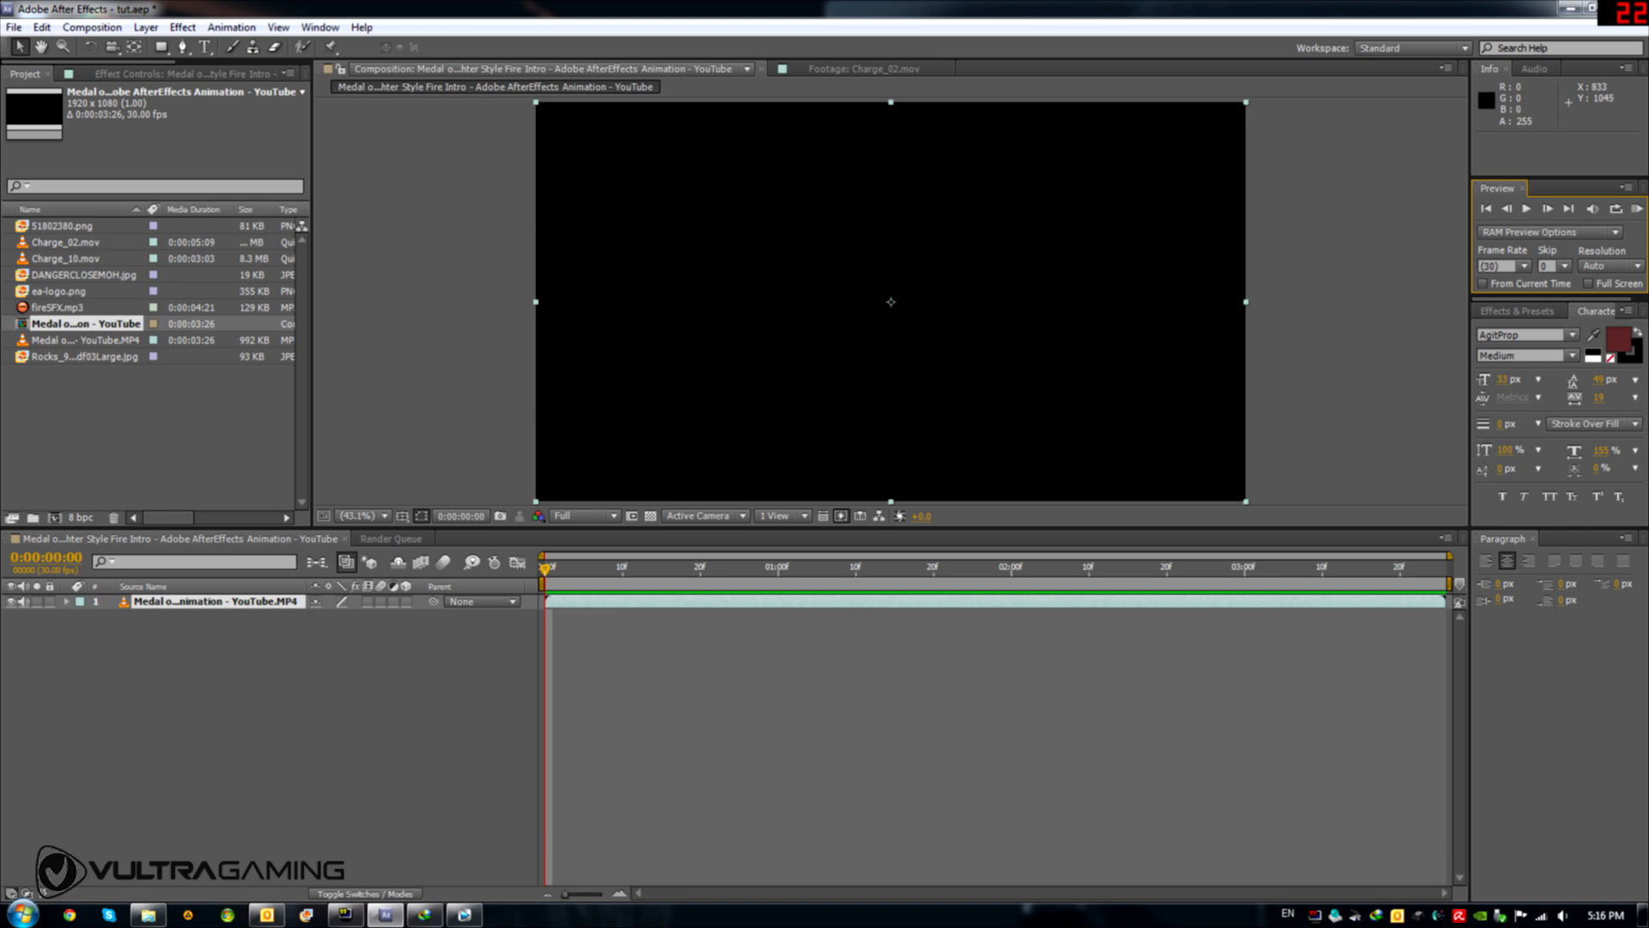
# Preview the Medal of Honor style fire intro clip in its composition to examine the reference animation
pyautogui.moveTo(545, 568)
pyautogui.mouseDown()
pyautogui.moveTo(630, 569)
pyautogui.moveTo(561, 569)
pyautogui.mouseUp()
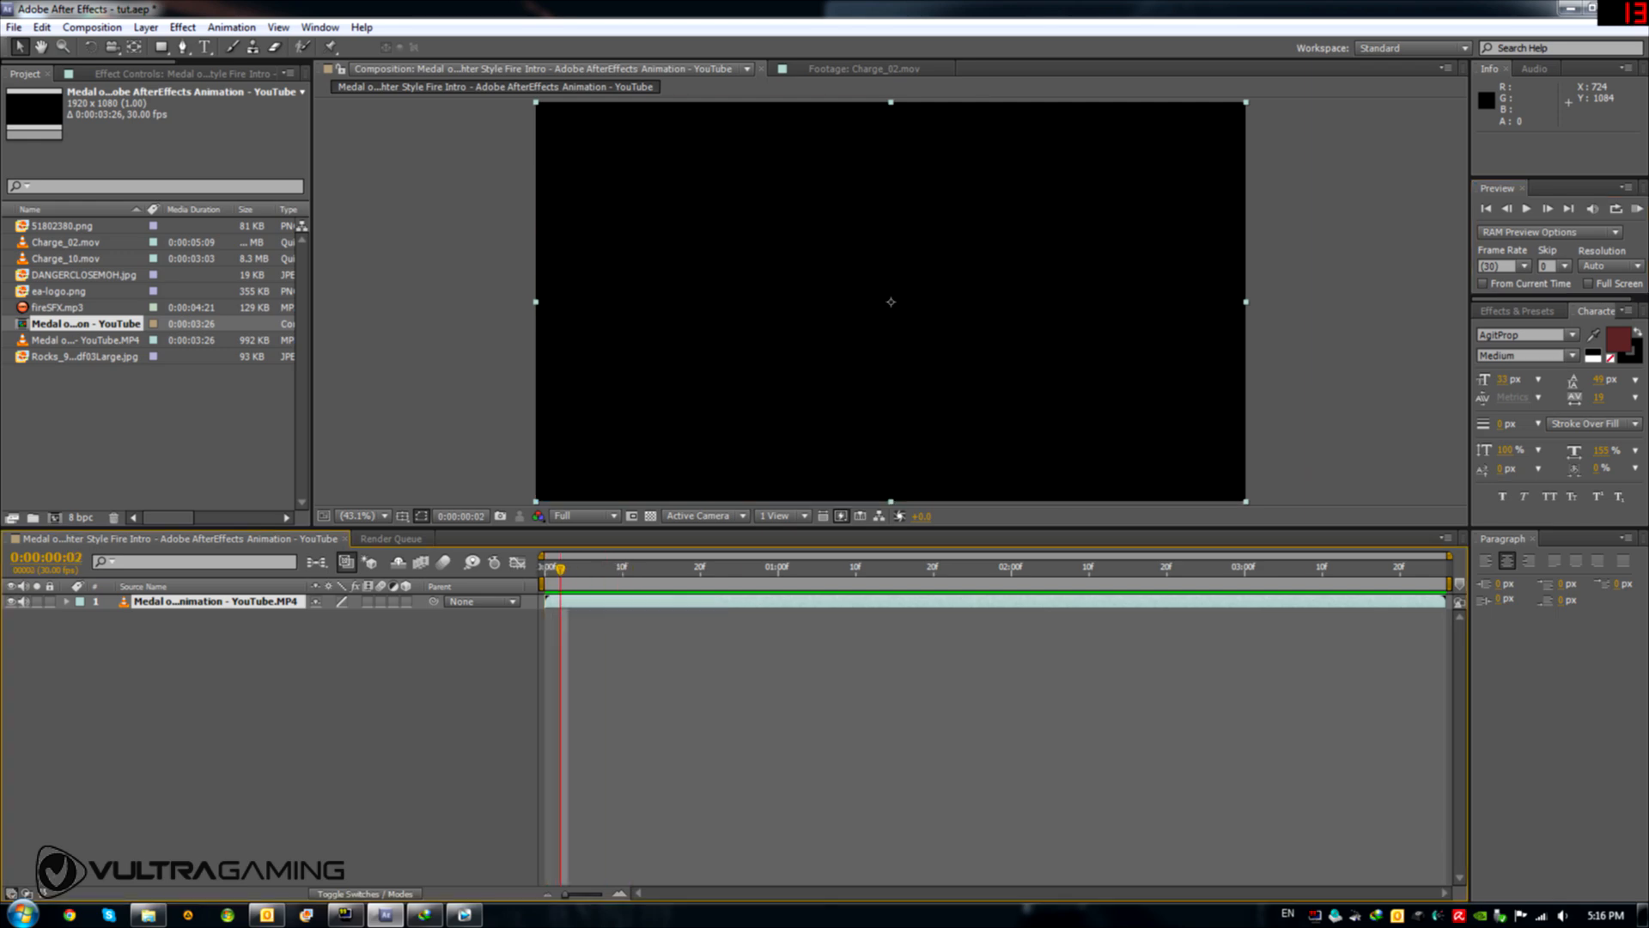
pyautogui.press('KP_0')
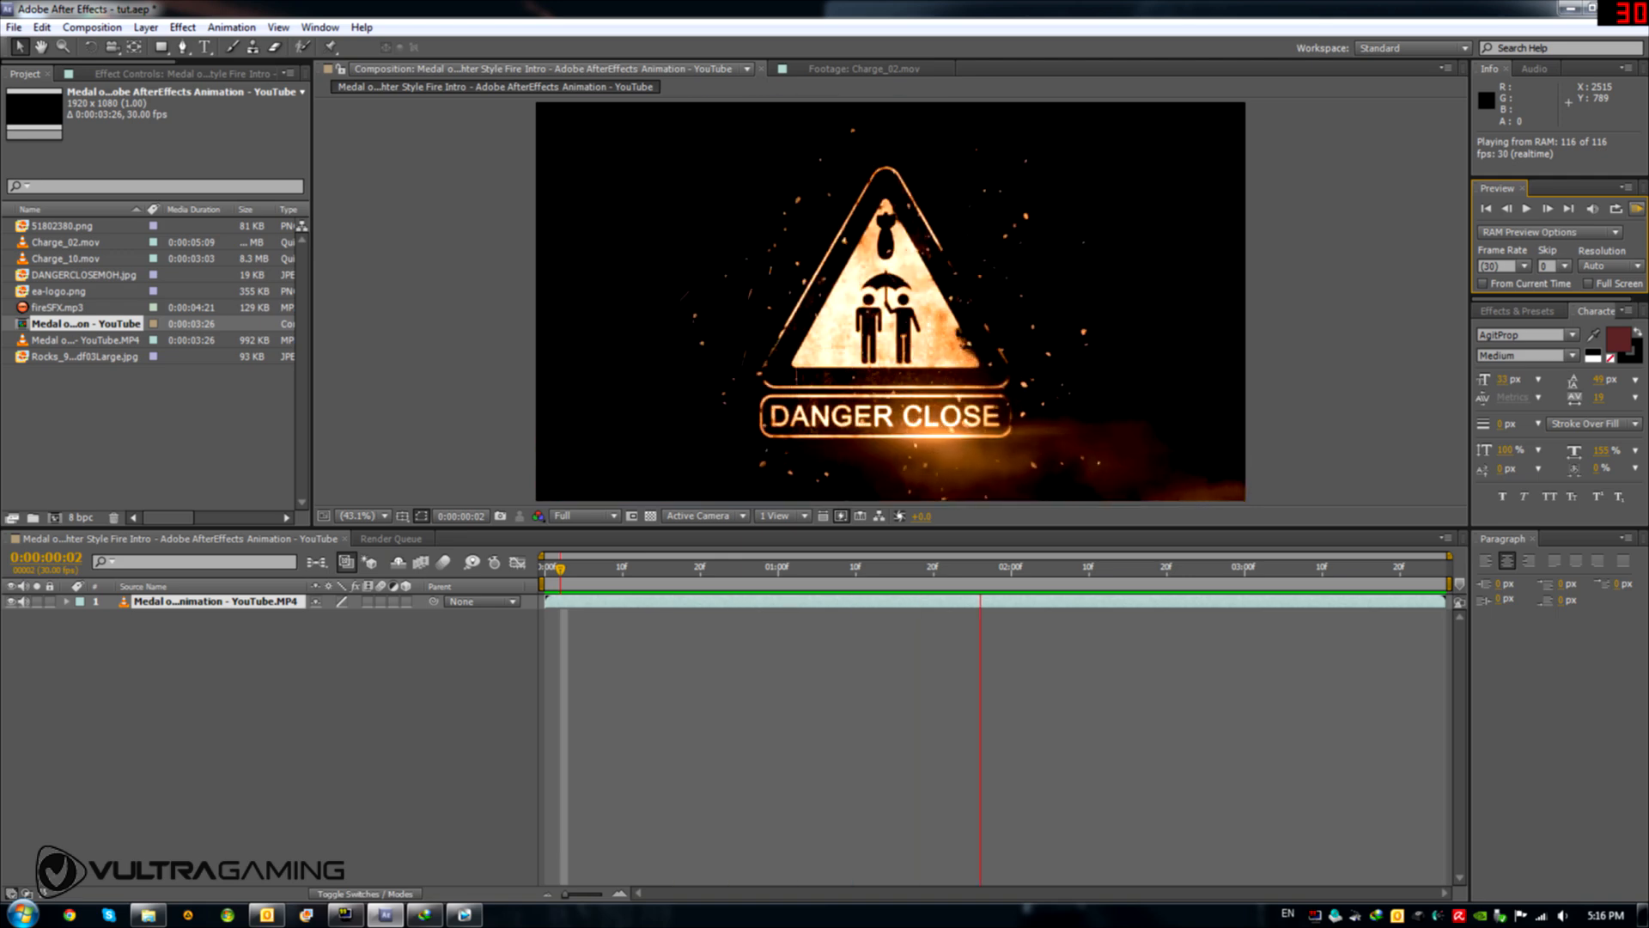
pyautogui.press('space')
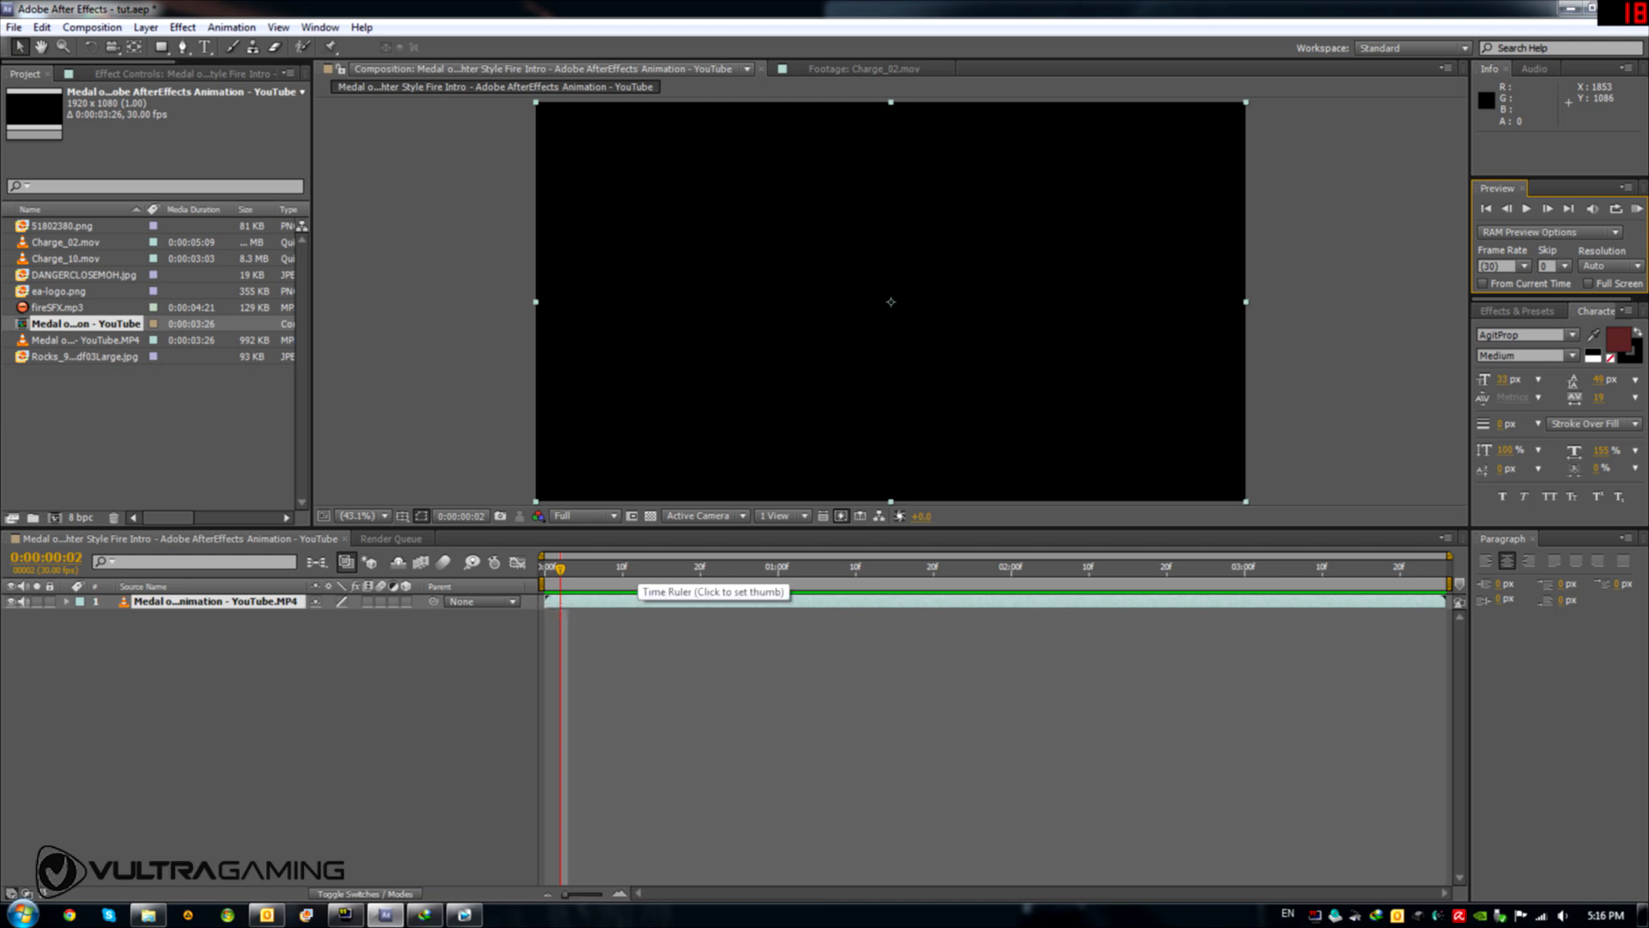
pyautogui.press('space')
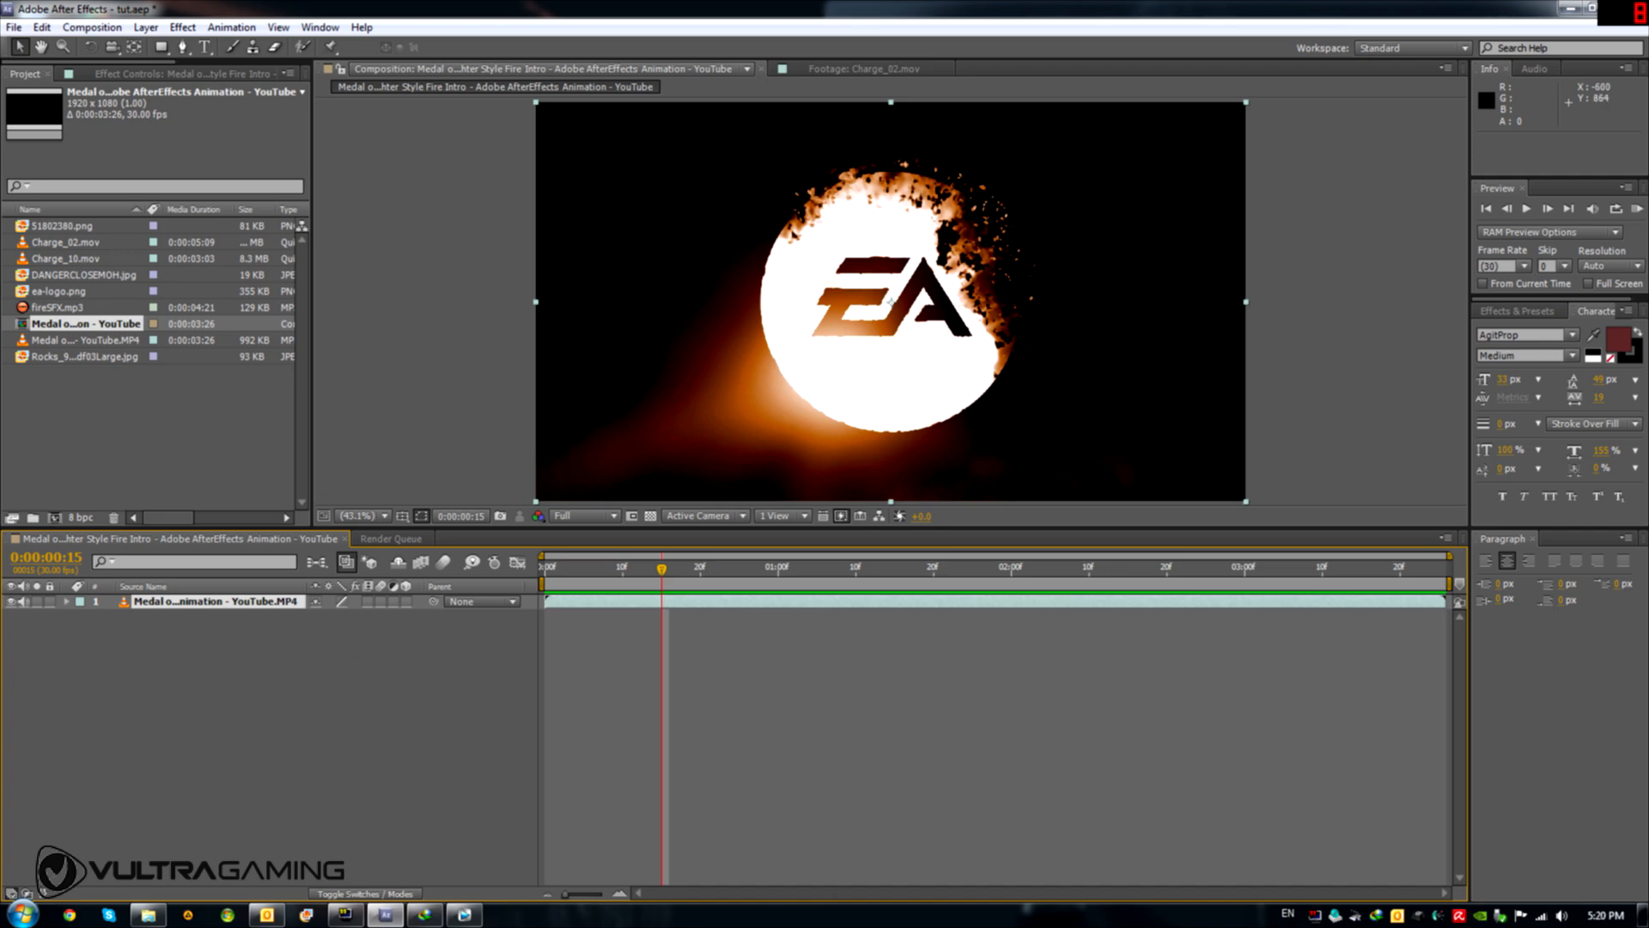
# Create a composition named turbulent BG with the HDTV 1080 29.97 preset and a duration of 0;00;05;00
pyautogui.click(92, 27)
pyautogui.click(147, 51)
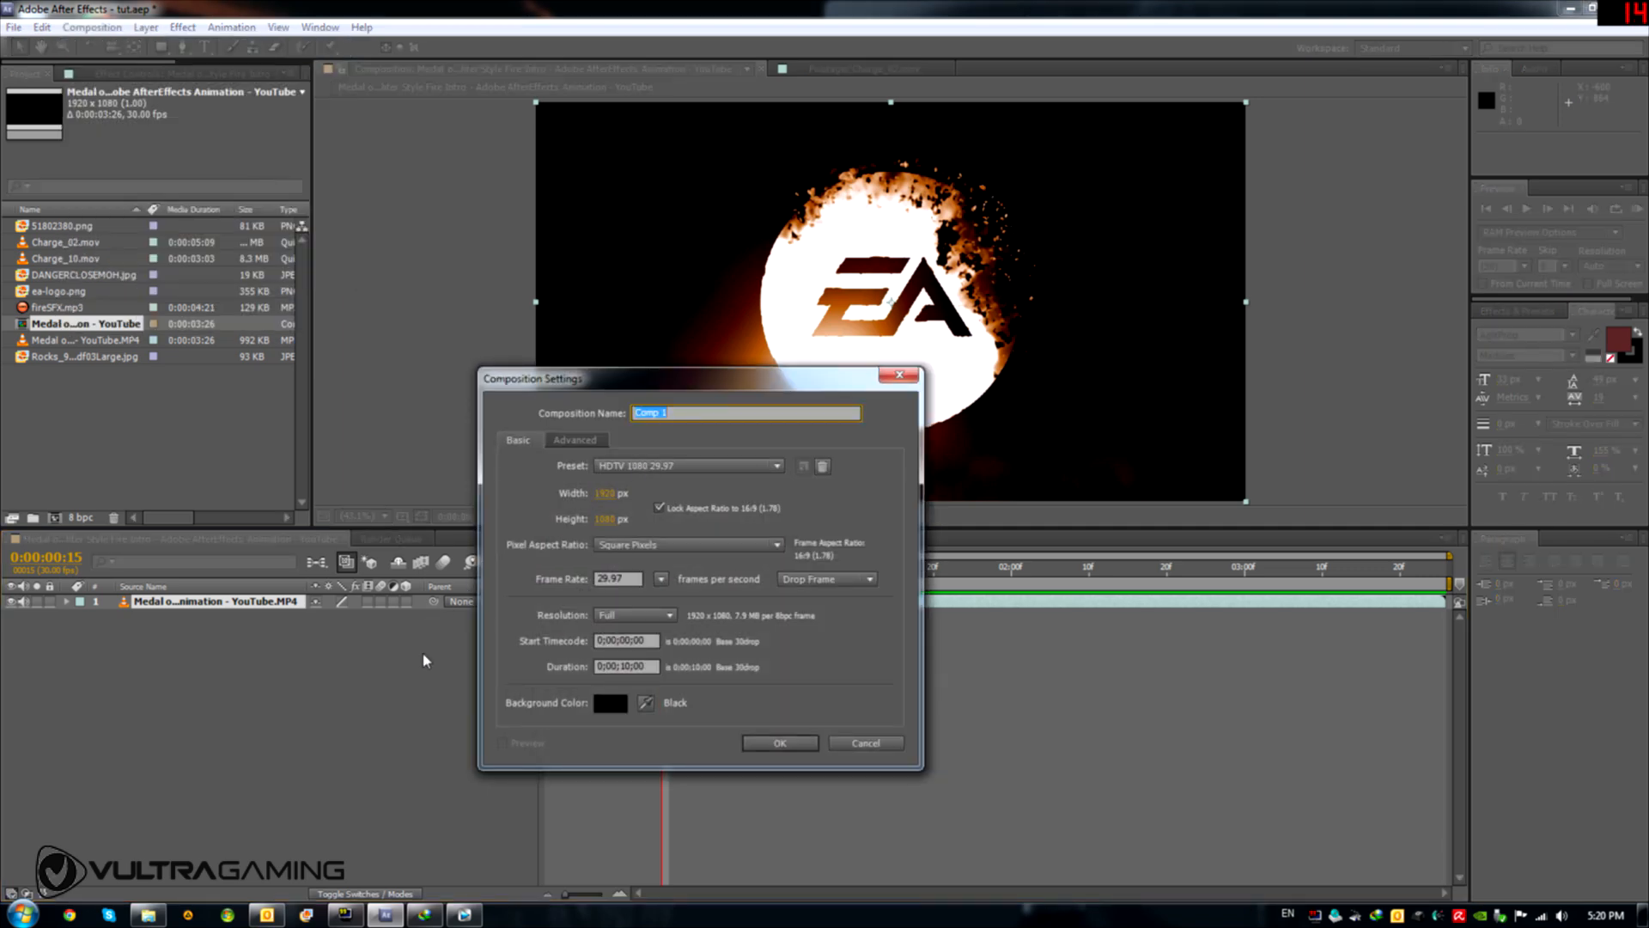
pyautogui.click(636, 667)
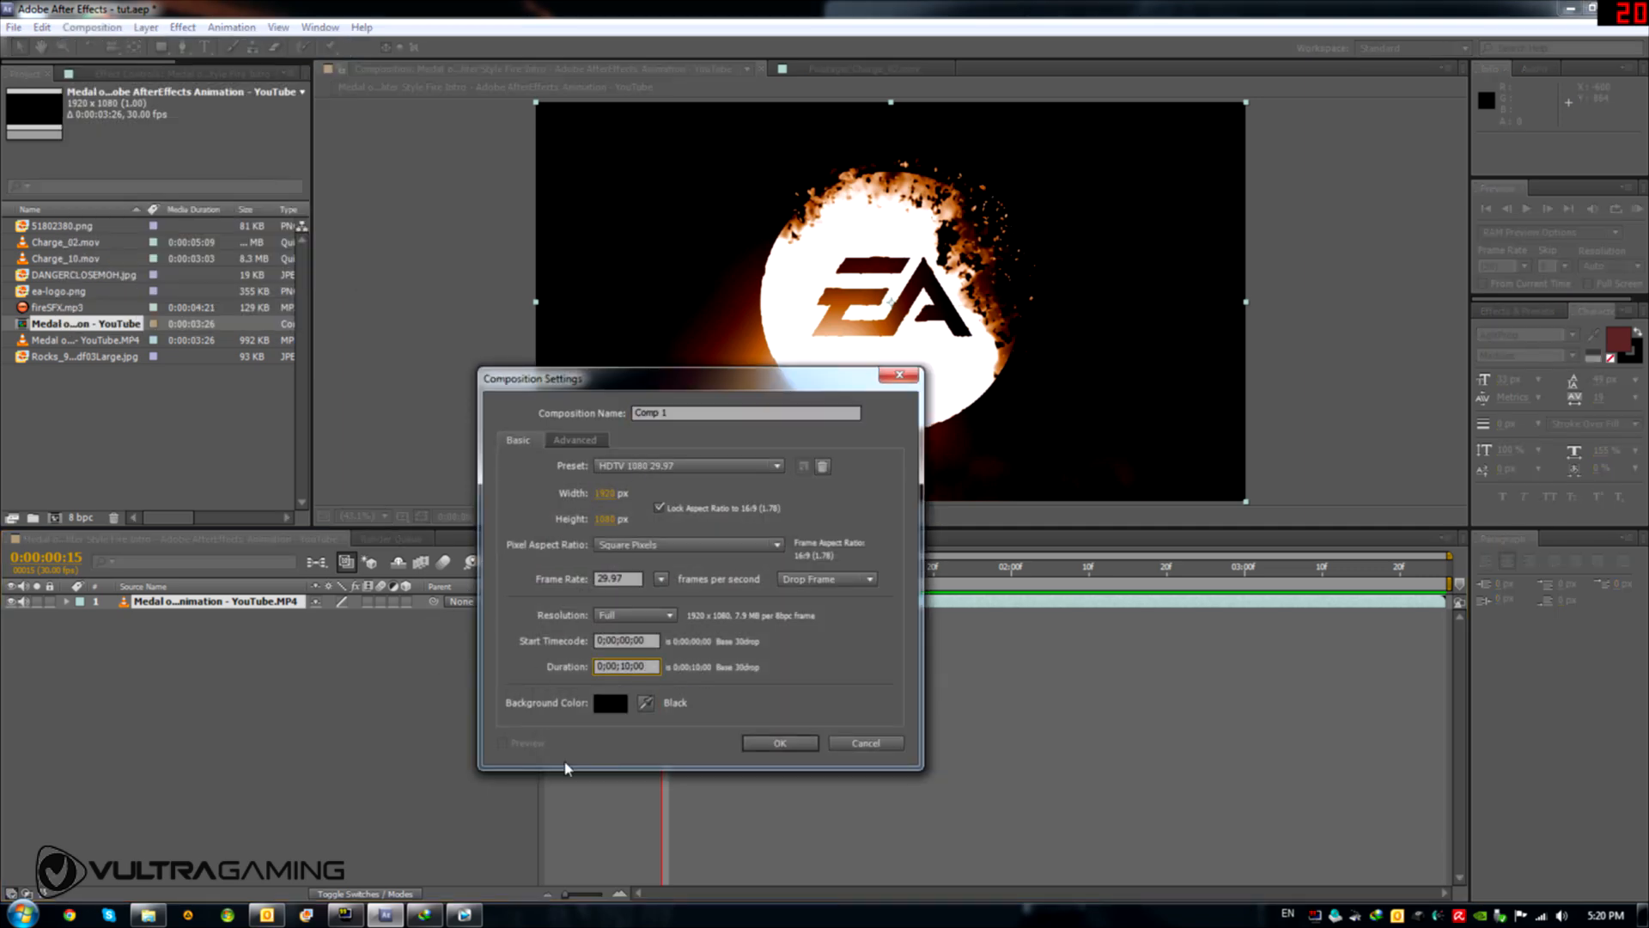
pyautogui.write('500')
pyautogui.moveTo(682, 414); pyautogui.dragTo(558, 418)
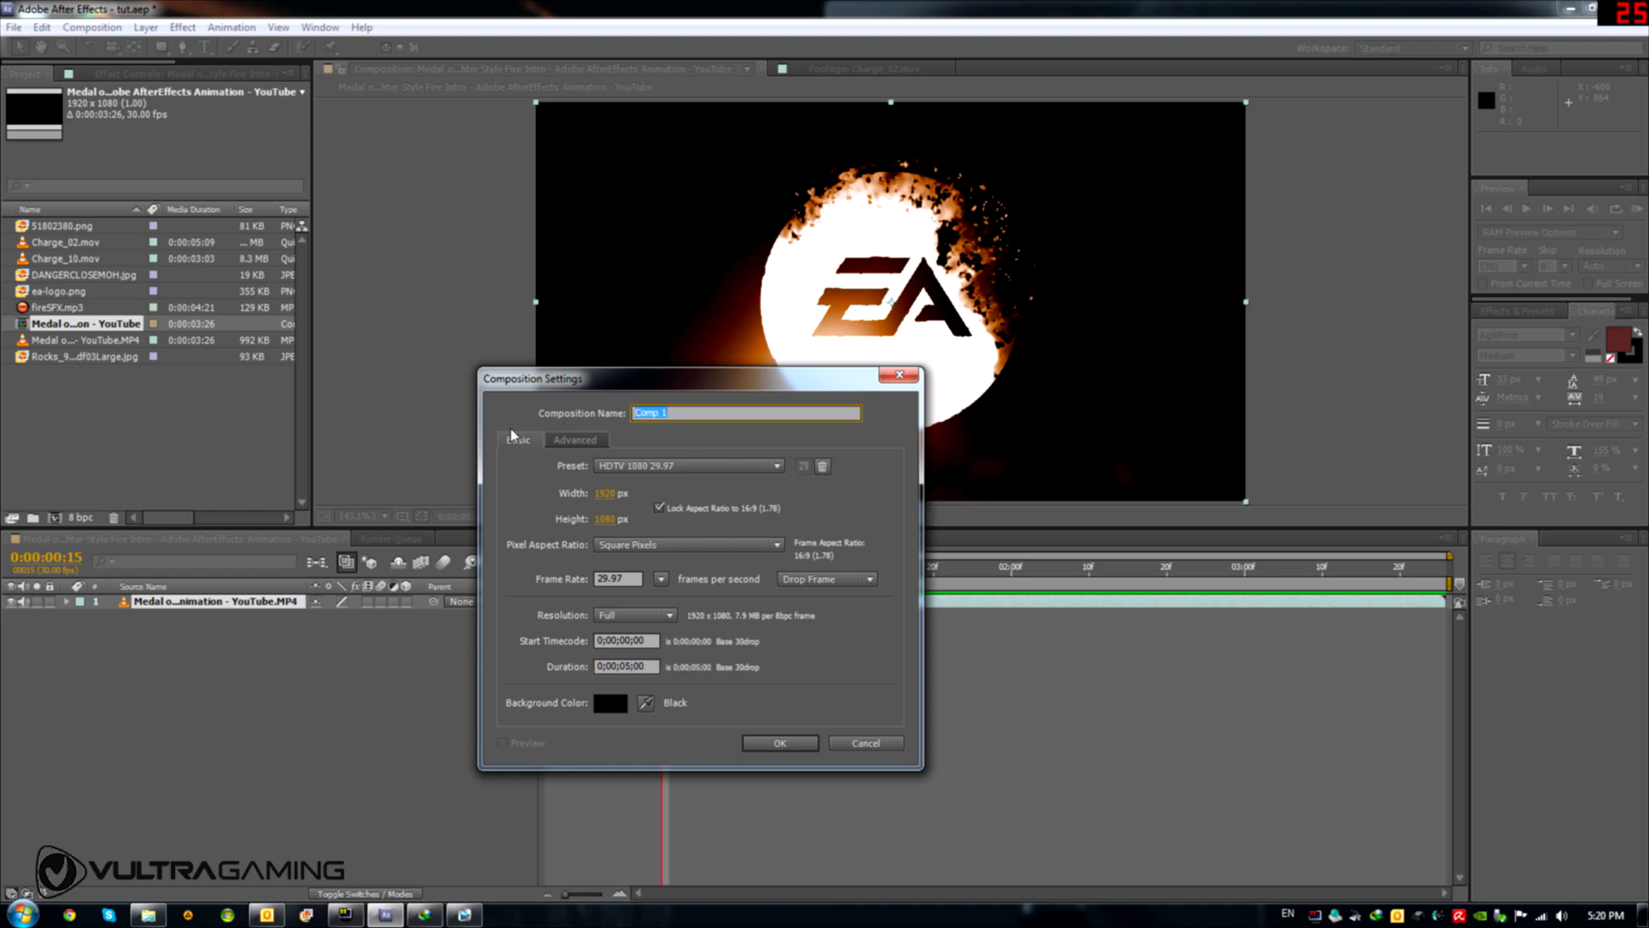
pyautogui.write('turbulent BG')
pyautogui.click(687, 468)
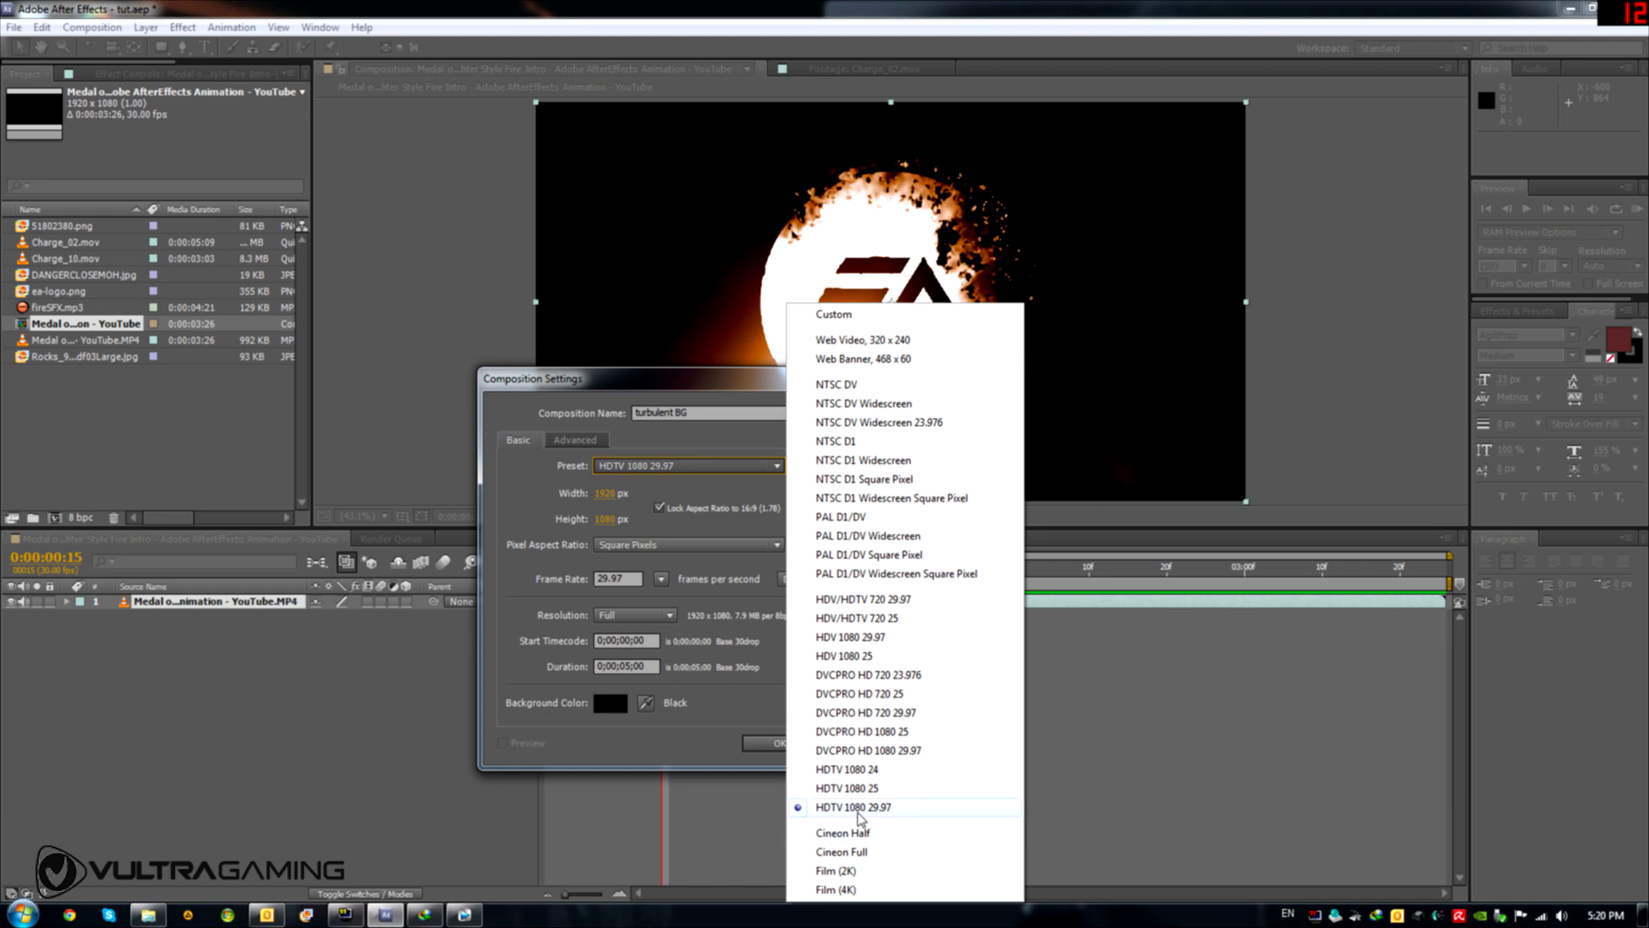
pyautogui.click(535, 598)
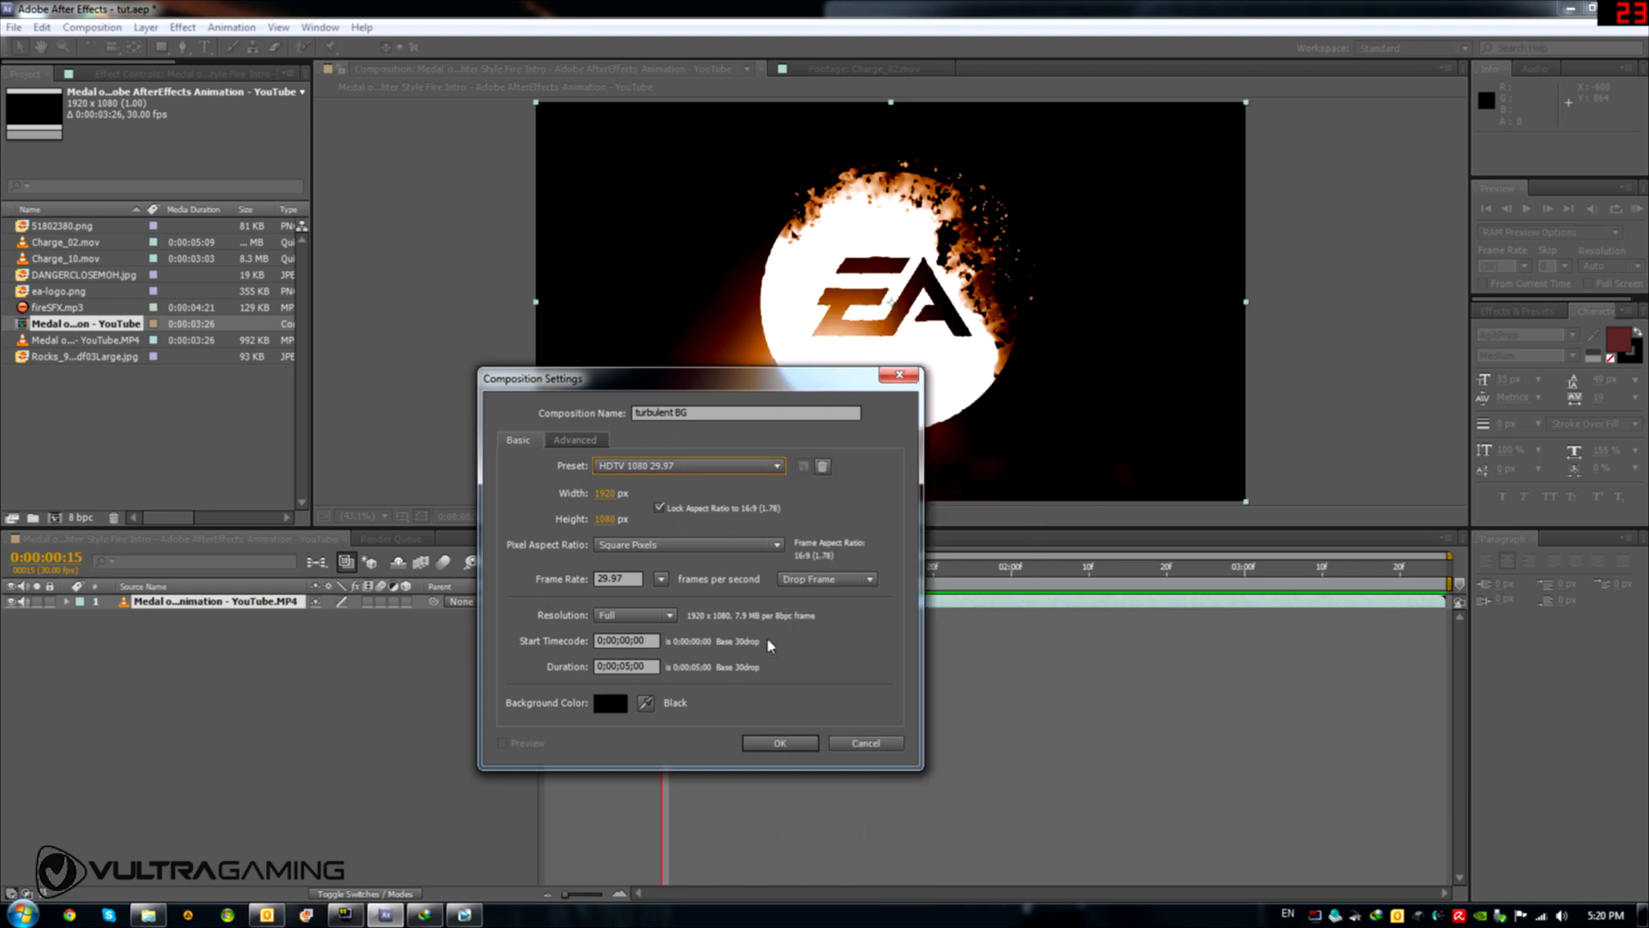
pyautogui.click(780, 743)
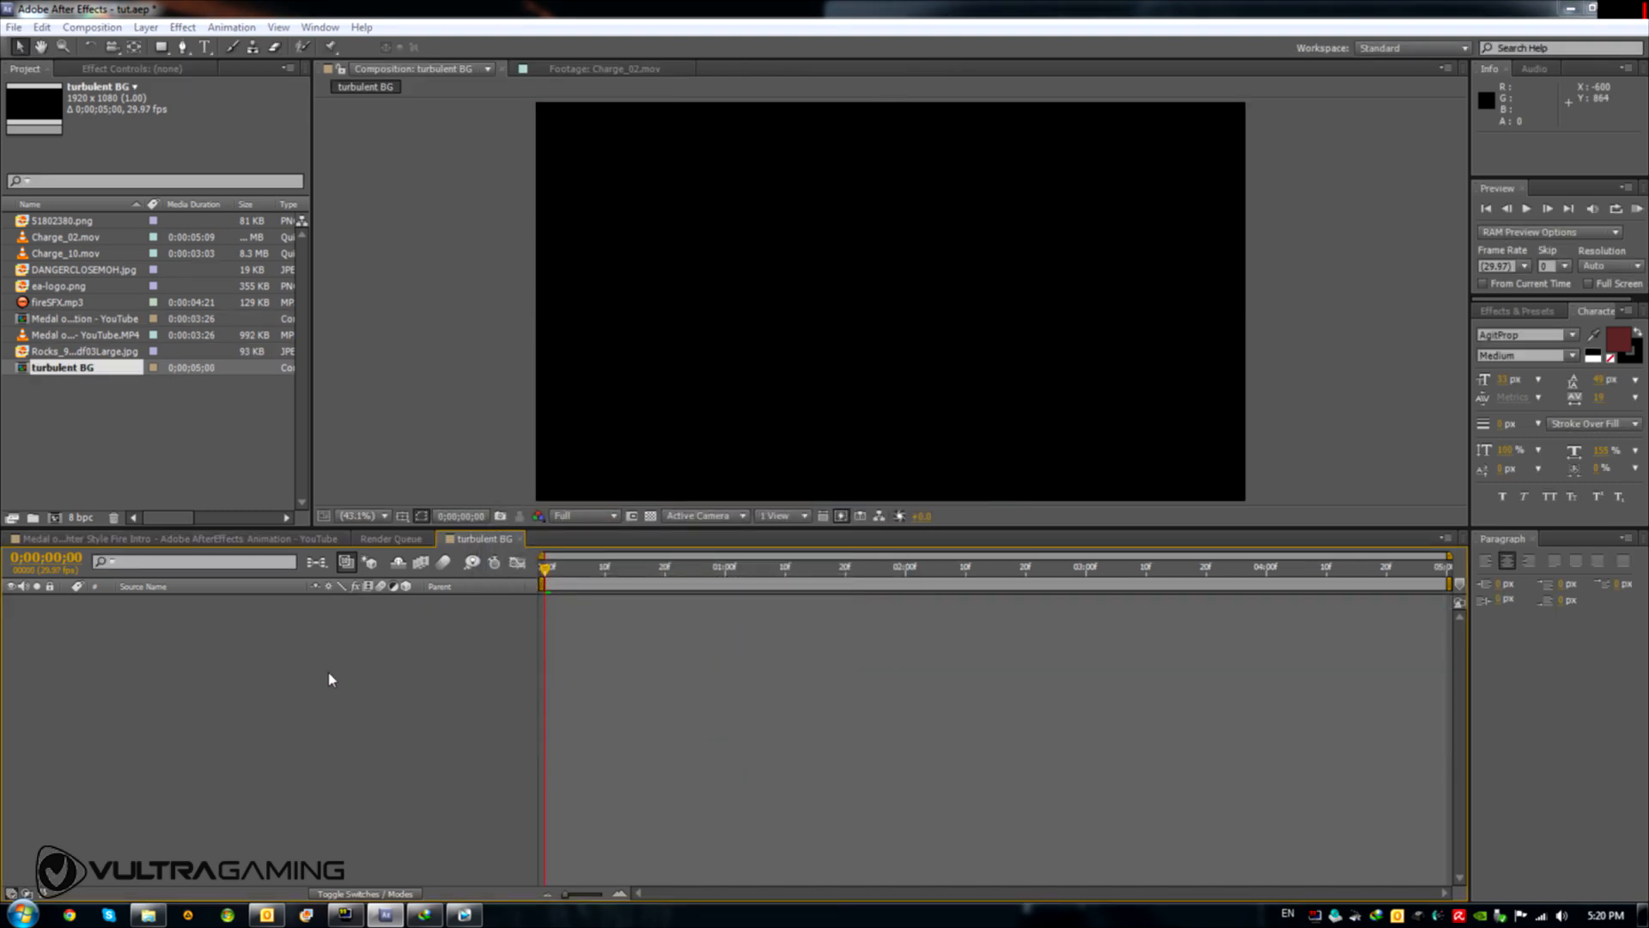
# Add a black solid layer of 1920 x 1080 px to the turbulent BG composition
pyautogui.hotkey('ctrl', 'y')
pyautogui.click(823, 565)
pyautogui.moveTo(741, 622); pyautogui.dragTo(396, 797)
pyautogui.click(927, 491)
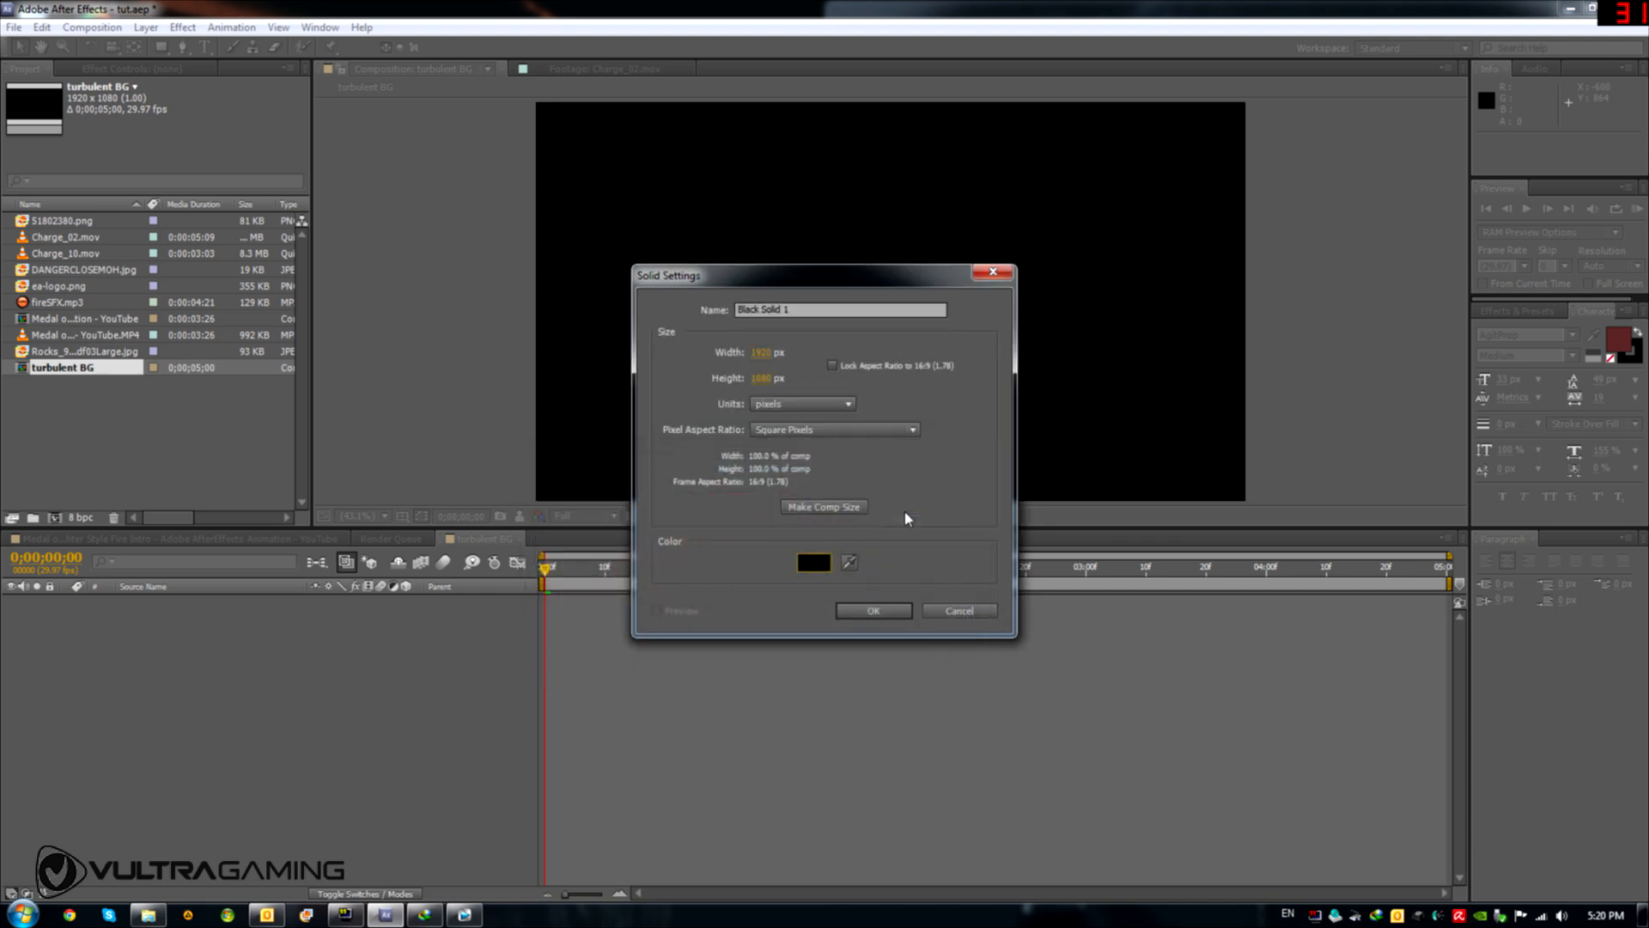
pyautogui.click(874, 611)
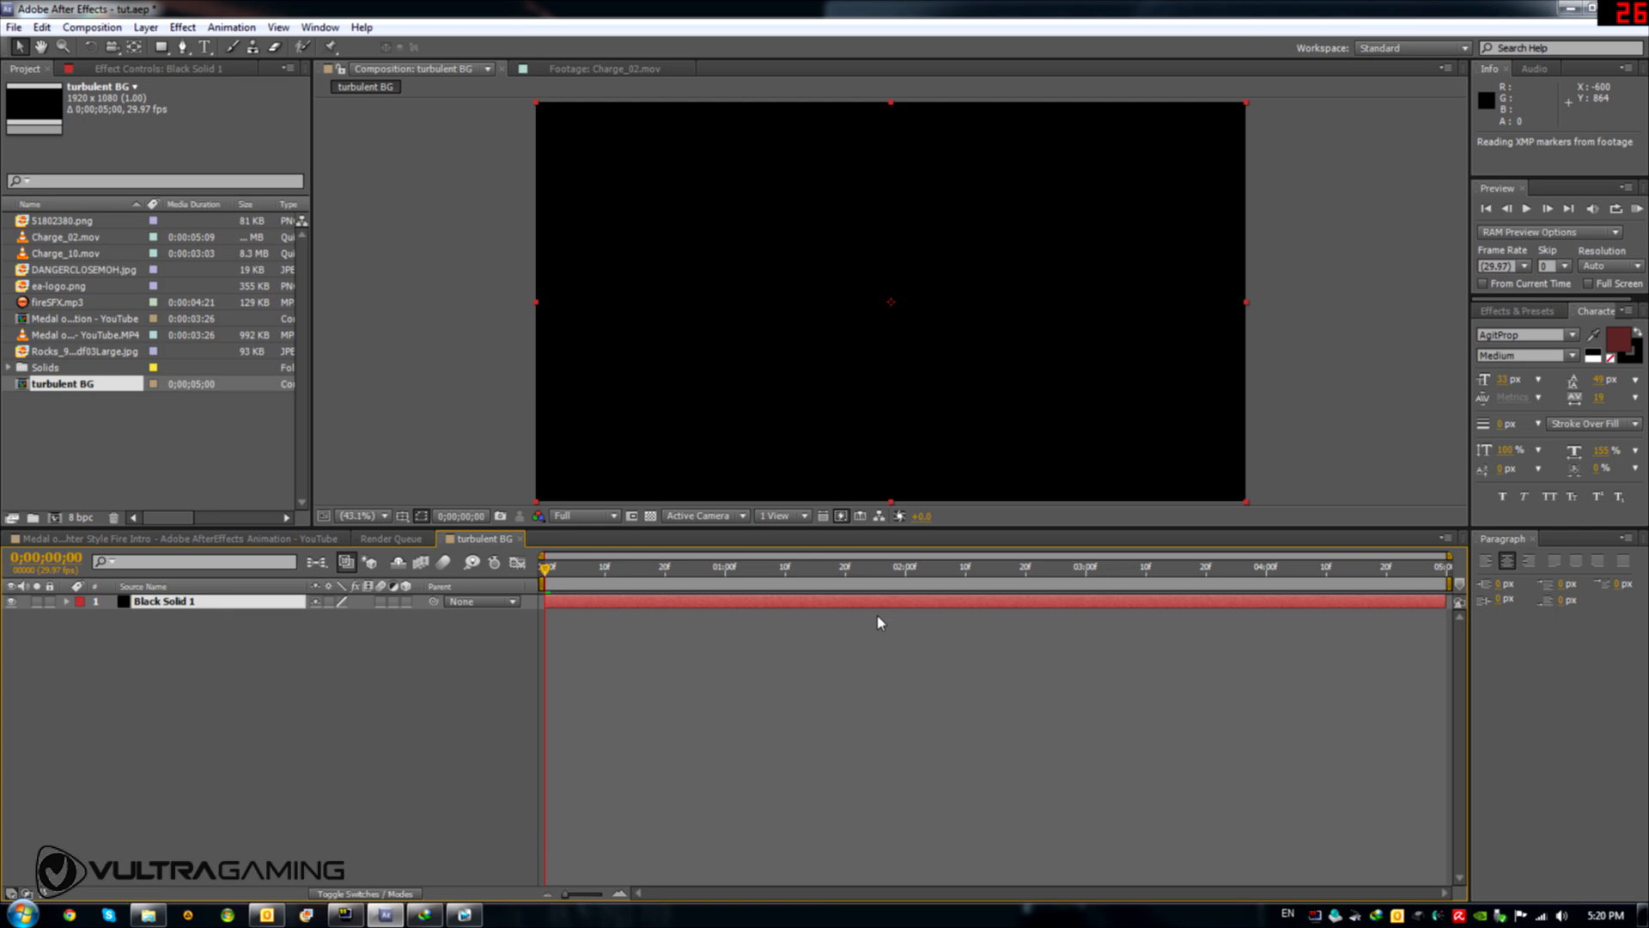
# Find the Turbulent Noise effect and apply it to the black solid layer
pyautogui.click(1517, 312)
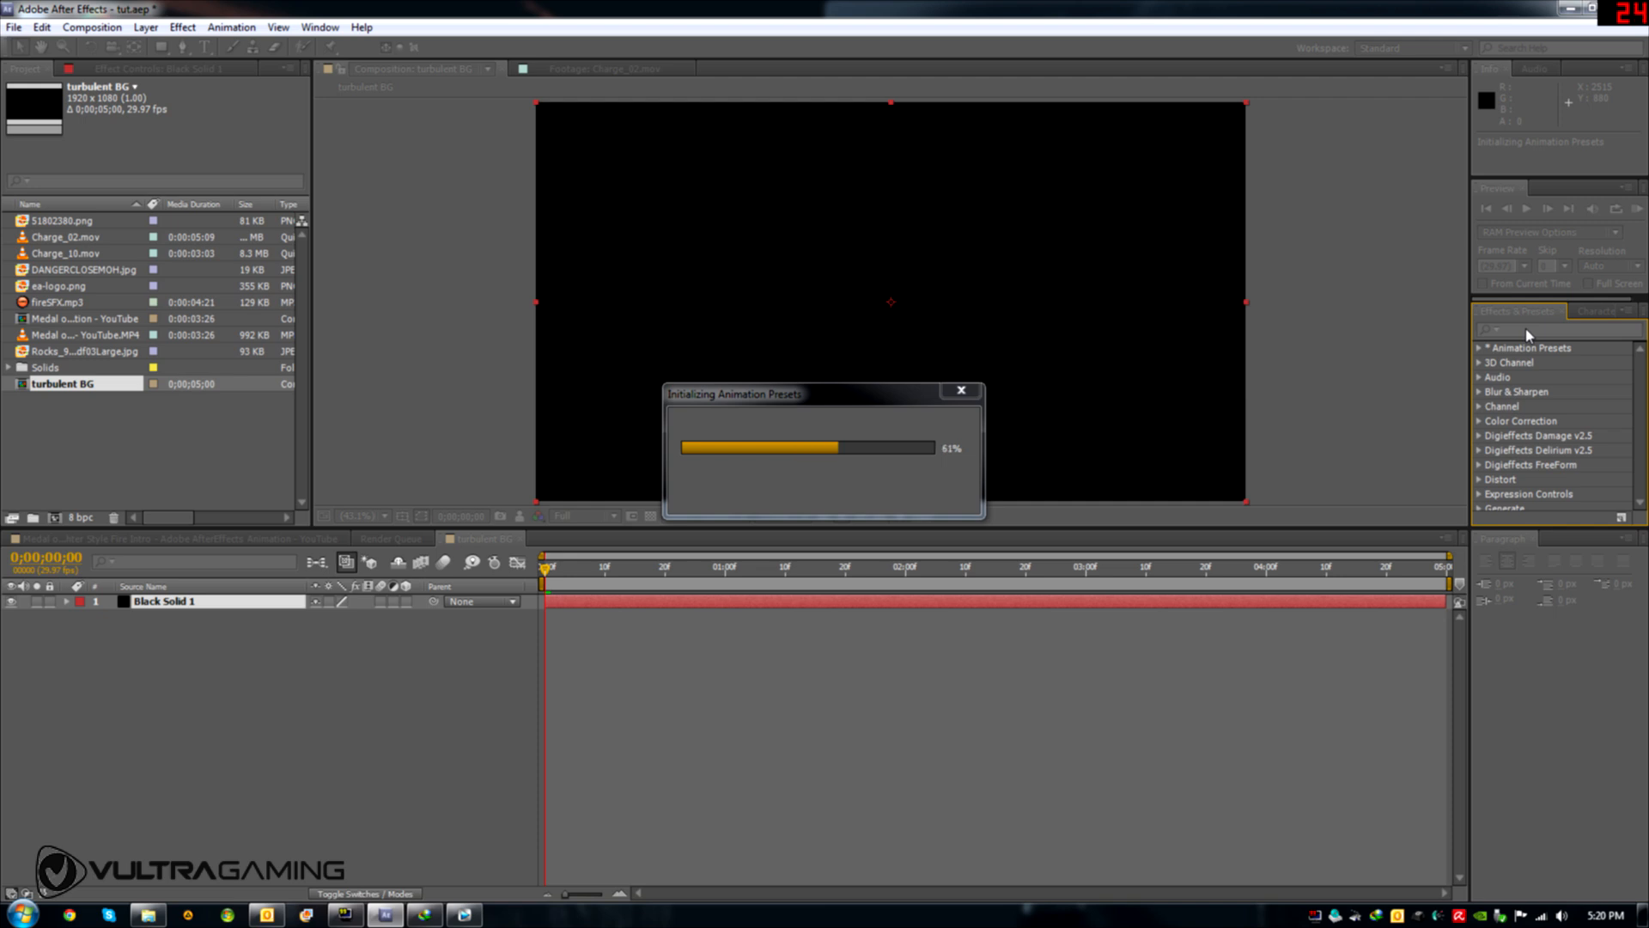
pyautogui.click(1526, 331)
pyautogui.write('t')
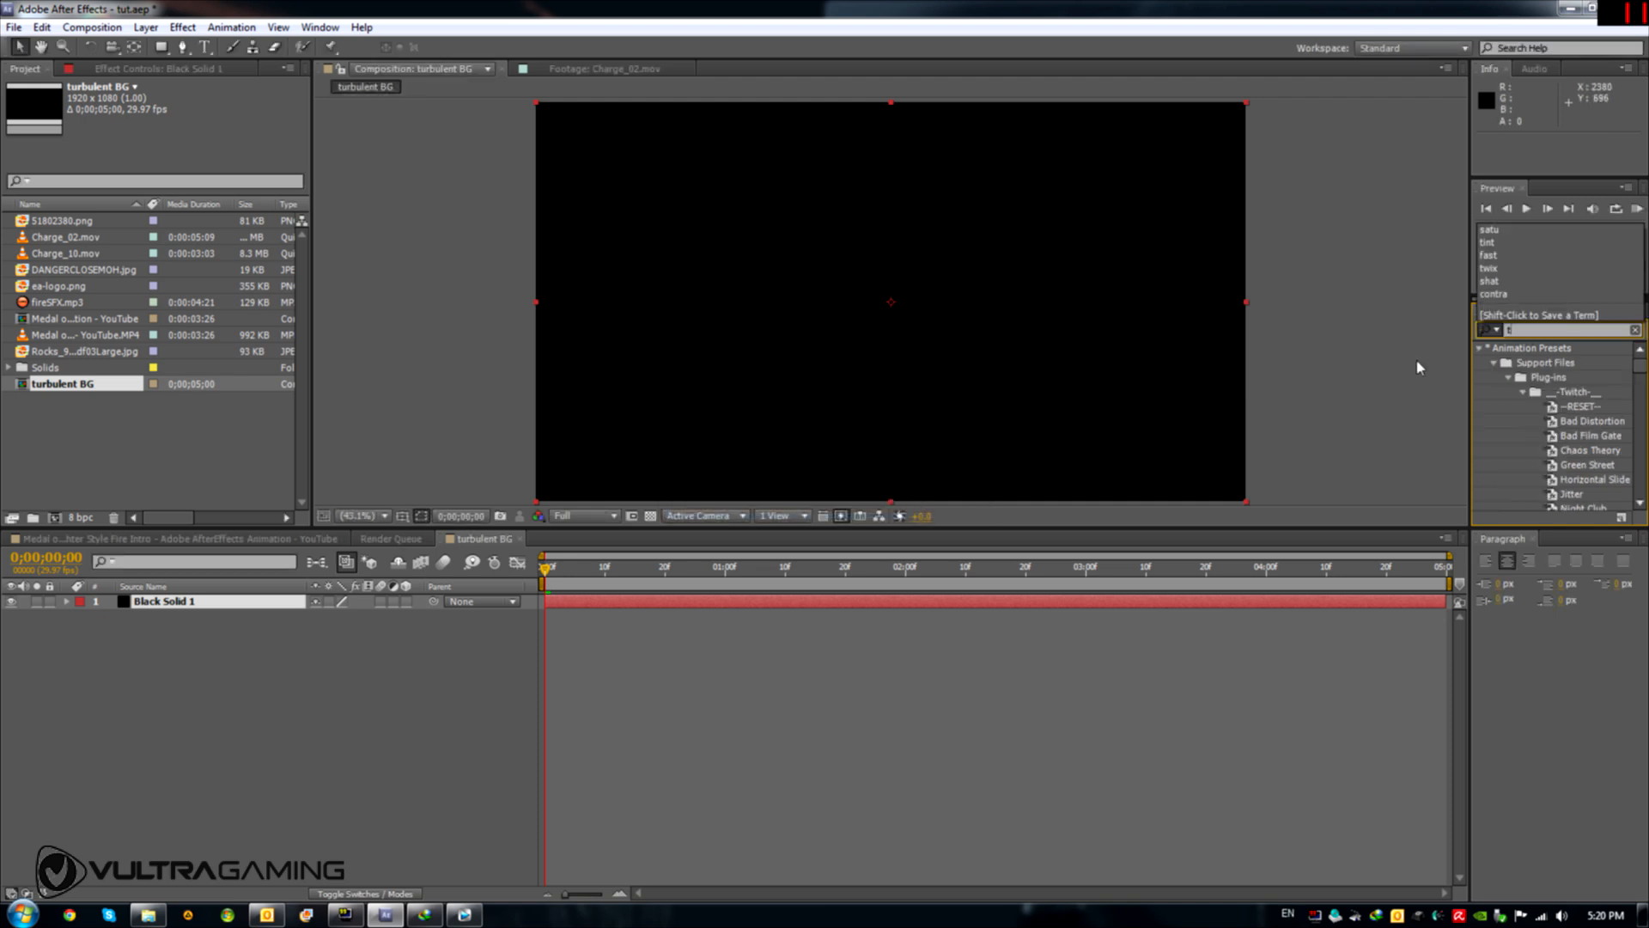
pyautogui.write('urbu')
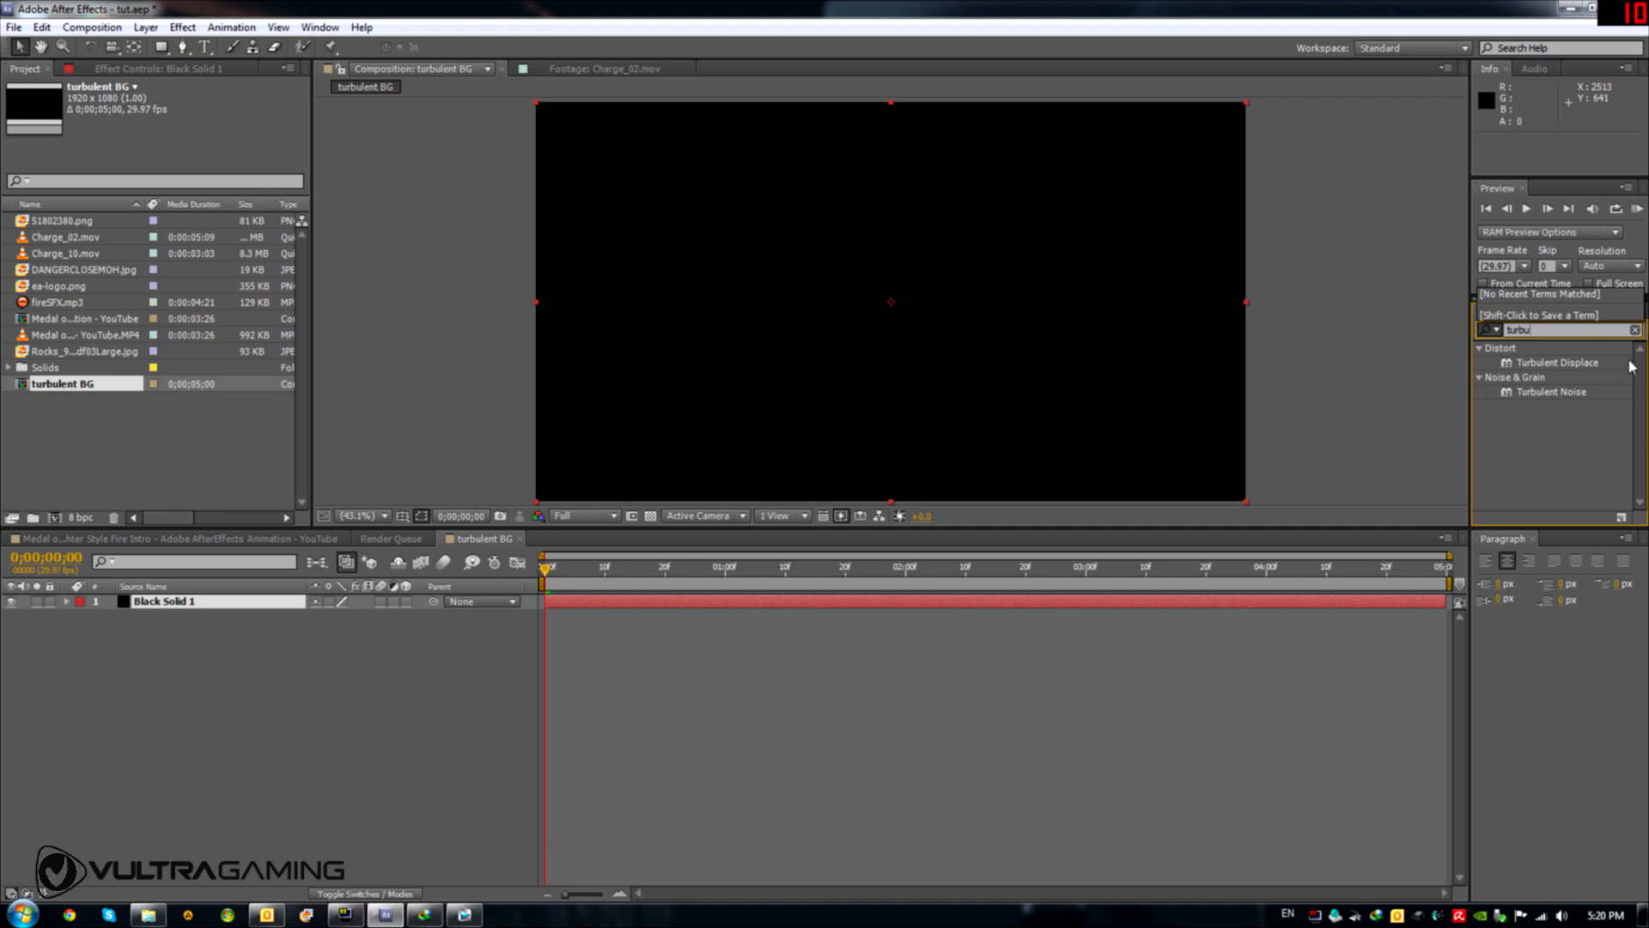
pyautogui.moveTo(1586, 391); pyautogui.dragTo(123, 601)
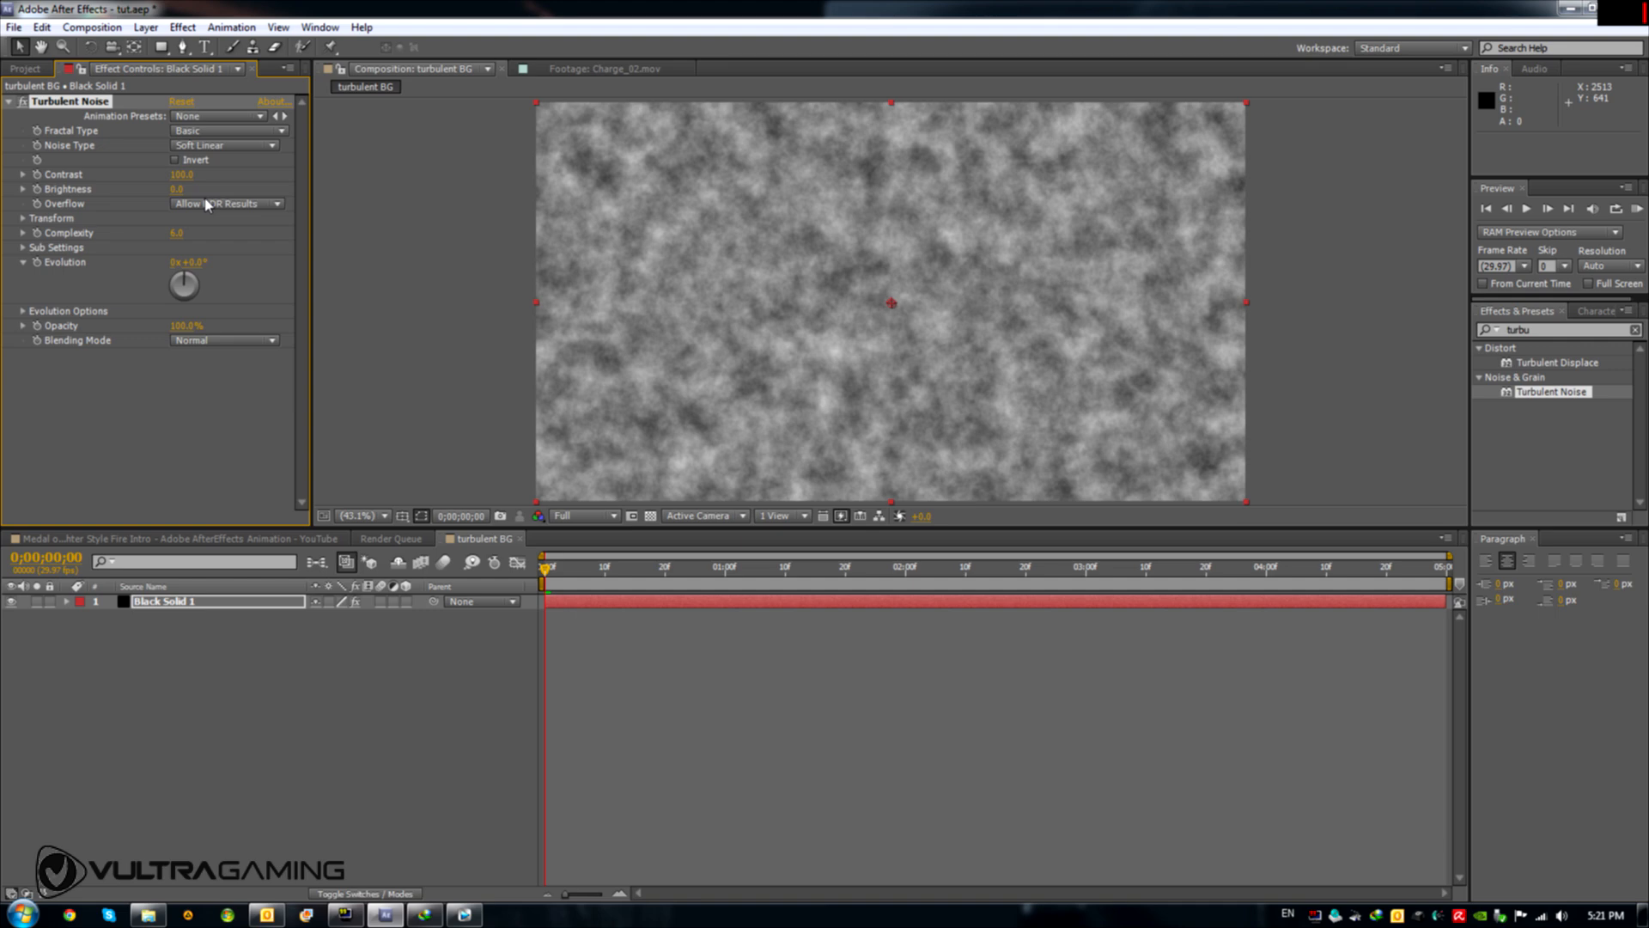
# Set the Turbulent Noise contrast to 46 and its brightness to 11
pyautogui.click(187, 175)
pyautogui.write('46')
pyautogui.click(179, 189)
pyautogui.write('11')
pyautogui.press('Return')
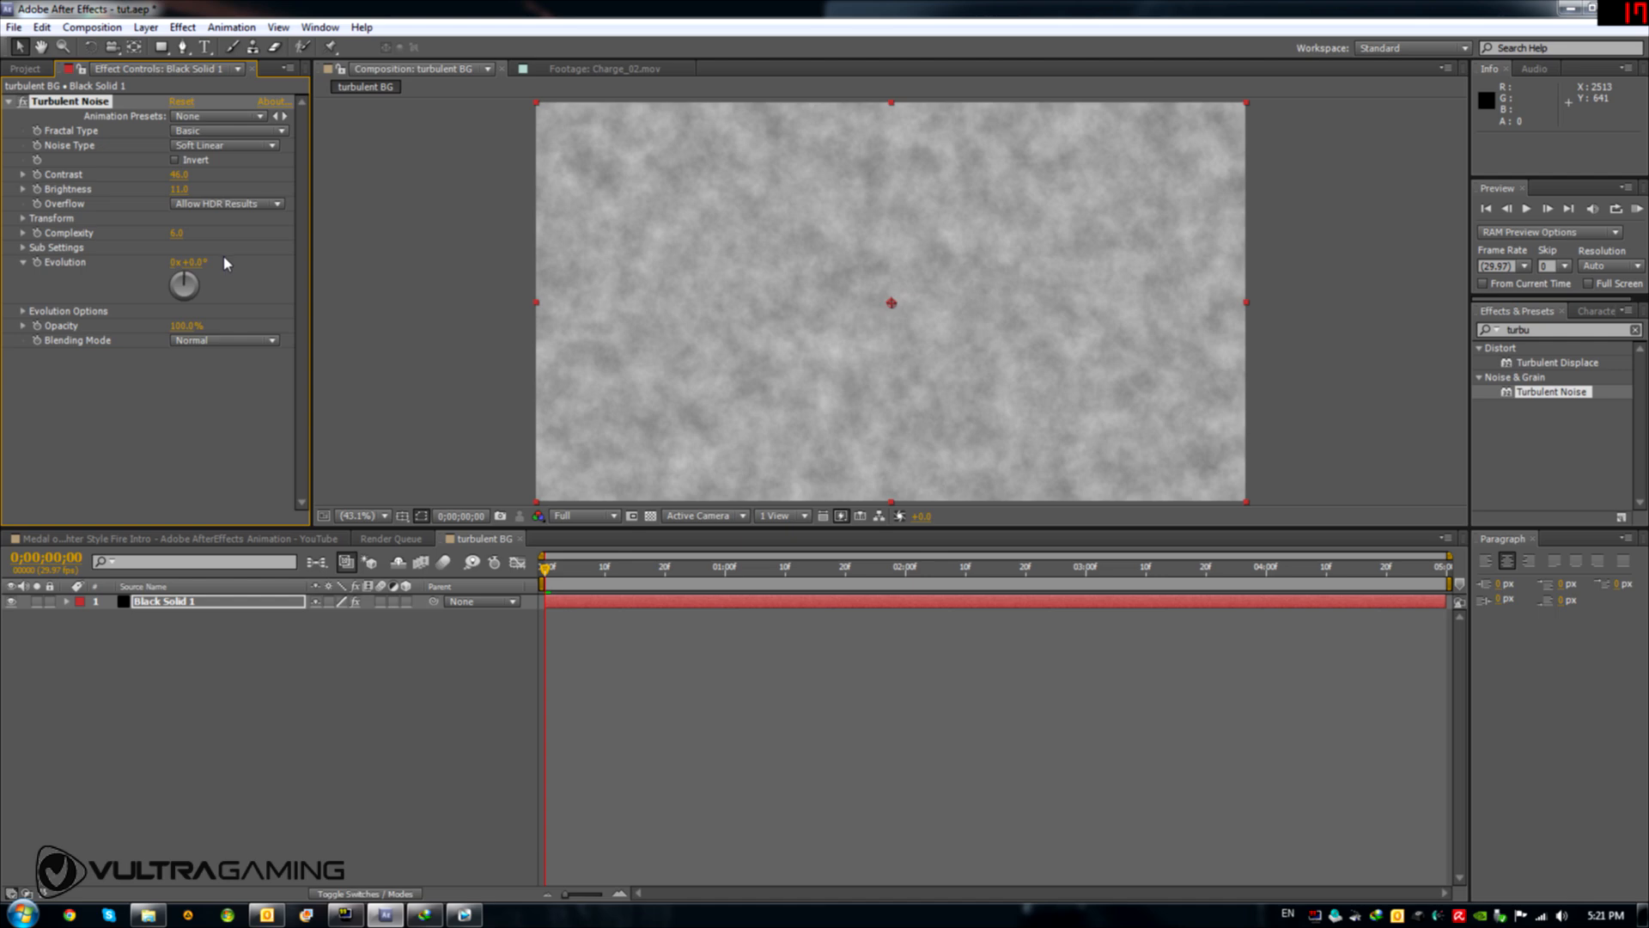
# Find the Tint effect and apply it to the black solid below Turbulent Noise
pyautogui.click(1525, 329)
pyautogui.write('tint')
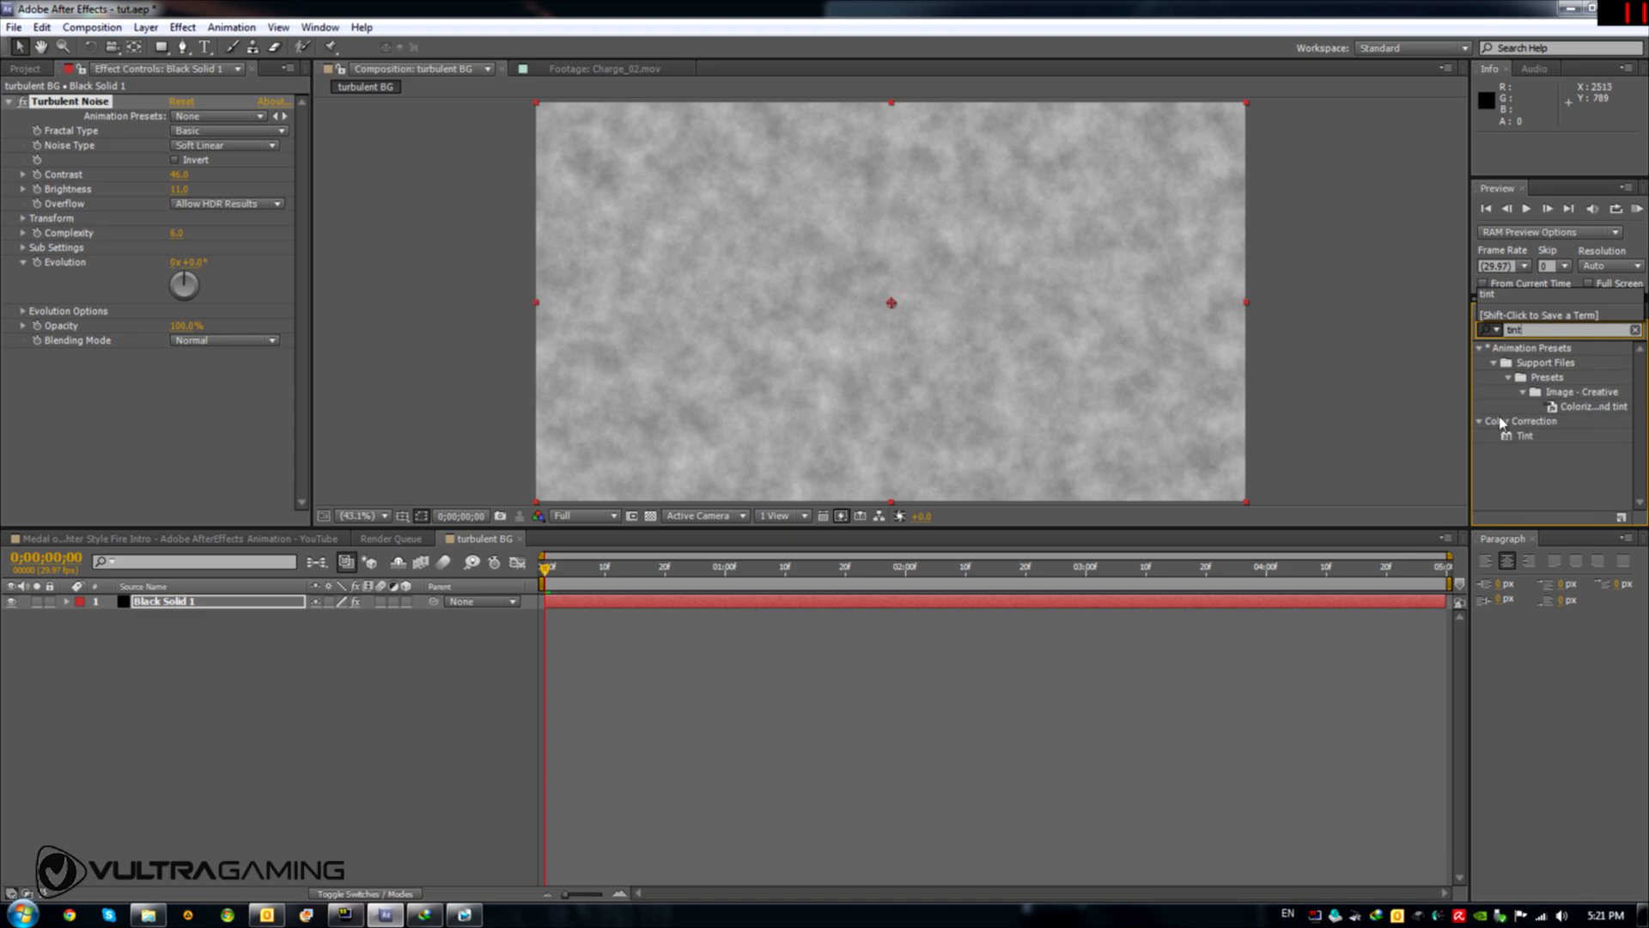
pyautogui.moveTo(1523, 436); pyautogui.dragTo(228, 404)
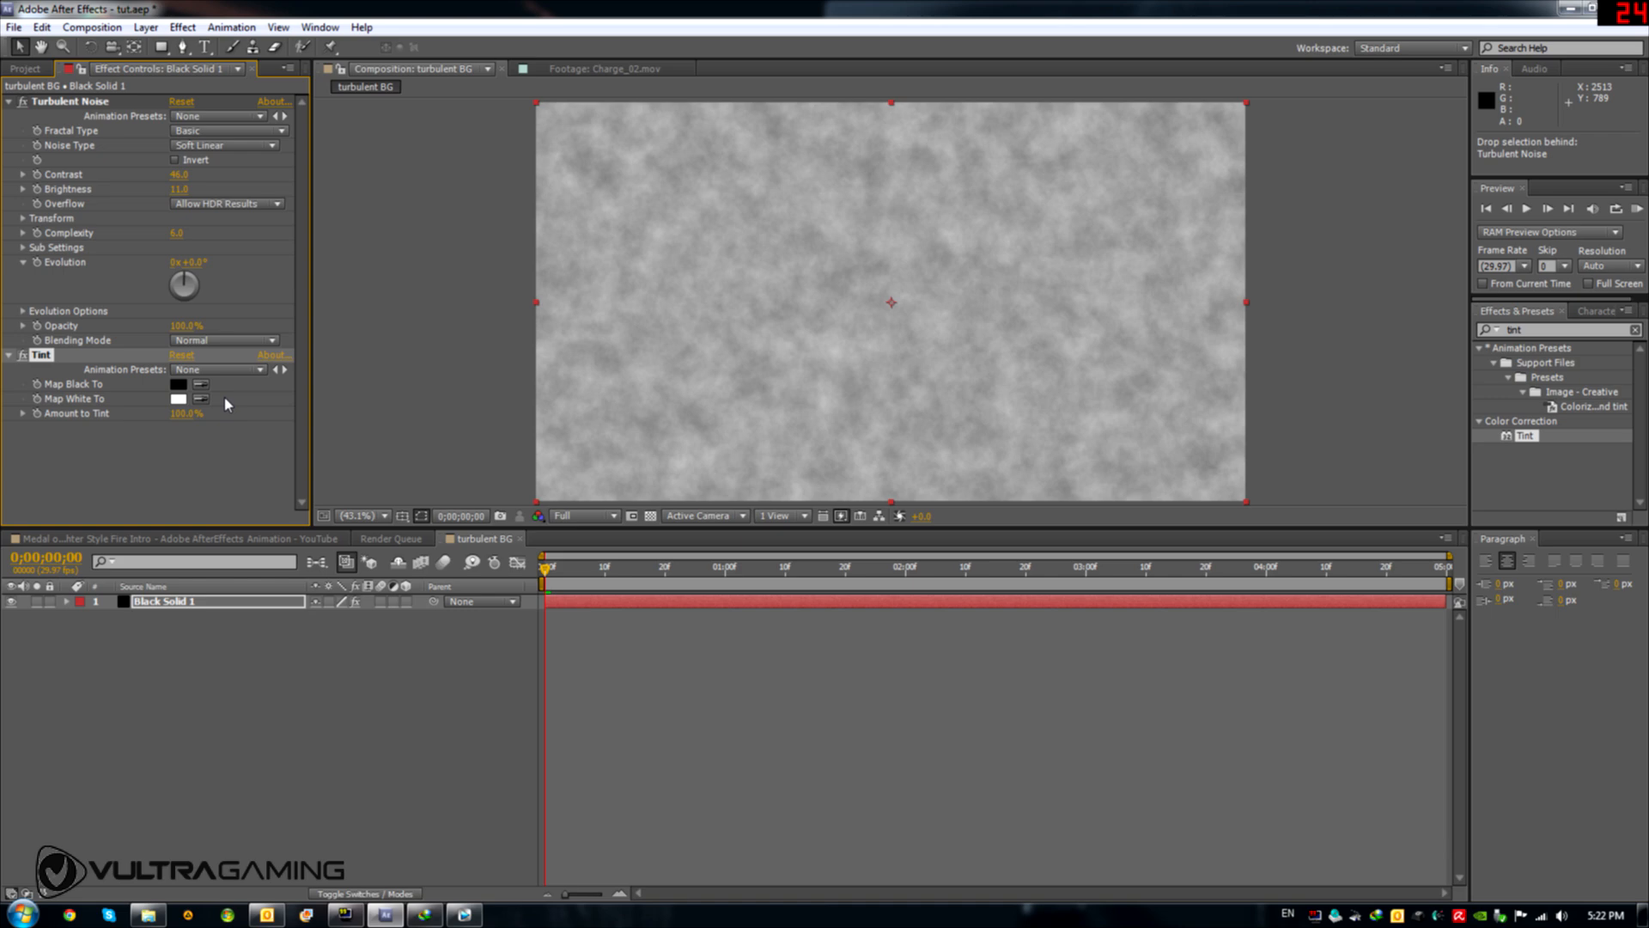
# Set the Tint effect's Map Black To colour to the hex value 6E2E00
pyautogui.click(178, 384)
pyautogui.click(851, 690)
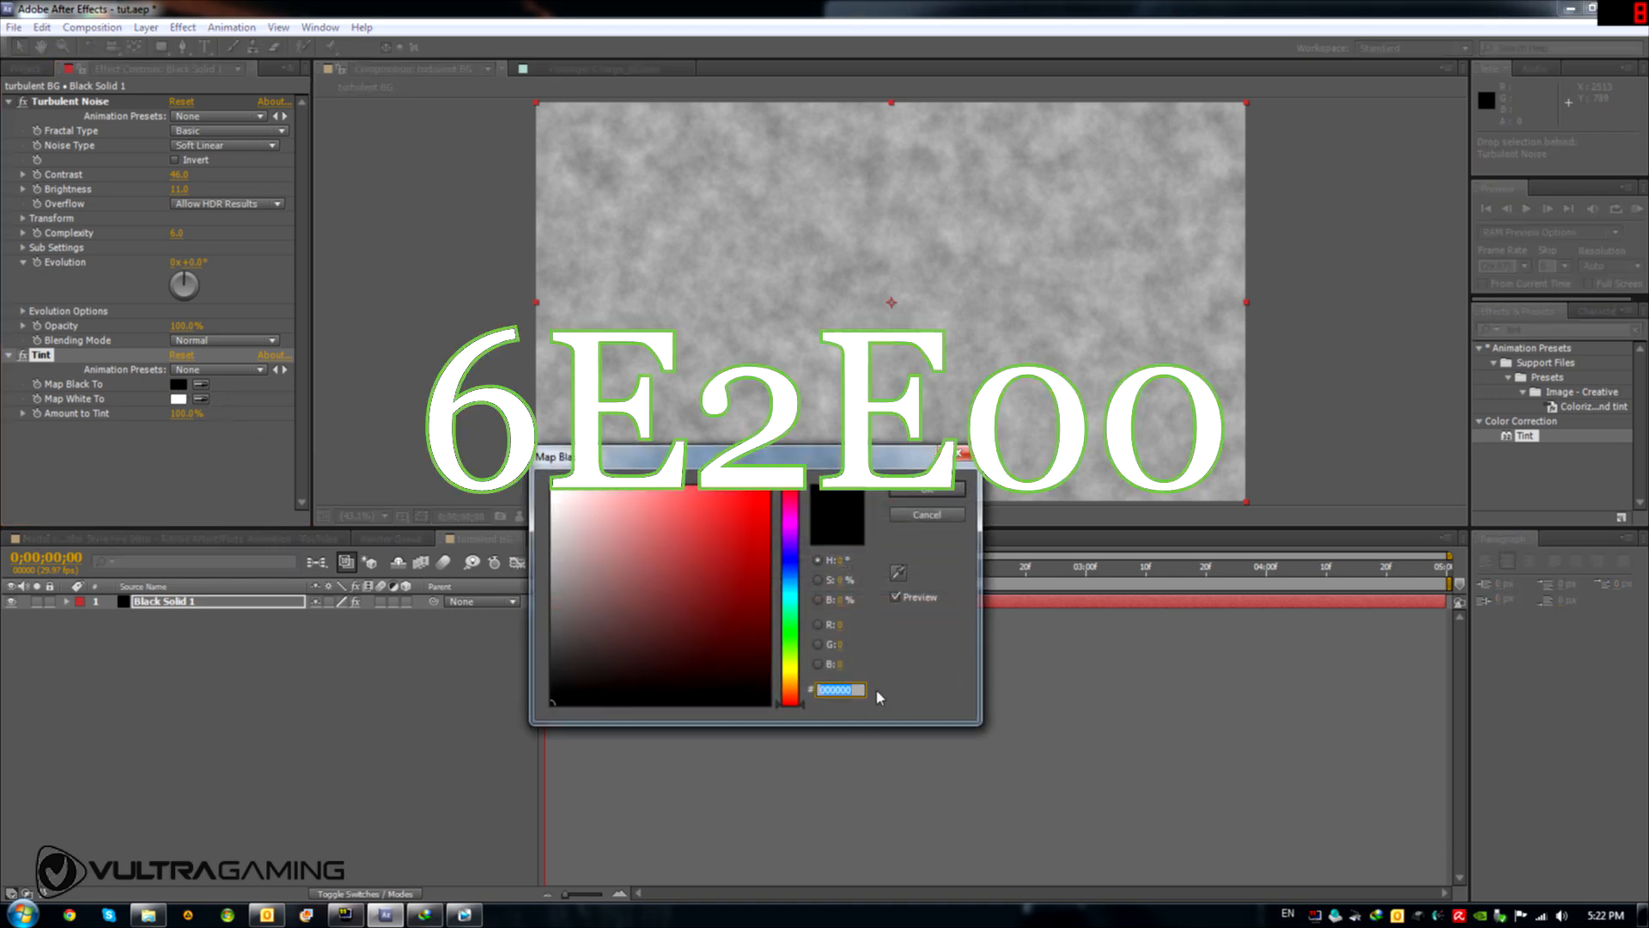
pyautogui.write('6')
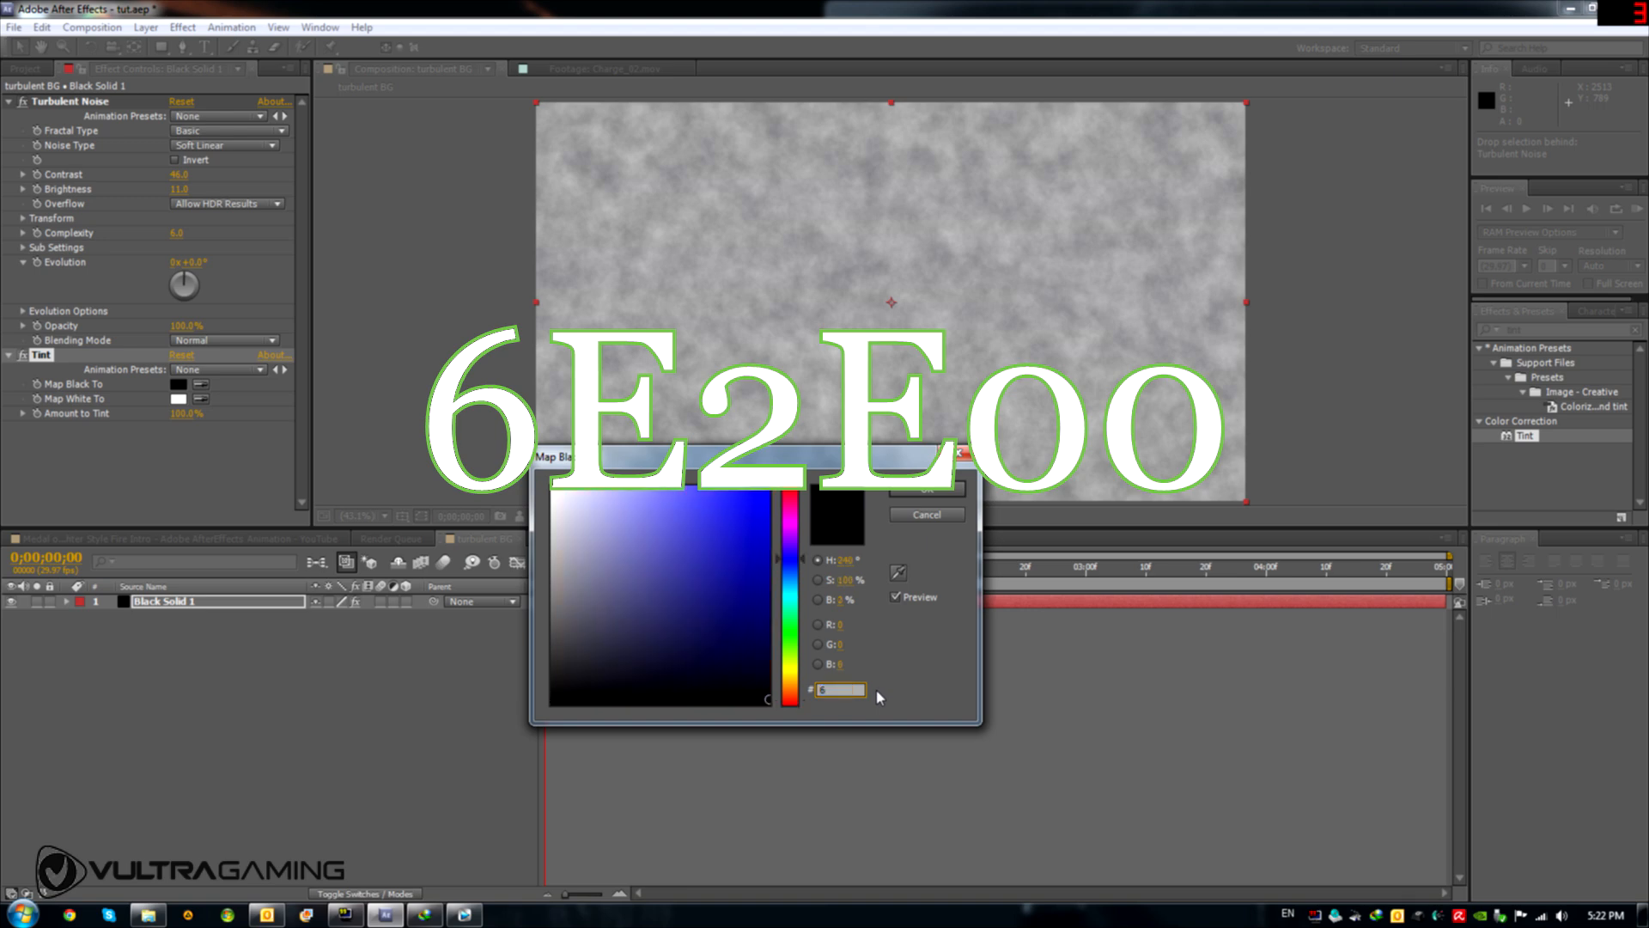
pyautogui.write('E2E')
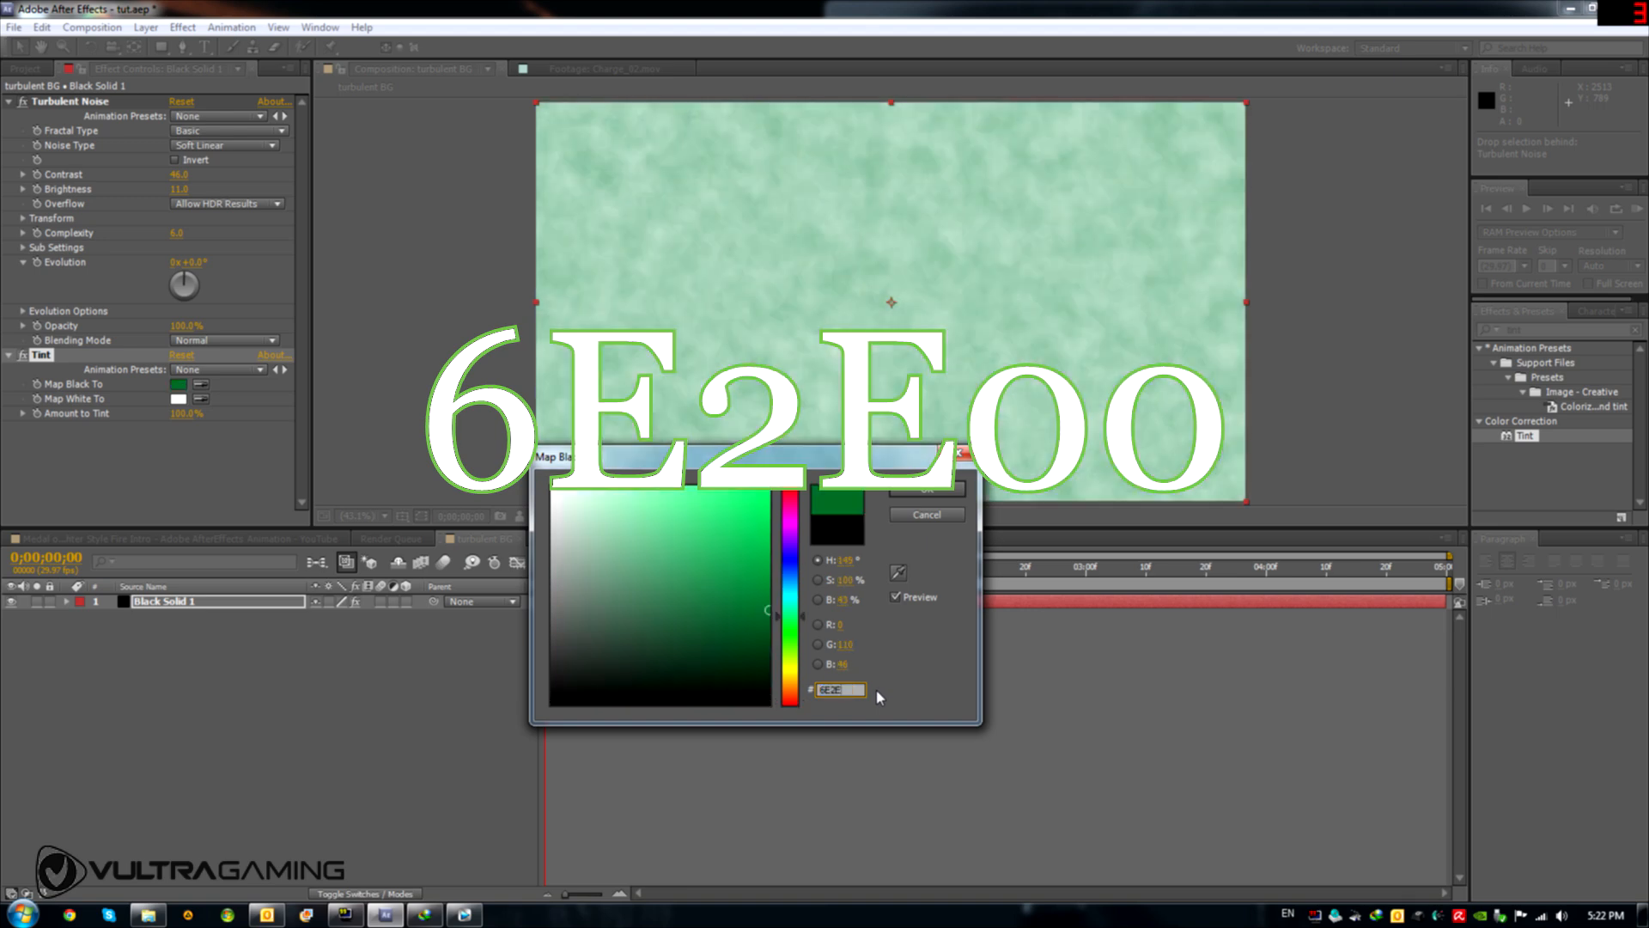
pyautogui.write('00')
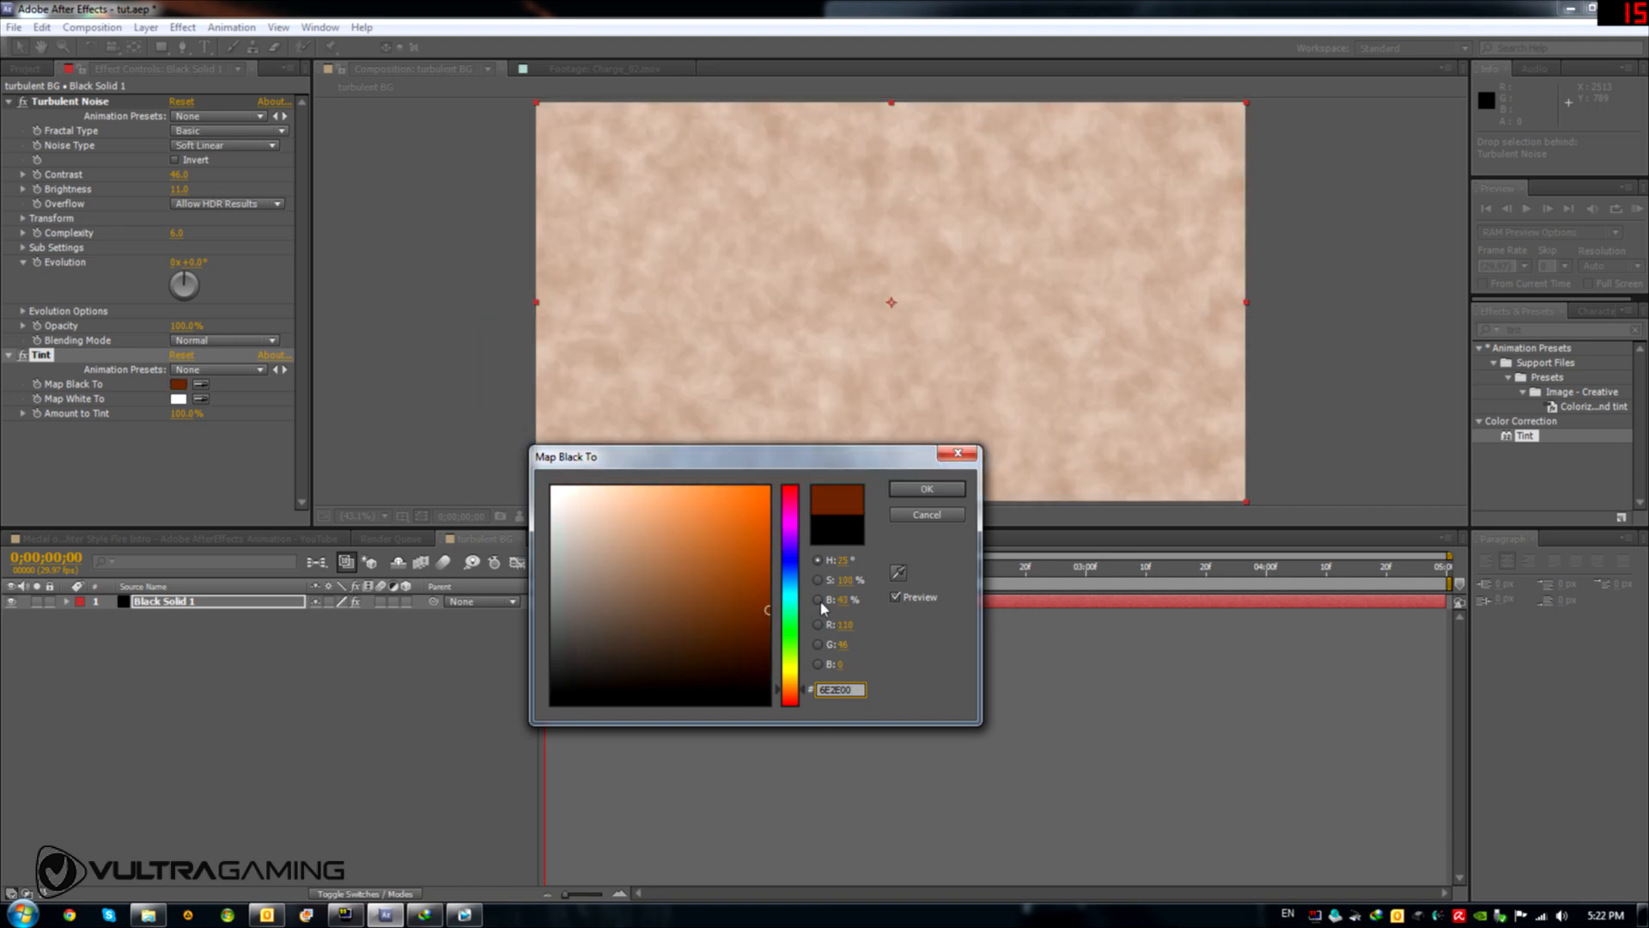
pyautogui.click(918, 494)
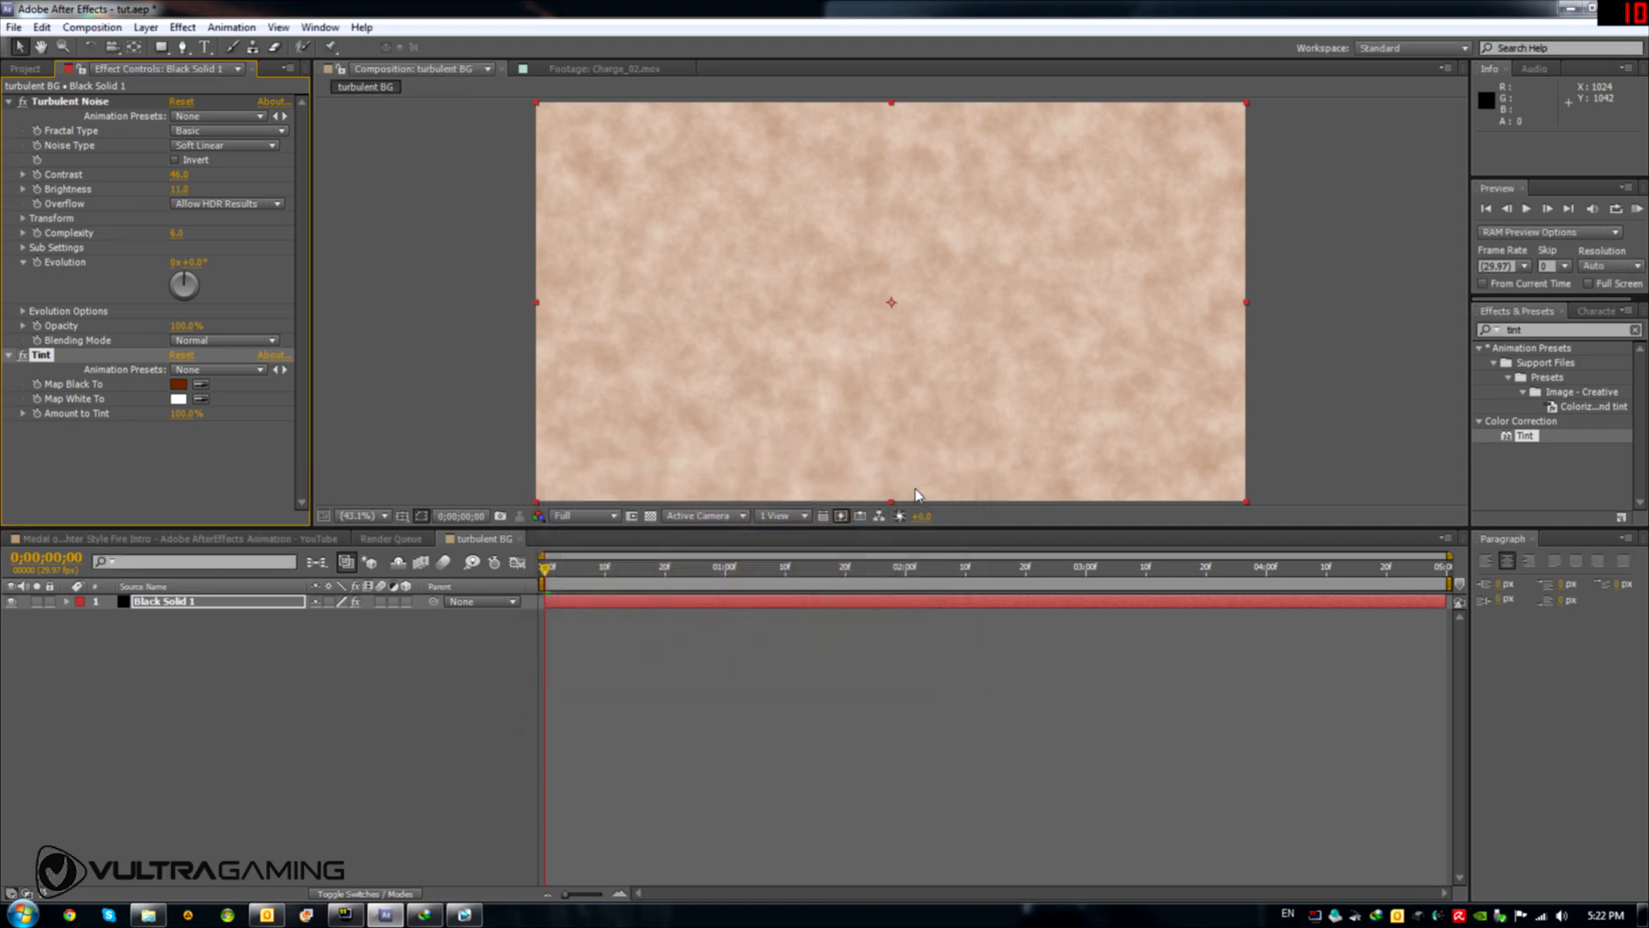
# Set the Tint effect's Map White To colour to the hex value FFF3D2
pyautogui.click(179, 399)
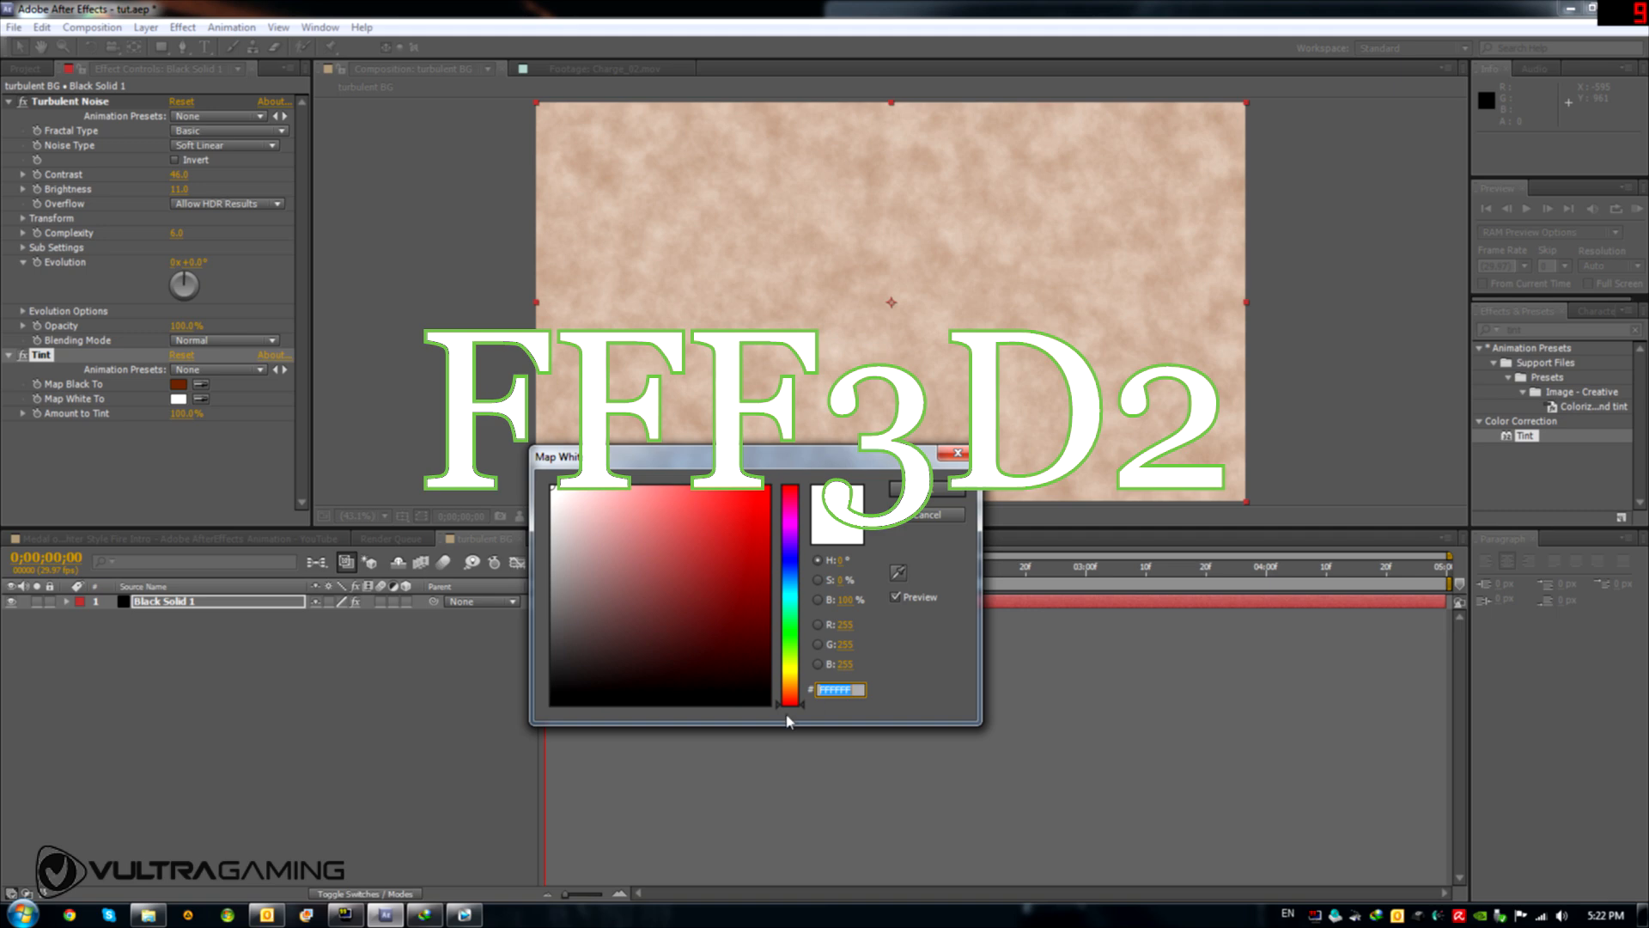
pyautogui.write('0000FF')
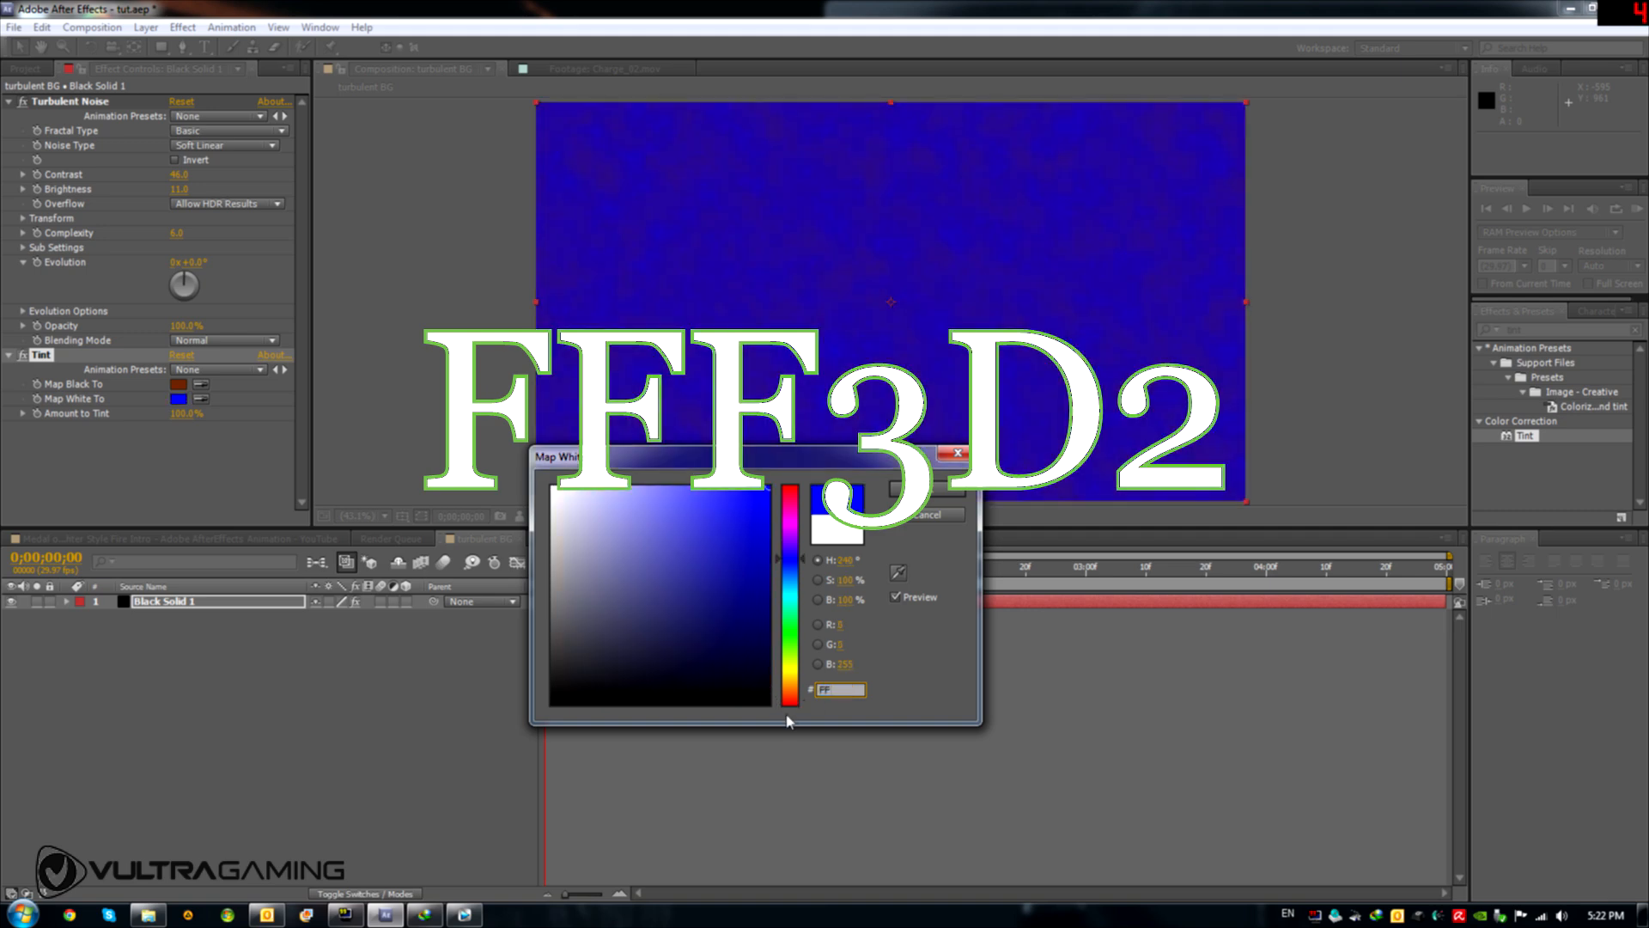
pyautogui.write('F3D2')
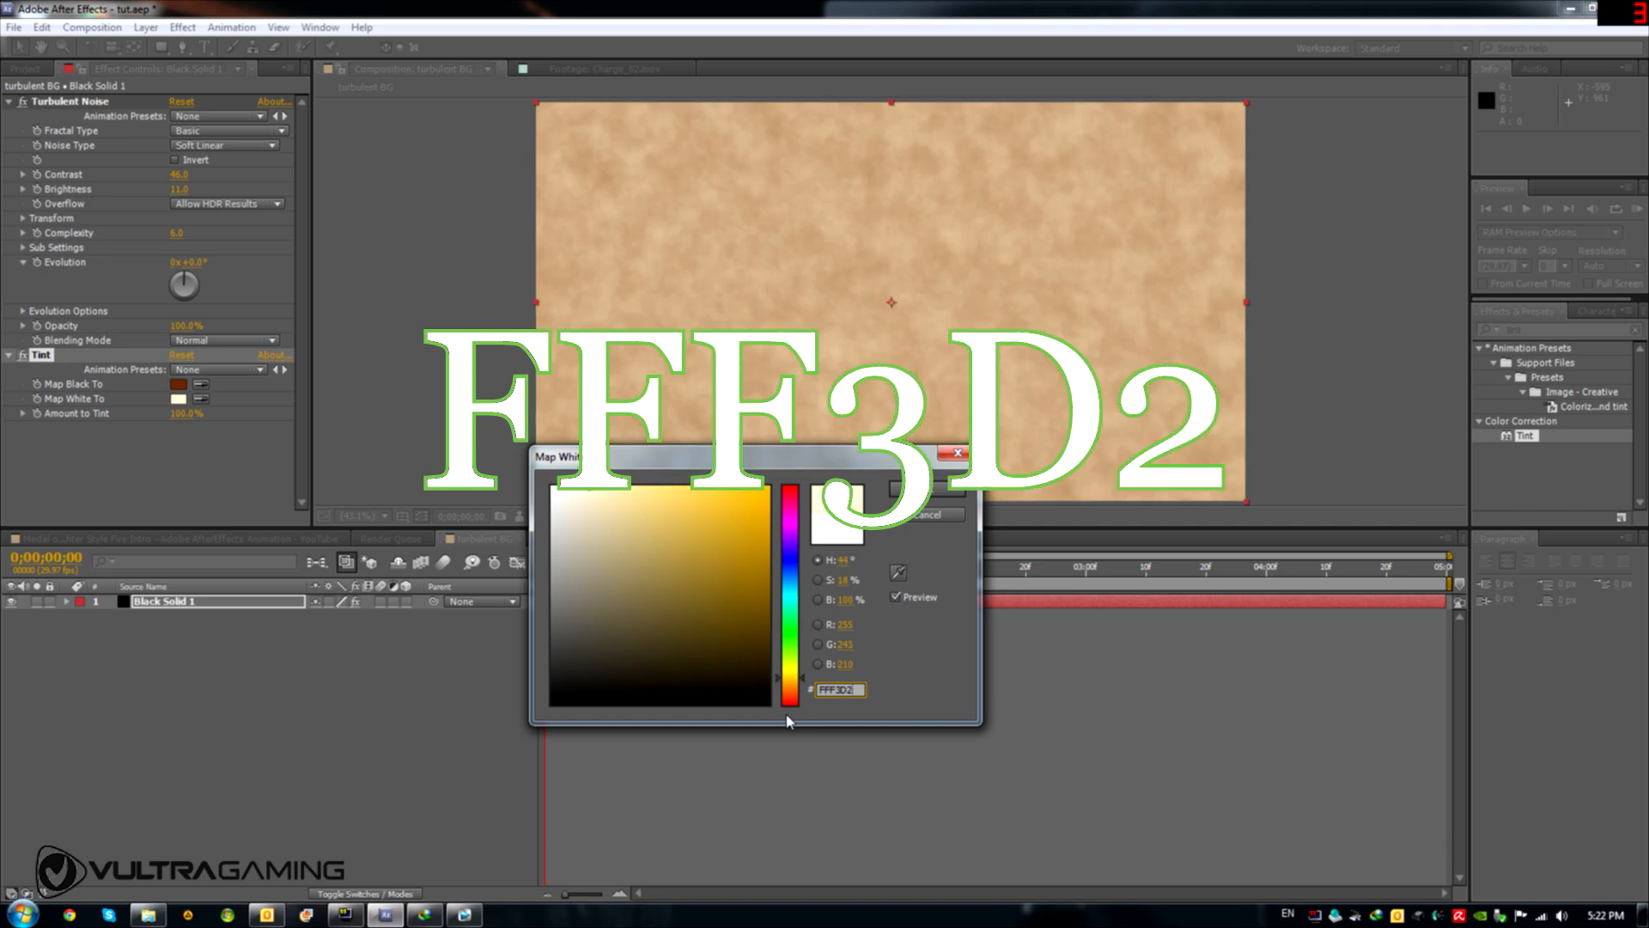
pyautogui.click(917, 488)
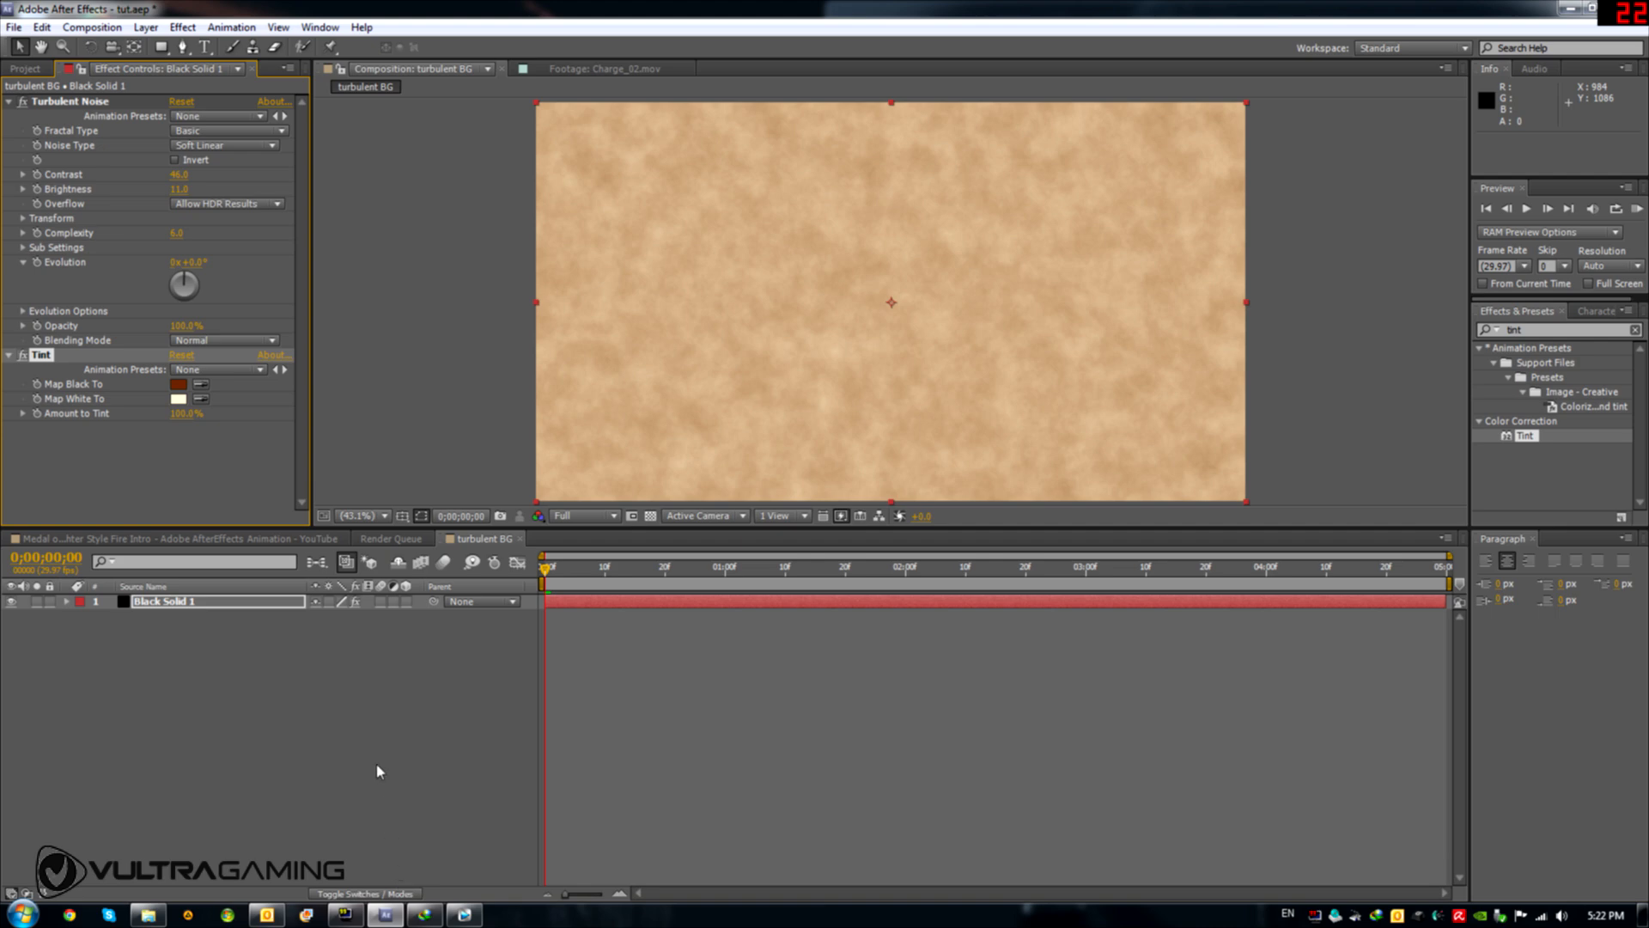
# Add a second black solid named lens flare above the noise layer, at the full composition size
pyautogui.click(382, 792)
pyautogui.hotkey('ctrl', 'y')
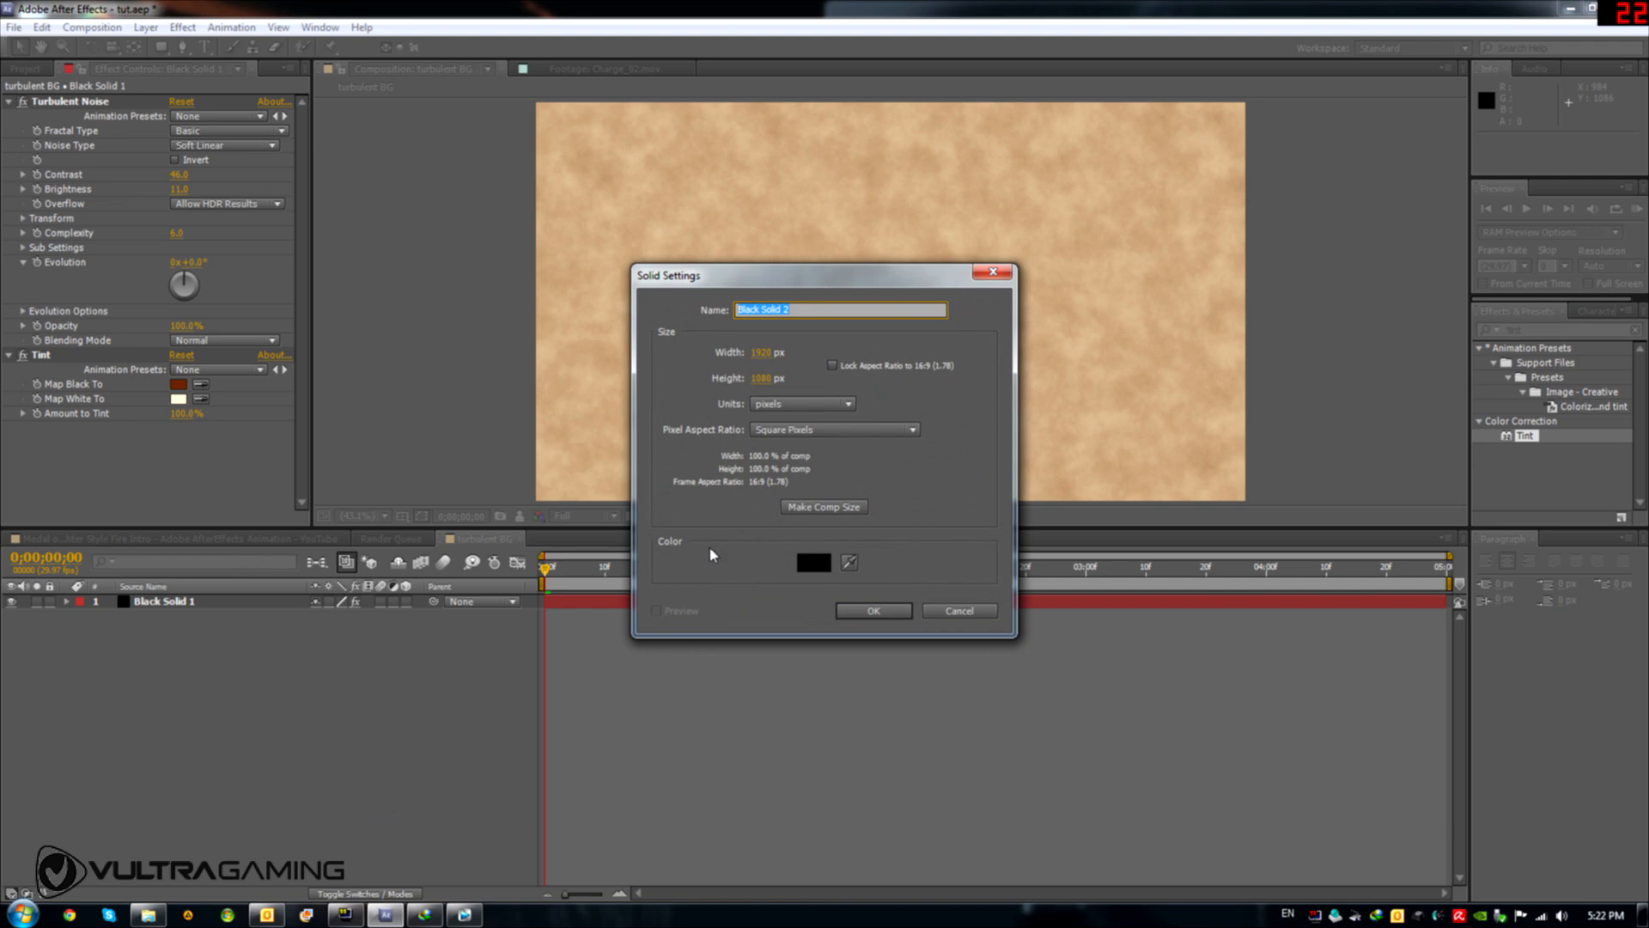
pyautogui.write('lens flare')
pyautogui.click(889, 613)
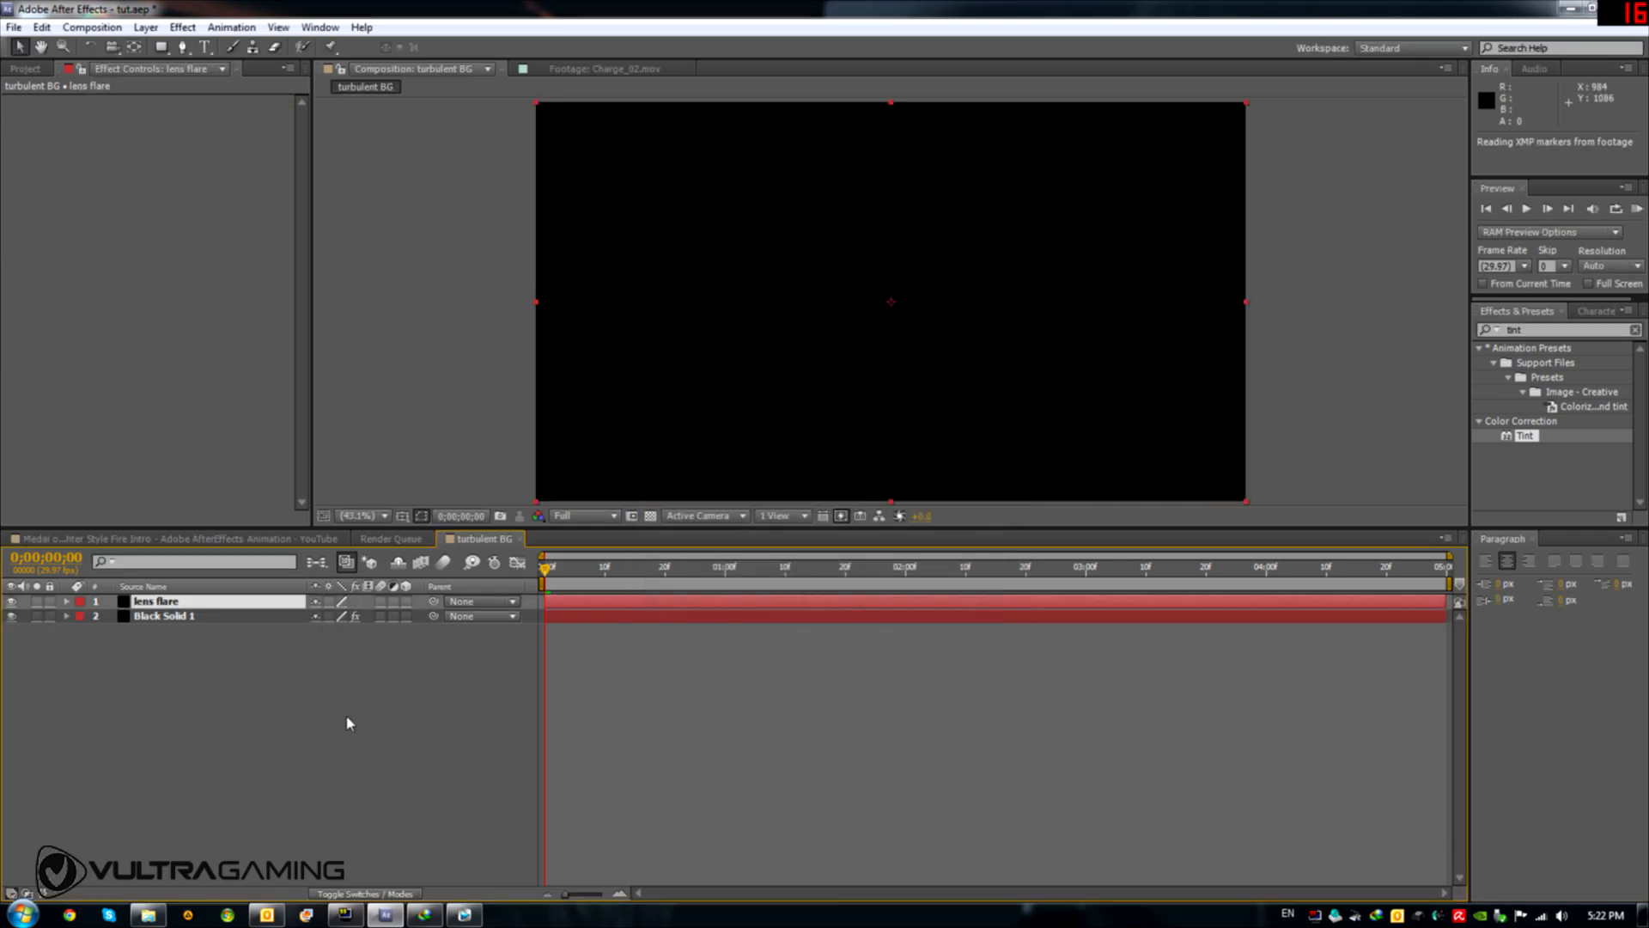
# Find the Lens Flare effect and apply it to the lens flare solid
pyautogui.click(1515, 329)
pyautogui.write('lens')
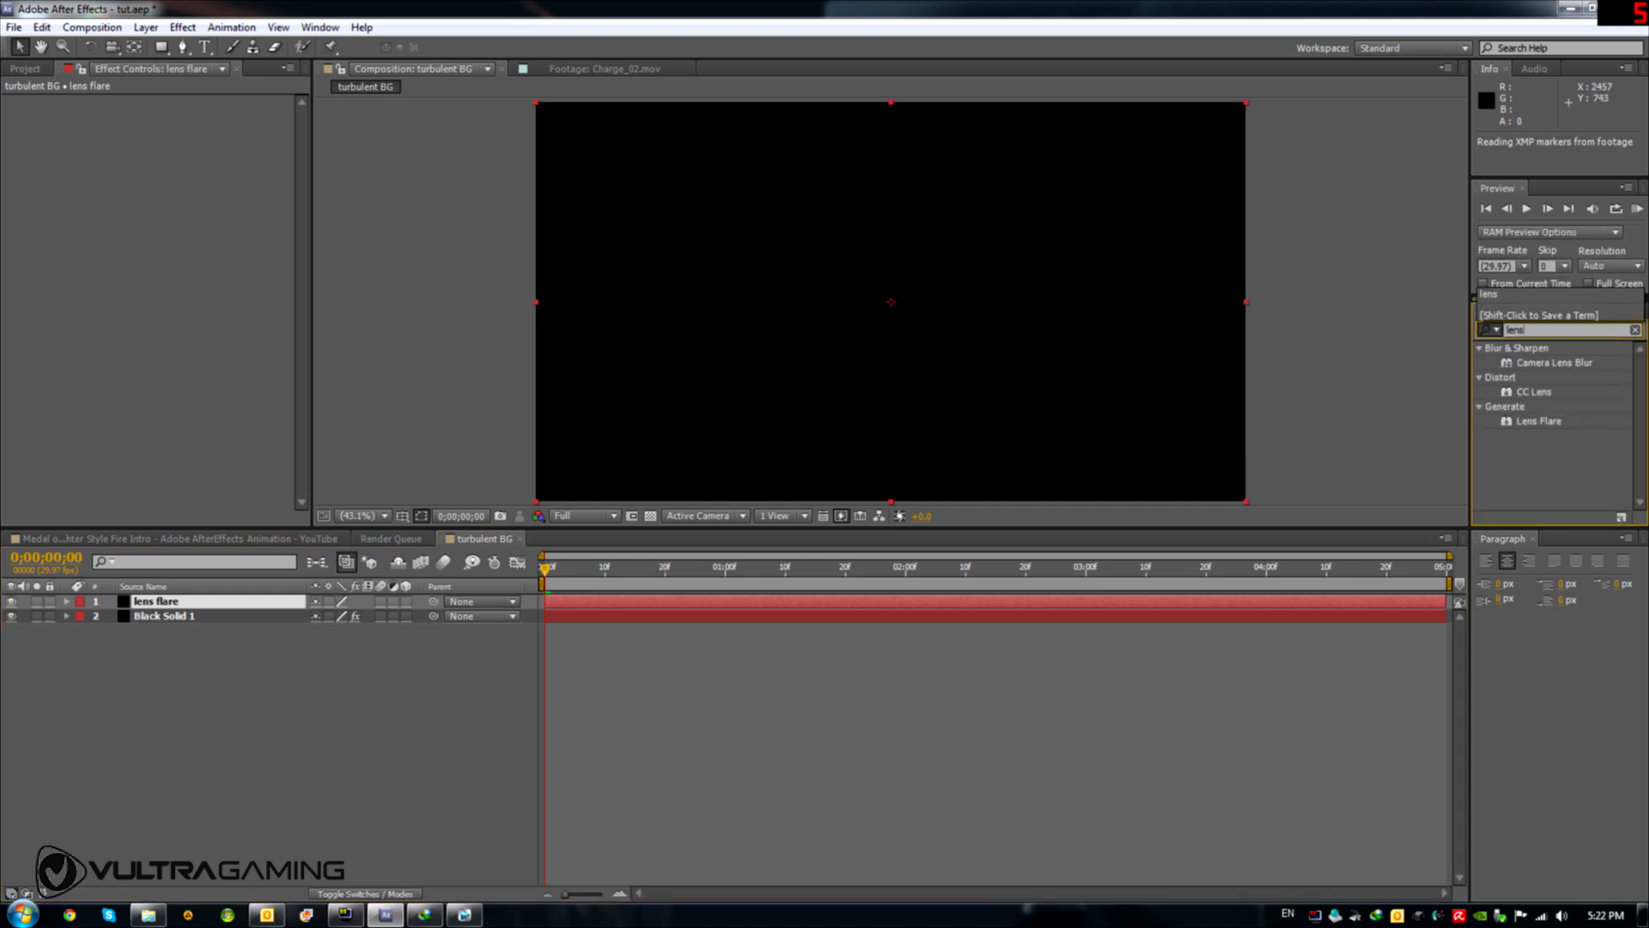
pyautogui.click(1555, 423)
pyautogui.moveTo(1559, 427); pyautogui.dragTo(175, 608)
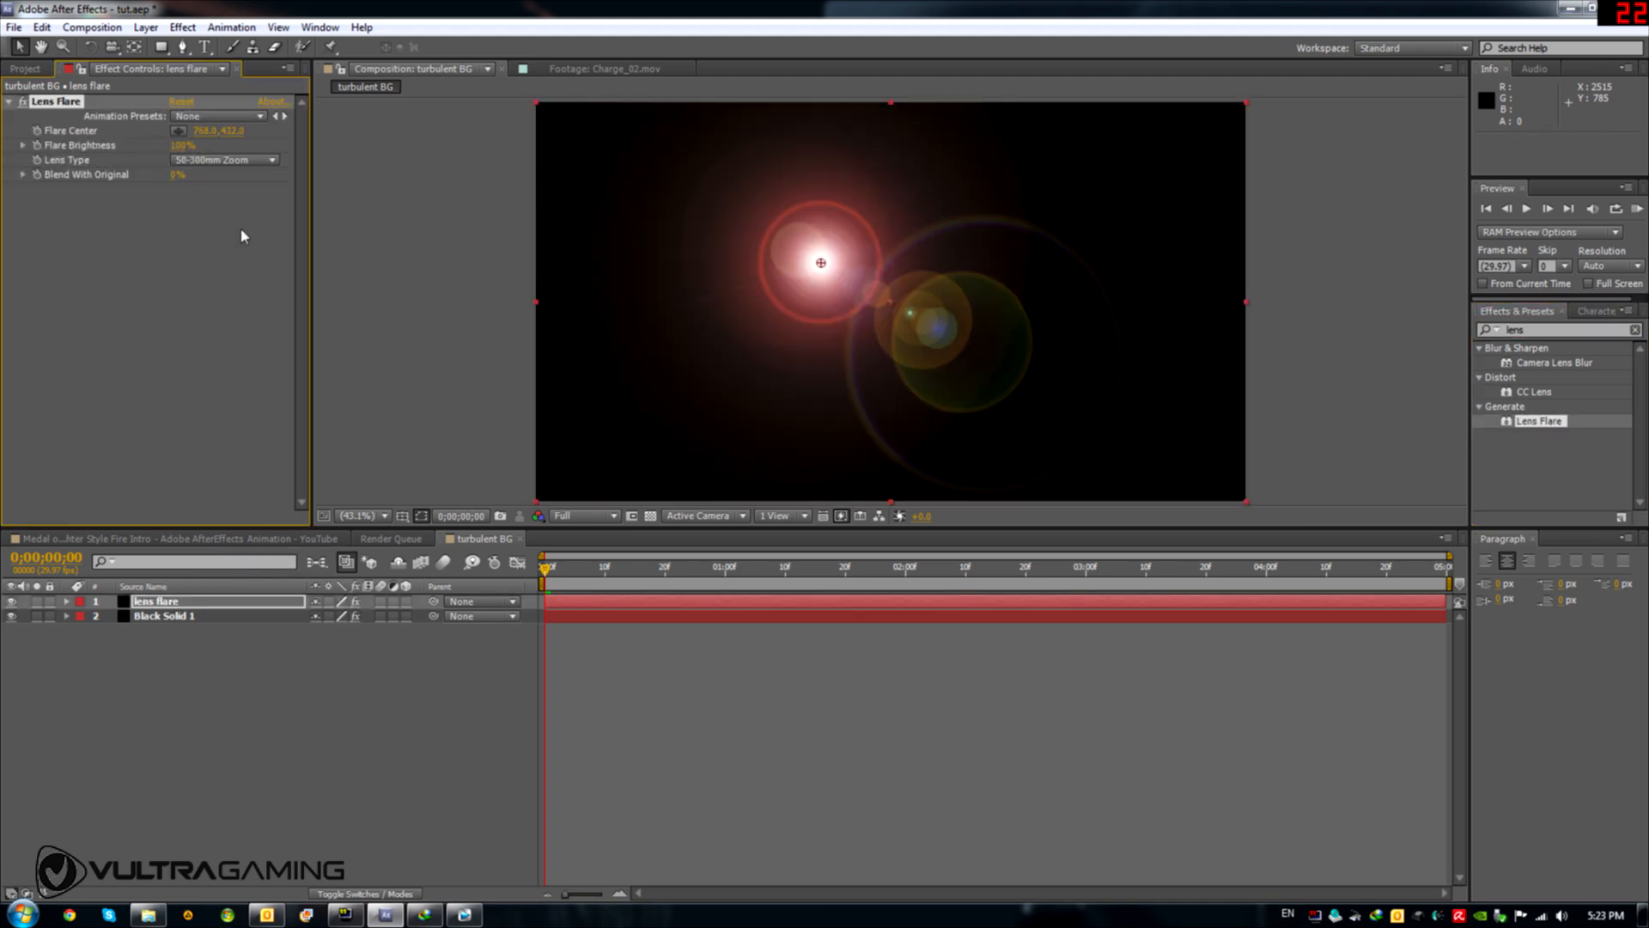
# Change the Lens Flare's lens type to 105mm Prime and set its flare brightness to 80%
pyautogui.click(225, 161)
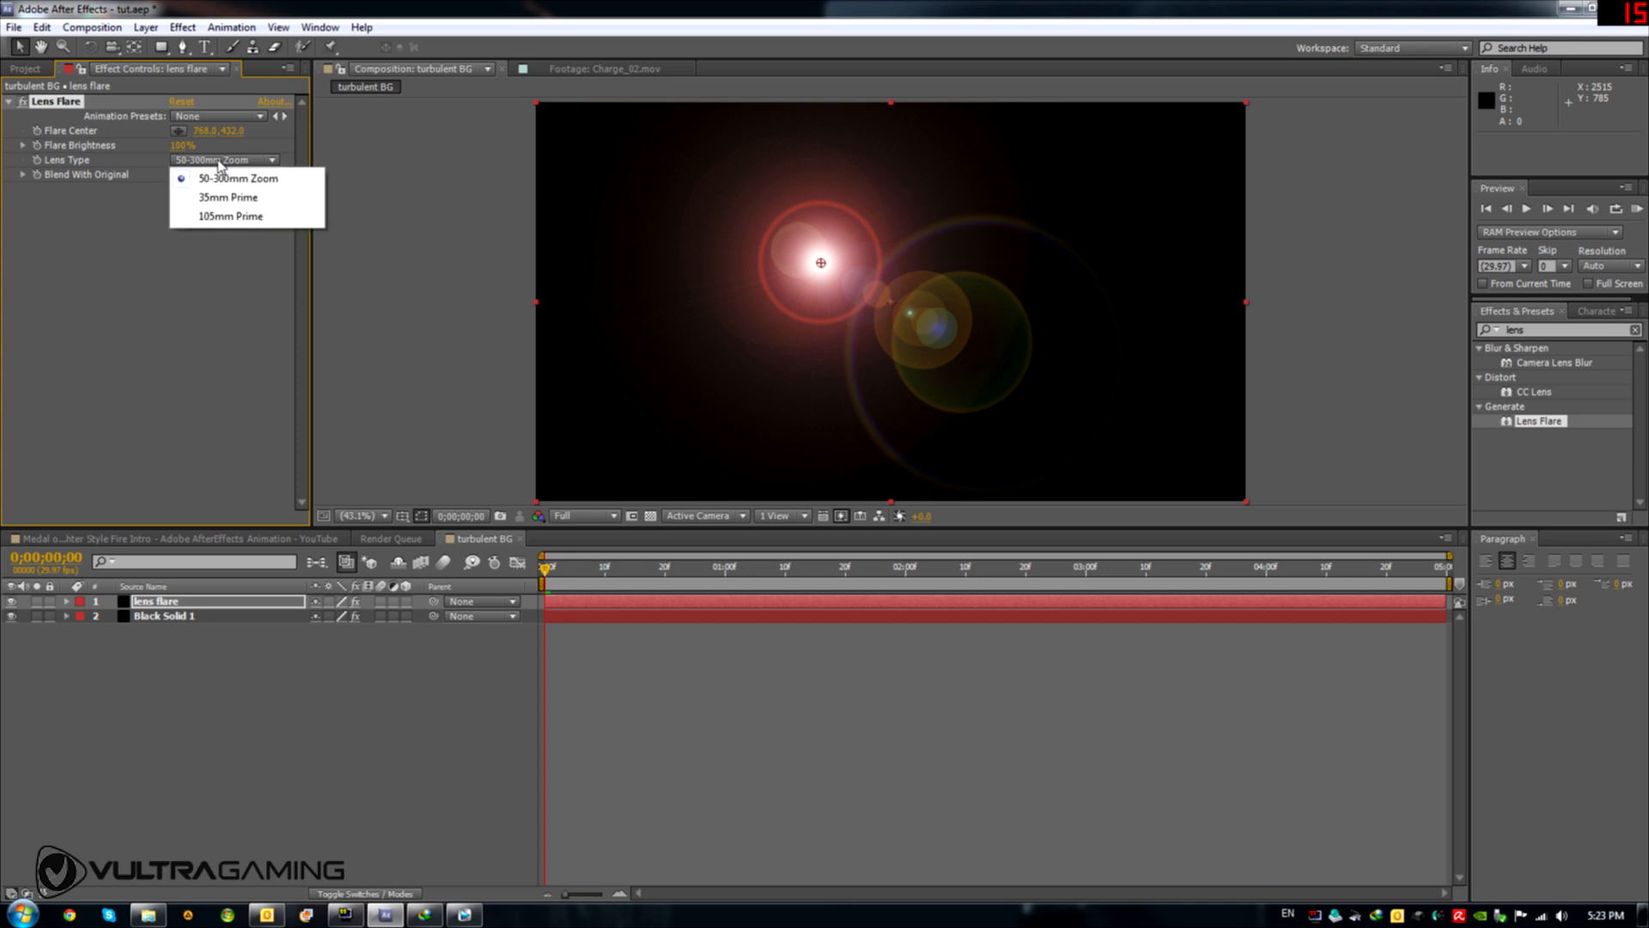
pyautogui.click(230, 216)
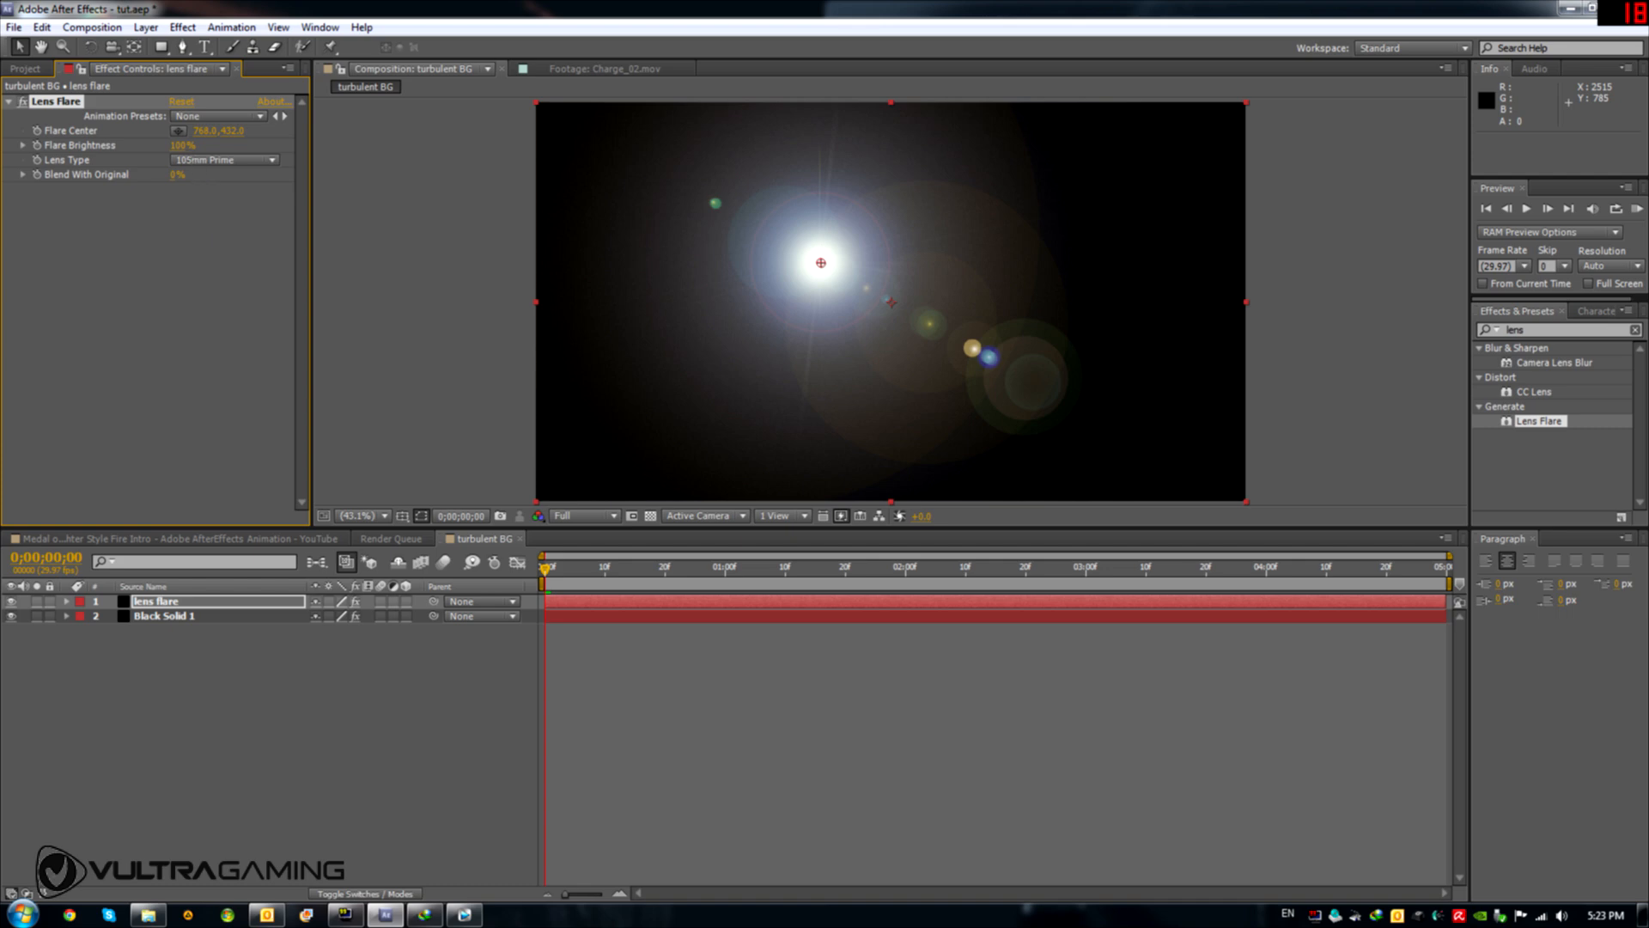
pyautogui.click(182, 146)
pyautogui.write('9')
pyautogui.write('80')
pyautogui.press('Return')
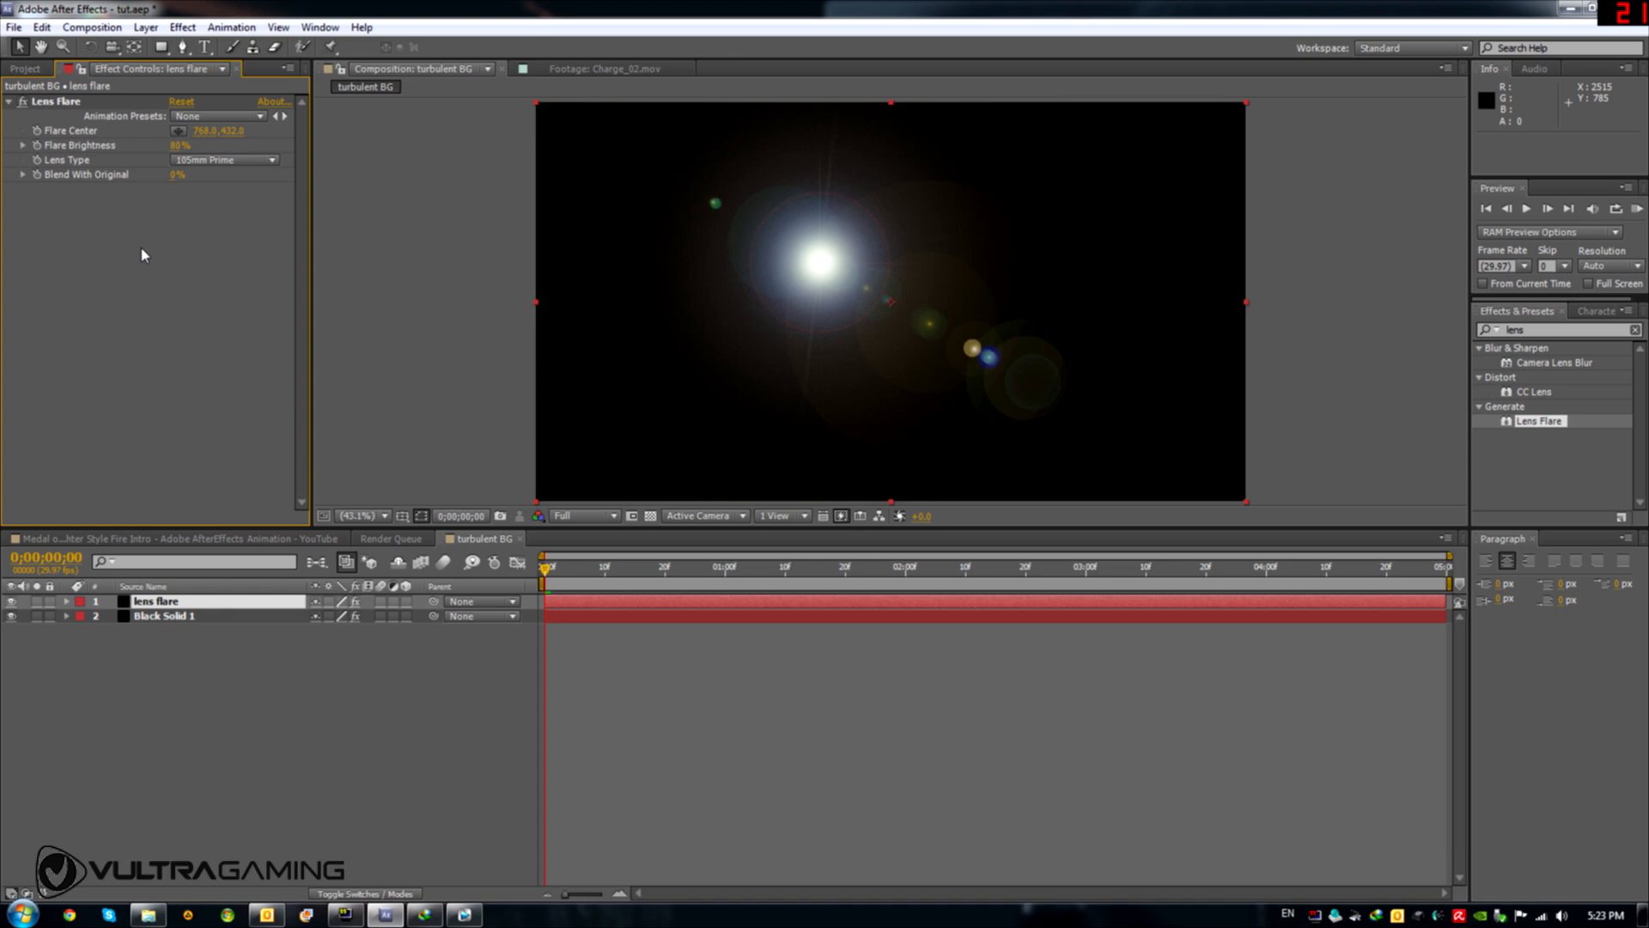
# Add the expression wiggle(6,6) to the Lens Flare's Flare Brightness
pyautogui.keyDown('alt'); pyautogui.click(37, 146); pyautogui.keyUp('alt')
pyautogui.write('wiggle')
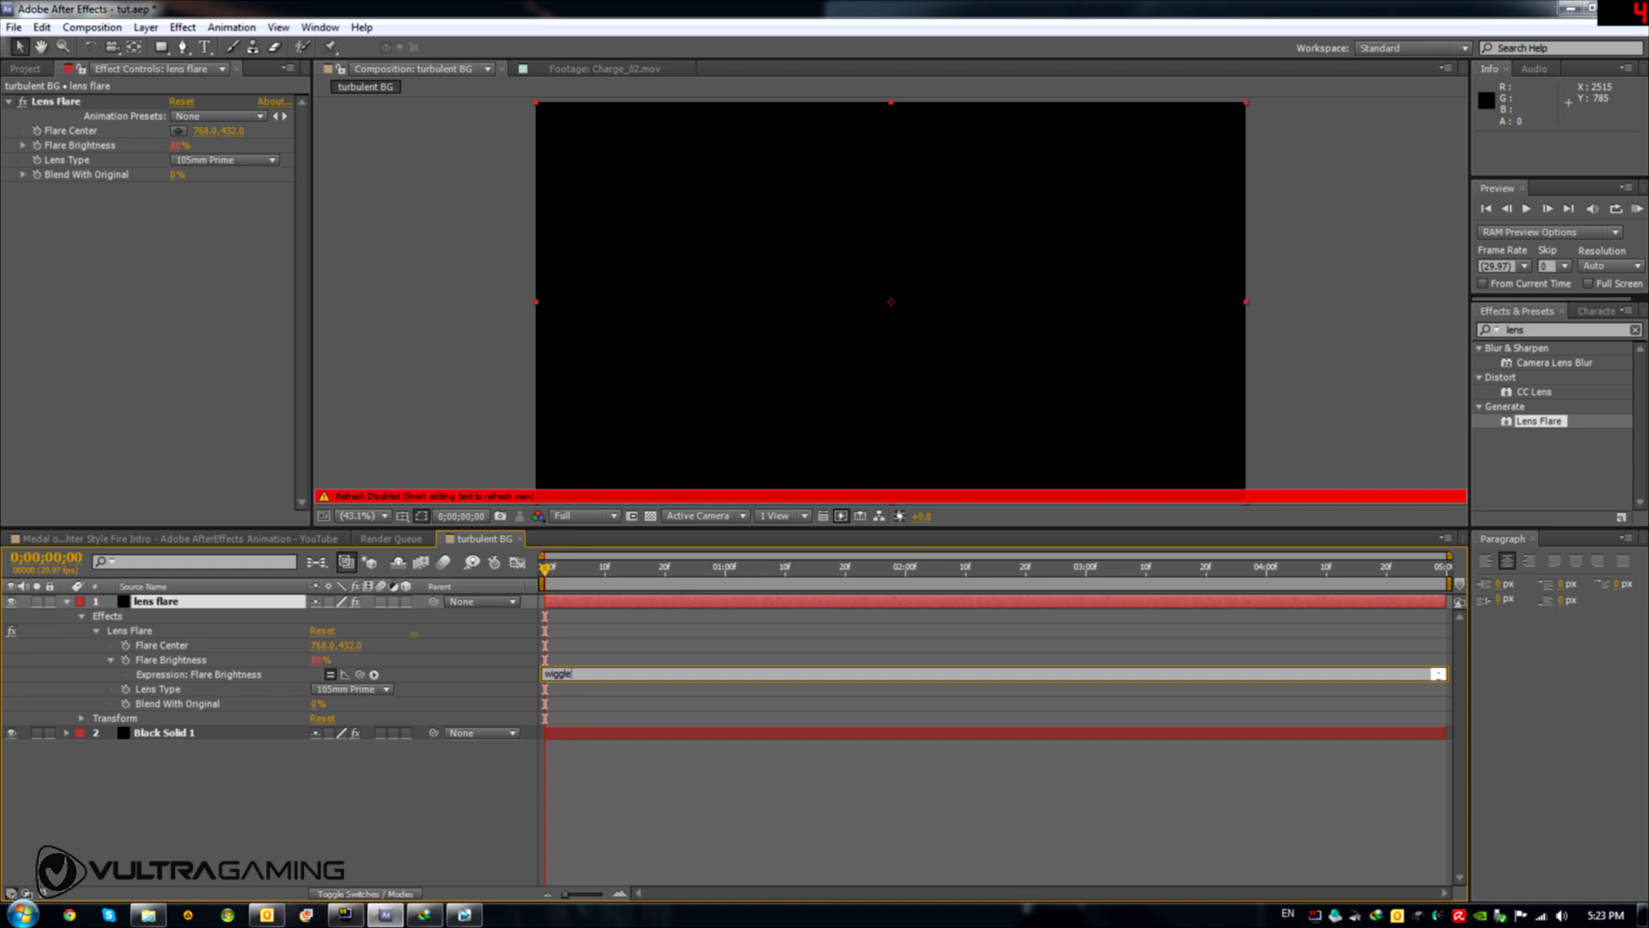
pyautogui.write('(6,6)')
pyautogui.click(547, 572)
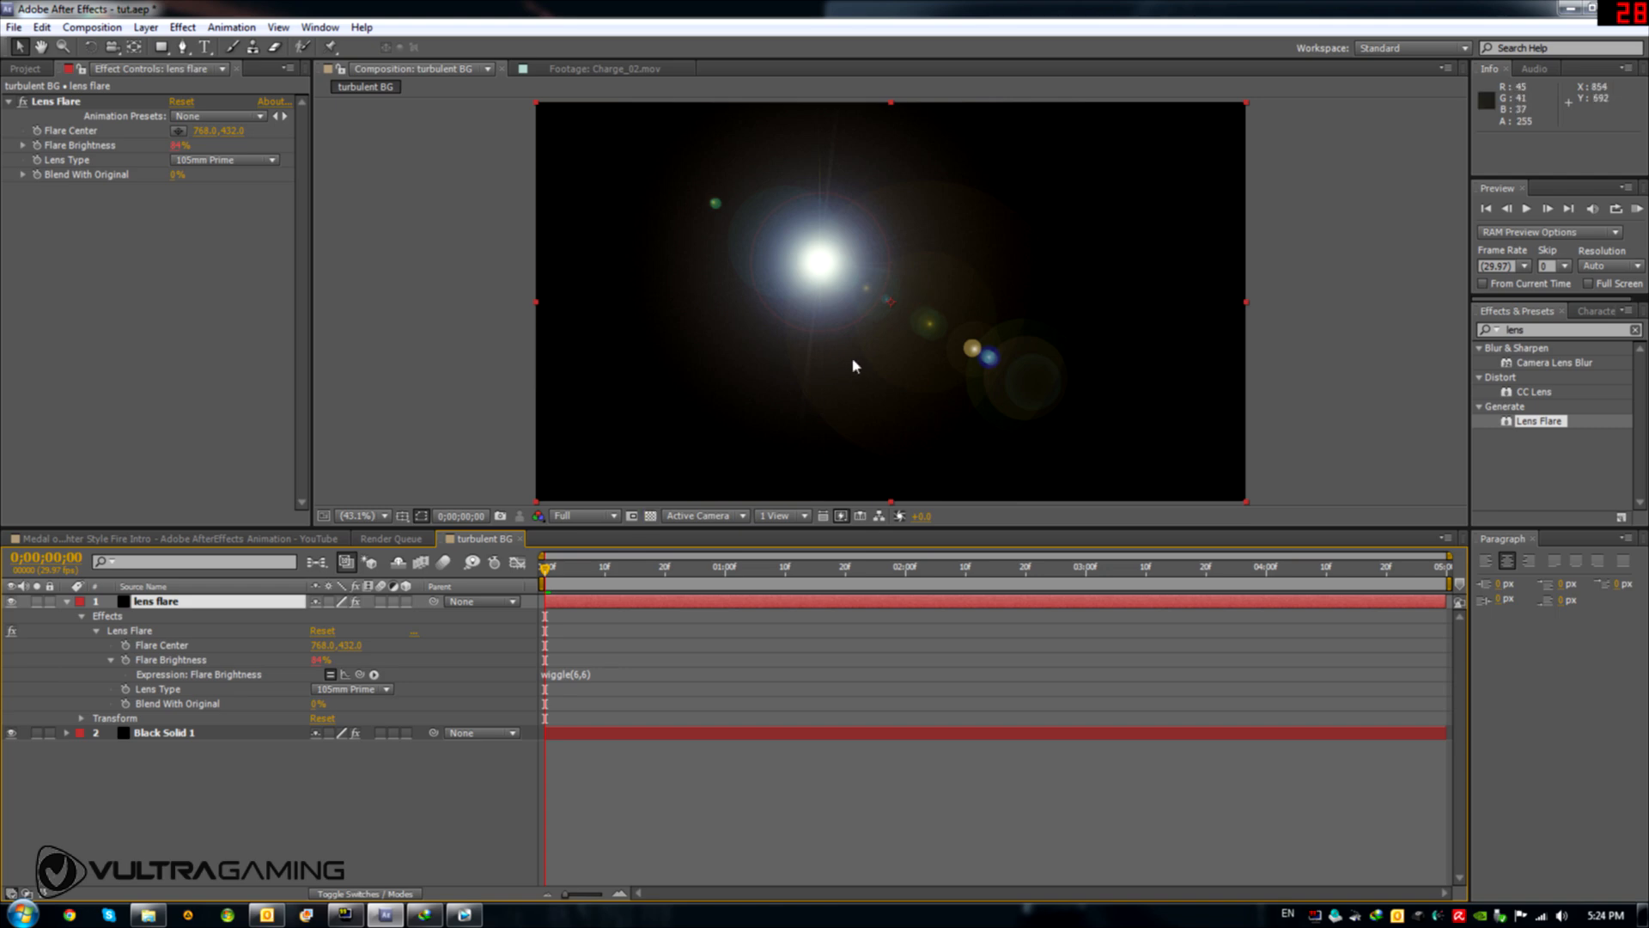
# Find the CC Vector Blur effect and apply it to the lens flare layer
pyautogui.hotkey('ctrl', '5')
pyautogui.write('c')
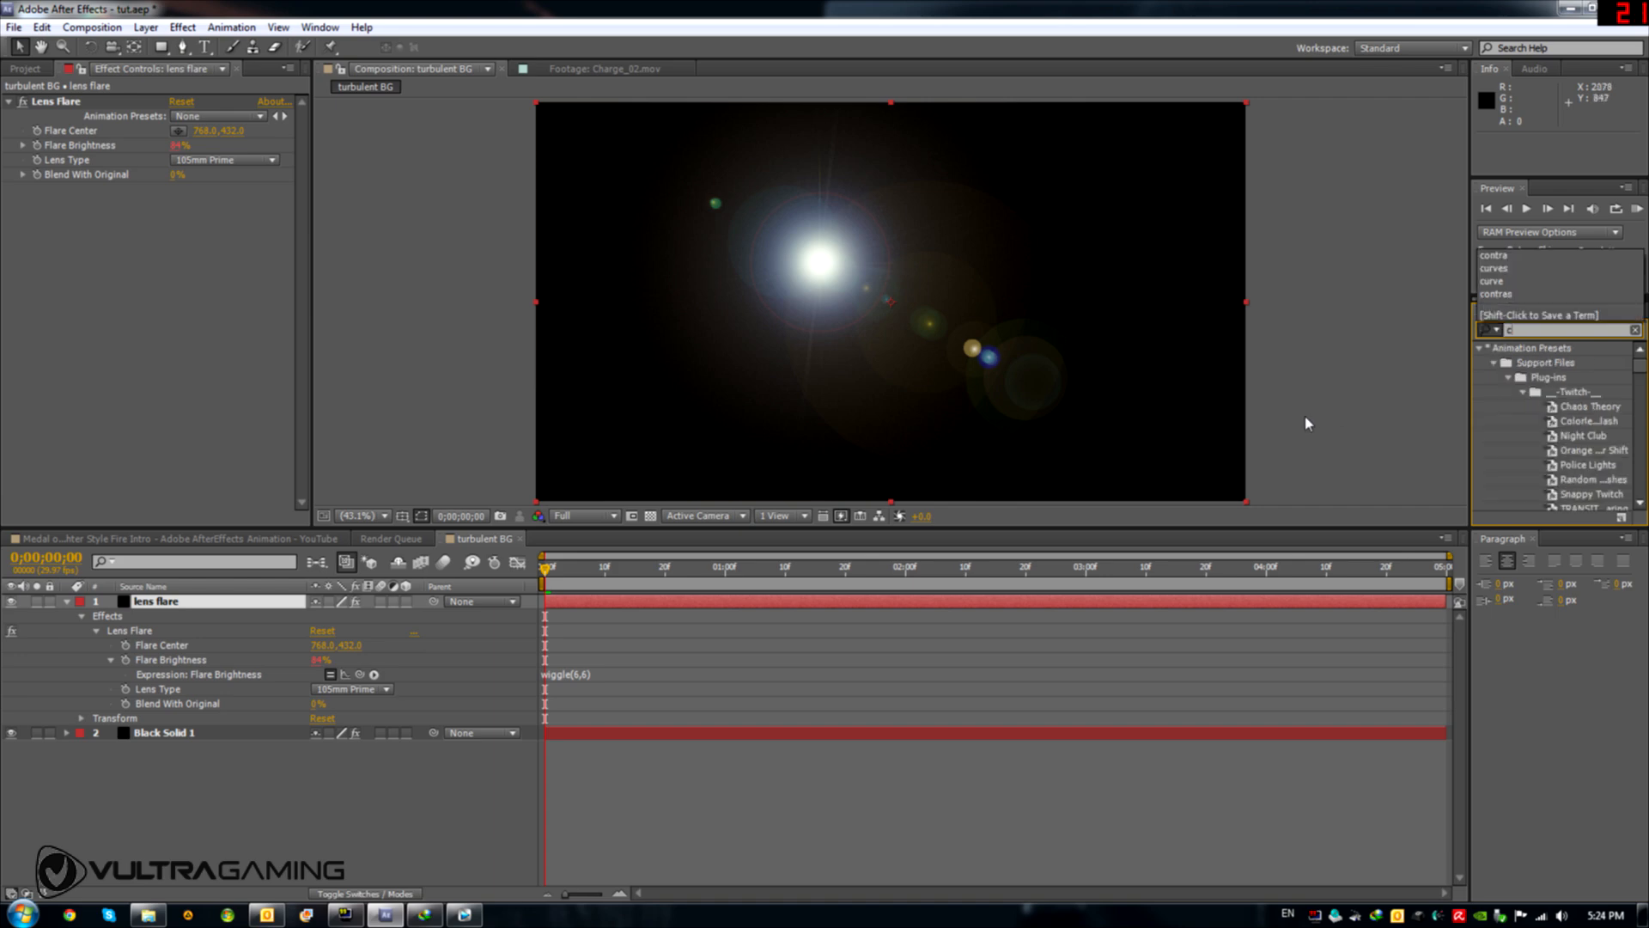
pyautogui.write('c vect')
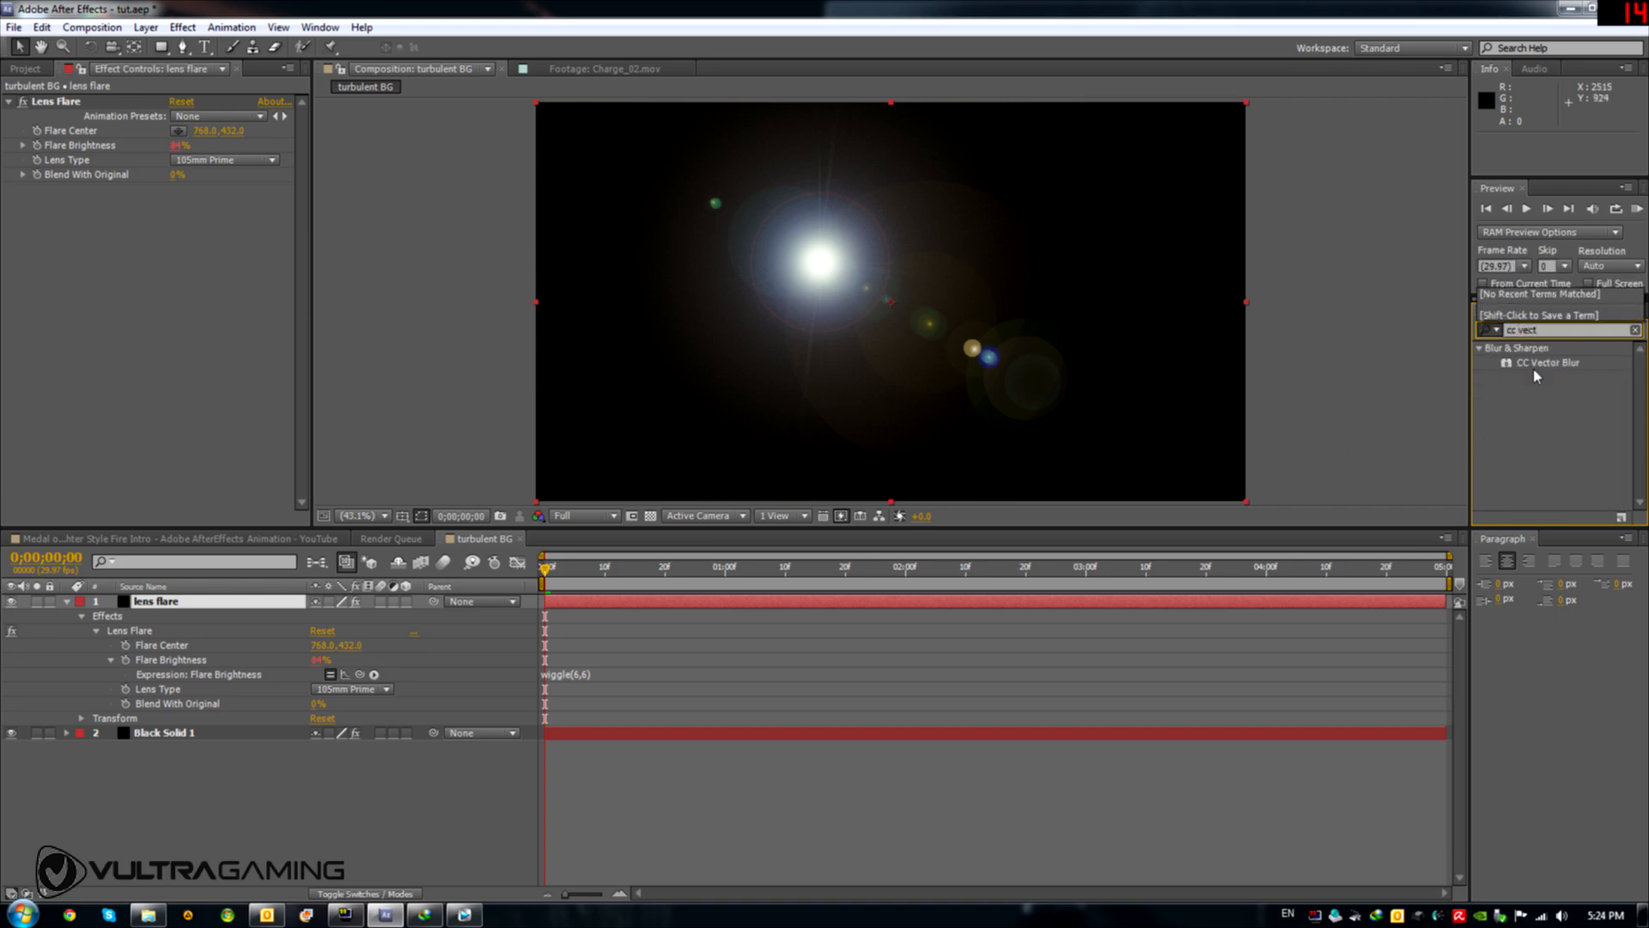
pyautogui.moveTo(1536, 375); pyautogui.dragTo(1311, 372)
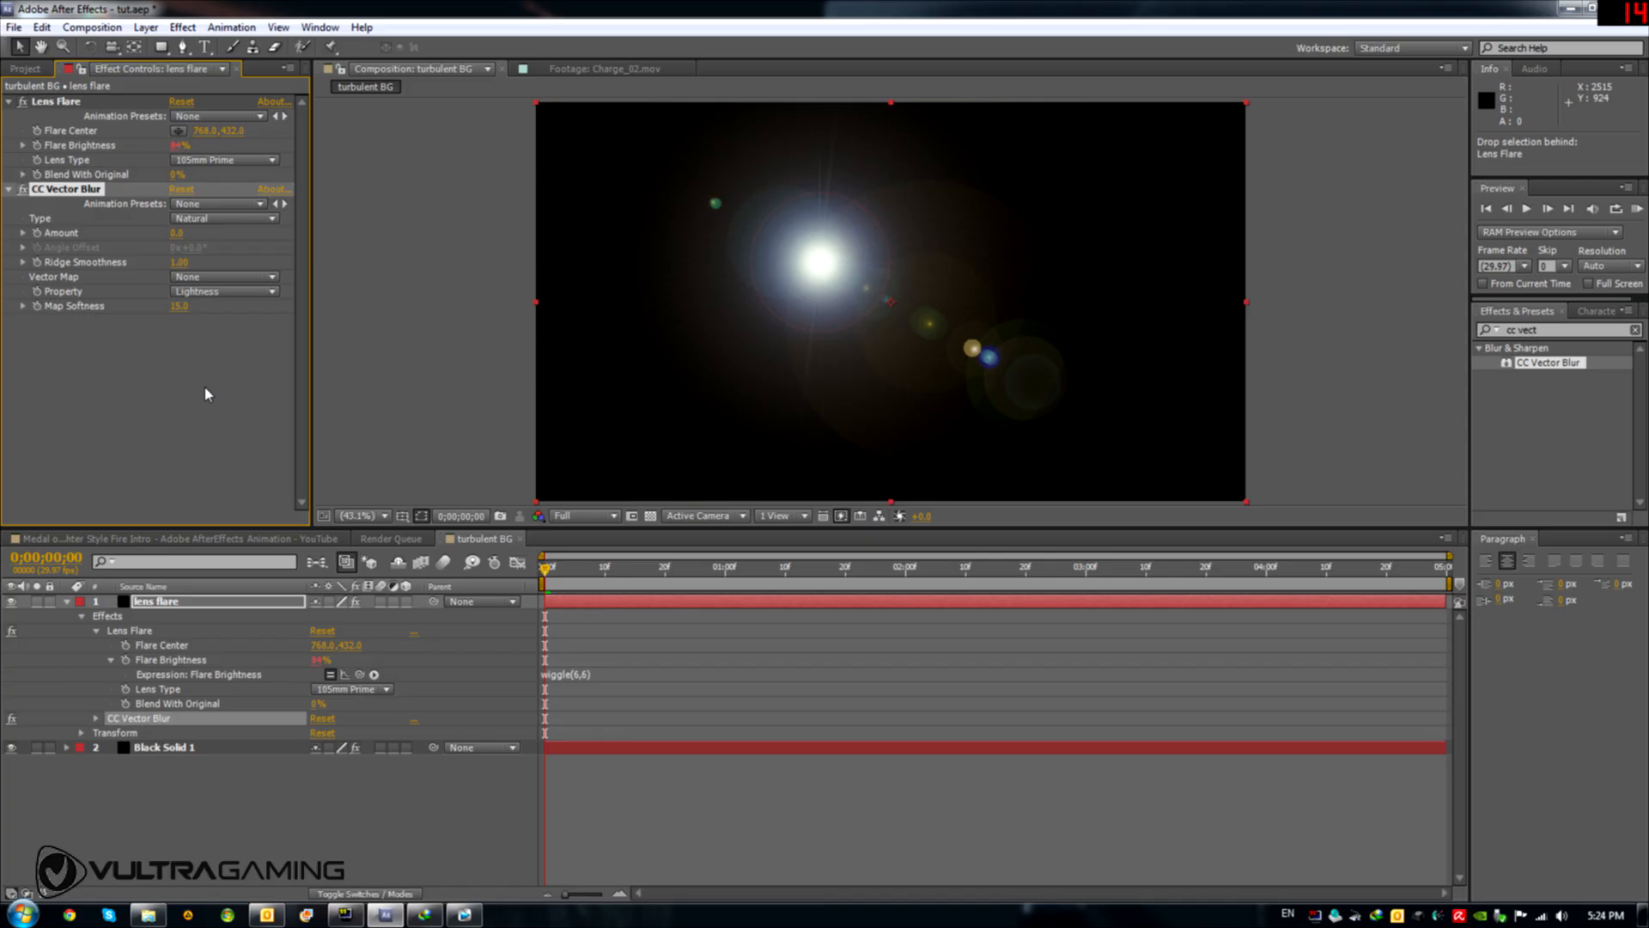
# Set the CC Vector Blur's Amount to -282 and its Map Softness to 35
pyautogui.click(177, 233)
pyautogui.write('-282')
pyautogui.press('Return')
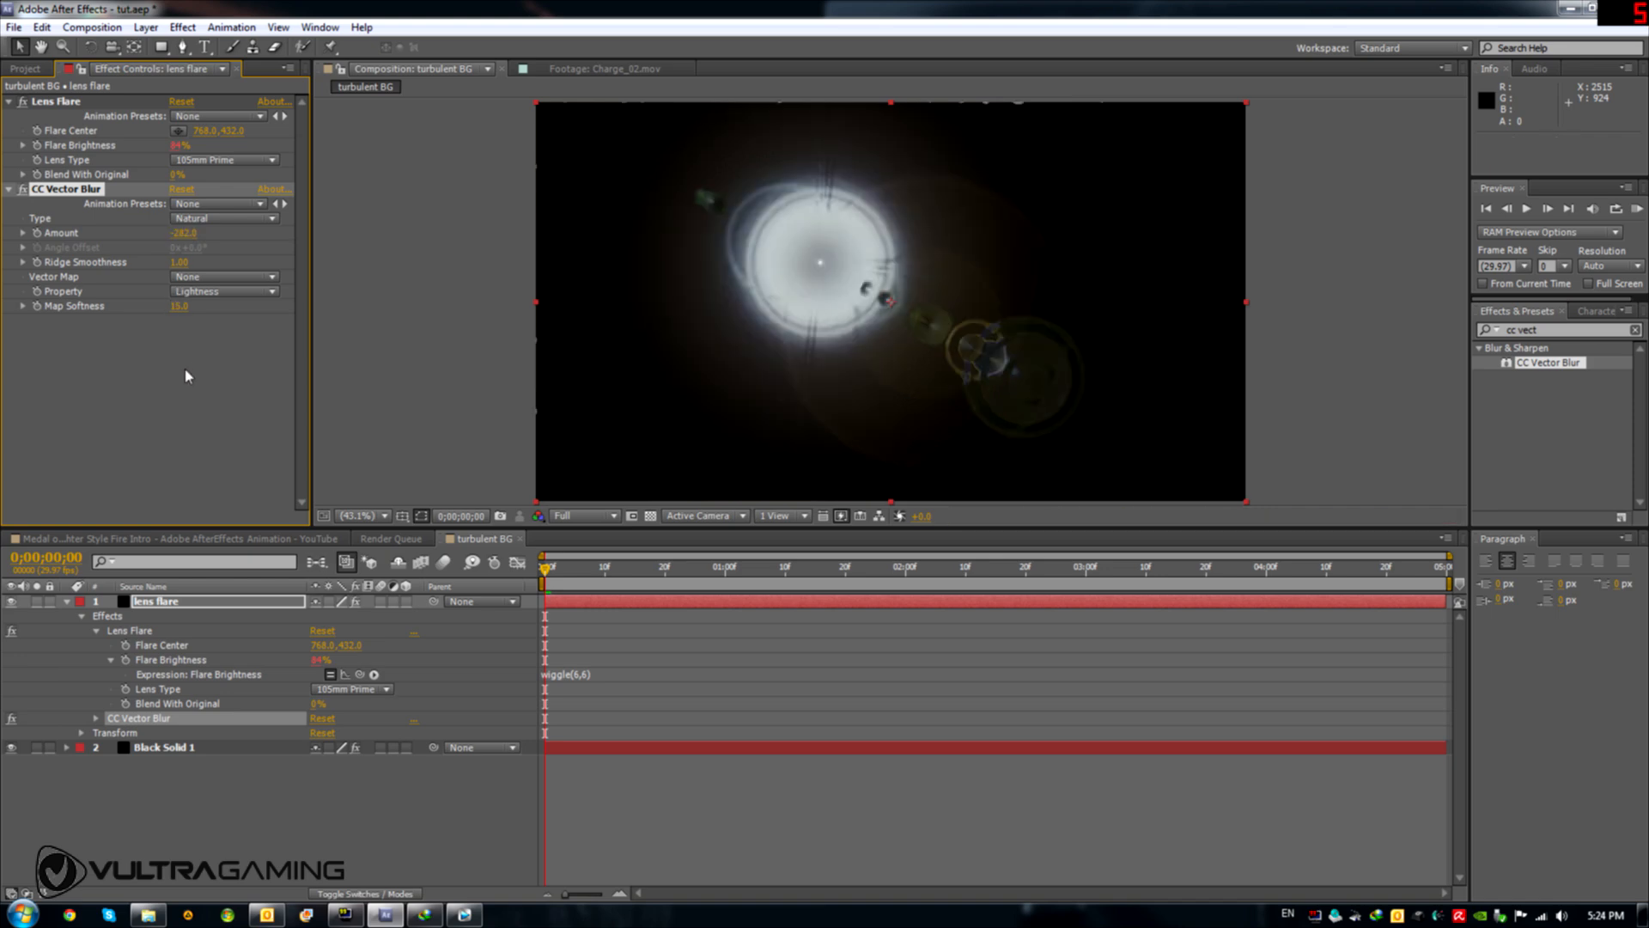
pyautogui.click(179, 306)
pyautogui.write('35')
pyautogui.click(185, 419)
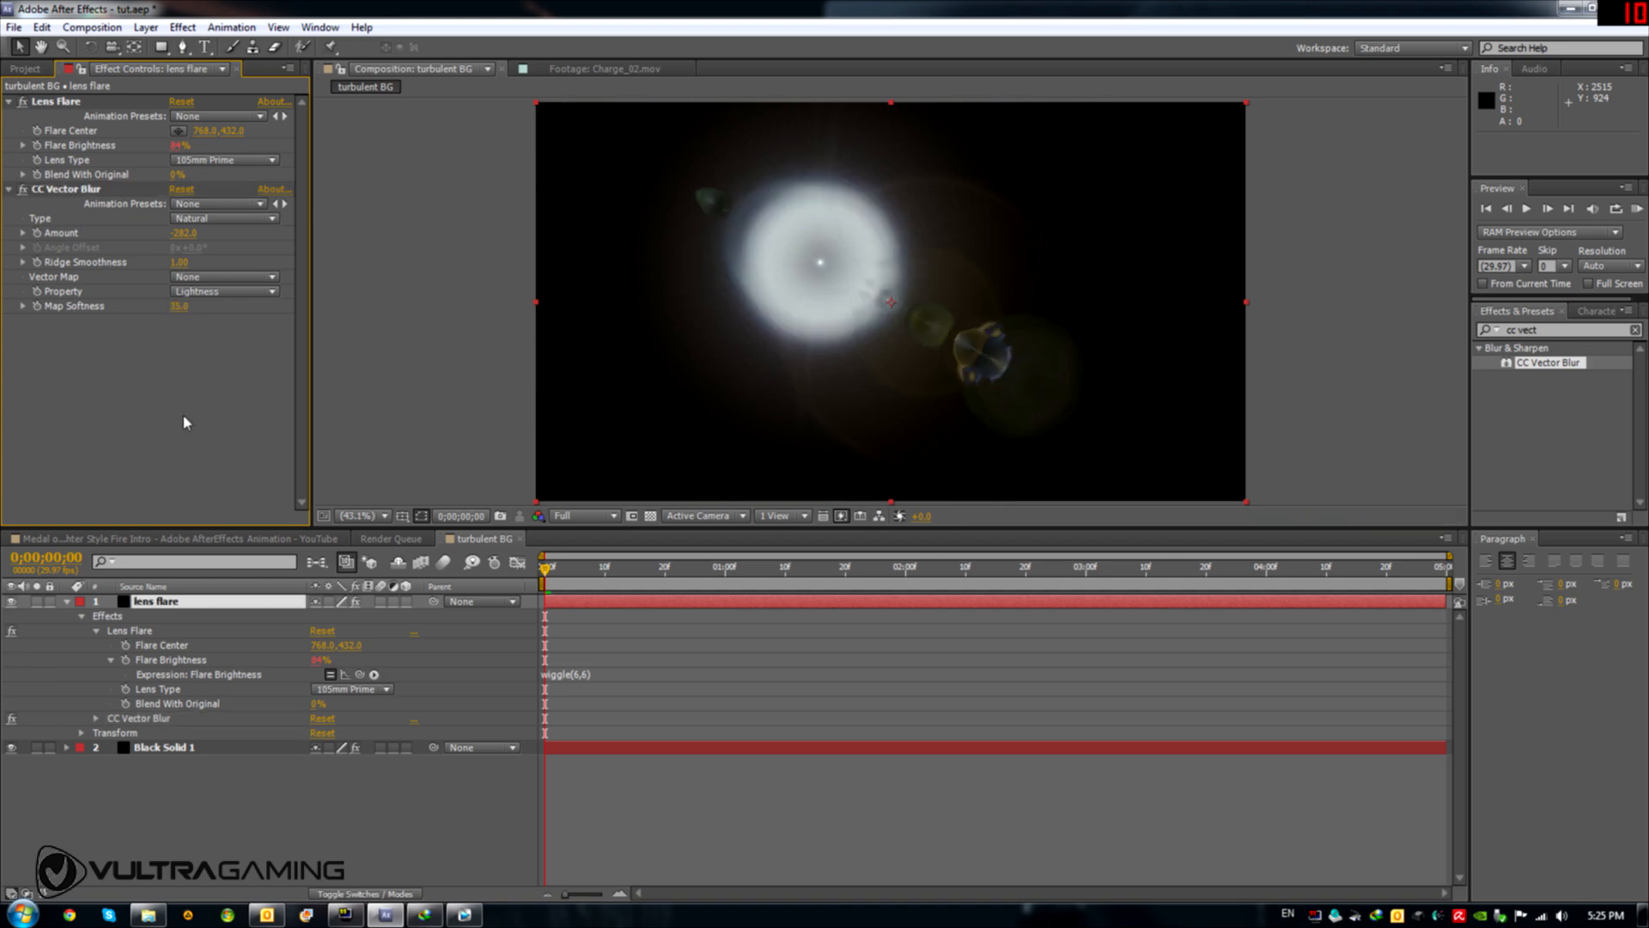
# Change the lens flare layer's blending mode to Add
pyautogui.click(163, 603)
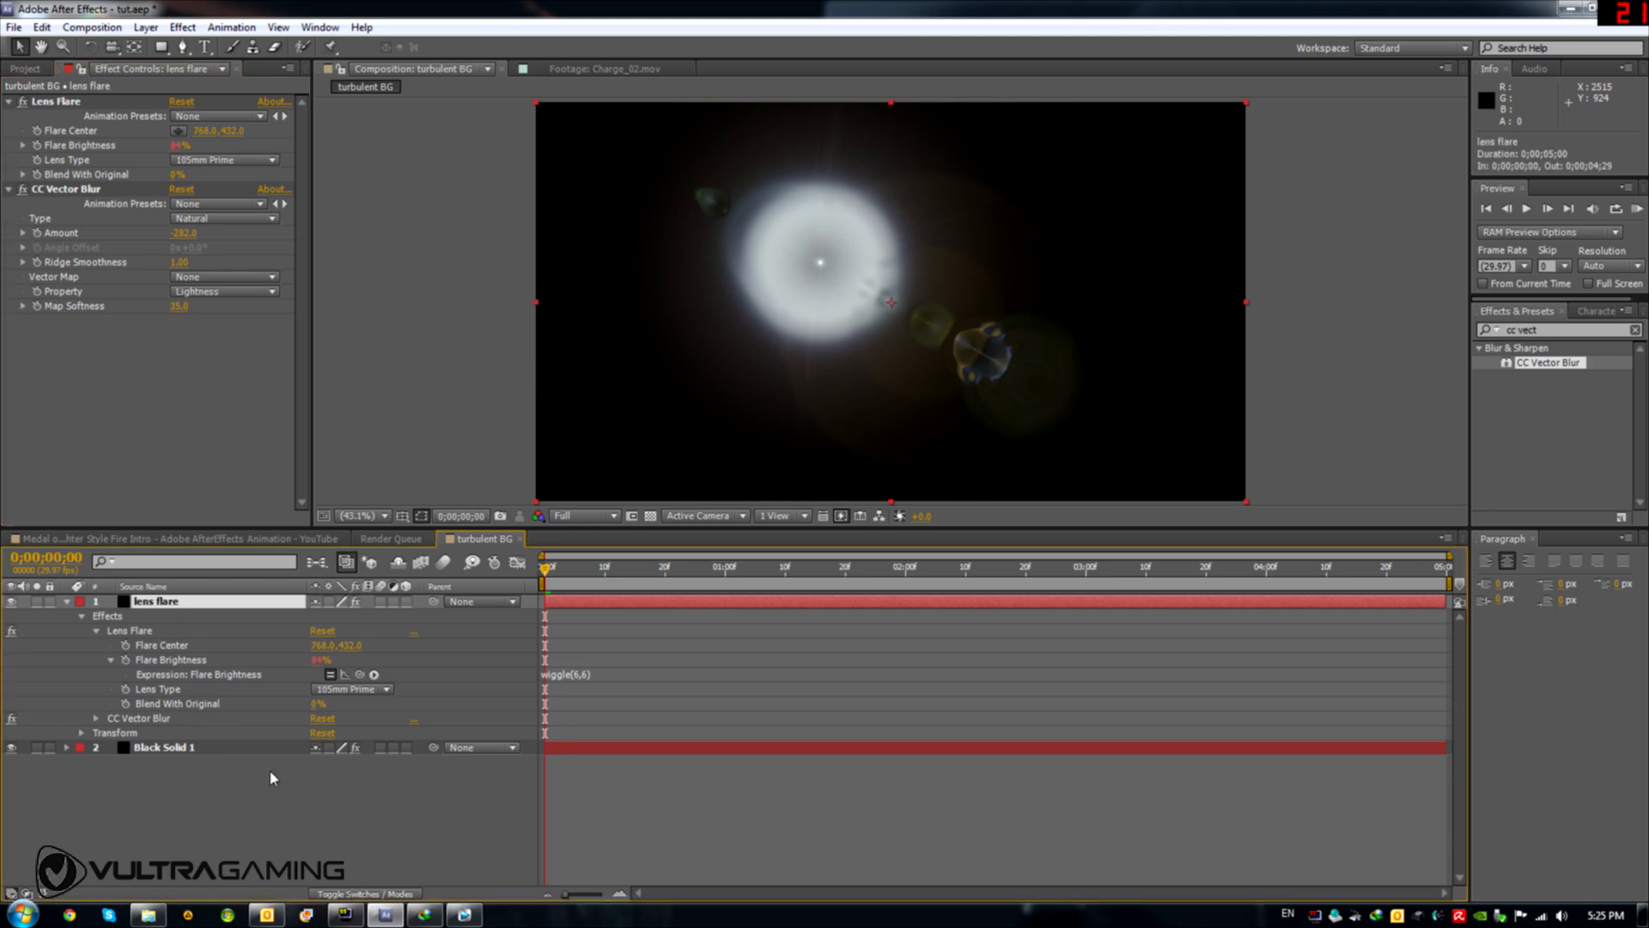
pyautogui.click(348, 891)
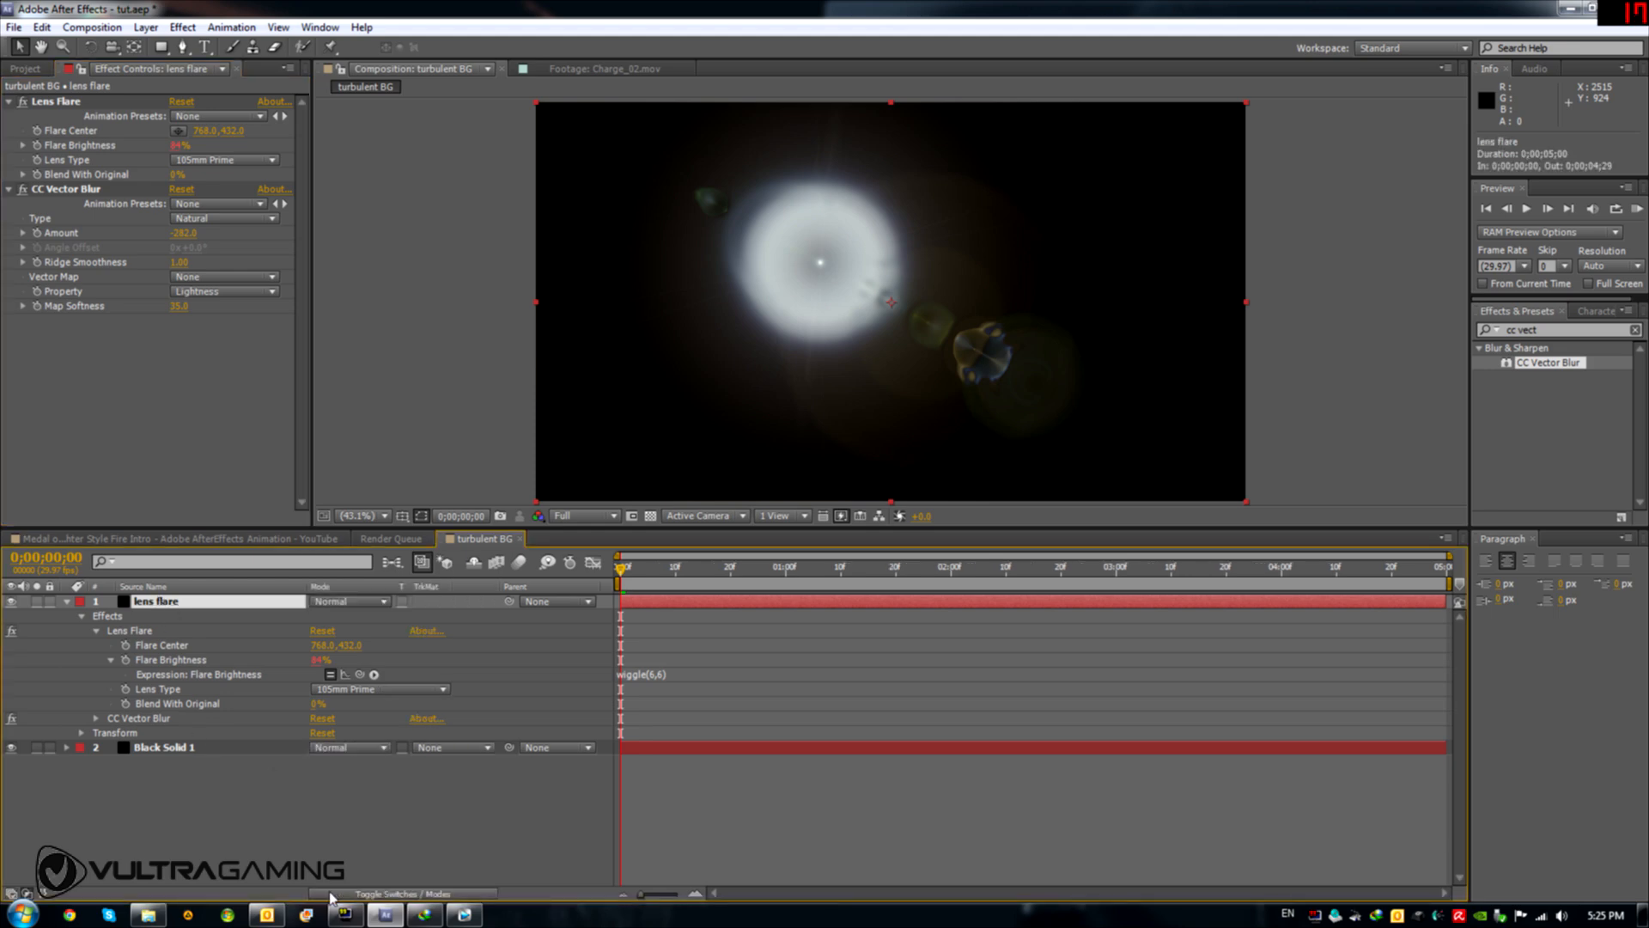
pyautogui.click(325, 604)
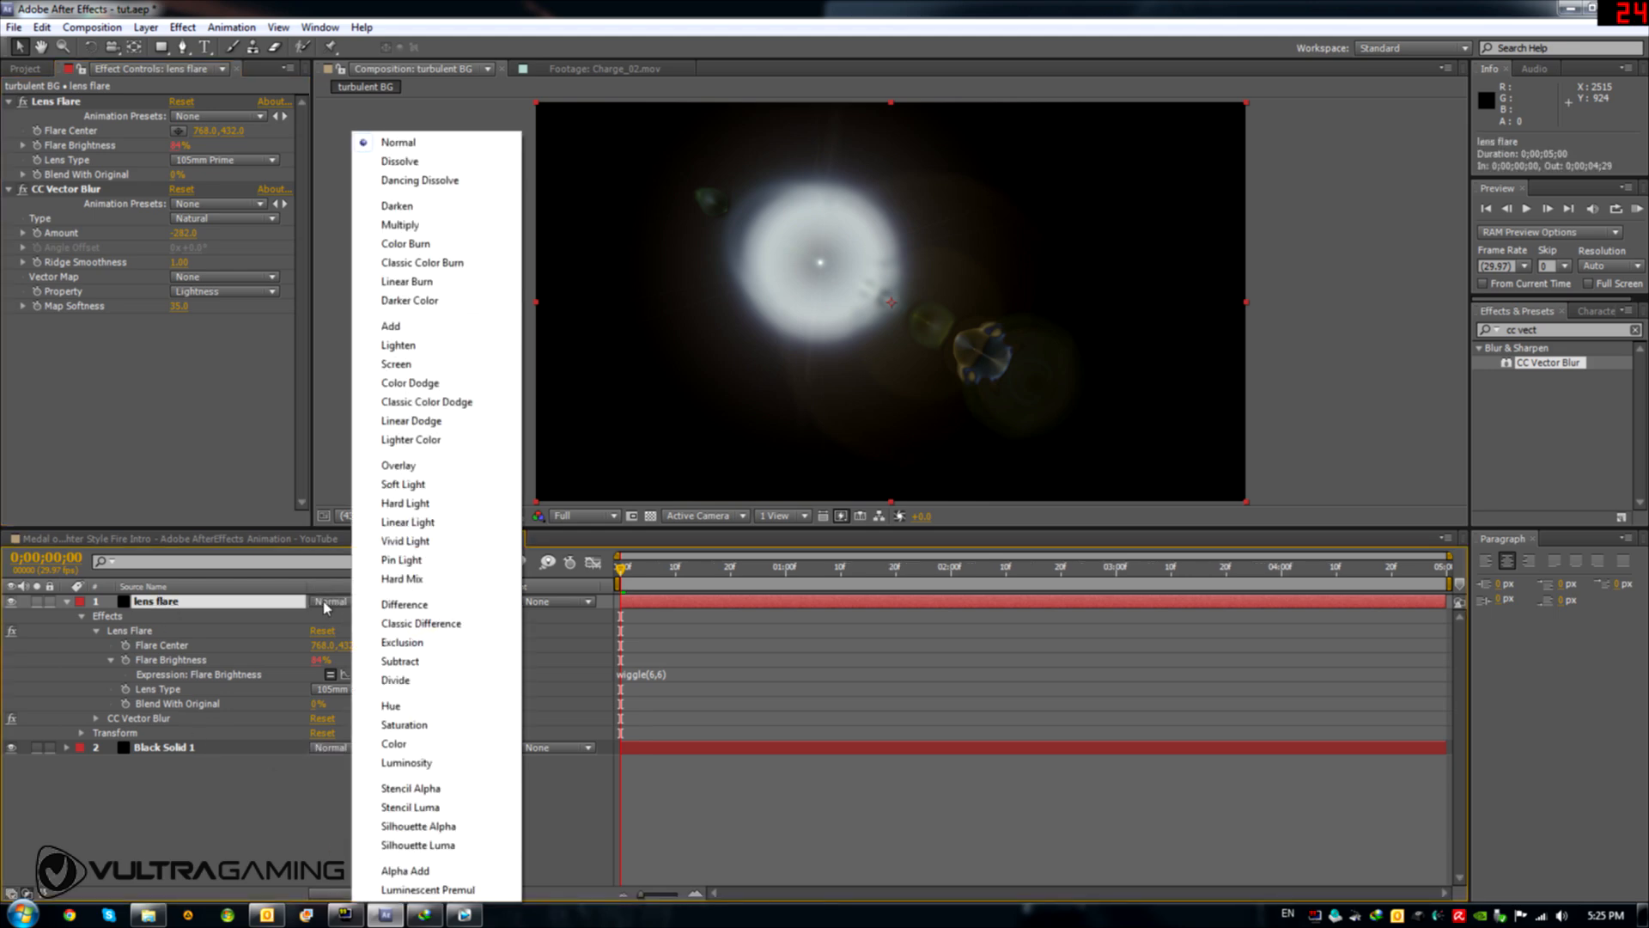
pyautogui.click(402, 326)
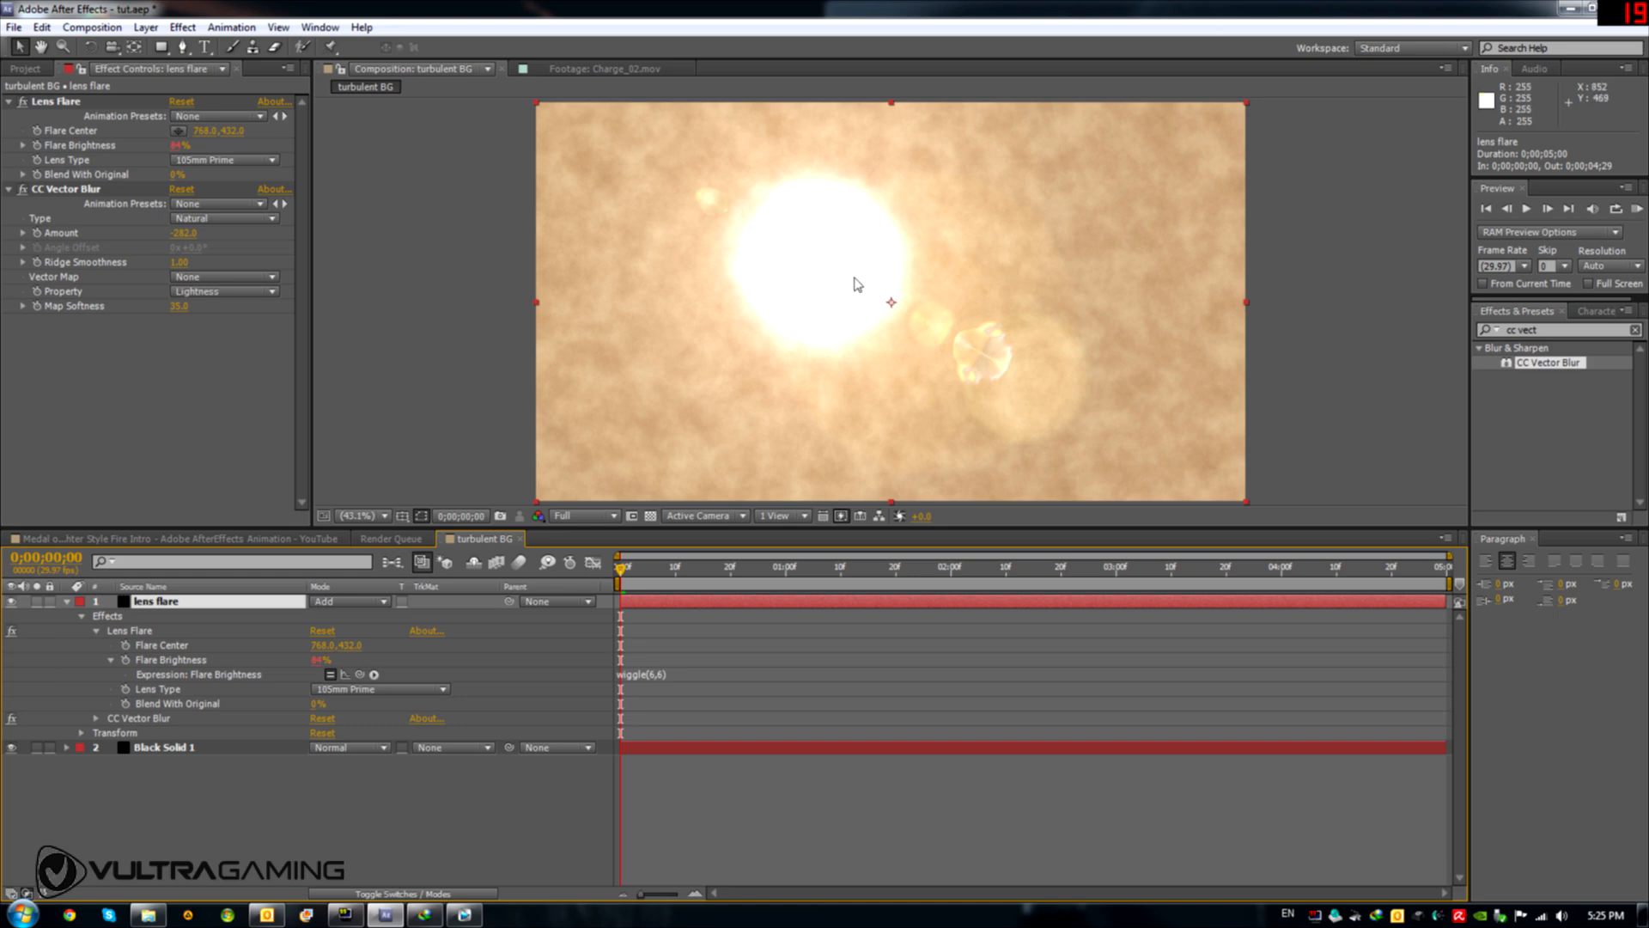
# Move the Lens Flare's Flare Center to the middle of the composition
pyautogui.click(137, 634)
pyautogui.click(178, 131)
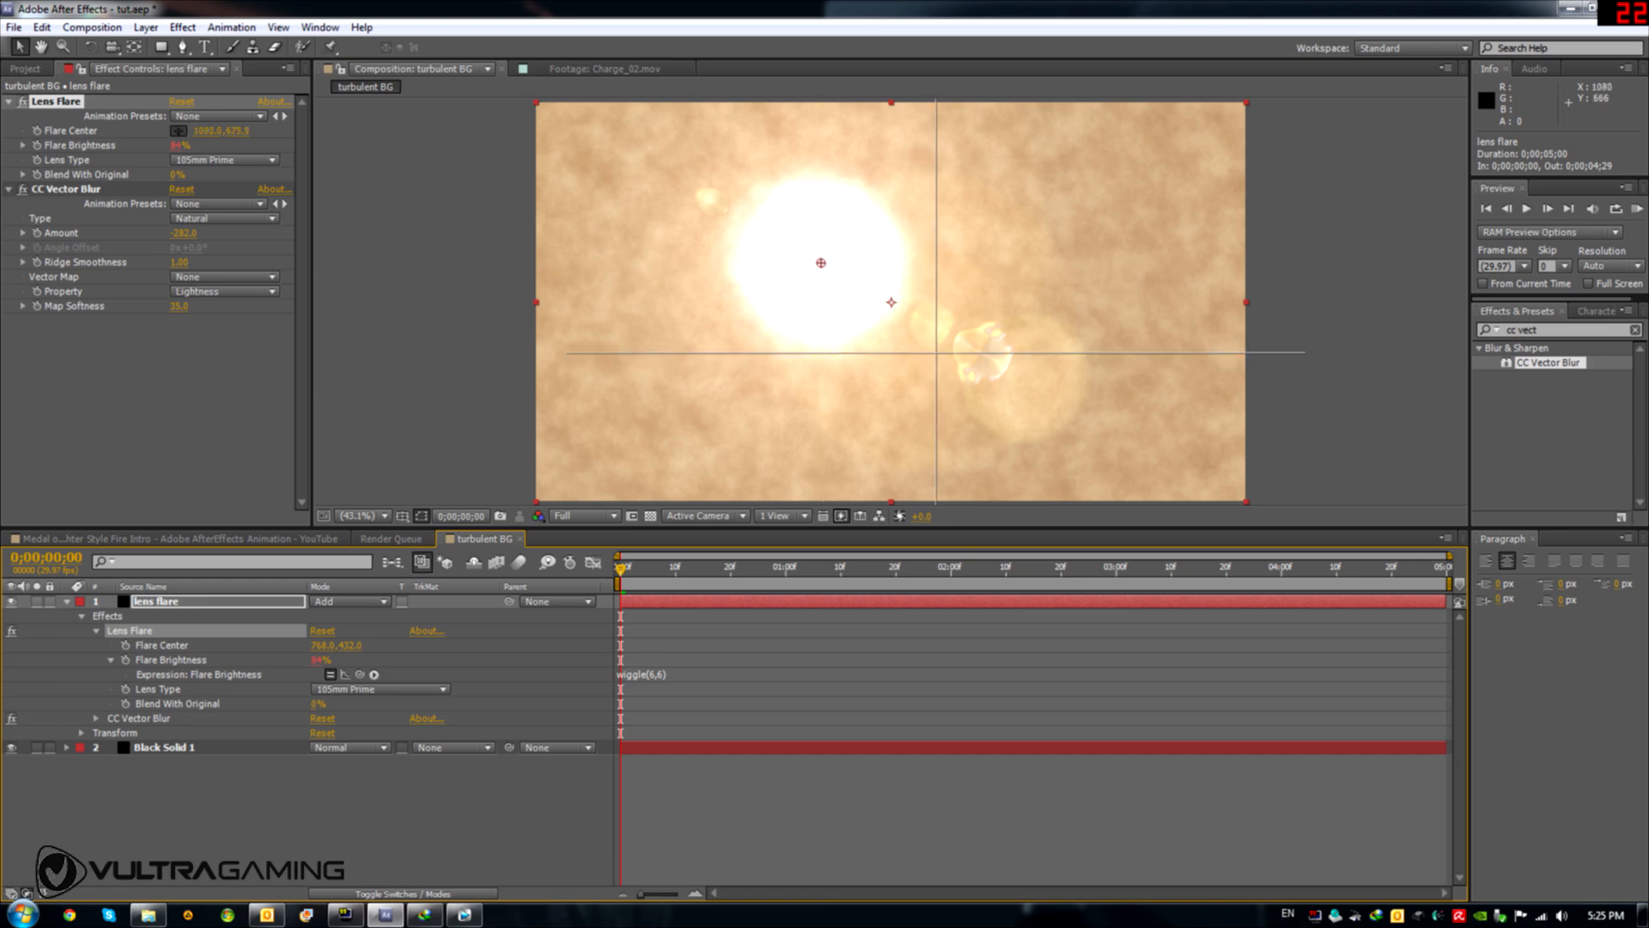
pyautogui.click(902, 302)
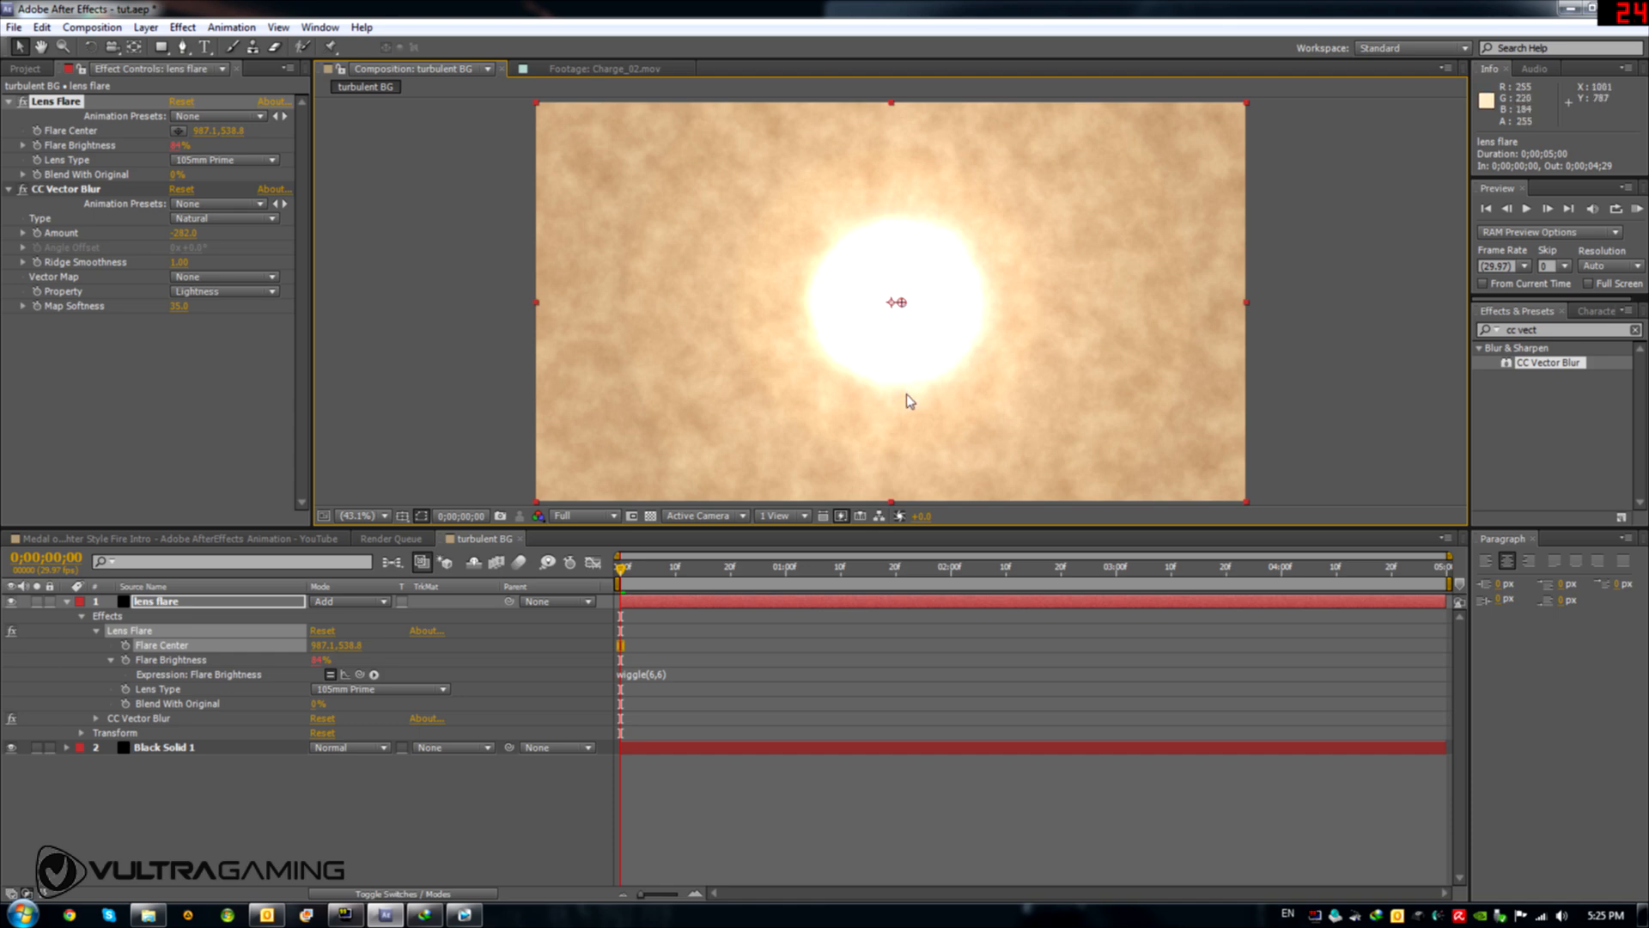
pyautogui.moveTo(902, 303); pyautogui.dragTo(890, 301)
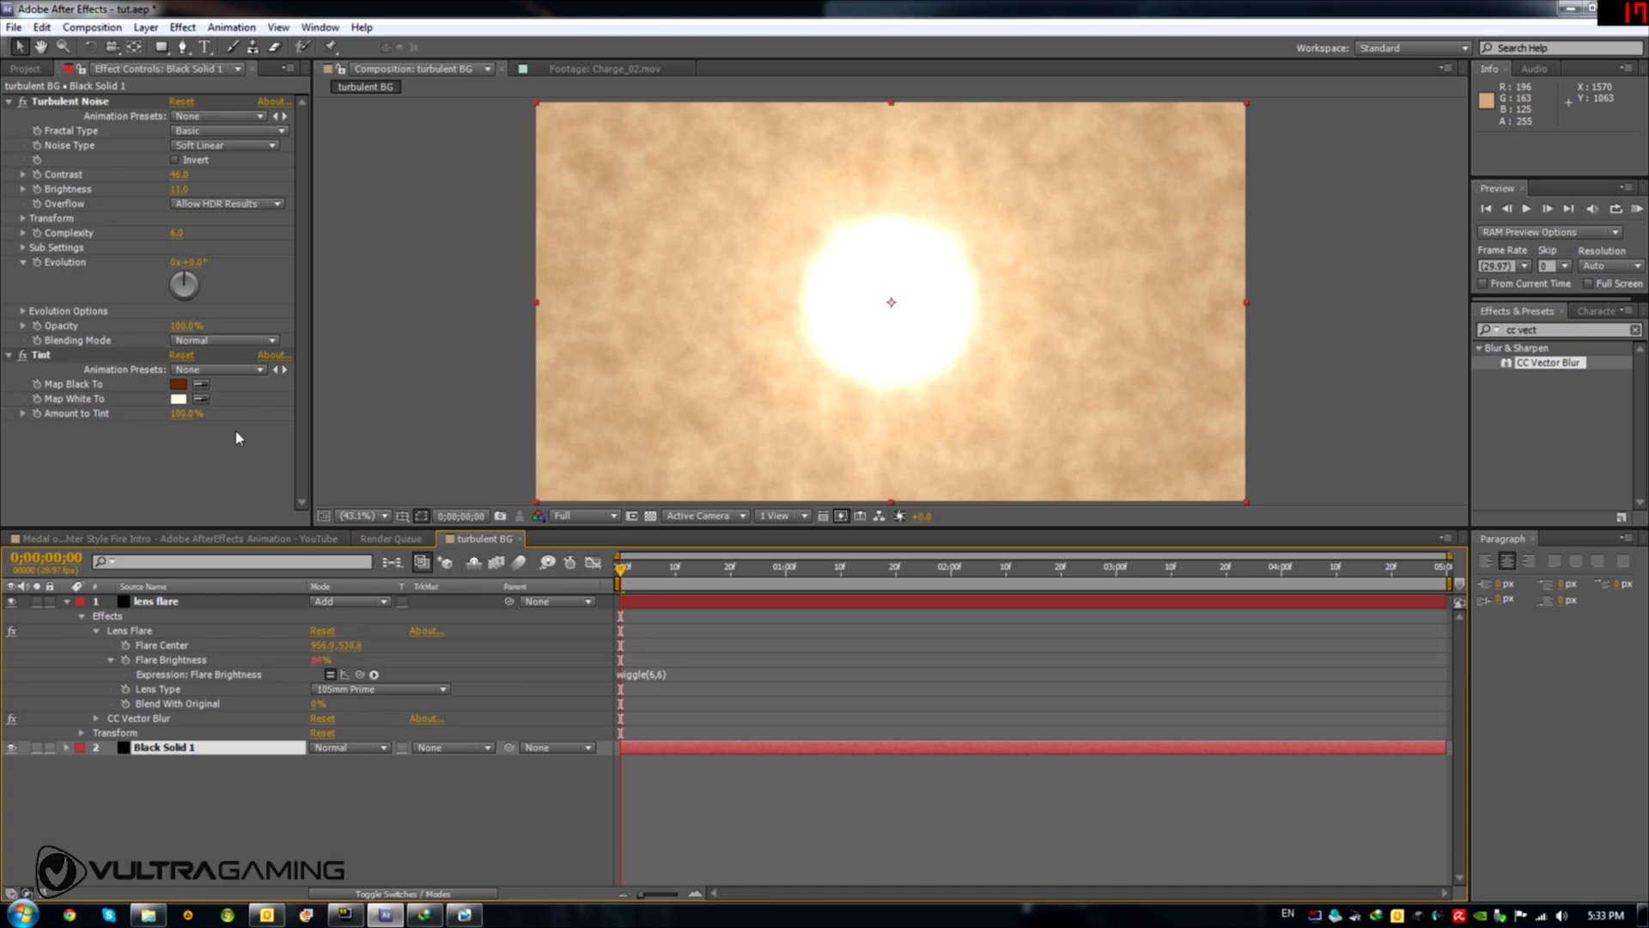
# Create a new HDTV 1080 29.97 composition named final with a duration of 0;00;05;00
pyautogui.click(86, 27)
pyautogui.click(127, 48)
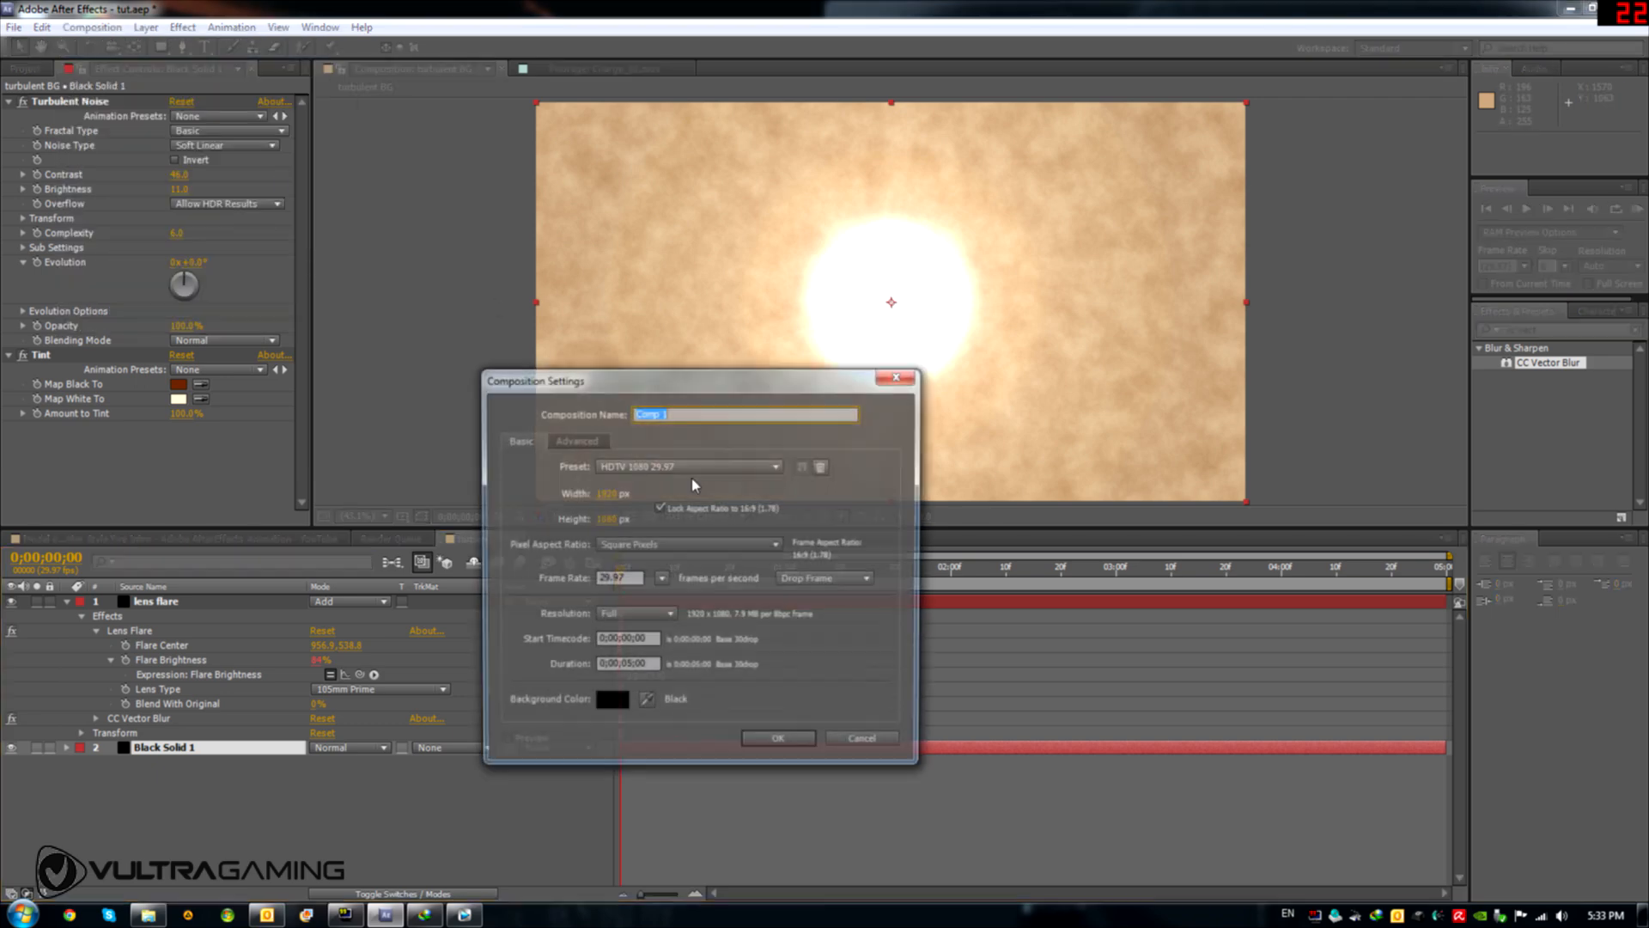
pyautogui.write('final')
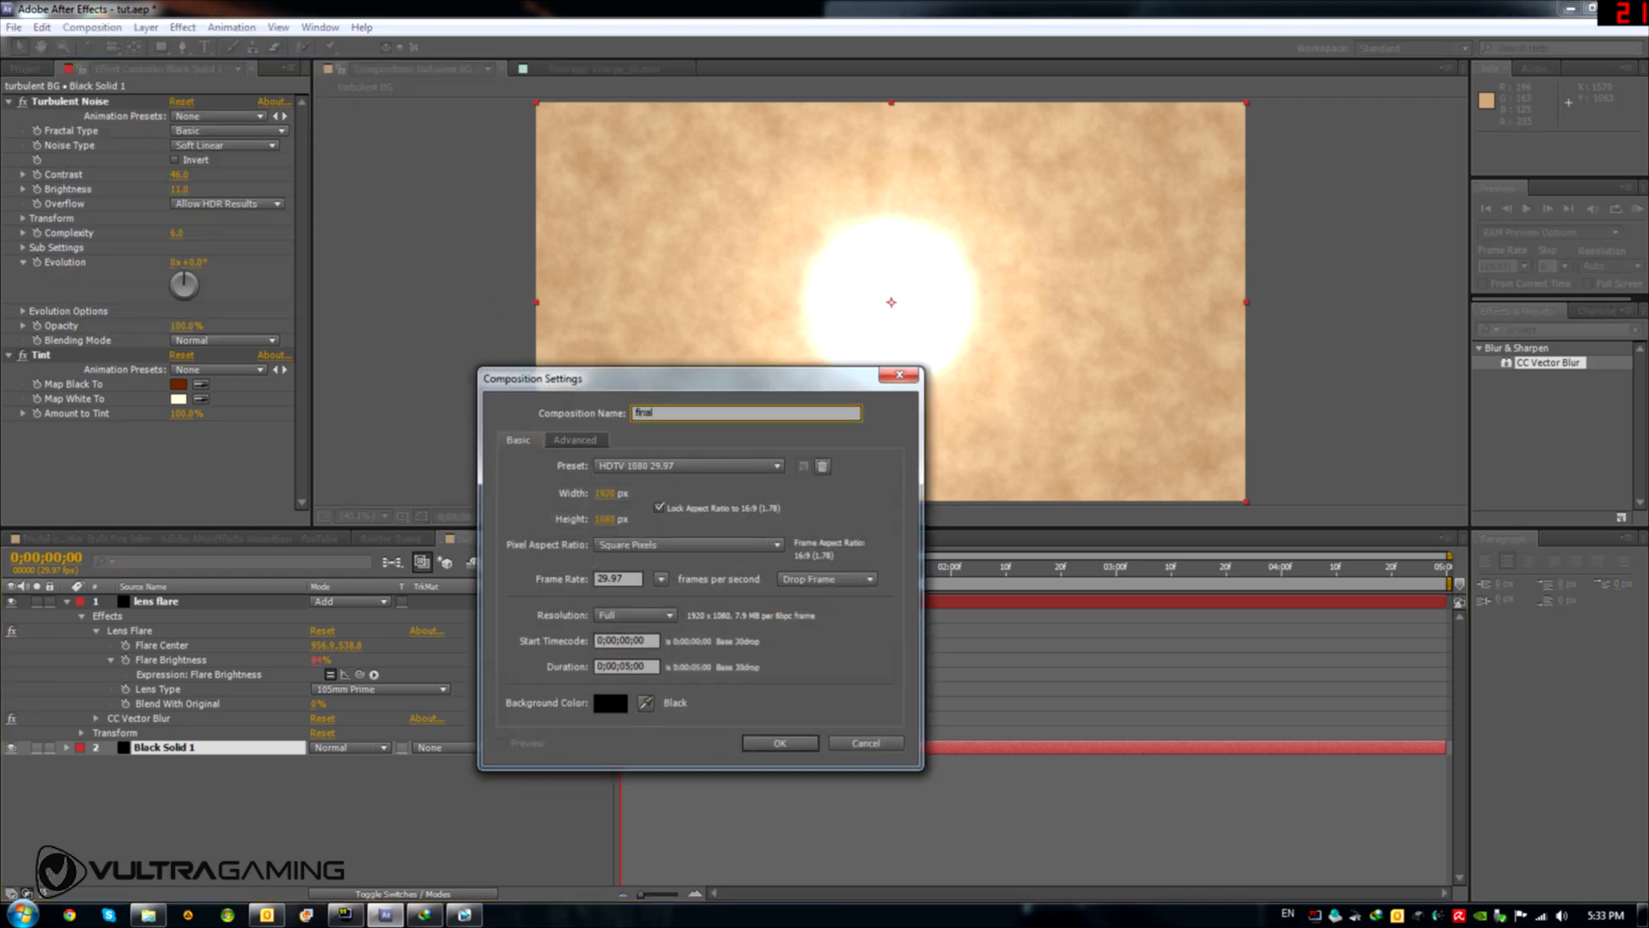
pyautogui.click(629, 666)
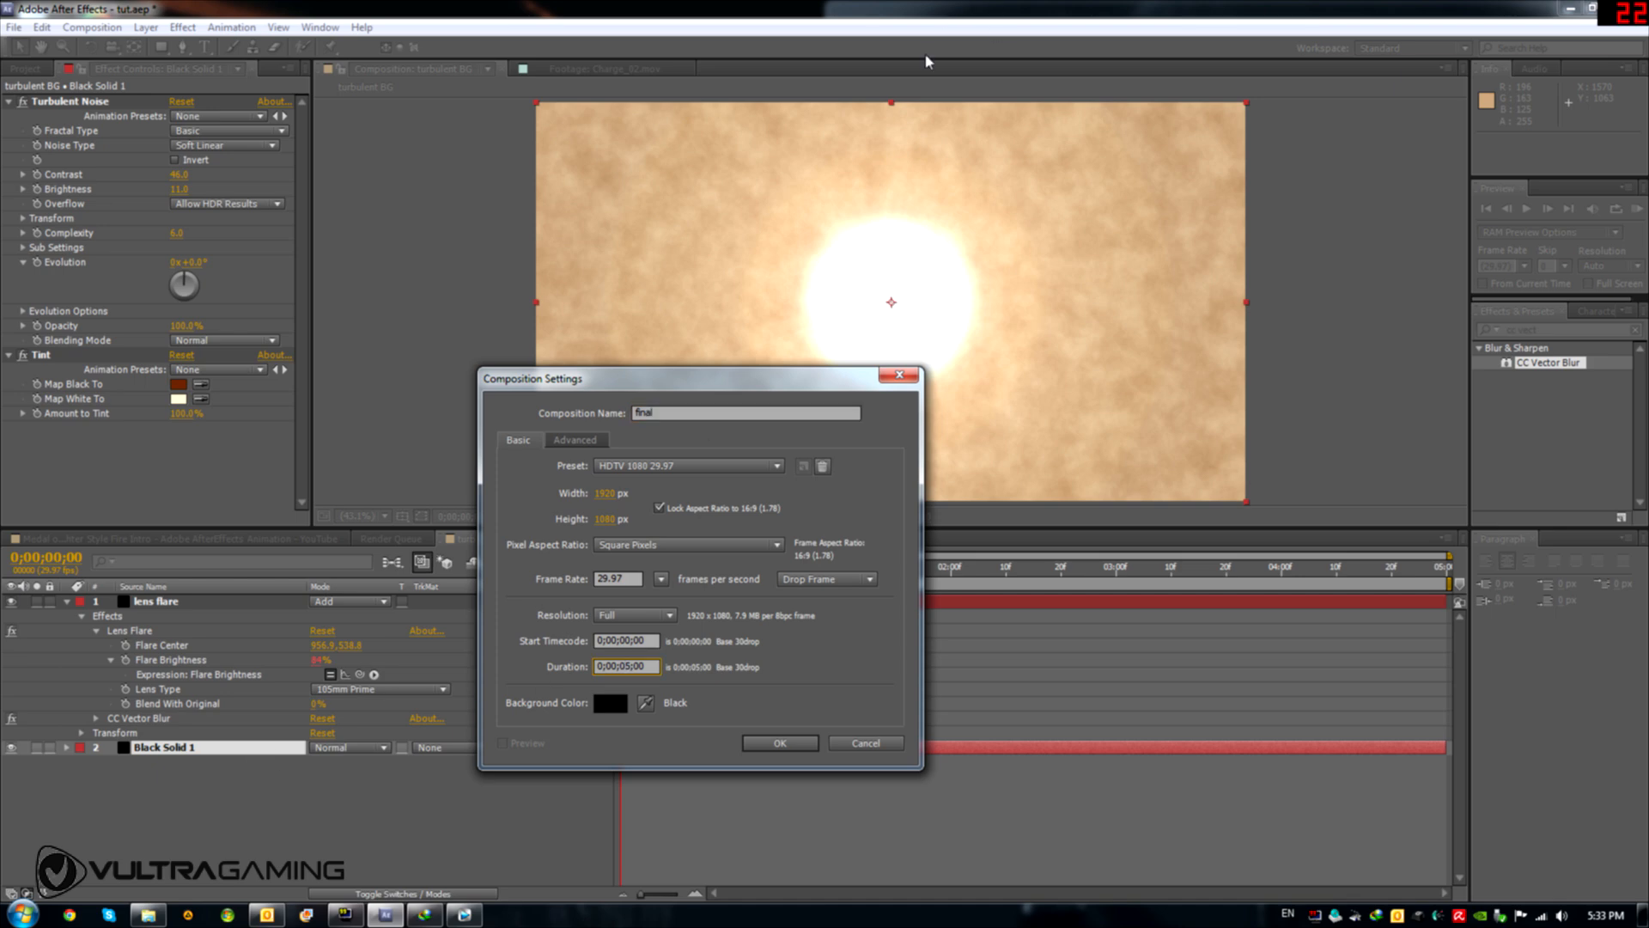
pyautogui.click(780, 743)
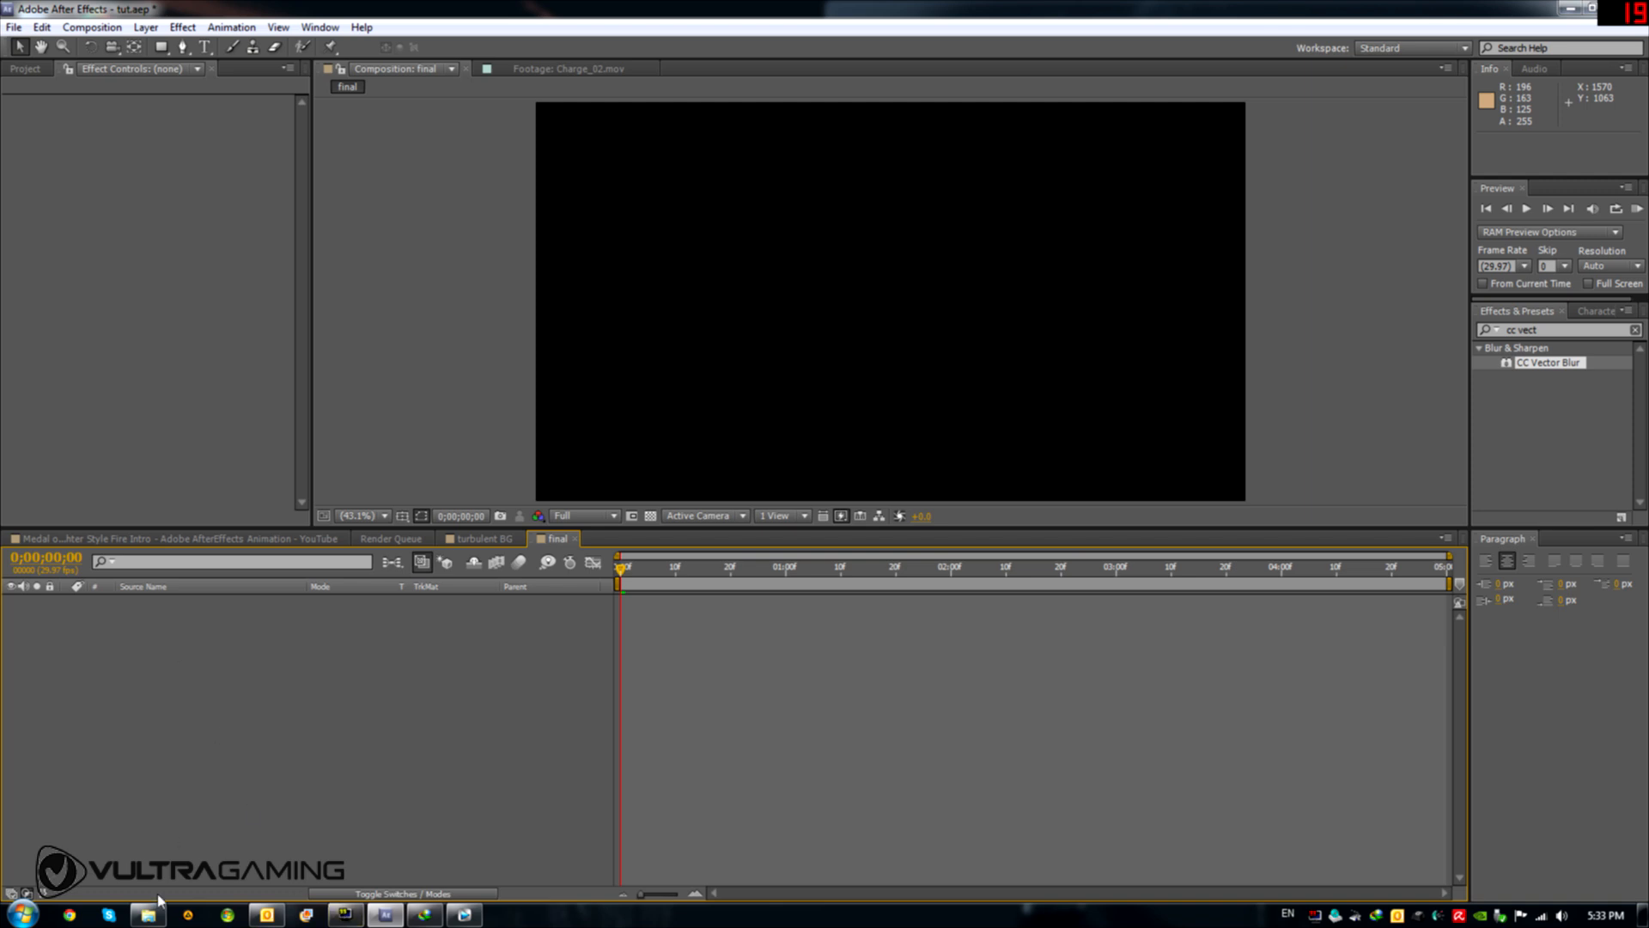
# Close the reference video's timeline and add the turbulent BG composition as a layer in the final composition
pyautogui.click(289, 541)
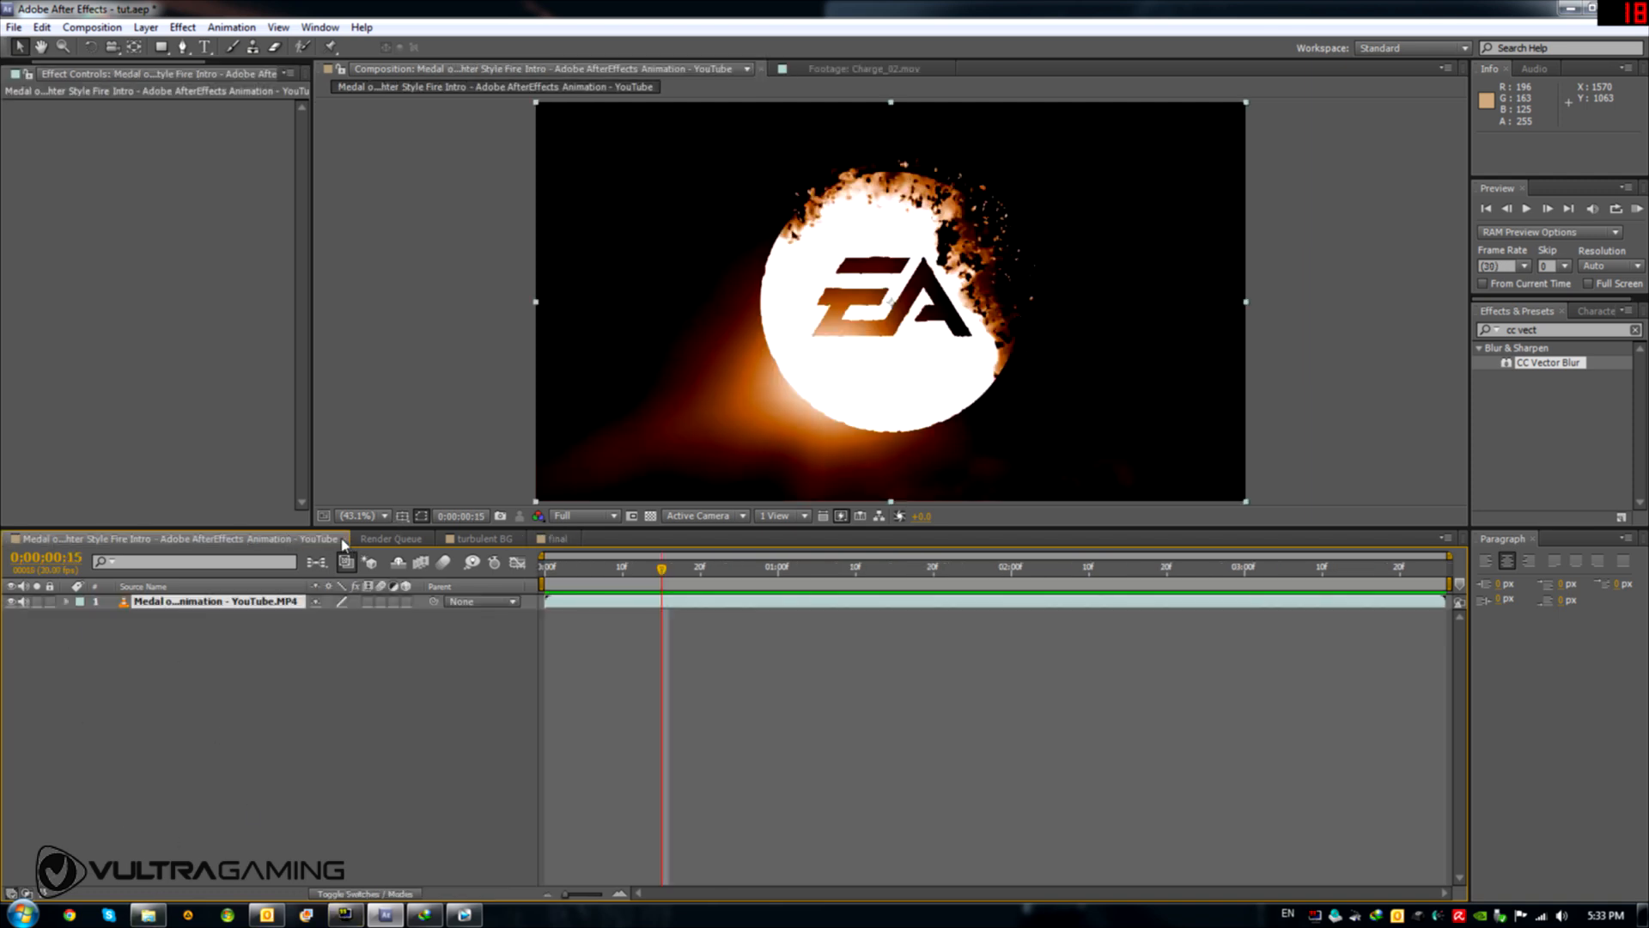
pyautogui.click(346, 539)
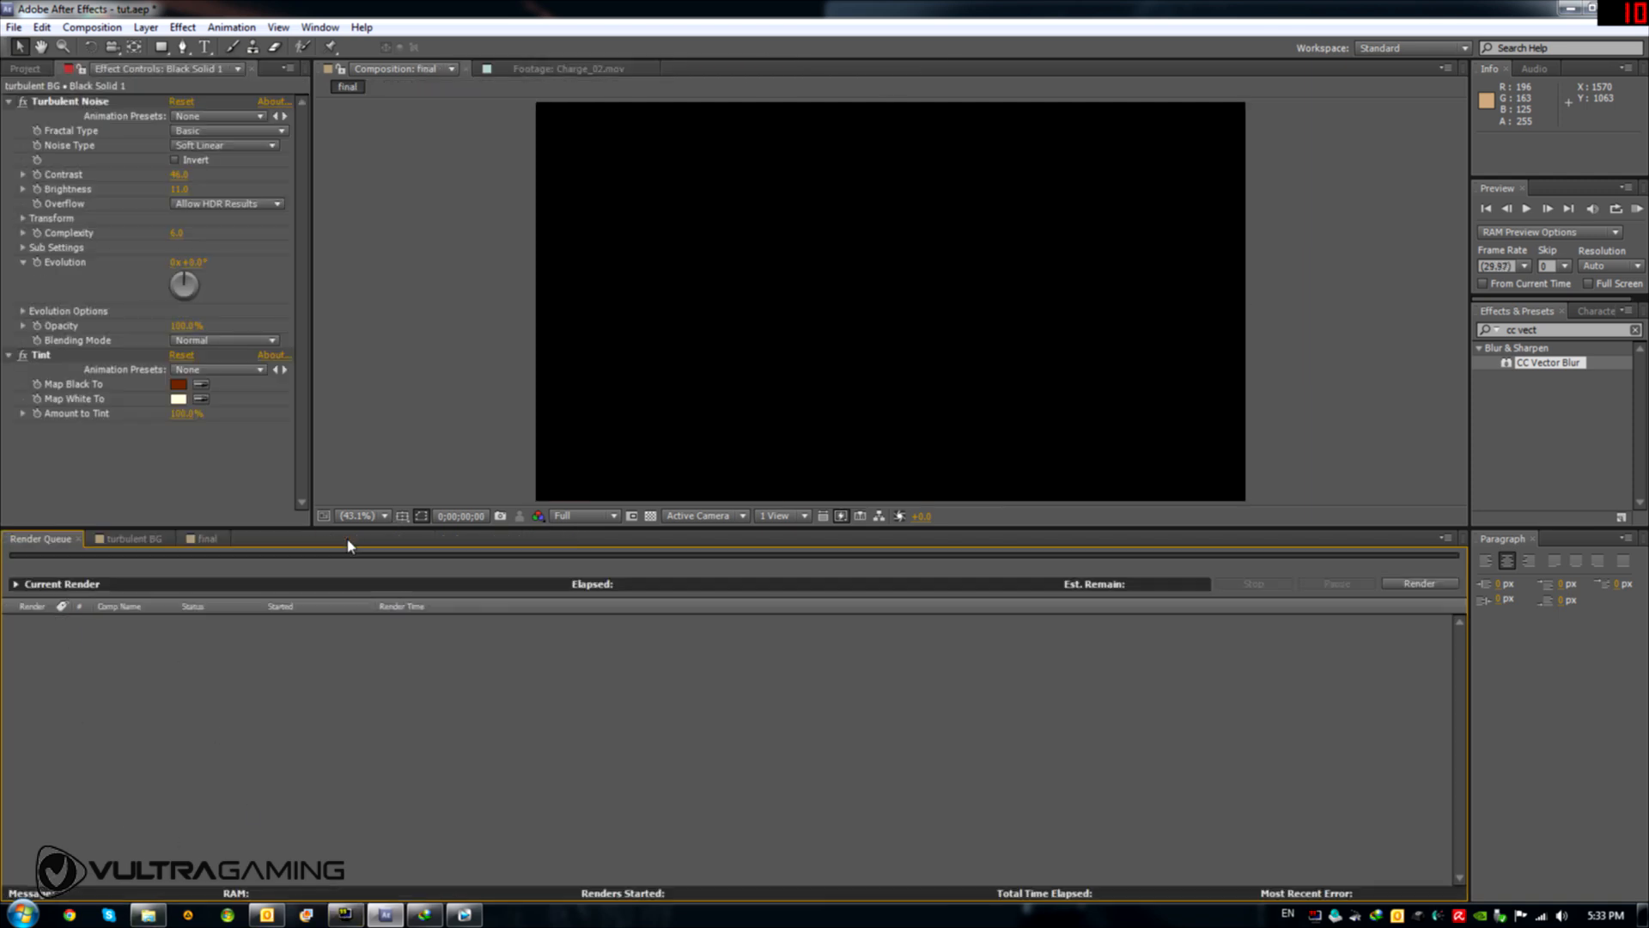
pyautogui.click(196, 540)
pyautogui.click(25, 68)
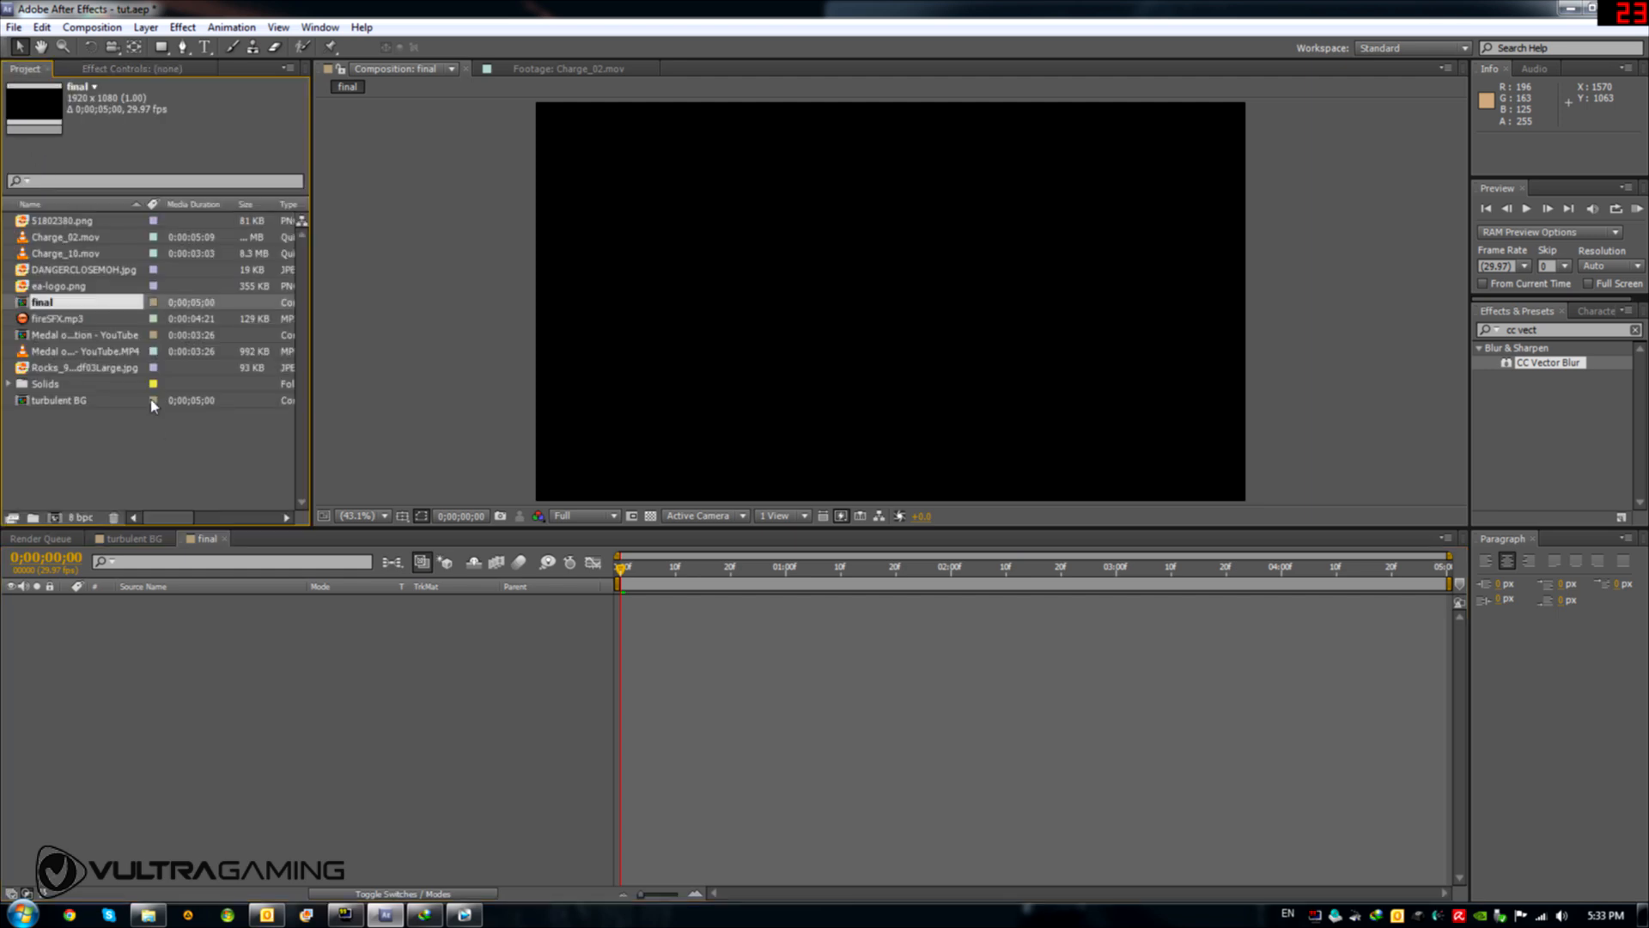
pyautogui.moveTo(71, 402); pyautogui.dragTo(222, 721)
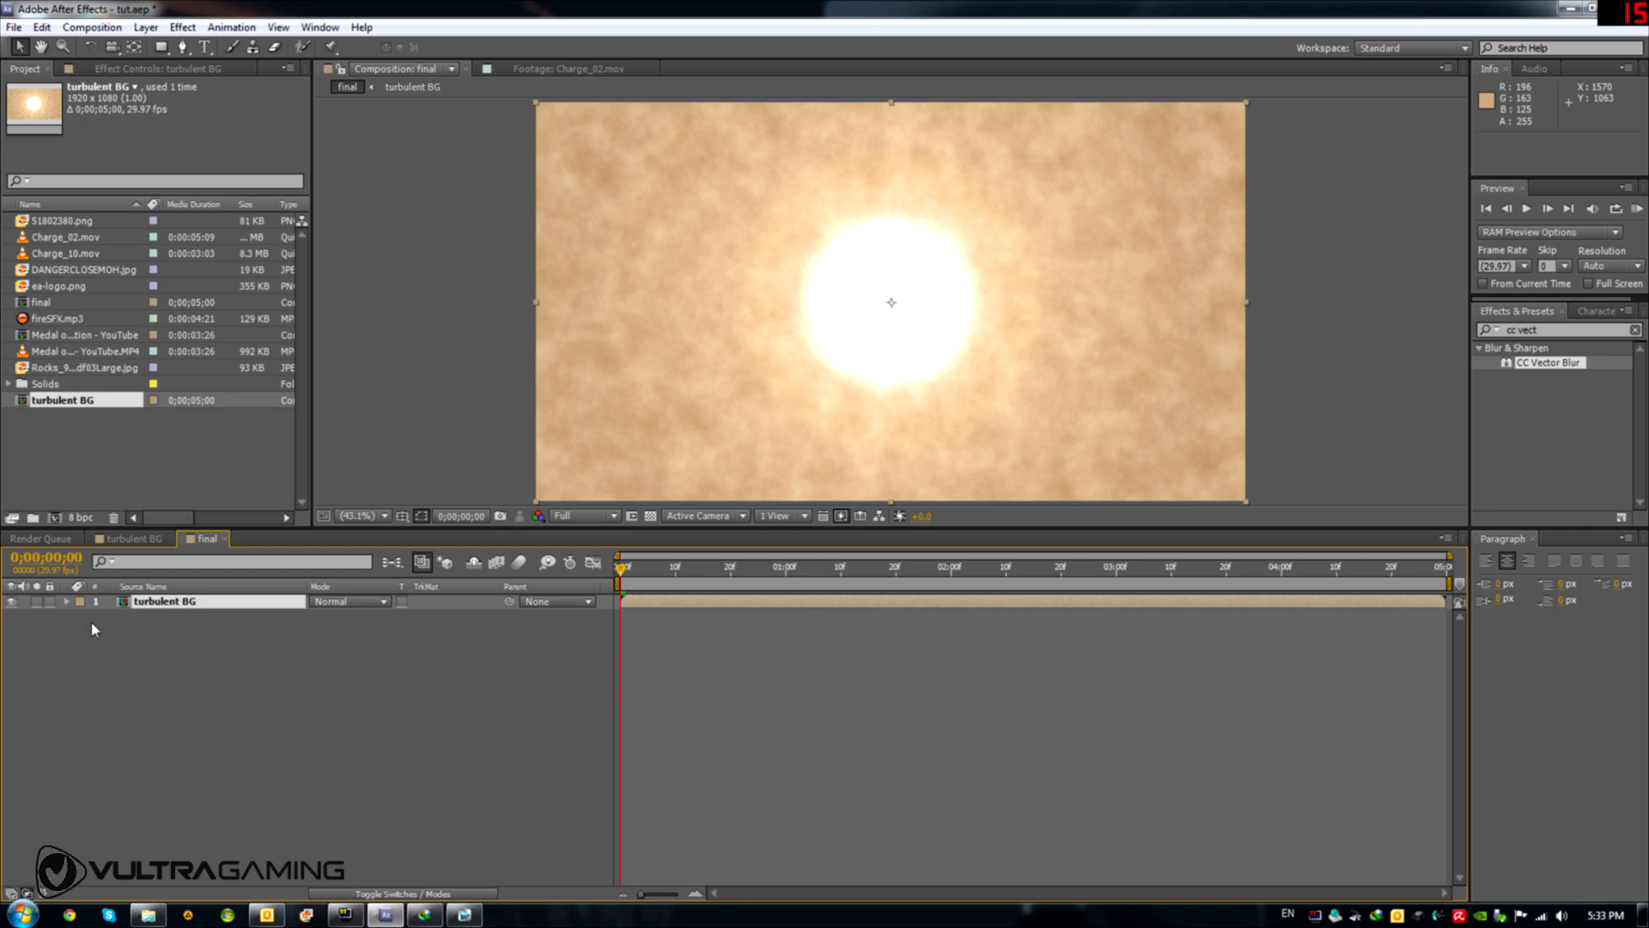
# Add fireSFX.mp3 above the turbulent BG layer in the final composition and reveal its audio waveform
pyautogui.click(45, 319)
pyautogui.moveTo(73, 323); pyautogui.dragTo(160, 606)
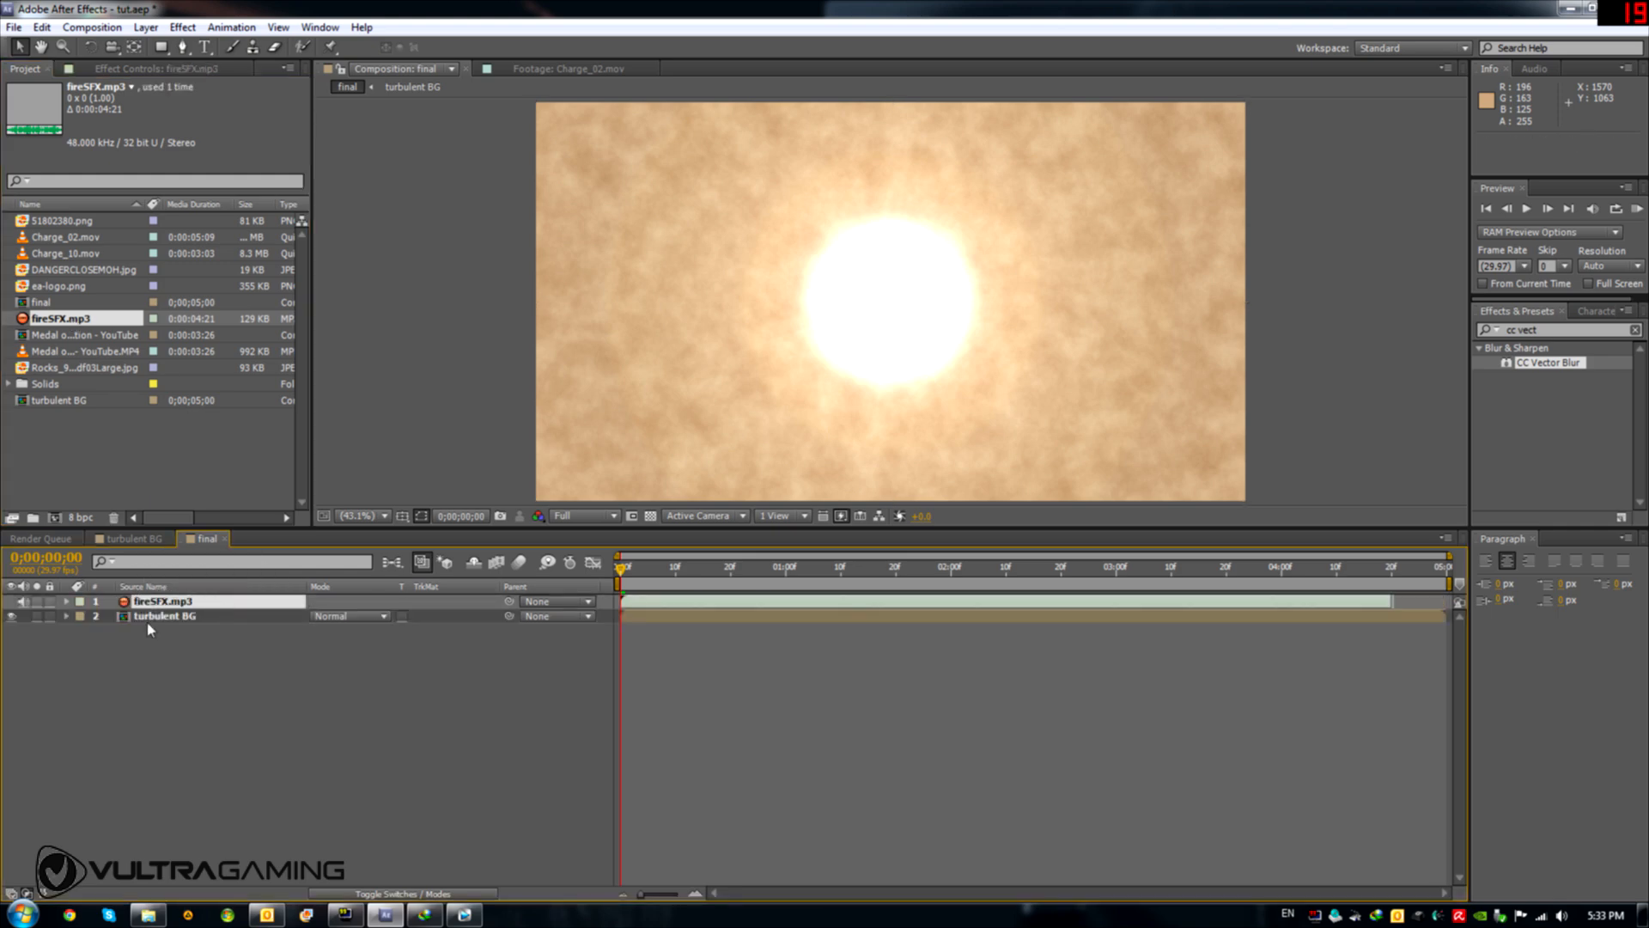
pyautogui.click(67, 601)
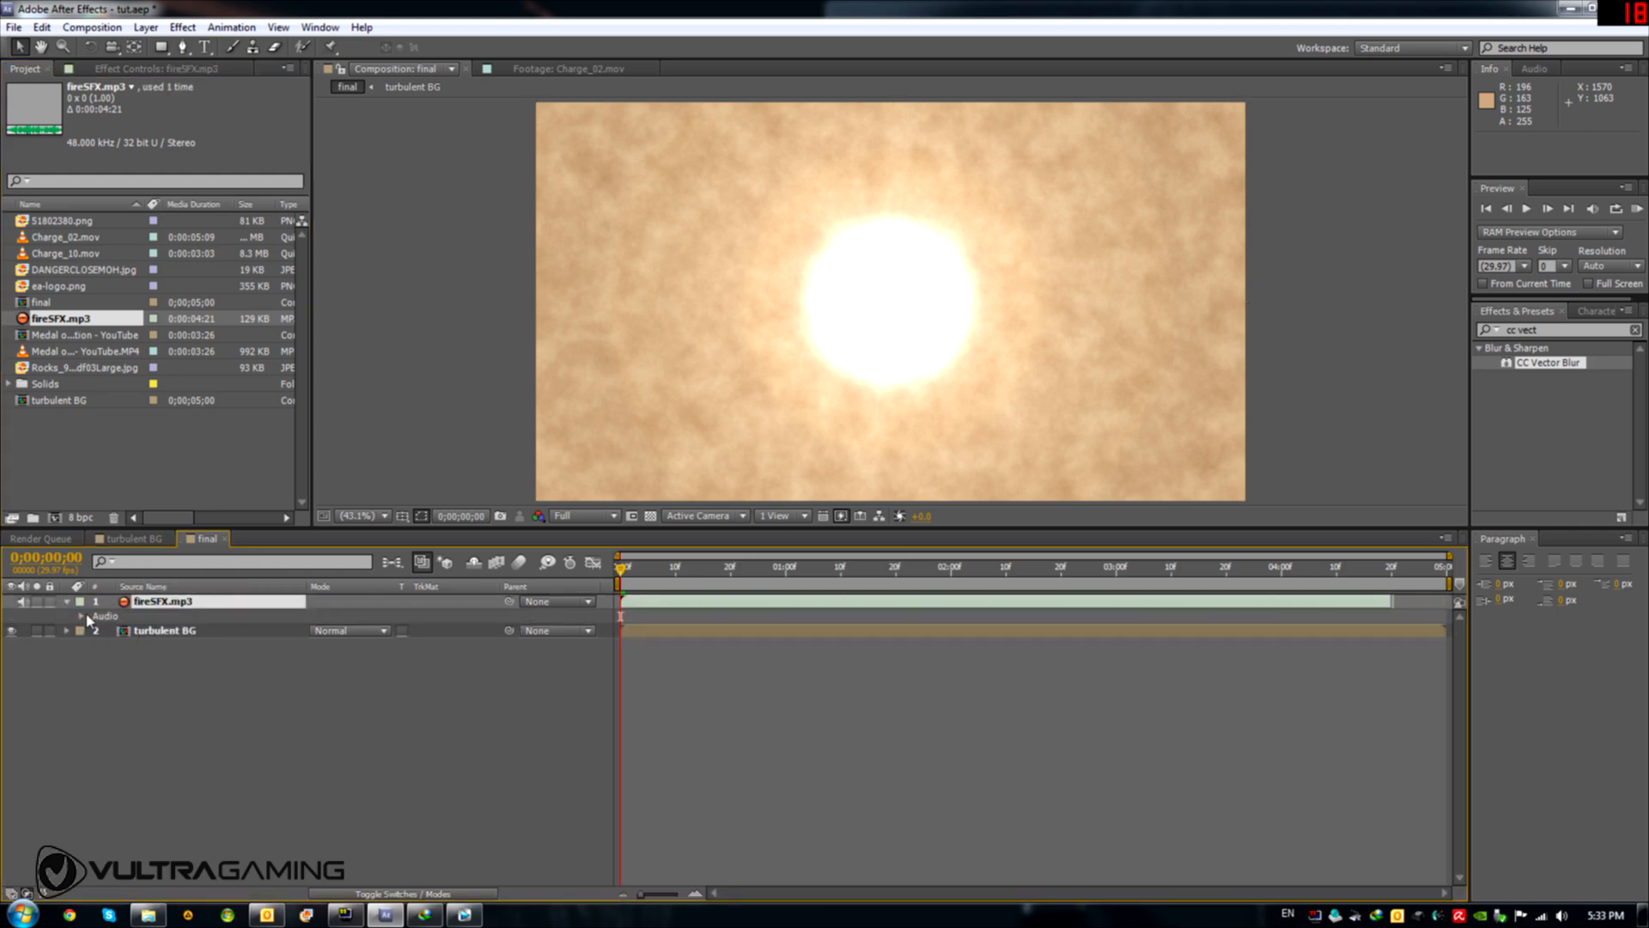
pyautogui.click(82, 616)
pyautogui.click(96, 645)
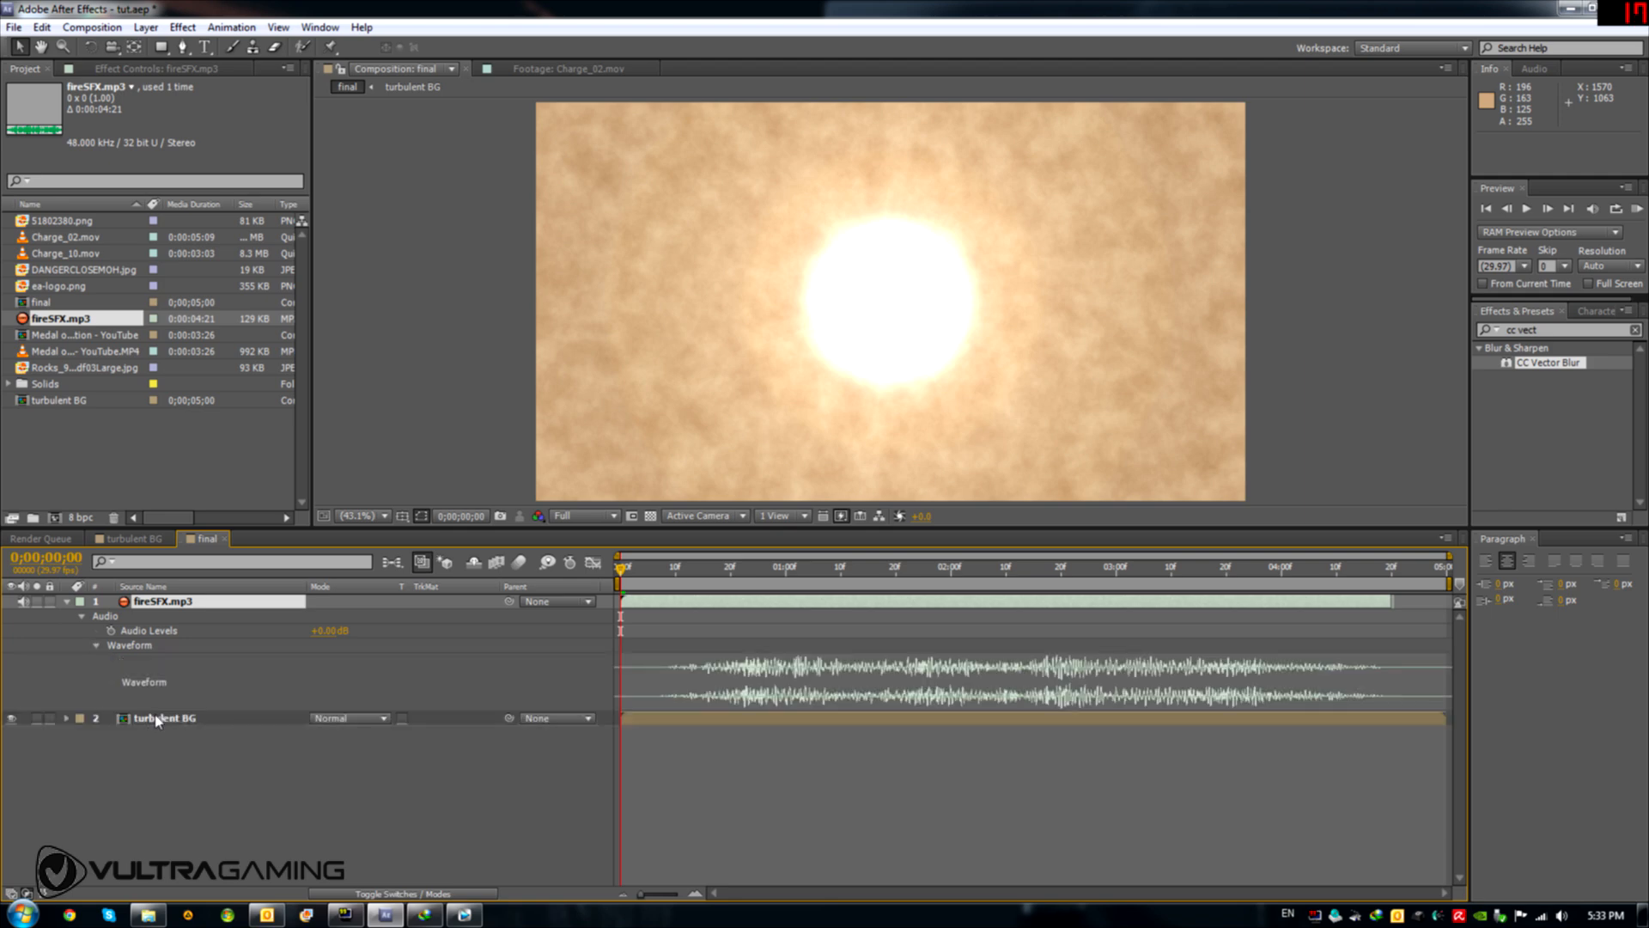
# Shift the fireSFX.mp3 layer 7 frames earlier and scrub through the composition to 0;00;01;16
pyautogui.moveTo(1049, 608); pyautogui.dragTo(1010, 619)
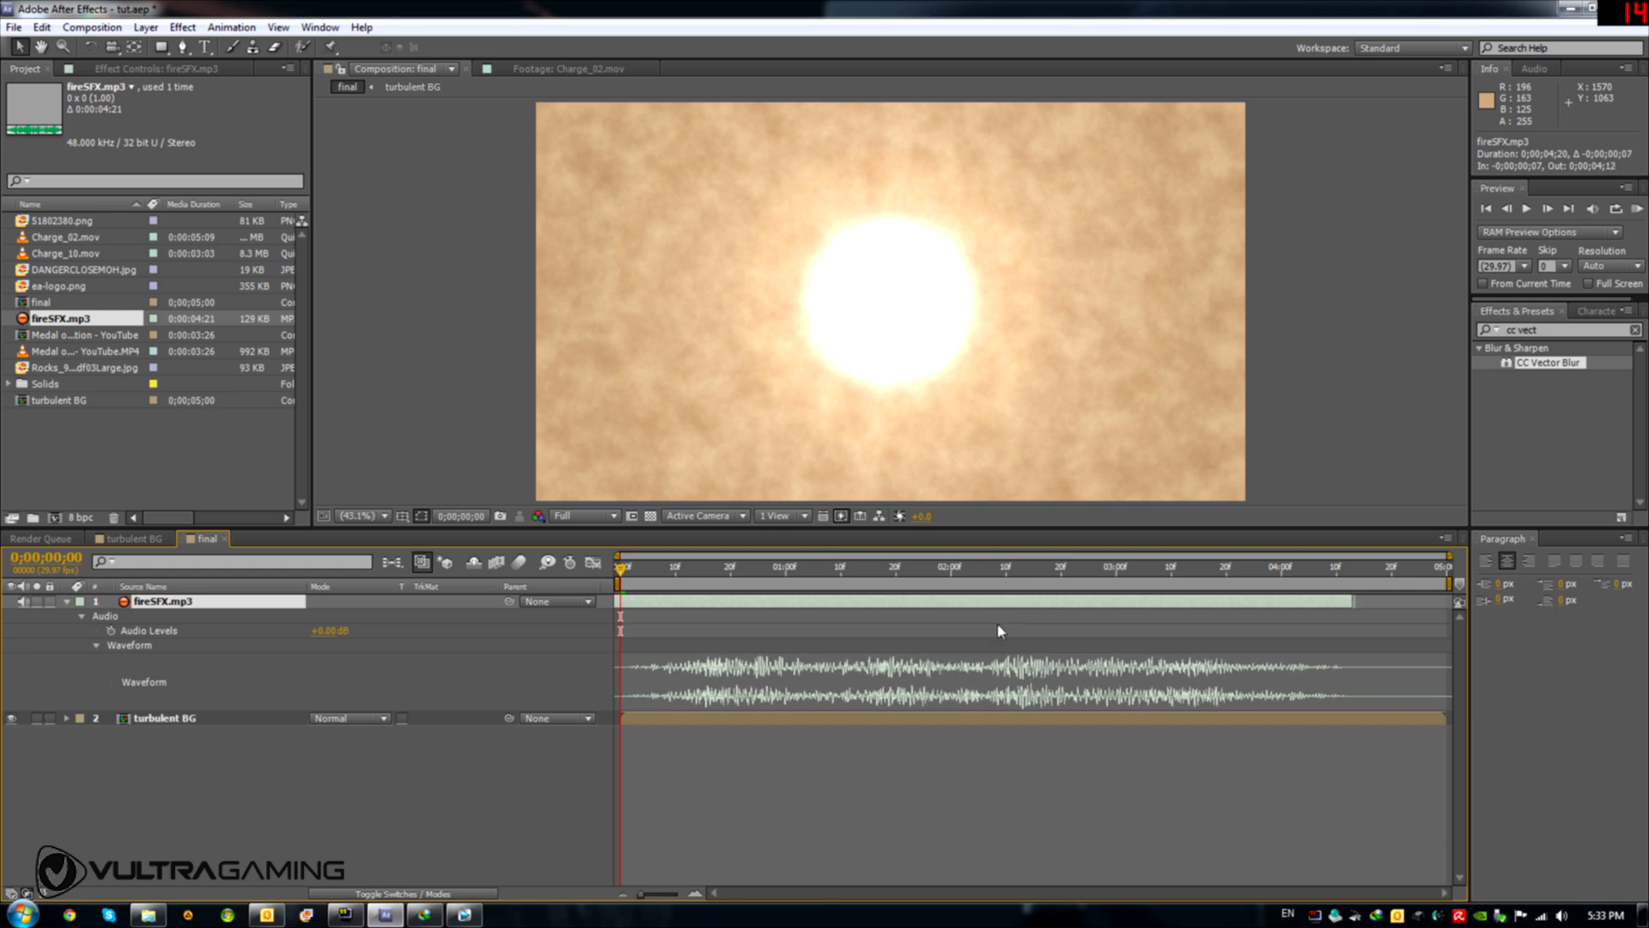
pyautogui.moveTo(622, 581); pyautogui.dragTo(807, 586)
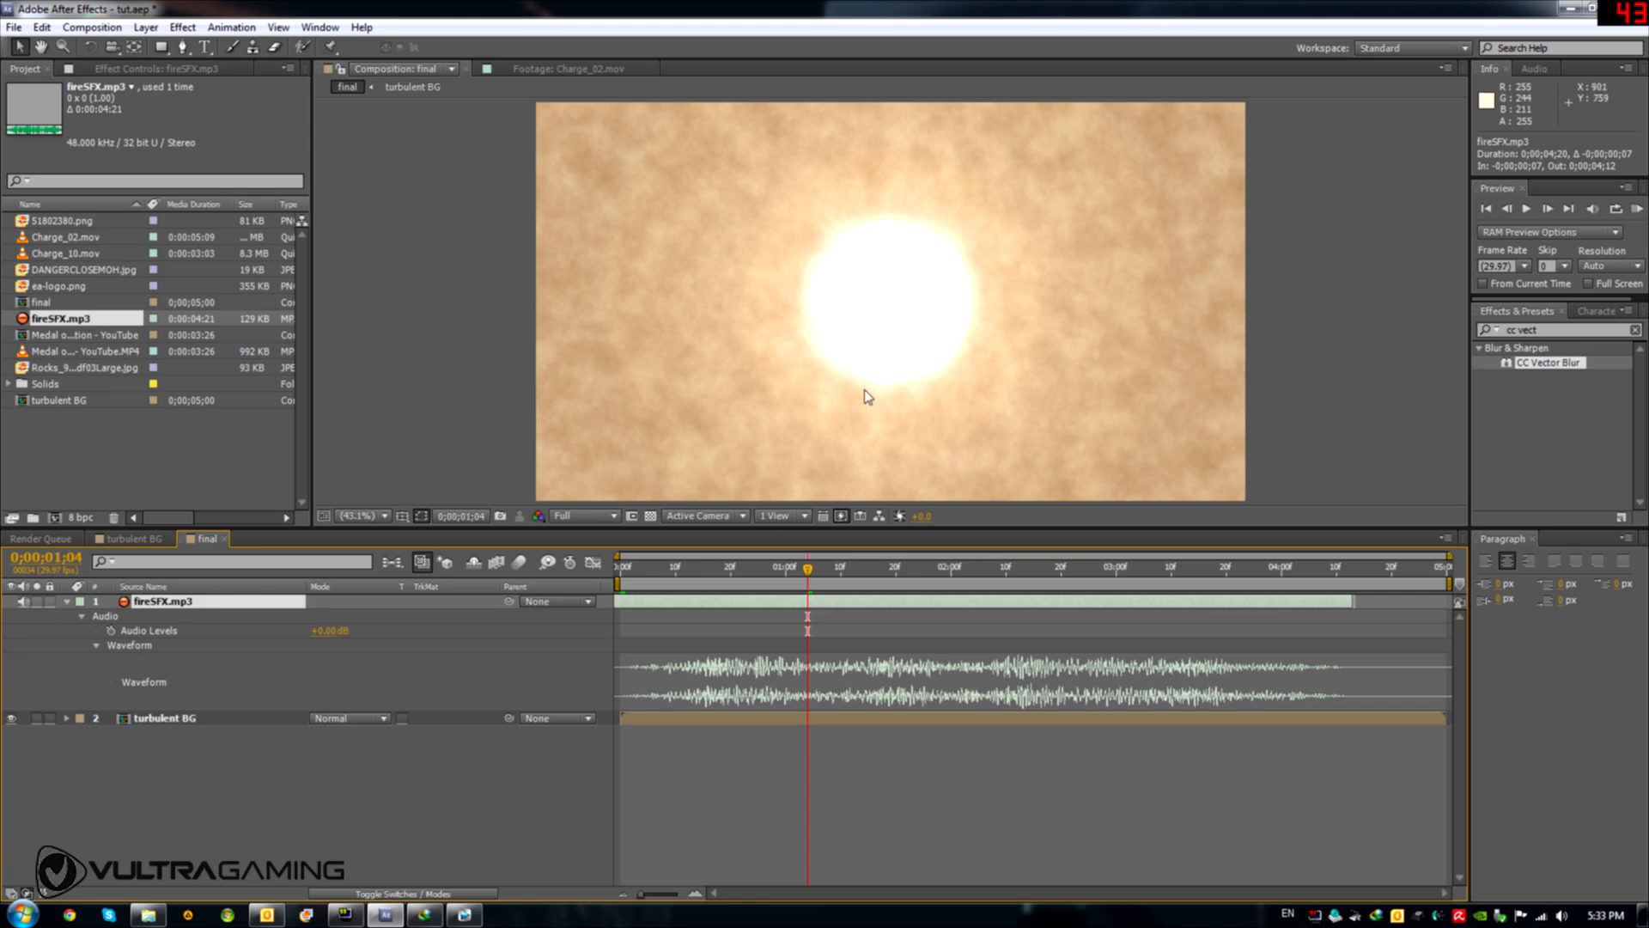
pyautogui.moveTo(807, 567); pyautogui.dragTo(732, 588)
pyautogui.moveTo(918, 579); pyautogui.dragTo(874, 615)
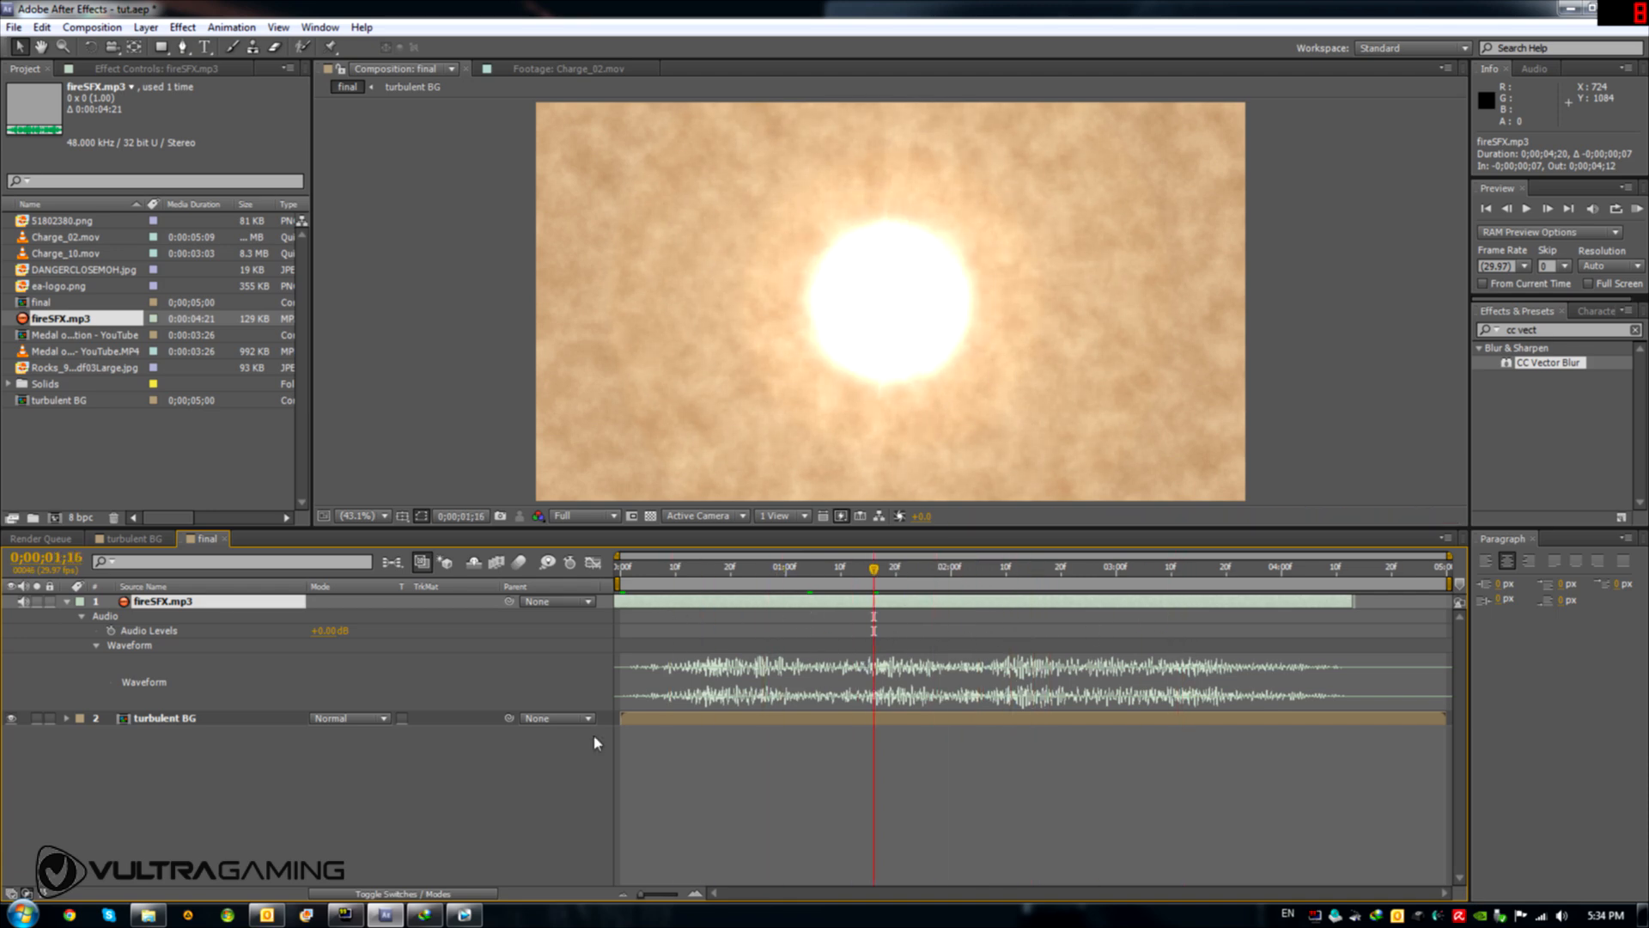
pyautogui.click(372, 832)
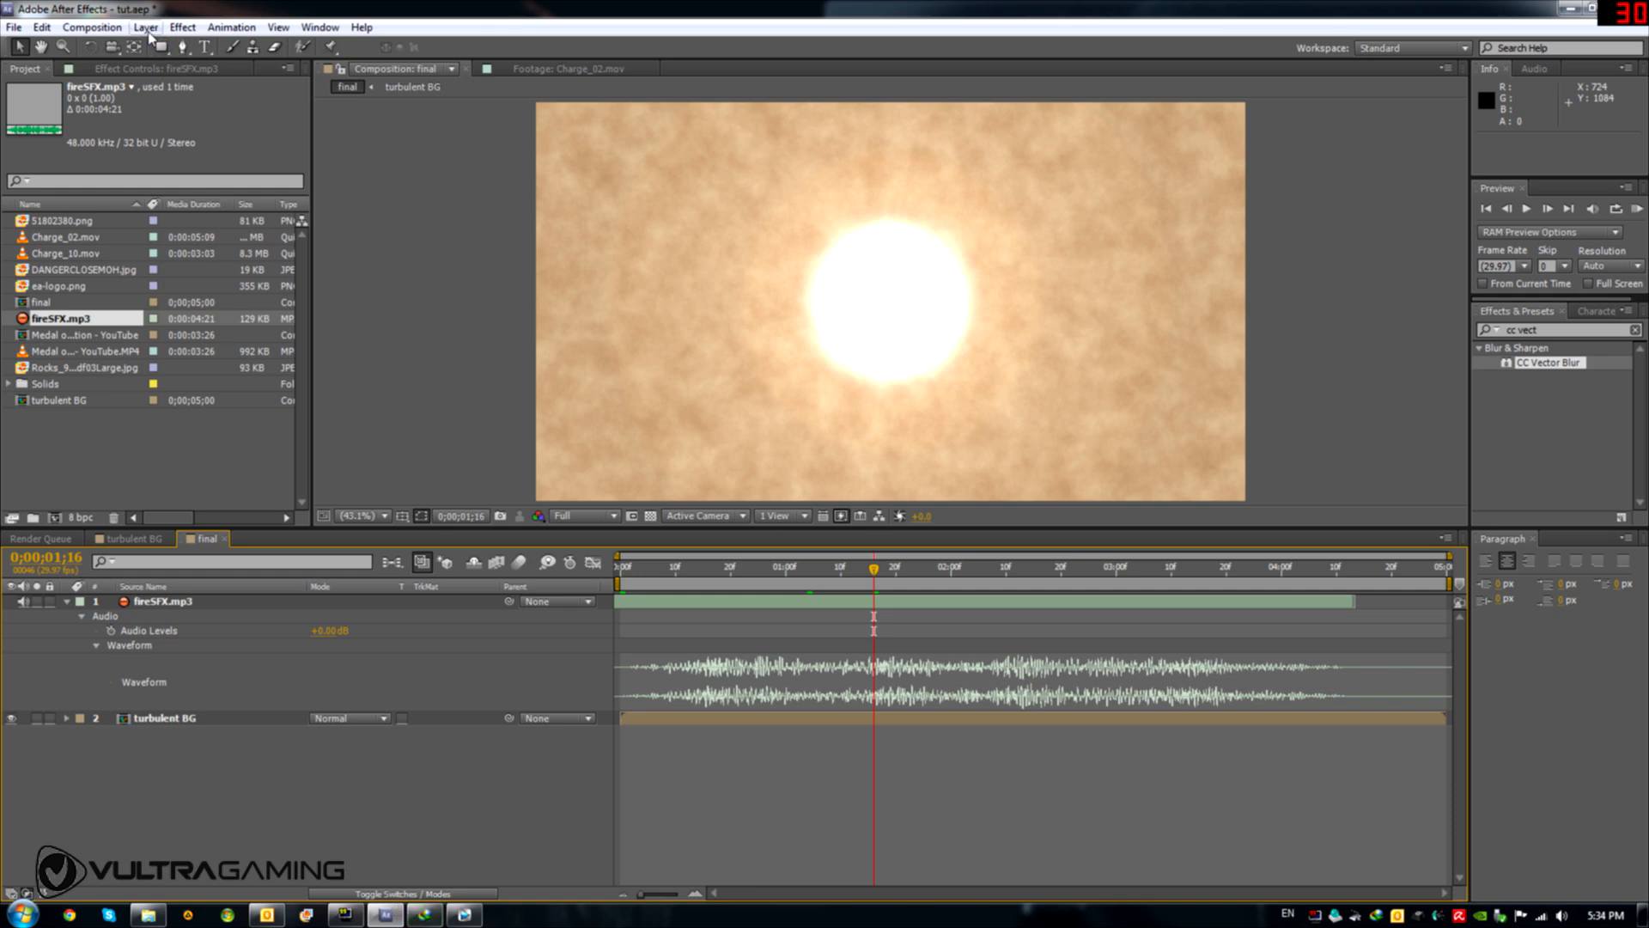
# Create a new 1920 x 1080 composition named LOGO 1 with a duration of 0;00;05;00
pyautogui.click(120, 33)
pyautogui.click(129, 48)
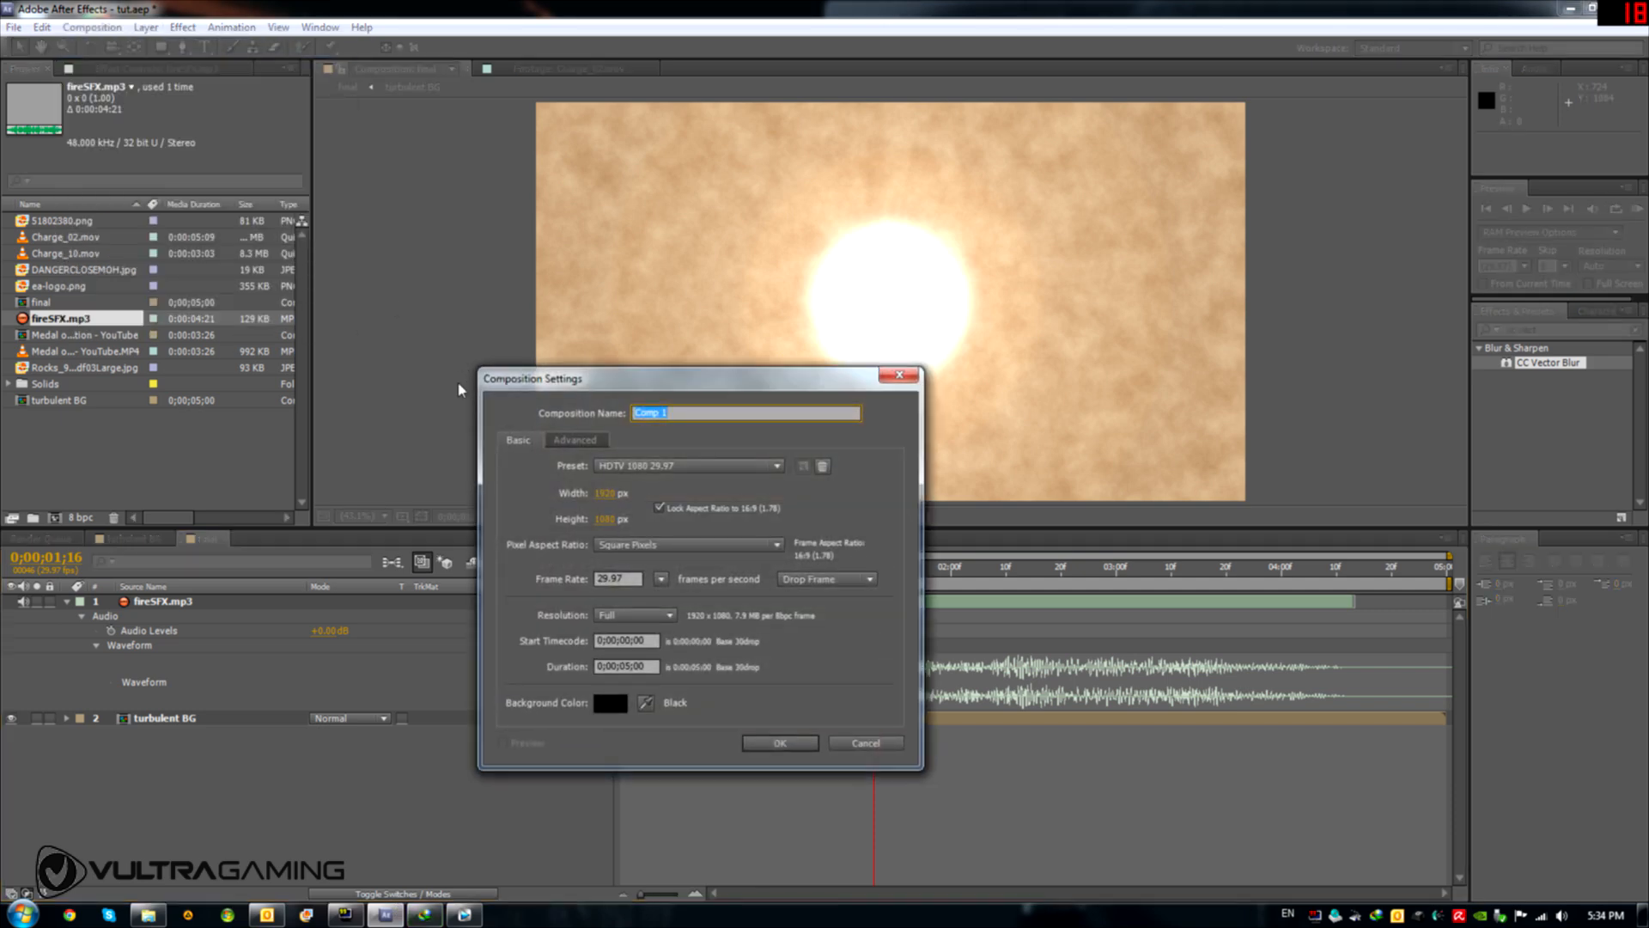
pyautogui.write('L')
pyautogui.write('OGO 1')
pyautogui.click(817, 742)
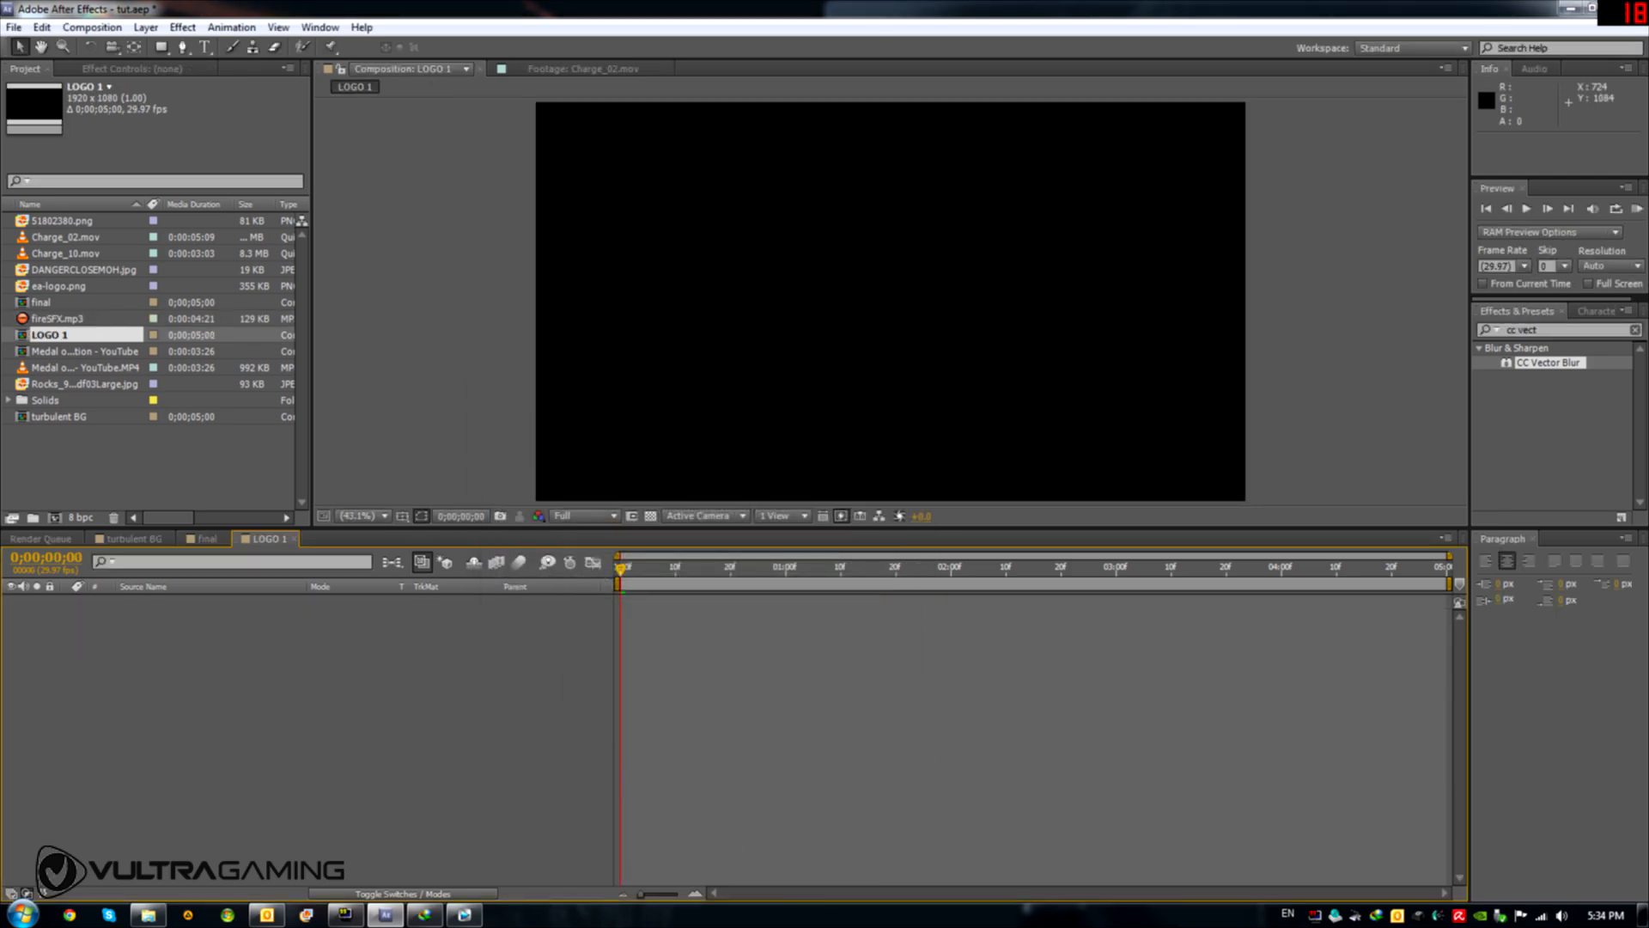
# Place LOGO 1 directly above turbulent BG in the final composition and set turbulent BG's track matte to Alpha Matte "LOGO 1"
pyautogui.click(200, 541)
pyautogui.moveTo(76, 334); pyautogui.dragTo(188, 720)
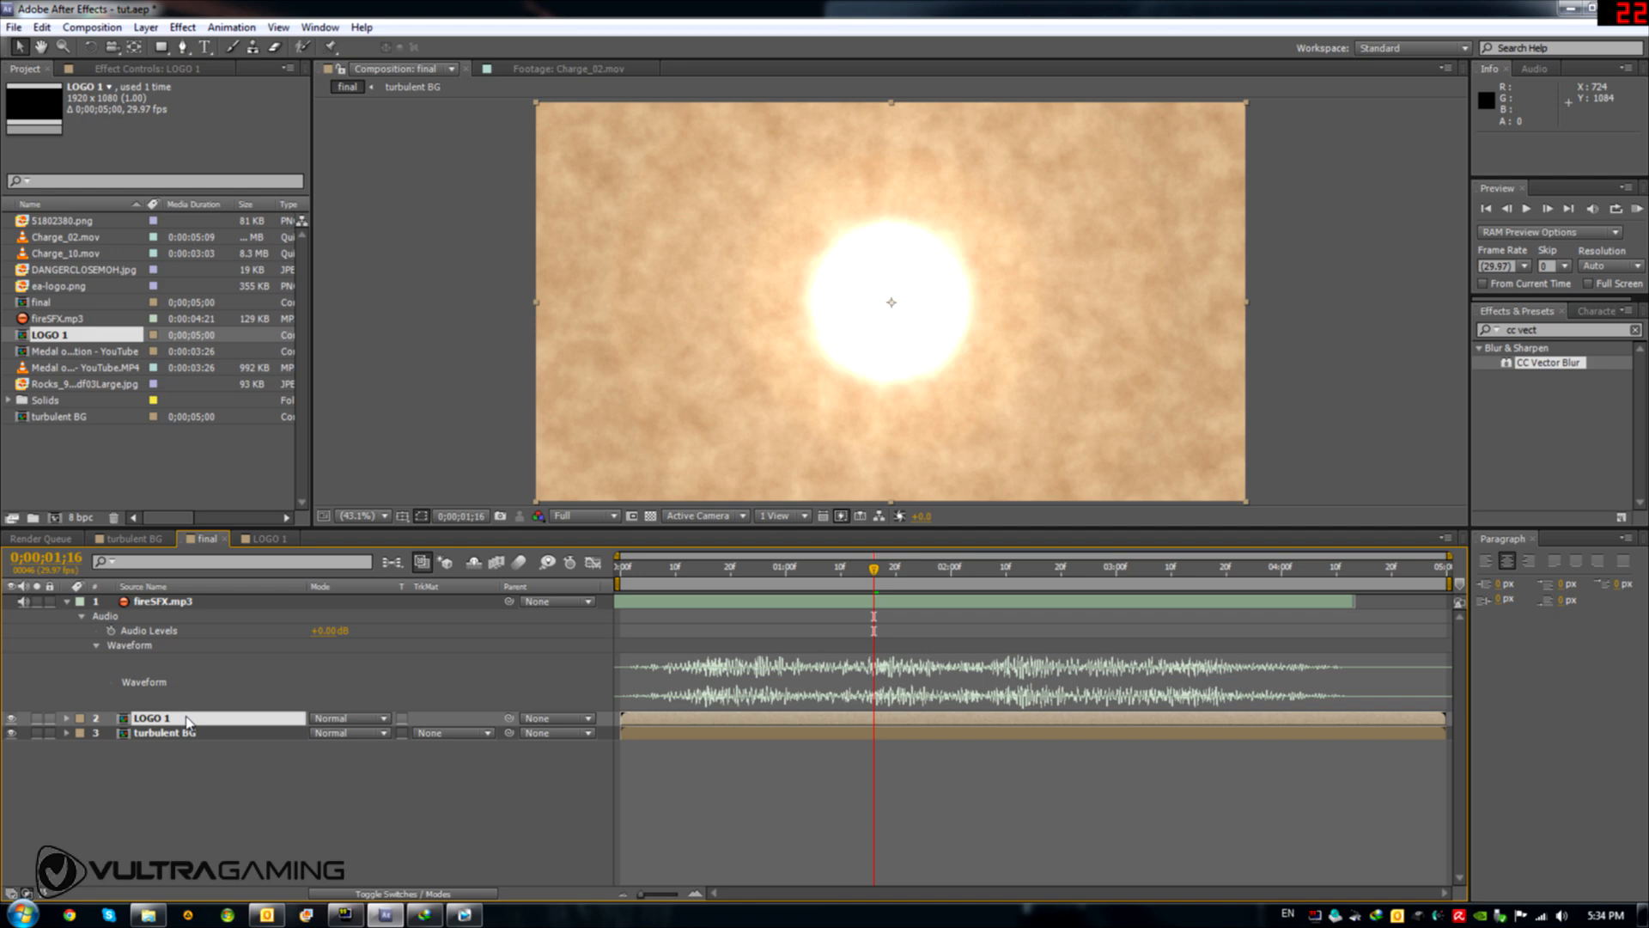
pyautogui.click(432, 734)
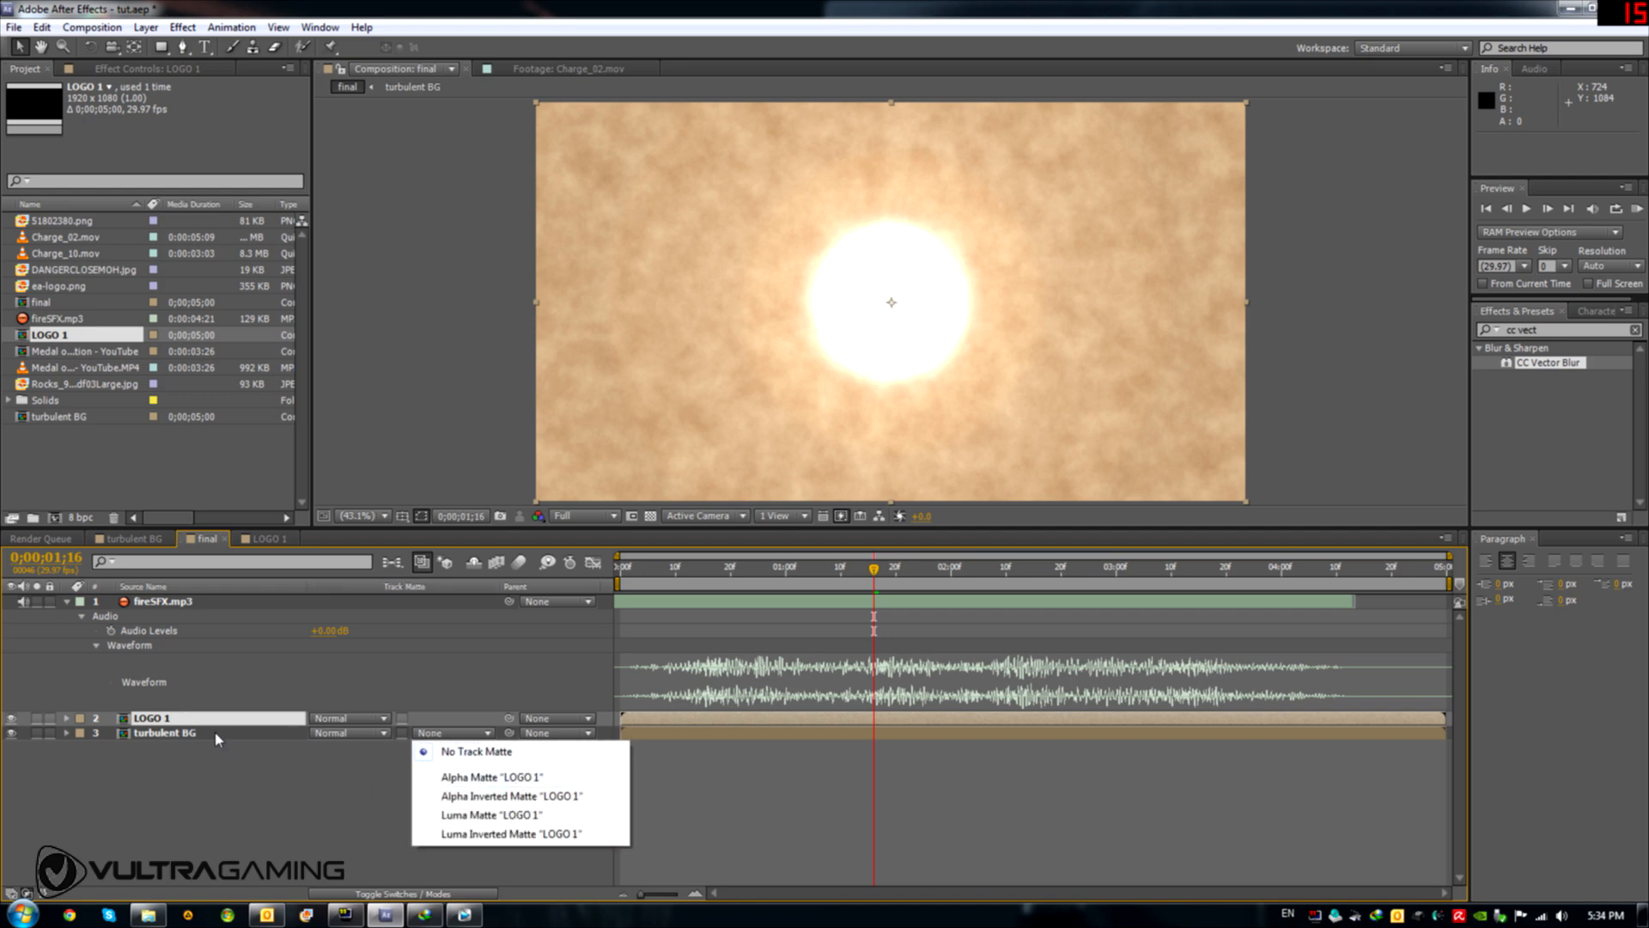
pyautogui.click(509, 779)
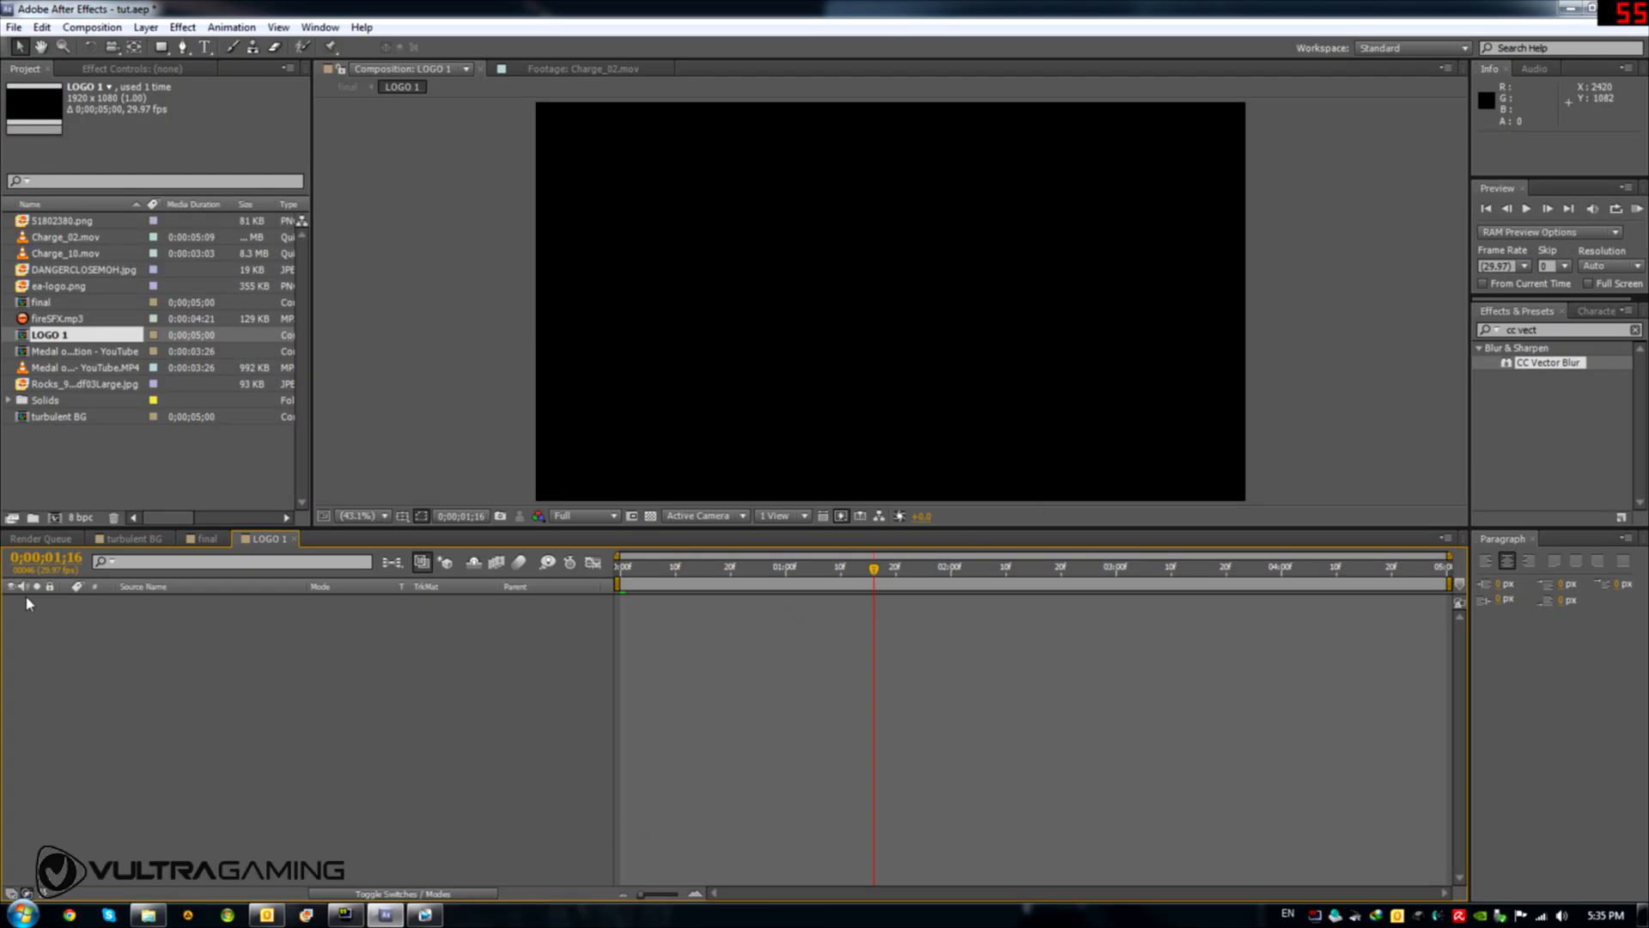
# Add ea-logo.png to the LOGO 1 composition and turn on the transparency grid in the viewer
pyautogui.click(57, 285)
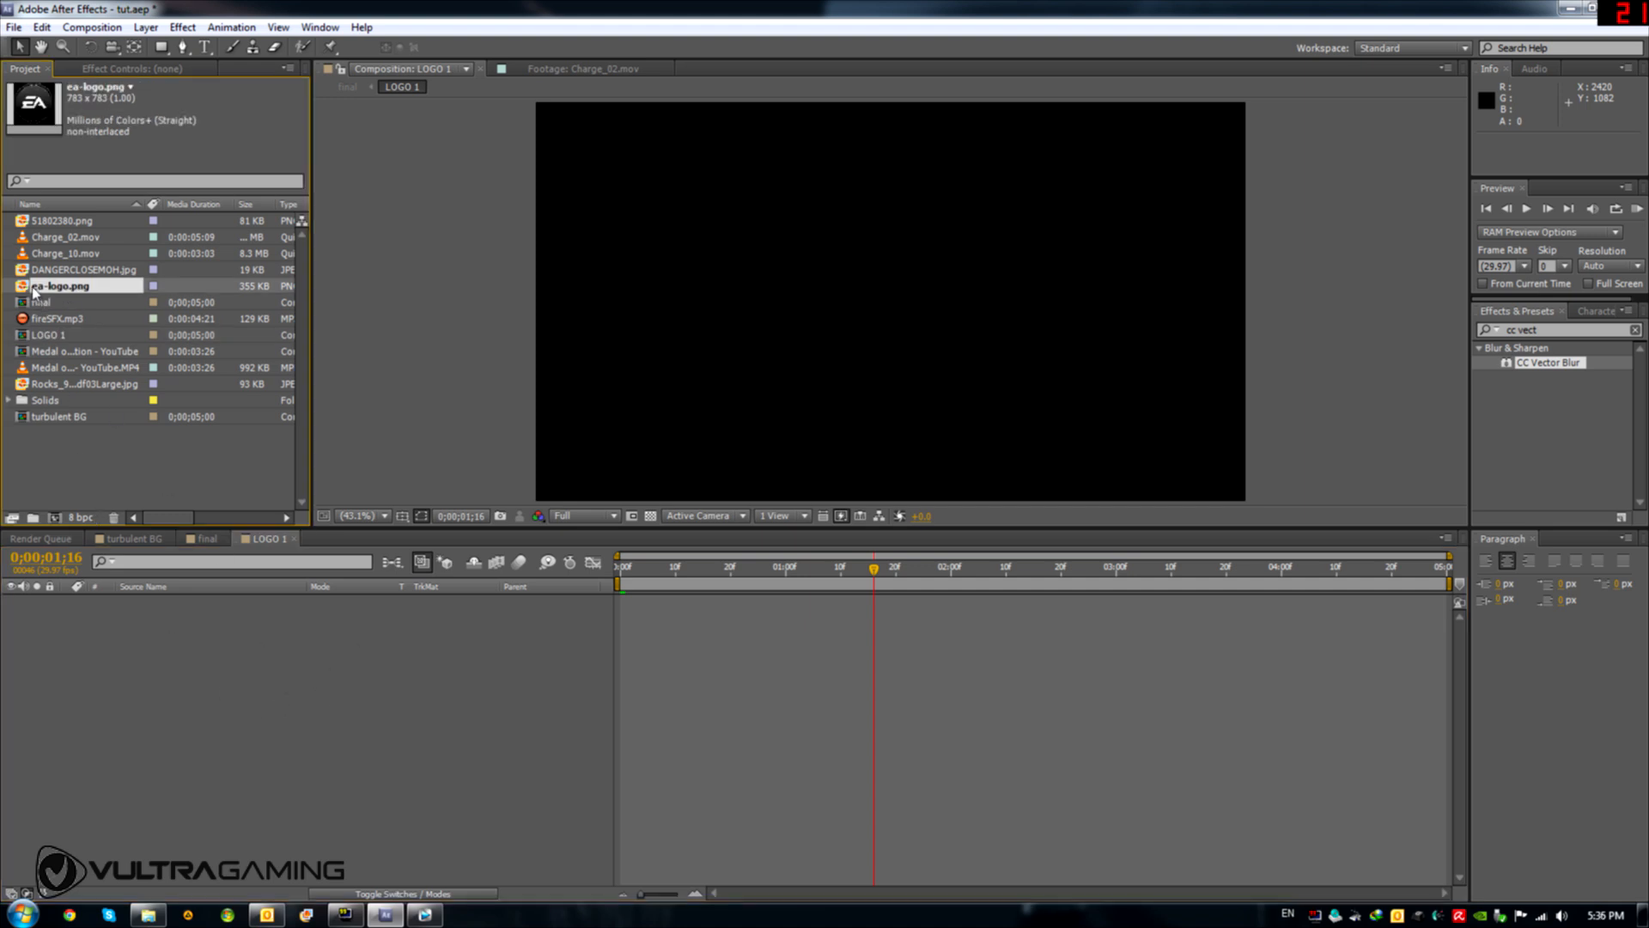
pyautogui.moveTo(53, 294); pyautogui.dragTo(223, 678)
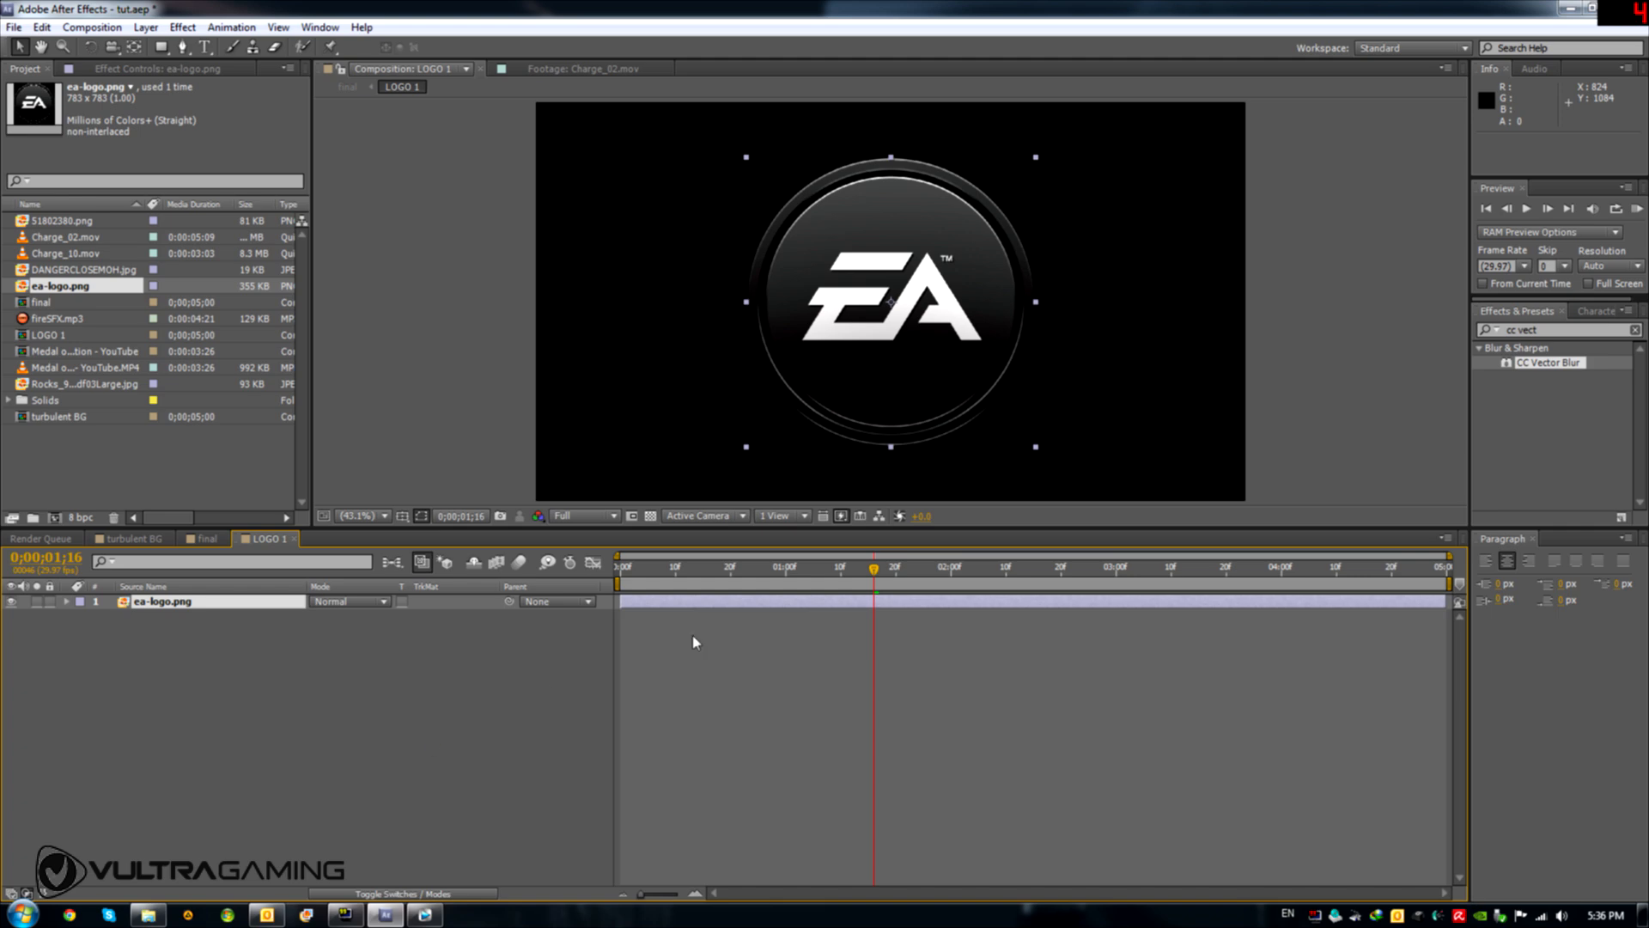
pyautogui.click(650, 515)
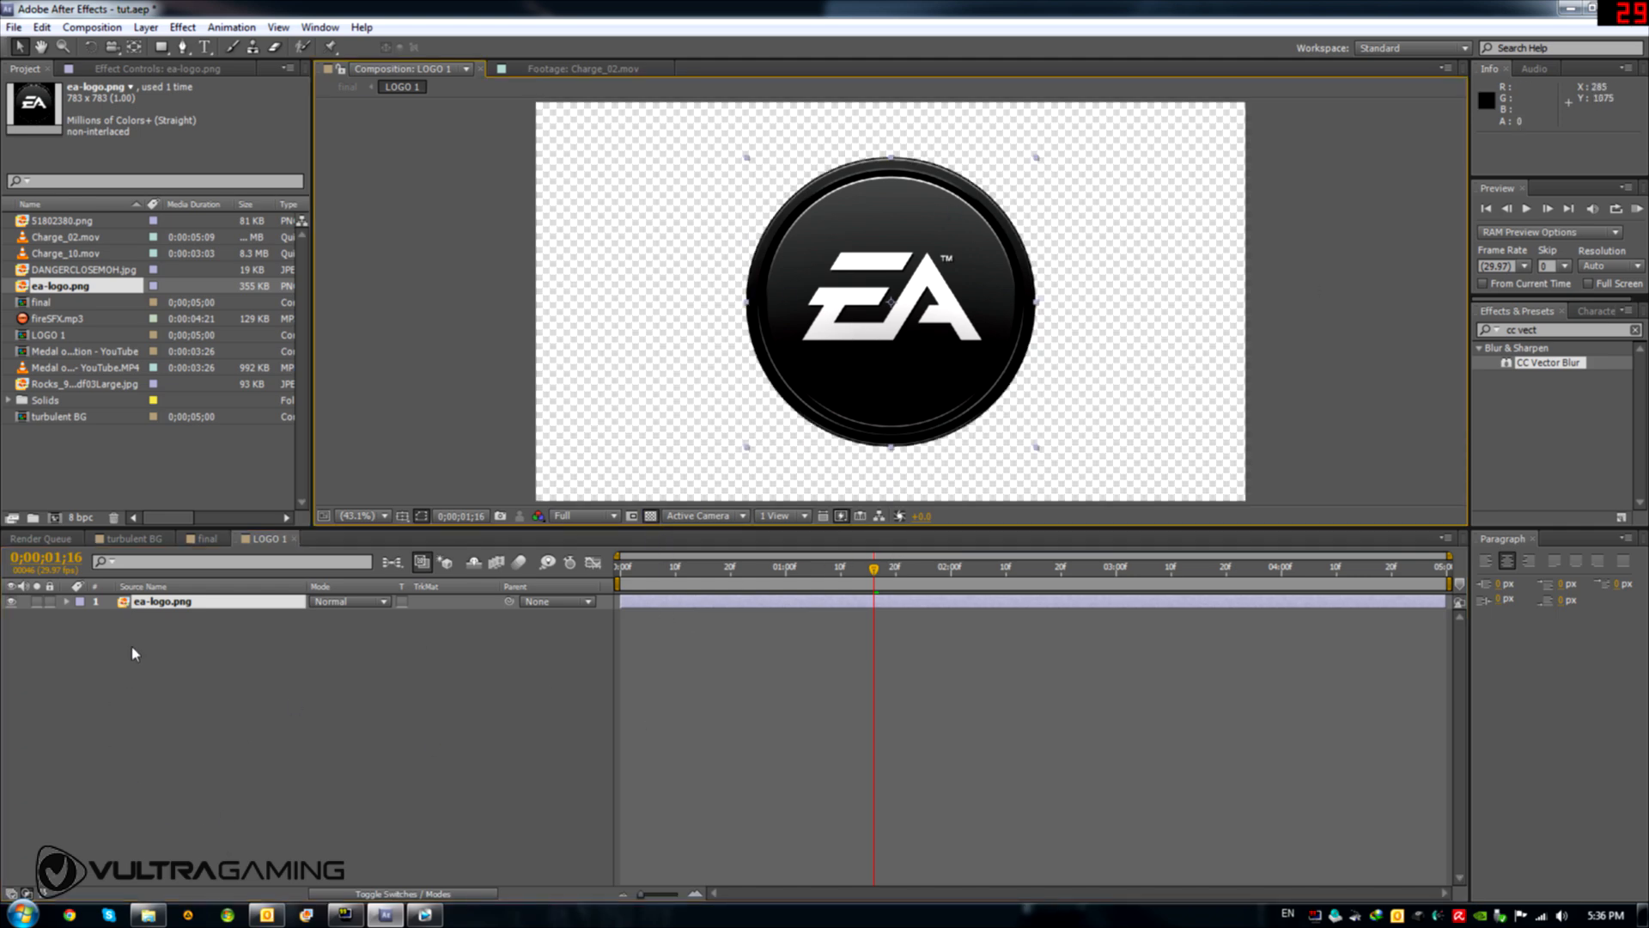
# Pre-compose the ea-logo.png layer as PLACEHOLDER 1, leaving all attributes in LOGO 1
pyautogui.rightClick(152, 606)
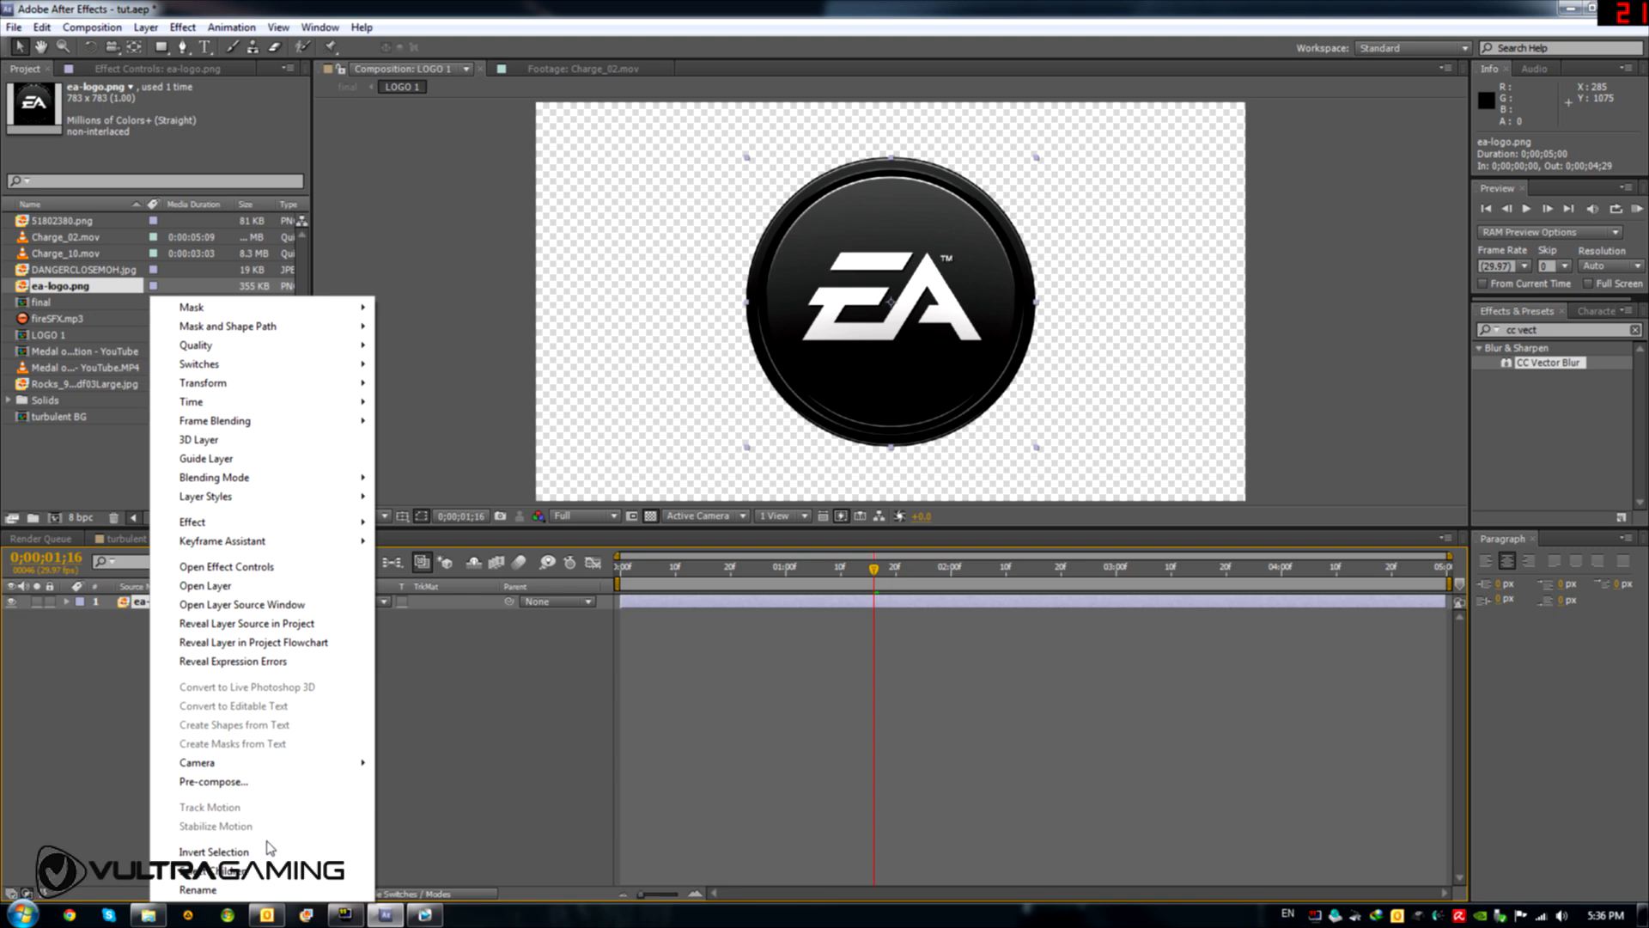
pyautogui.click(211, 782)
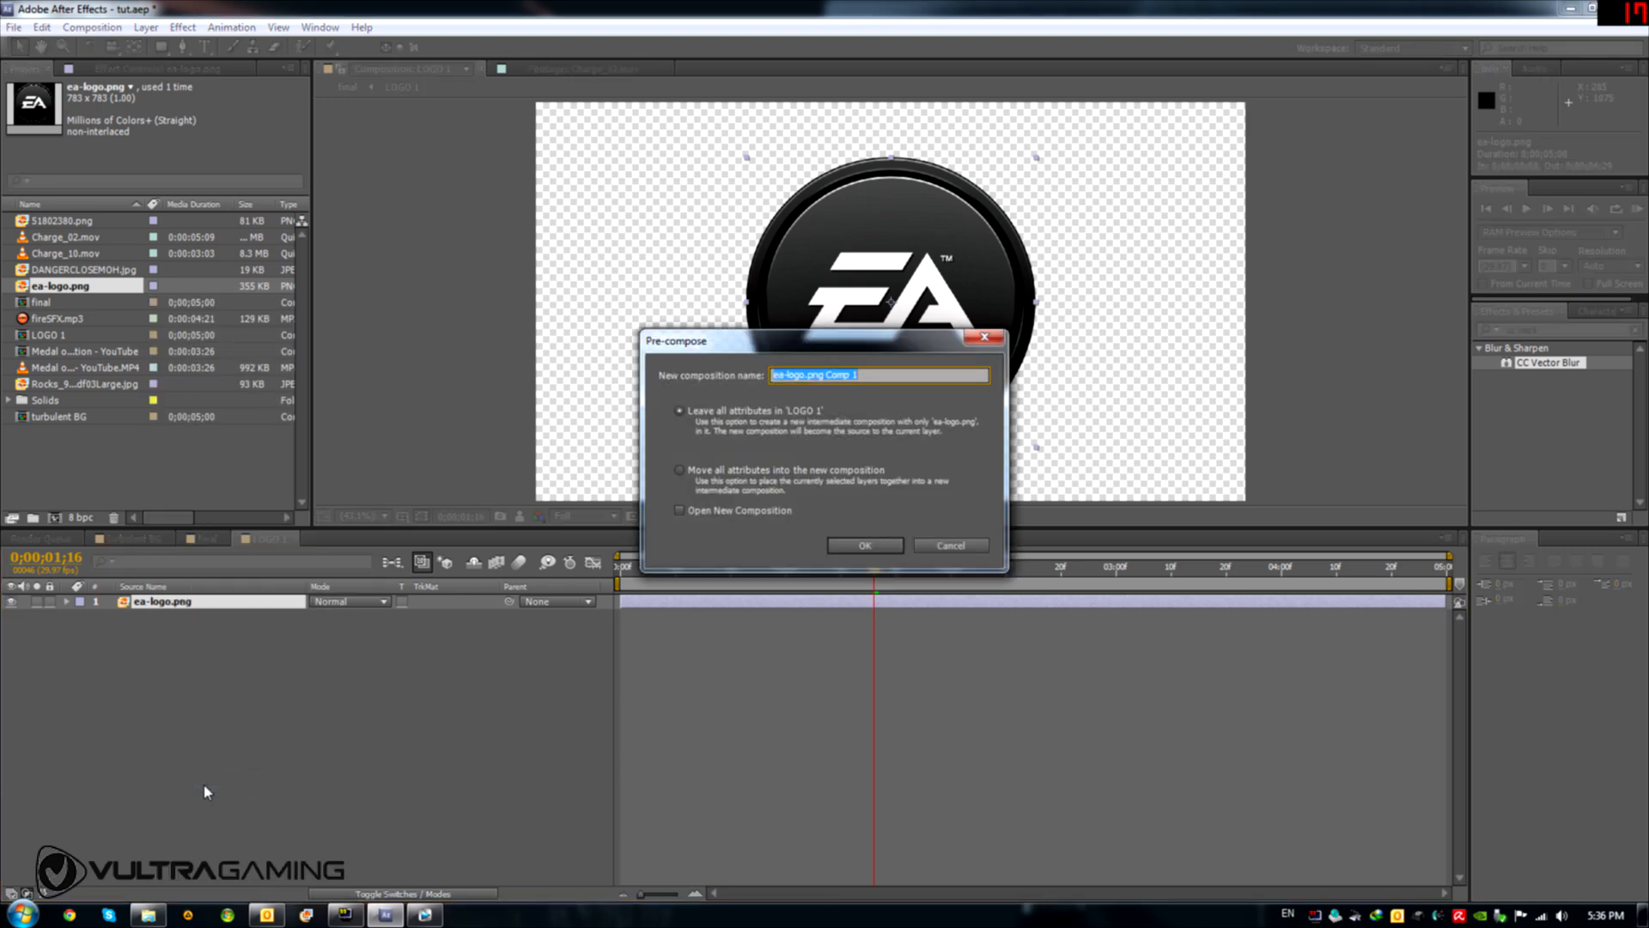
pyautogui.write('PLACEHOLDER')
pyautogui.click(851, 546)
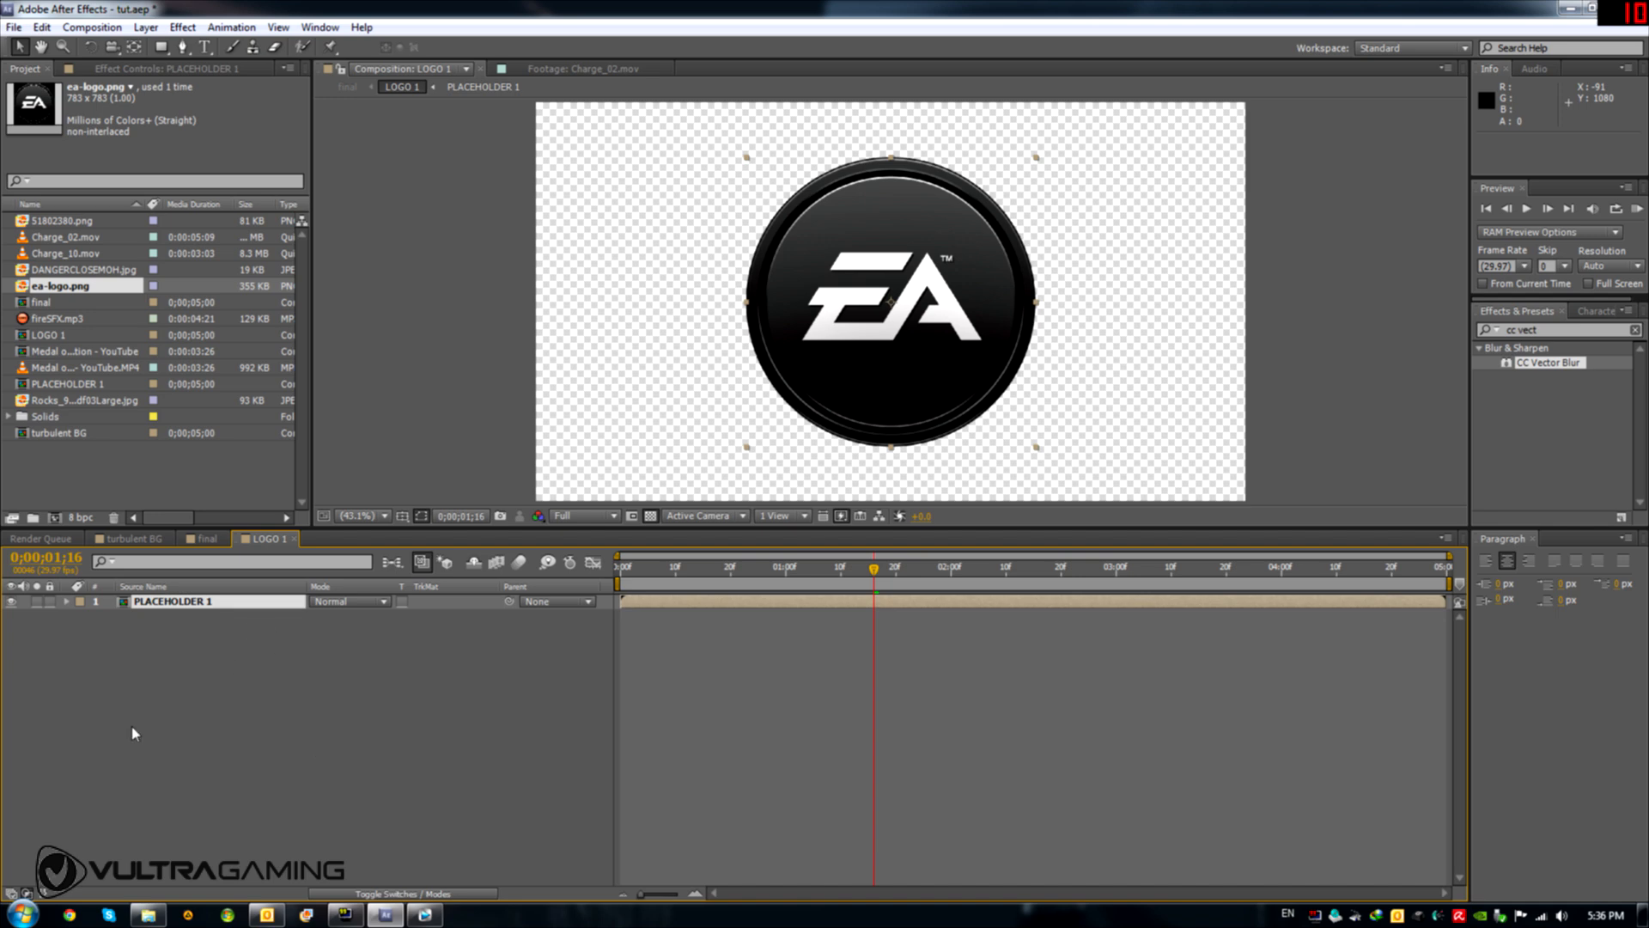
pyautogui.click(195, 799)
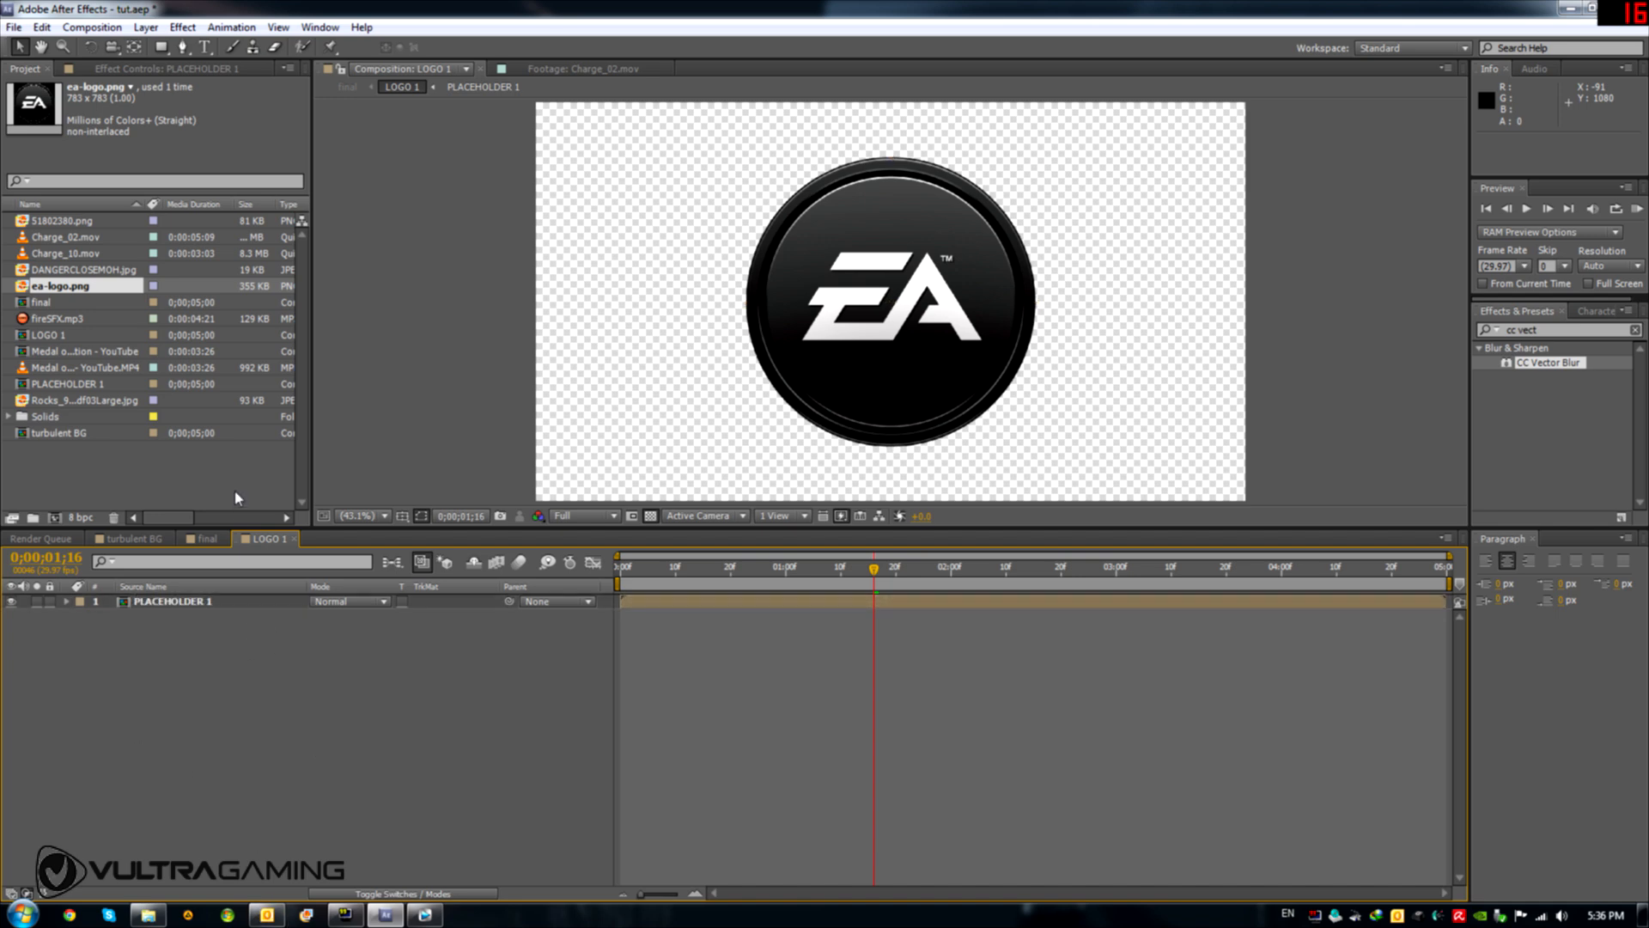
# Create a new adjustment layer above PLACEHOLDER 1 in LOGO 1
pyautogui.rightClick(245, 660)
pyautogui.moveTo(351, 674)
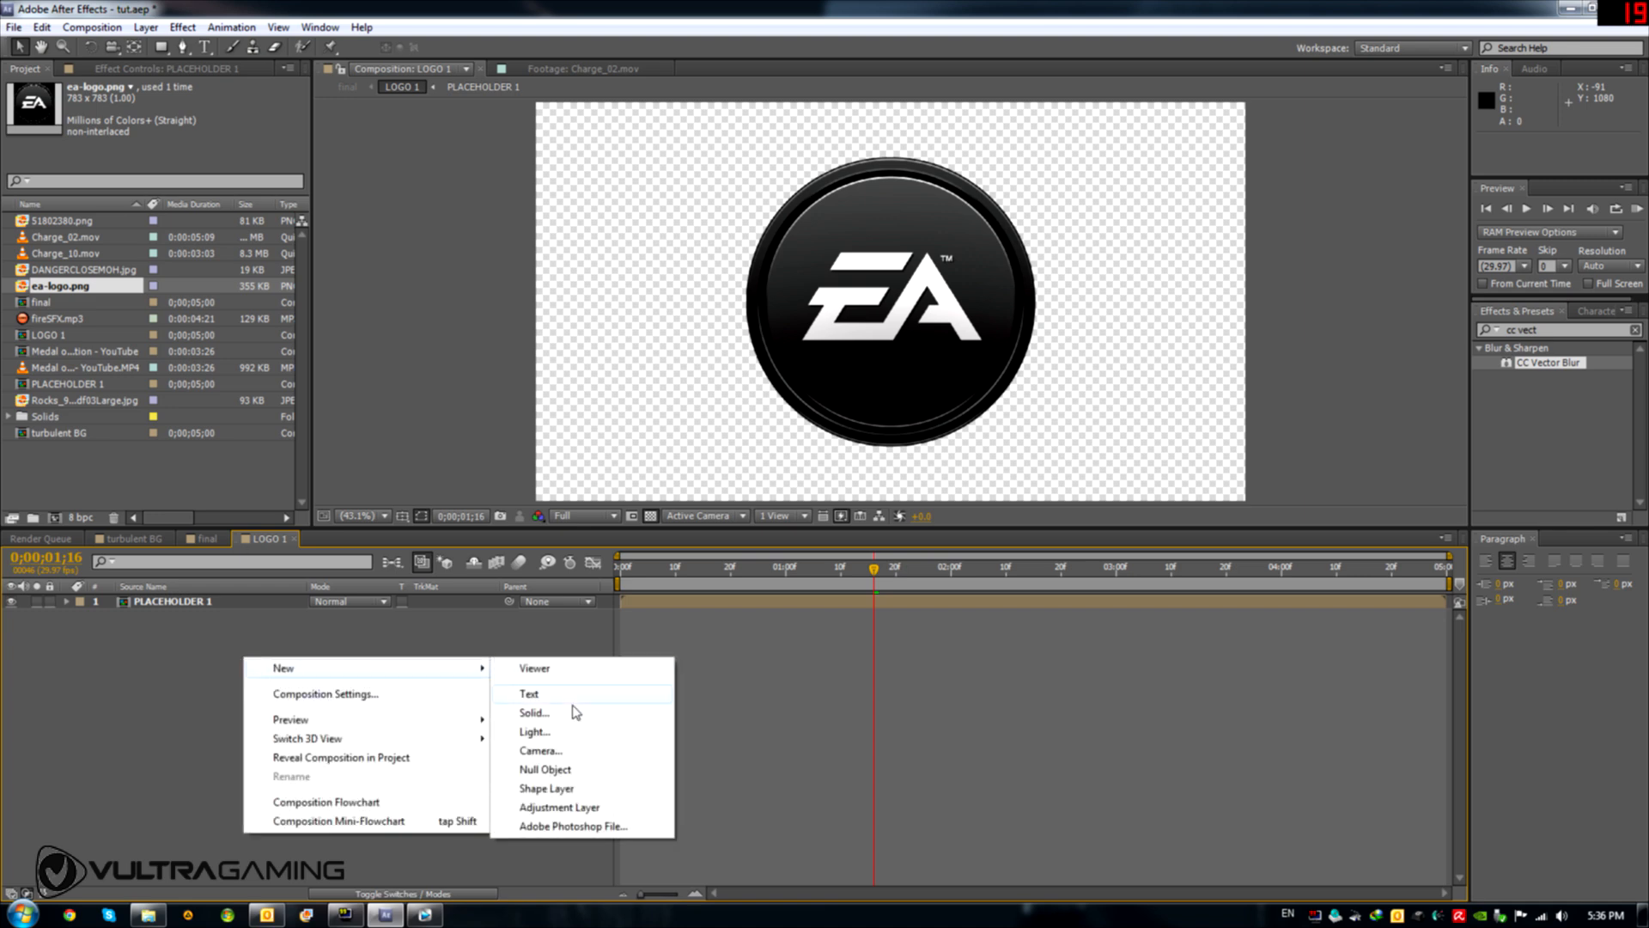
pyautogui.click(587, 810)
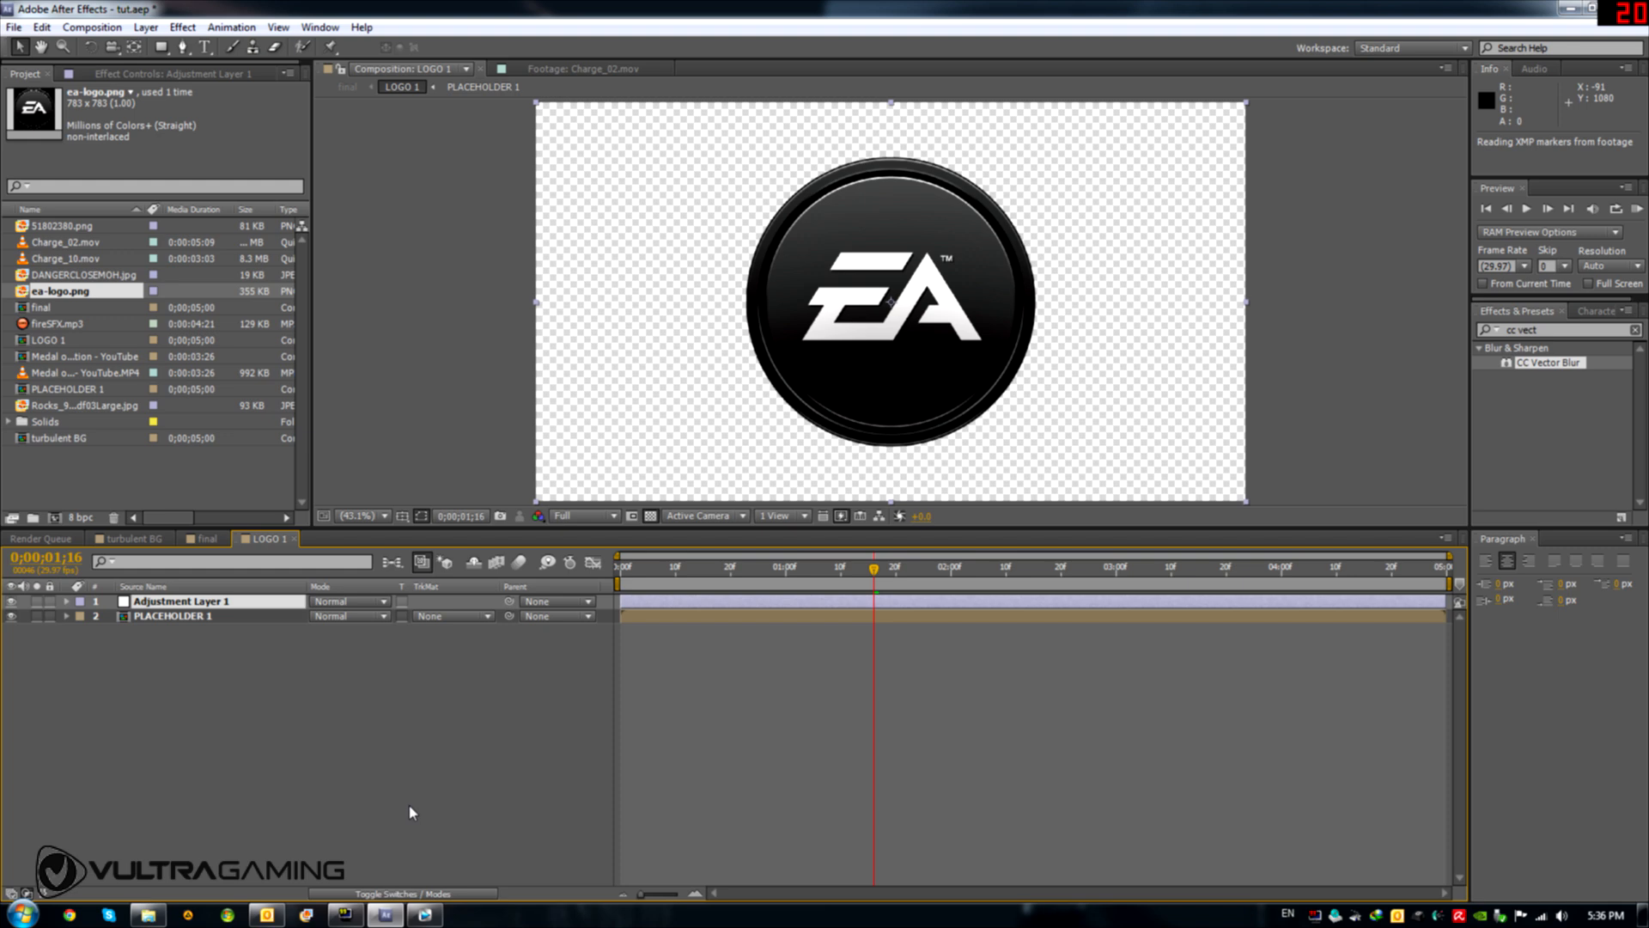
# Apply Set Matte to the adjustment layer, using Luminance for the matte with Invert Matte enabled
pyautogui.click(172, 28)
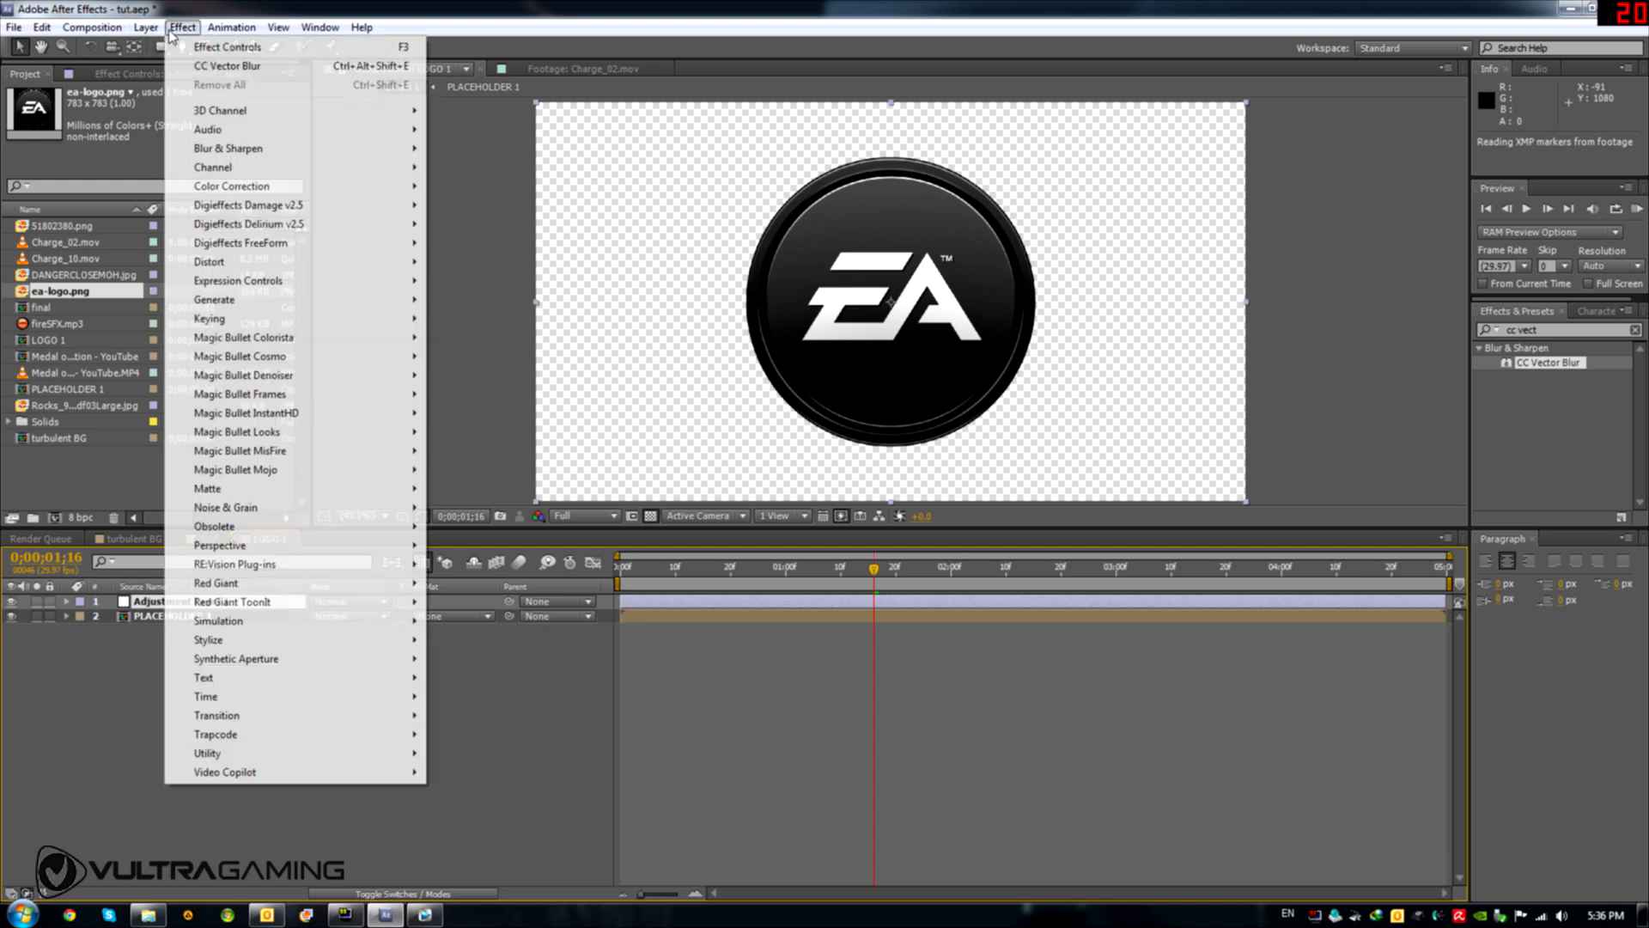
pyautogui.moveTo(294, 168)
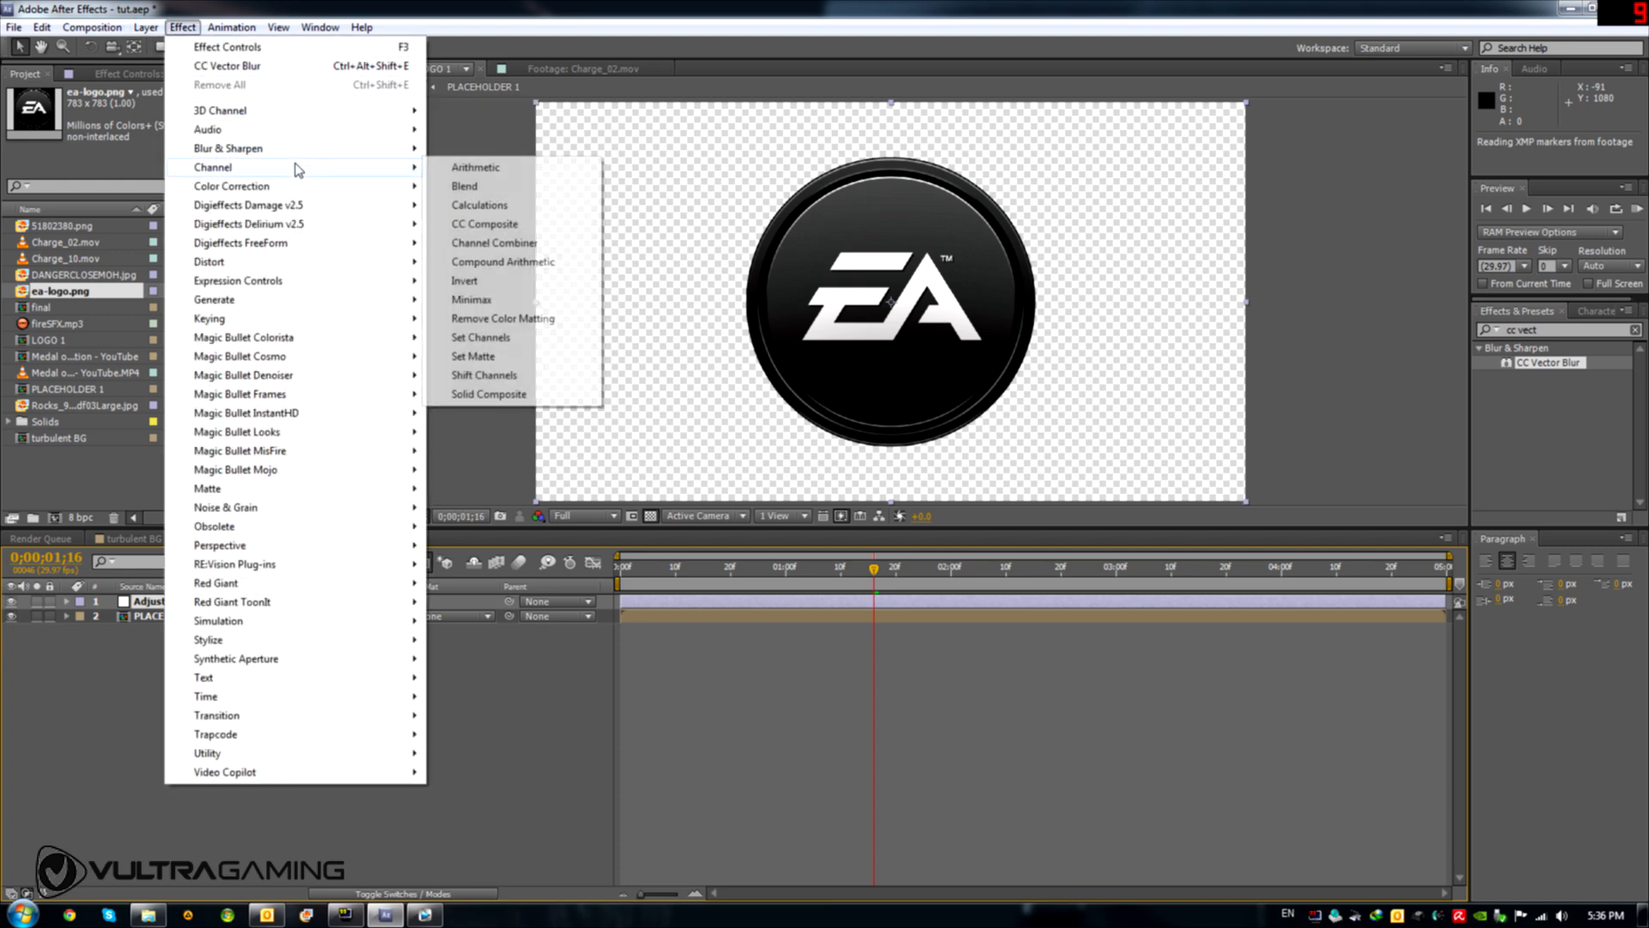
pyautogui.click(524, 355)
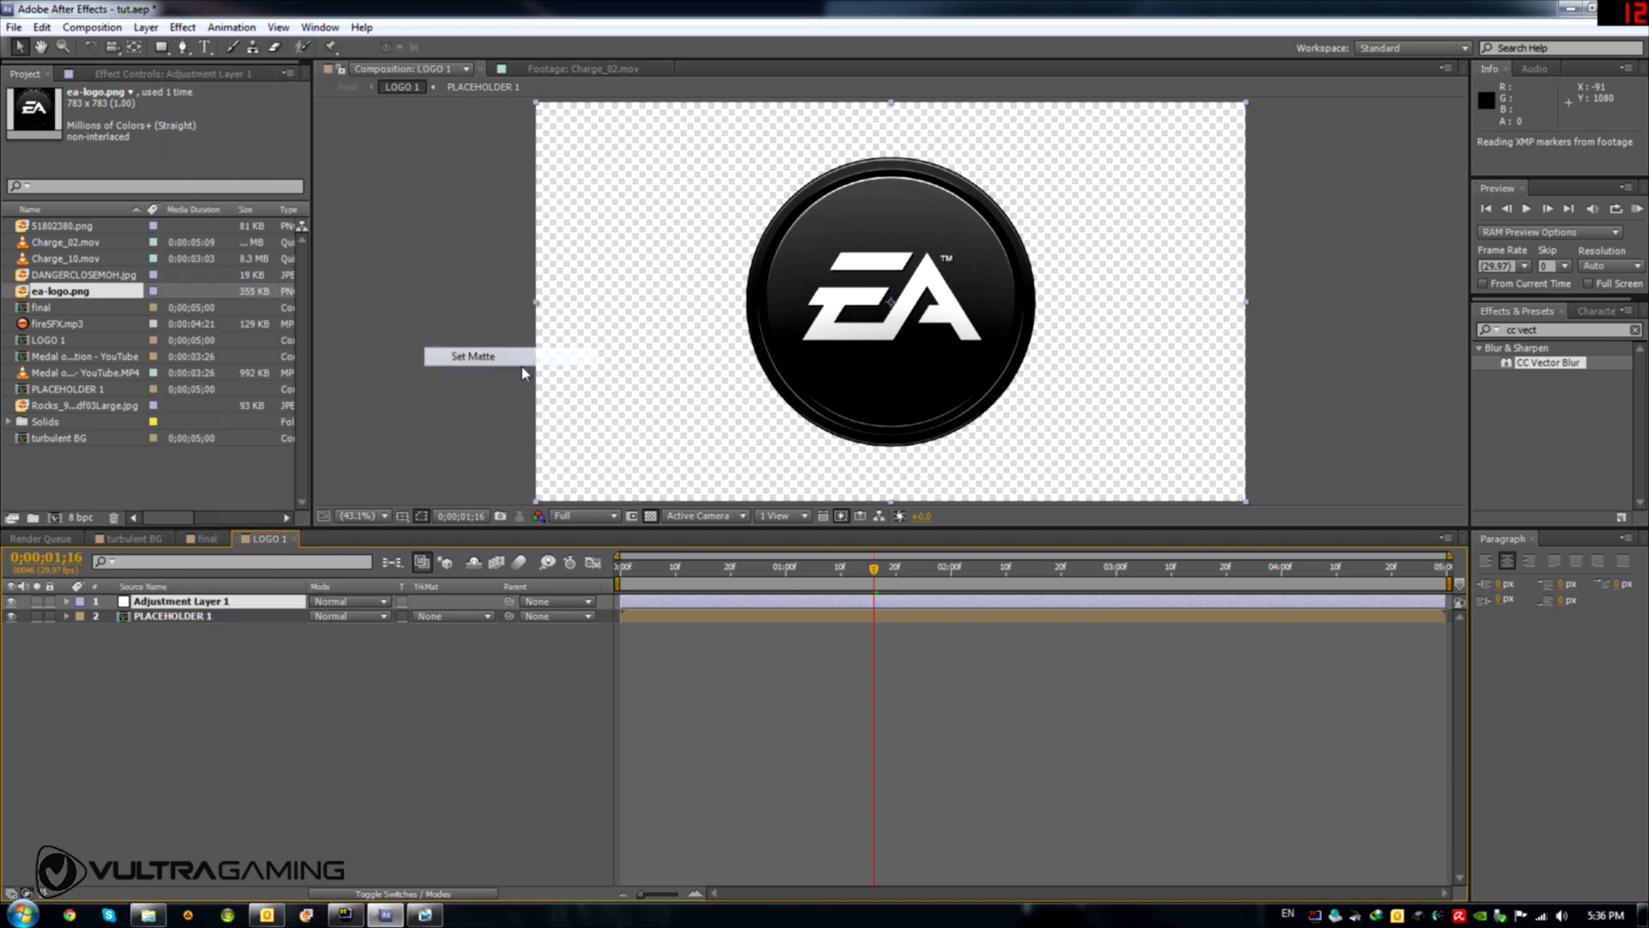
pyautogui.click(206, 153)
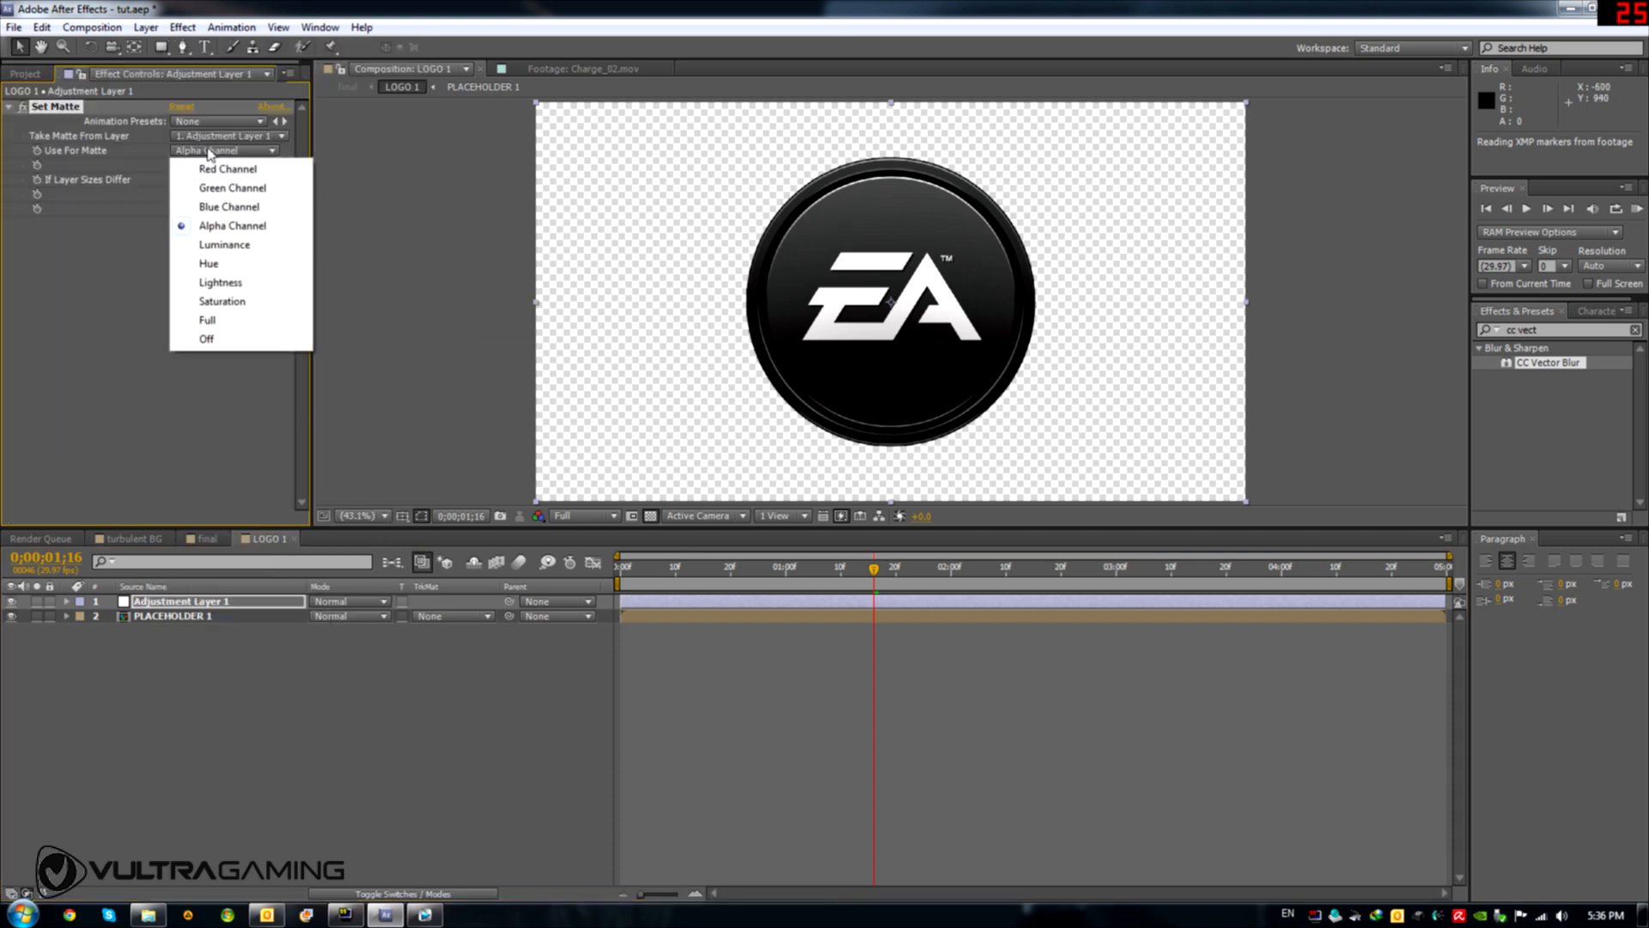
pyautogui.click(229, 249)
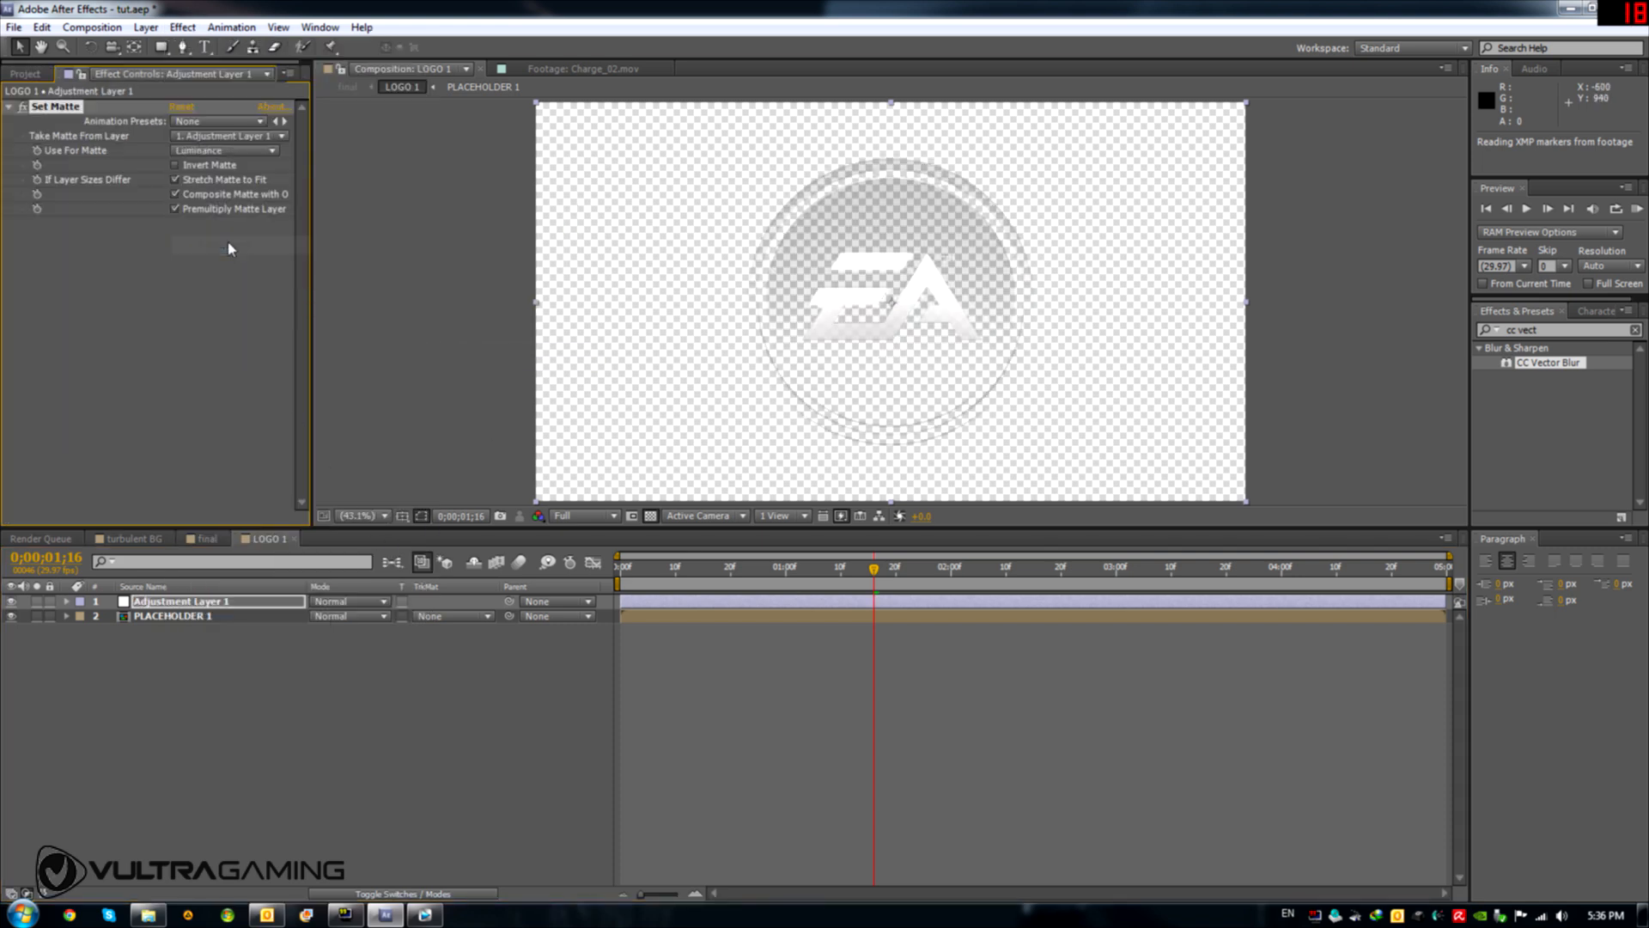
pyautogui.click(206, 166)
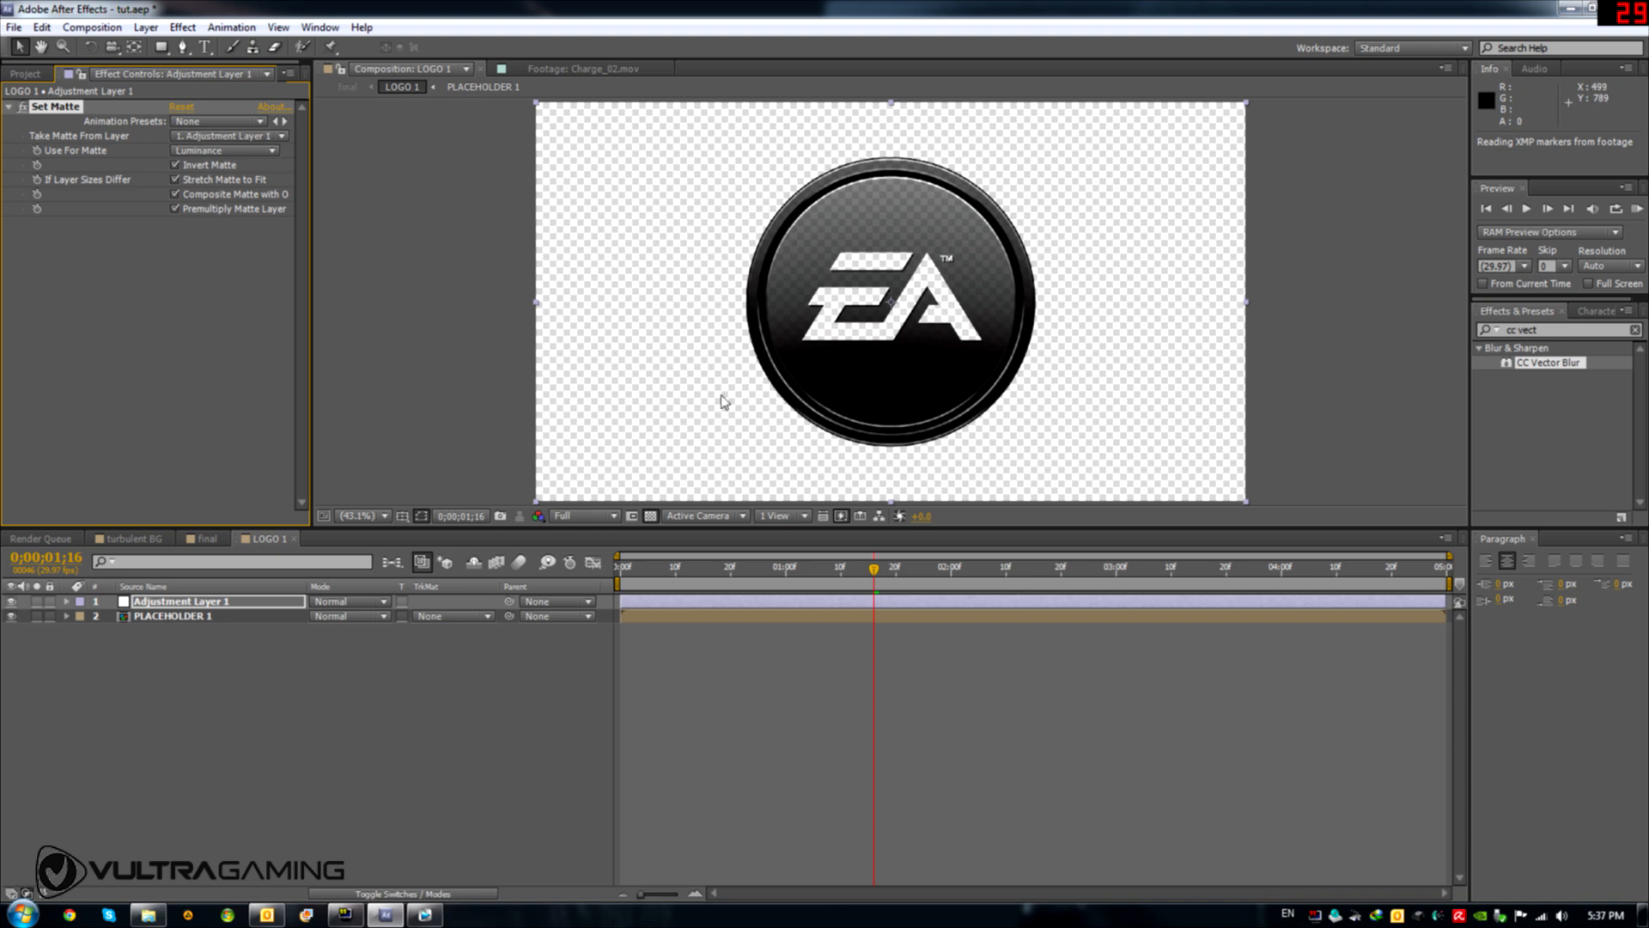
# Search the effects for "brigh" and add Brightness & Contrast below Set Matte on the adjustment layer
pyautogui.doubleClick(1523, 329)
pyautogui.click(1541, 330)
pyautogui.moveTo(1541, 330); pyautogui.dragTo(1505, 331)
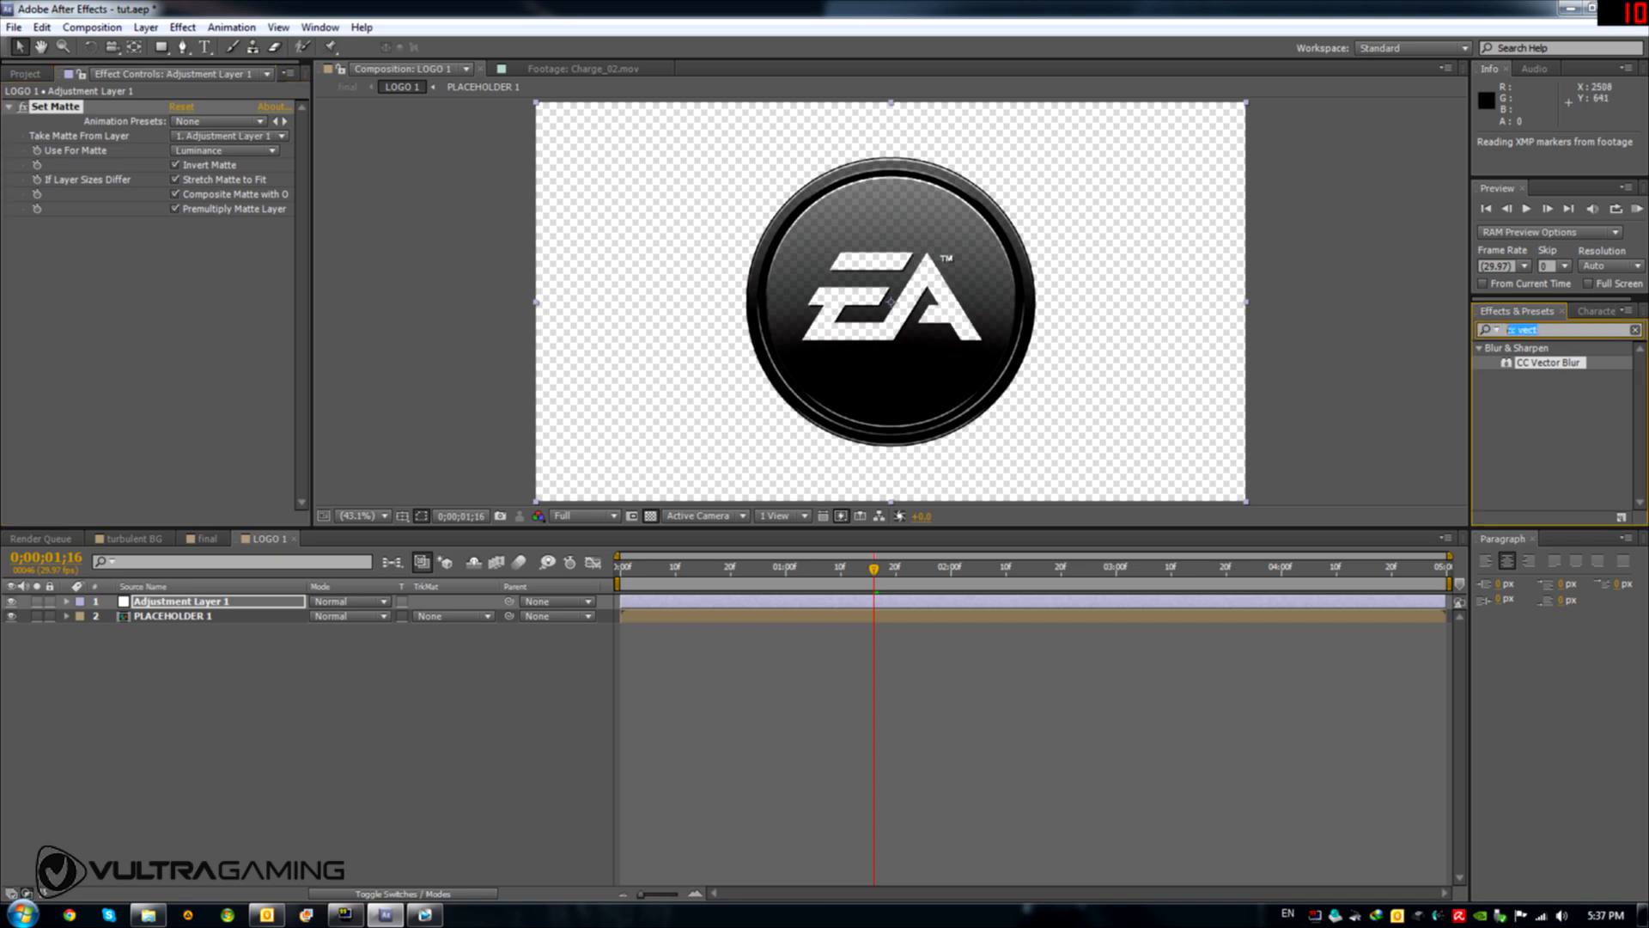
pyautogui.write('b')
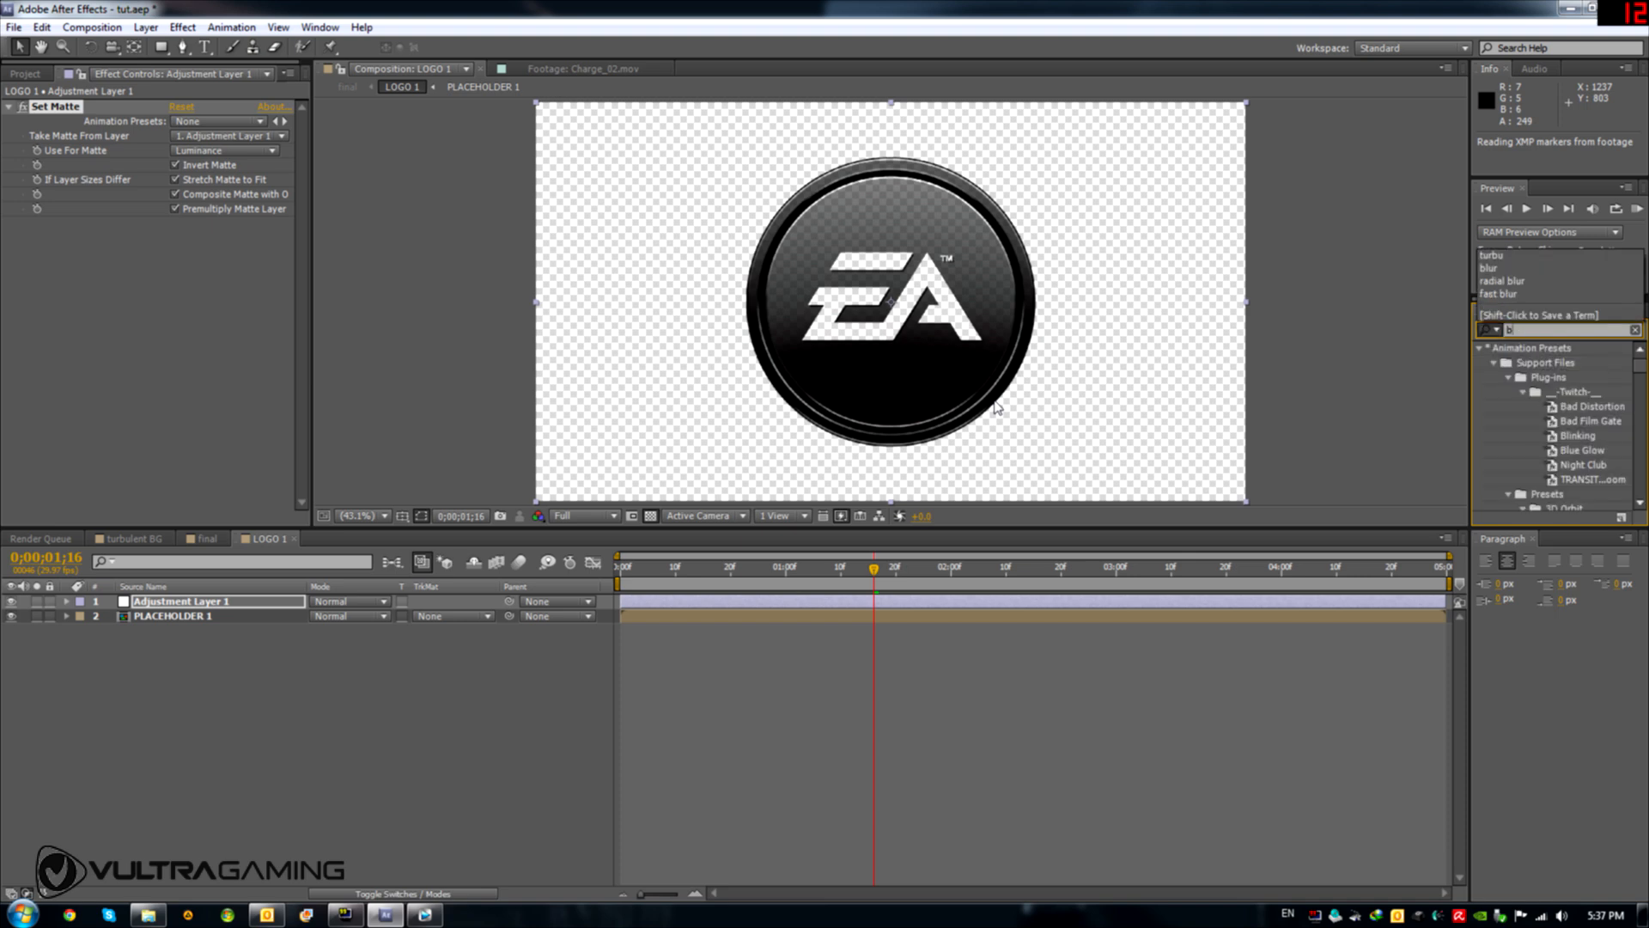
pyautogui.write('righ')
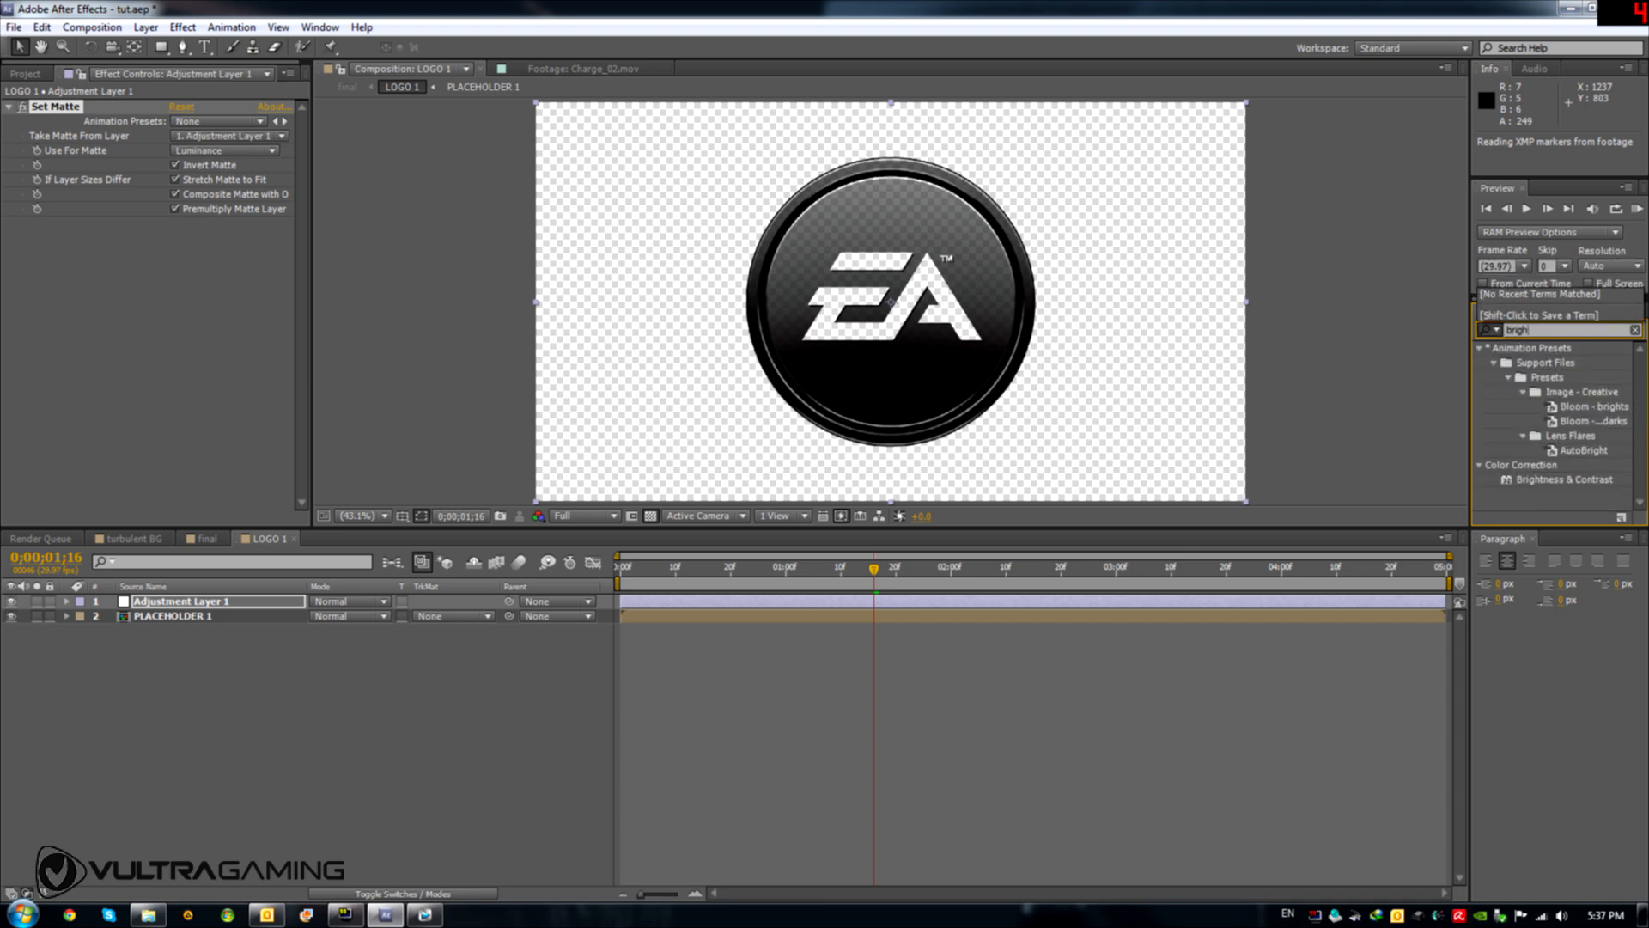
pyautogui.moveTo(1547, 480); pyautogui.dragTo(158, 314)
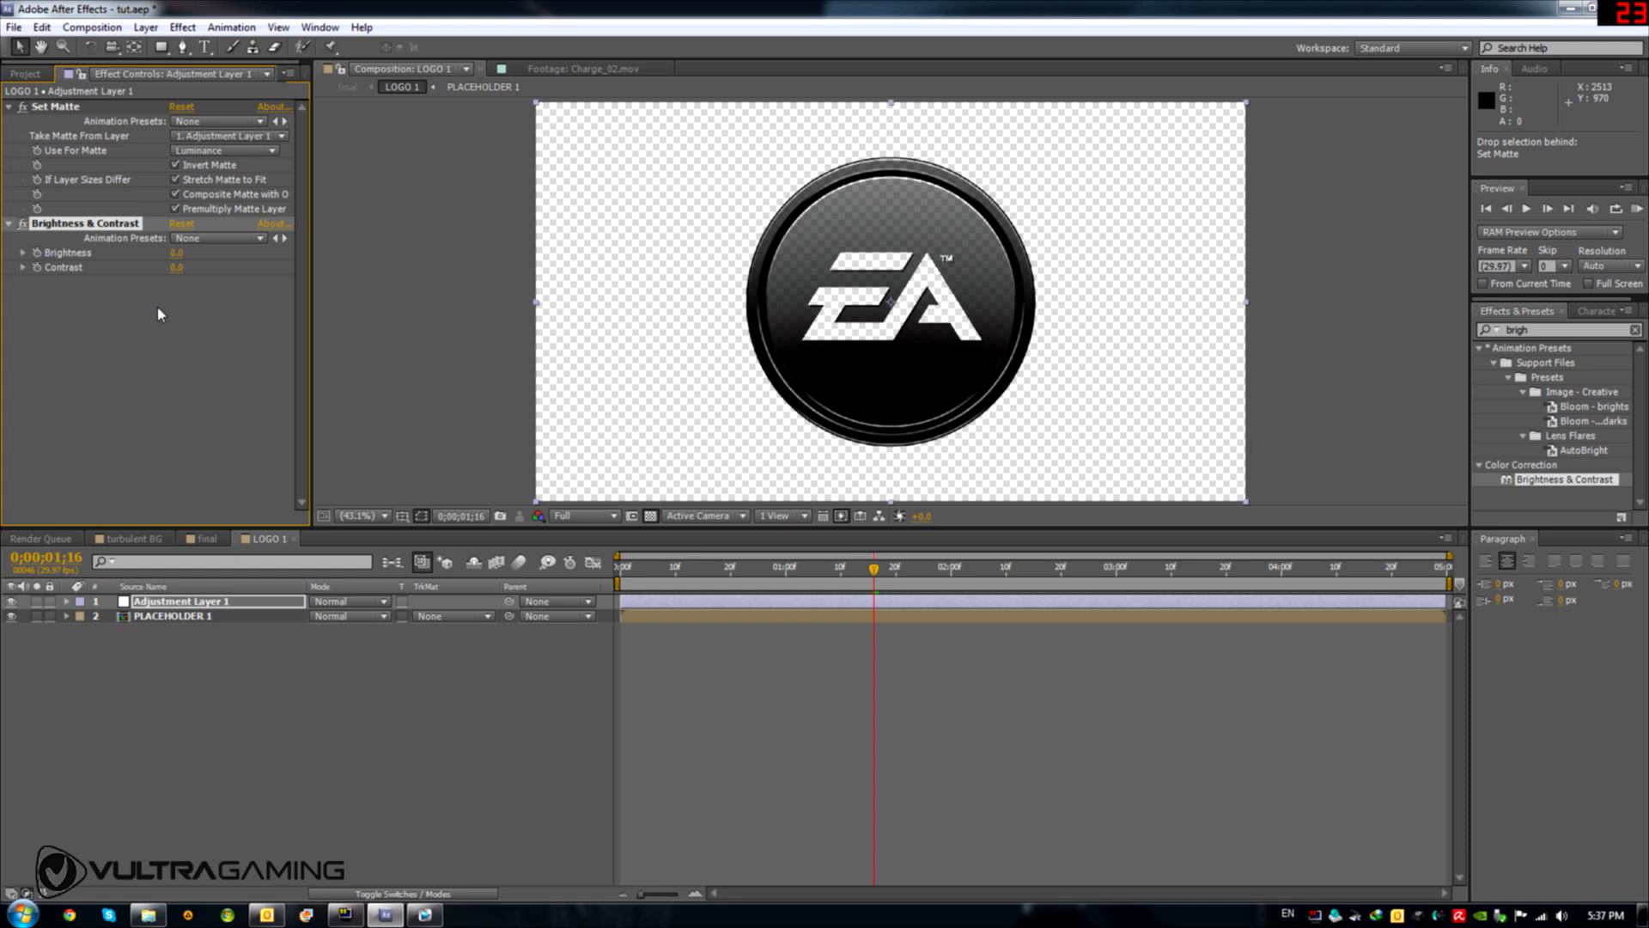
# Set the Brightness & Contrast effect's Contrast to 100 and its Brightness to -71
pyautogui.click(176, 267)
pyautogui.write('100')
pyautogui.press('Tab')
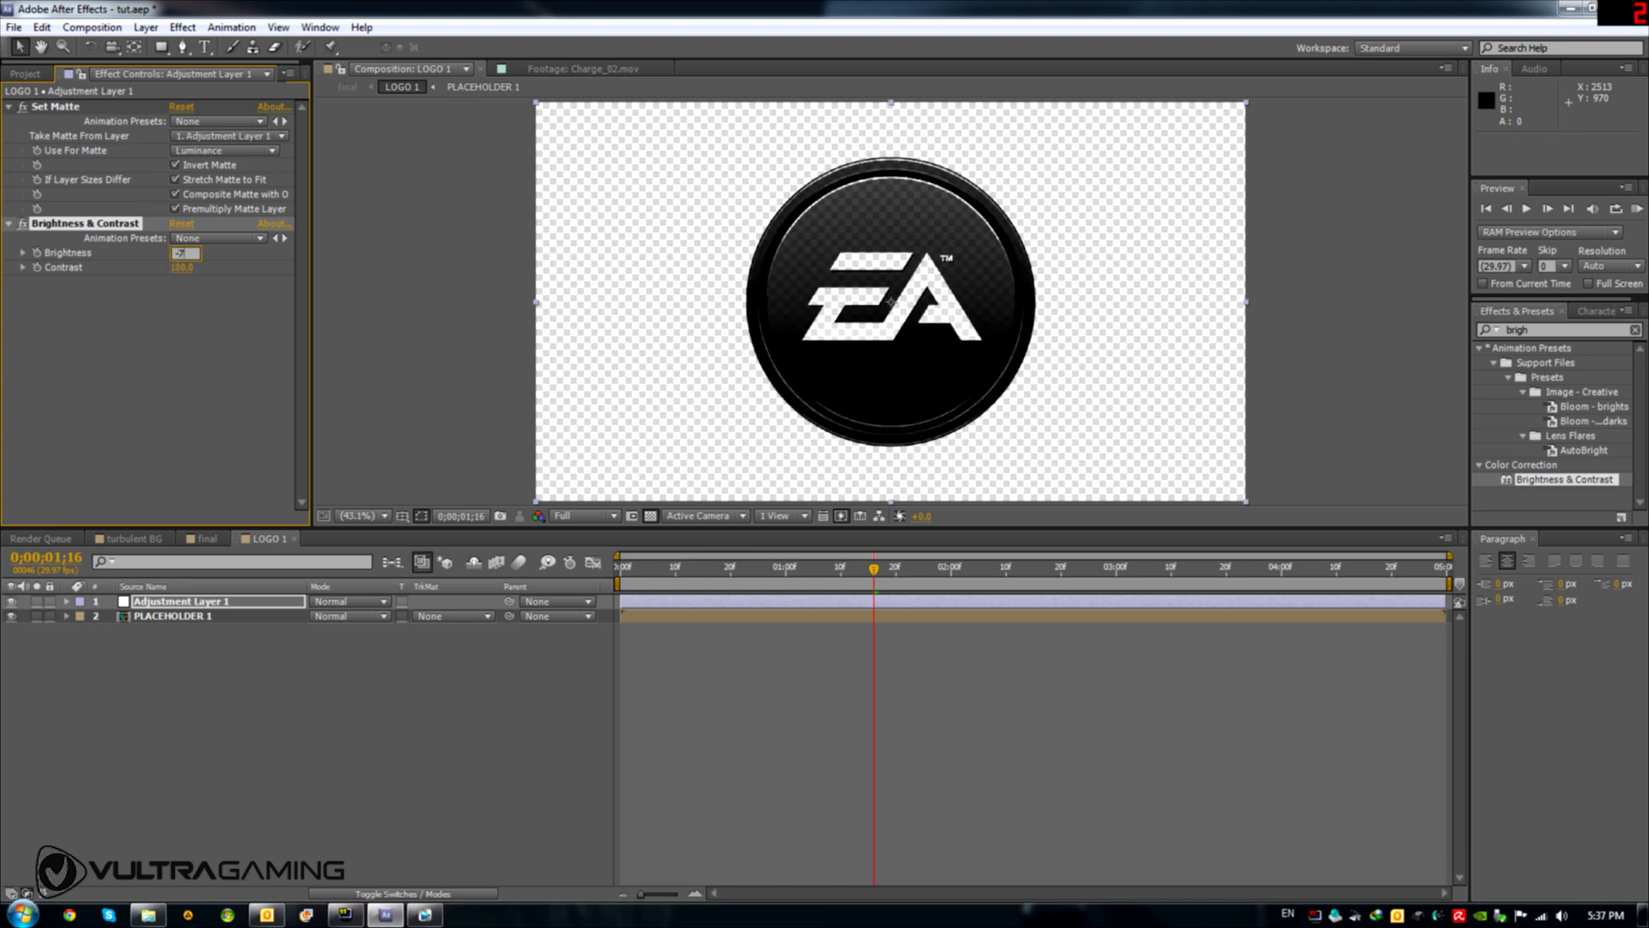
pyautogui.write('-71')
pyautogui.click(217, 362)
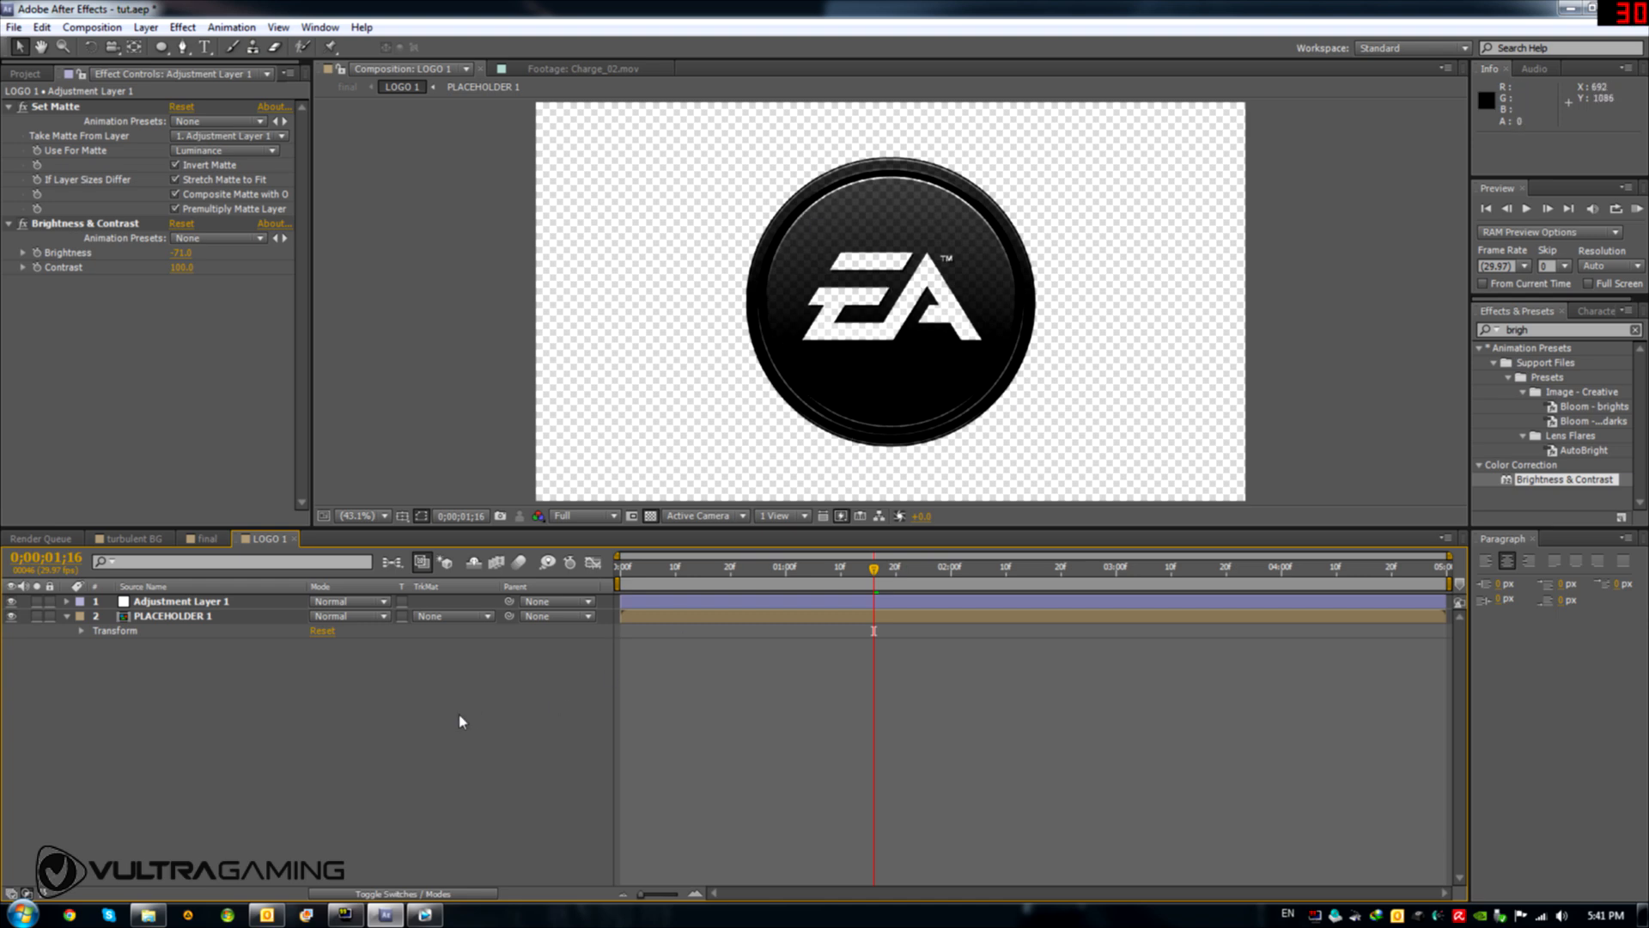
# Draw a centered circular mask on PLACEHOLDER 1 along the logo's inner disc edge and check it in the final composition
pyautogui.click(161, 46)
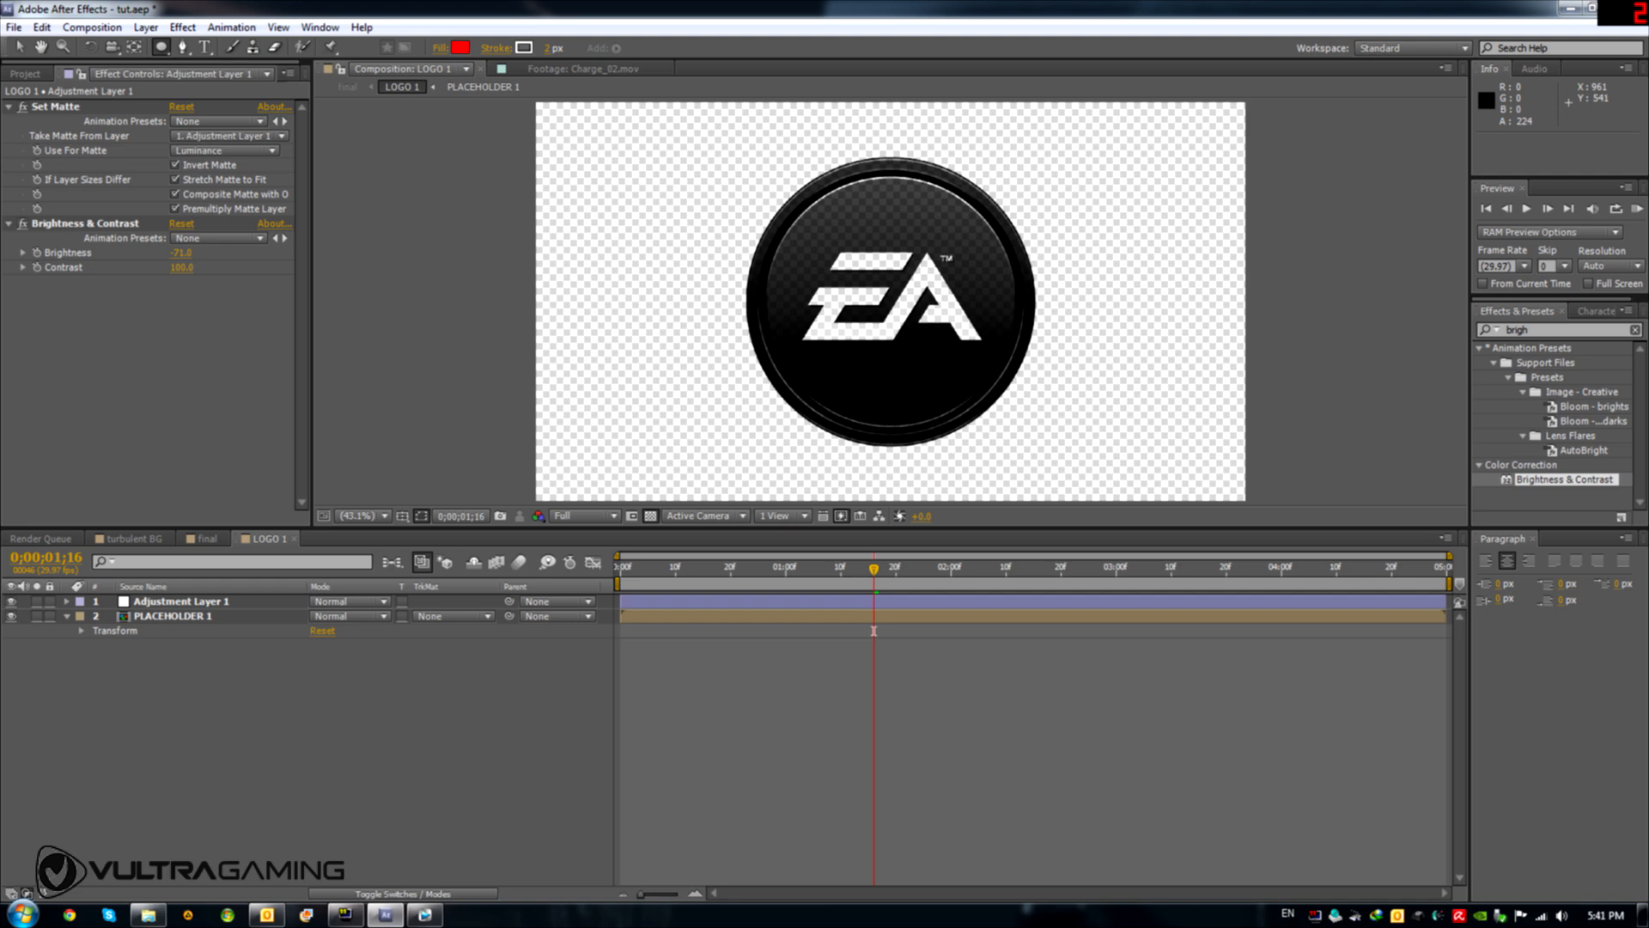
pyautogui.click(184, 617)
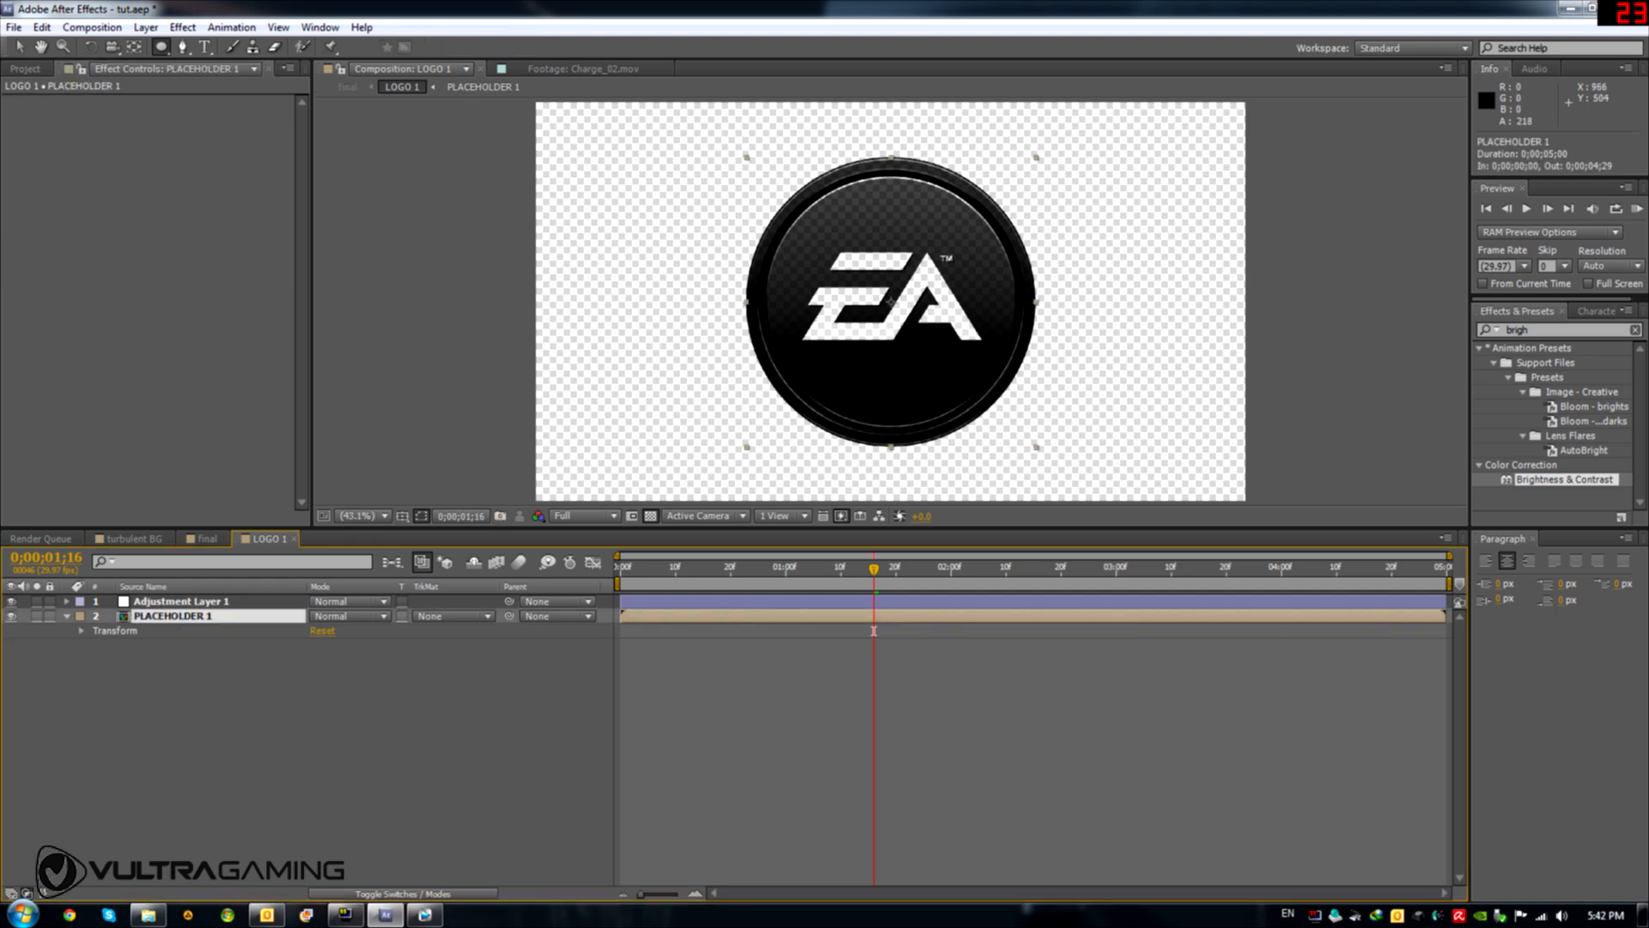
pyautogui.click(890, 301)
pyautogui.moveTo(890, 301); pyautogui.dragTo(1013, 425)
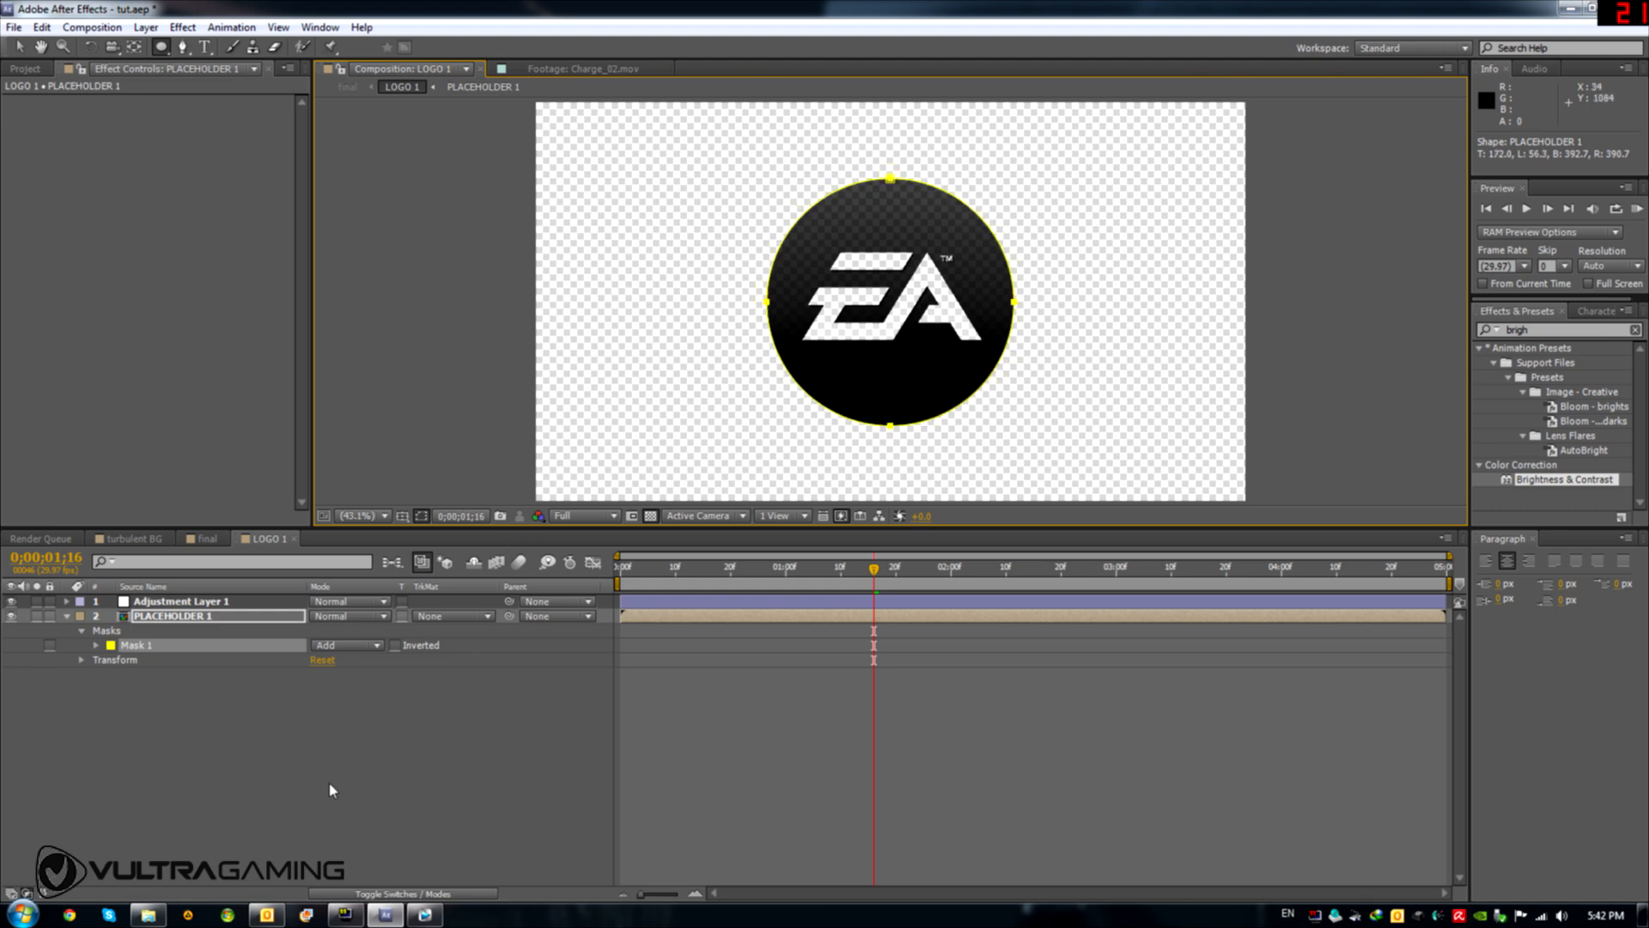
pyautogui.click(204, 539)
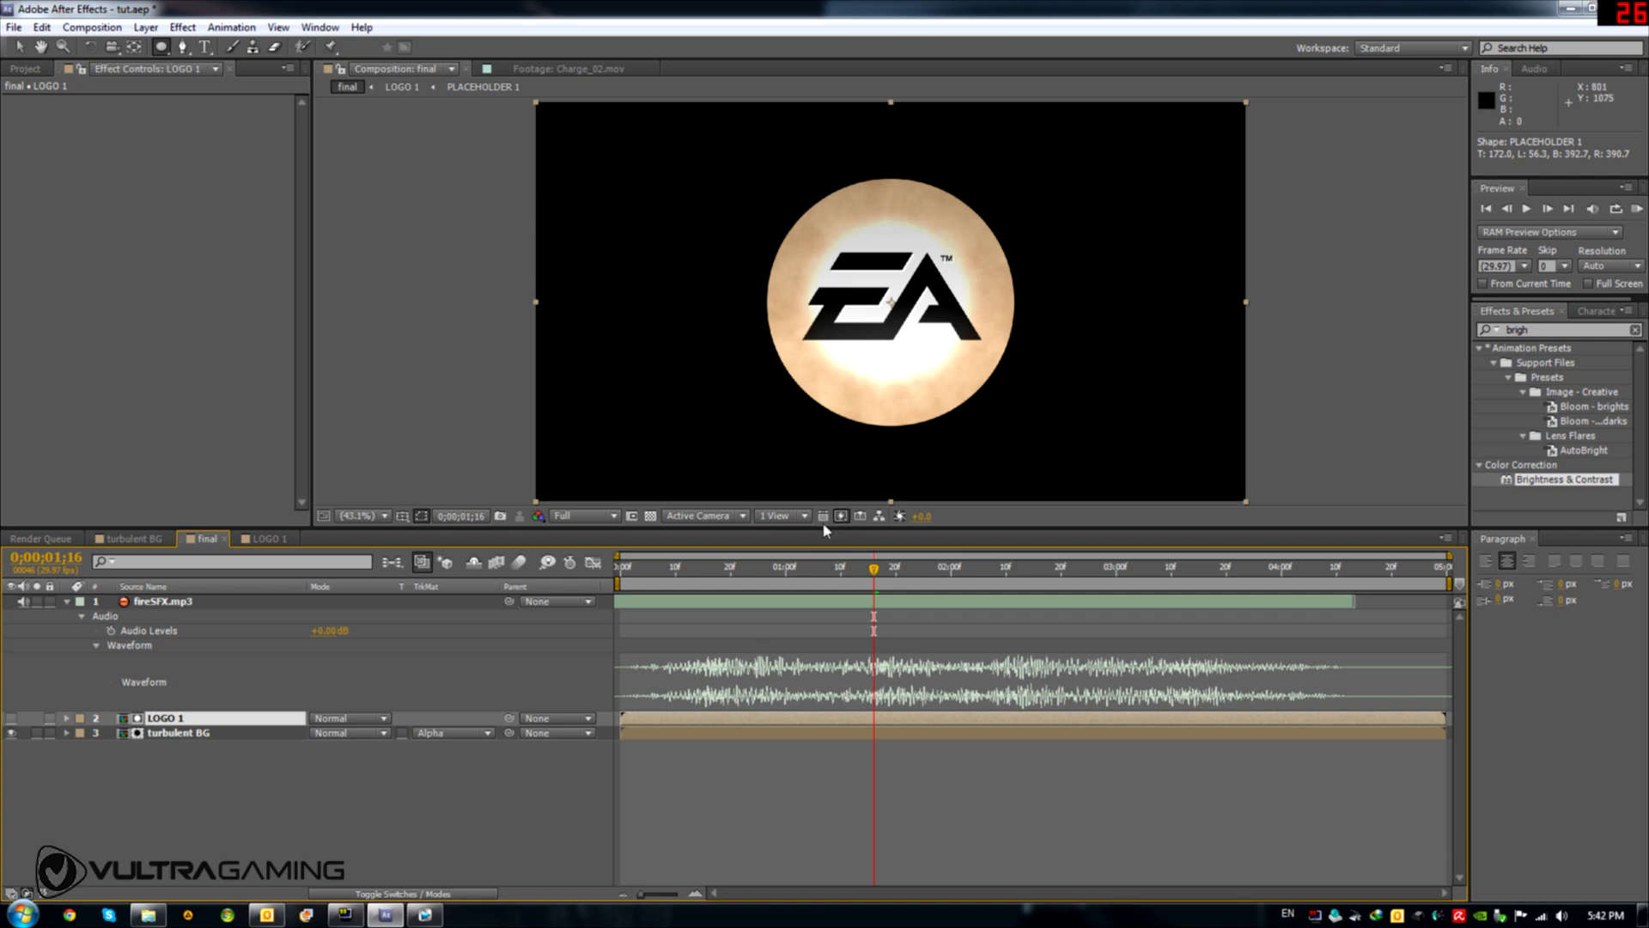
pyautogui.click(18, 46)
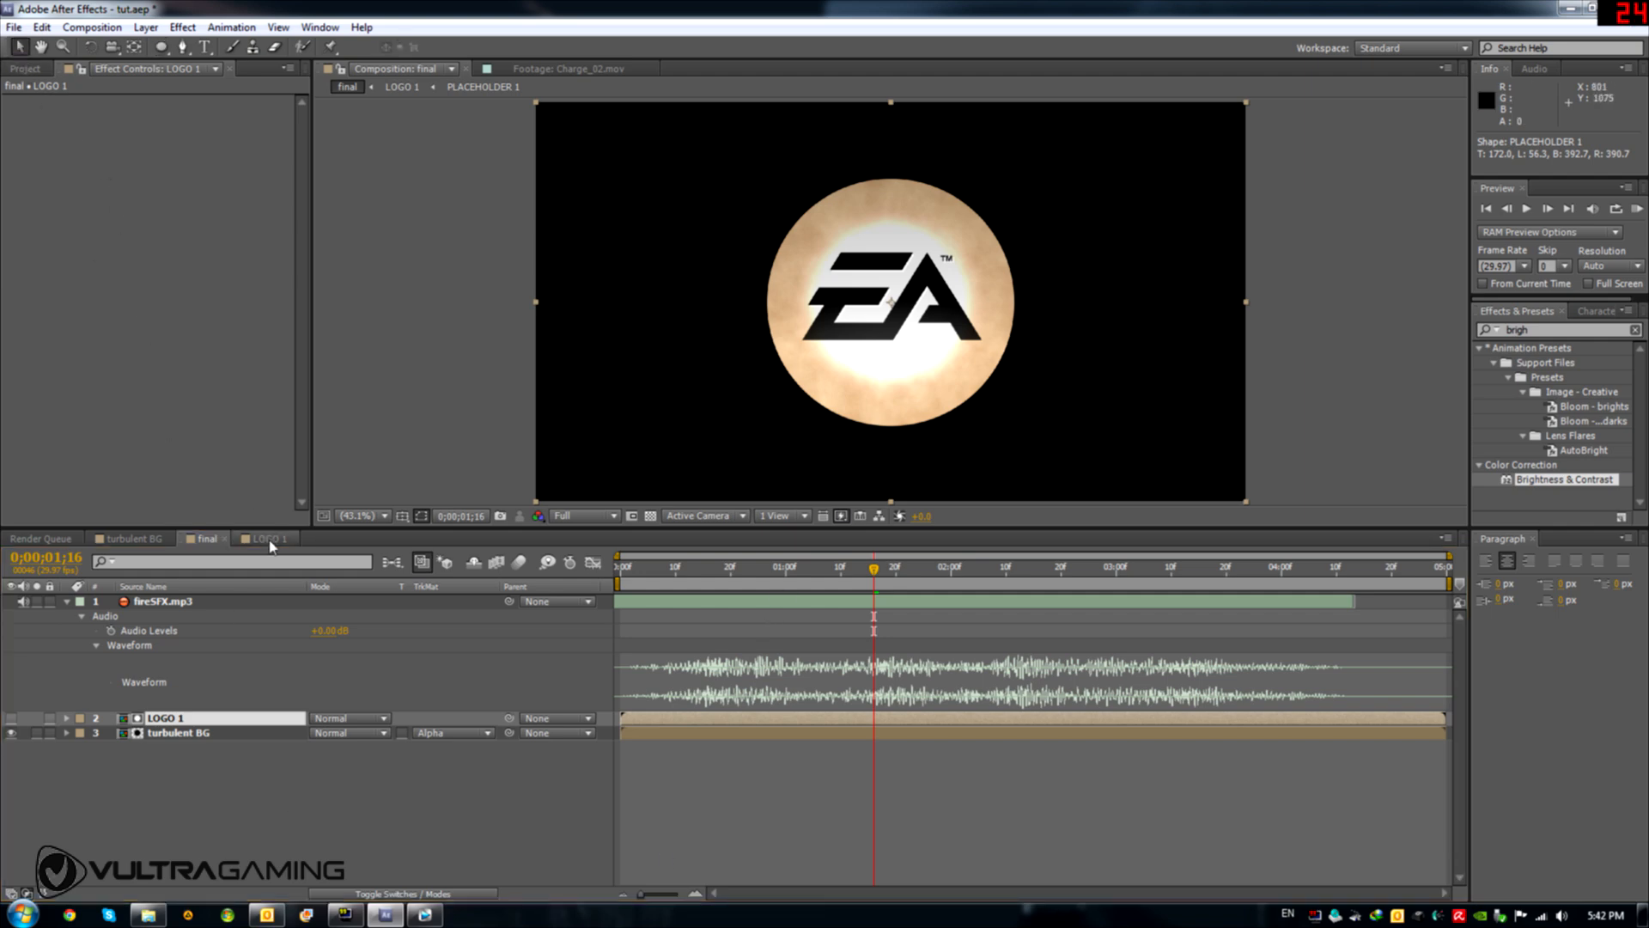
# Raise the lens flare layer's Flare Brightness in turbulent BG and fine-tune it against the logo in the final composition
pyautogui.click(107, 540)
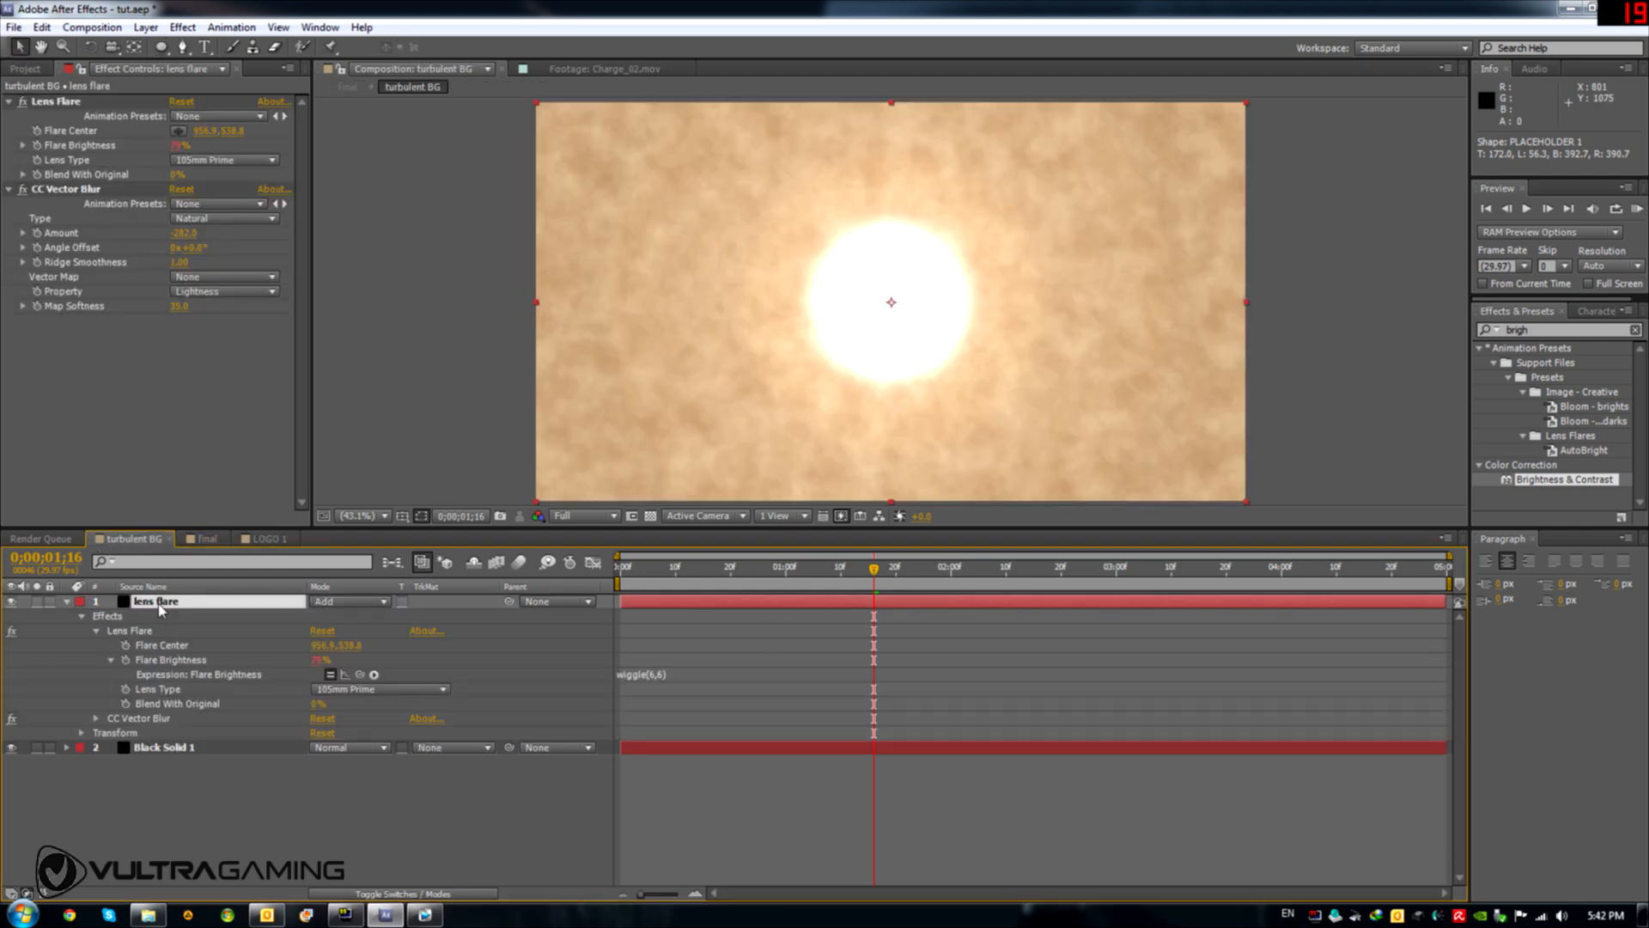
pyautogui.moveTo(178, 145); pyautogui.dragTo(203, 145)
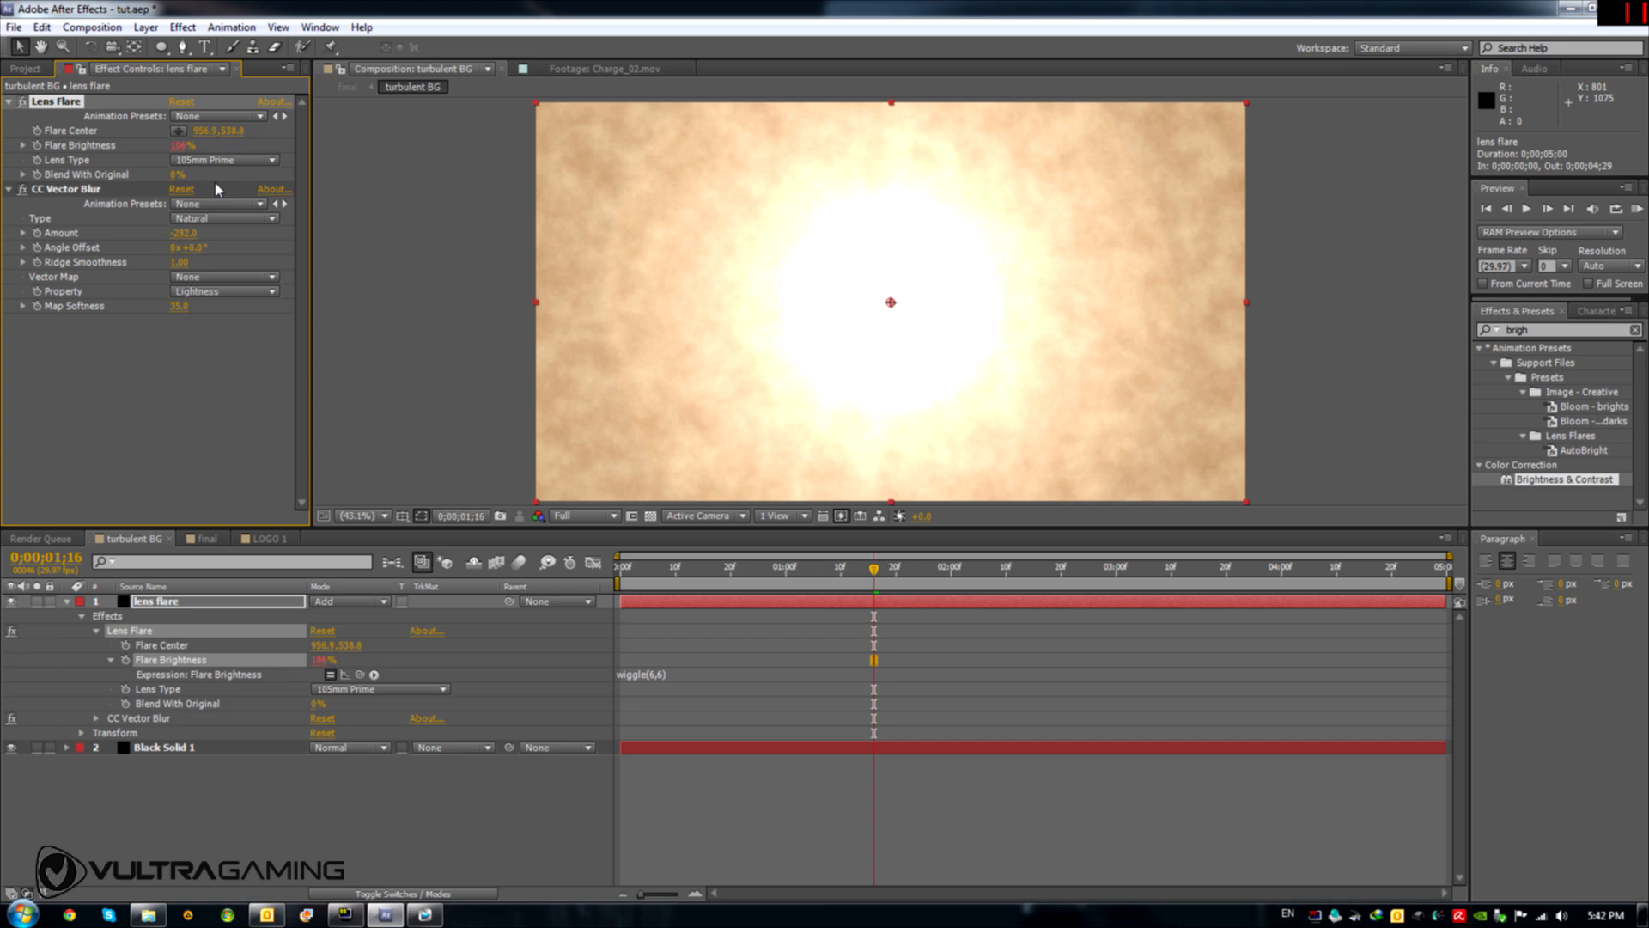
pyautogui.click(208, 539)
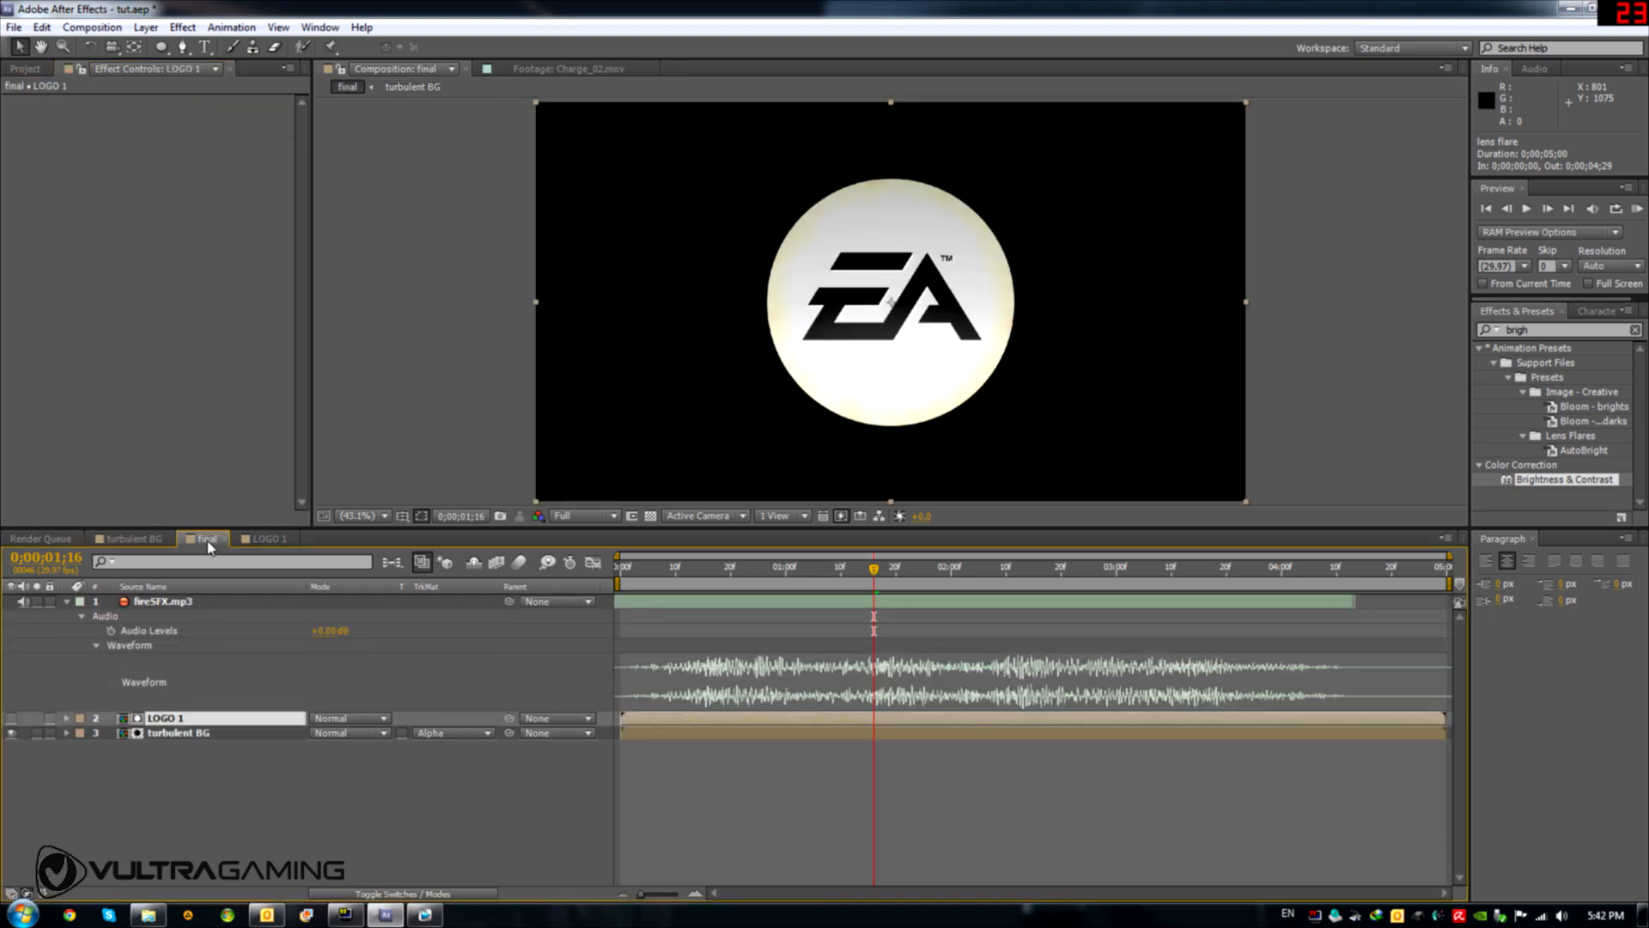
pyautogui.click(133, 539)
pyautogui.moveTo(184, 145); pyautogui.dragTo(184, 146)
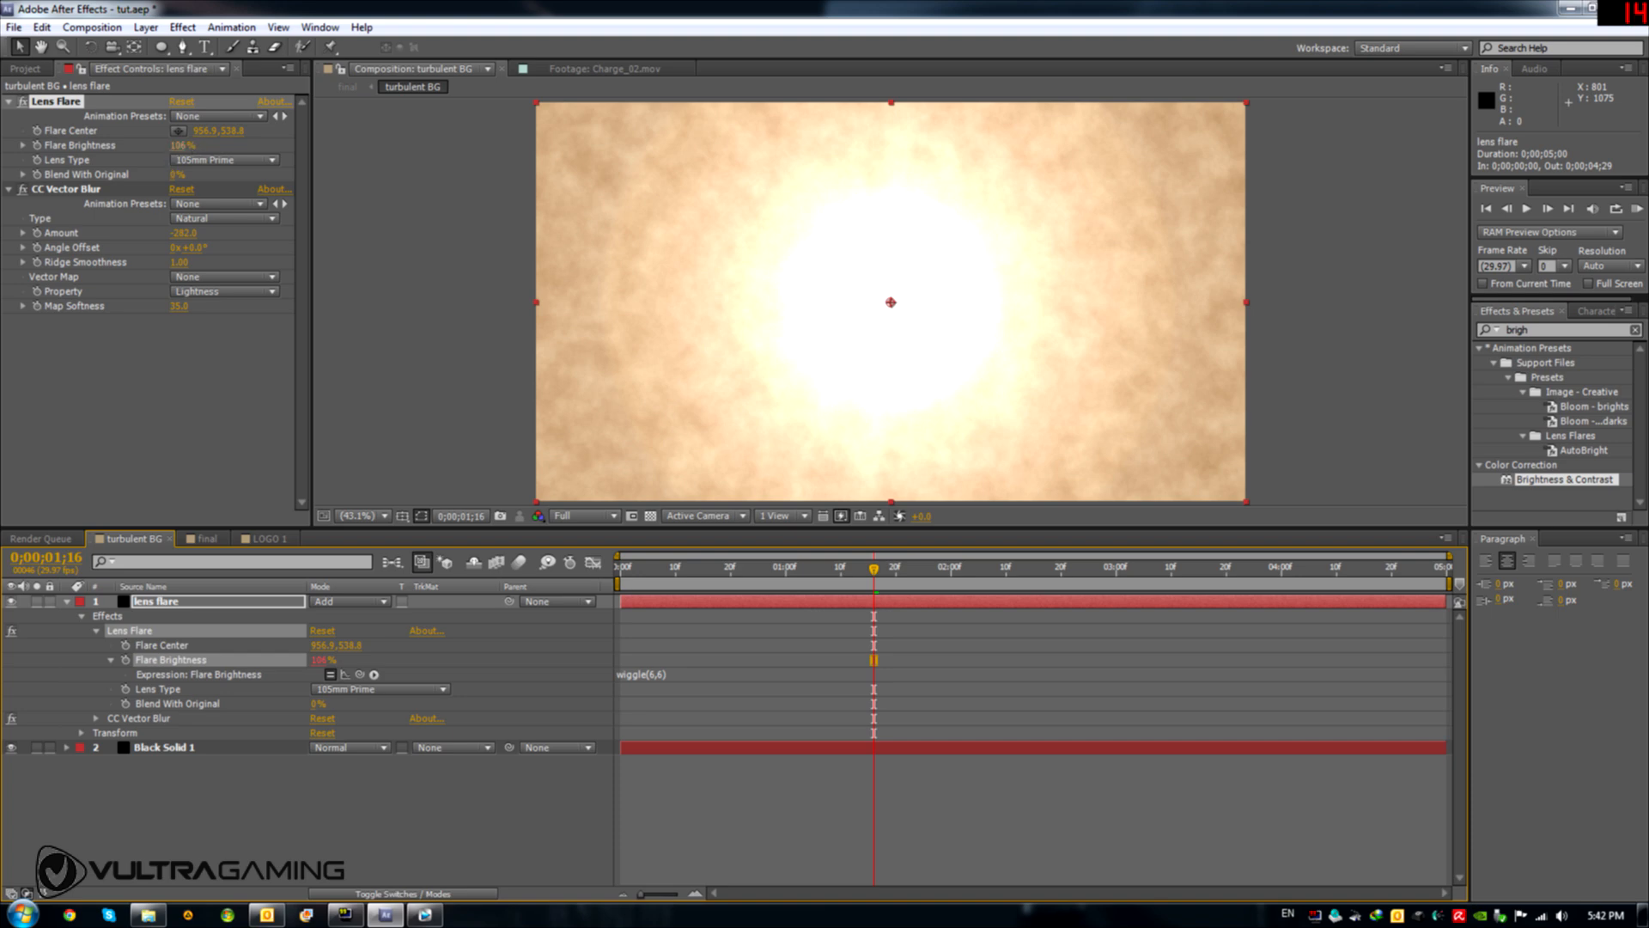
pyautogui.click(194, 540)
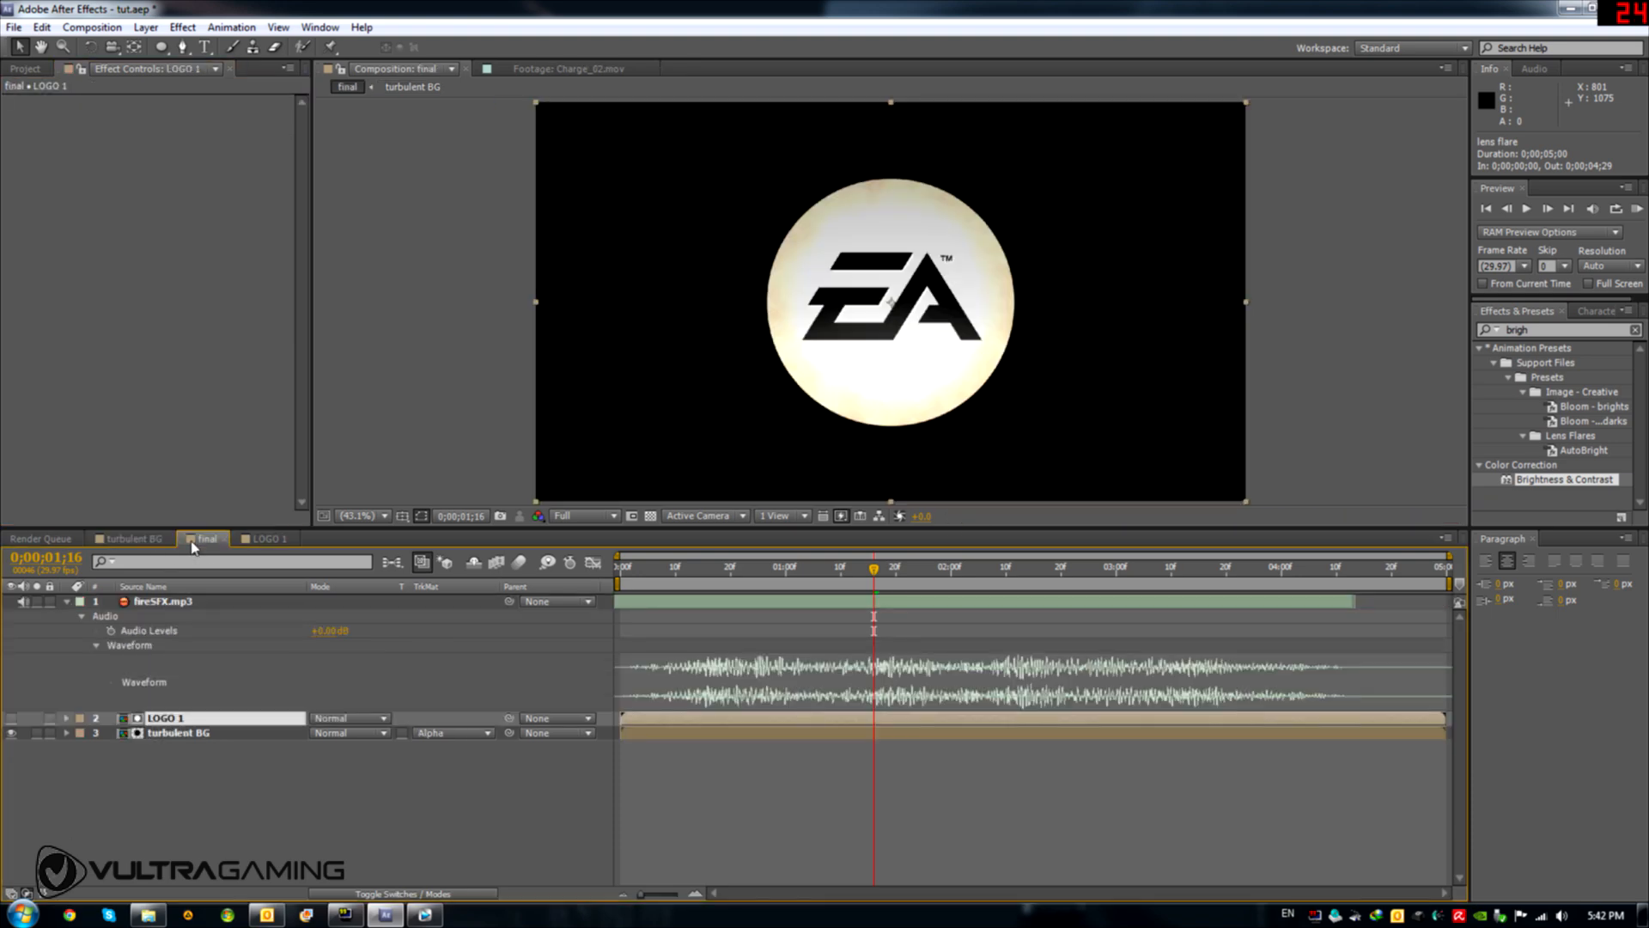
# Open the LOGO 1 composition, select its adjustment layer and bring up the project's footage list
pyautogui.click(266, 539)
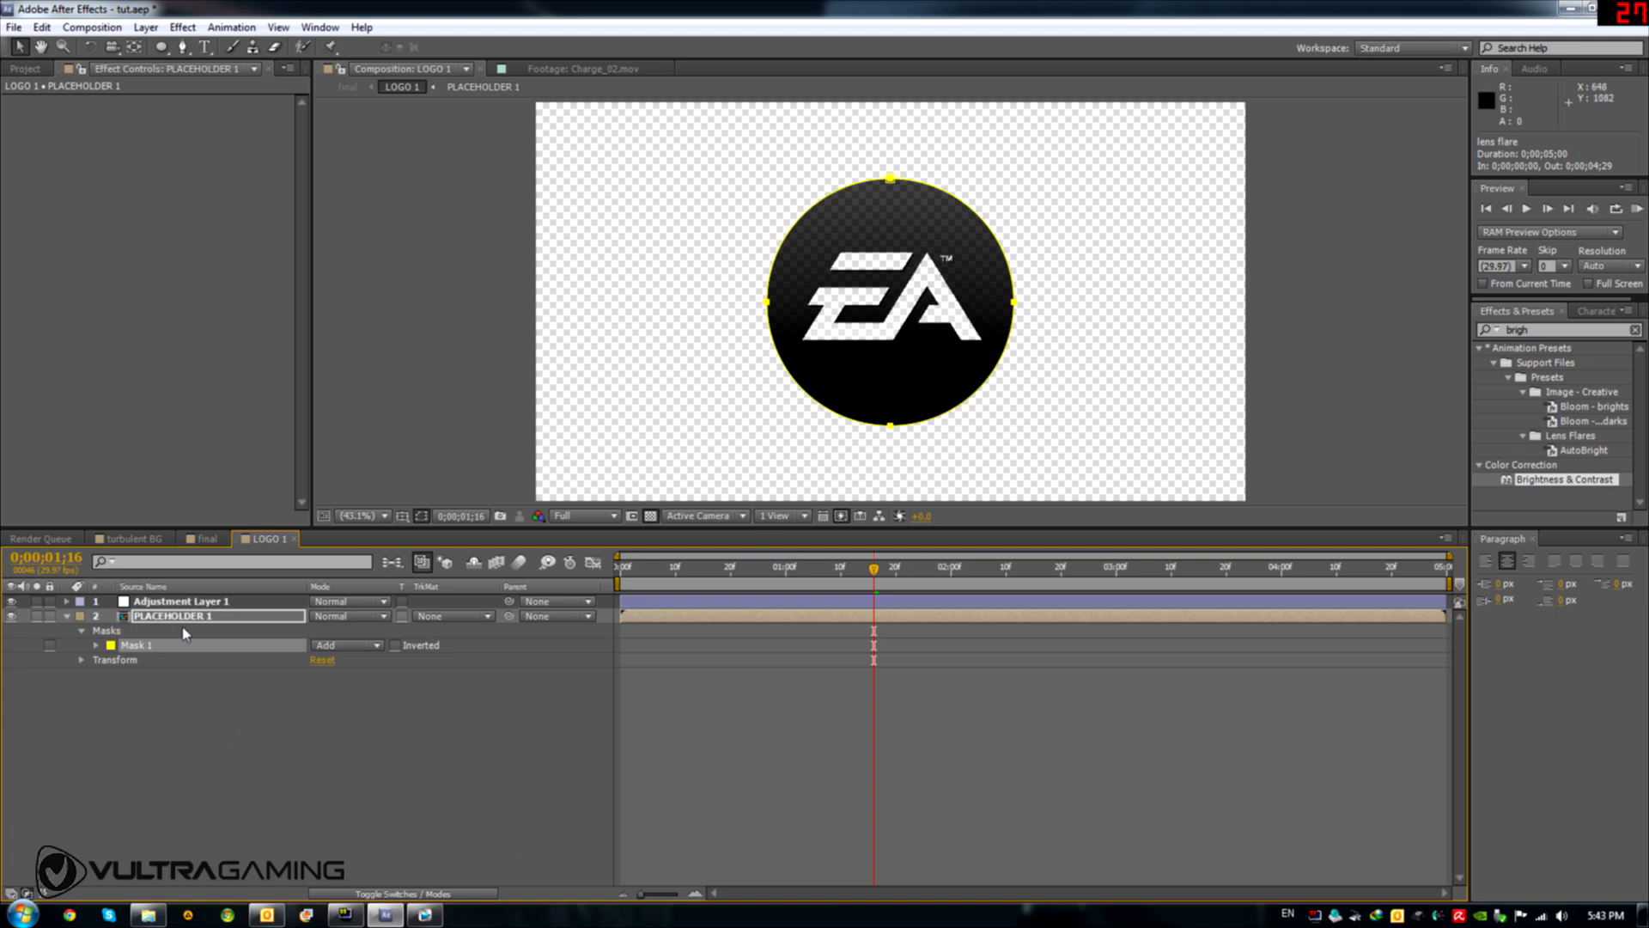
pyautogui.click(162, 603)
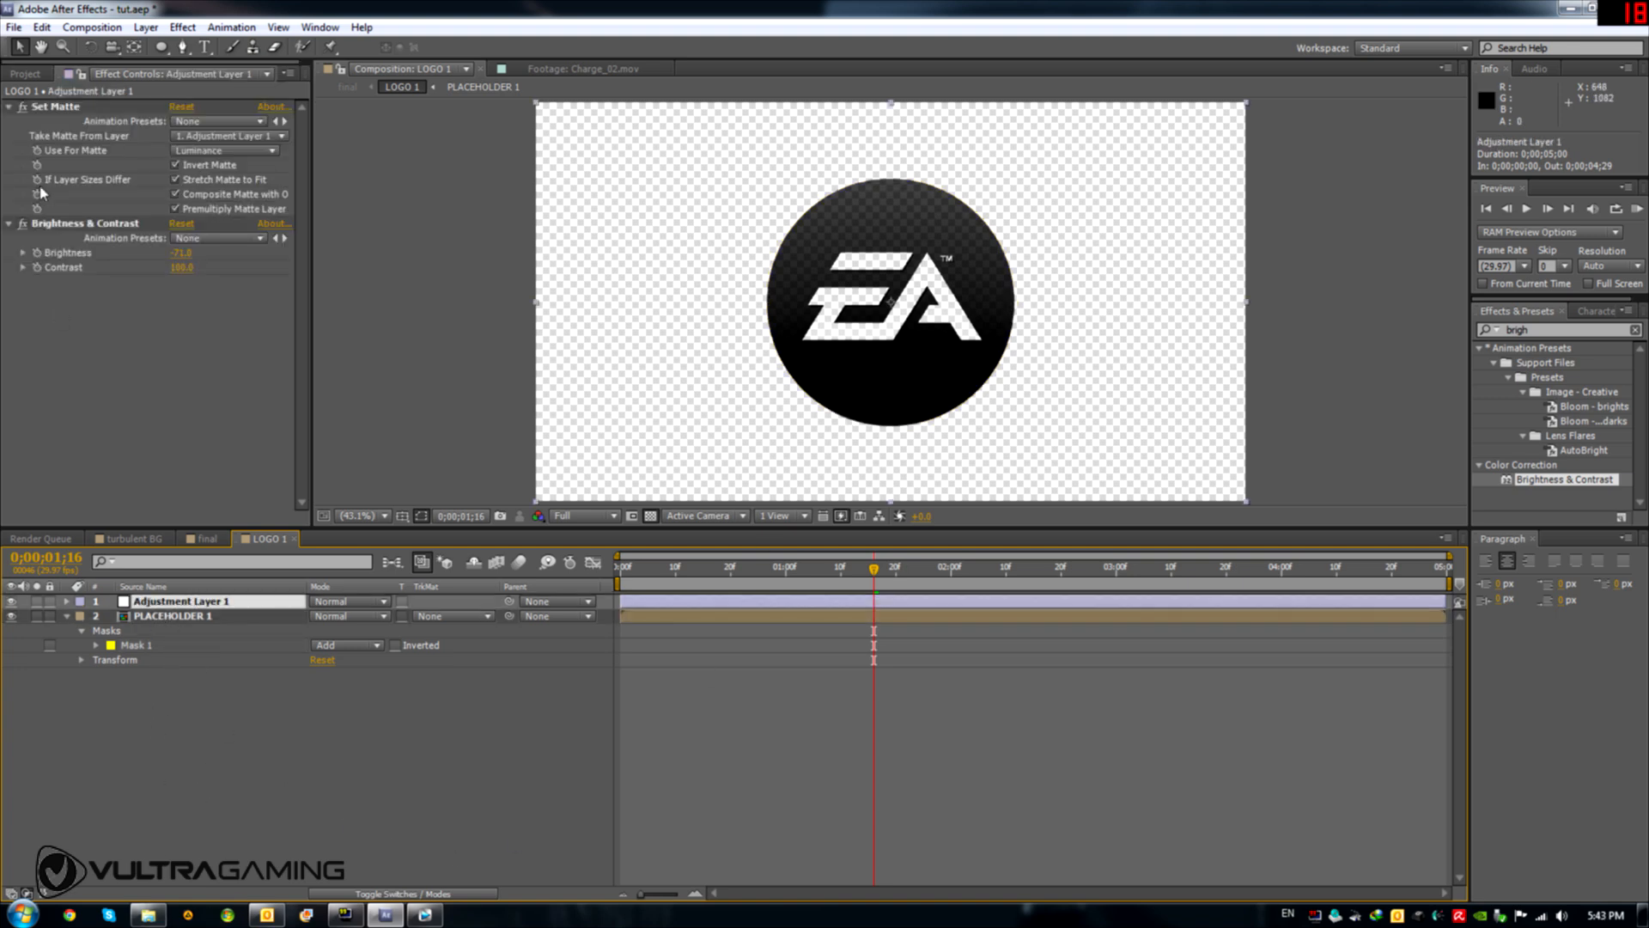
pyautogui.click(25, 69)
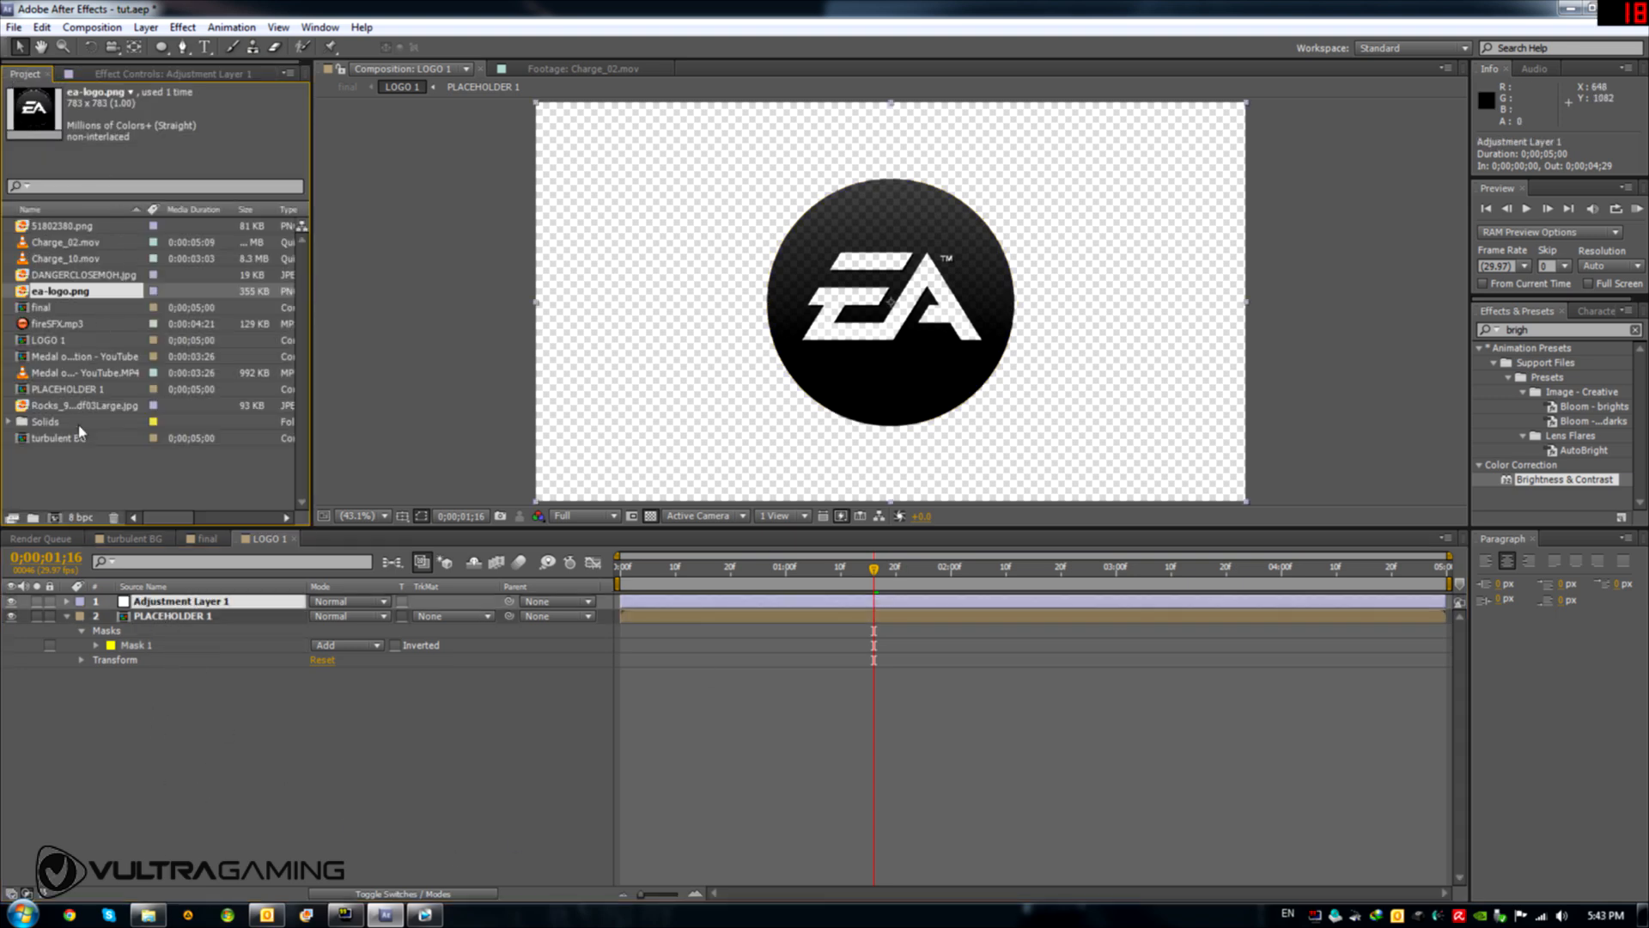
pyautogui.click(58, 245)
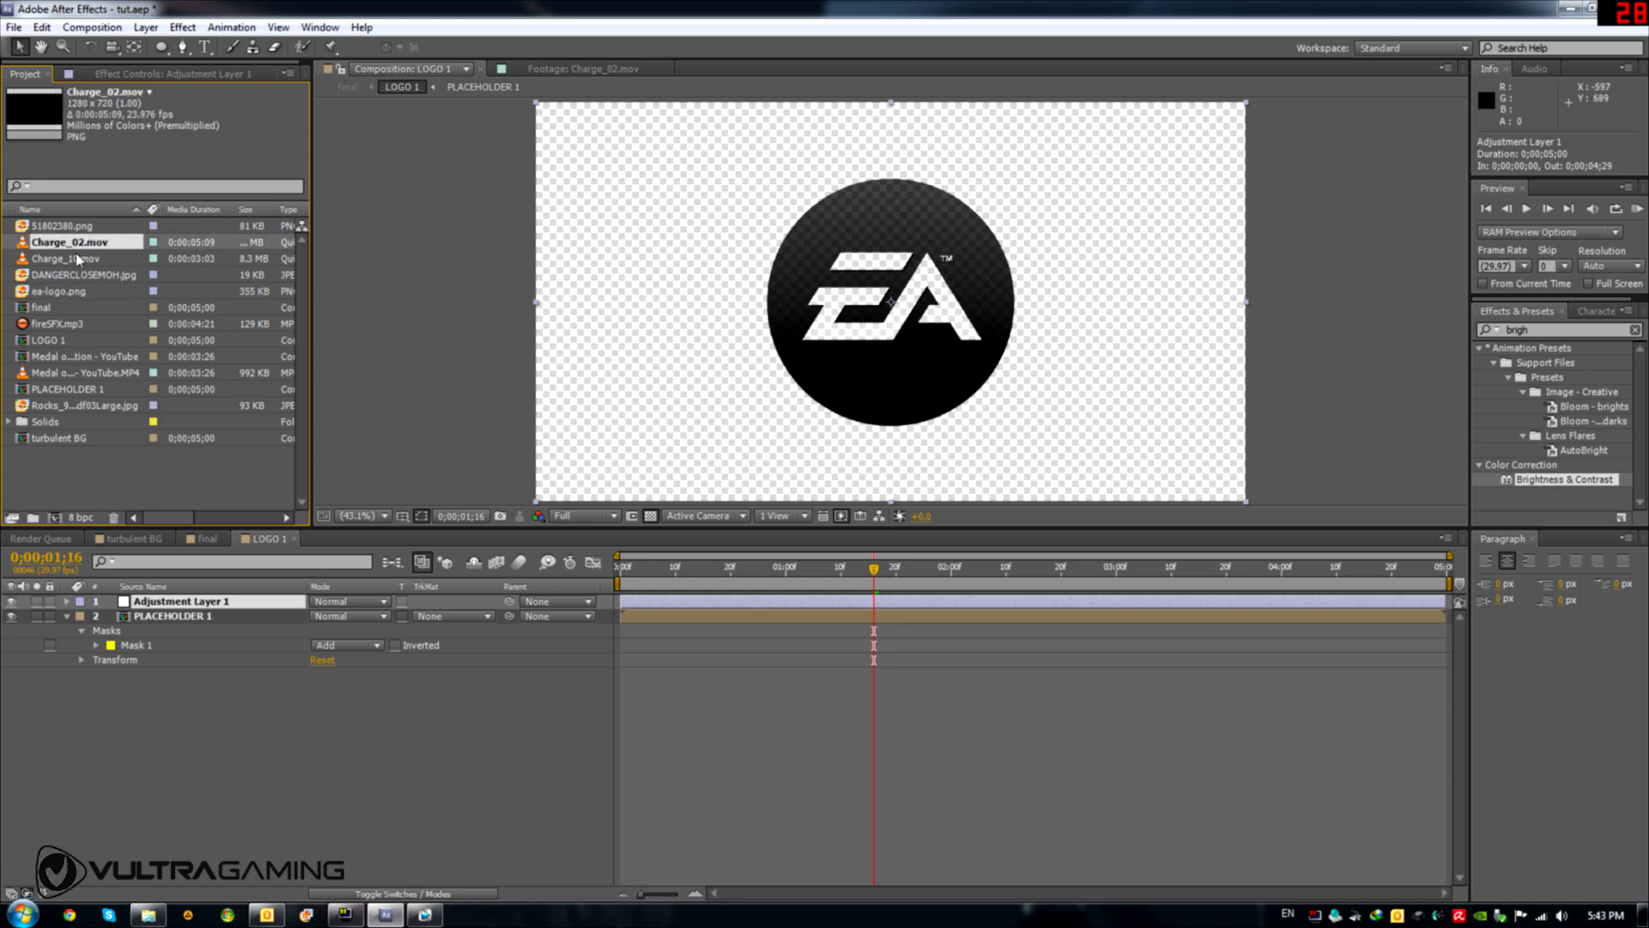
pyautogui.moveTo(77, 243); pyautogui.dragTo(216, 601)
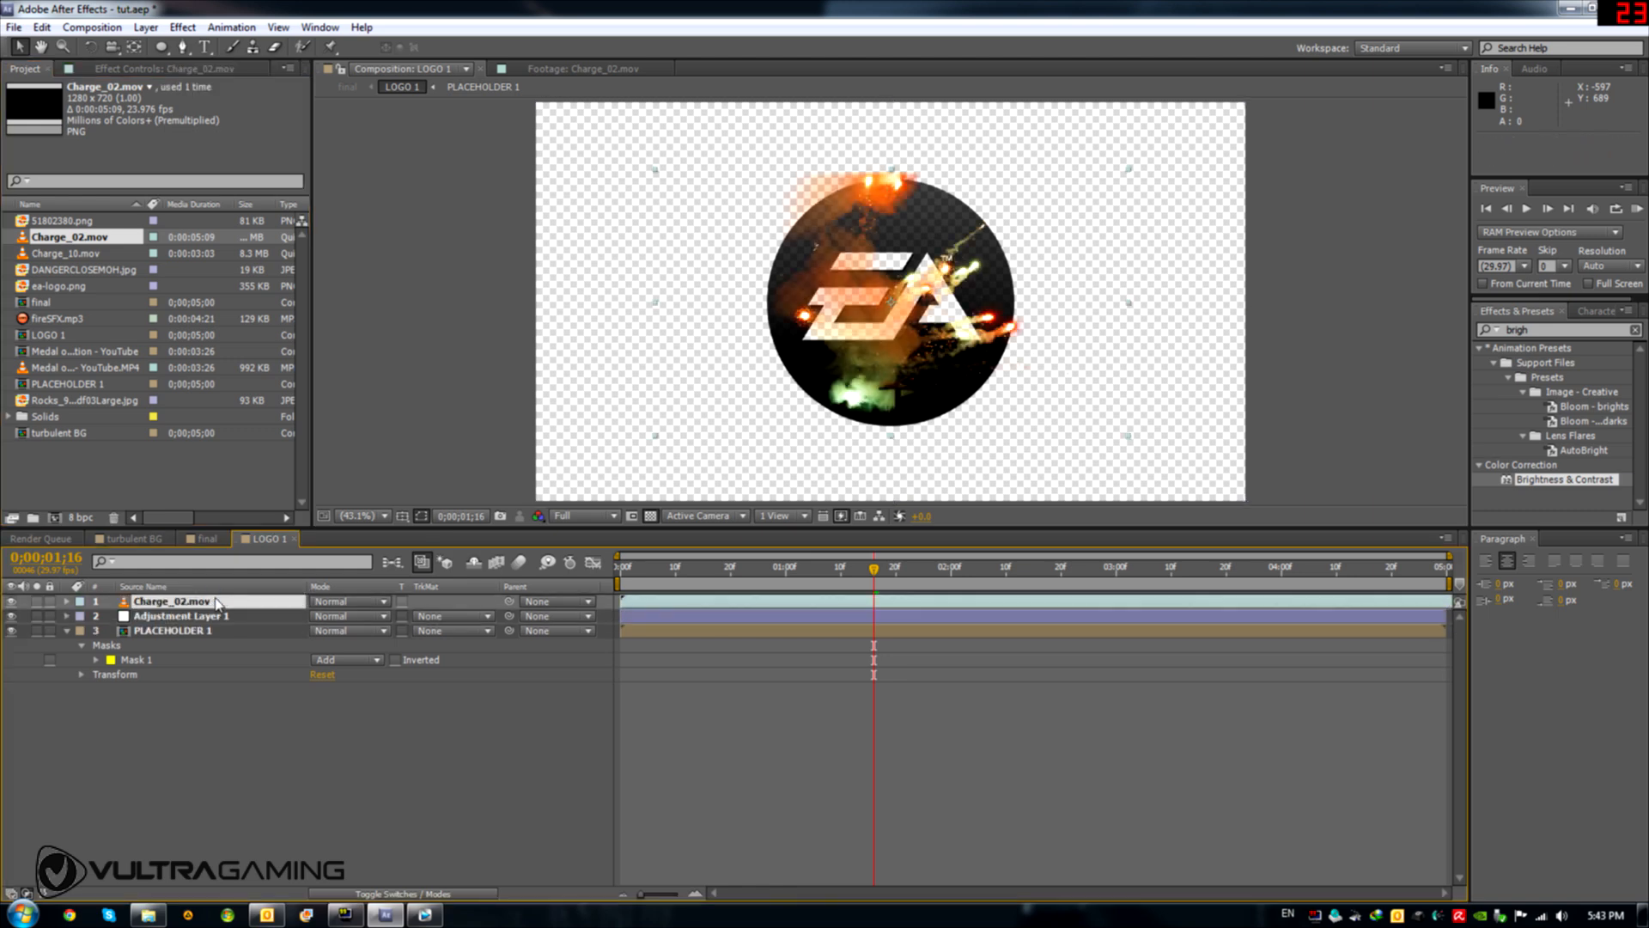
pyautogui.click(210, 601)
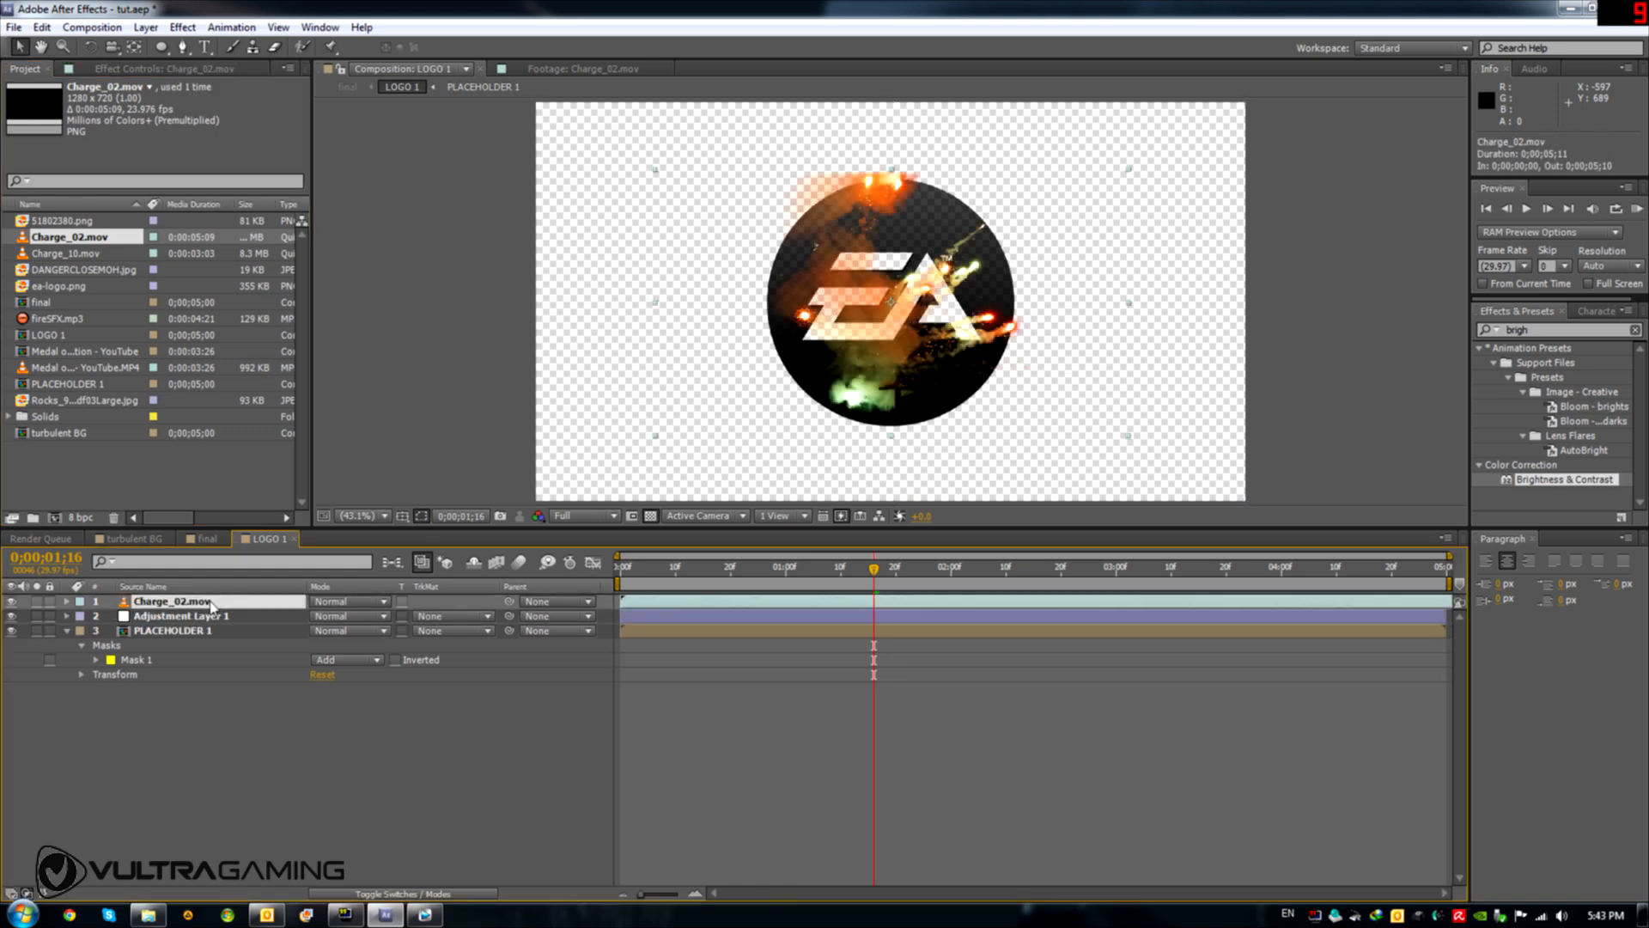
pyautogui.press('Delete')
# Add Charge_10.mov as the uppermost layer of LOGO 1 and scale it to 330%
pyautogui.click(73, 257)
pyautogui.moveTo(73, 266); pyautogui.dragTo(207, 603)
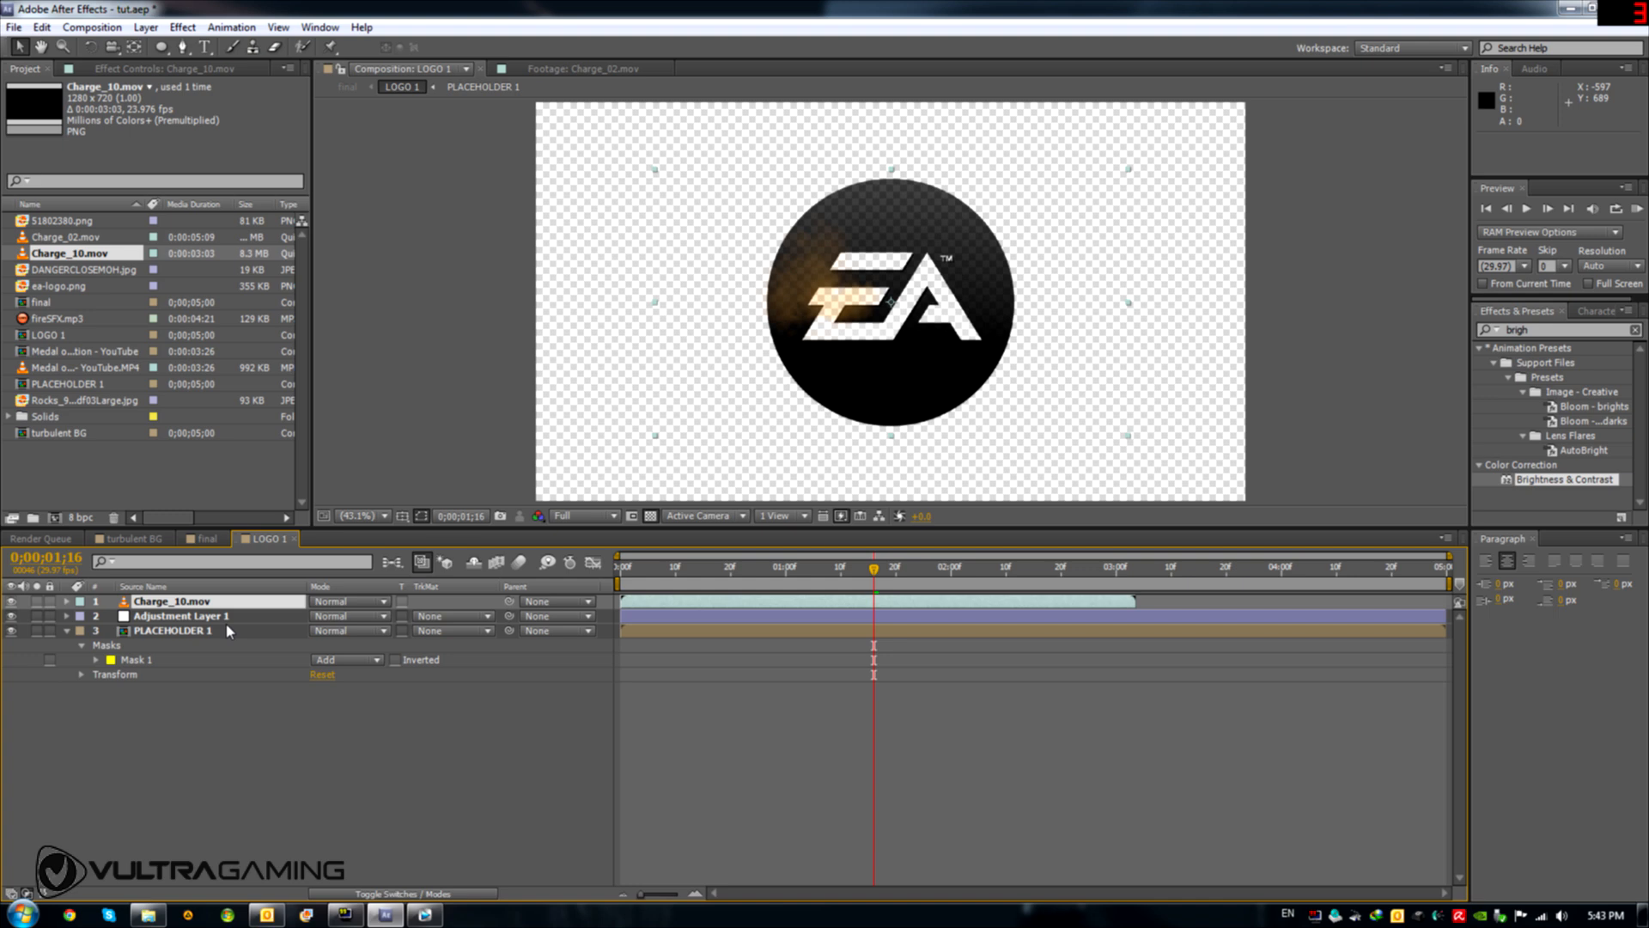
pyautogui.press('s')
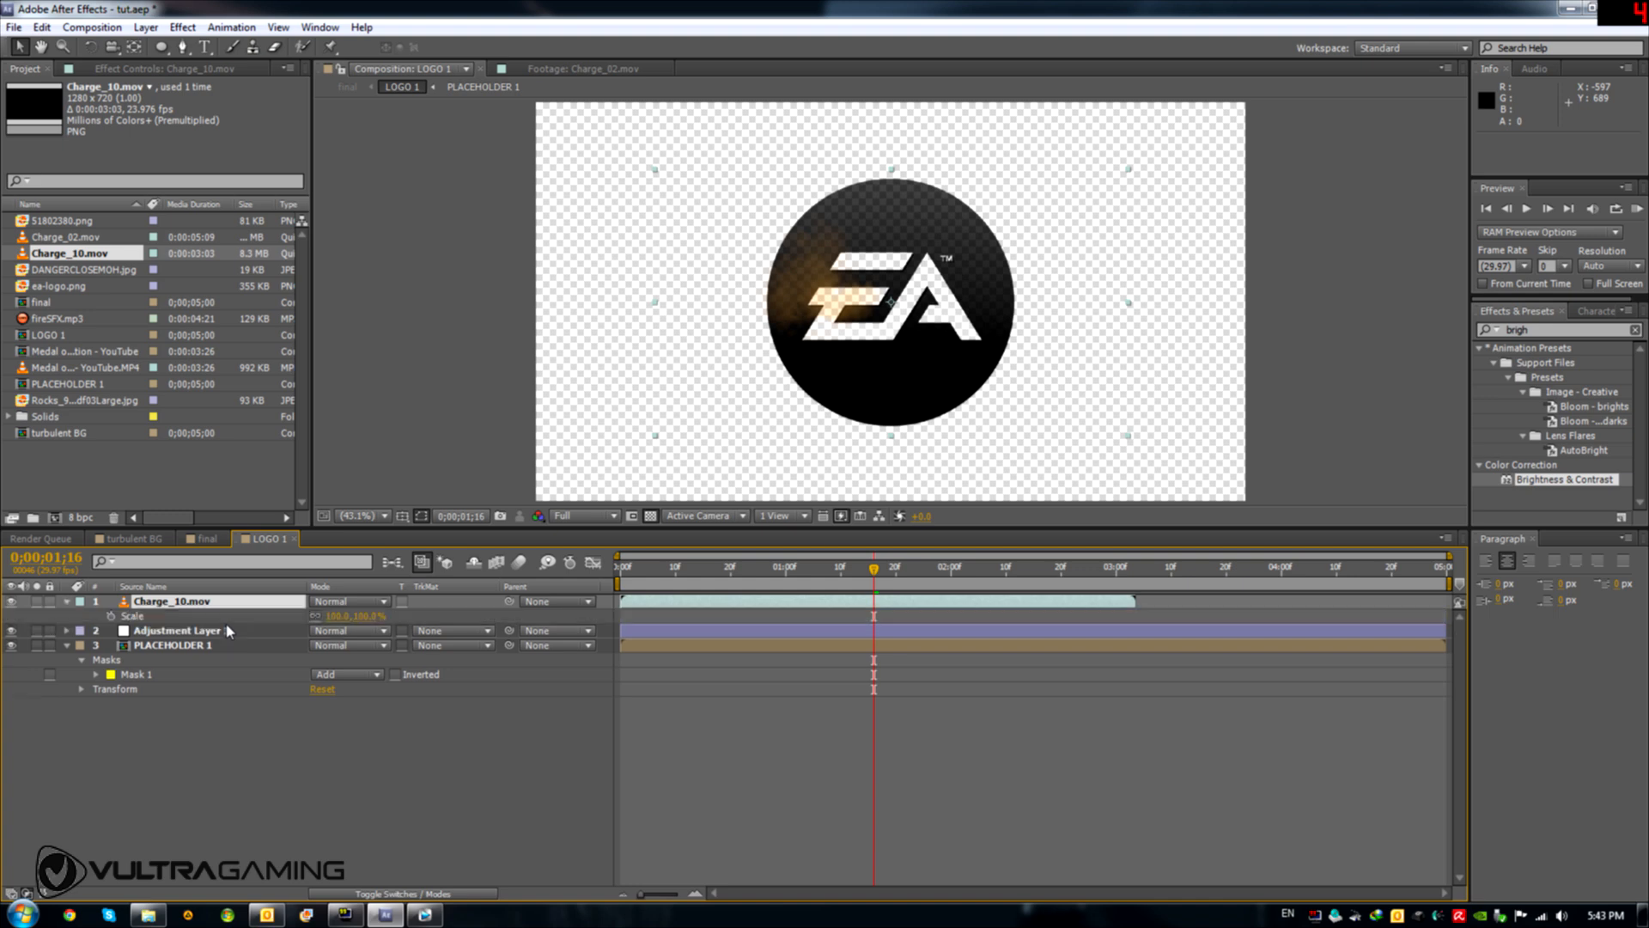
pyautogui.click(339, 616)
pyautogui.click(405, 848)
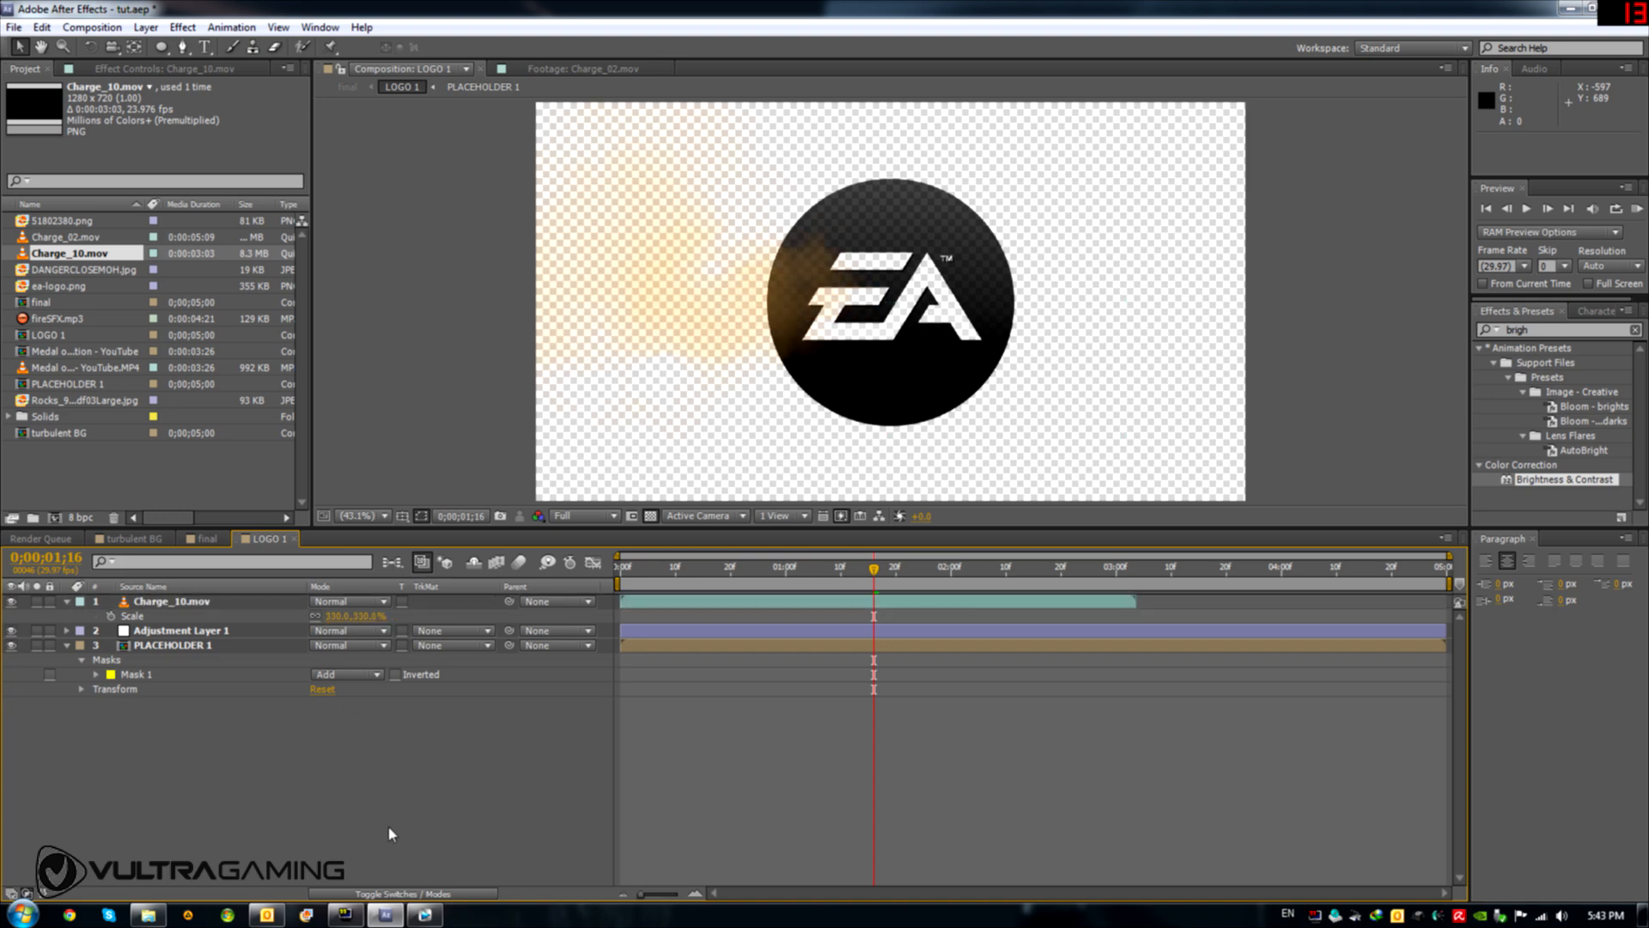
# Go to frame 4 and rotate the Charge_10.mov layer to 45°
pyautogui.click(146, 602)
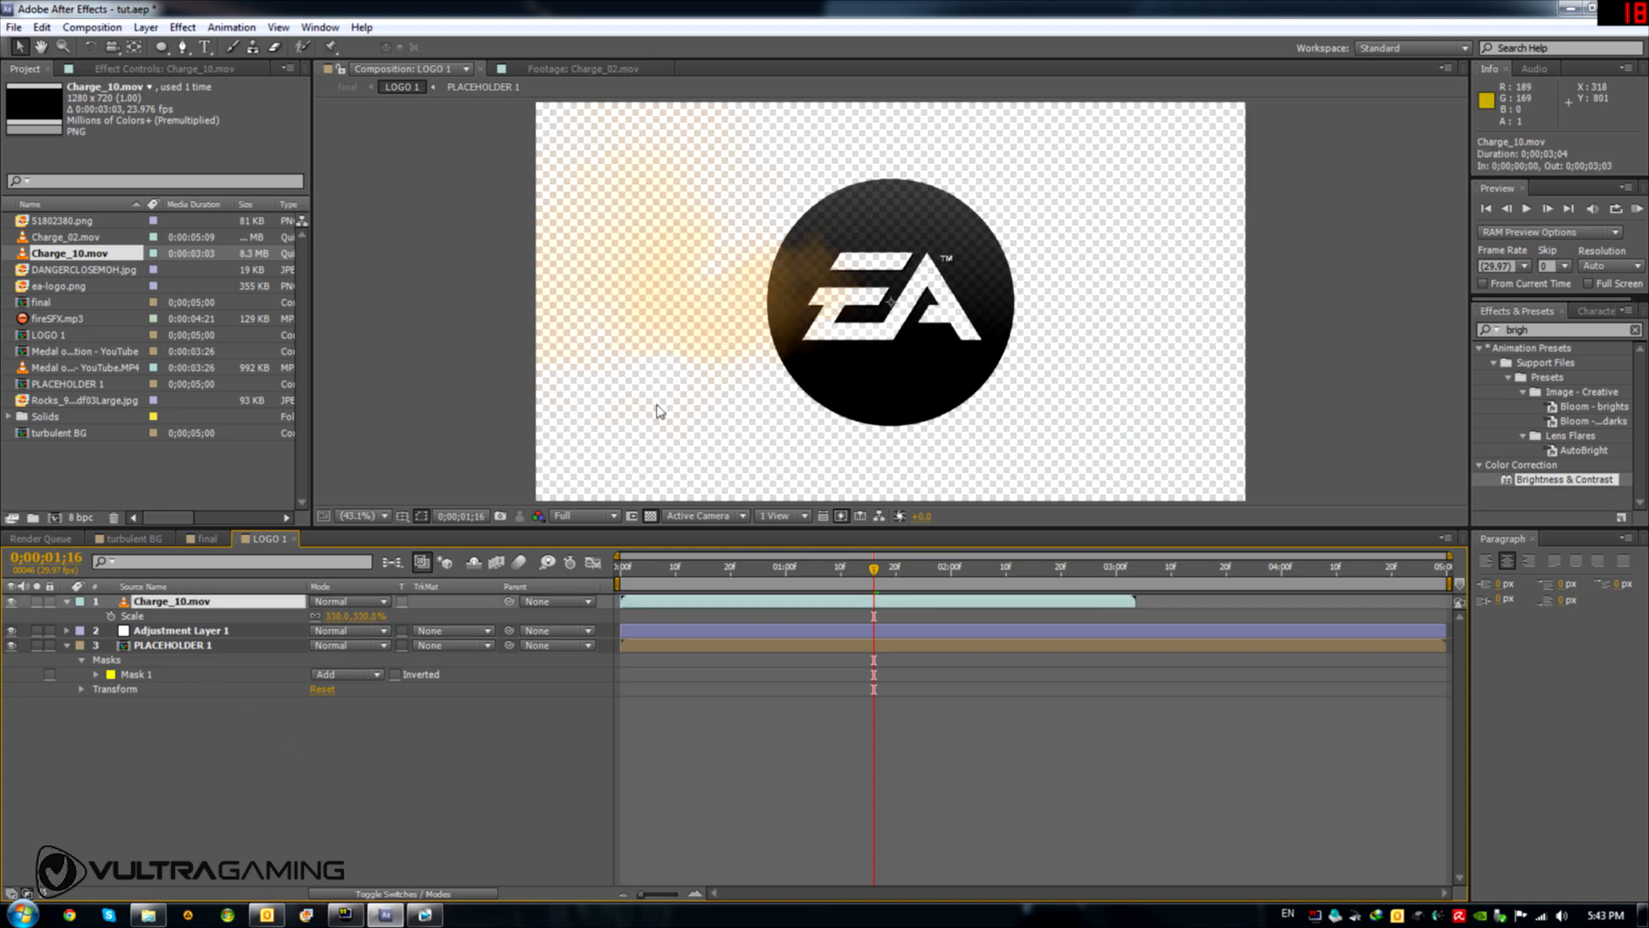
pyautogui.moveTo(691, 574); pyautogui.dragTo(643, 574)
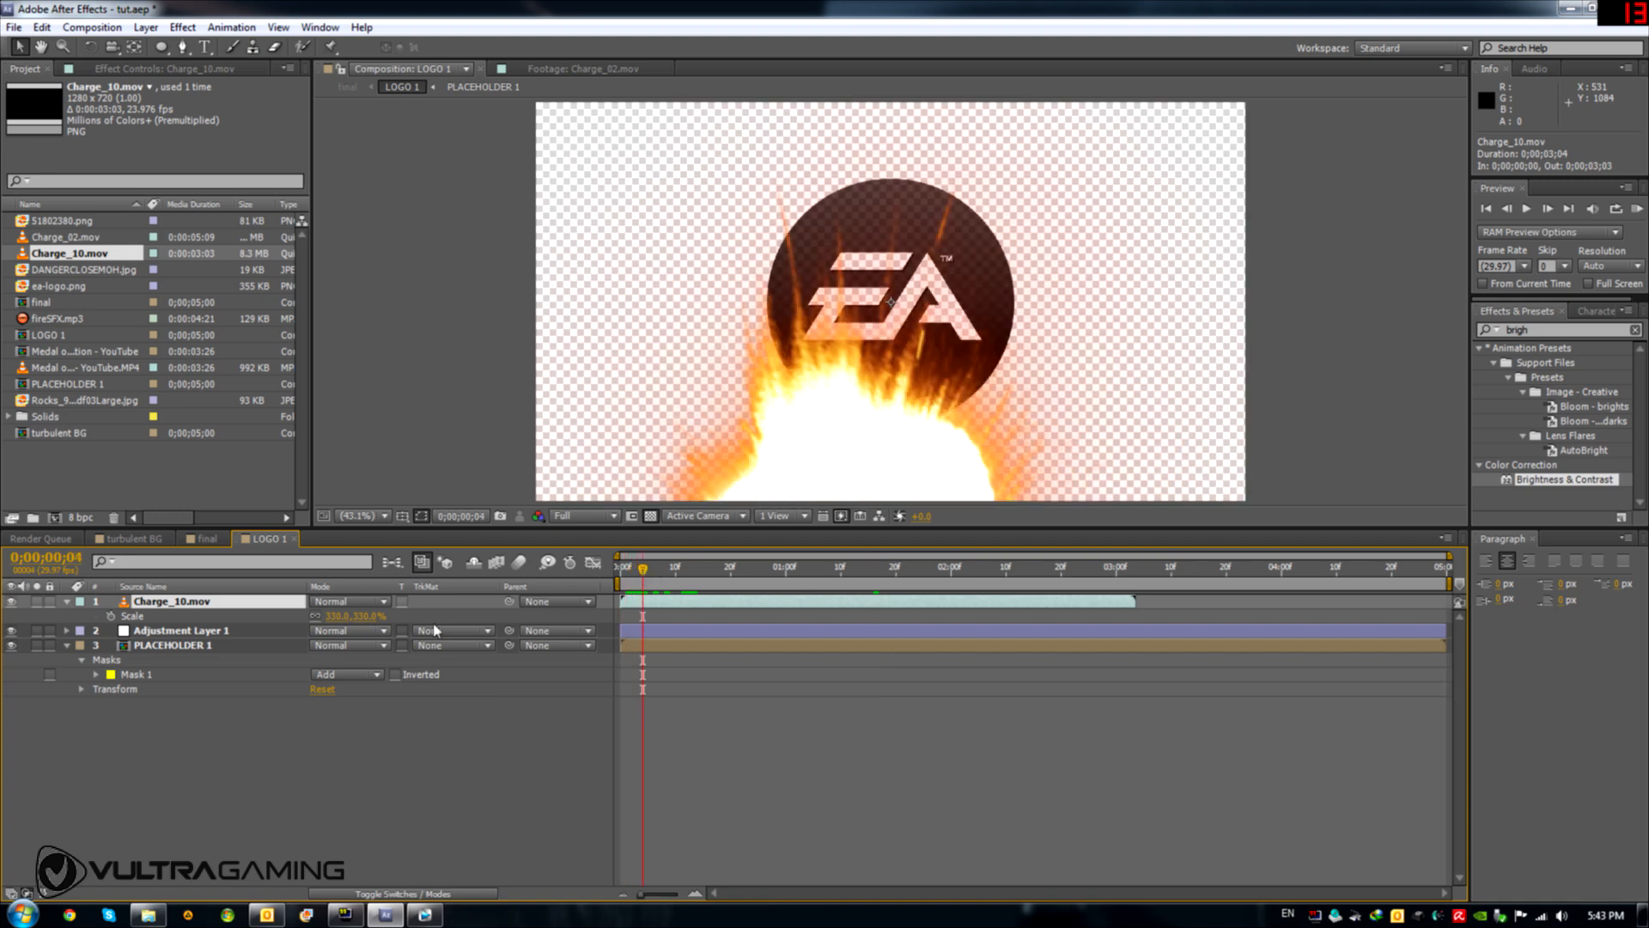
pyautogui.press('r')
pyautogui.scroll(-2, 607, 405)
pyautogui.scroll(-1, 608, 404)
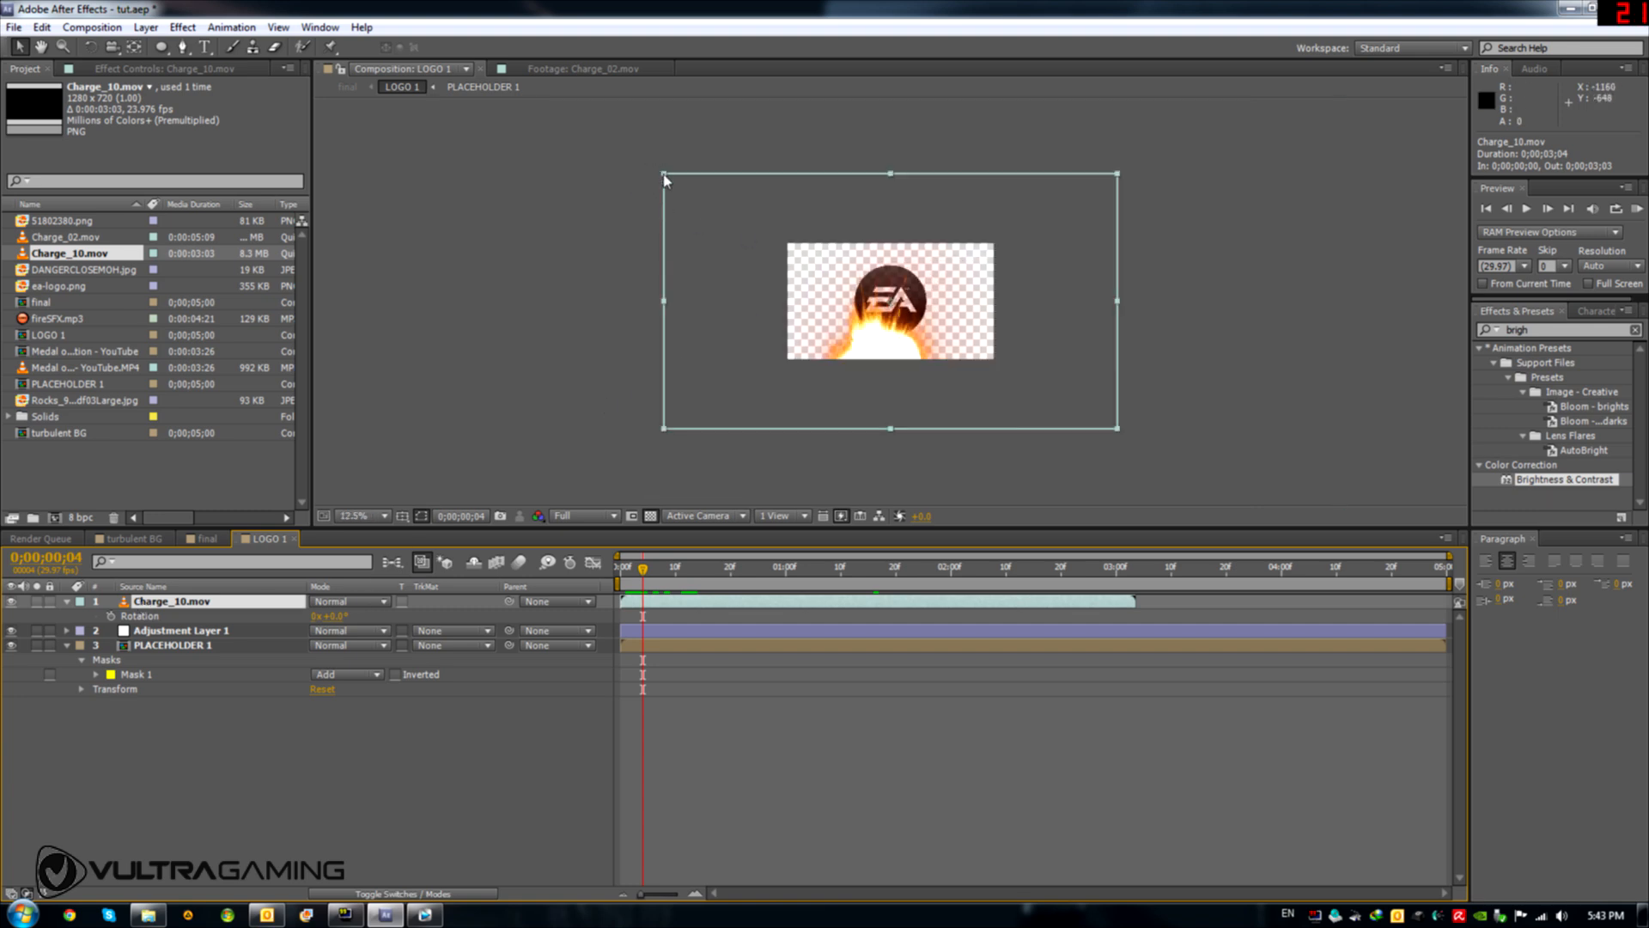
pyautogui.moveTo(341, 616); pyautogui.dragTo(379, 616)
# Move the rotated explosion up over the logo disc, to a position of about 1306, 298
pyautogui.moveTo(851, 391); pyautogui.dragTo(885, 368)
pyautogui.press('.')
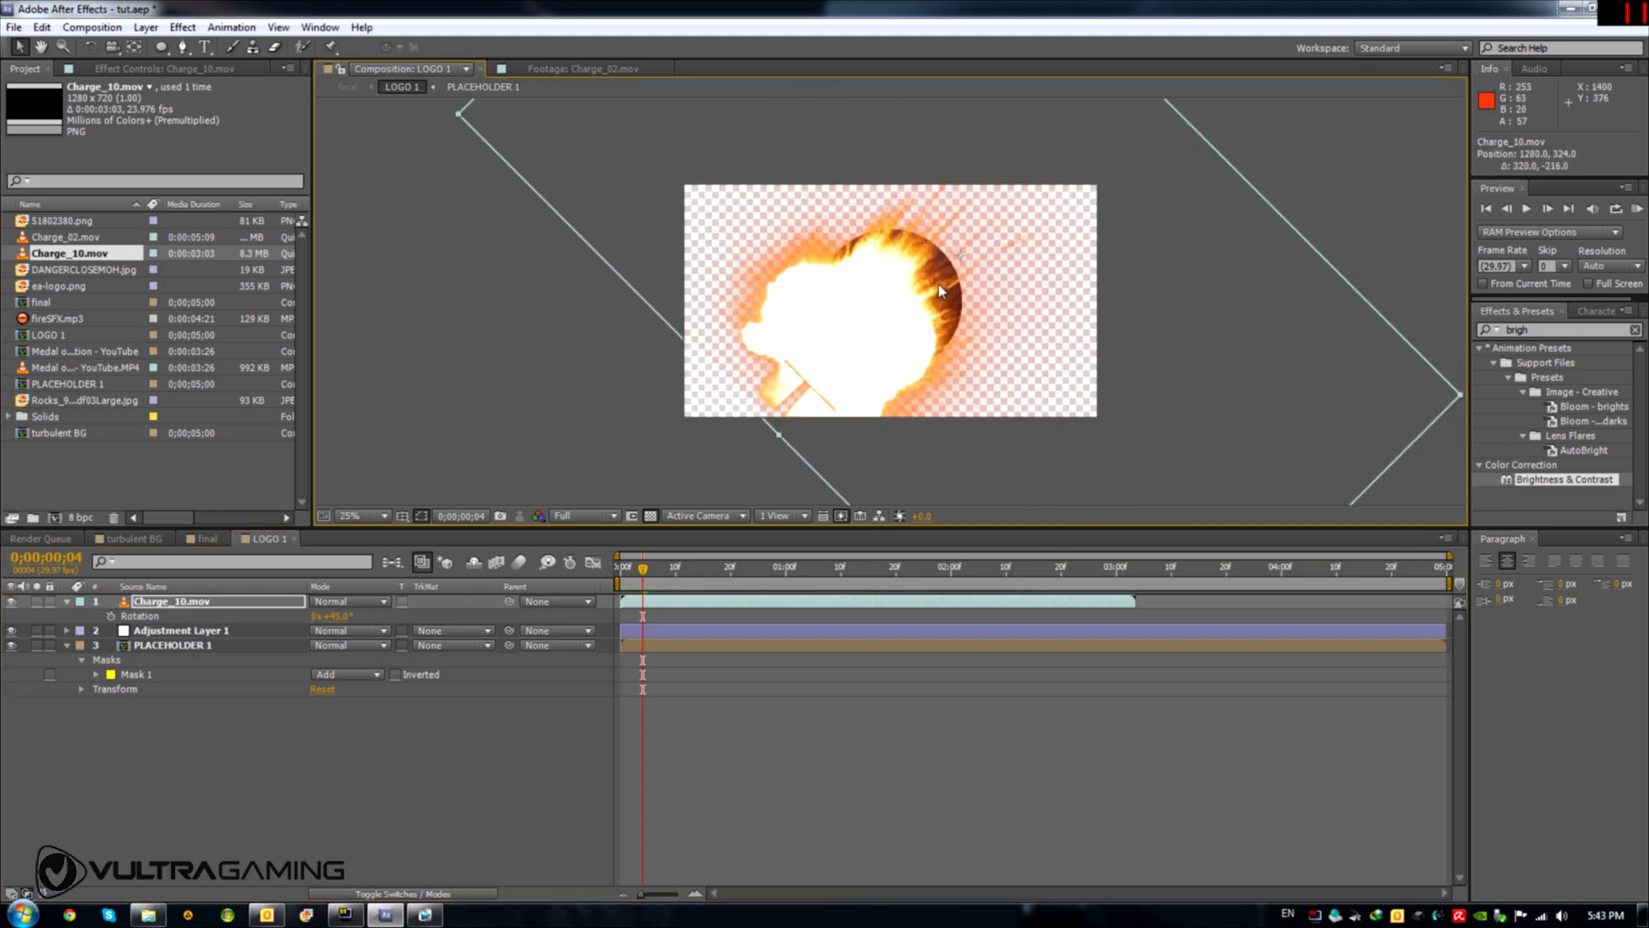
pyautogui.press('.')
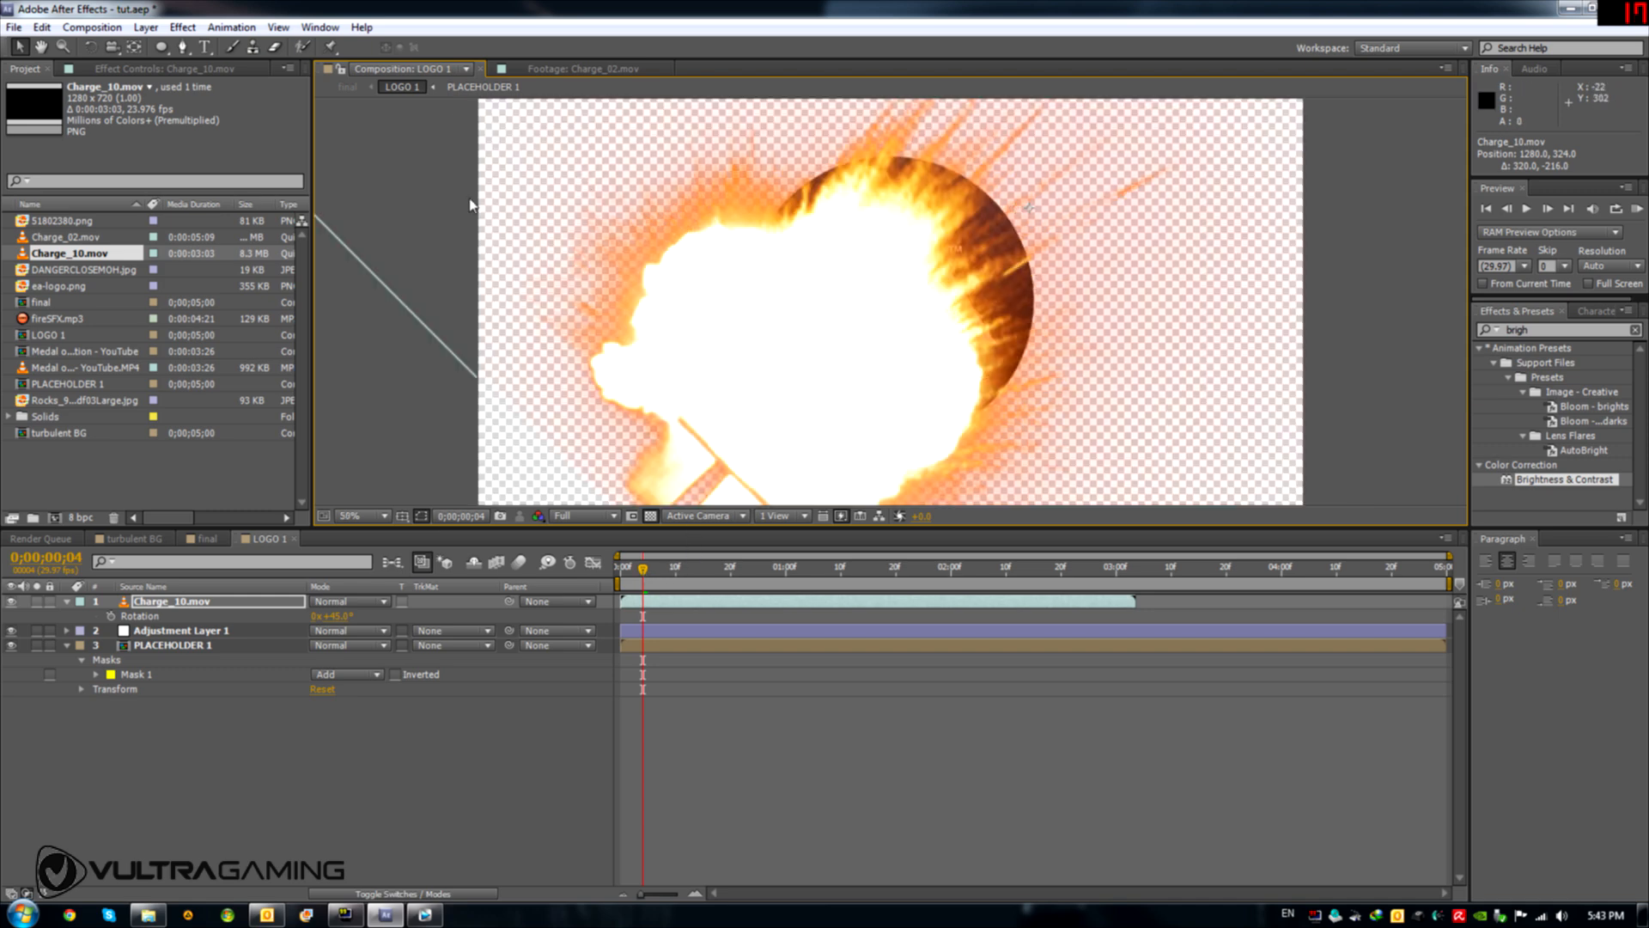
pyautogui.moveTo(445, 208); pyautogui.dragTo(448, 199)
pyautogui.moveTo(1031, 198); pyautogui.dragTo(1038, 196)
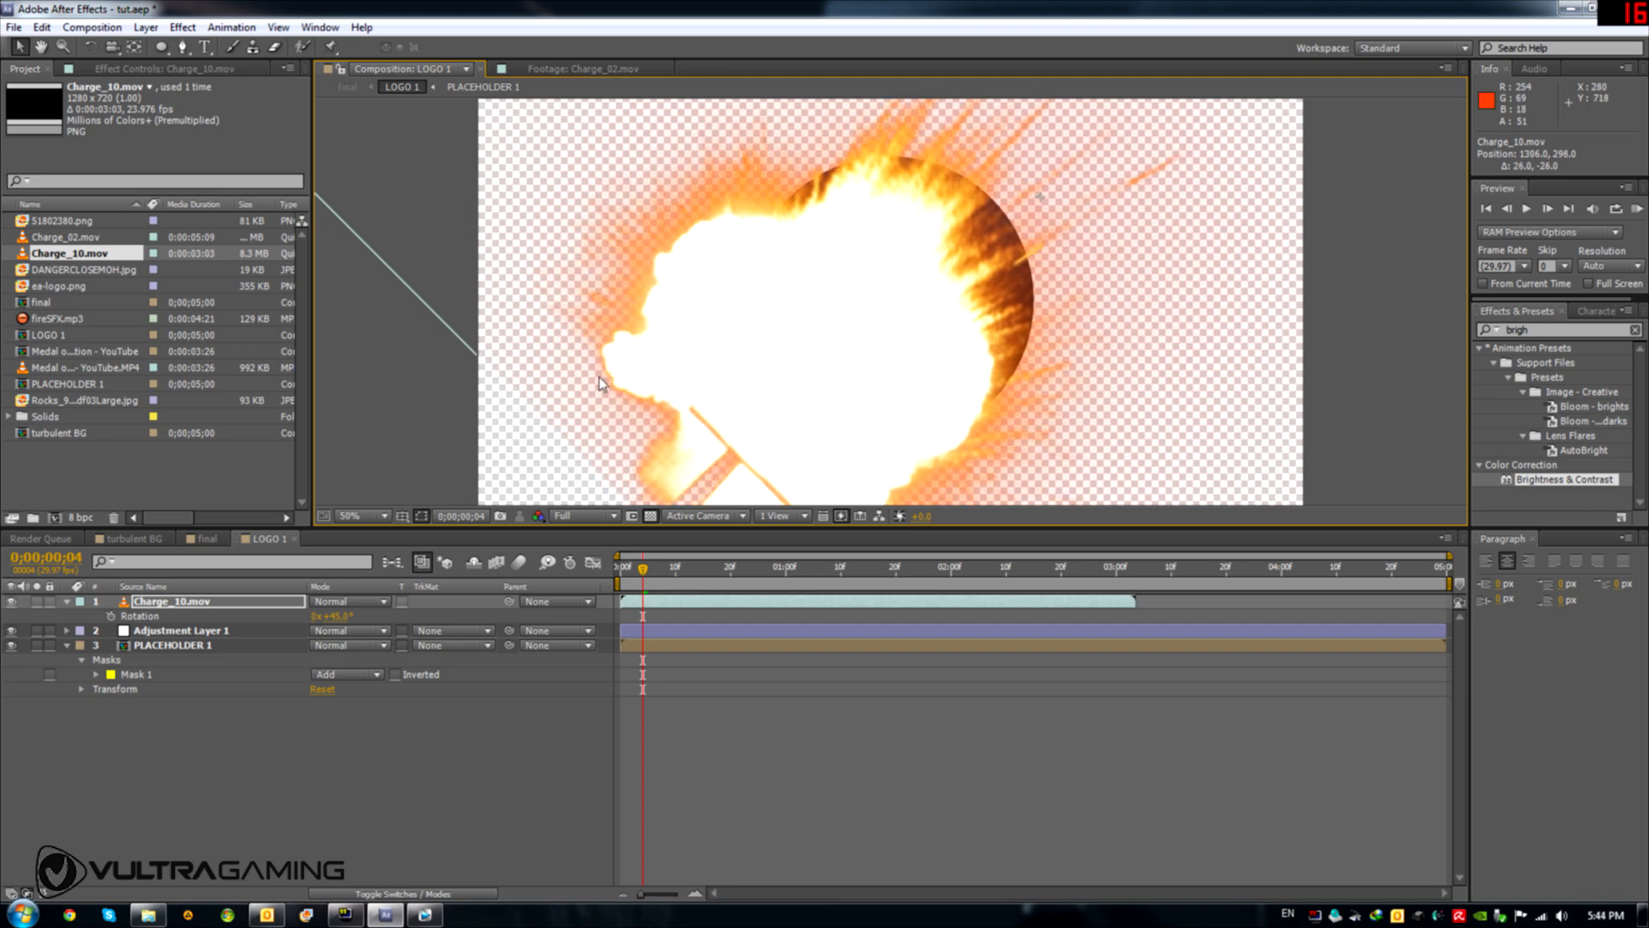
# Check the explosion up to frame 8, search the effects for "twix" and apply Twixtor Pro to the Charge_10.mov layer
pyautogui.moveTo(643, 568)
pyautogui.mouseDown()
pyautogui.moveTo(621, 568)
pyautogui.moveTo(682, 567)
pyautogui.moveTo(633, 567)
pyautogui.moveTo(654, 571)
pyautogui.mouseUp()
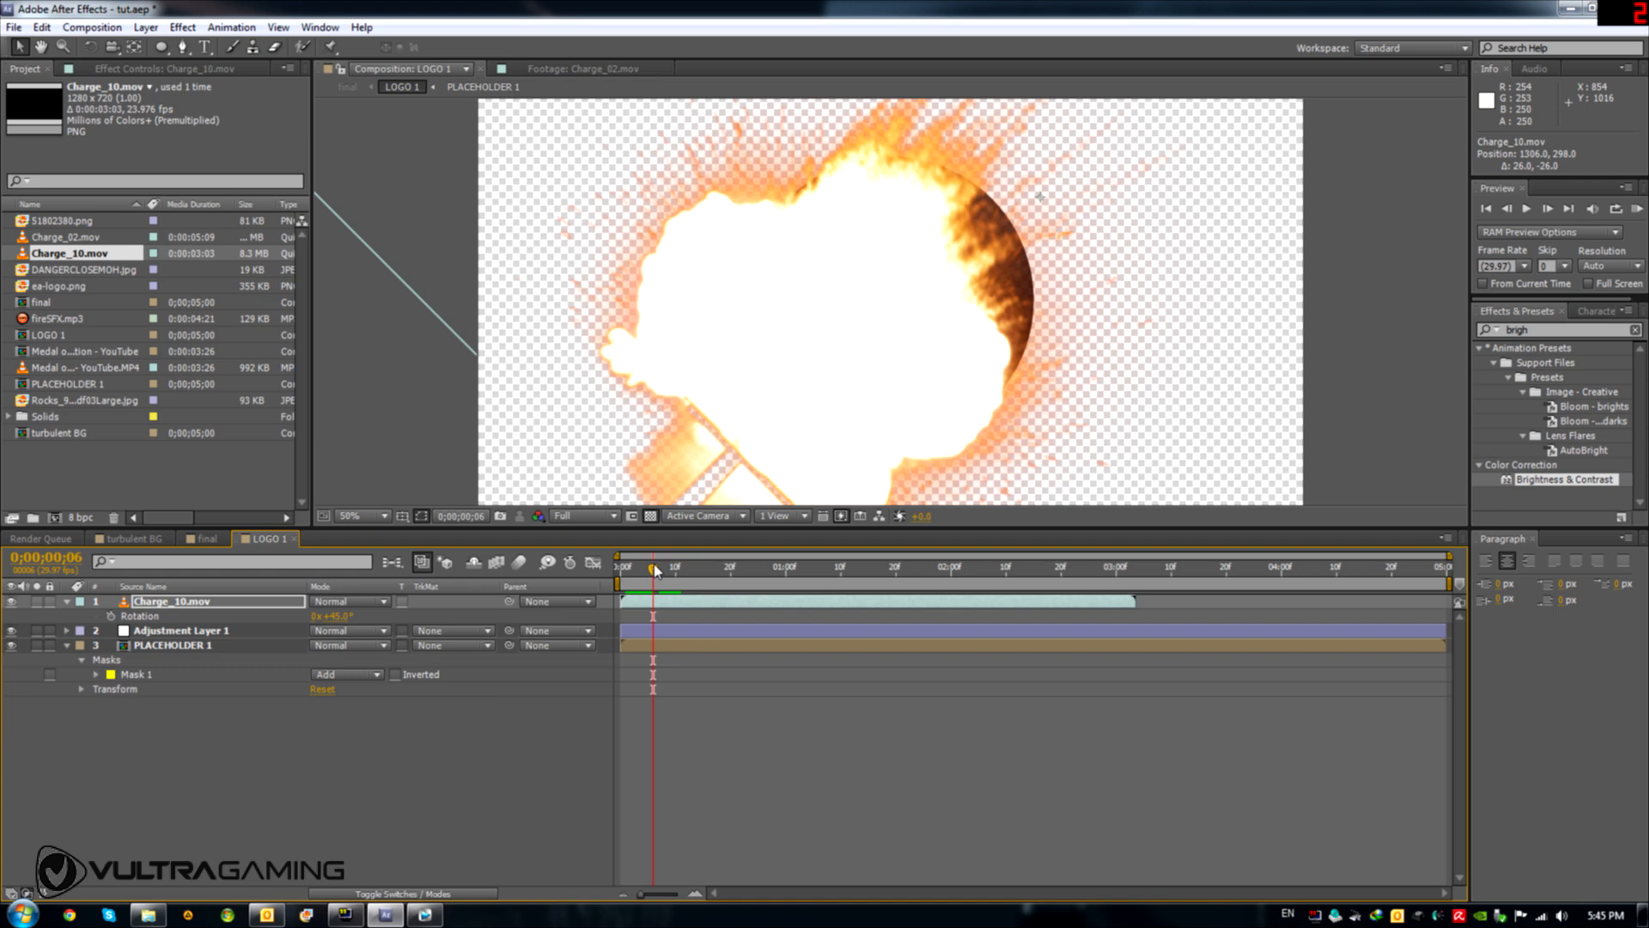
pyautogui.moveTo(657, 571)
pyautogui.mouseDown()
pyautogui.moveTo(626, 578)
pyautogui.moveTo(661, 576)
pyautogui.mouseUp()
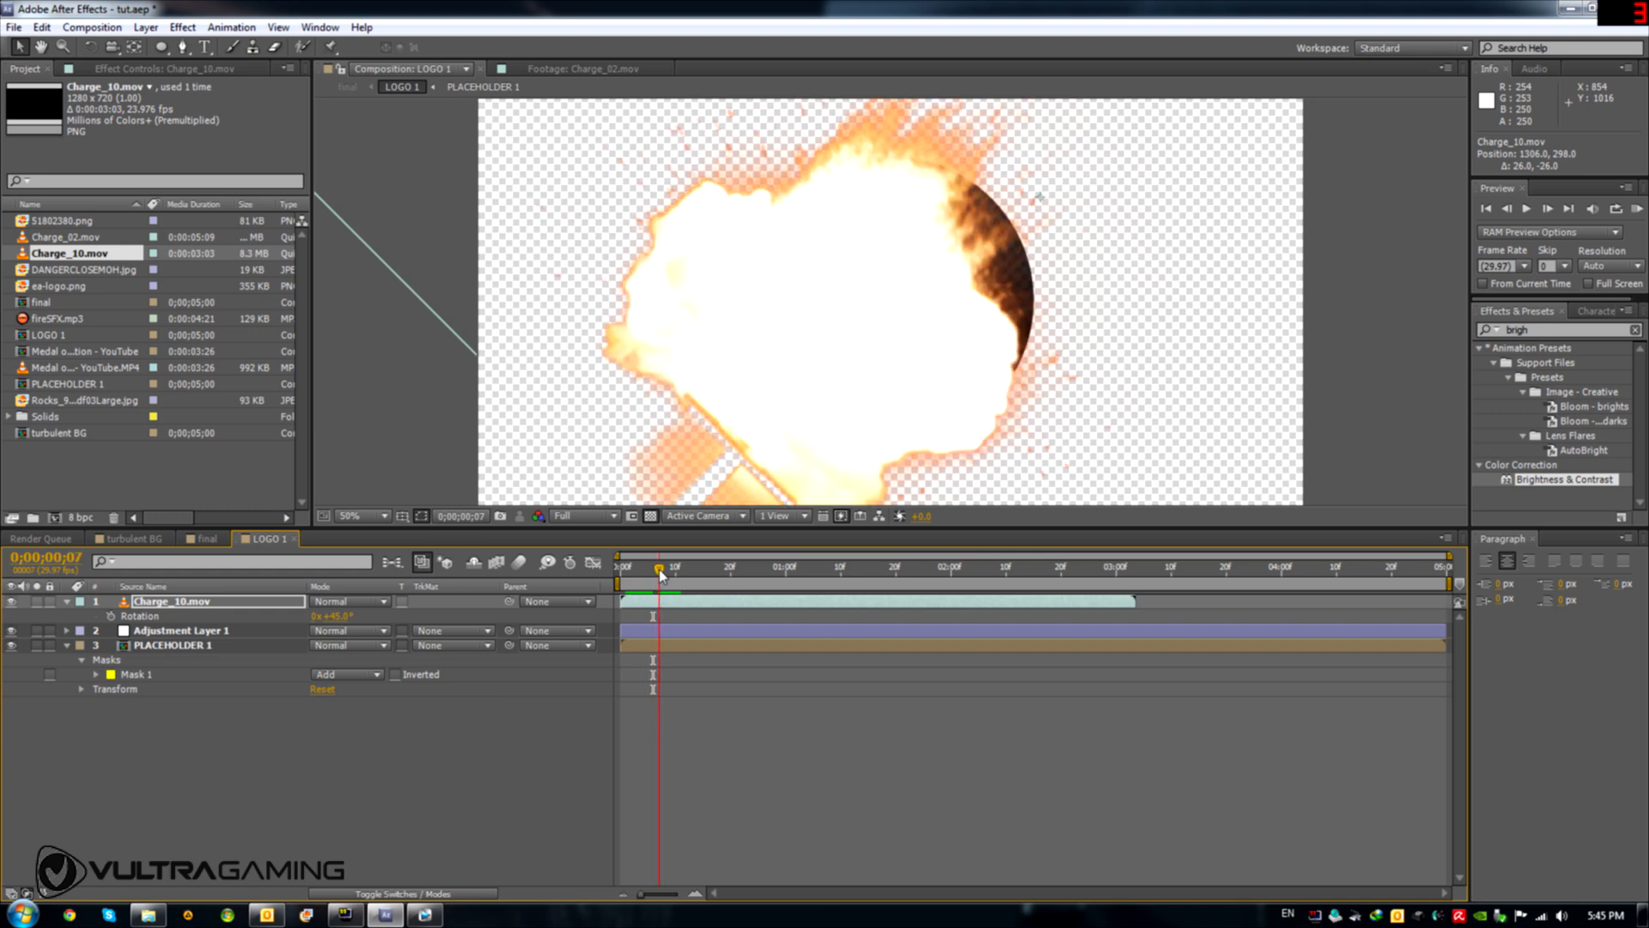
pyautogui.moveTo(660, 576); pyautogui.dragTo(668, 580)
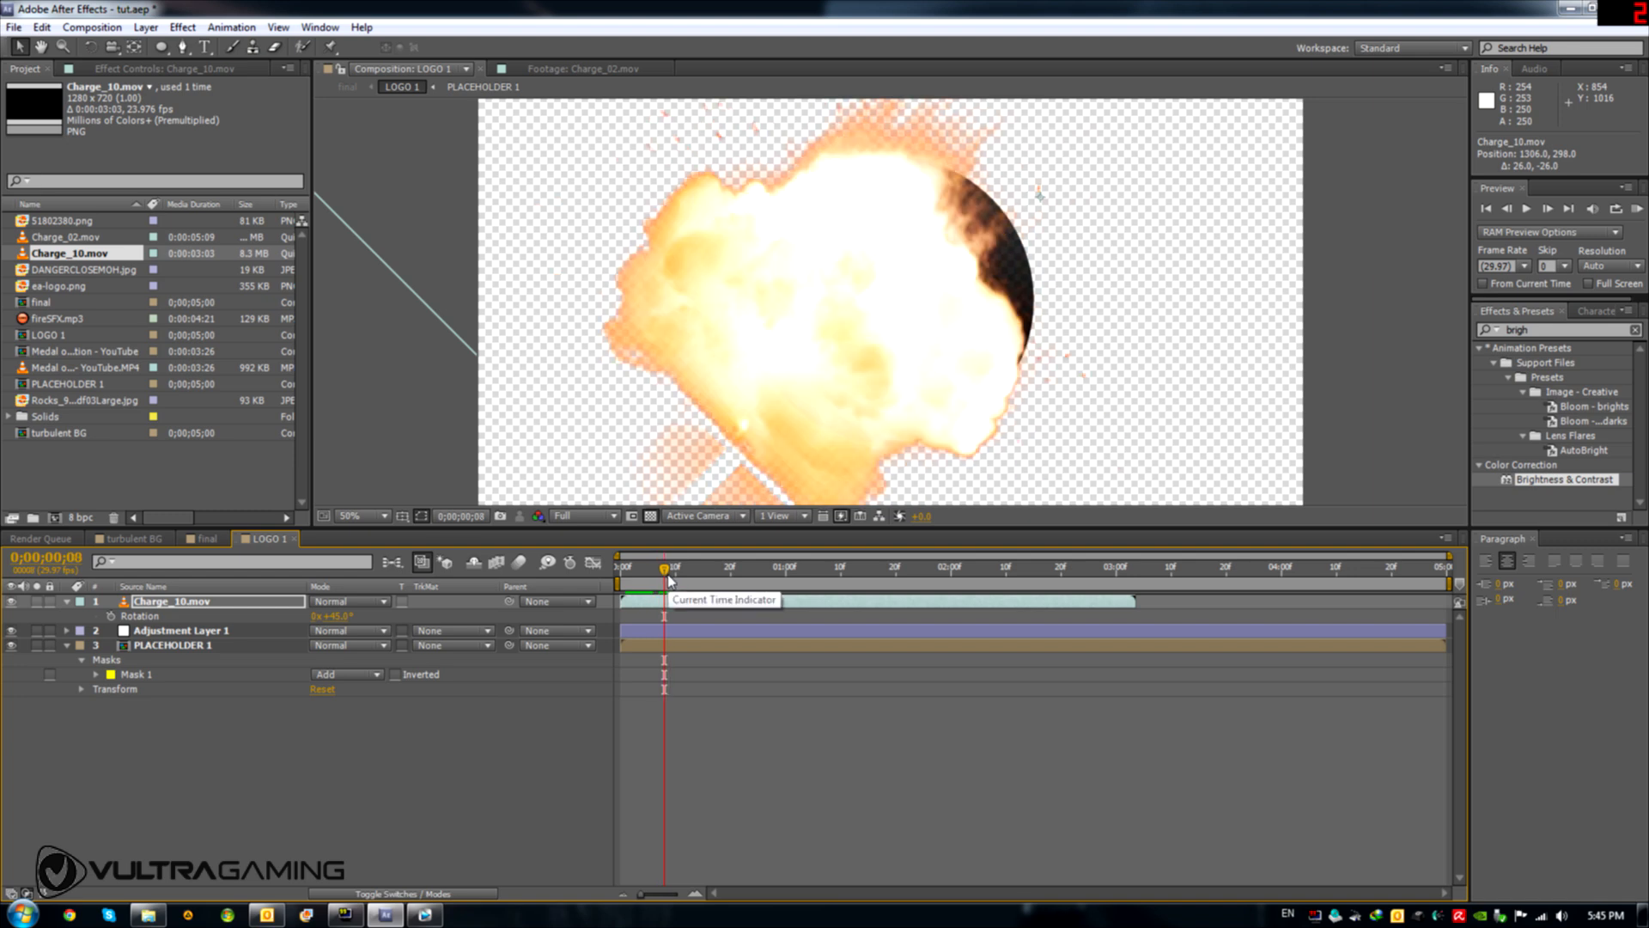
pyautogui.doubleClick(1519, 330)
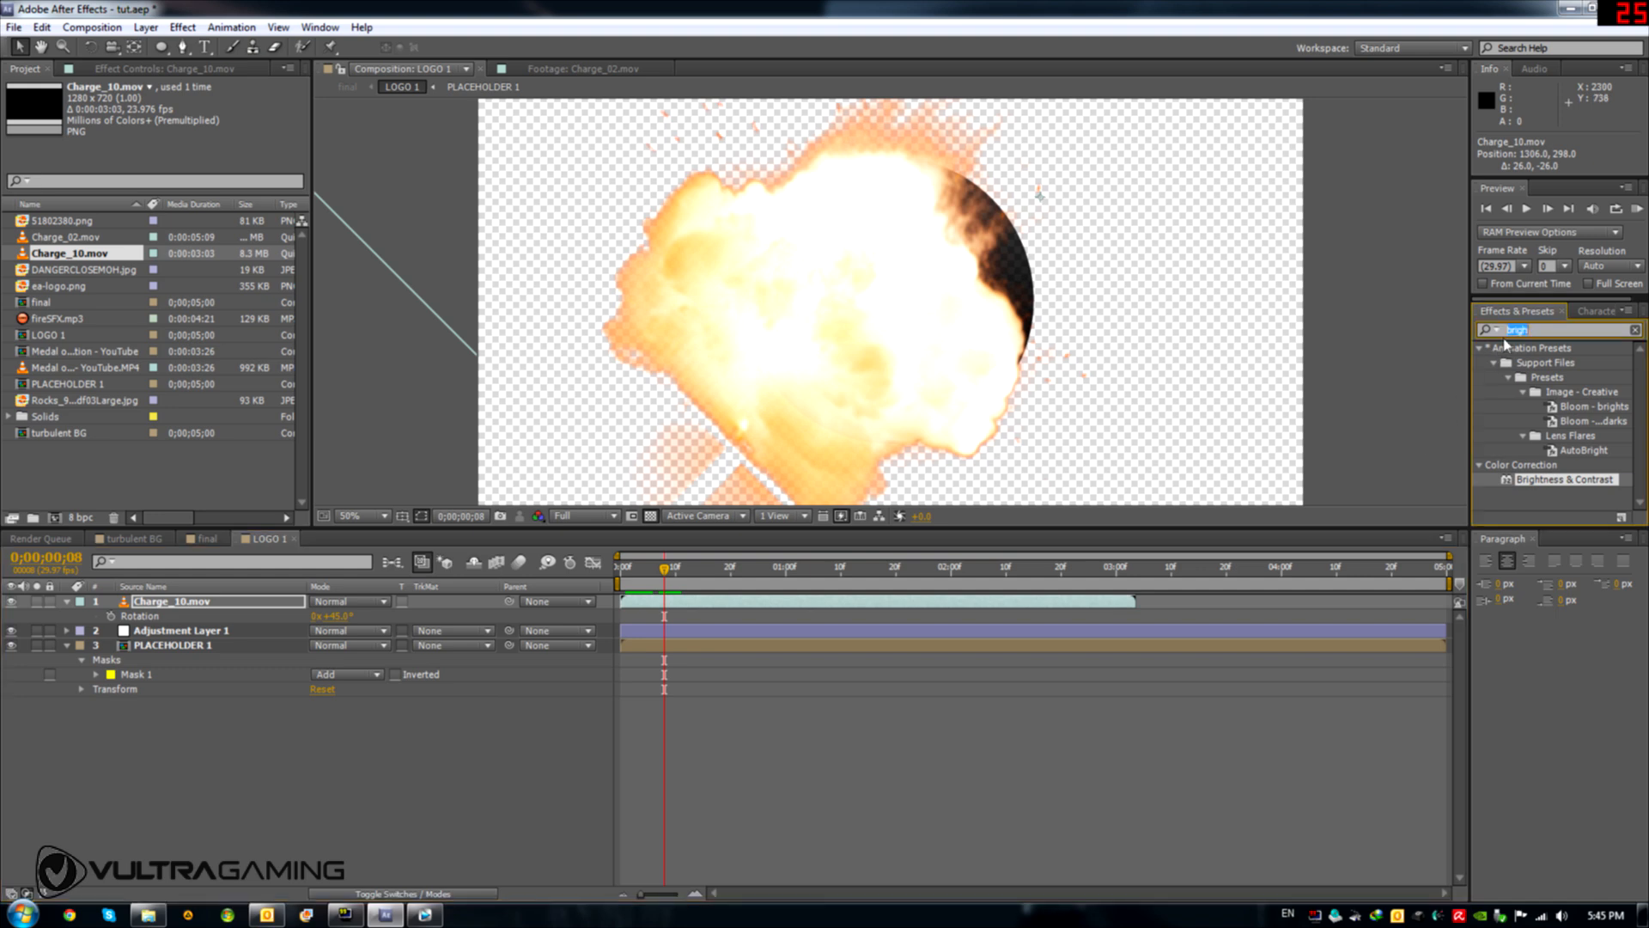
pyautogui.write('tw')
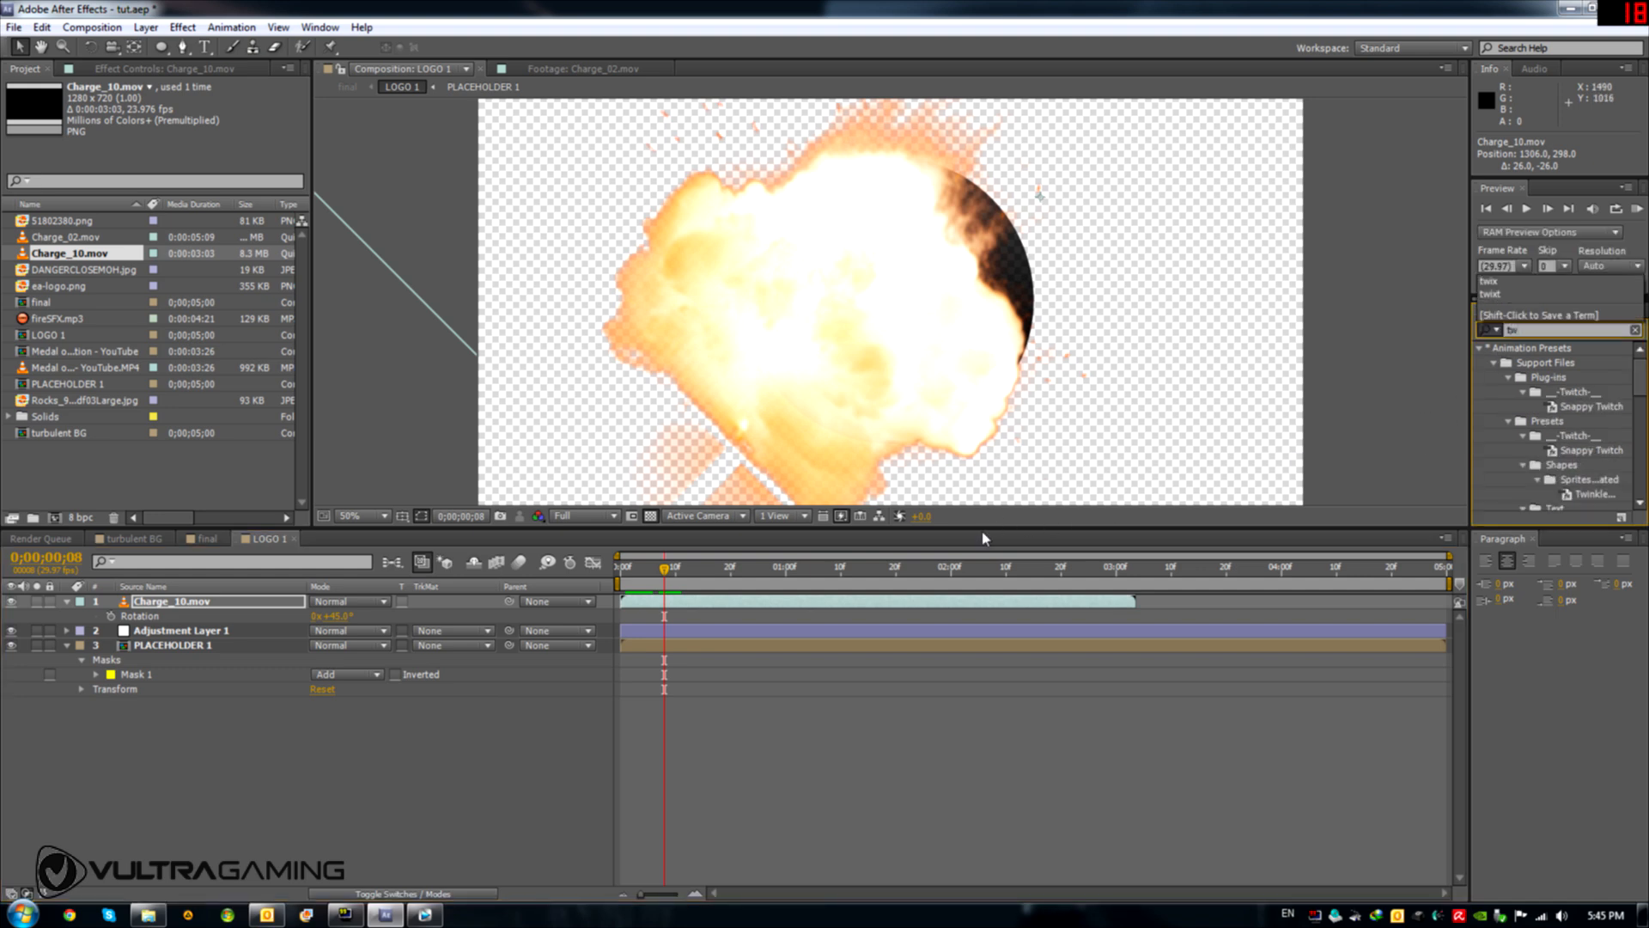
pyautogui.write('ix')
pyautogui.moveTo(1540, 377); pyautogui.dragTo(180, 603)
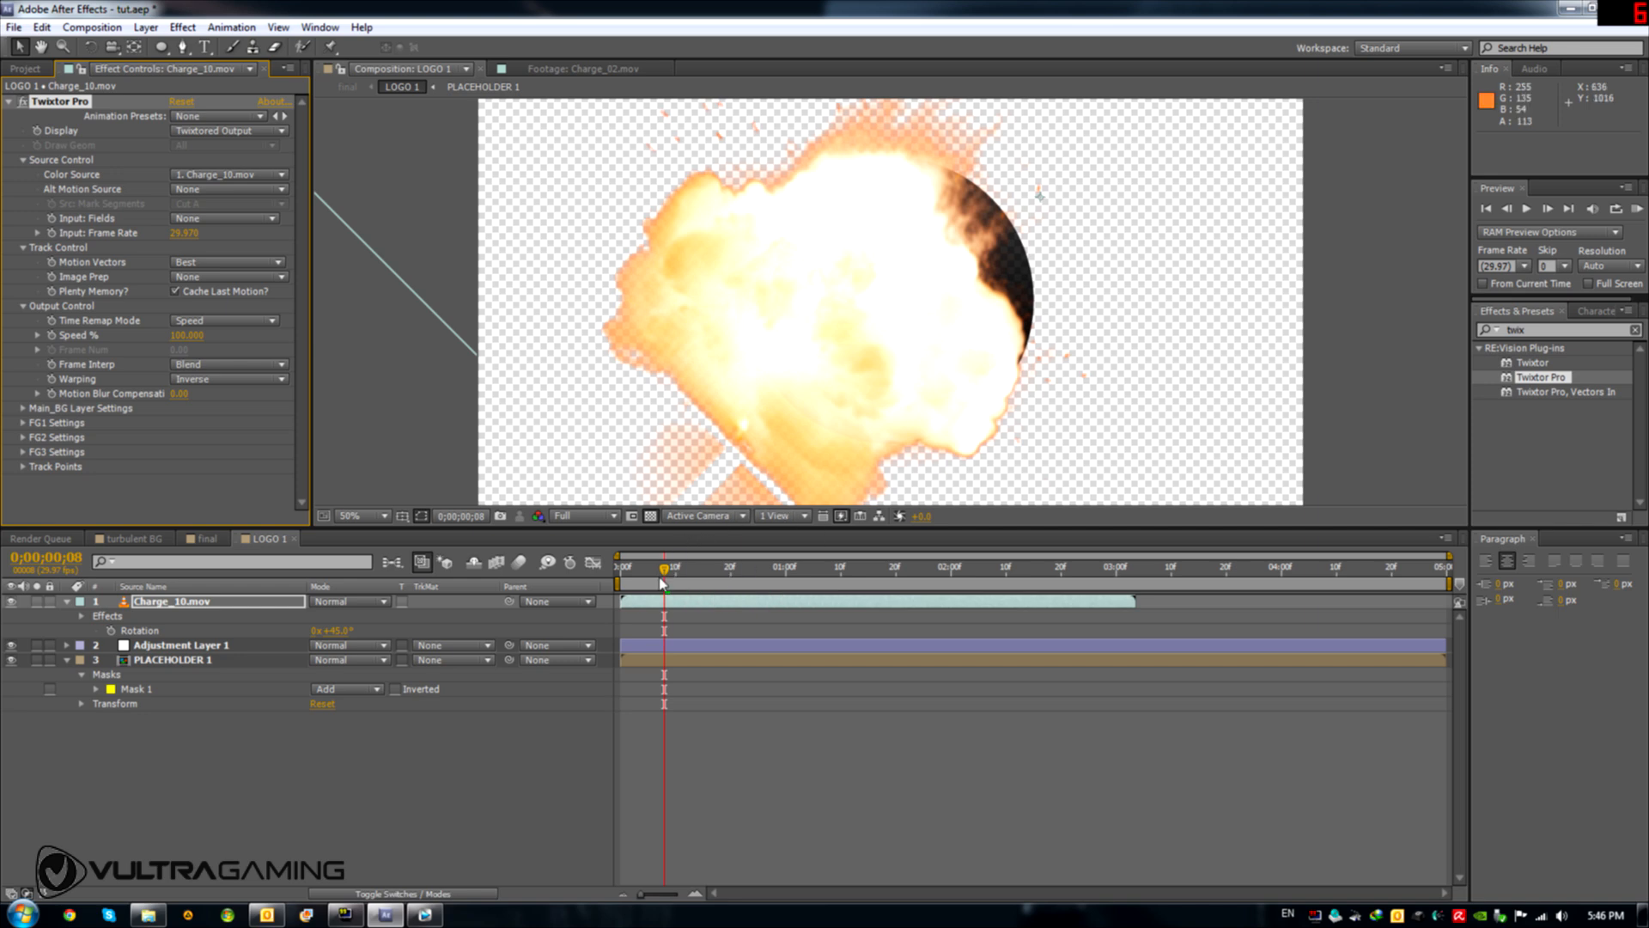
# Shift the Charge_10.mov layer in time so that it starts at frame 3
pyautogui.click(628, 574)
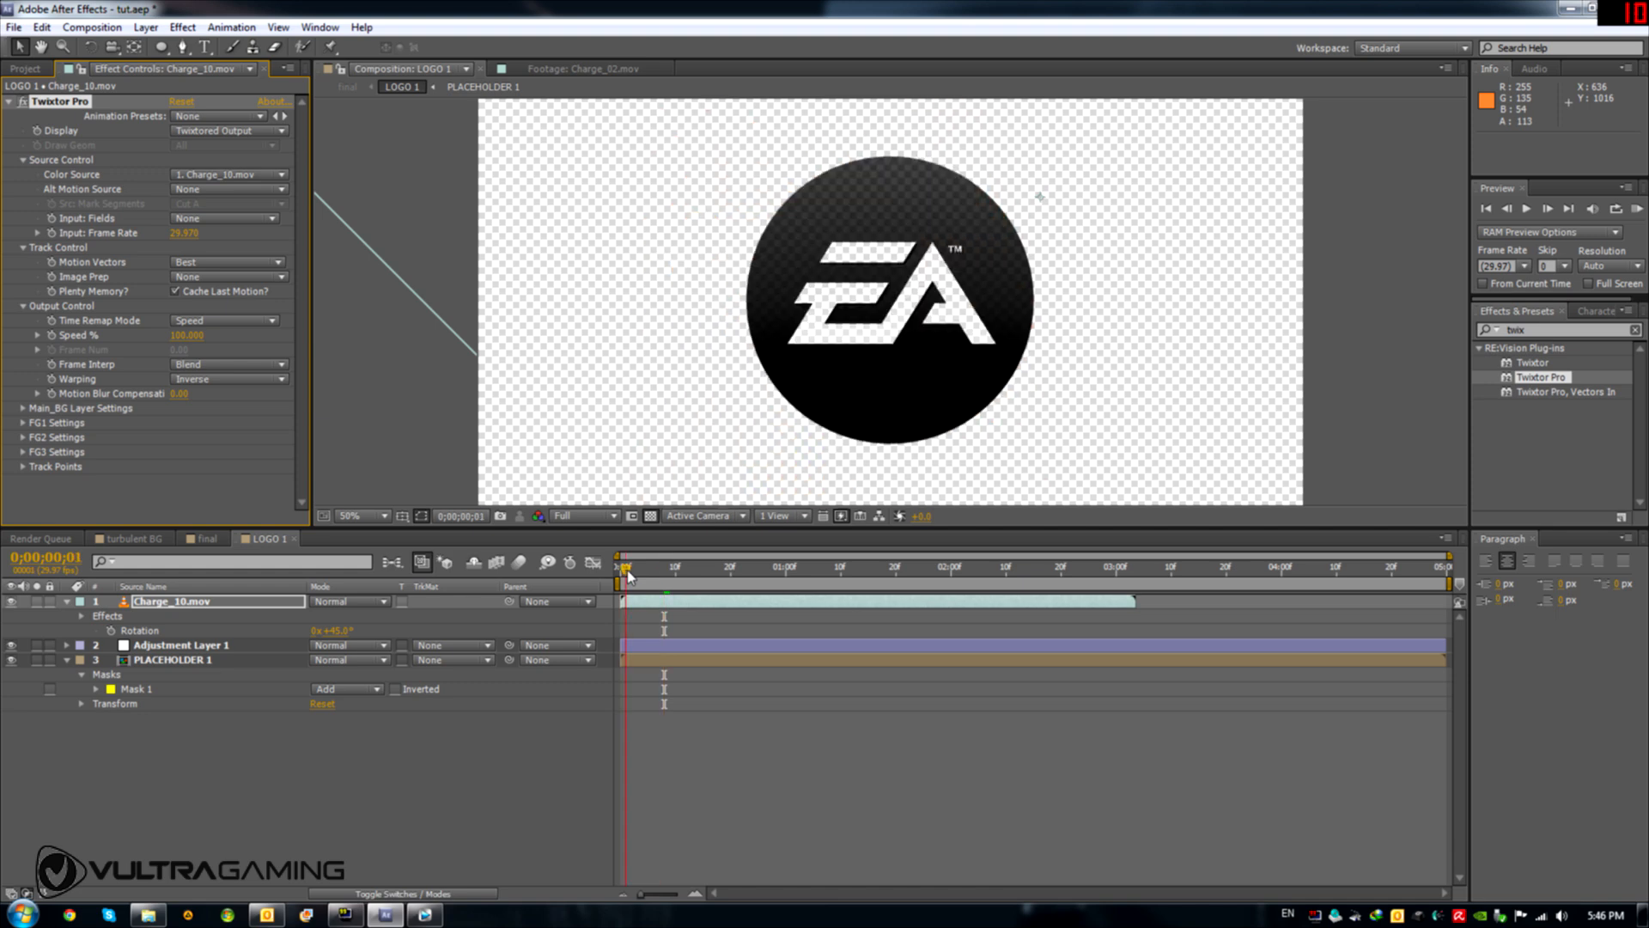
pyautogui.press('Home')
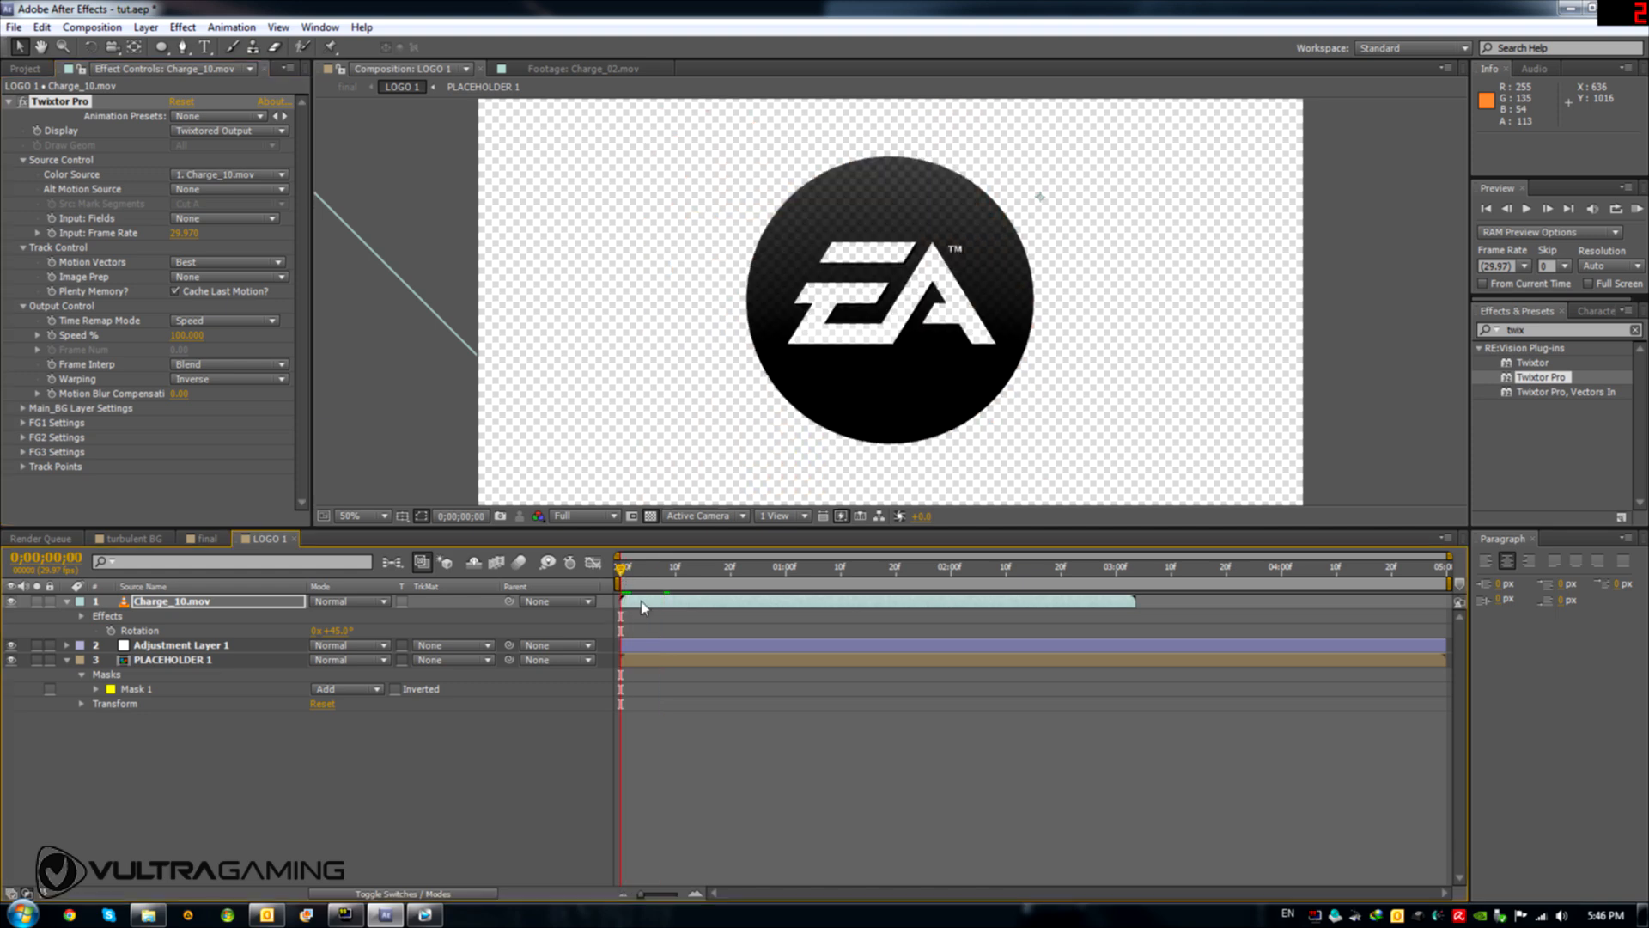
pyautogui.press('pagedown')
pyautogui.press('pagedown')
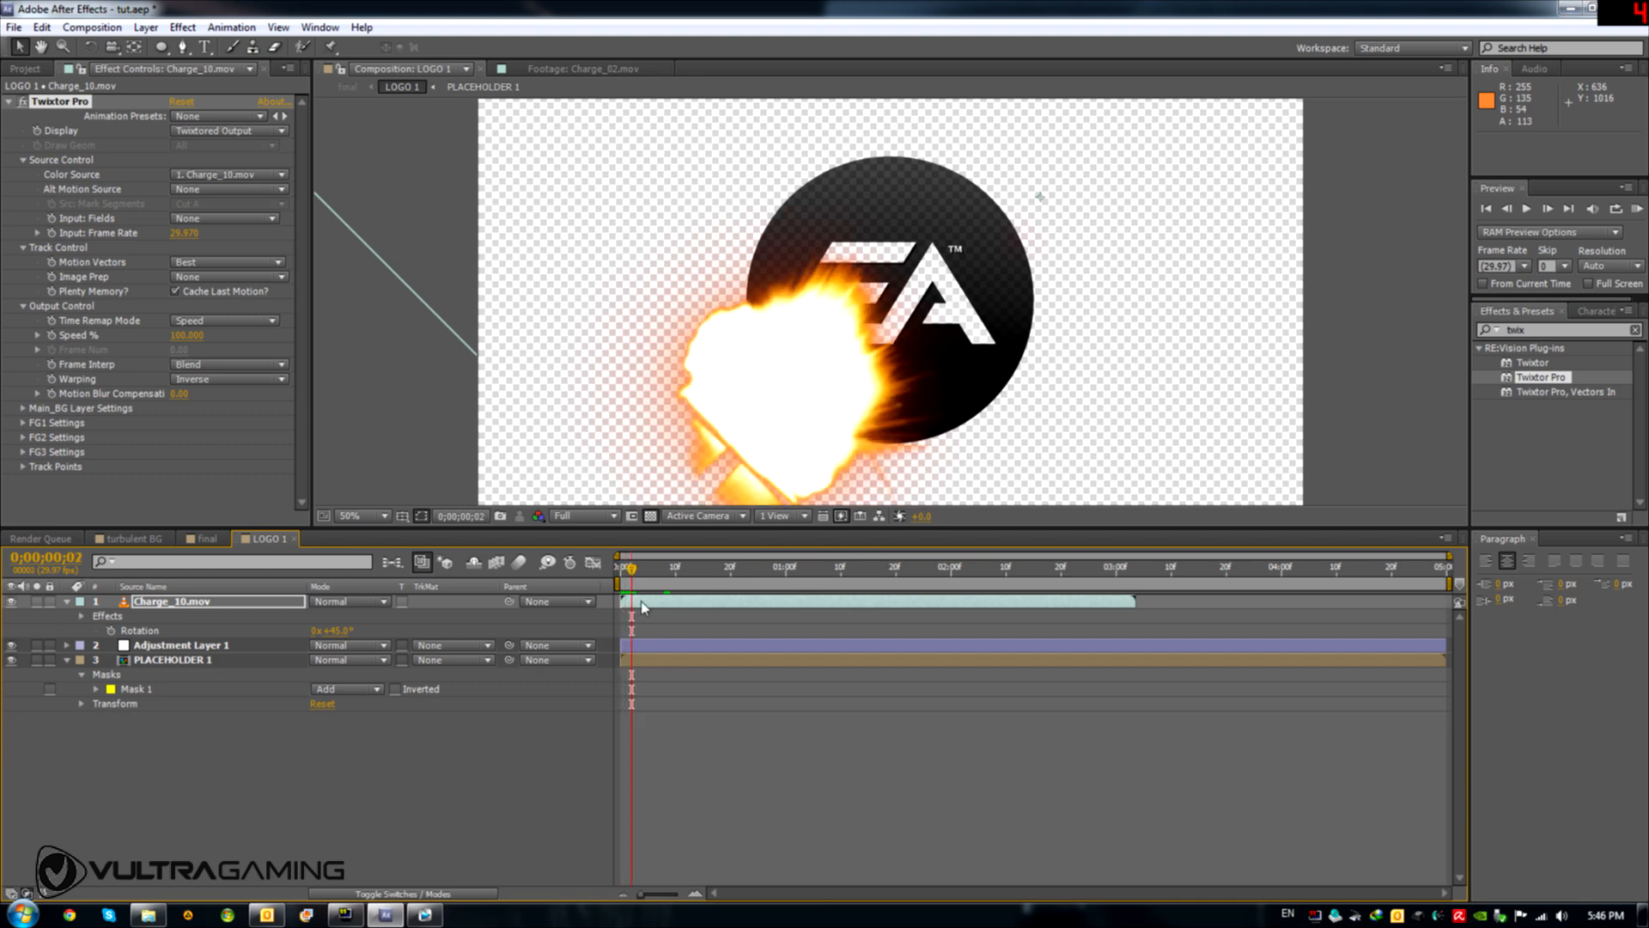
pyautogui.press('pagedown')
pyautogui.moveTo(633, 610); pyautogui.dragTo(646, 608)
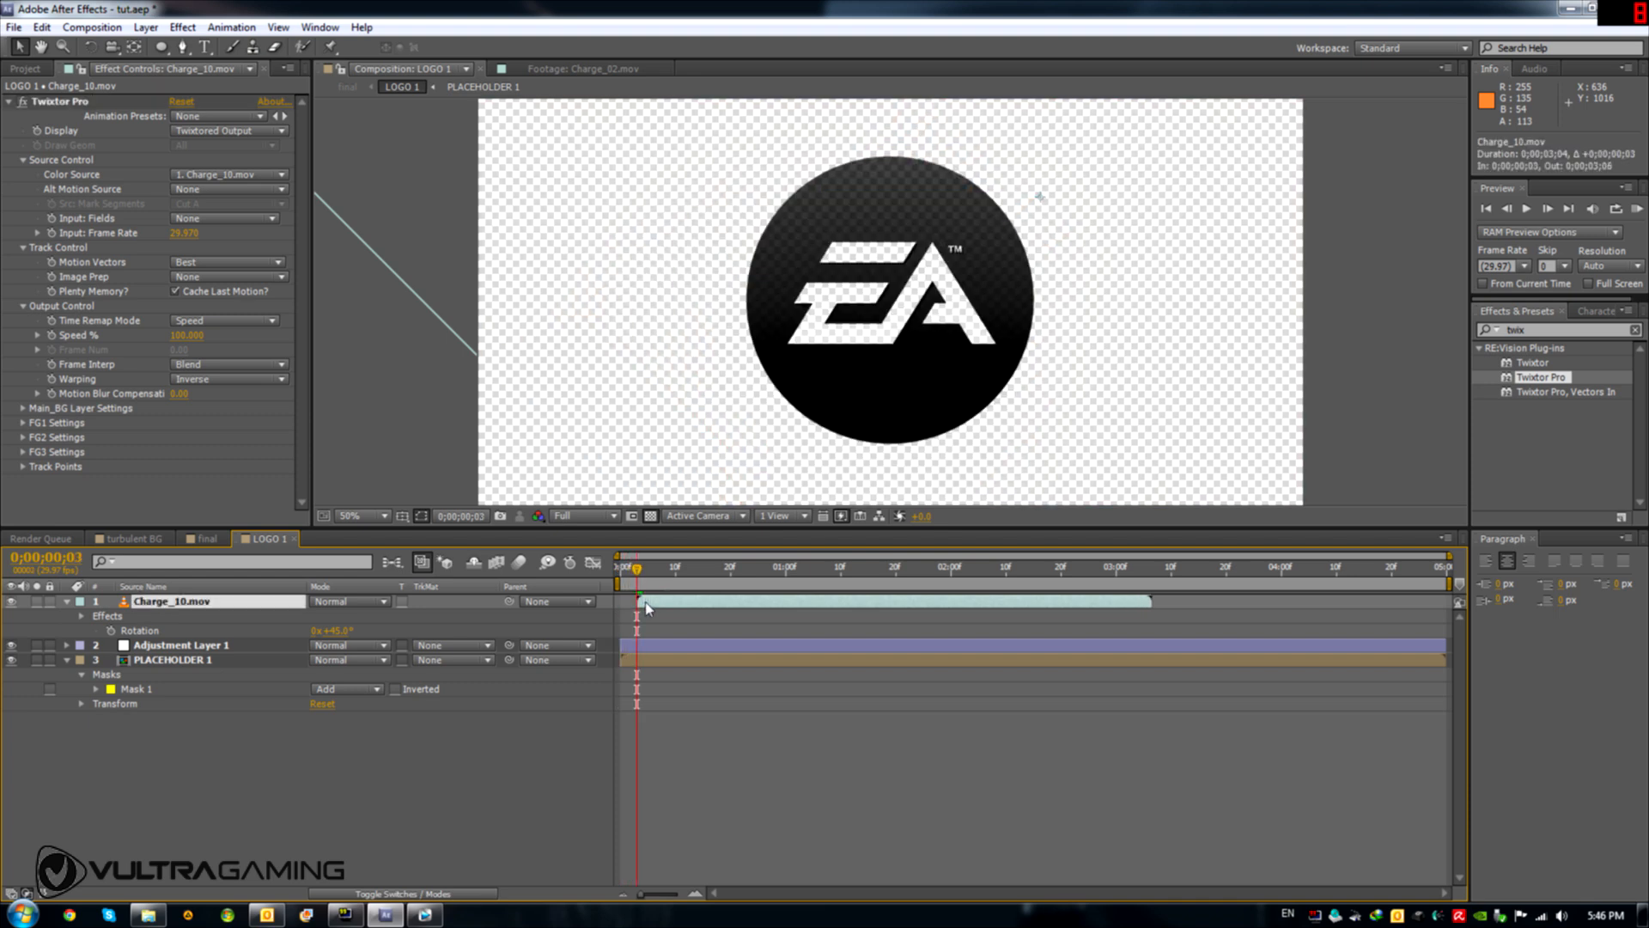
# Keyframe Twixtor Pro's Speed % at 80 on frame 10 and at 11 on frame 11
pyautogui.moveTo(658, 570); pyautogui.dragTo(676, 573)
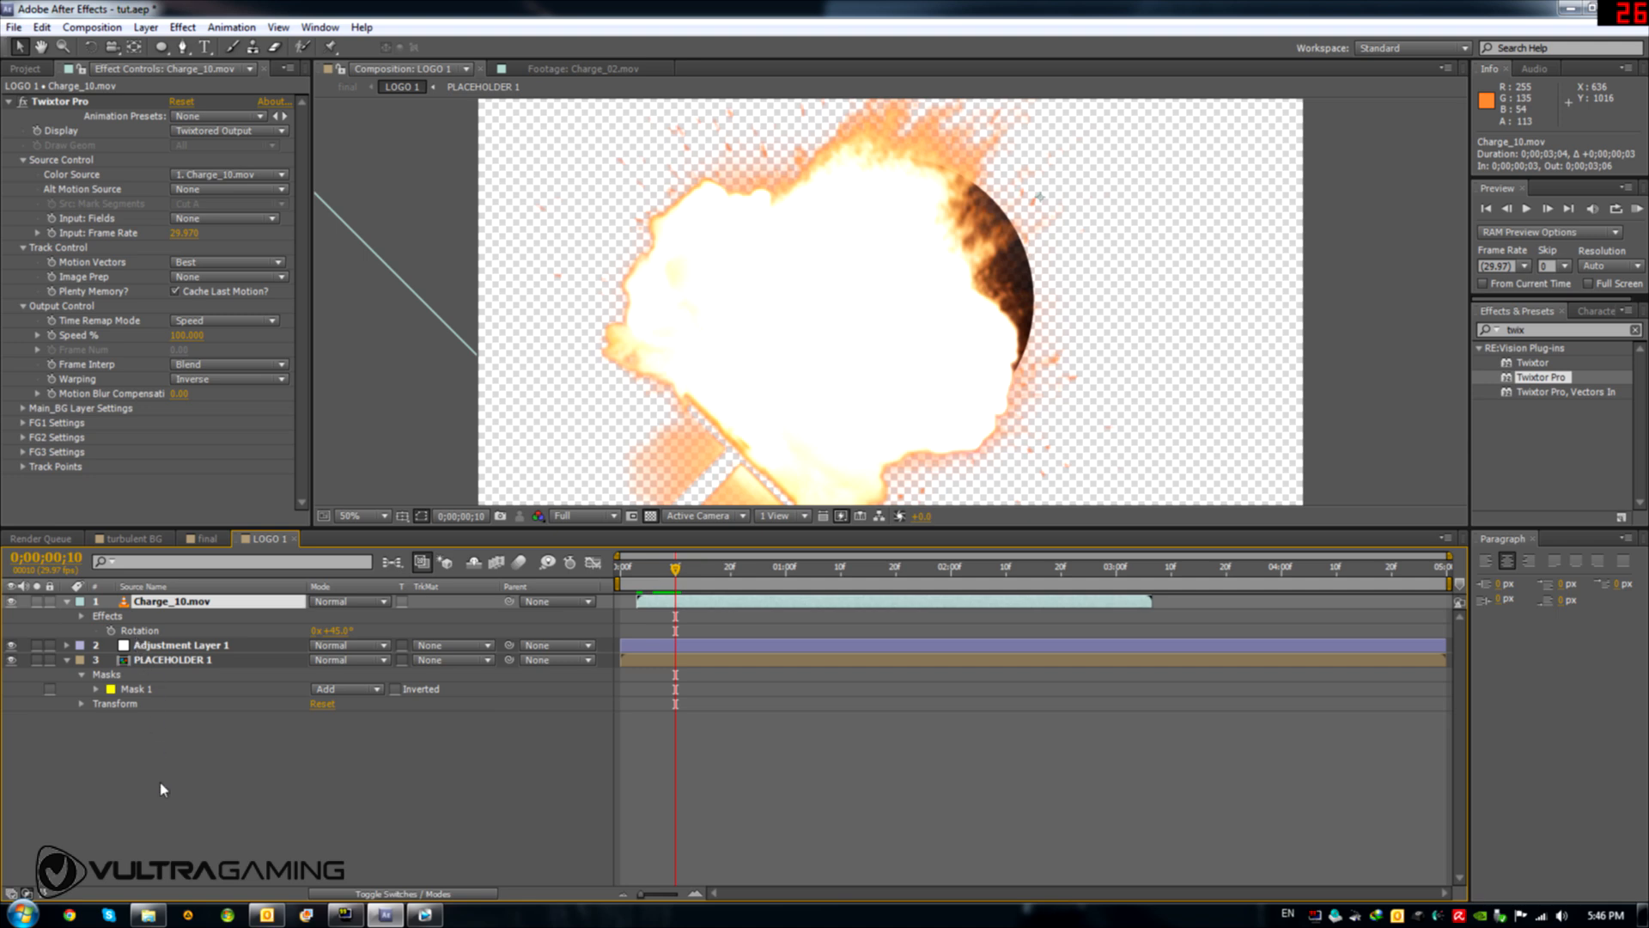
pyautogui.click(186, 335)
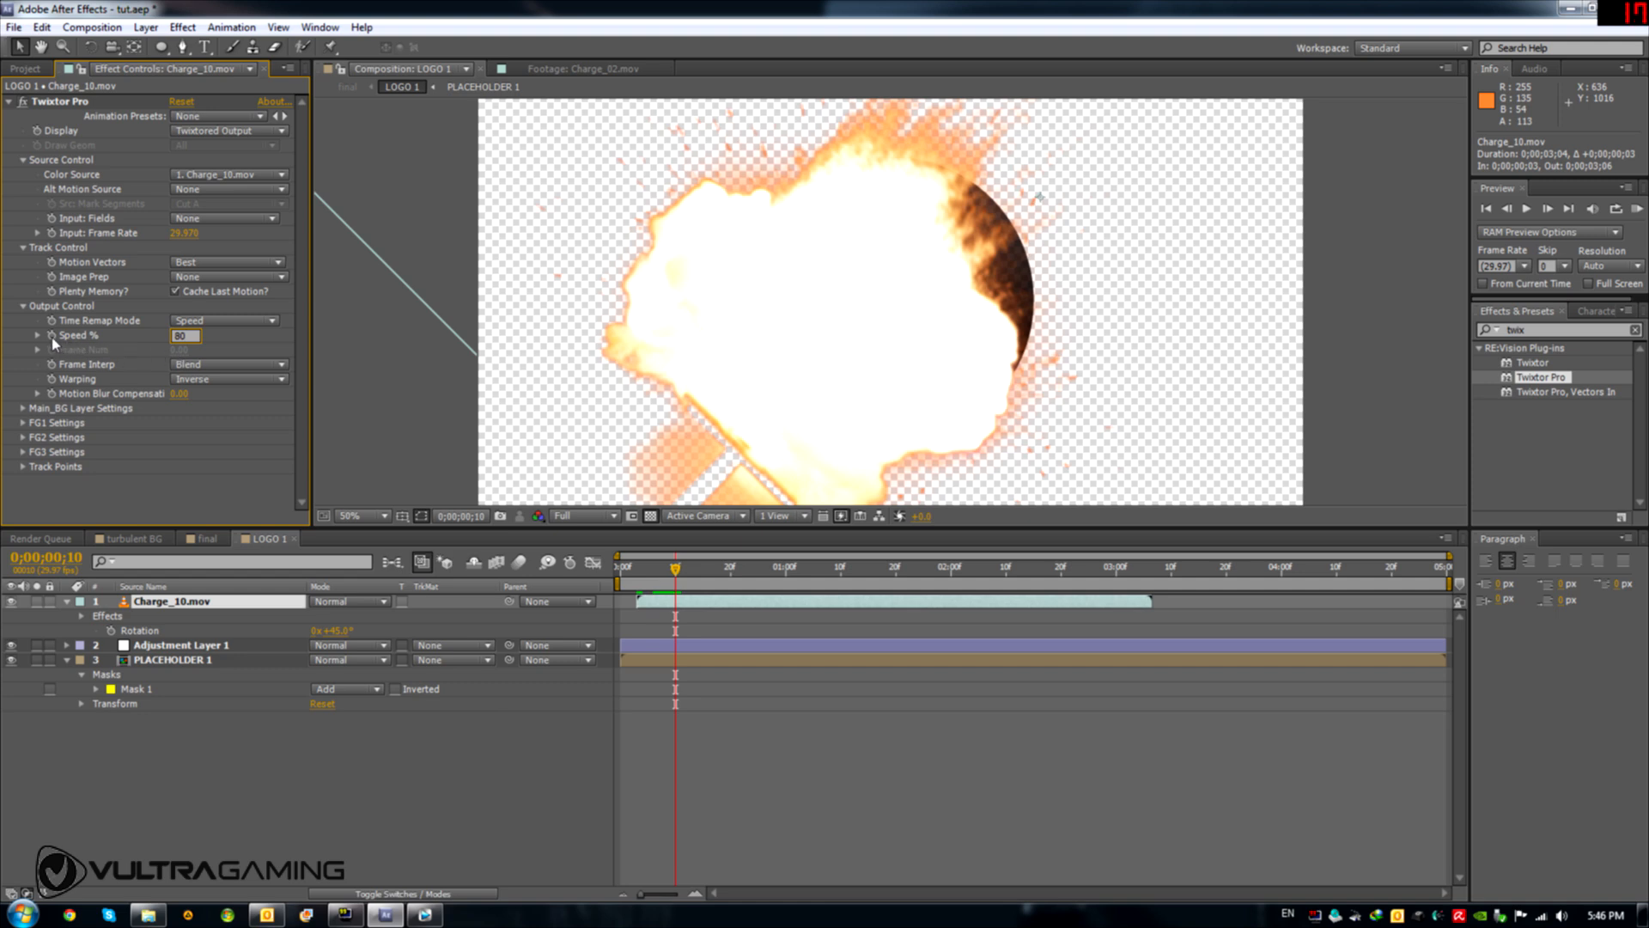
pyautogui.press('Return')
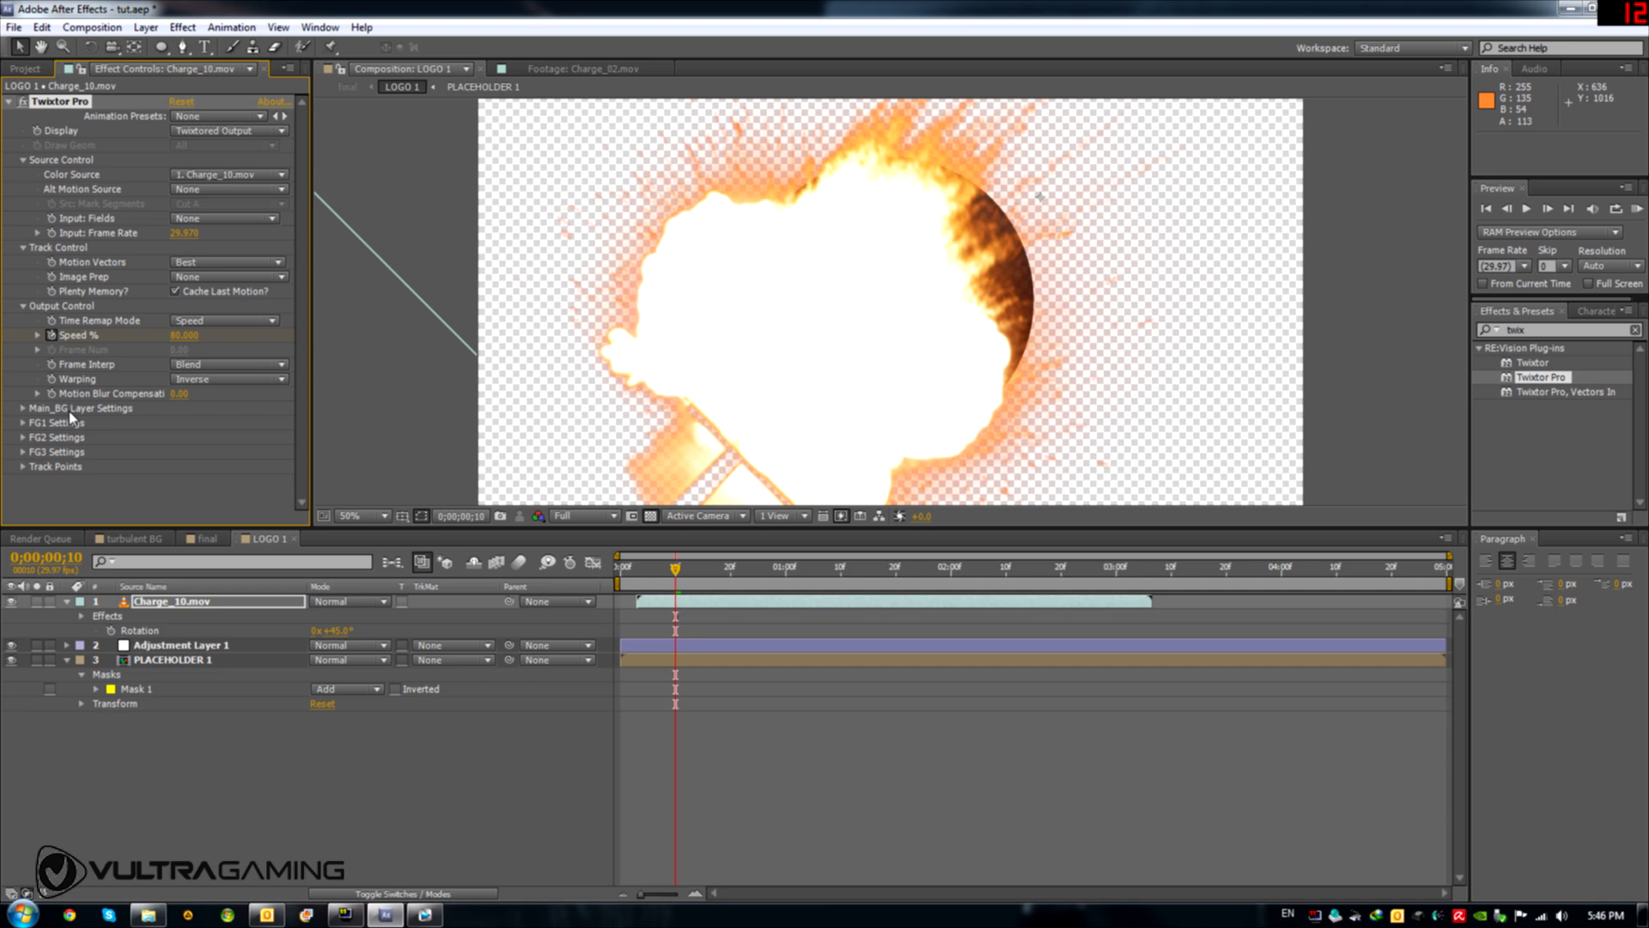
pyautogui.press('pagedown')
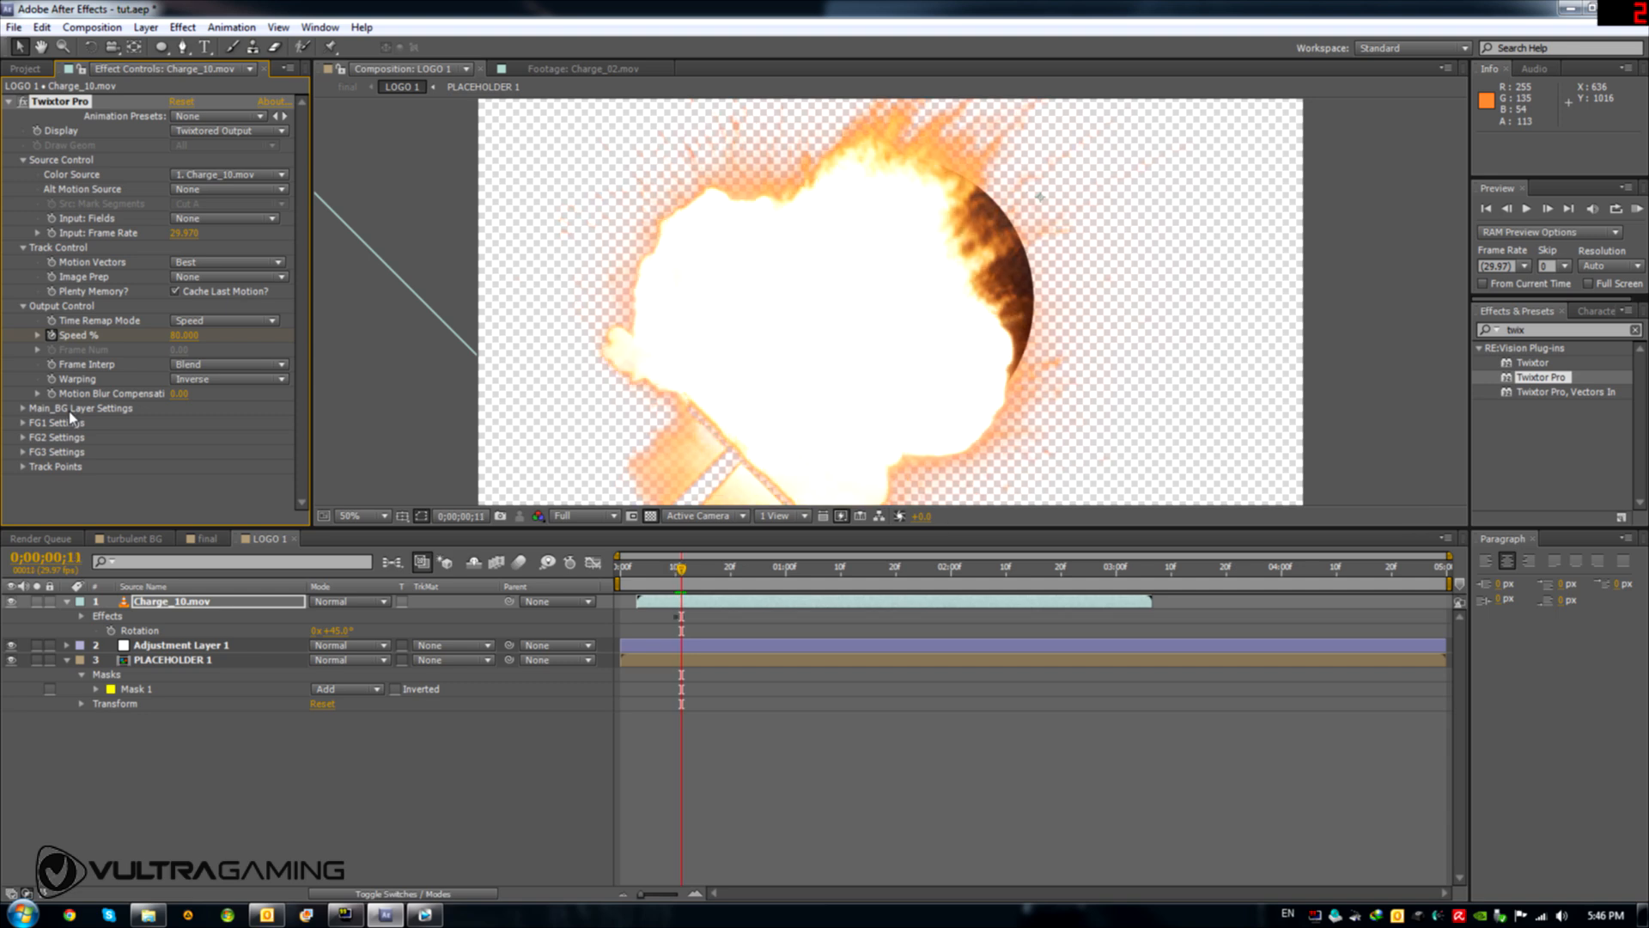
pyautogui.click(184, 335)
pyautogui.press('Return')
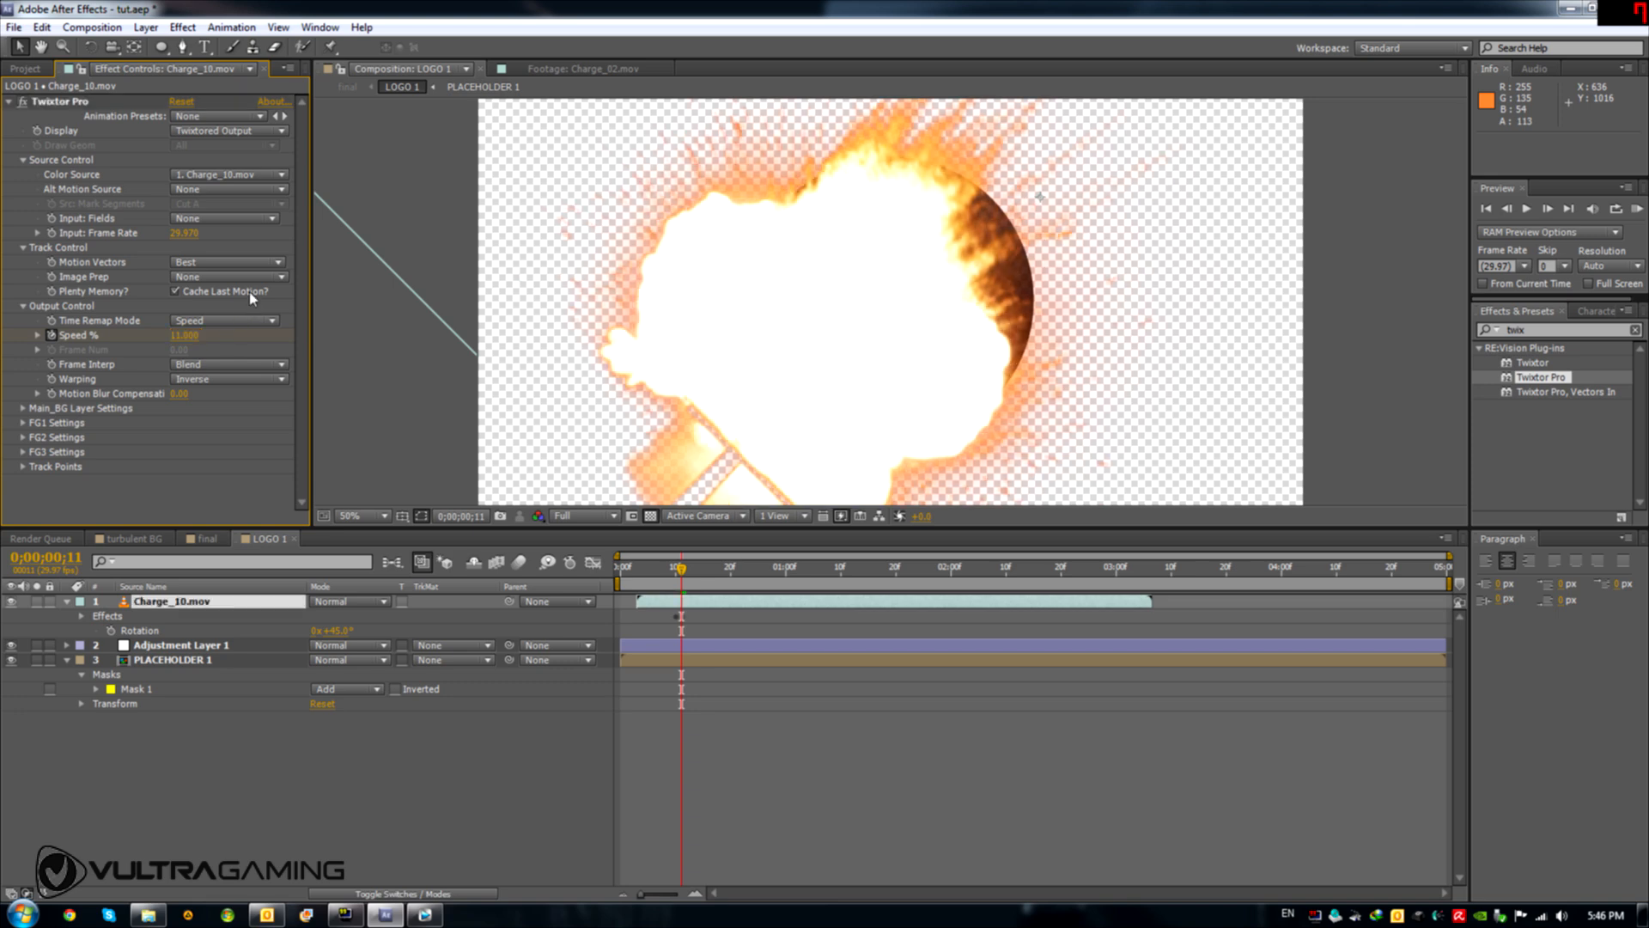
# Reveal the layer's Speed % keyframes and check the slowed explosion from frame 10 to frame 24
pyautogui.click(182, 603)
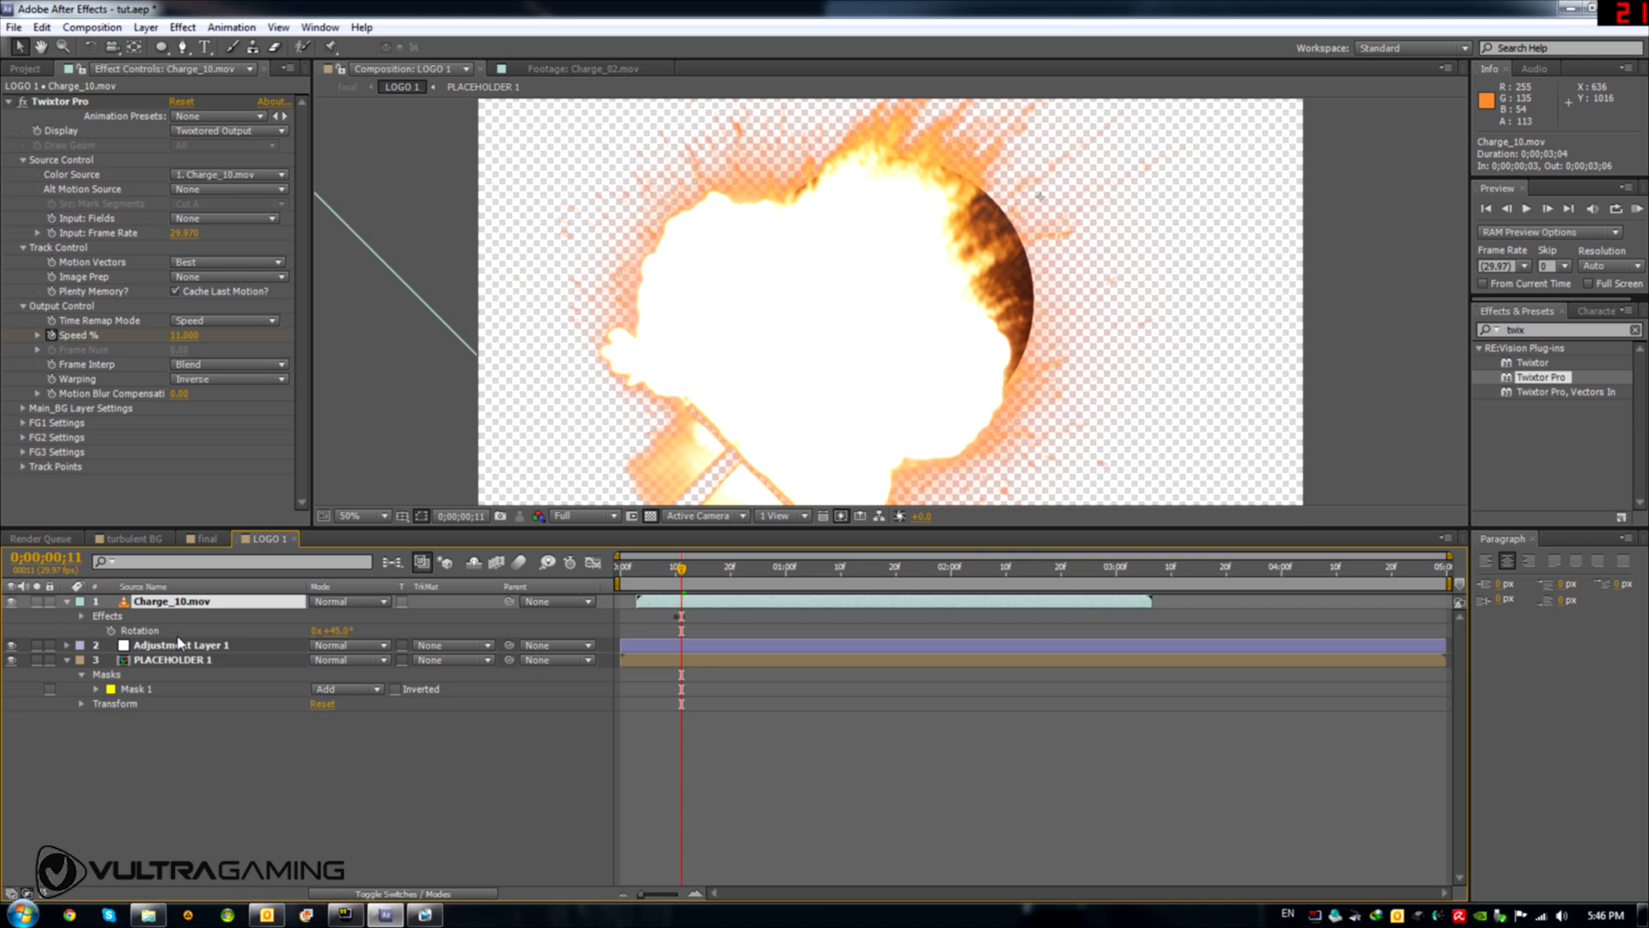
pyautogui.press('u')
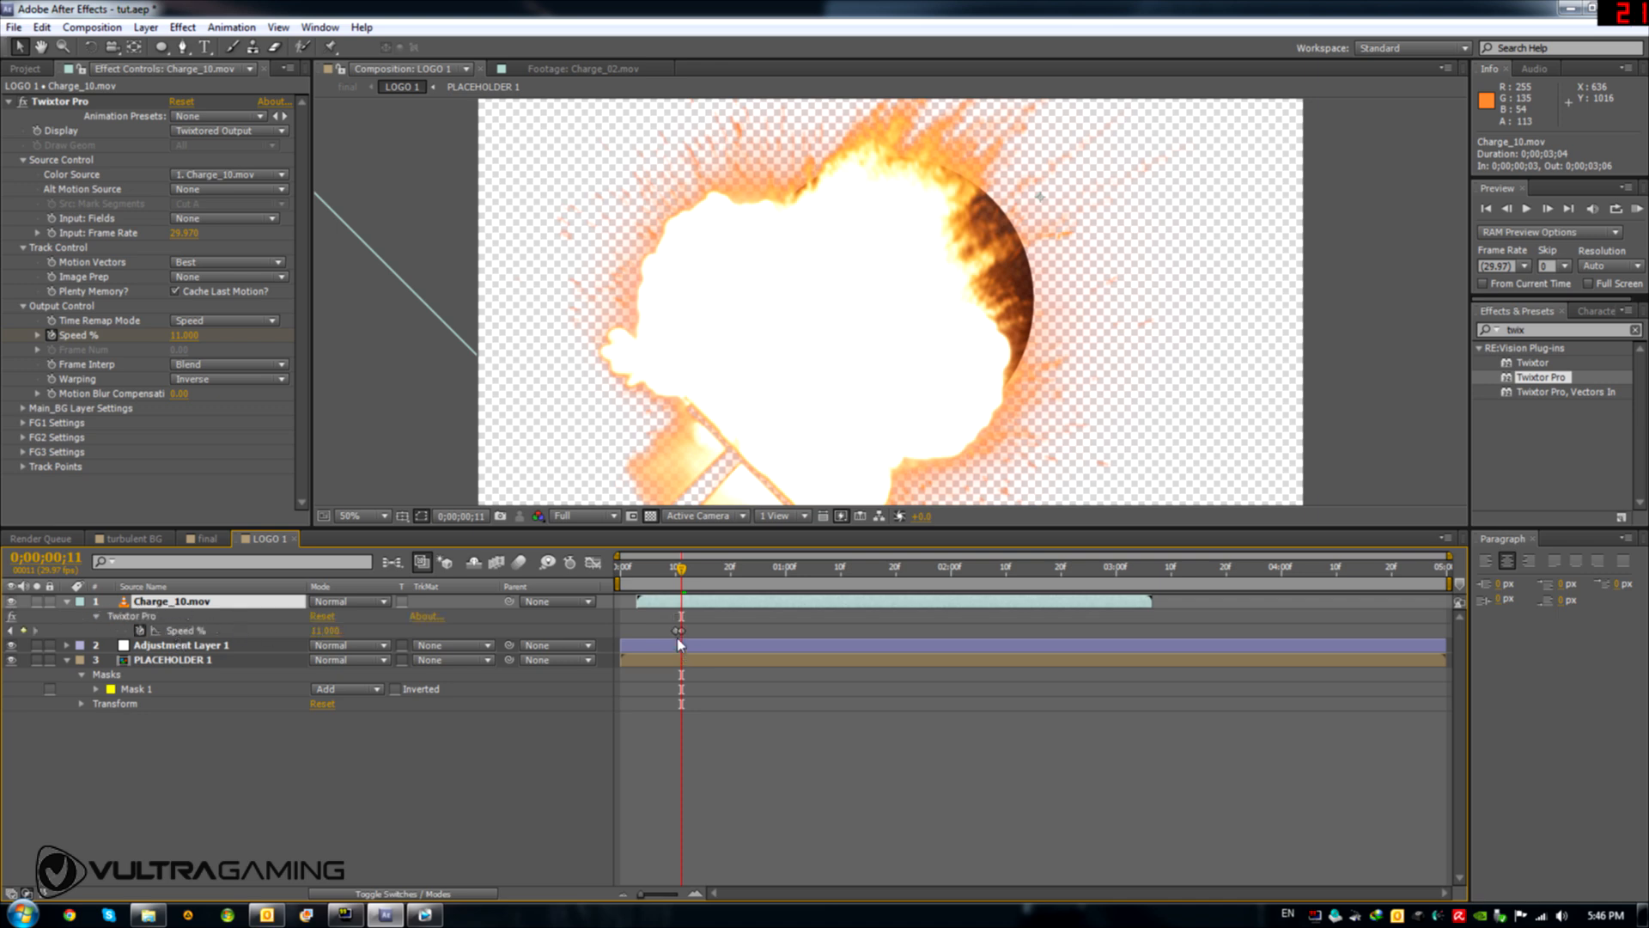
pyautogui.click(676, 572)
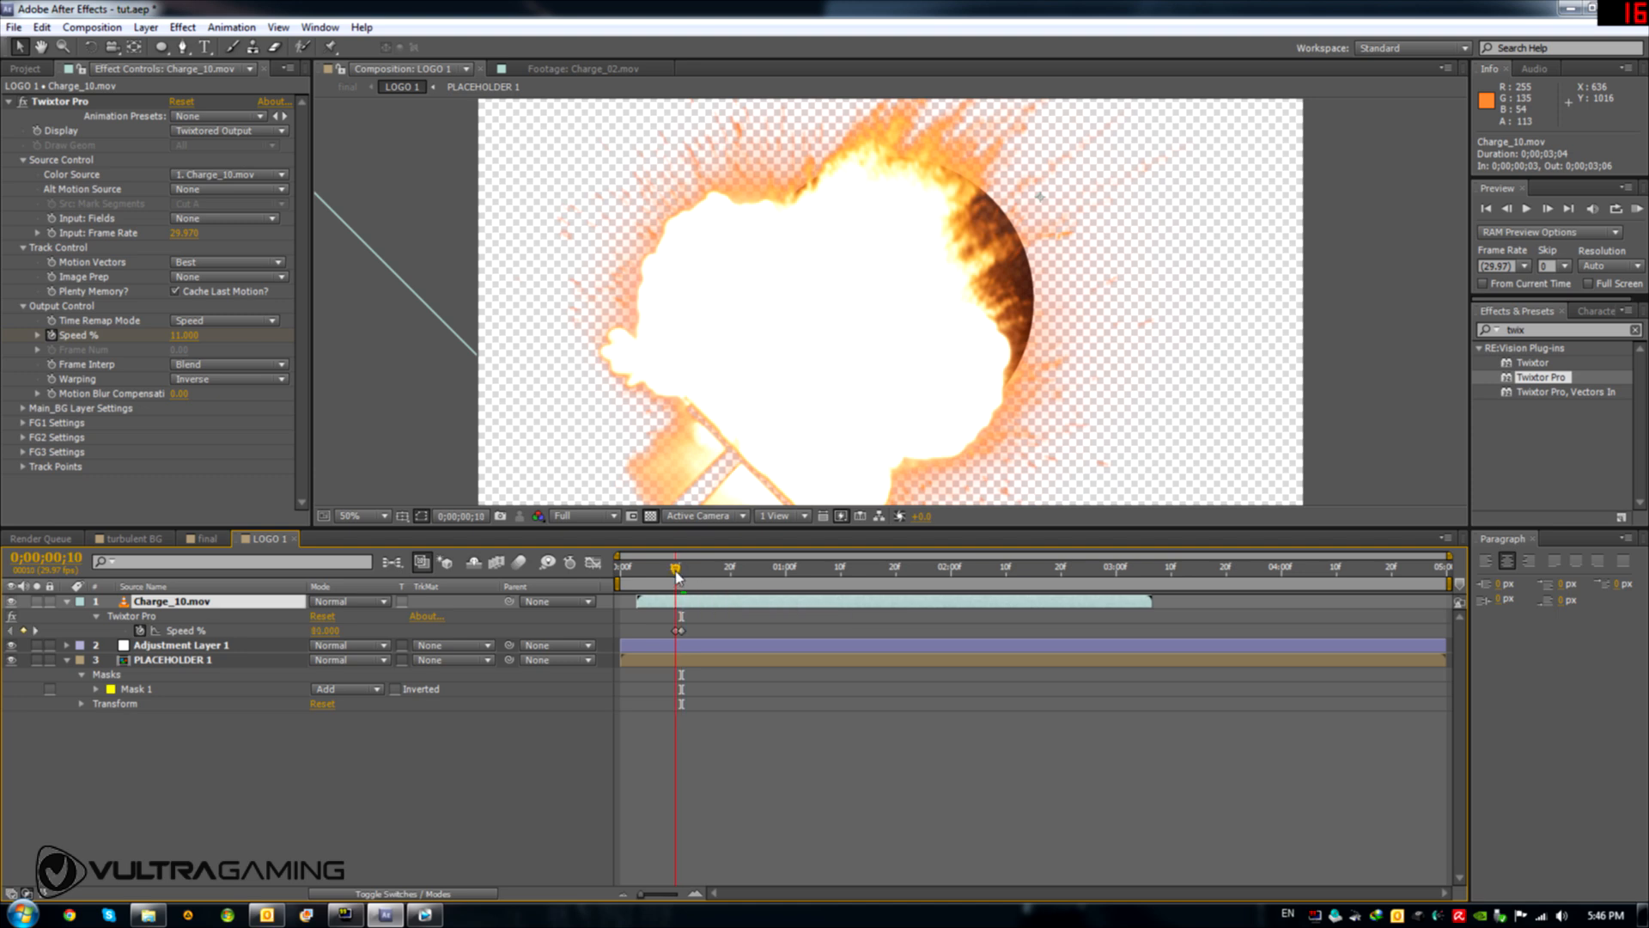
pyautogui.moveTo(676, 577); pyautogui.dragTo(753, 583)
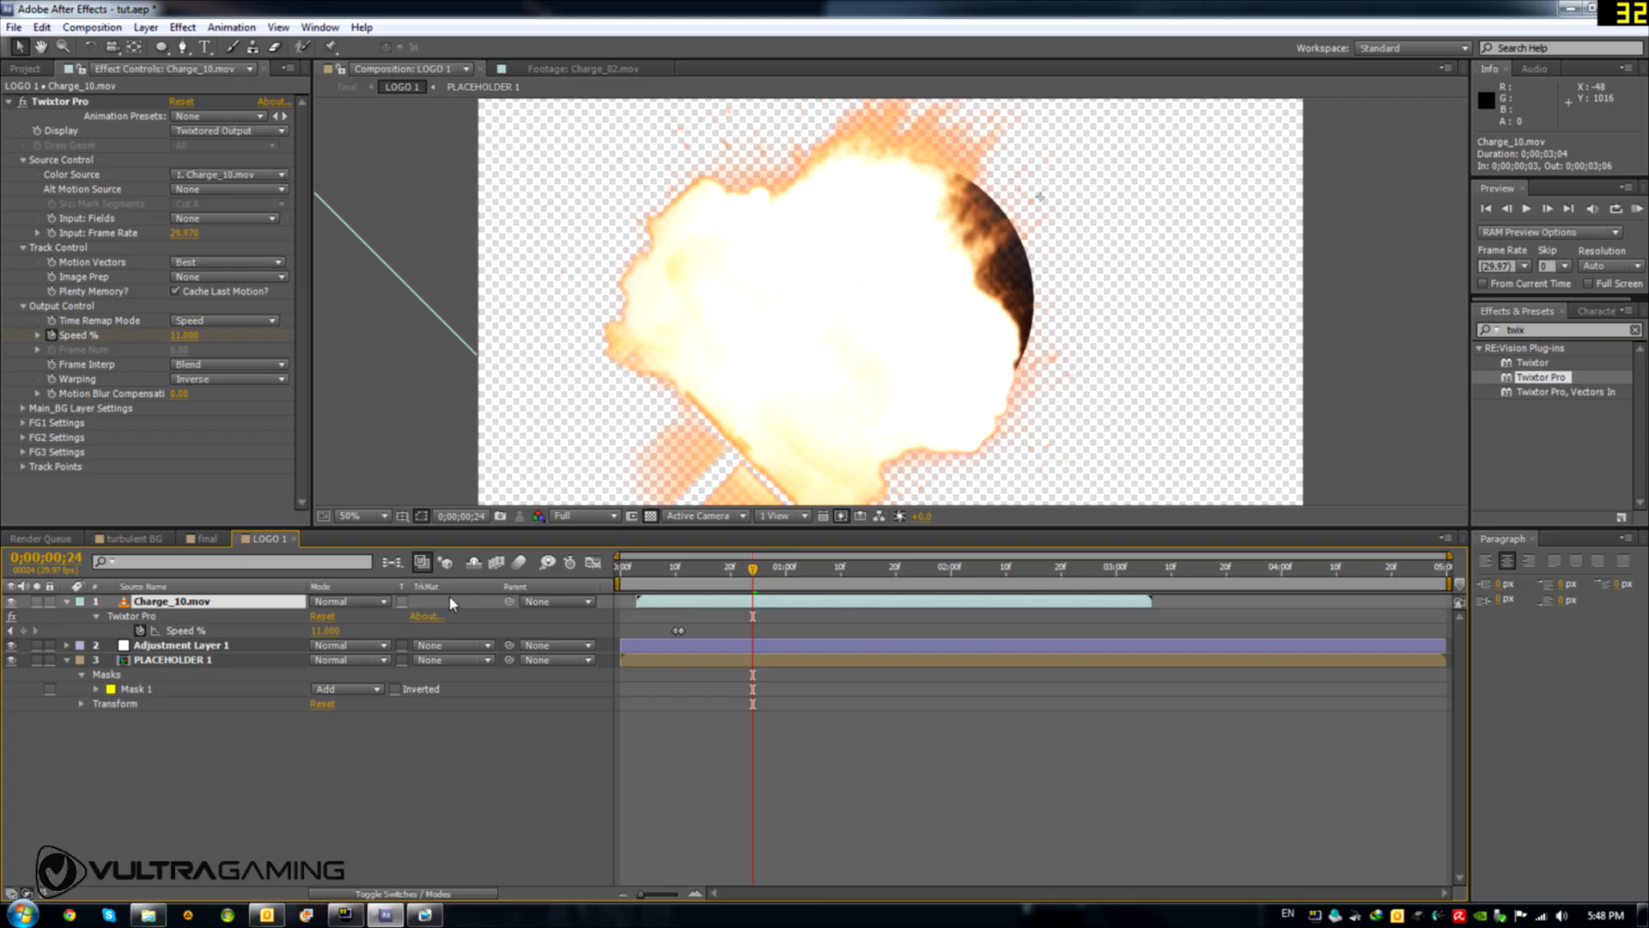
# Set the Charge_10.mov layer's blending mode to Stencil Luma and check the logo at frame 25
pyautogui.click(355, 603)
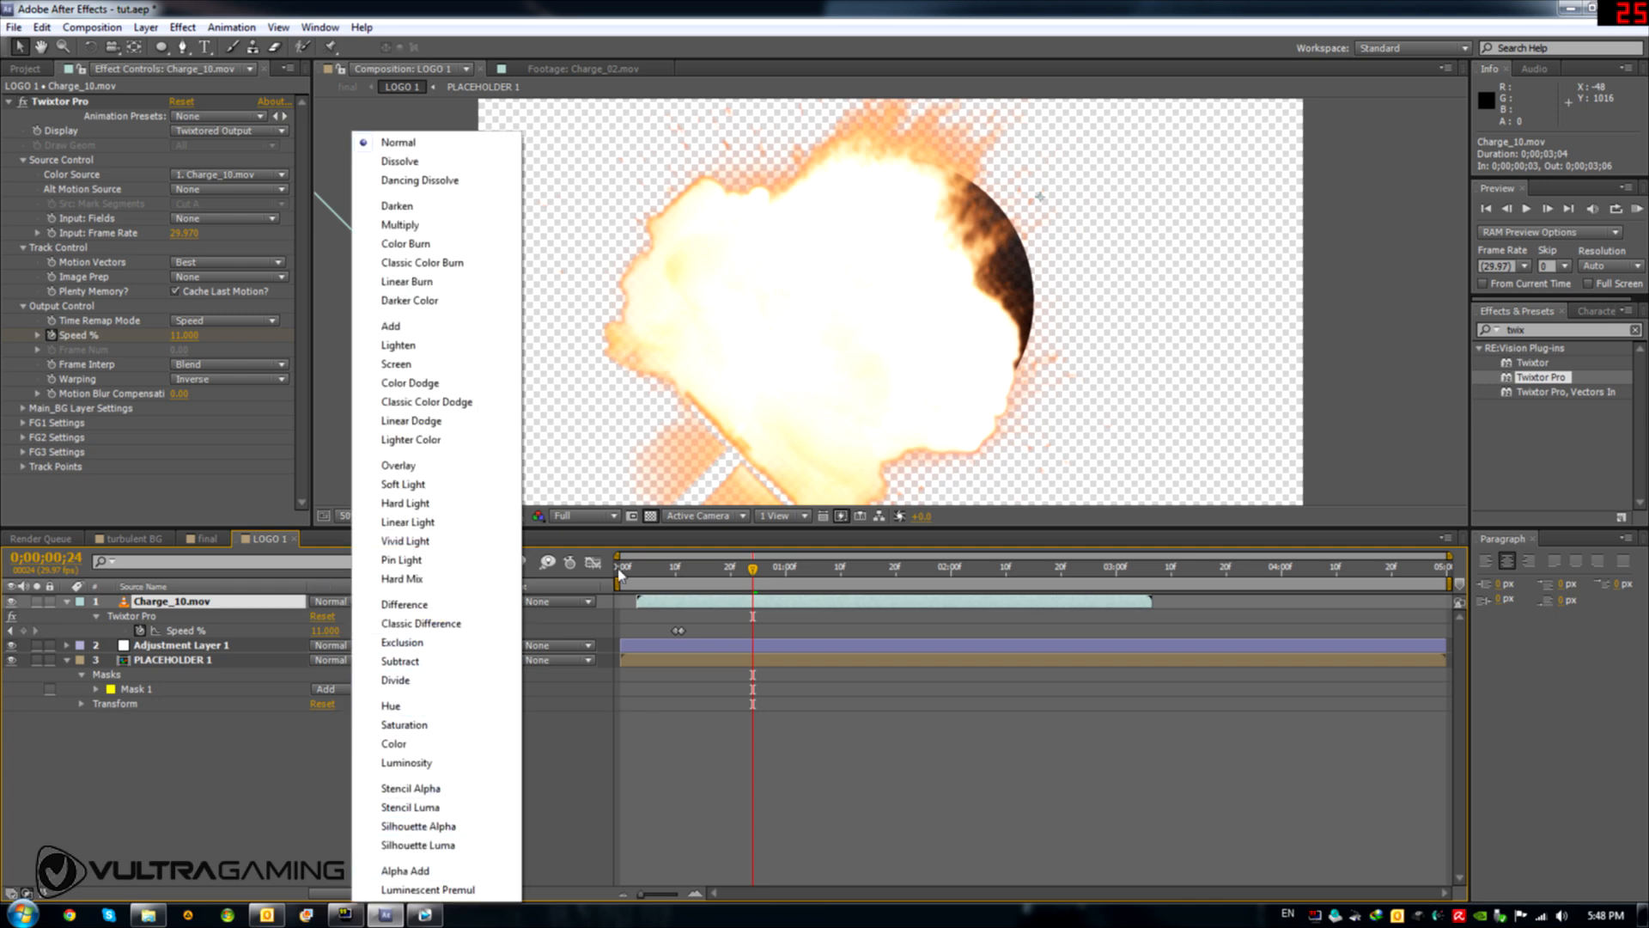
pyautogui.click(429, 807)
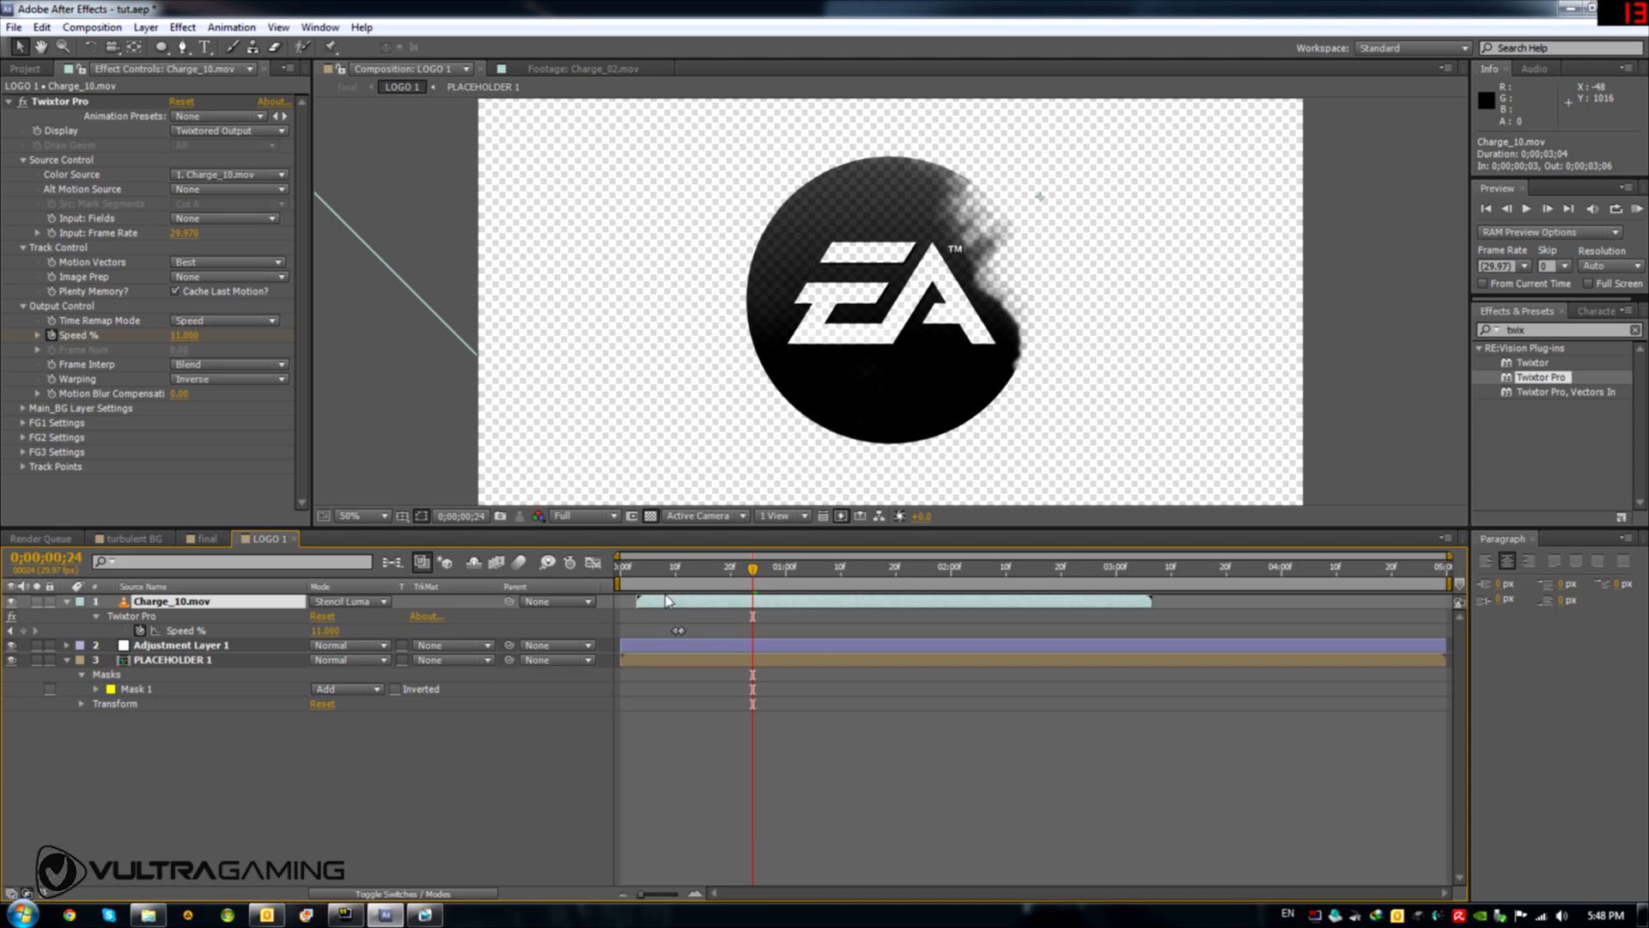
pyautogui.moveTo(755, 569); pyautogui.dragTo(759, 603)
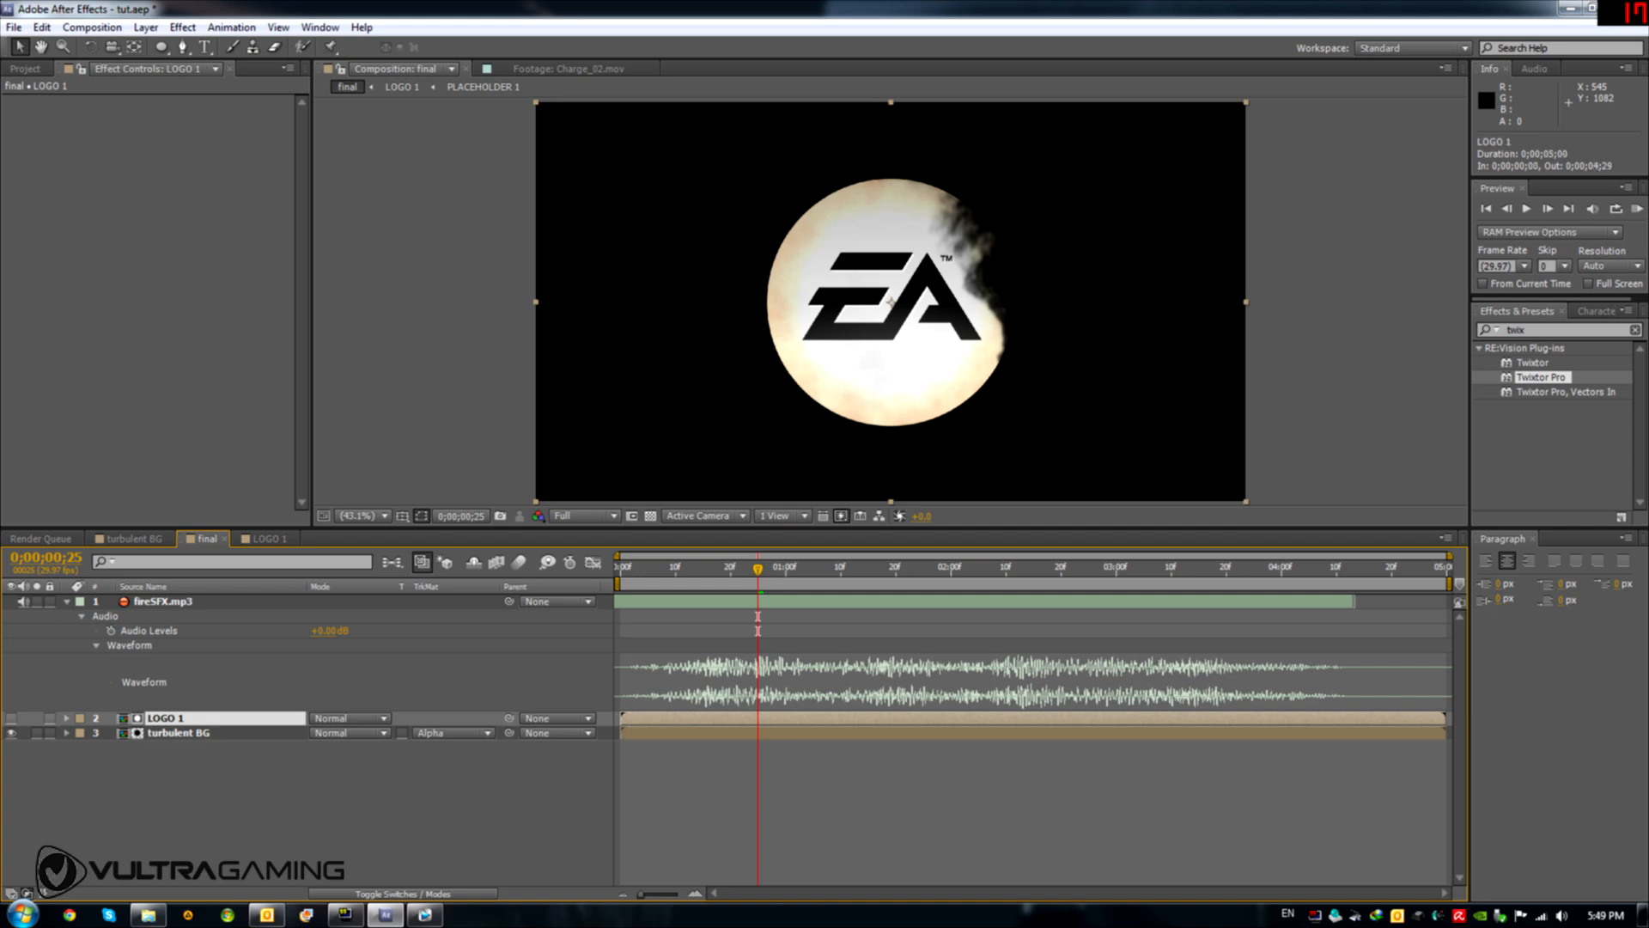
# Trim the LOGO 1 layer in the final composition to start at frame 4 and end at 0;00;01;04
pyautogui.moveTo(649, 573); pyautogui.dragTo(633, 574)
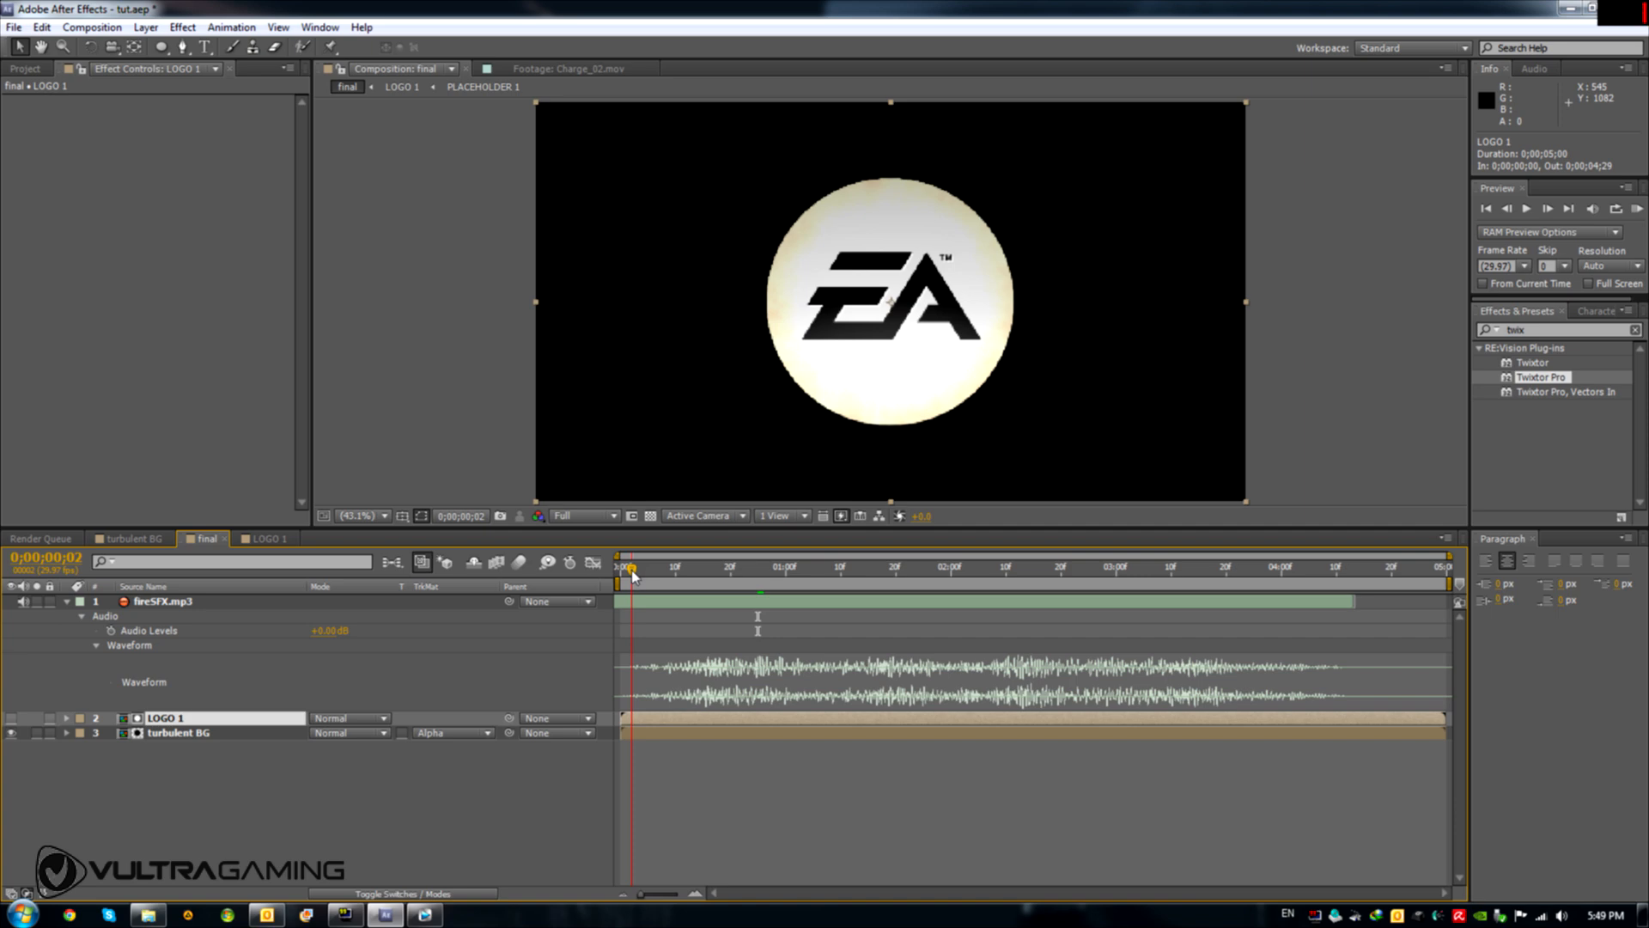
pyautogui.moveTo(633, 575); pyautogui.dragTo(643, 577)
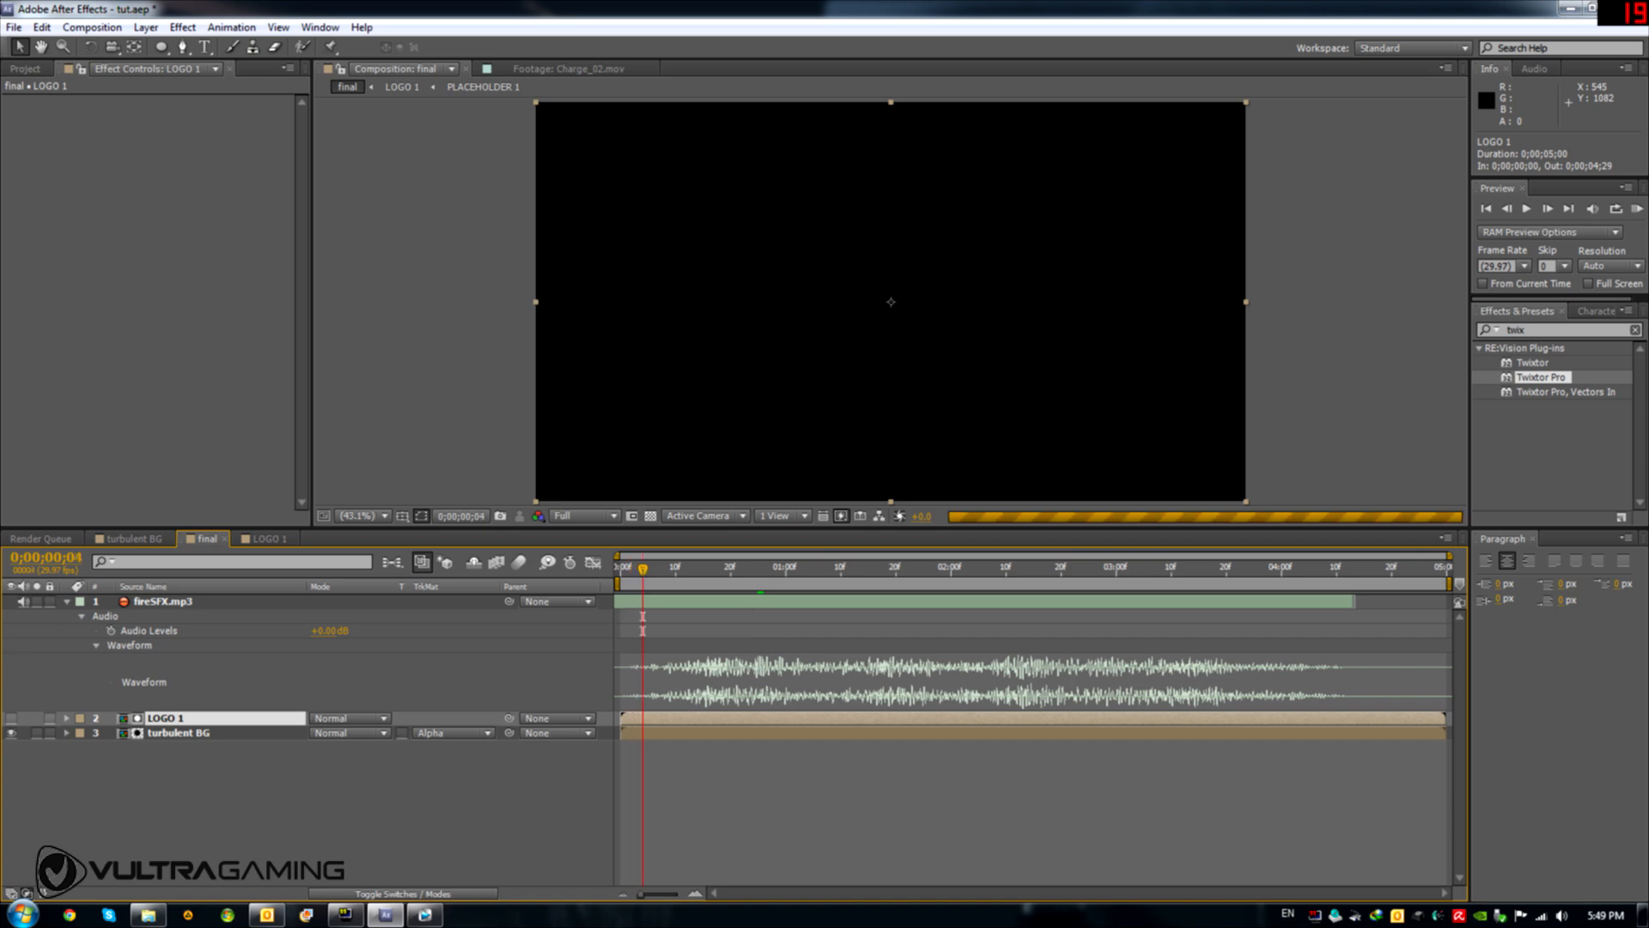
pyautogui.hotkey('alt', '[')
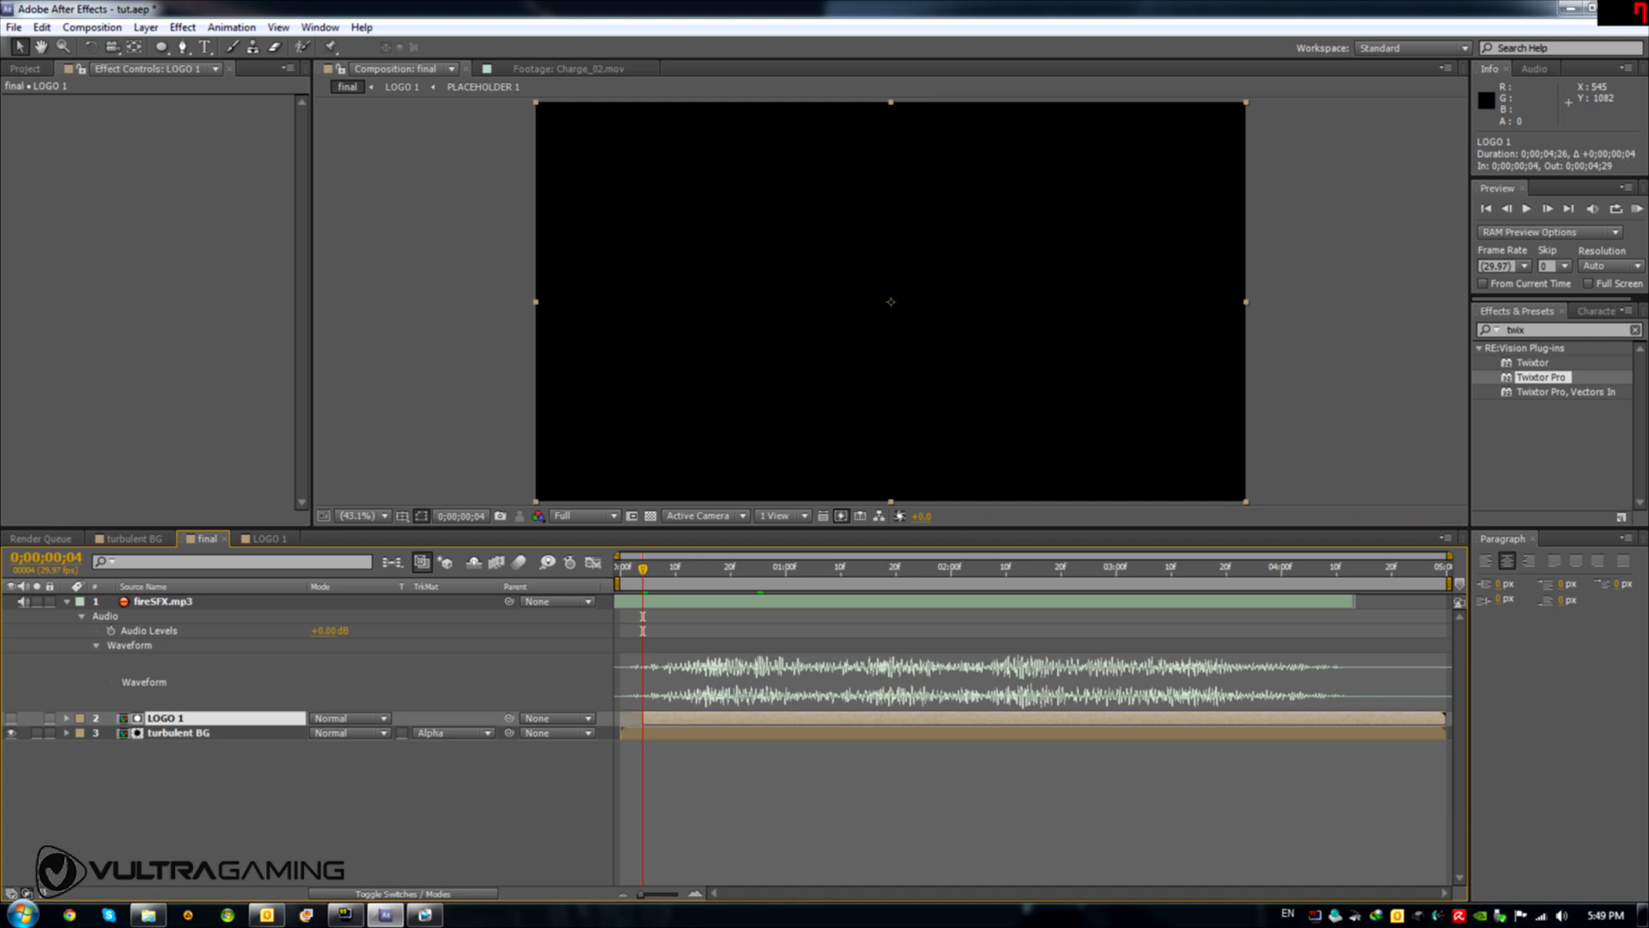
pyautogui.click(803, 576)
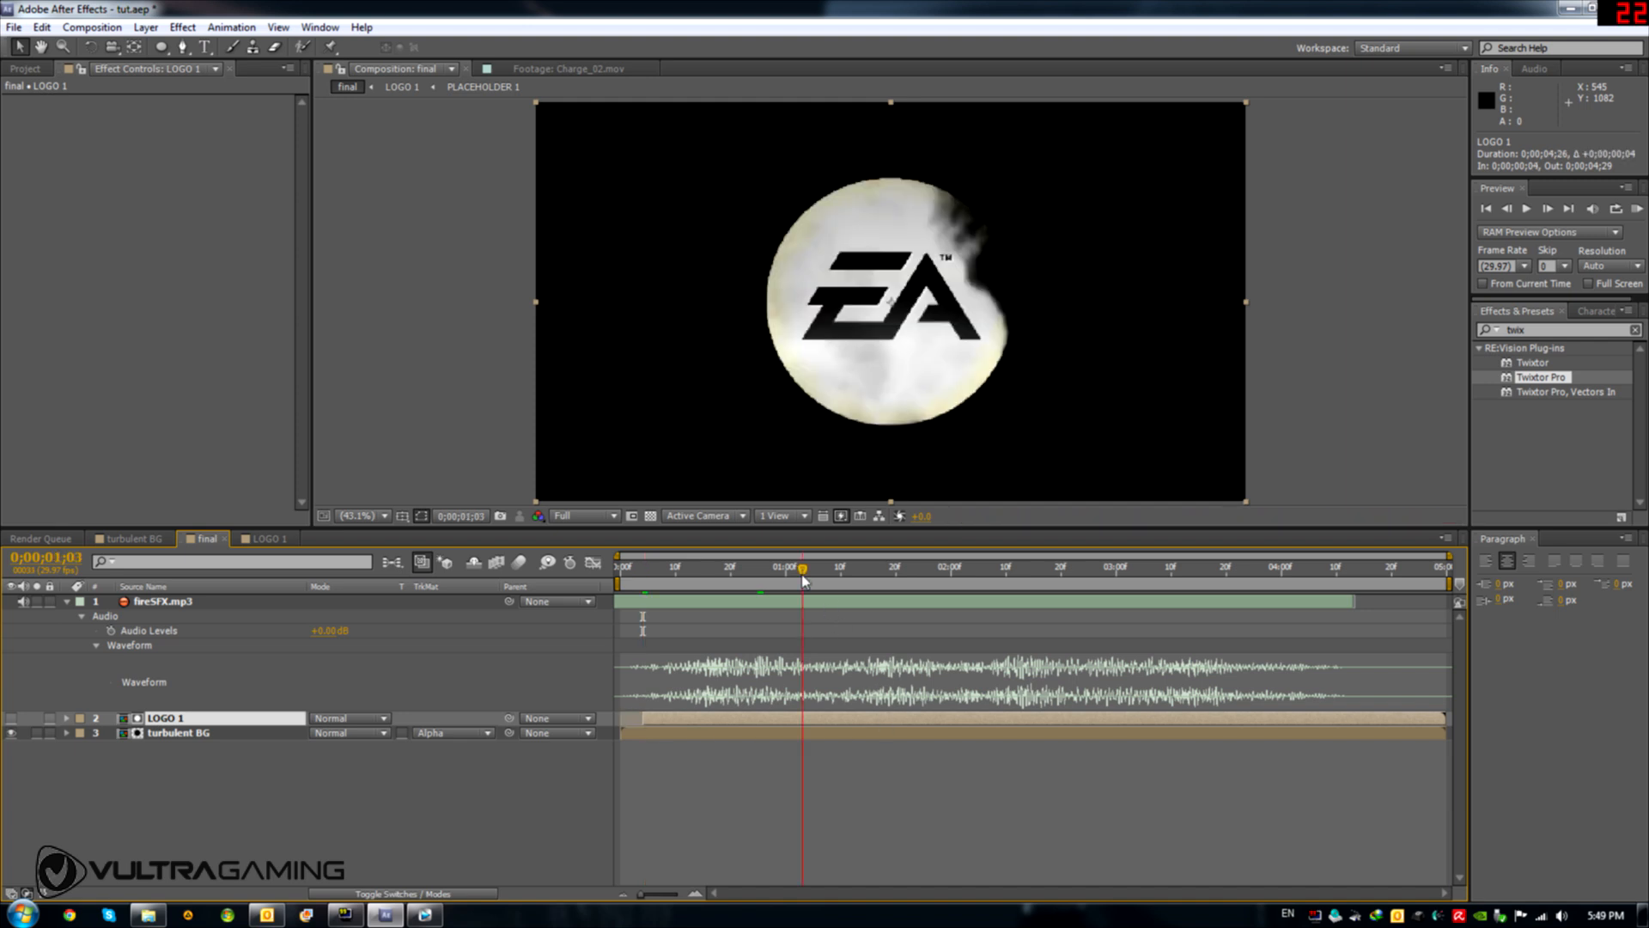
pyautogui.moveTo(803, 580); pyautogui.dragTo(816, 581)
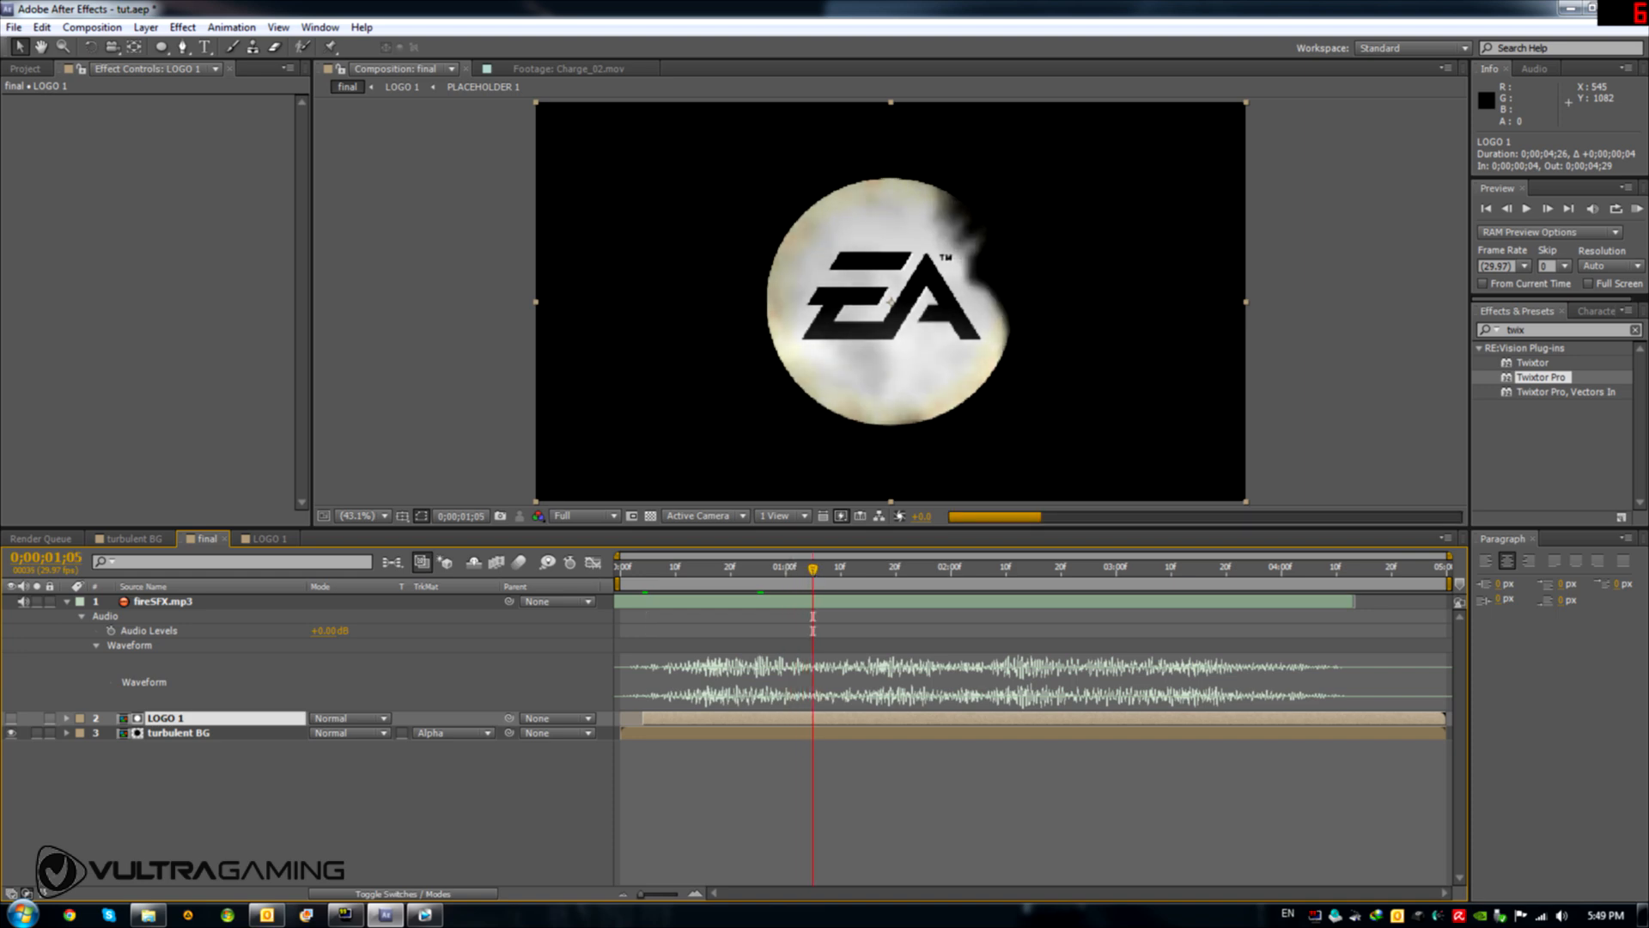
pyautogui.hotkey('alt', ']')
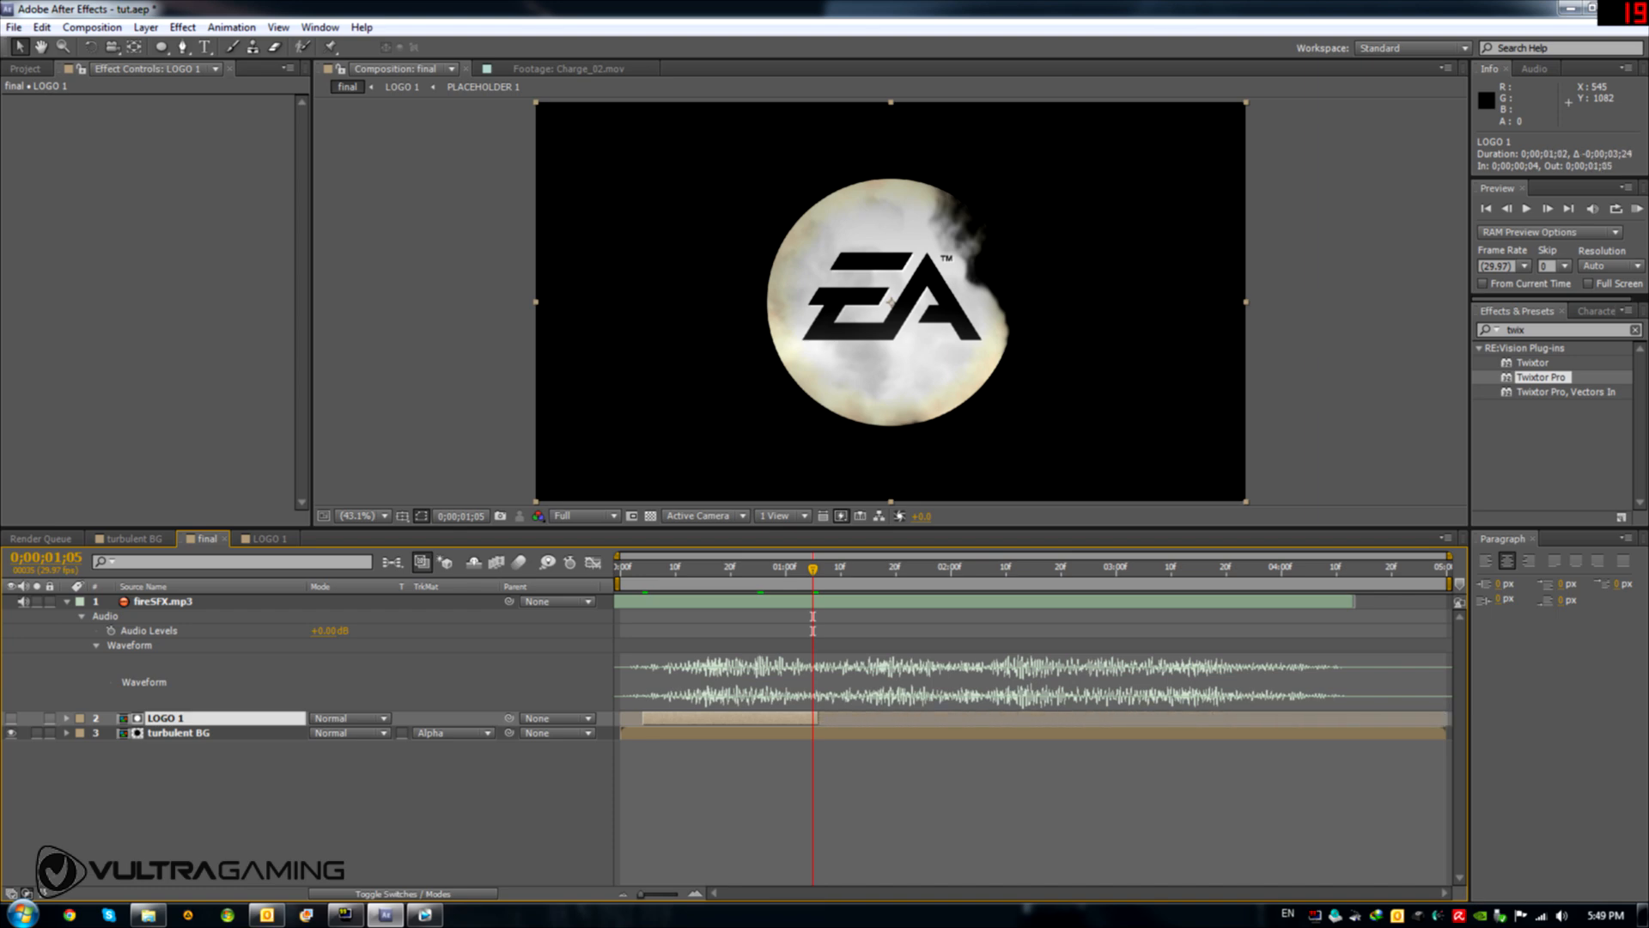
pyautogui.hotkey('alt', ']')
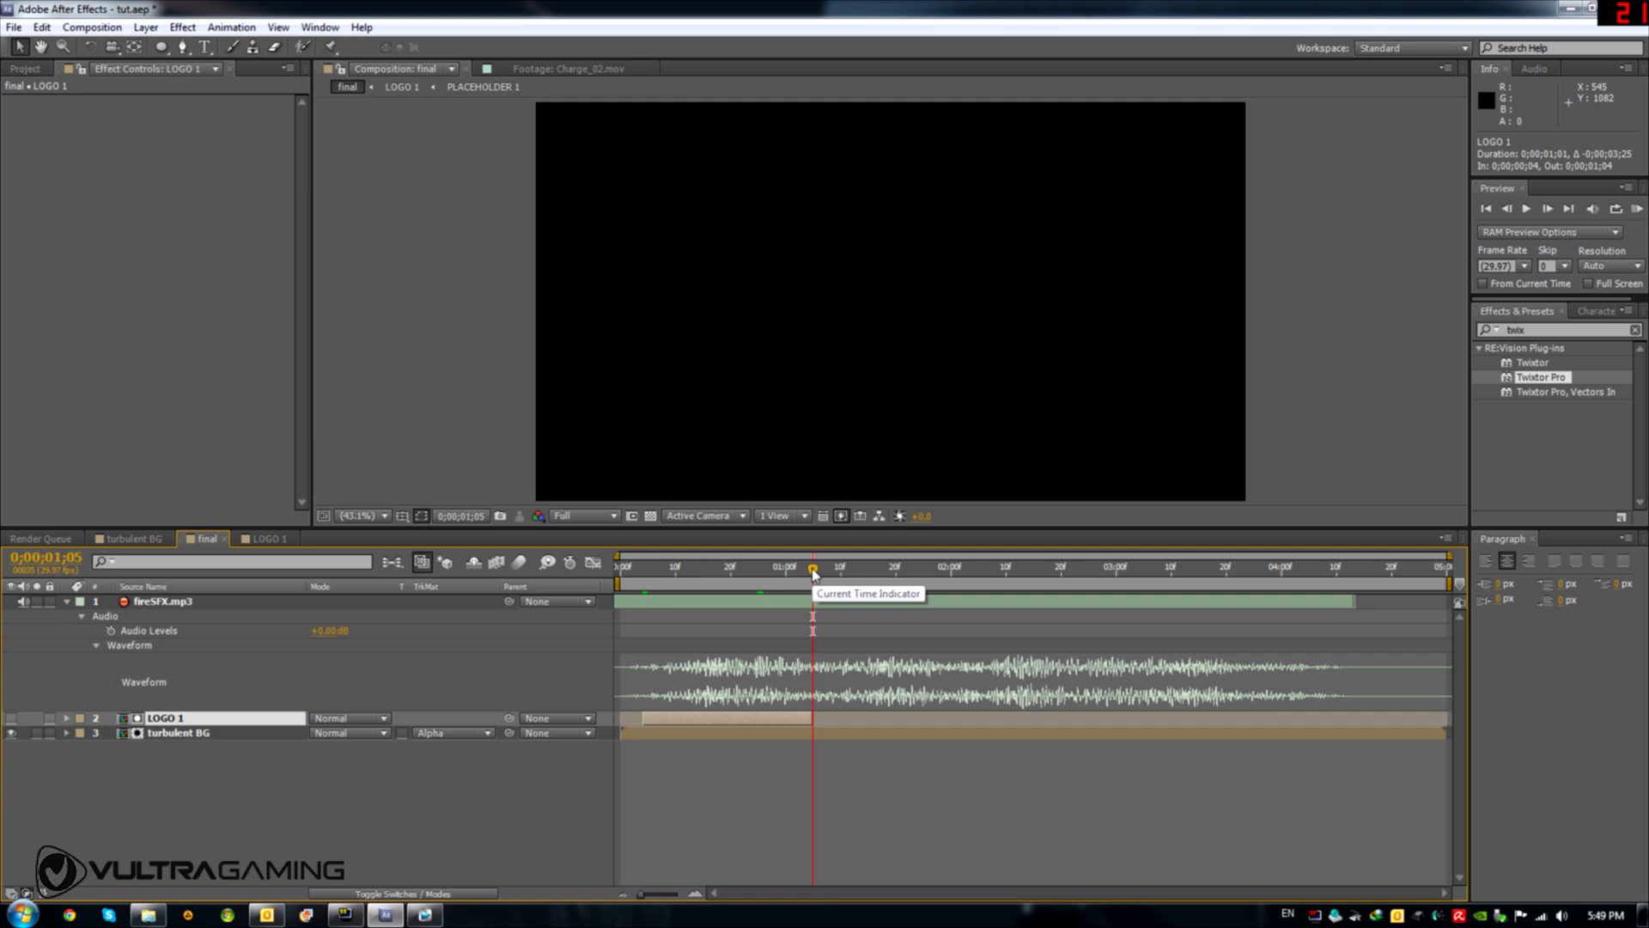
# At frame 25, search the effects for "rough" and apply Roughen Edges to the LOGO 1 layer
pyautogui.moveTo(812, 573); pyautogui.dragTo(758, 629)
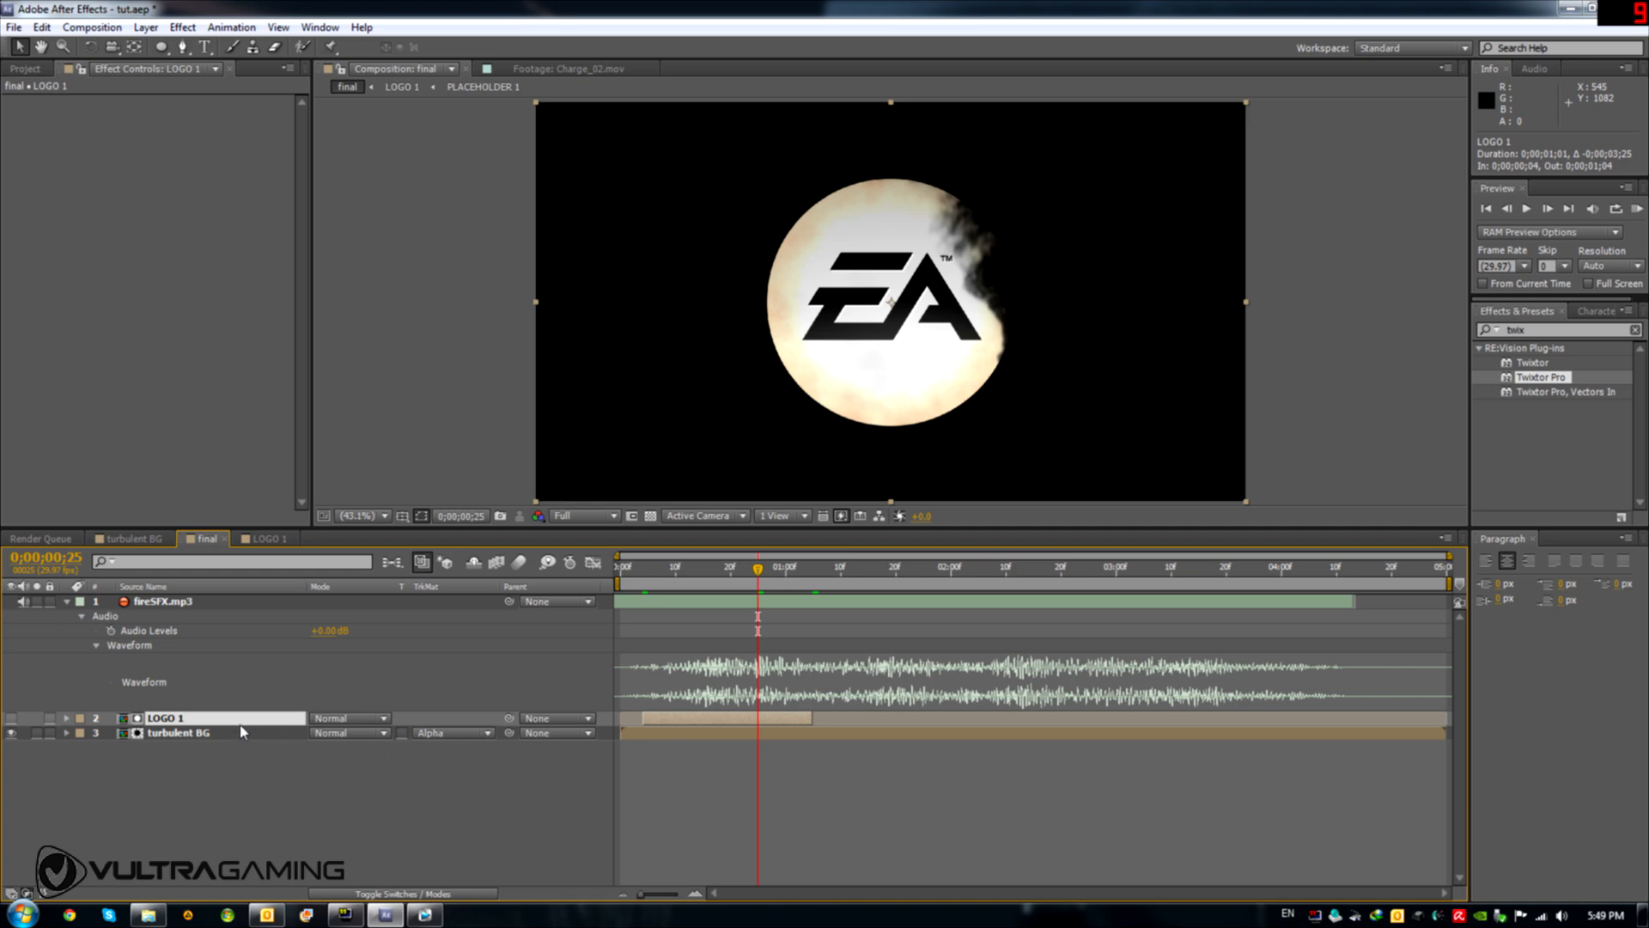
pyautogui.click(1546, 330)
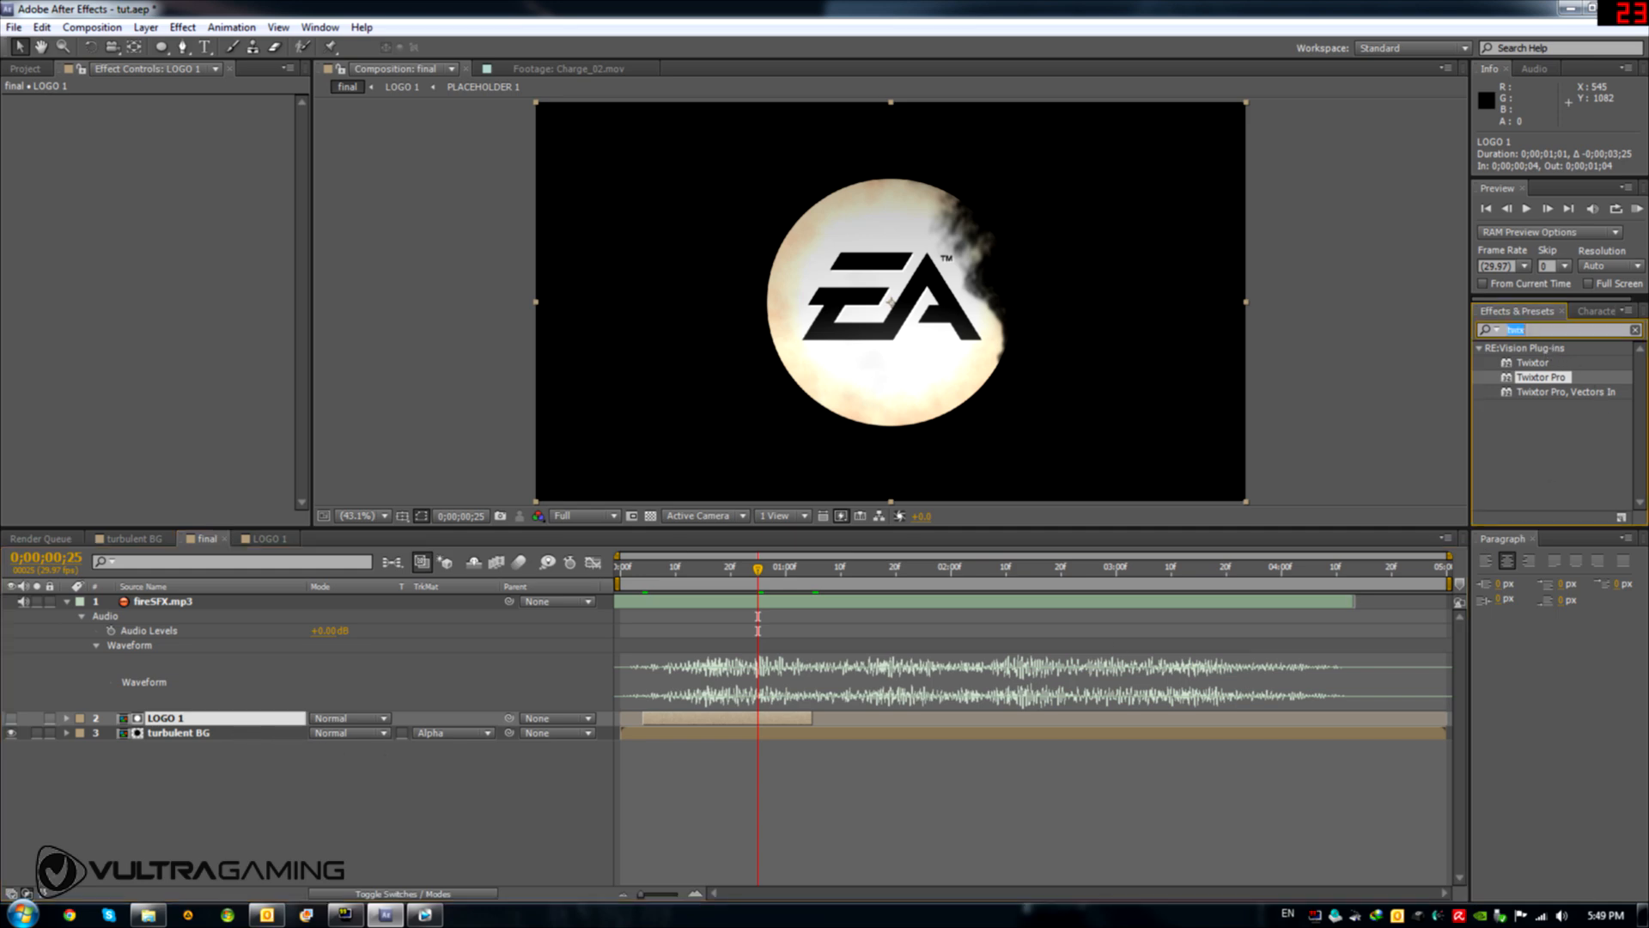
pyautogui.write('rou')
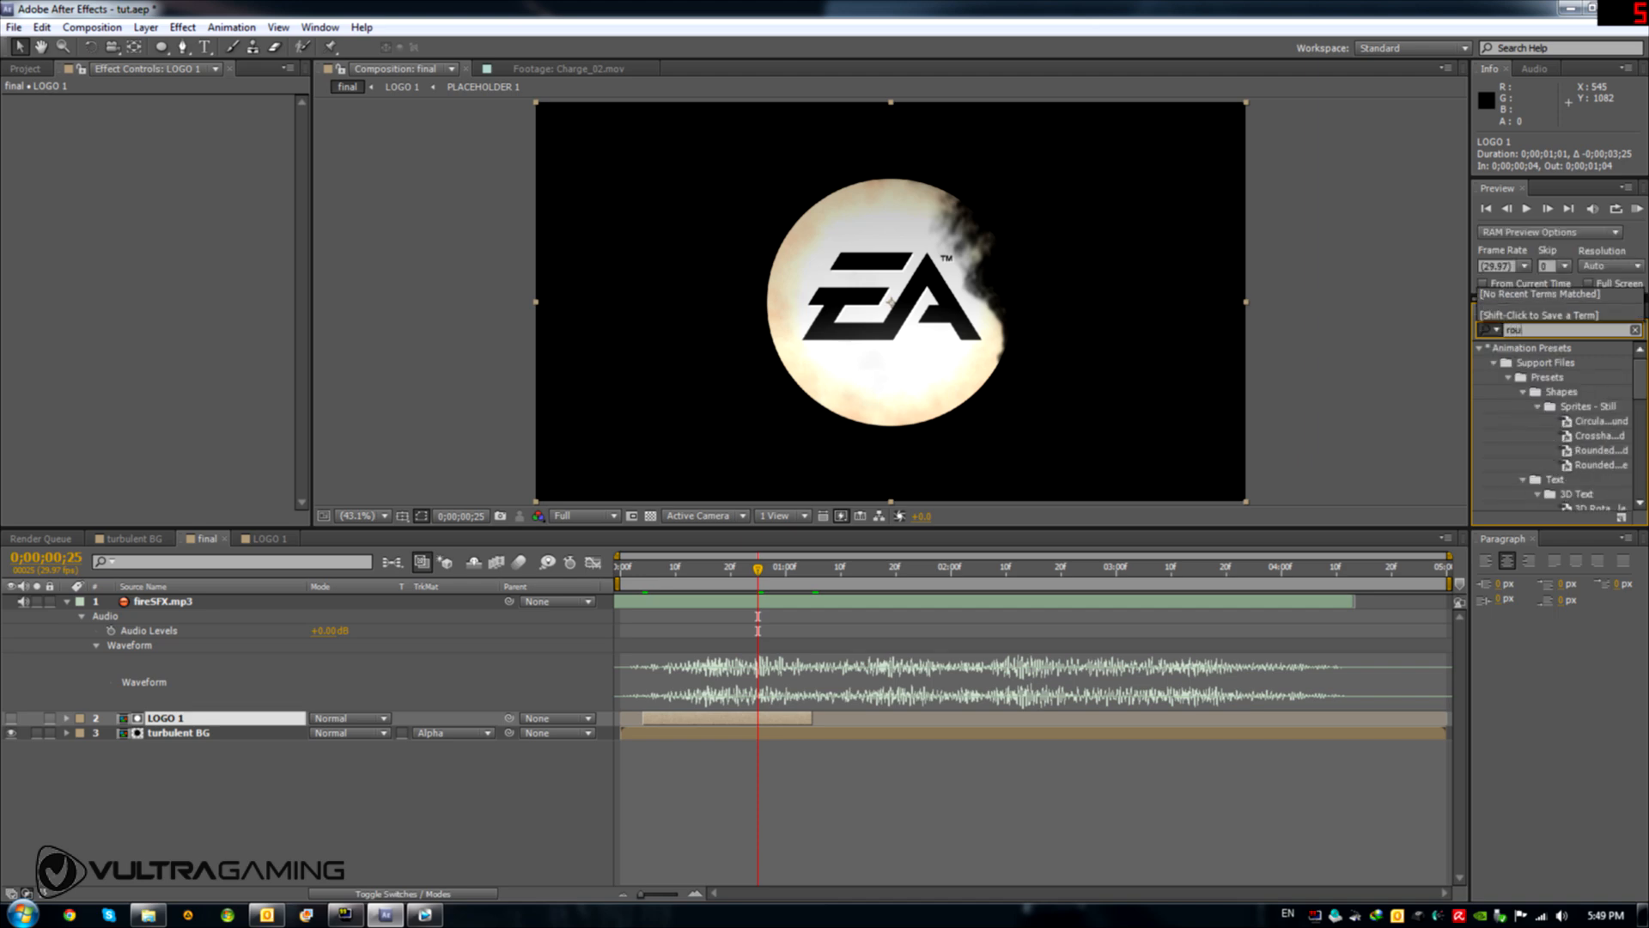
pyautogui.write('gh')
pyautogui.moveTo(1551, 451); pyautogui.dragTo(215, 723)
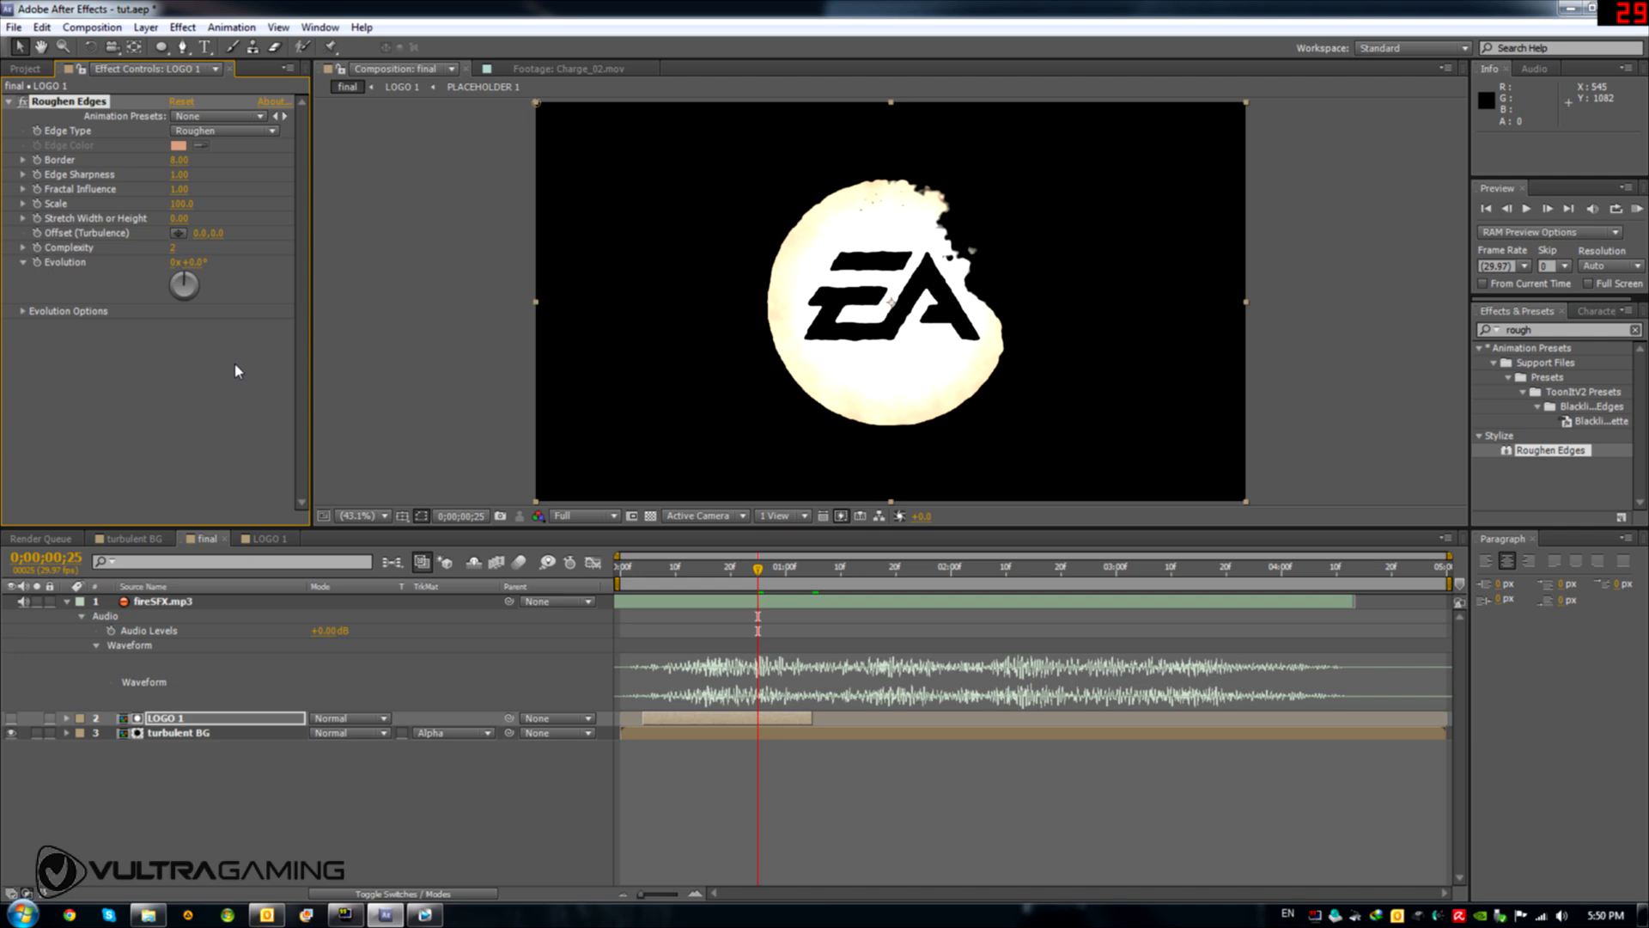
# Set Roughen Edges' Border to 4.10, Edge Sharpness to 0.85 and Scale to 115, and check the logo at frame 19
pyautogui.click(179, 159)
pyautogui.write('4.1')
pyautogui.press('Tab')
pyautogui.write('.8')
pyautogui.moveTo(182, 204); pyautogui.dragTo(195, 205)
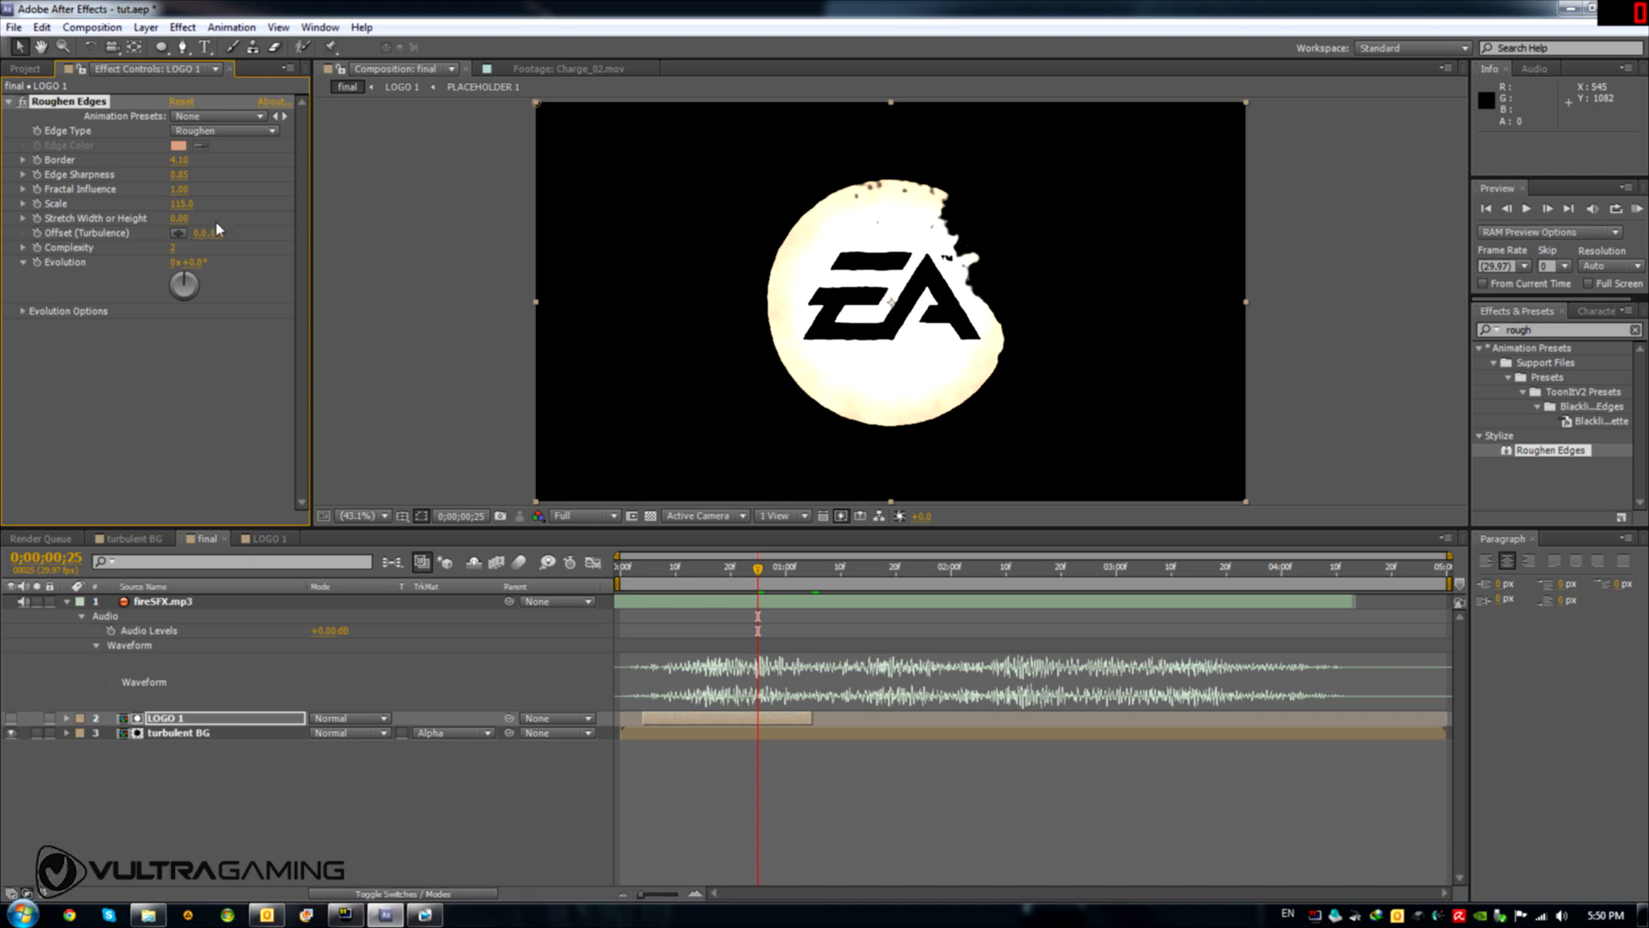
pyautogui.moveTo(757, 569); pyautogui.dragTo(721, 597)
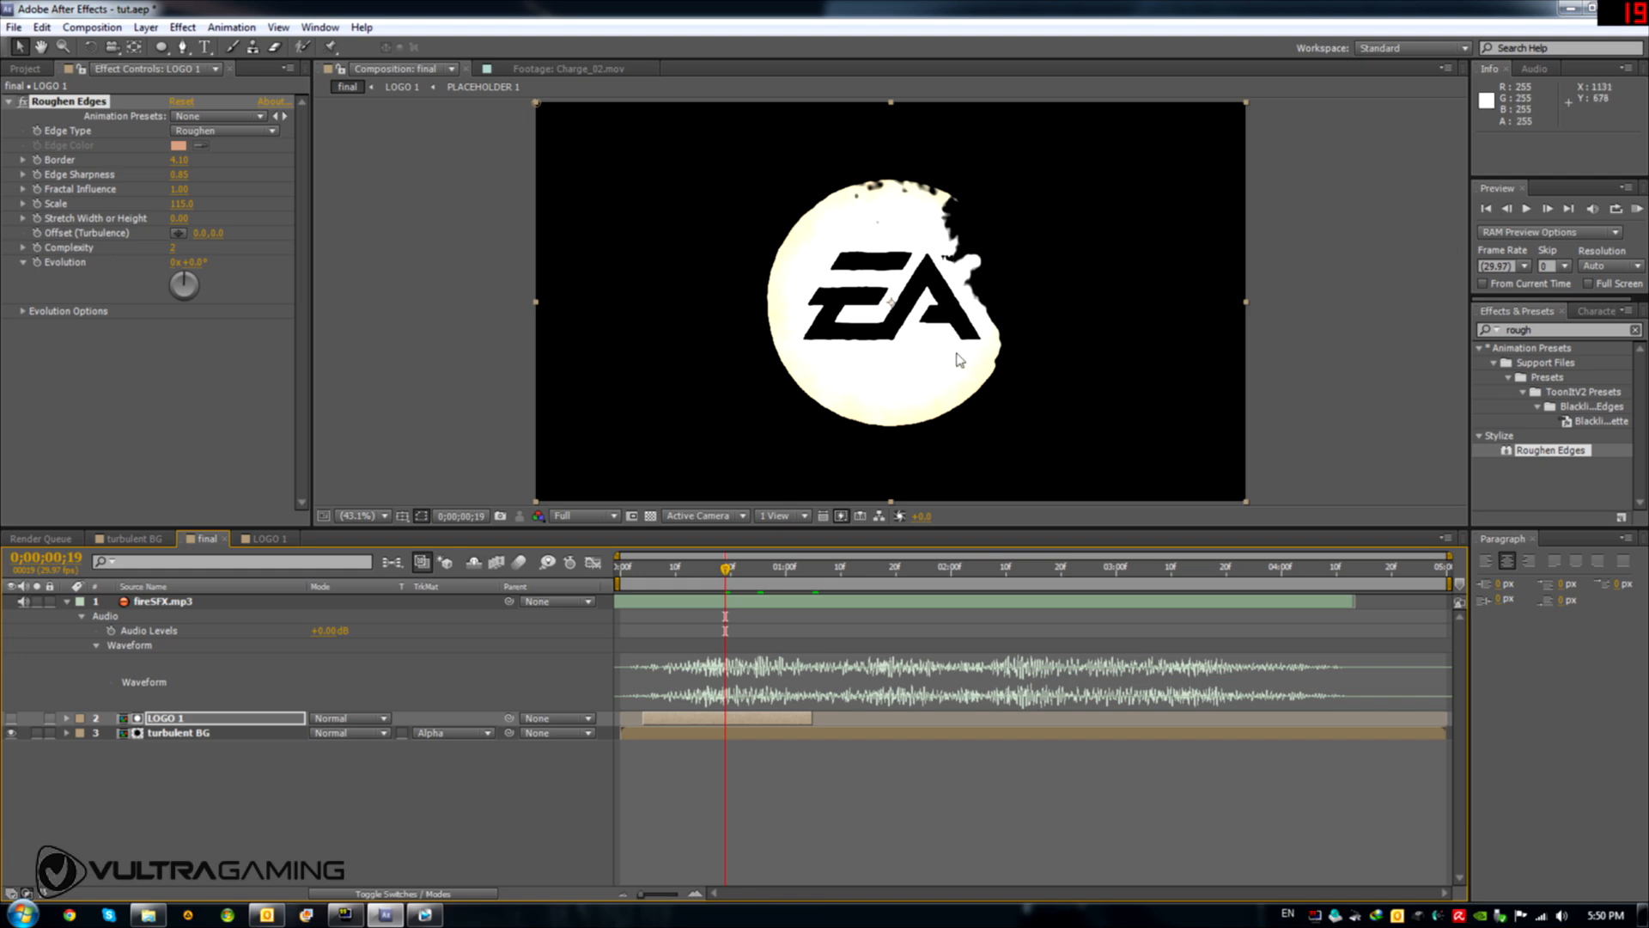
# Search the effects for "direc" and add Directional Blur to LOGO 1 after Roughen Edges
pyautogui.click(1563, 330)
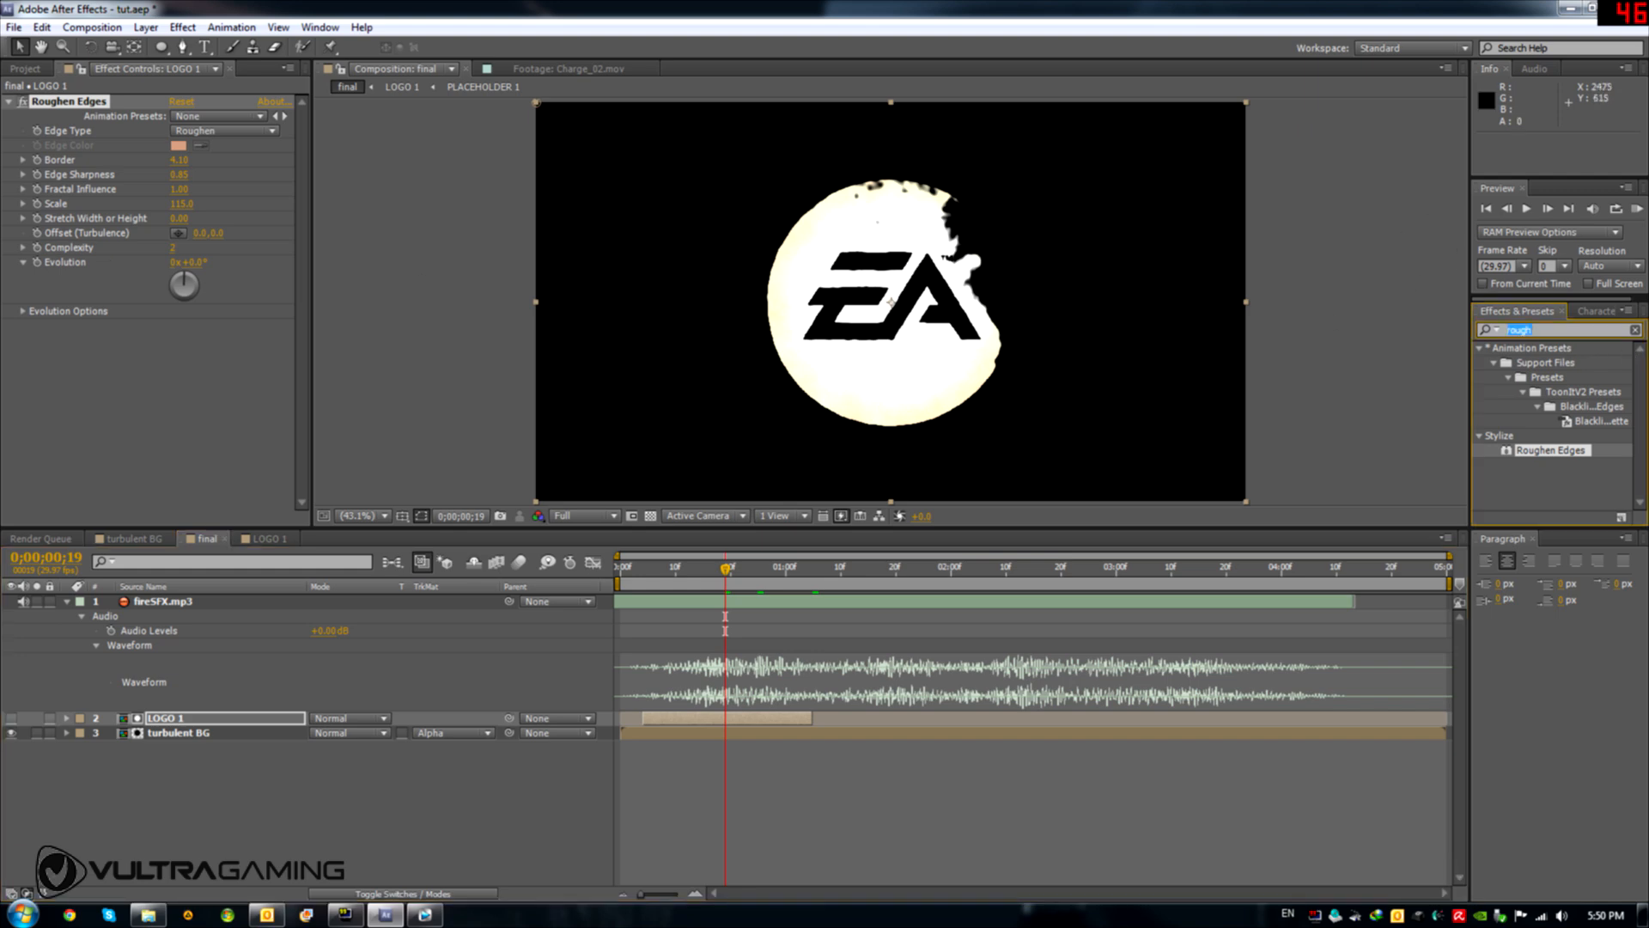
pyautogui.write('direc')
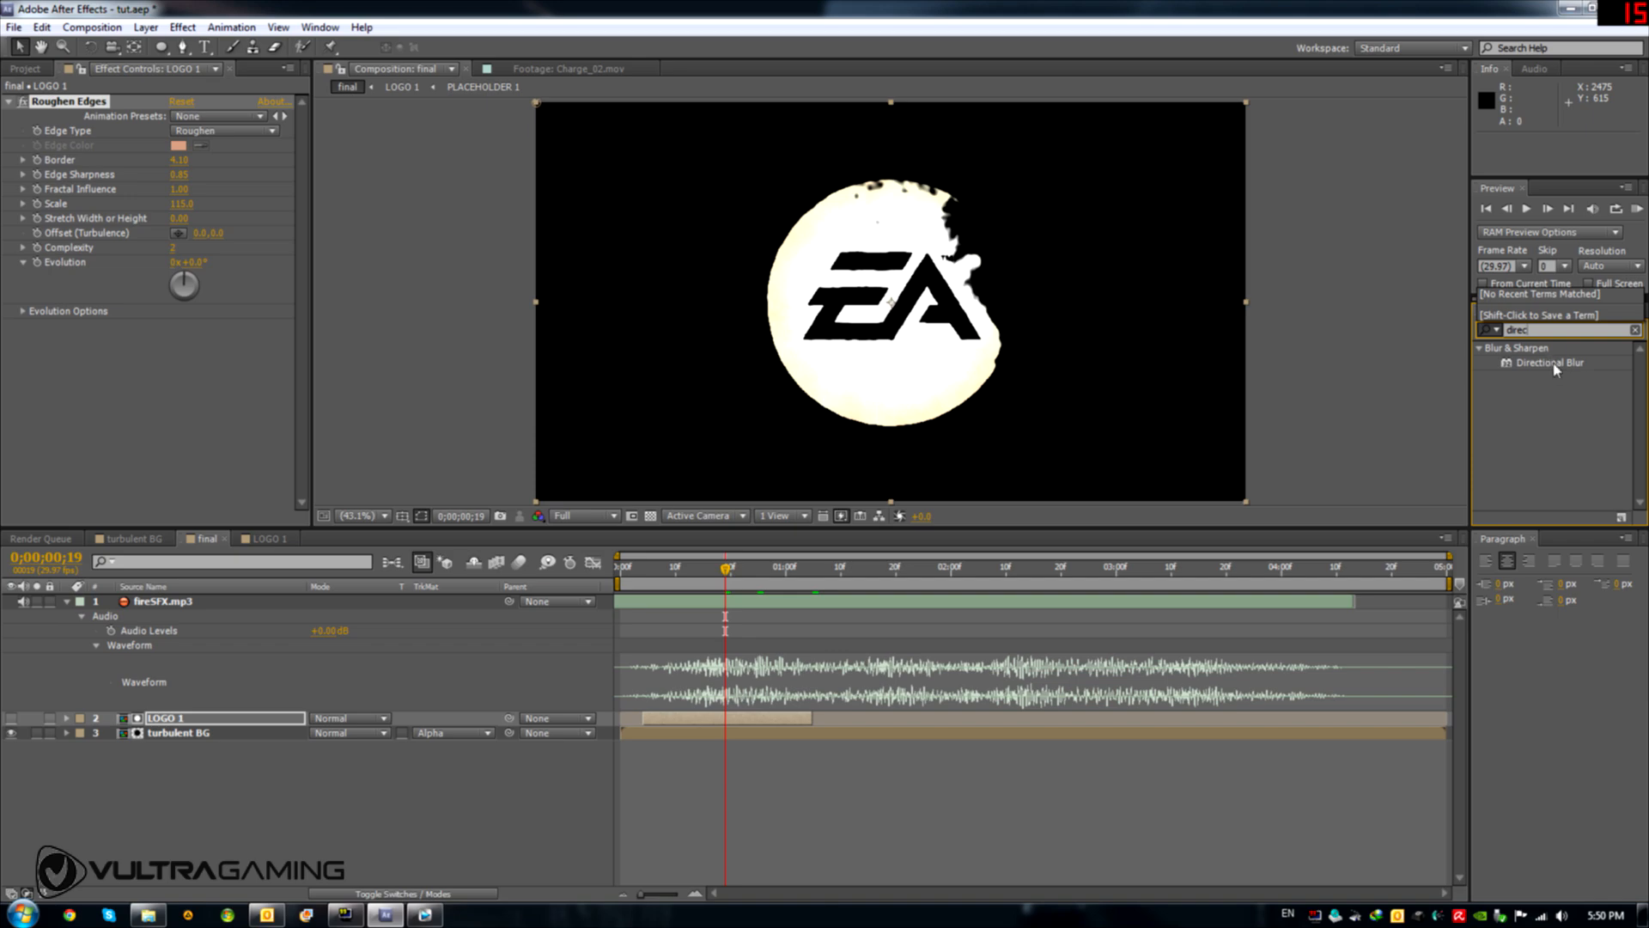
pyautogui.moveTo(1546, 361); pyautogui.dragTo(206, 402)
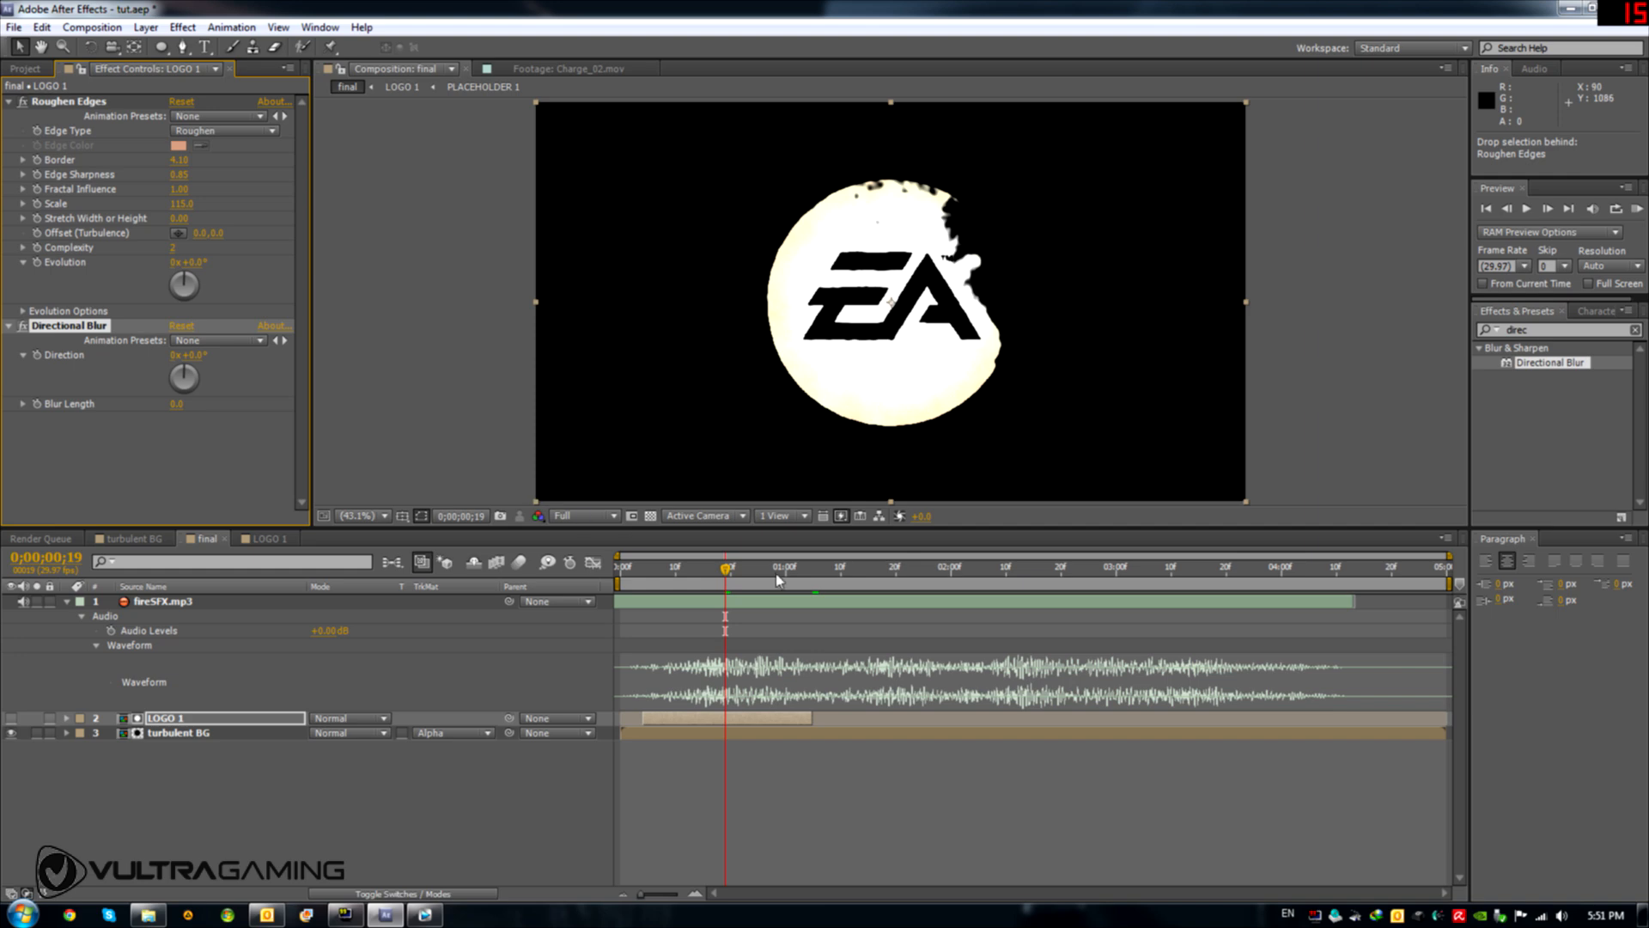
# At 0;00;01;02, add keyframes for LOGO 1's Position and Directional Blur's Blur Length, and reveal the layer's keyframed properties
pyautogui.moveTo(727, 569); pyautogui.dragTo(798, 596)
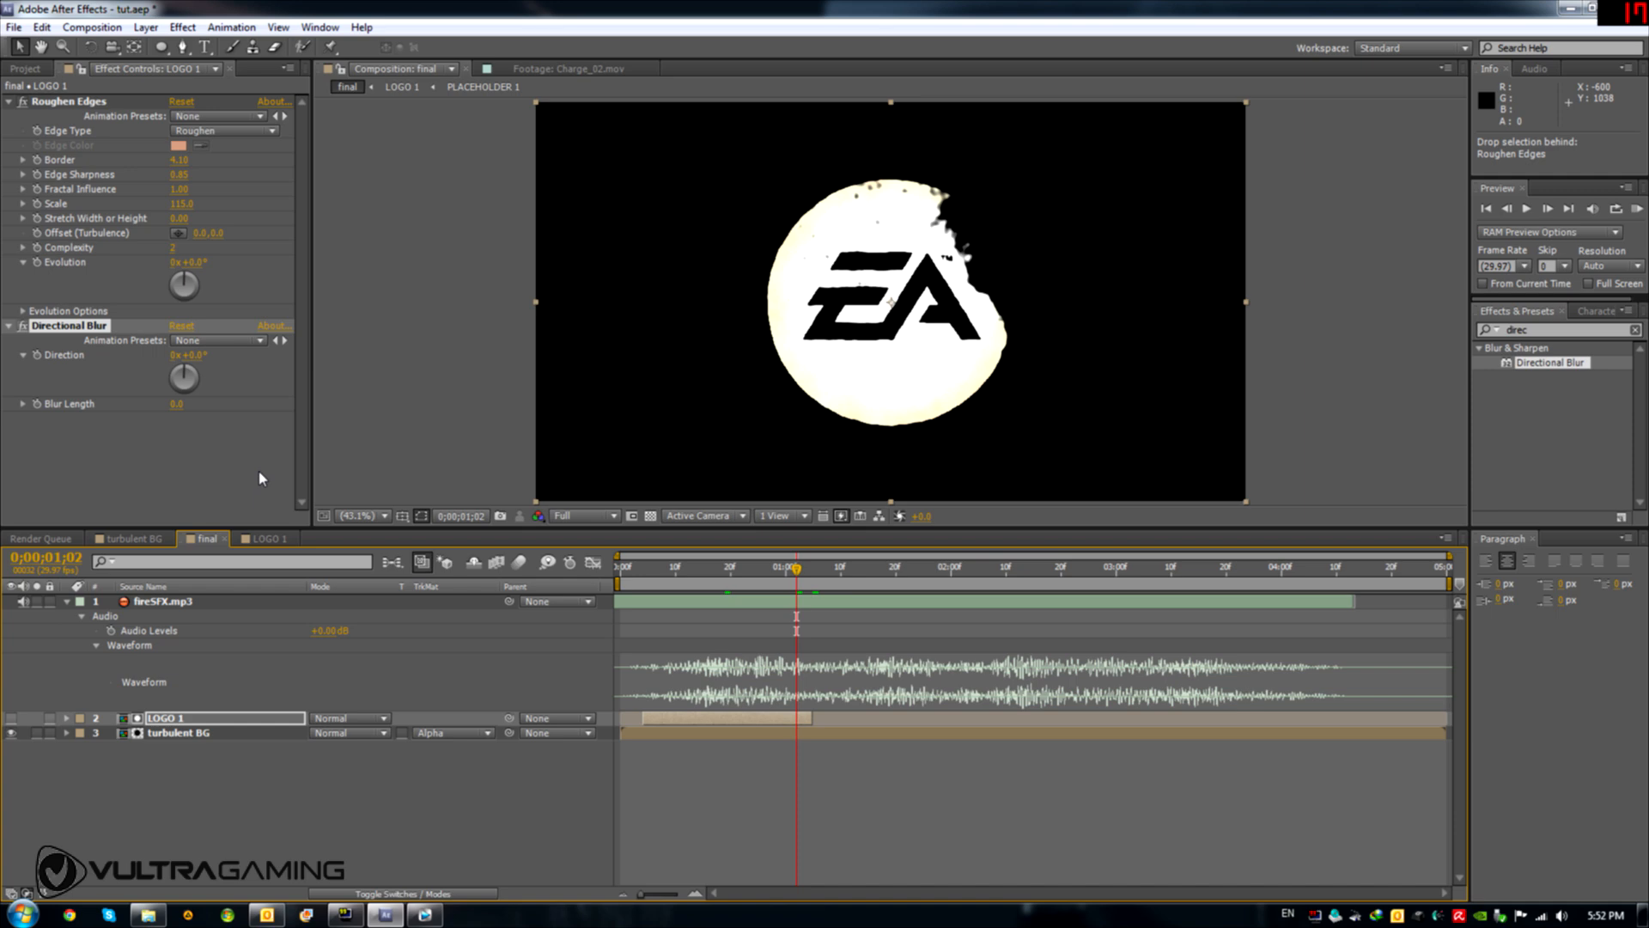
pyautogui.click(183, 720)
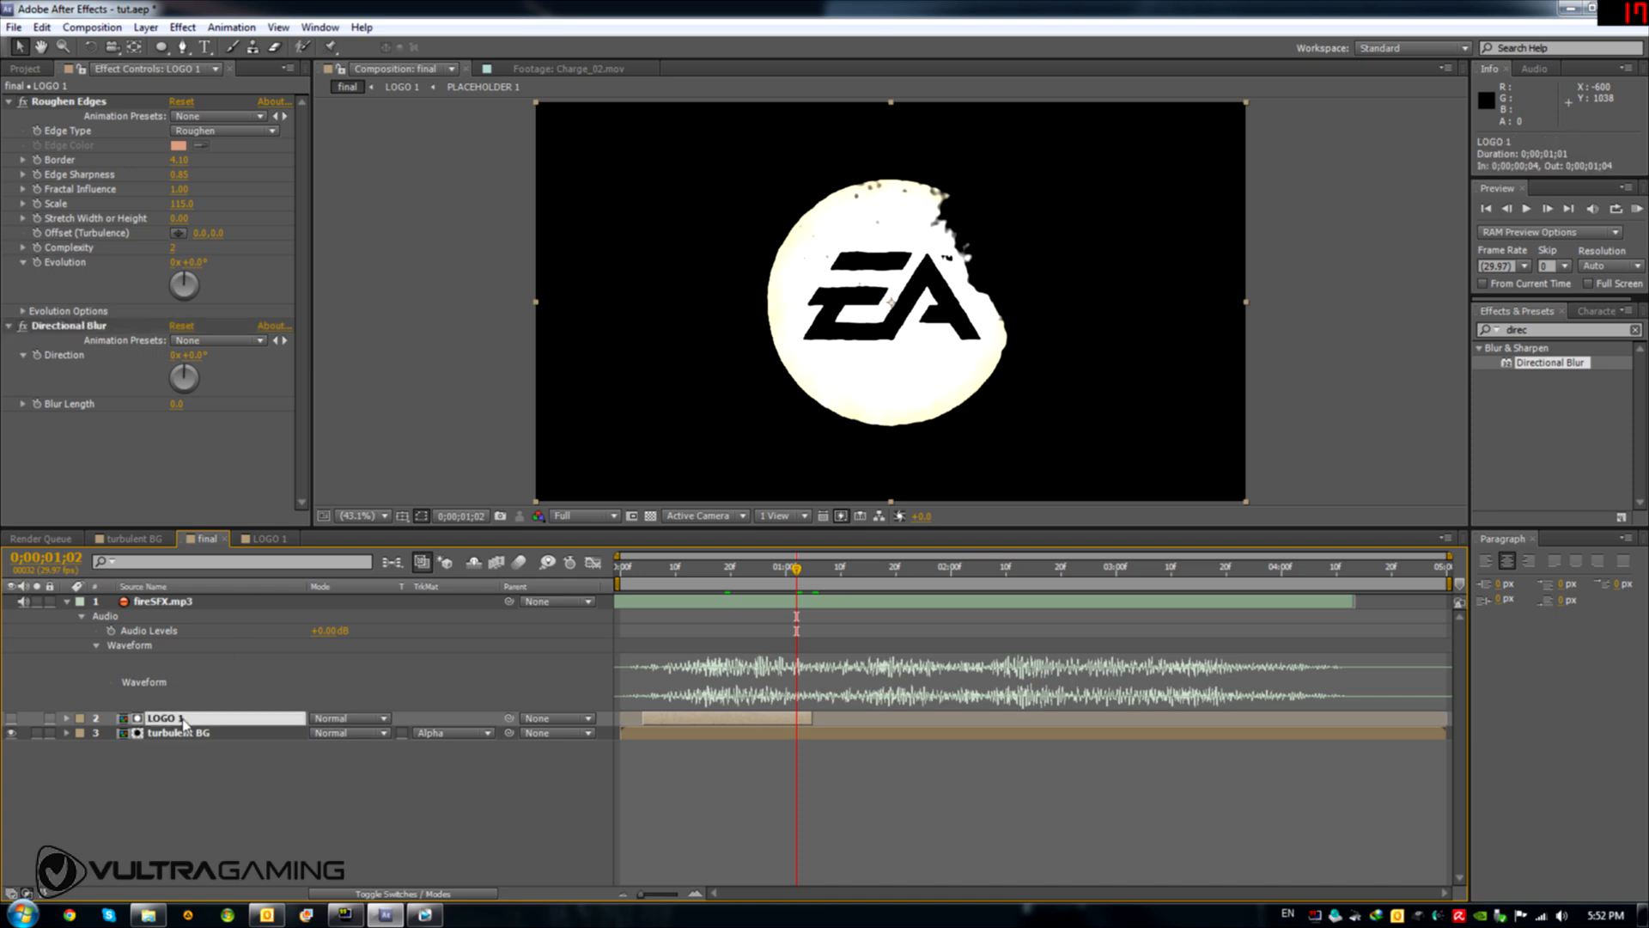
pyautogui.press('p')
pyautogui.click(111, 733)
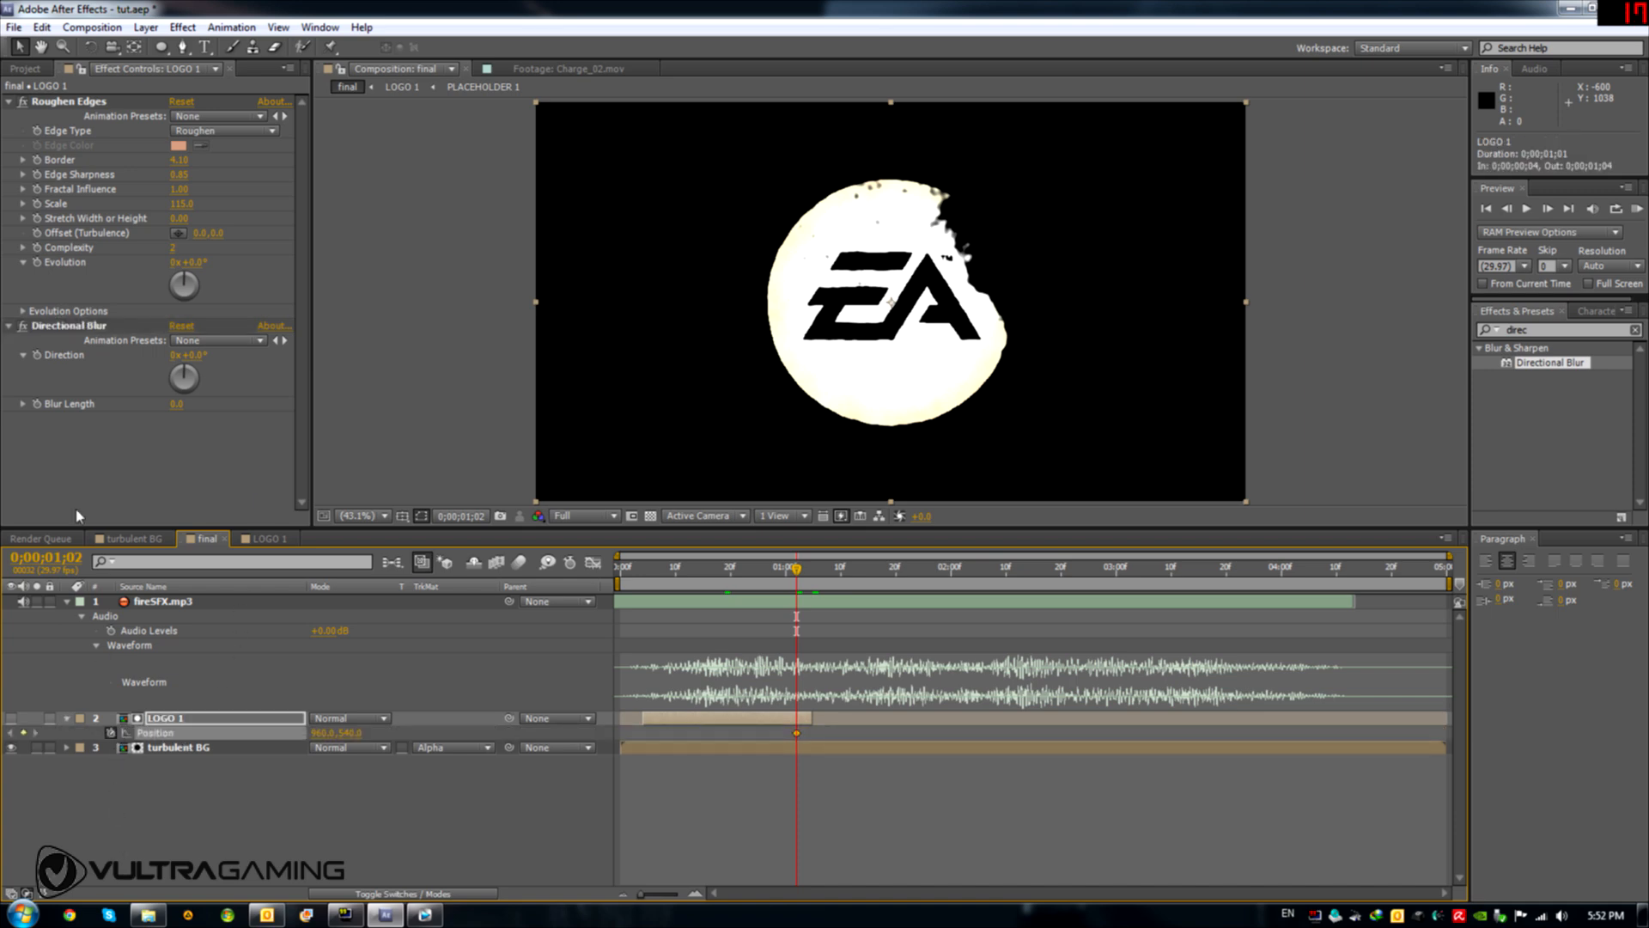
pyautogui.click(37, 405)
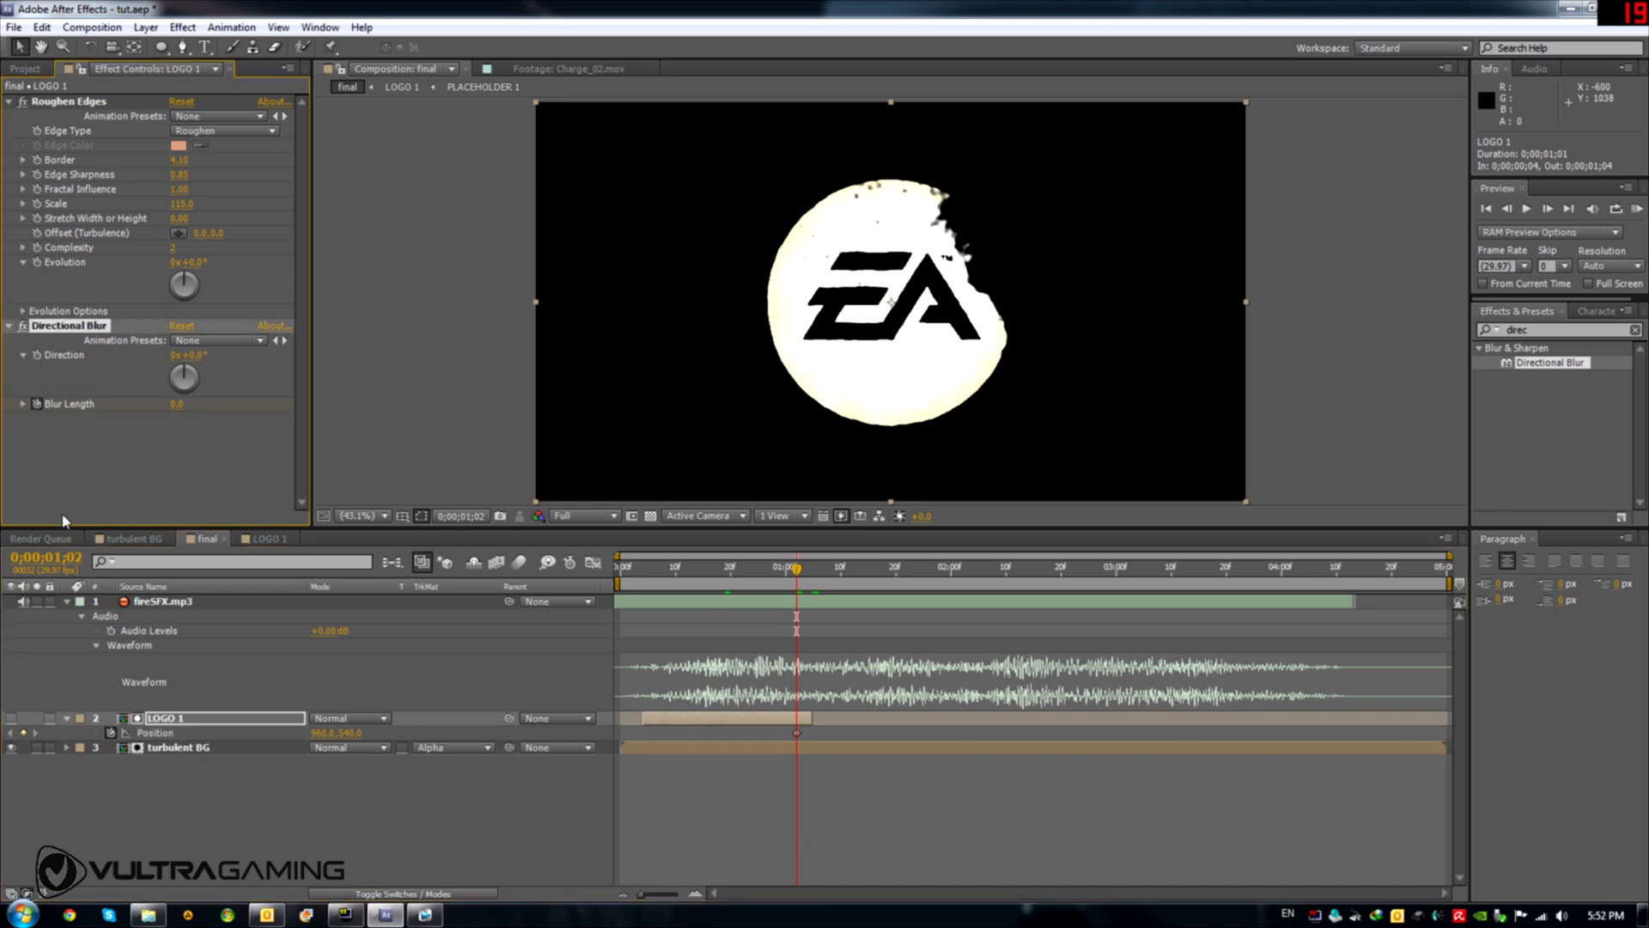
pyautogui.click(165, 720)
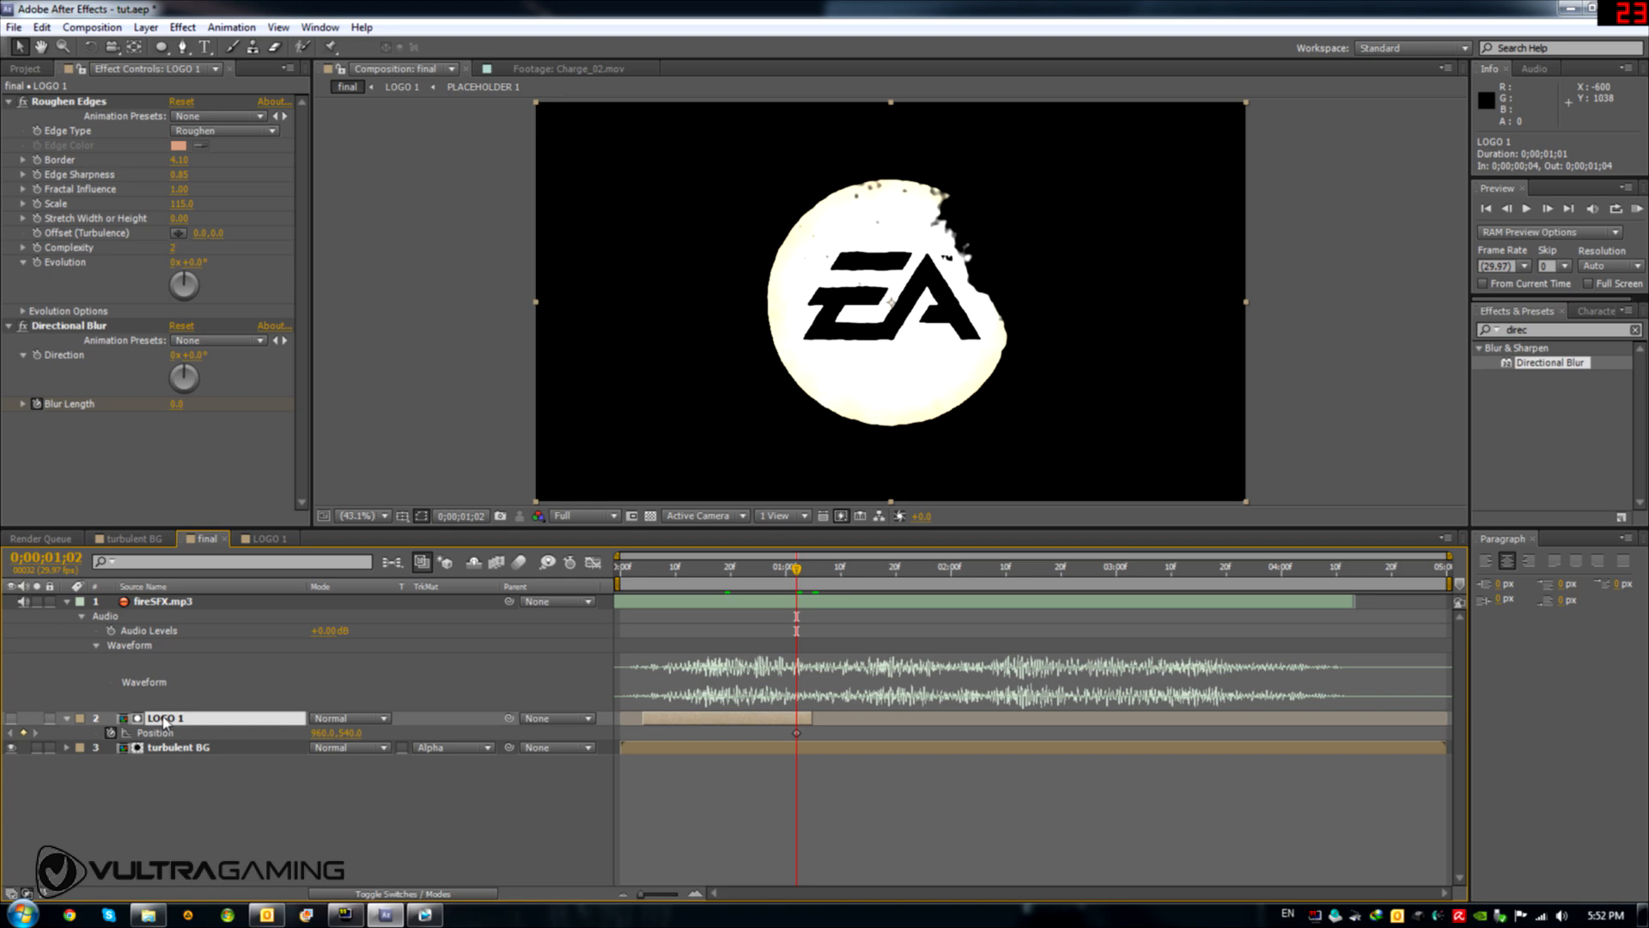
pyautogui.press('u')
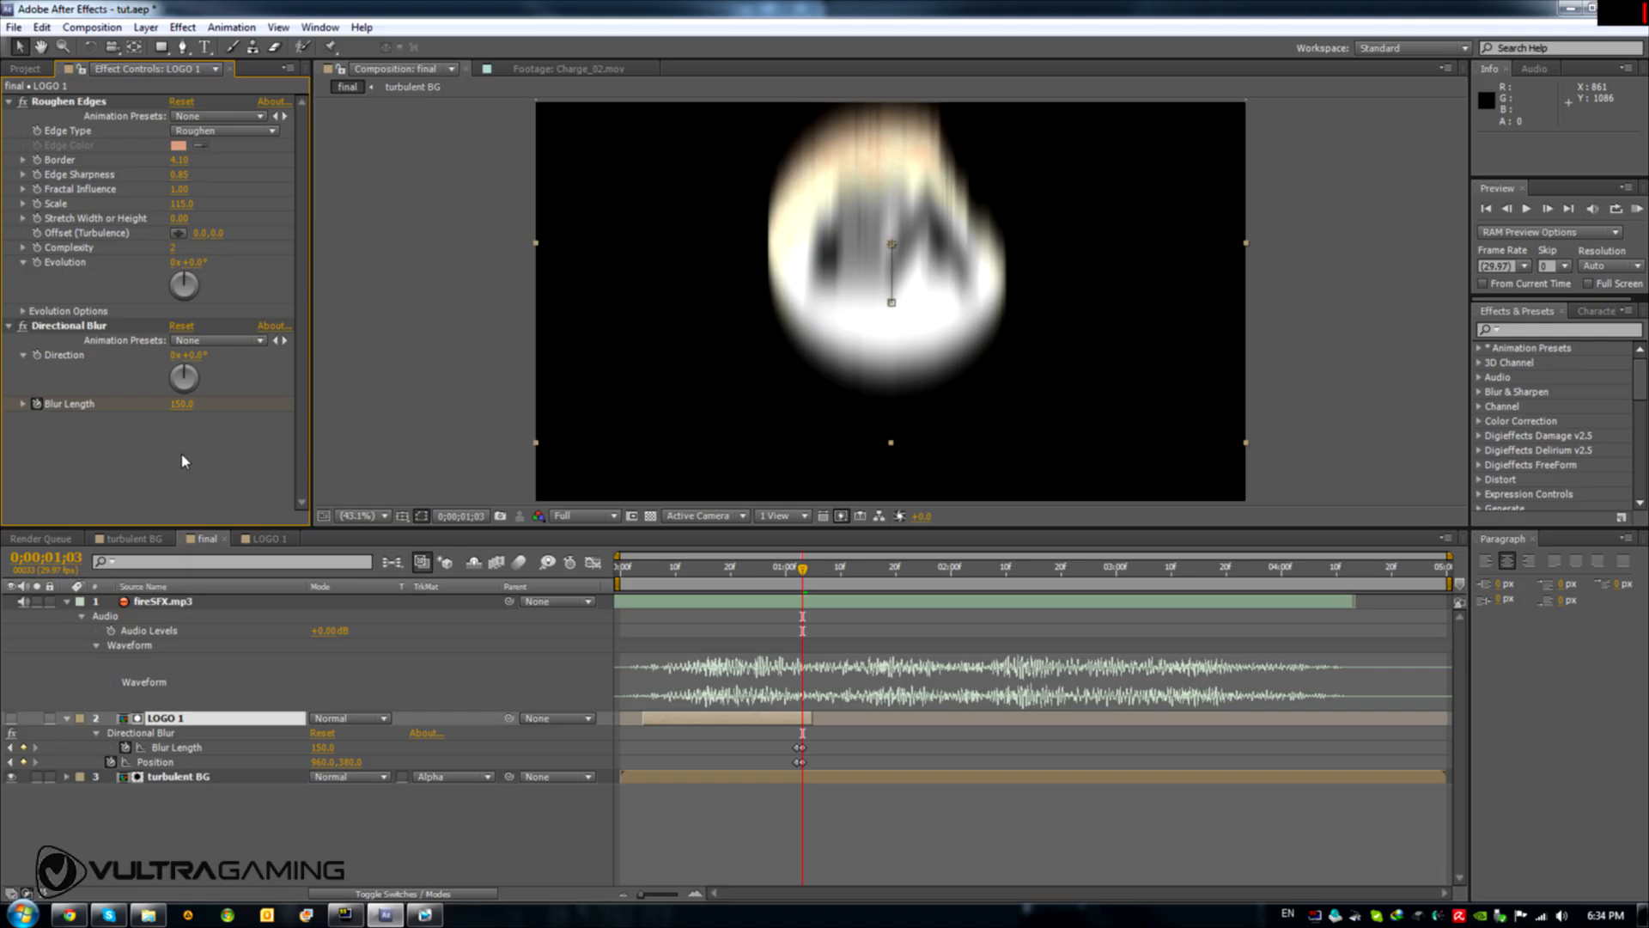
# At 0;00;01;04, keyframe LOGO 1's Position at 960, 675 and its Blur Length at 231.6
pyautogui.press('pagedown')
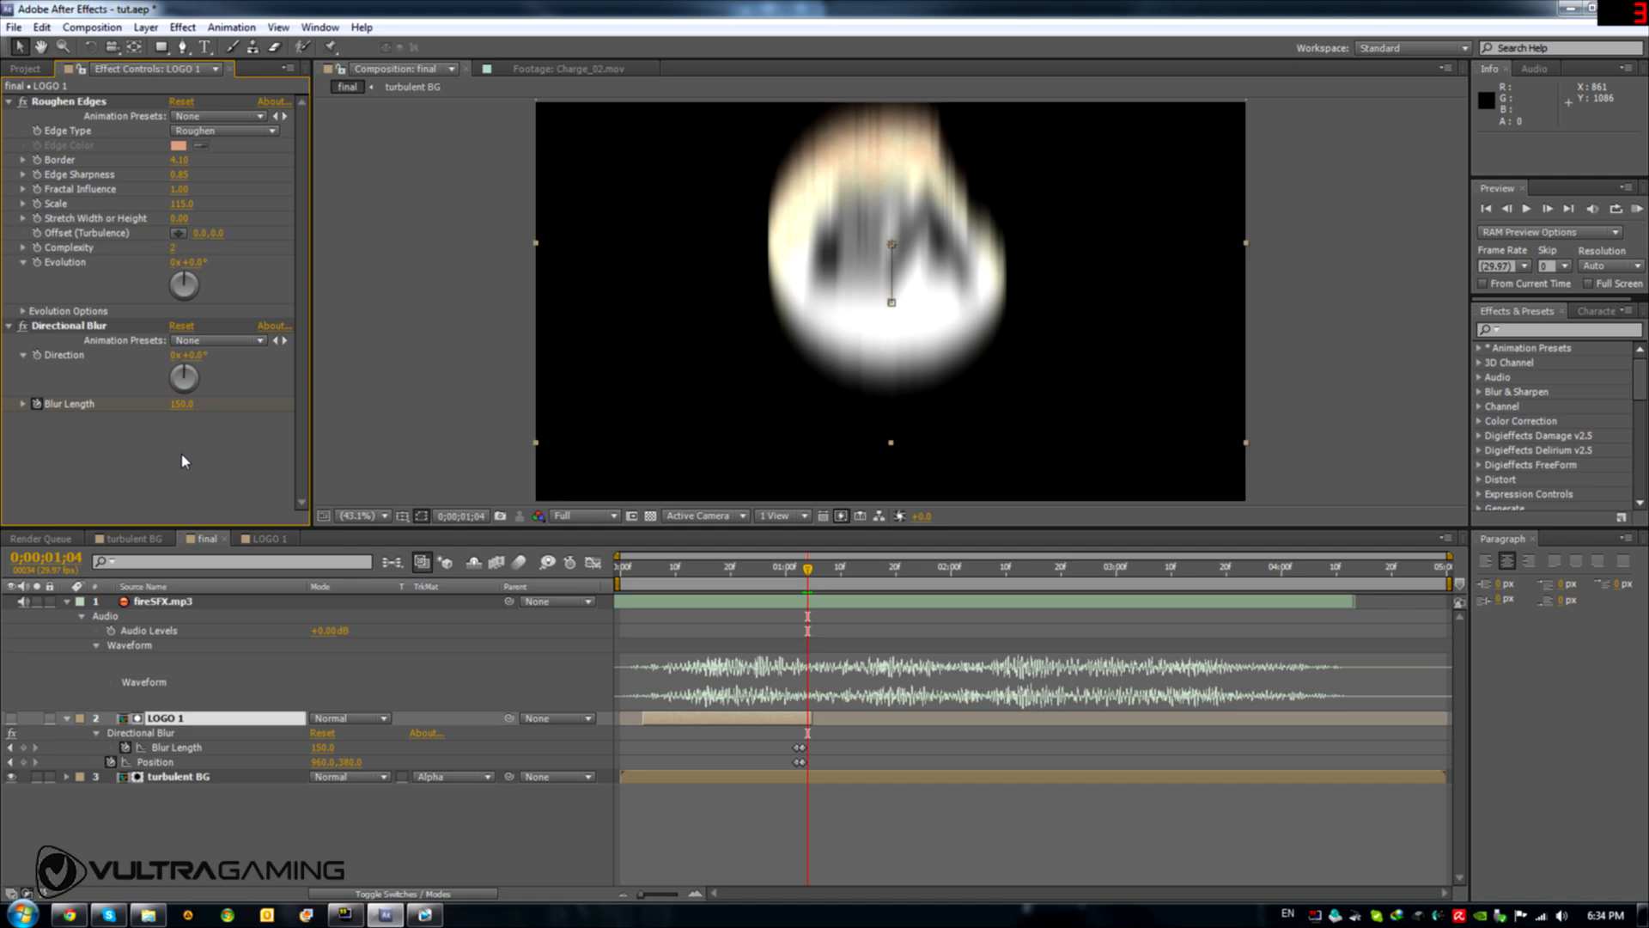
pyautogui.moveTo(351, 762); pyautogui.dragTo(602, 762)
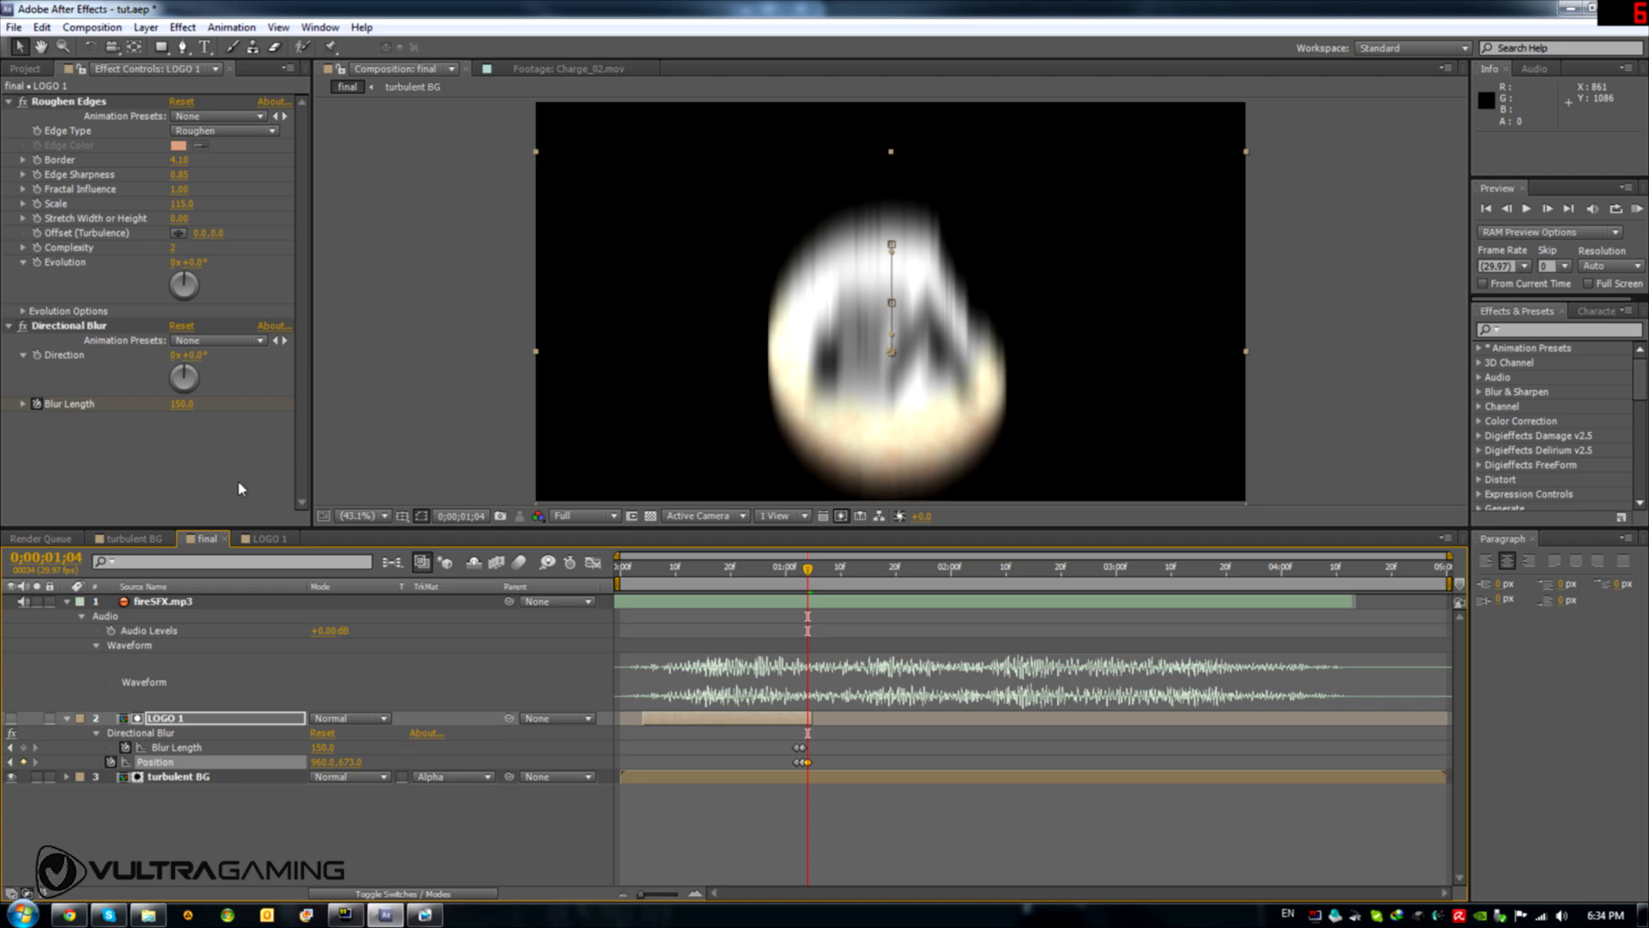
pyautogui.moveTo(323, 747); pyautogui.dragTo(1142, 747)
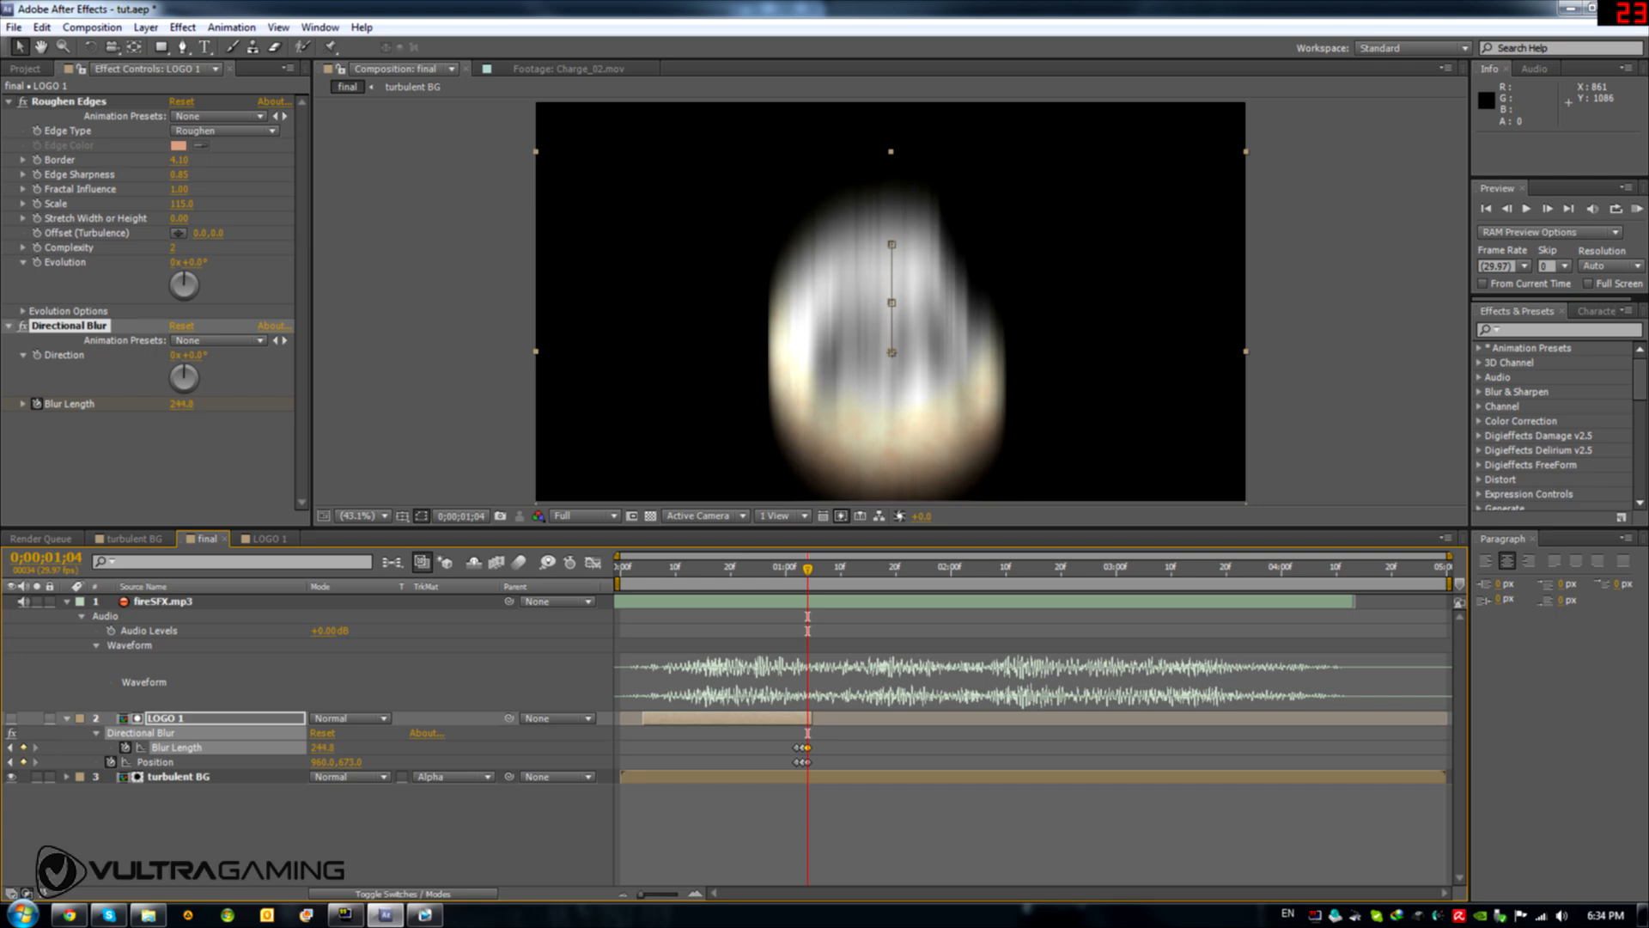
pyautogui.moveTo(868, 386); pyautogui.dragTo(860, 385)
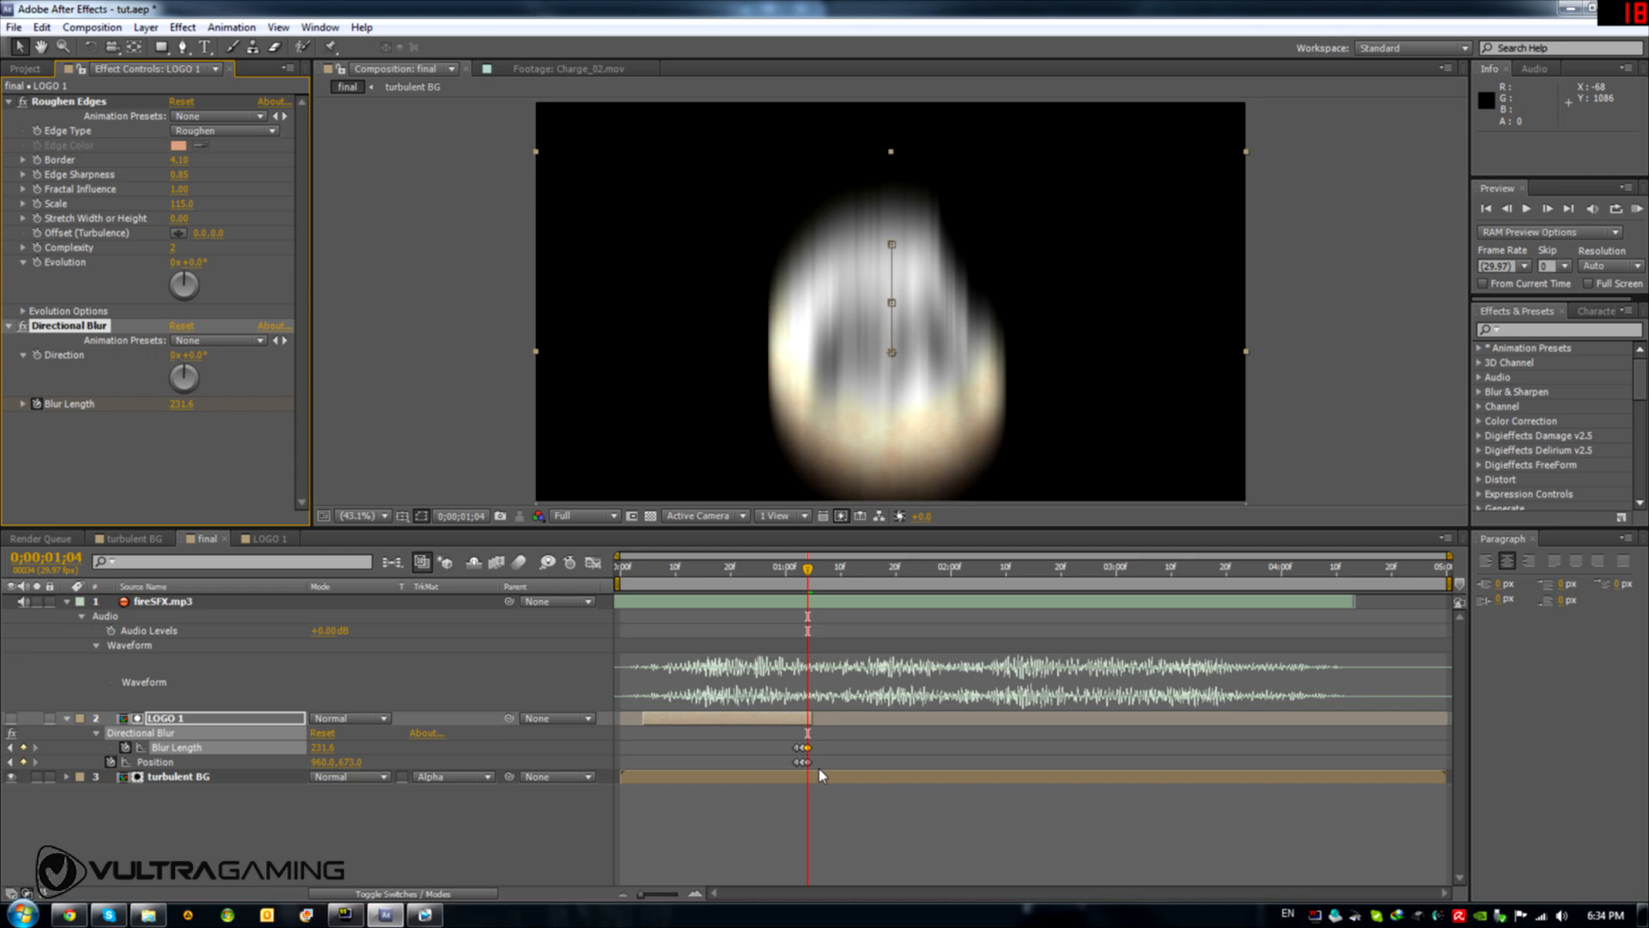
# Apply Easy Ease Out to all of LOGO 1's Blur Length and Position keyframes
pyautogui.moveTo(818, 766); pyautogui.dragTo(763, 743)
pyautogui.rightClick(799, 748)
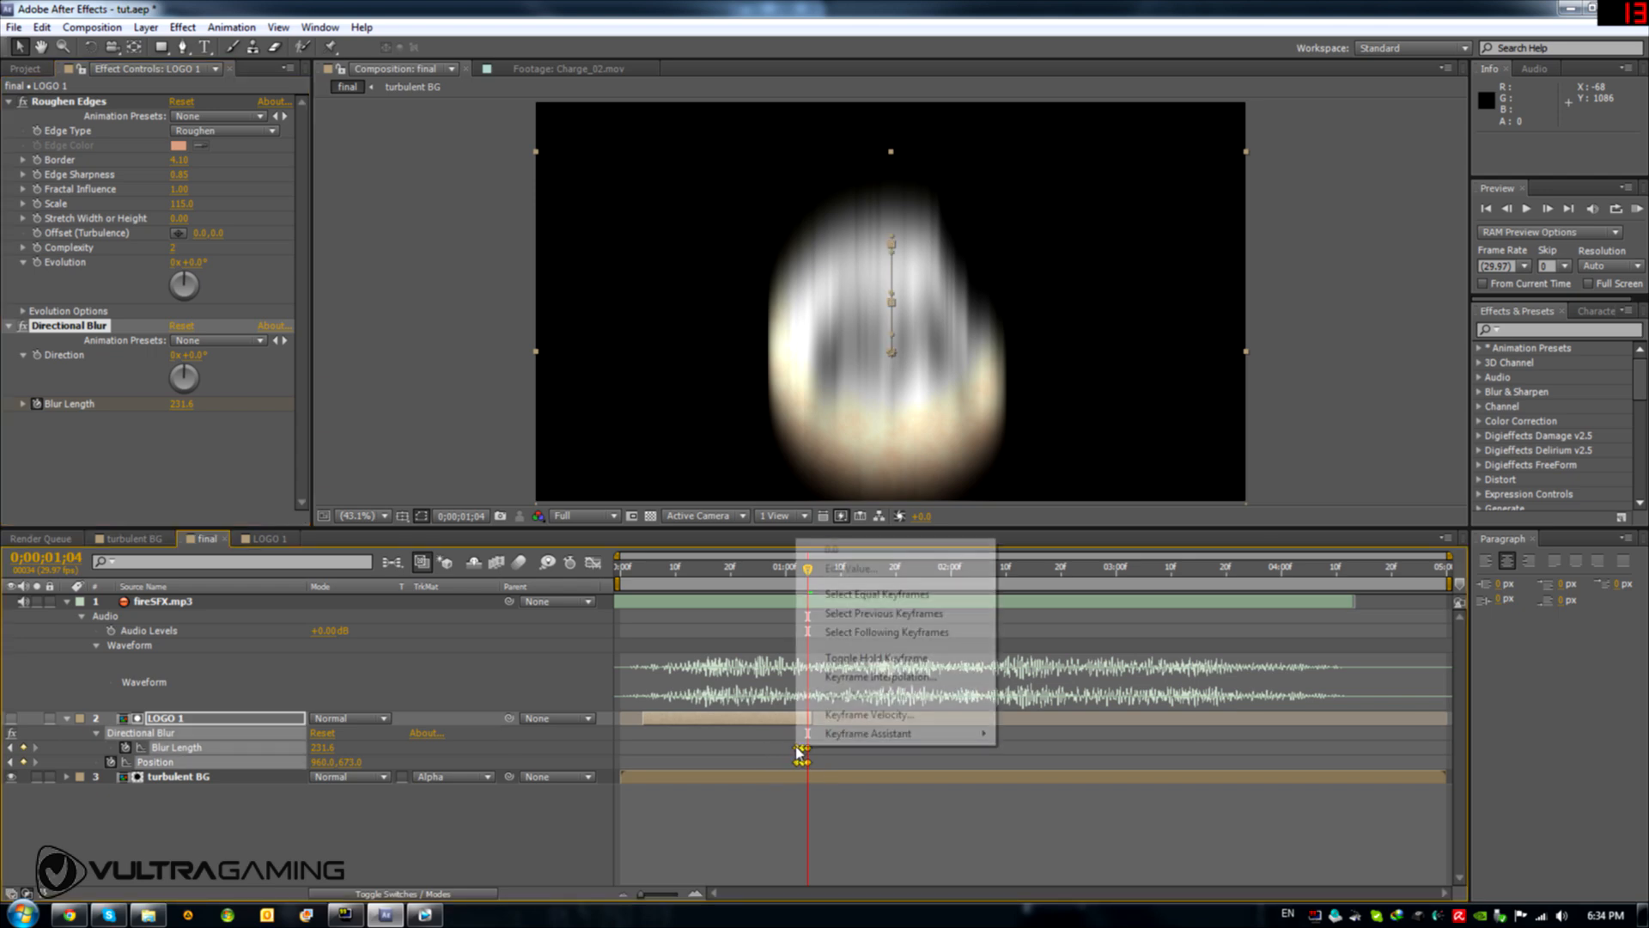
pyautogui.moveTo(848, 734)
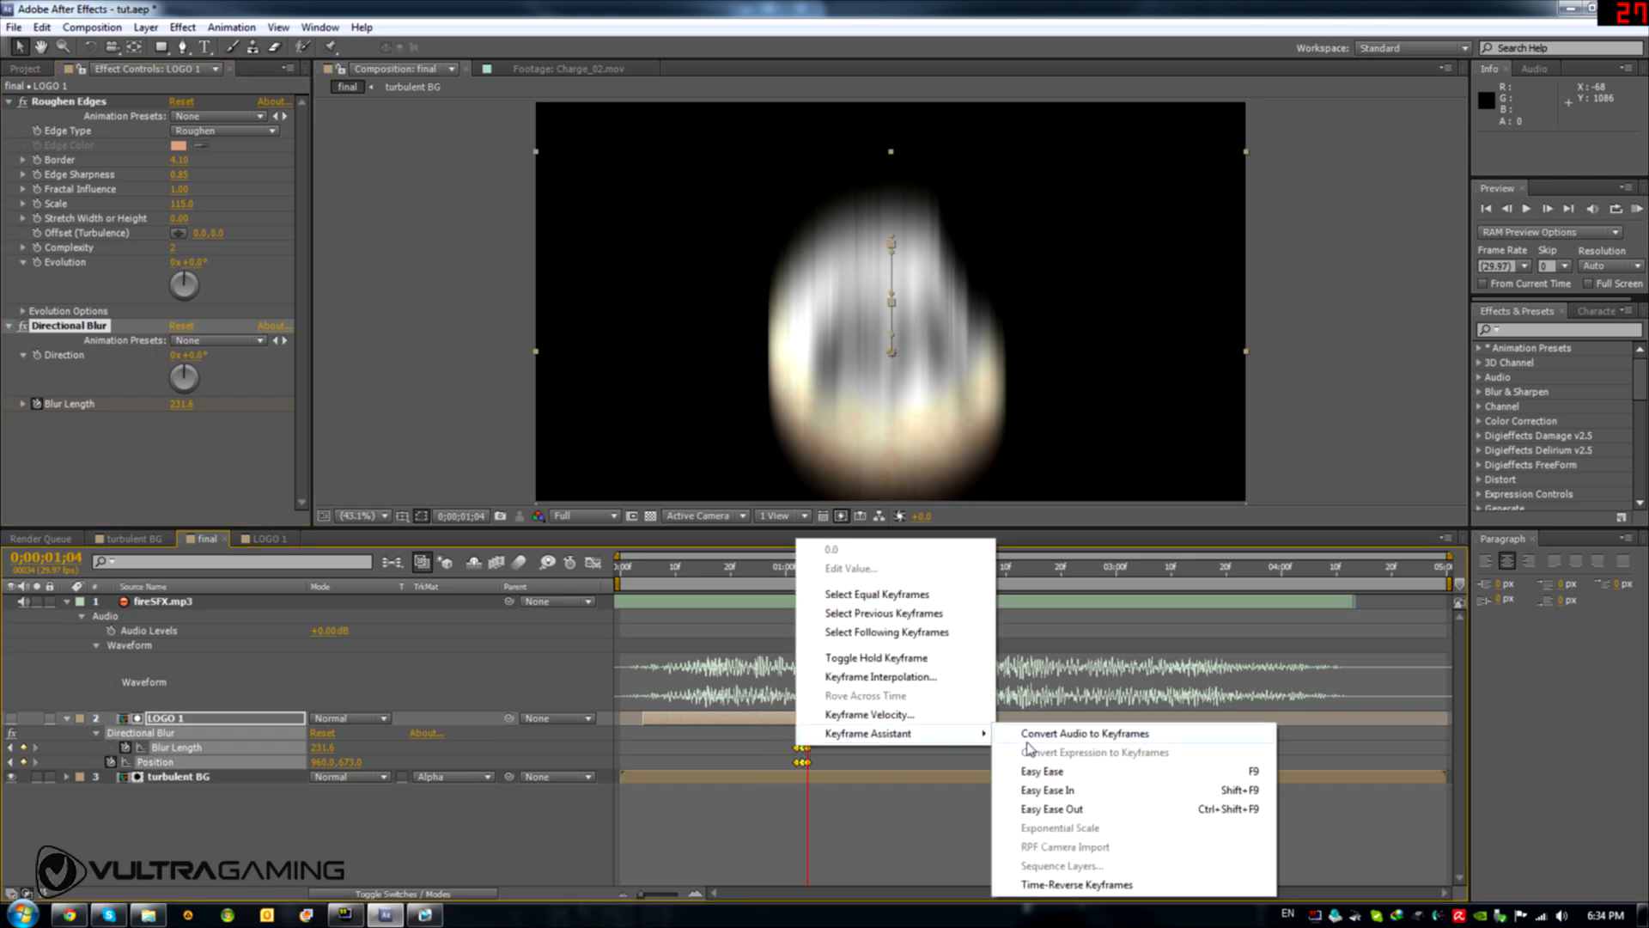
pyautogui.click(1076, 809)
# Enable motion blur for the final composition and check the logo's jump from 0;00;01;02 to the following frame
pyautogui.moveTo(808, 569); pyautogui.dragTo(795, 583)
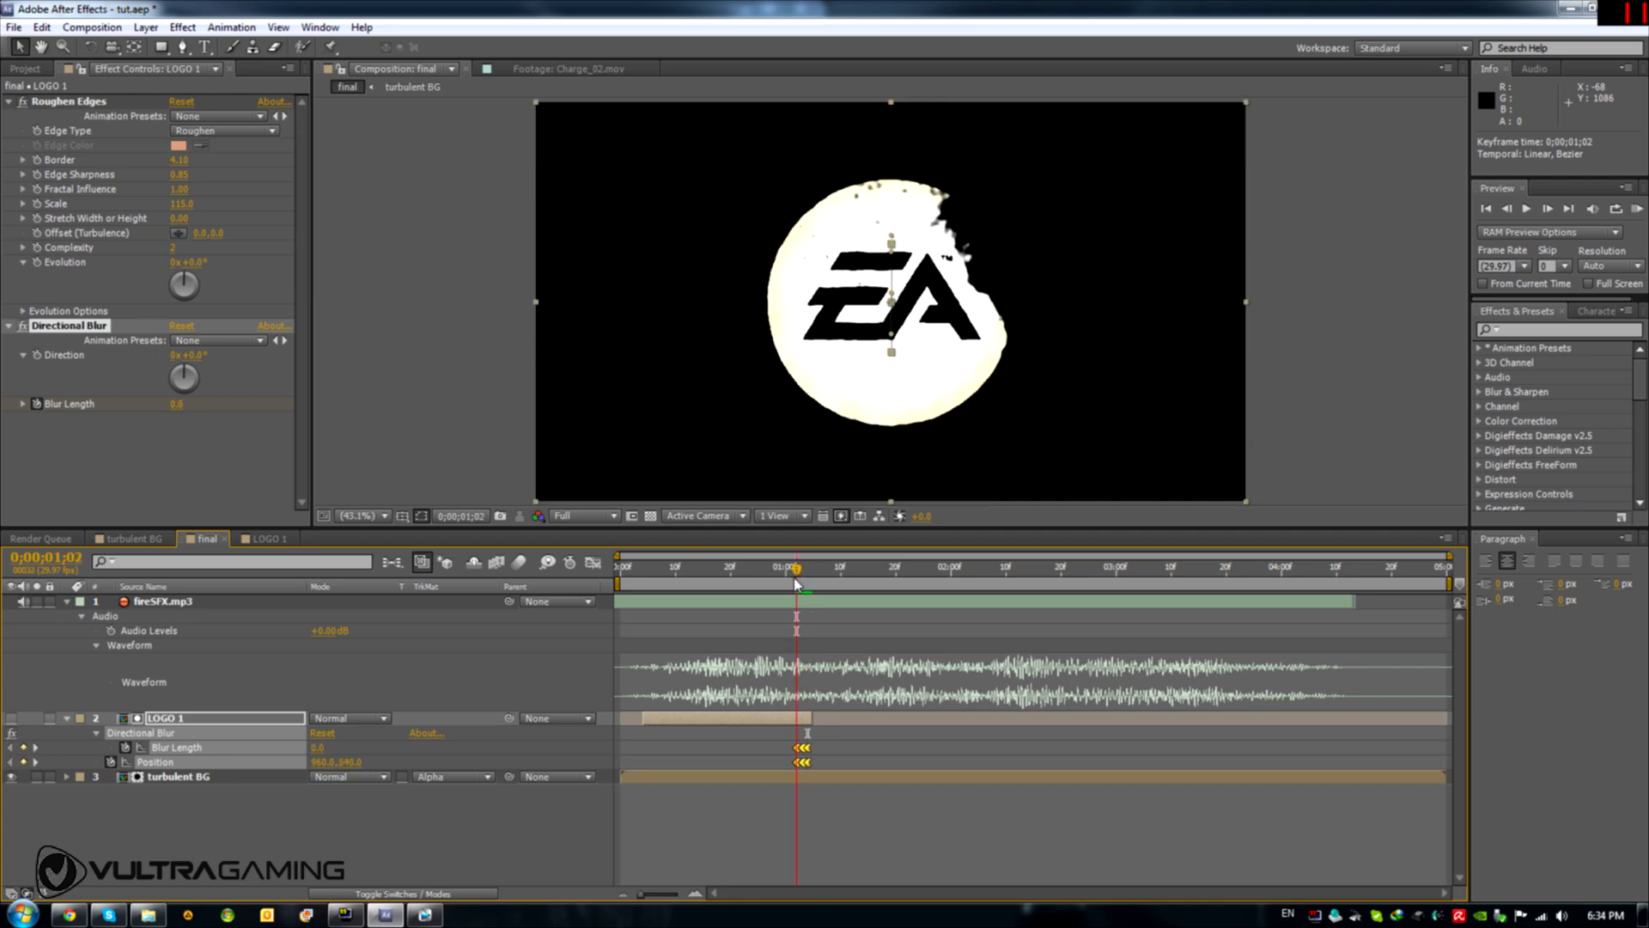
pyautogui.click(431, 894)
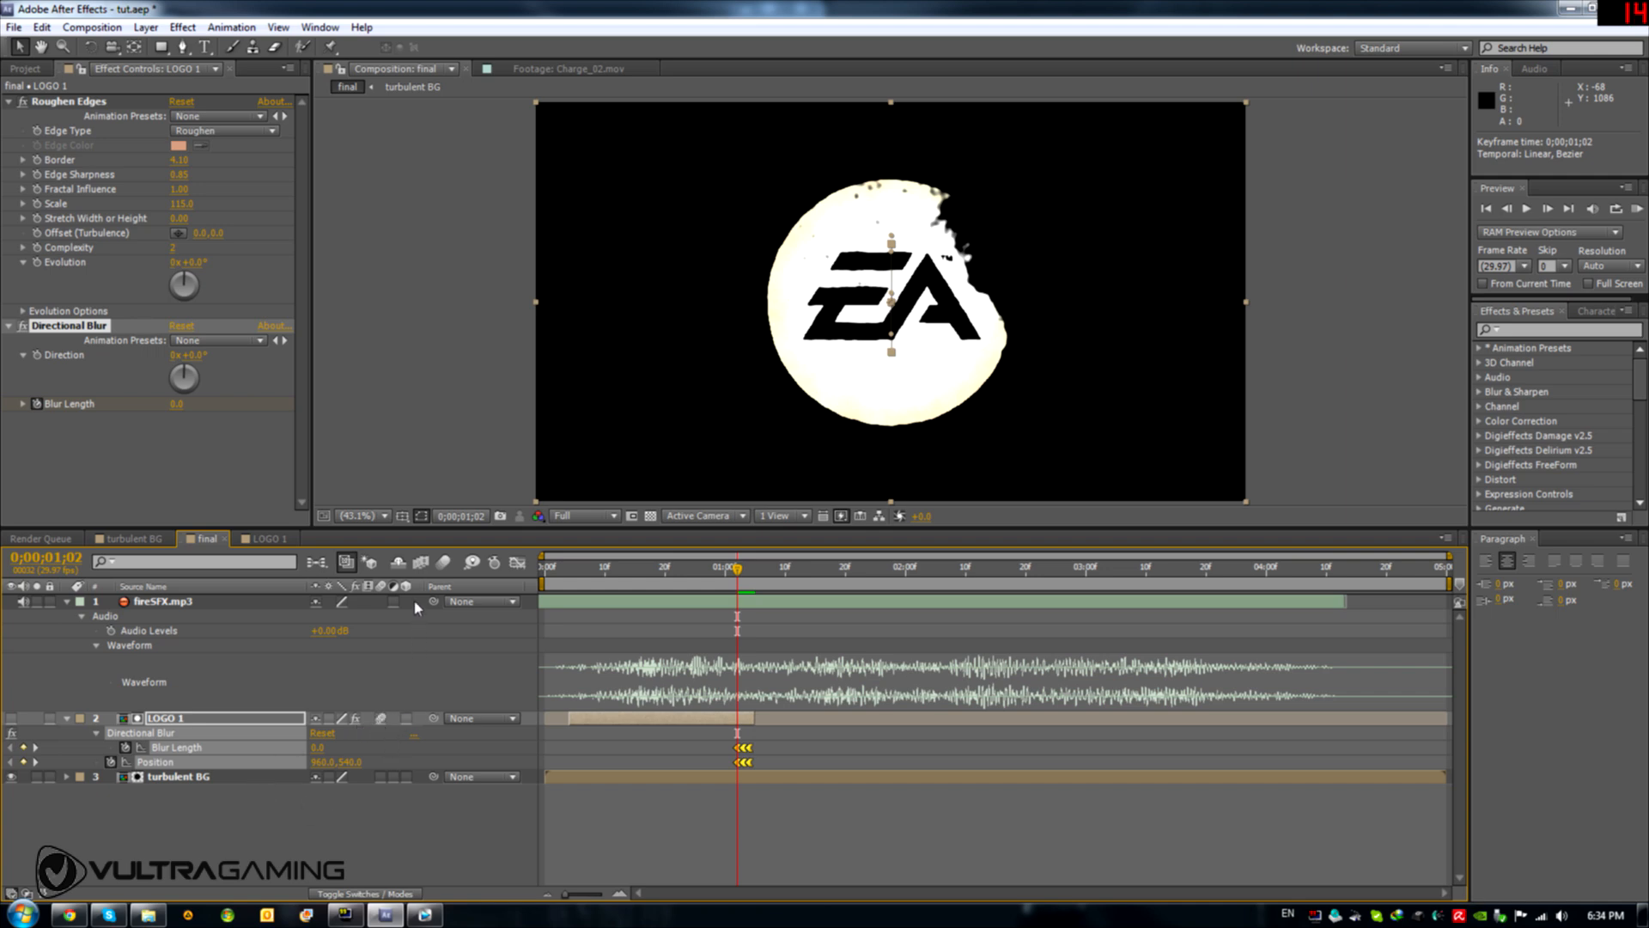
pyautogui.click(443, 562)
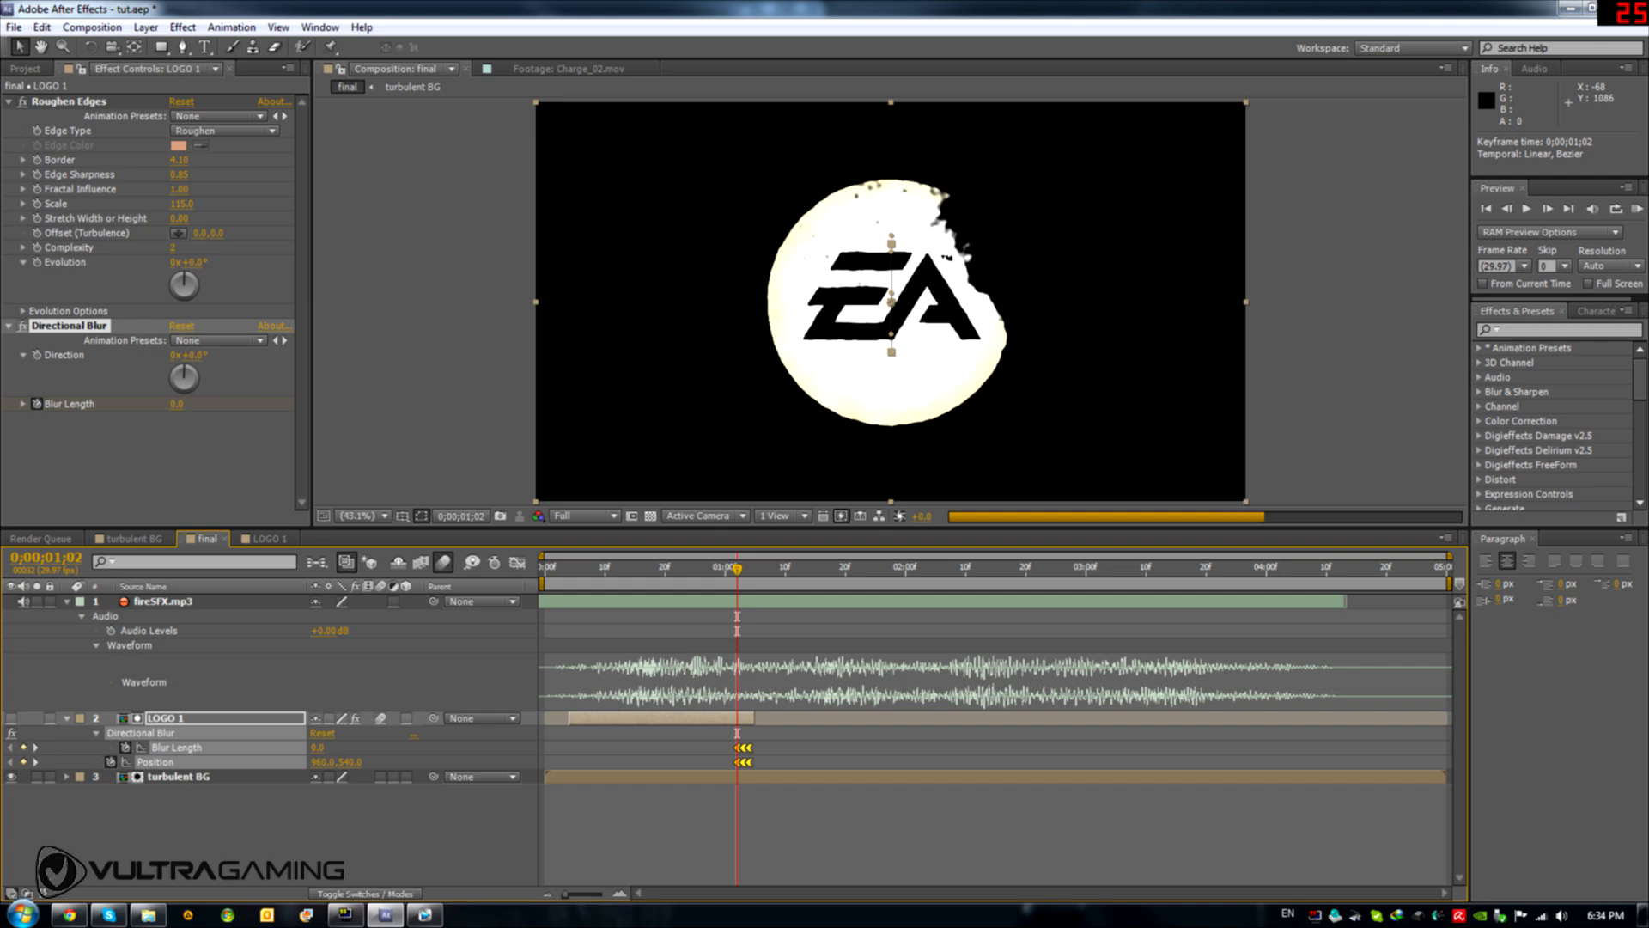
pyautogui.moveTo(737, 569); pyautogui.dragTo(744, 585)
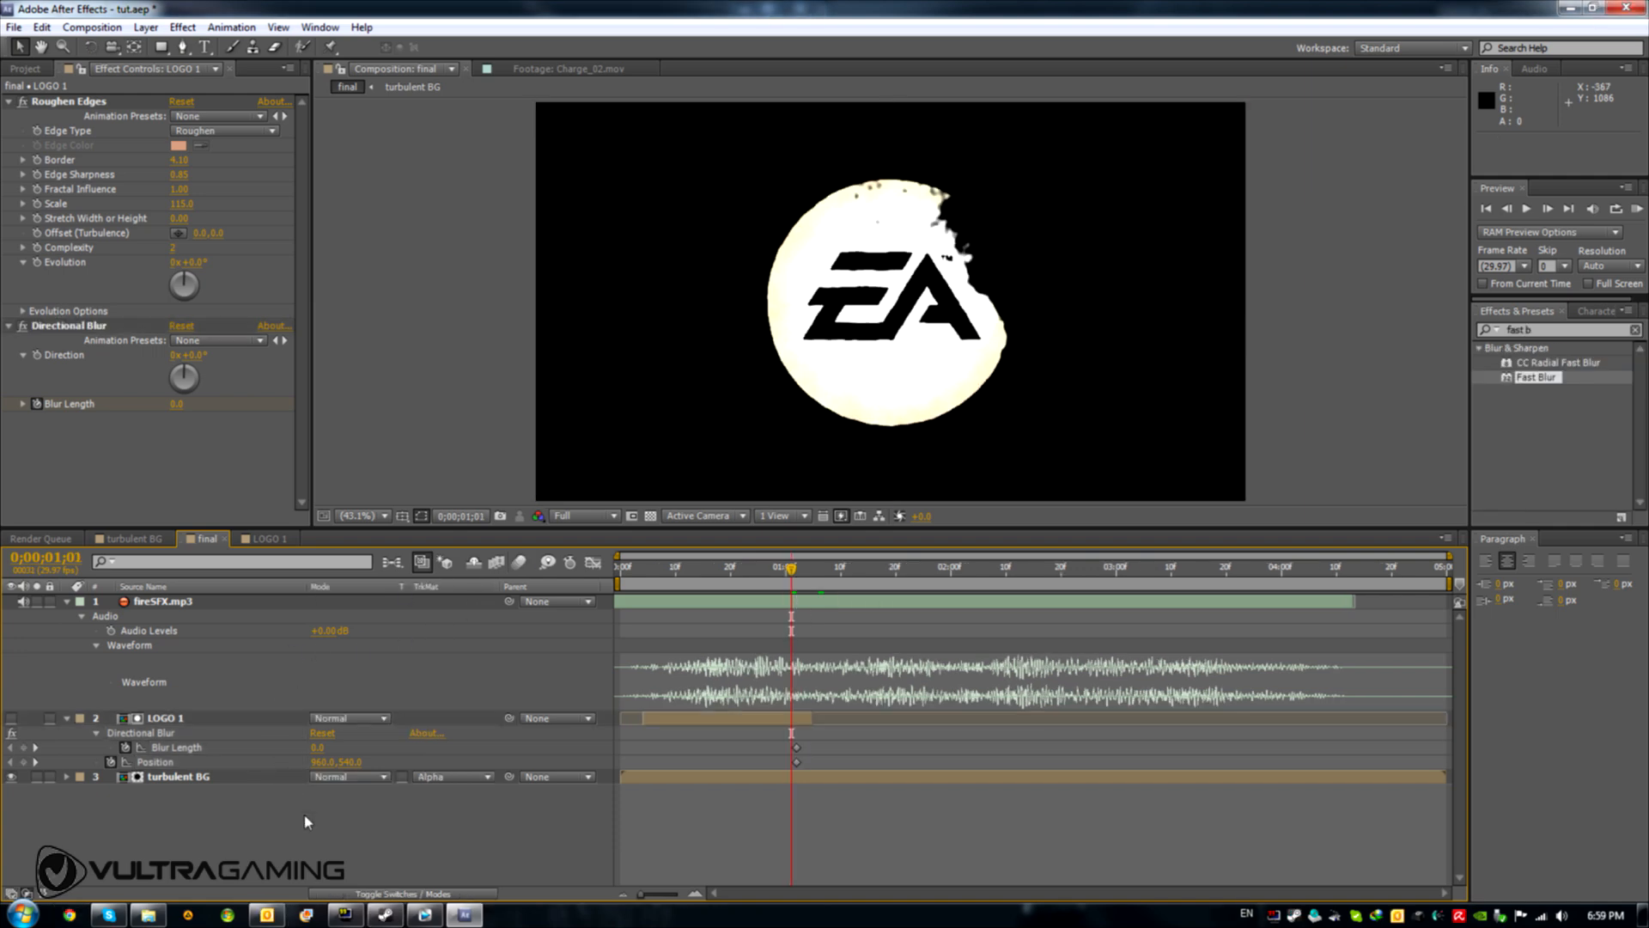
# Create a solid named "flare 1" in the final composition and place it between the fireSFX.mp3 and LOGO 1 layers
pyautogui.rightClick(444, 814)
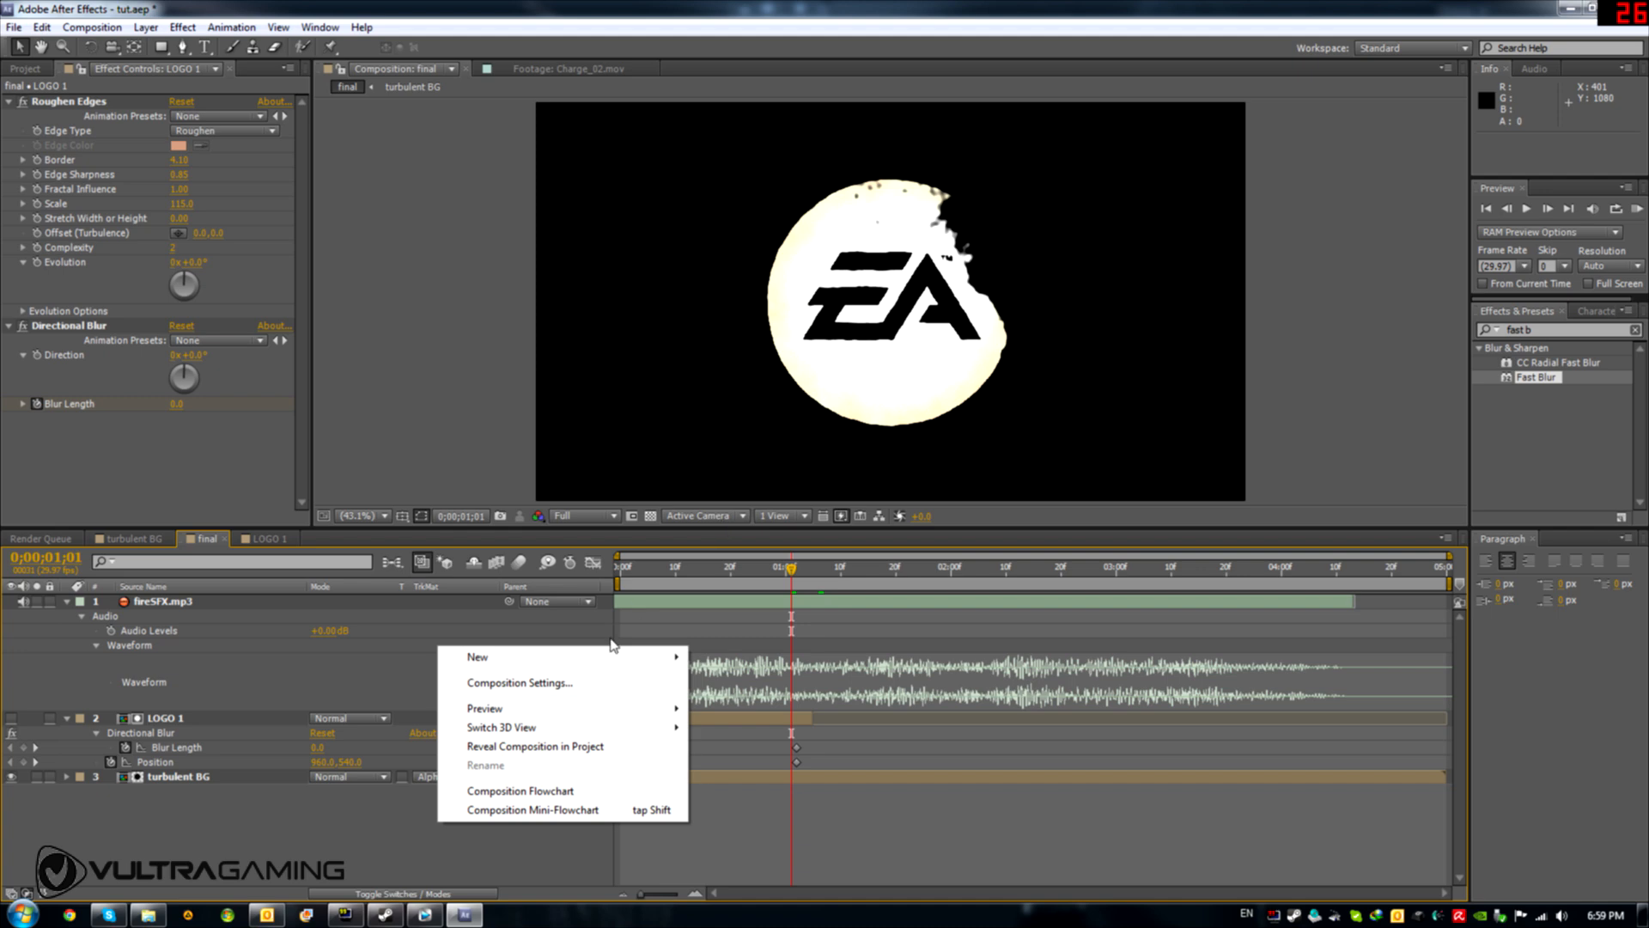
pyautogui.moveTo(526, 670)
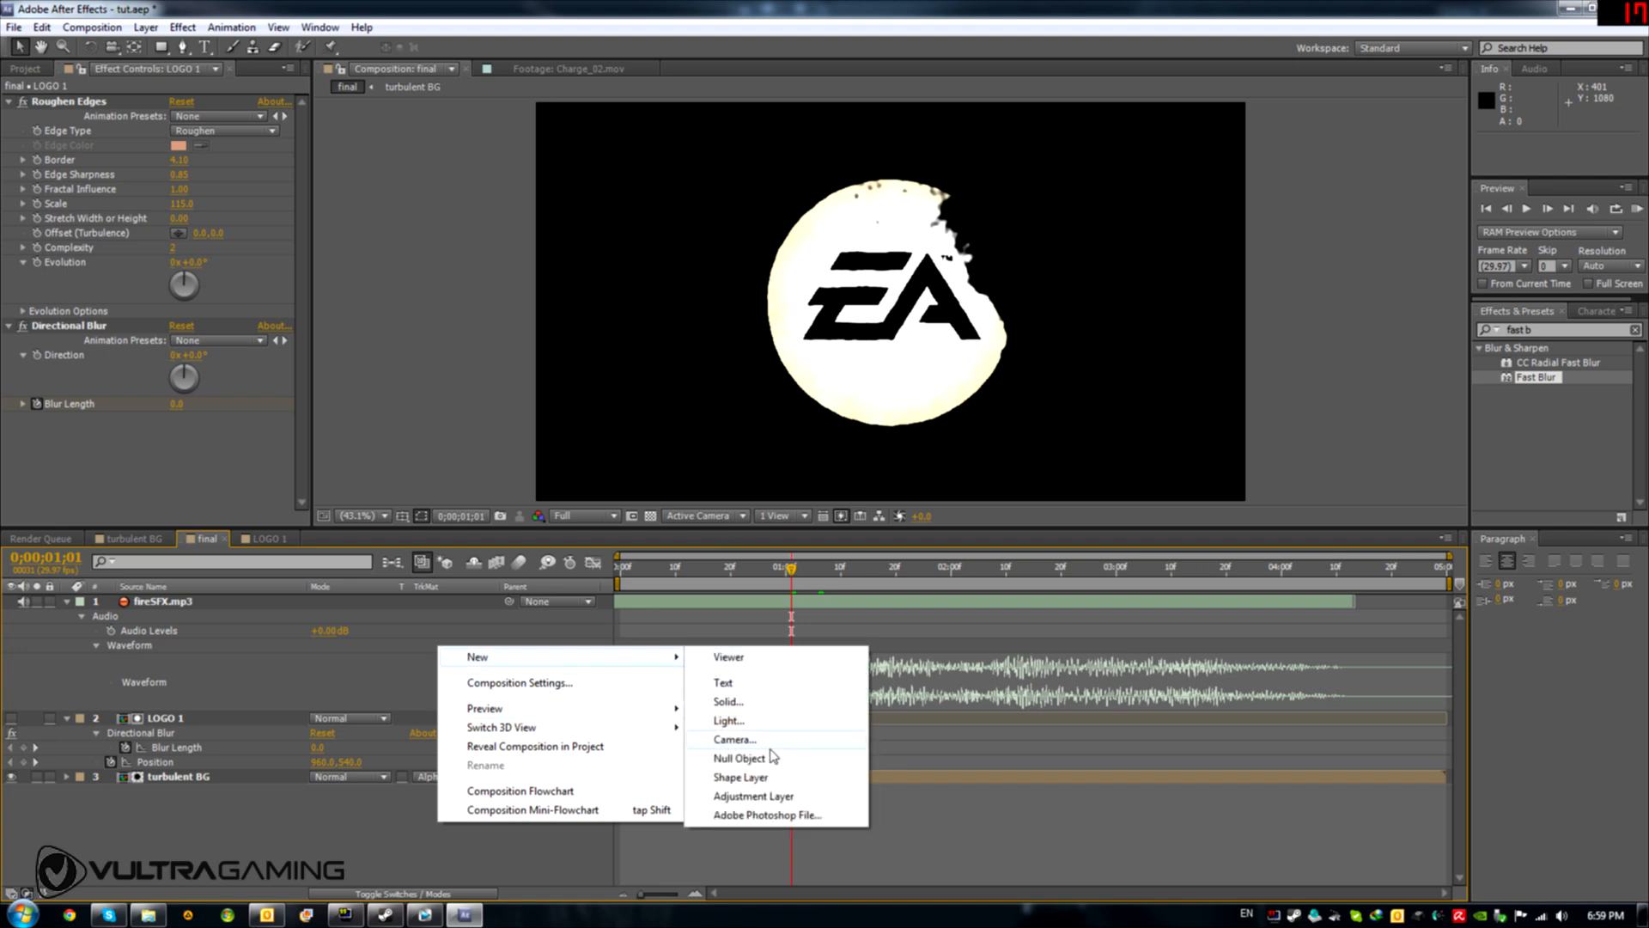
pyautogui.click(728, 701)
pyautogui.write('flare 1')
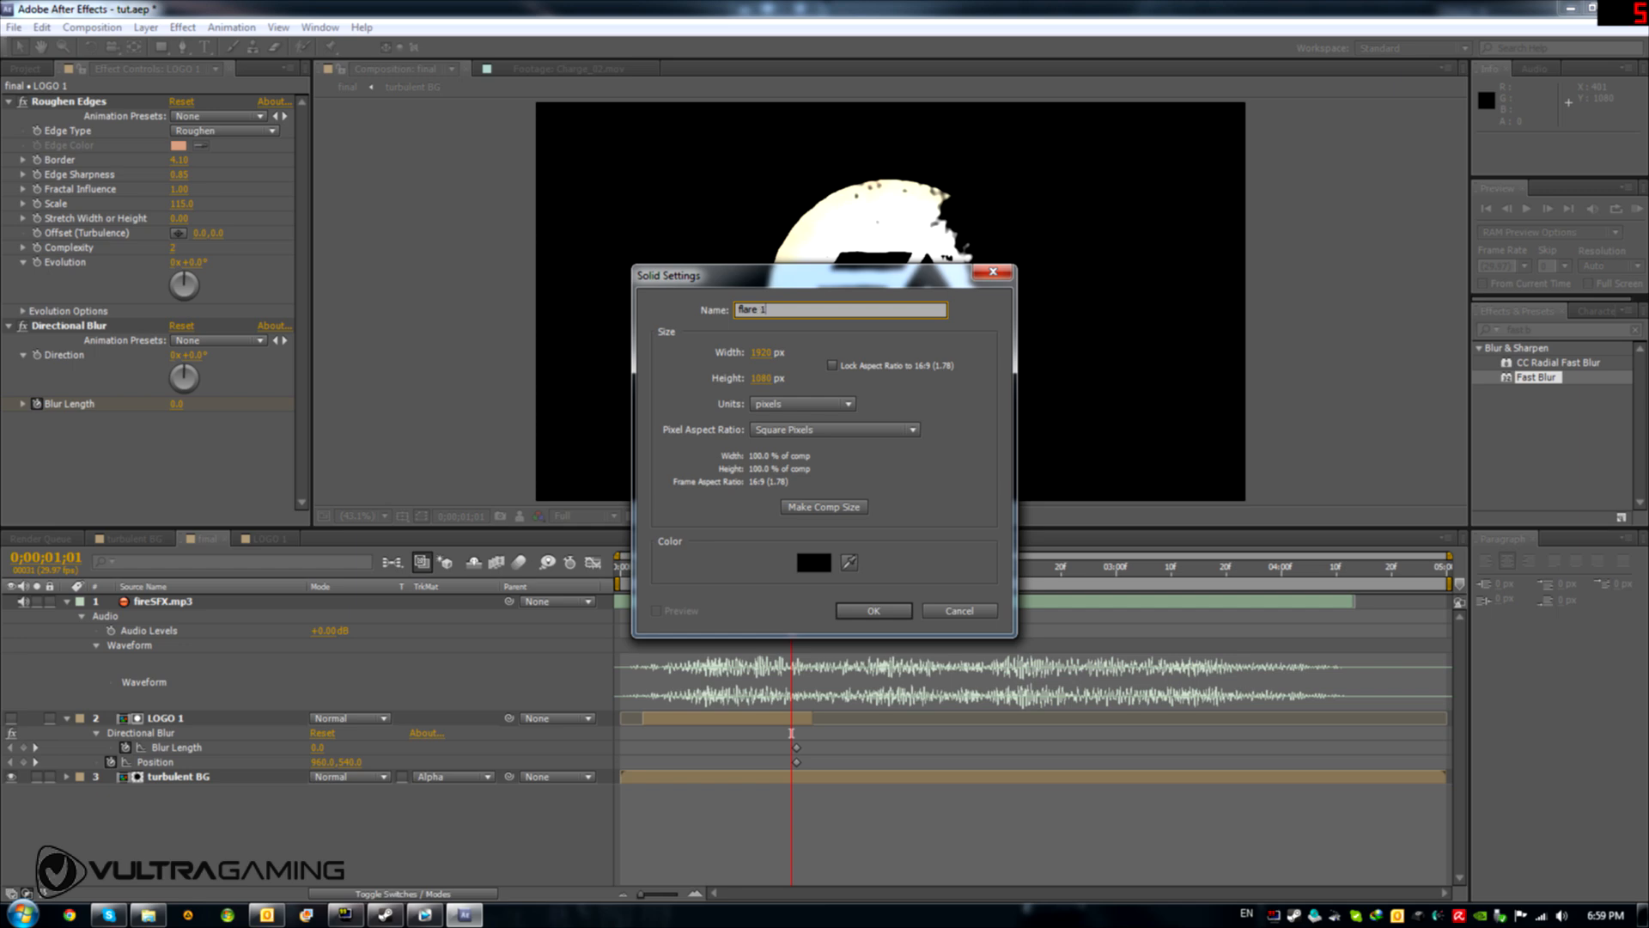
pyautogui.press('Return')
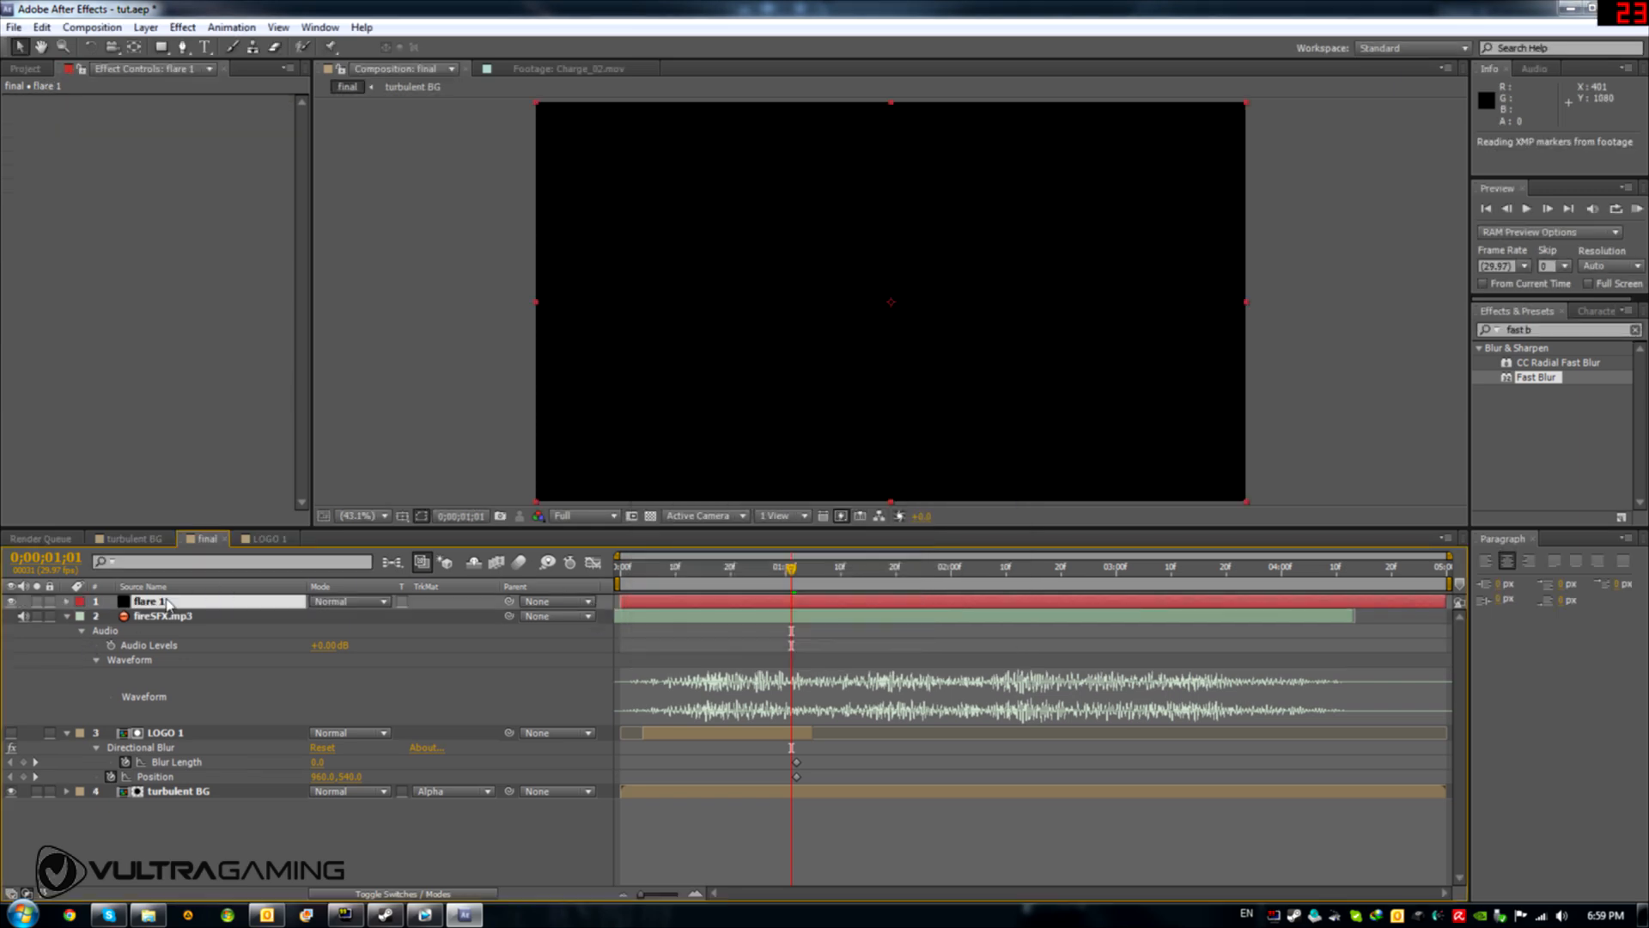
pyautogui.moveTo(167, 604); pyautogui.dragTo(198, 718)
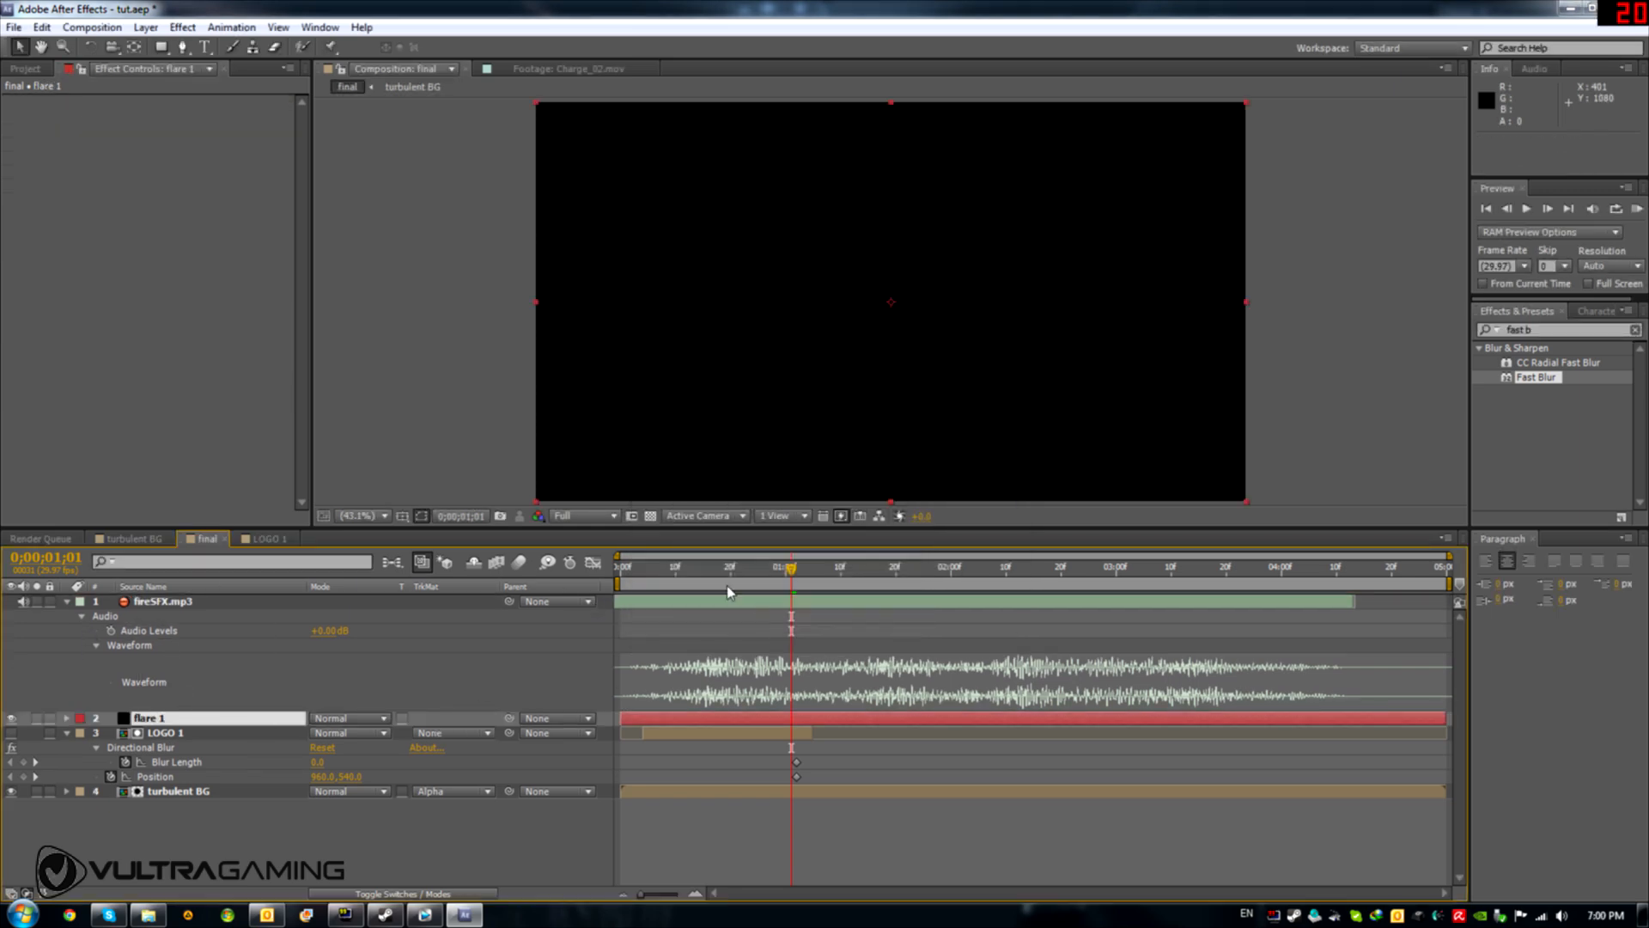
# Set the flare 1 layer's blending mode to Add and apply the Optical Flares effect to it
pyautogui.click(698, 571)
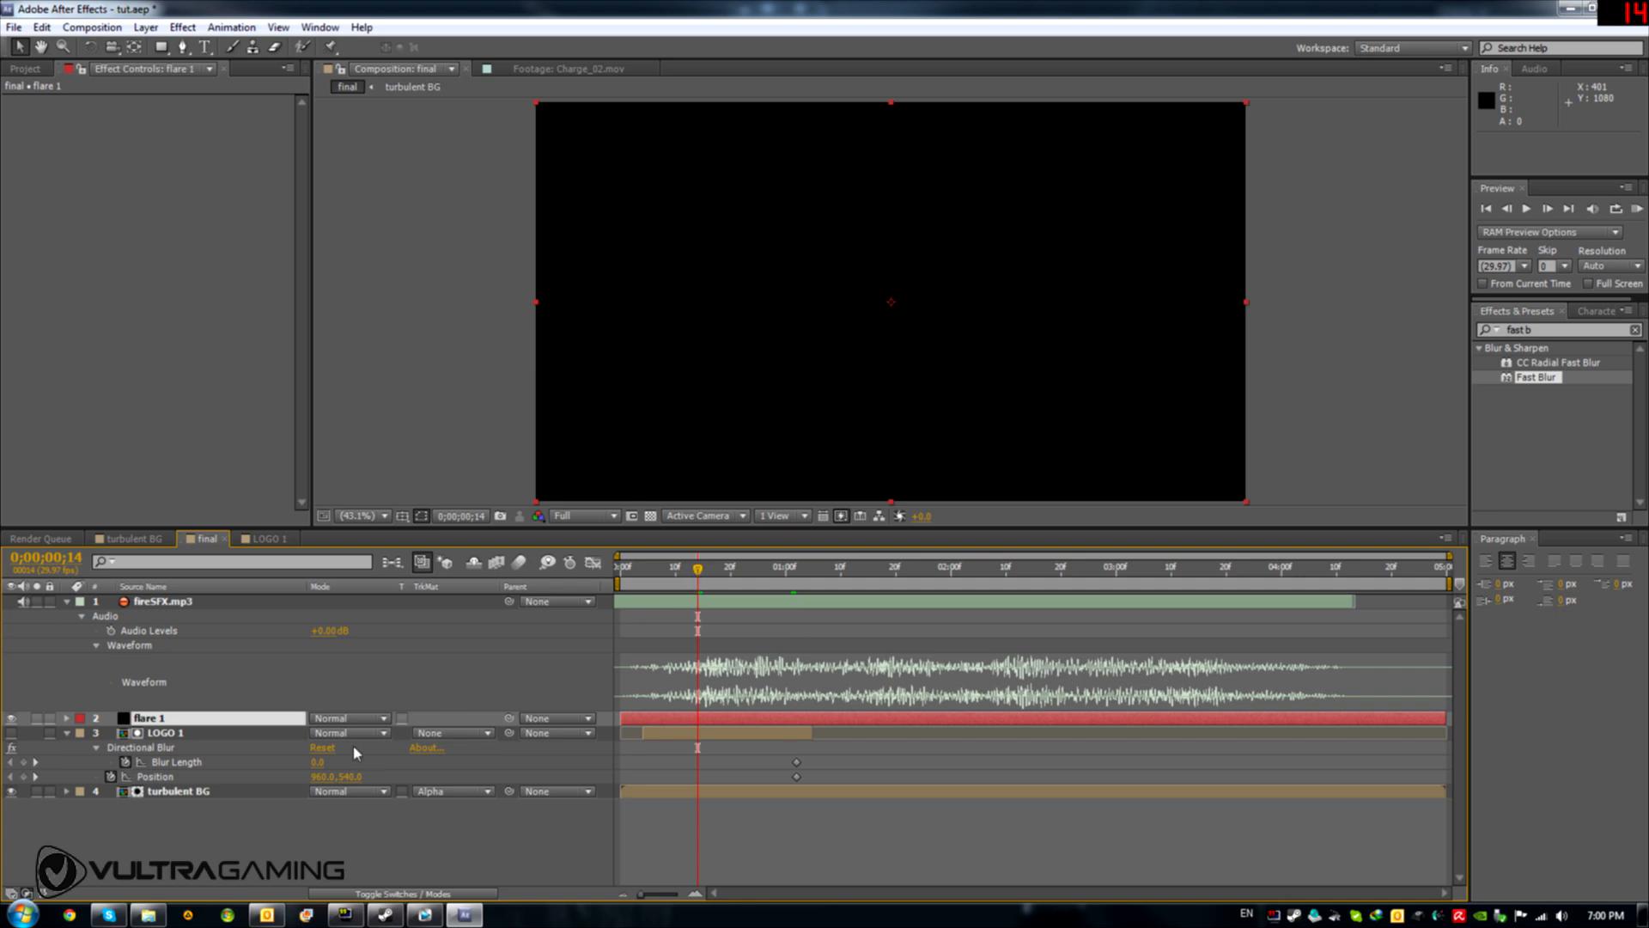
pyautogui.click(378, 718)
pyautogui.click(382, 327)
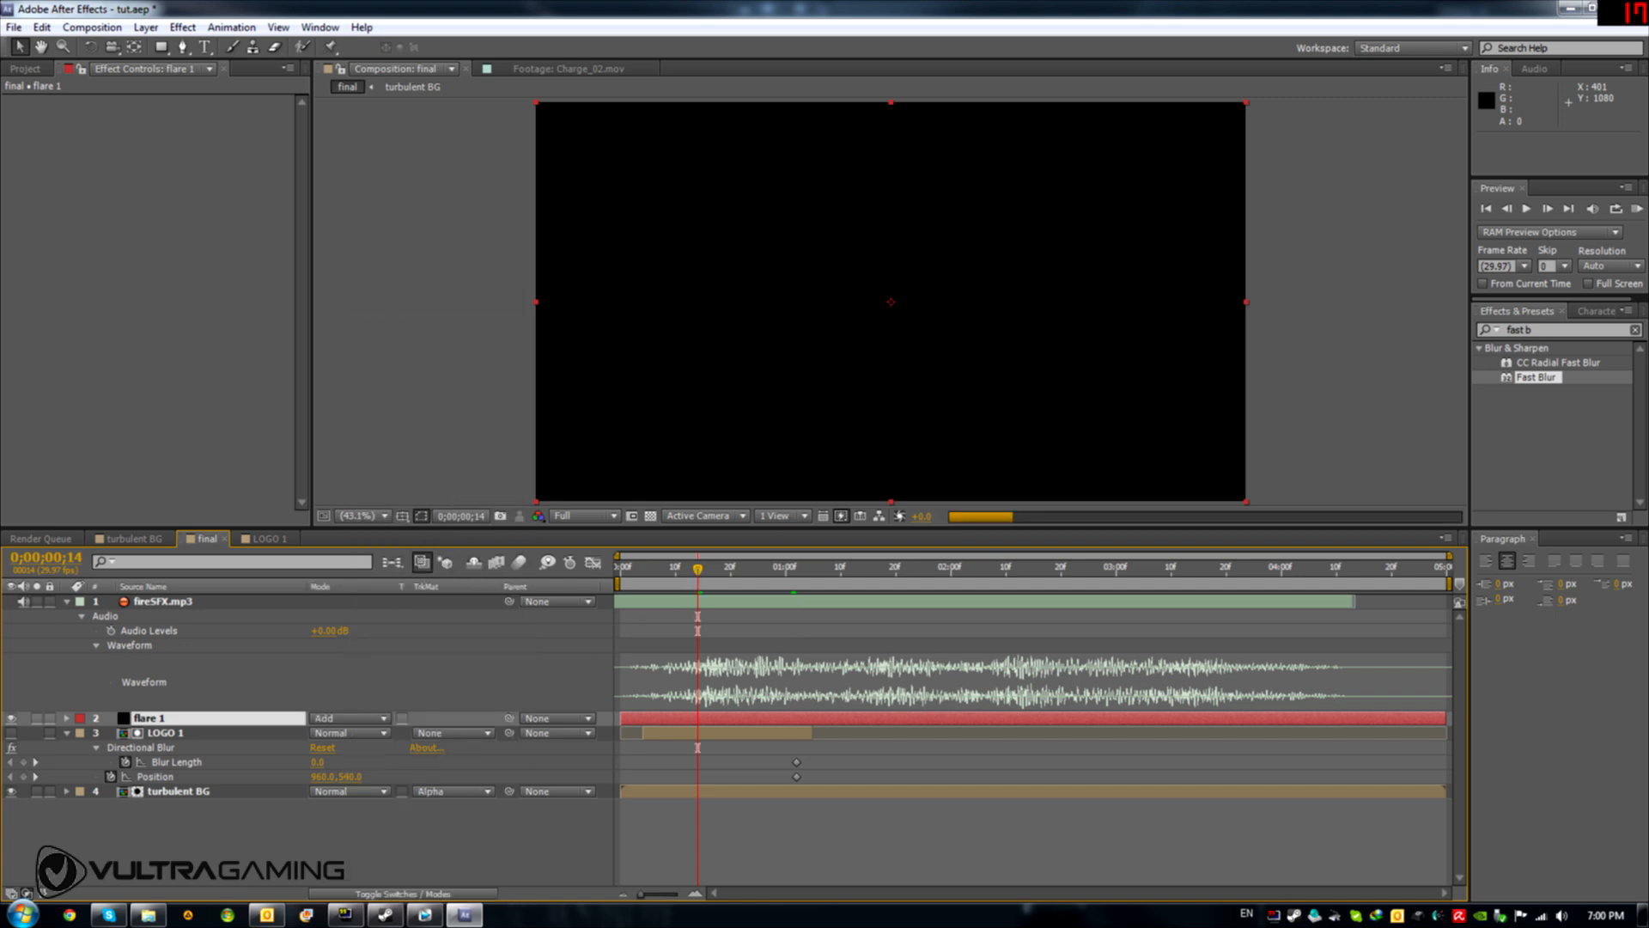
pyautogui.click(1519, 329)
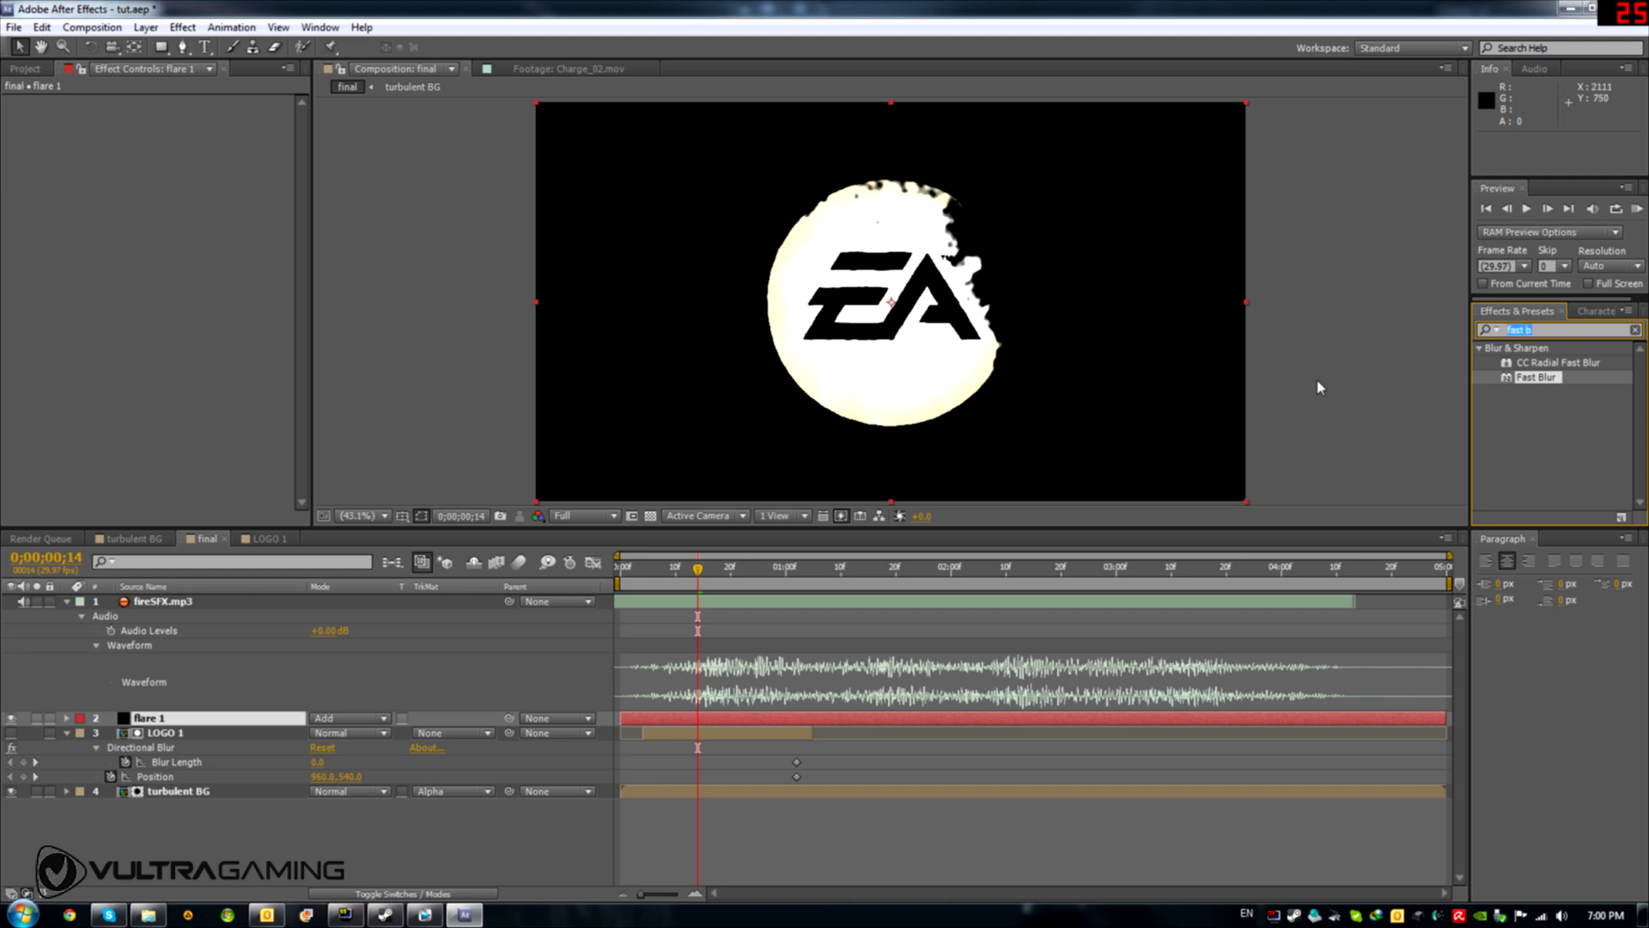
pyautogui.write('opti')
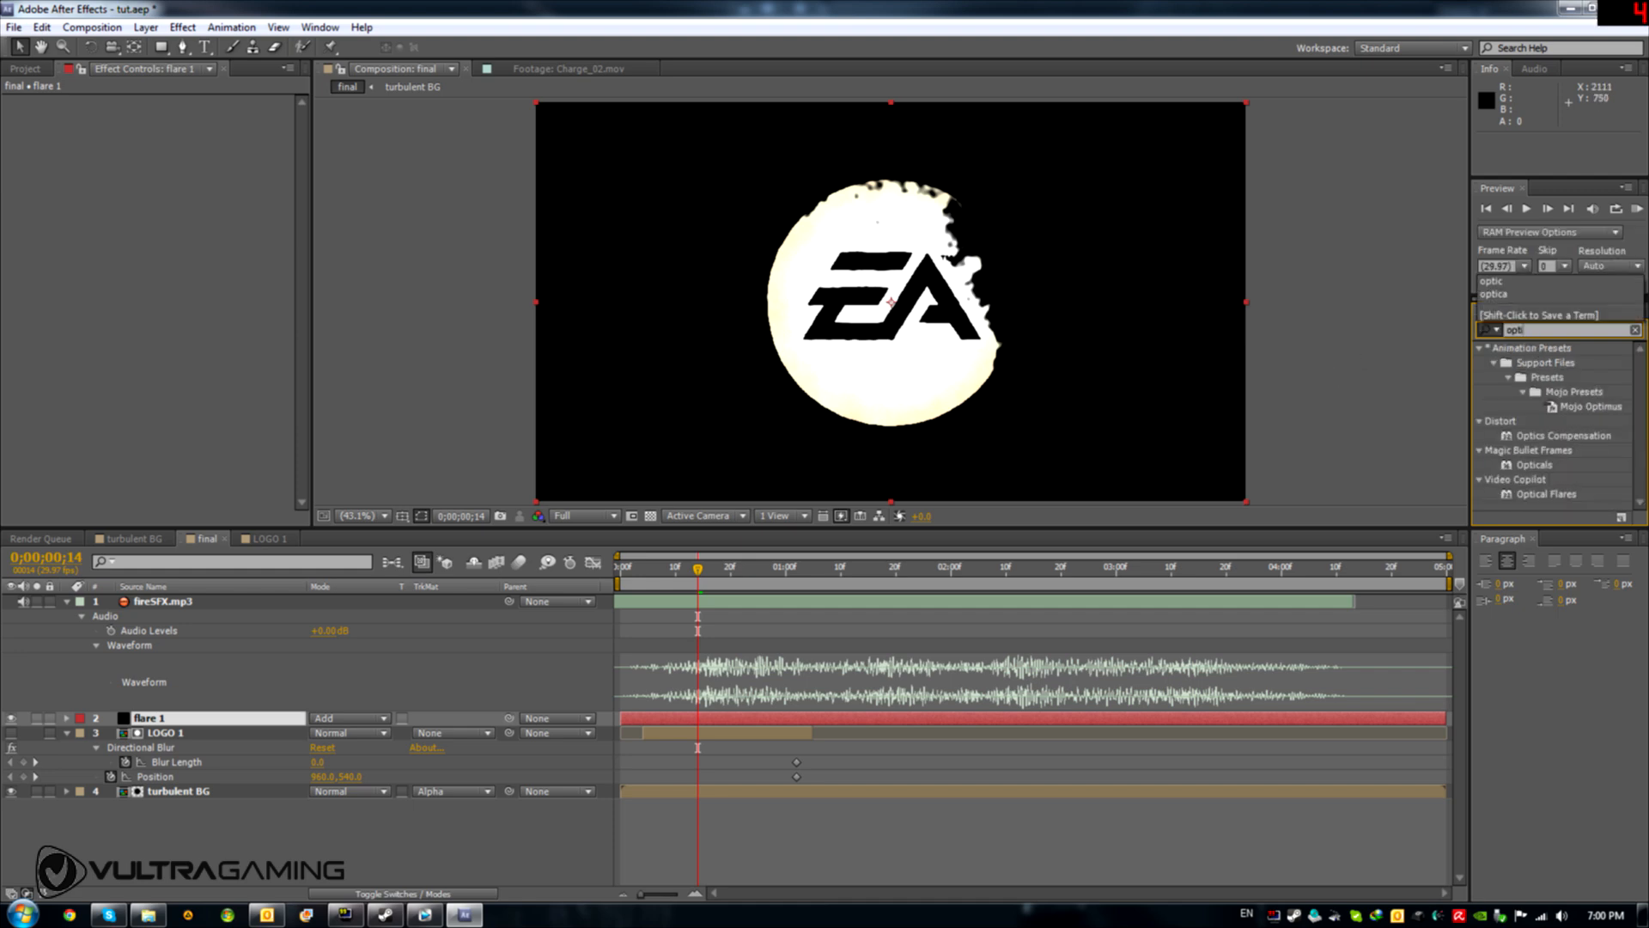
pyautogui.write('ca')
pyautogui.moveTo(1546, 392); pyautogui.dragTo(195, 724)
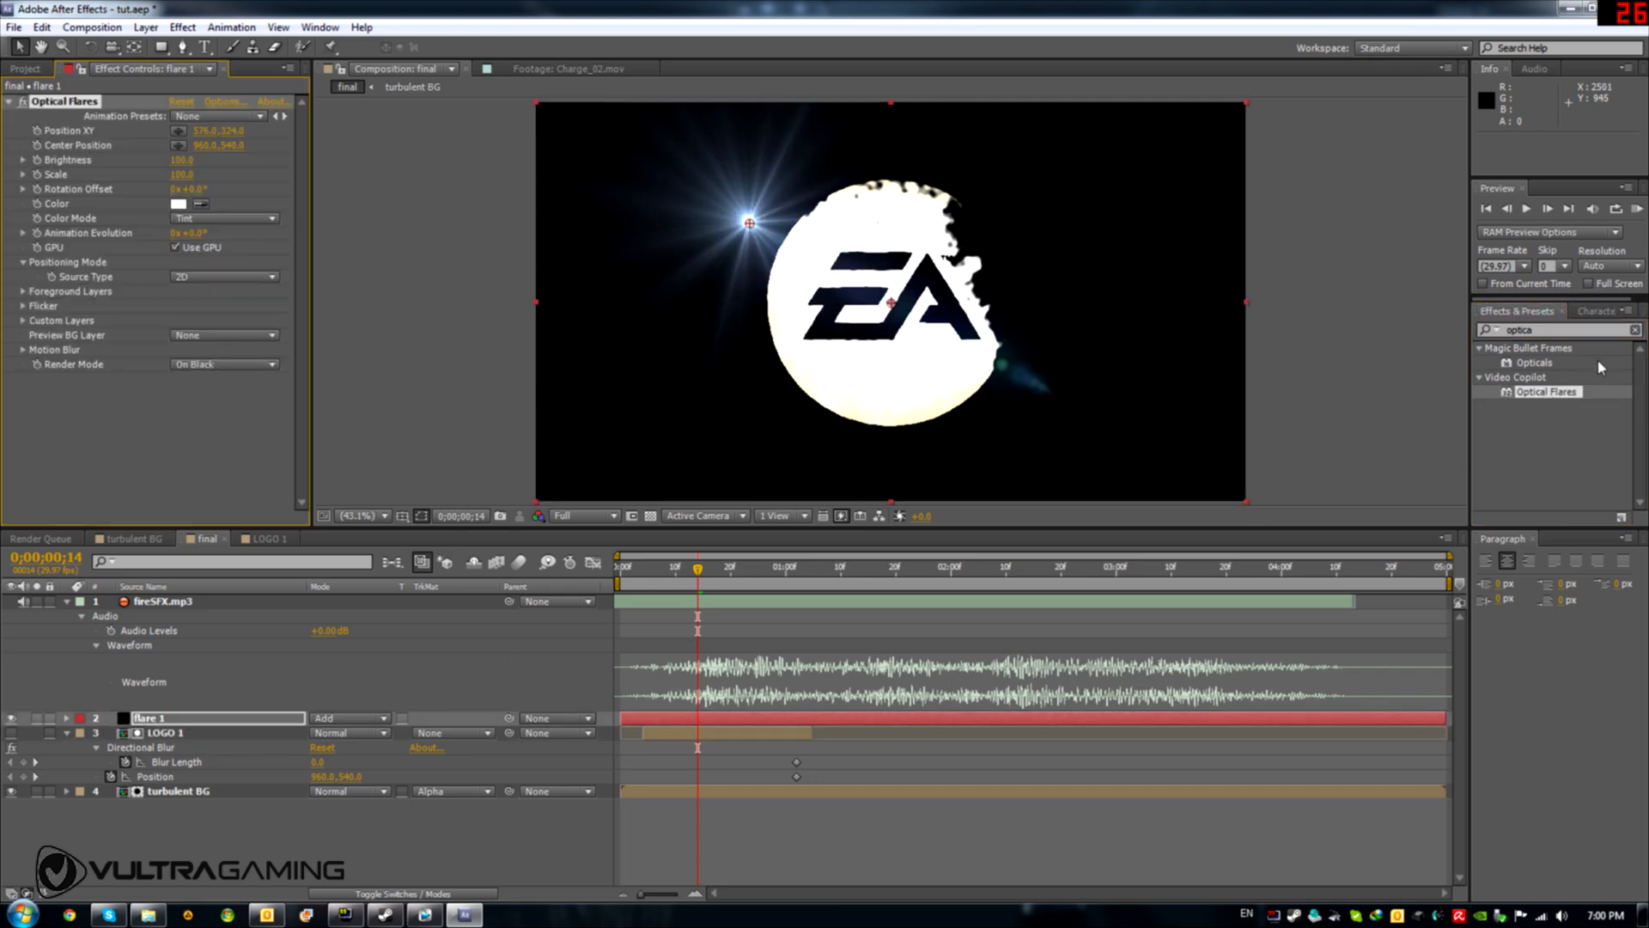
# Apply Fast Blur to the flare 1 layer and trim the layer's end to 0;00;01;05
pyautogui.moveTo(1538, 331); pyautogui.dragTo(1431, 353)
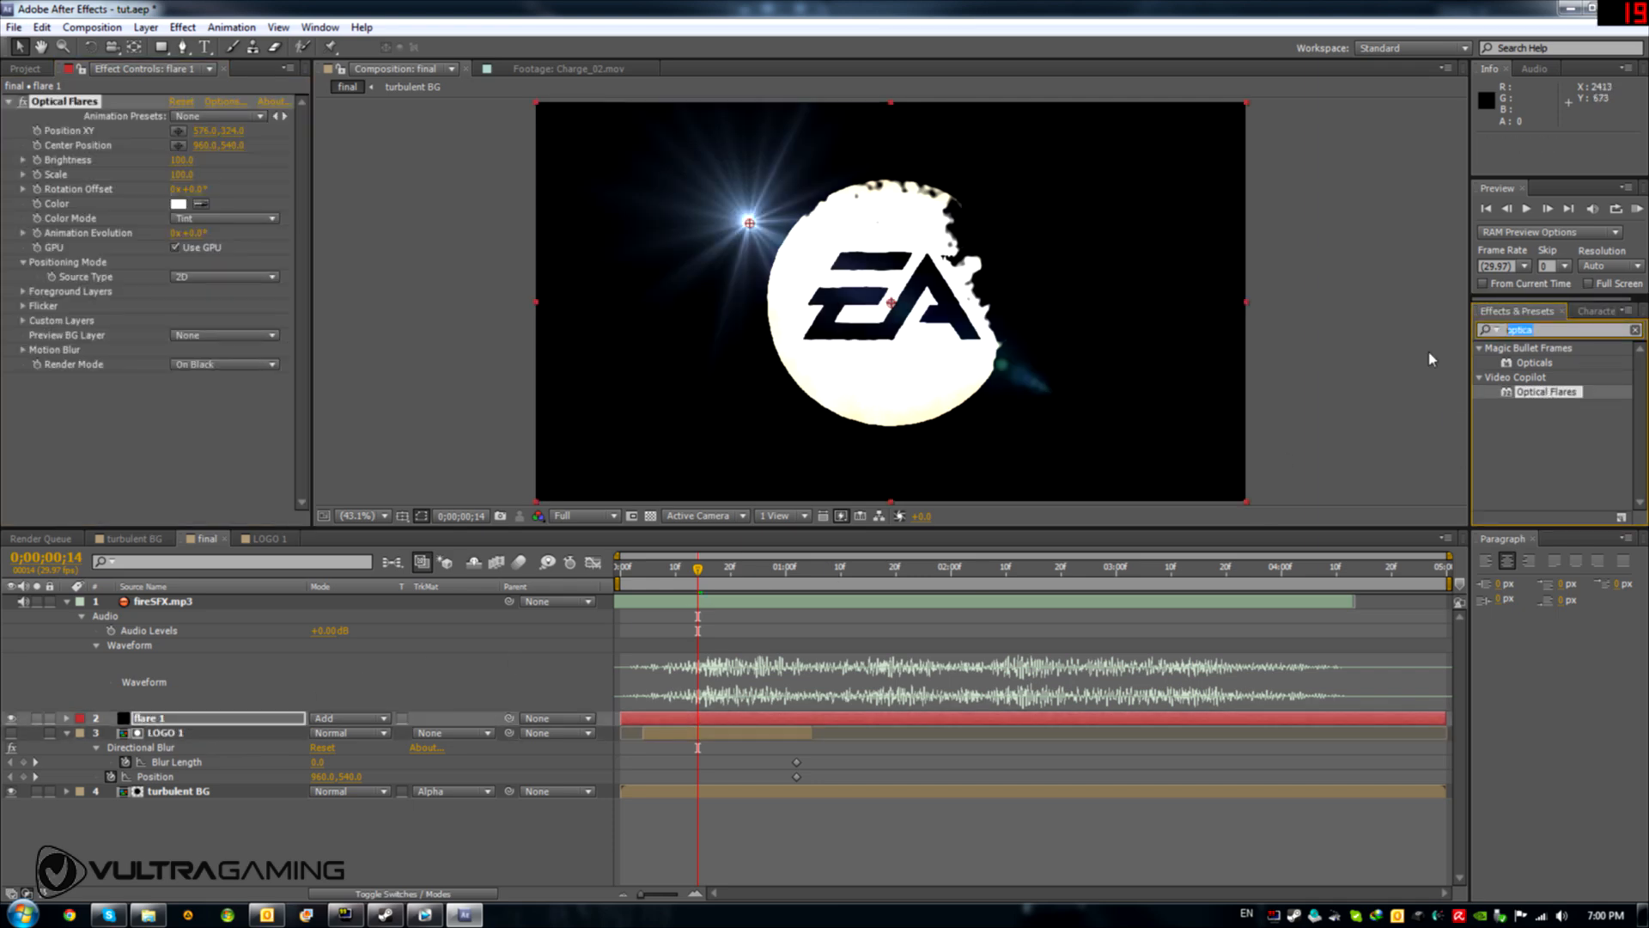
pyautogui.write('fast bl')
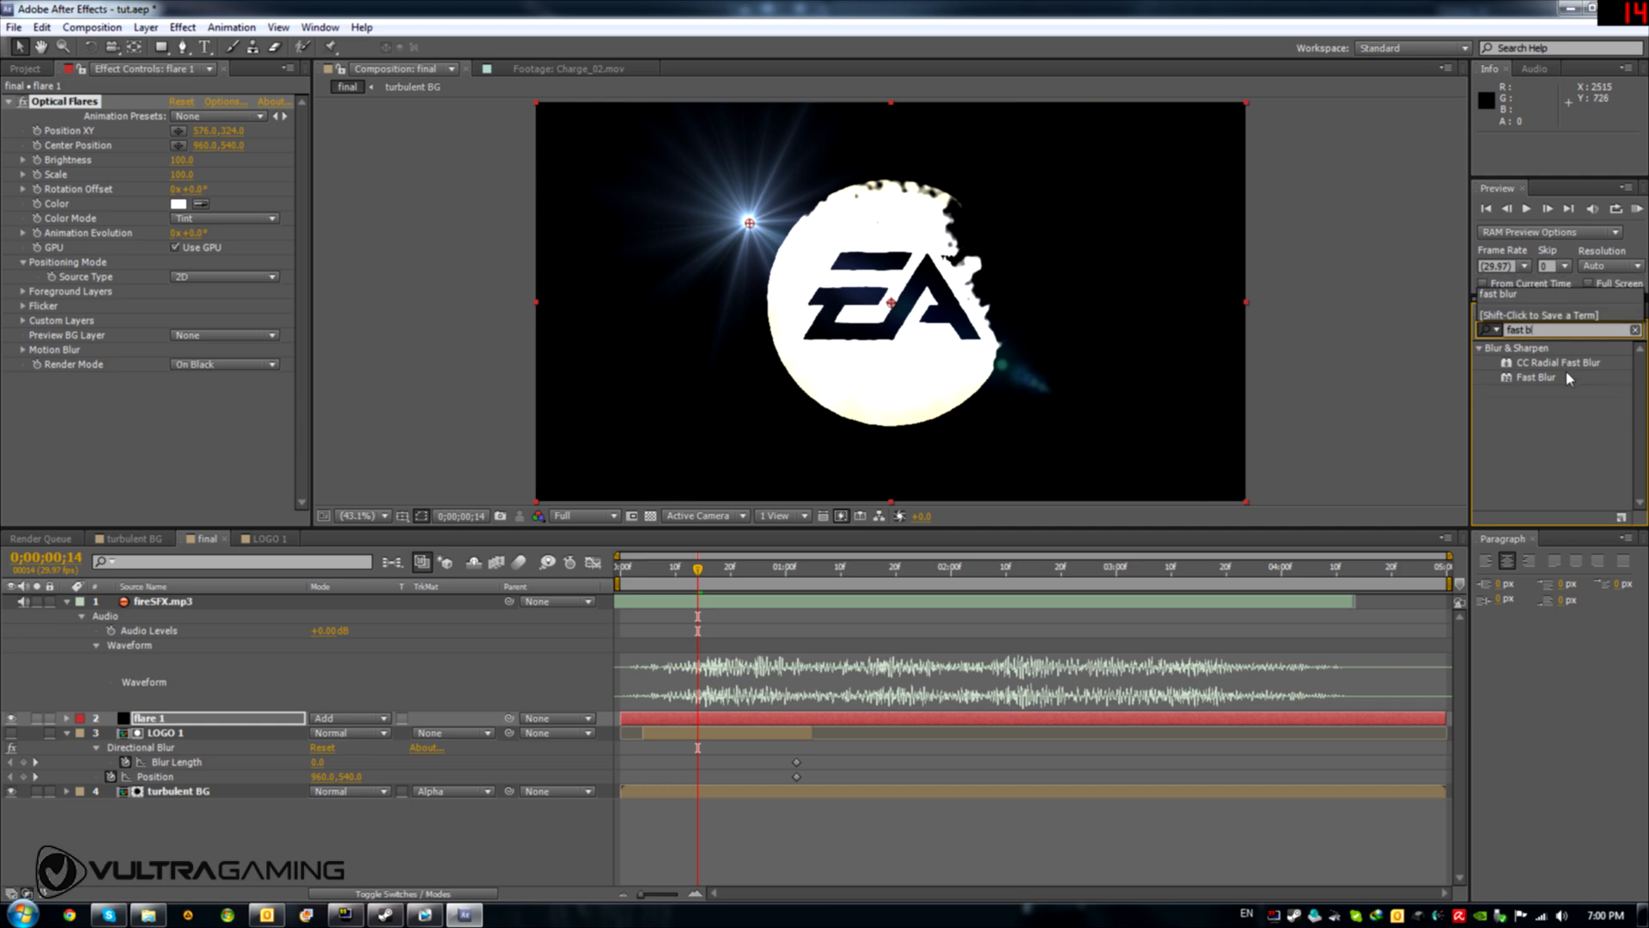
pyautogui.moveTo(1569, 377); pyautogui.dragTo(148, 724)
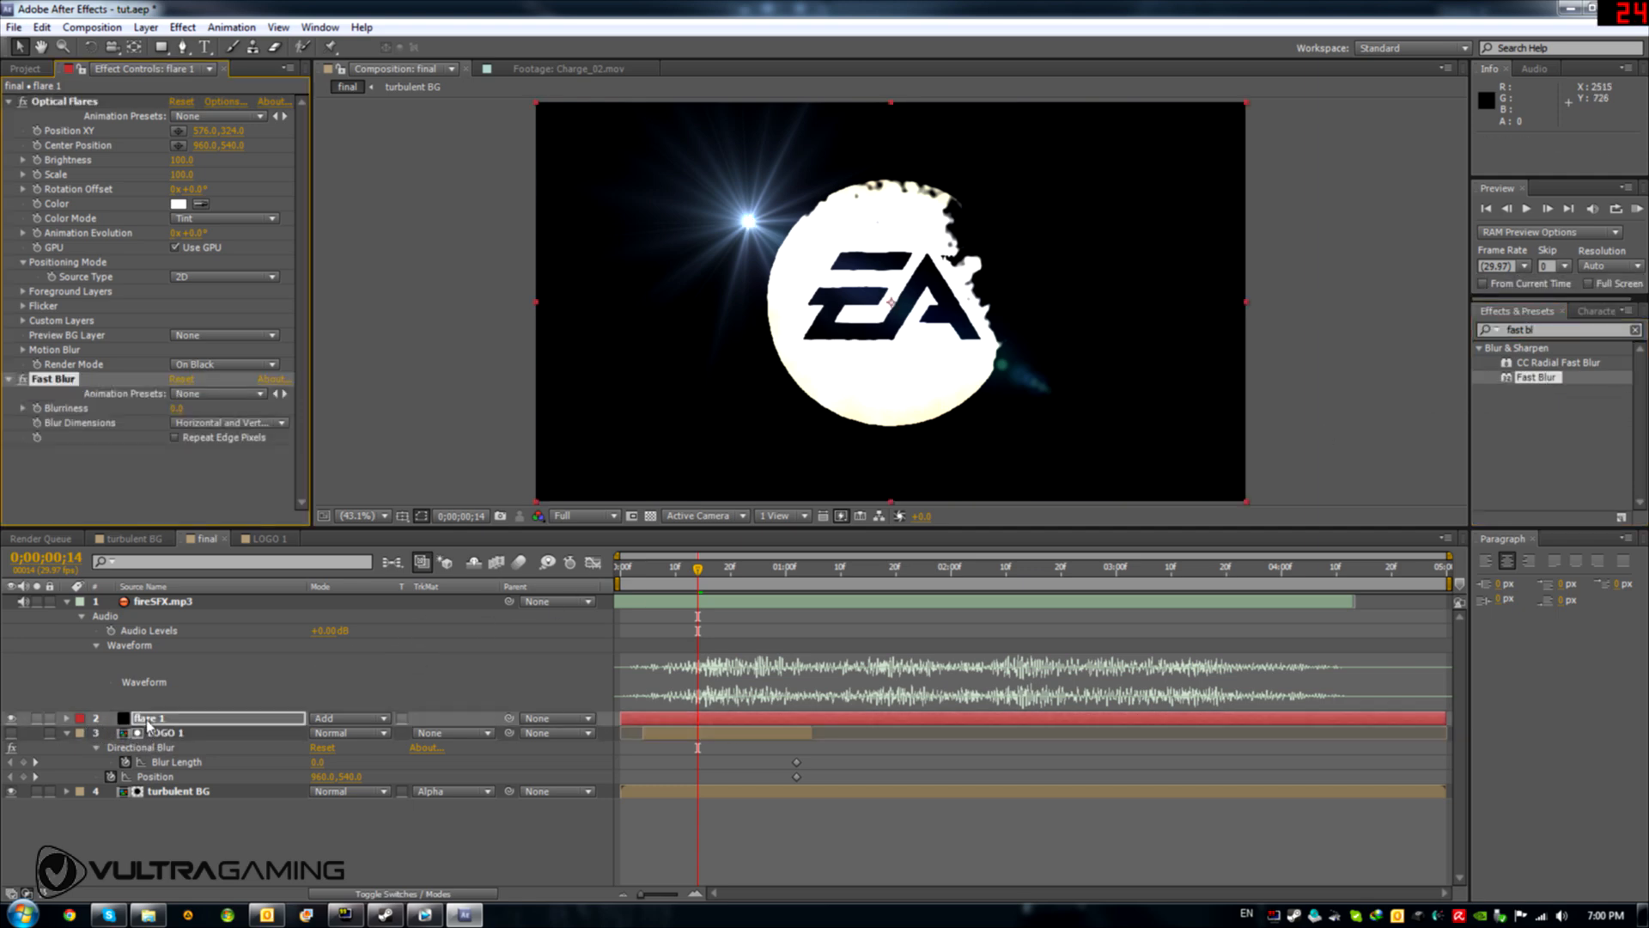
pyautogui.moveTo(1445, 719); pyautogui.dragTo(818, 719)
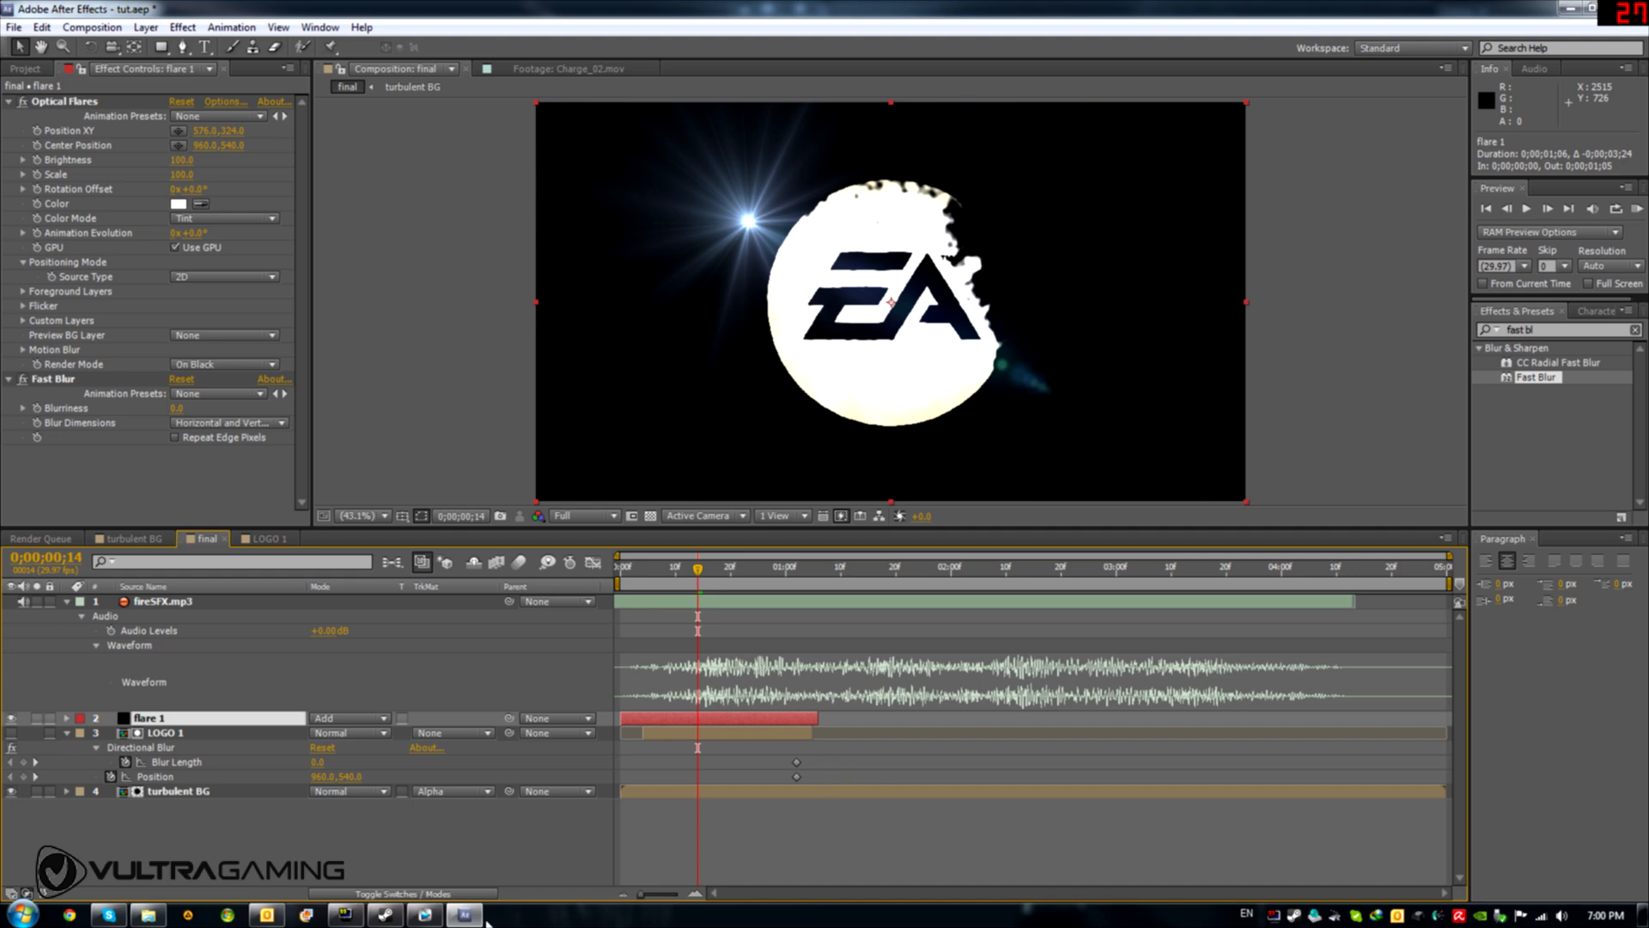
# At 0;00;00;04, place the optical flare at about 589.9, 768.8, near the logo's lower-left edge
pyautogui.moveTo(645, 569); pyautogui.dragTo(642, 568)
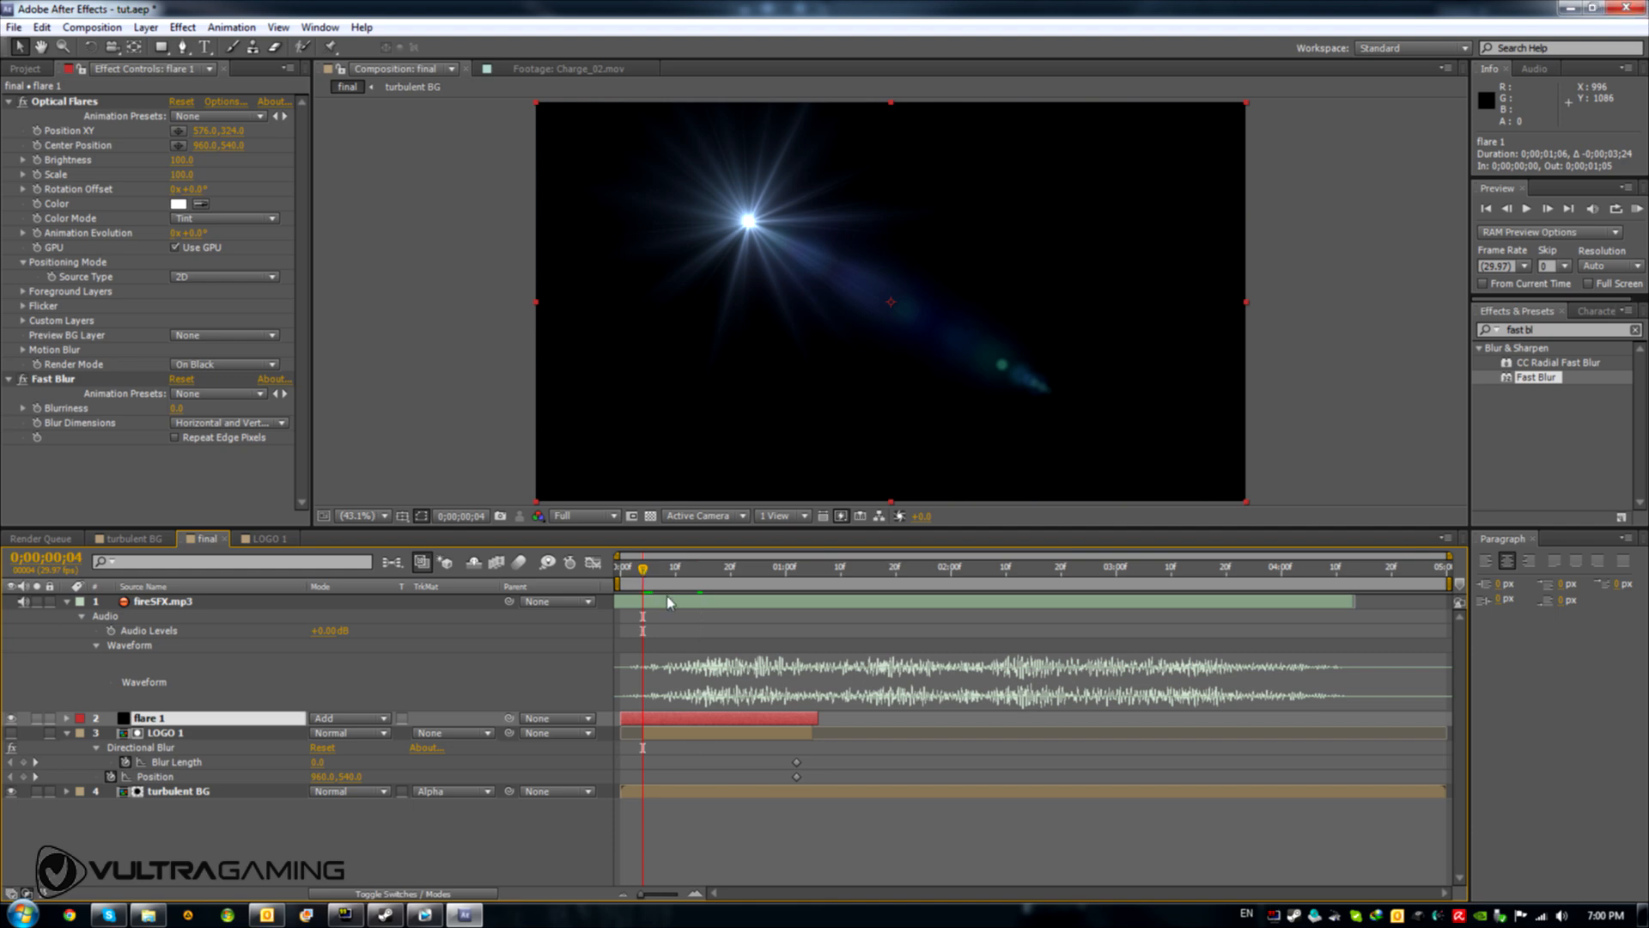
pyautogui.click(178, 138)
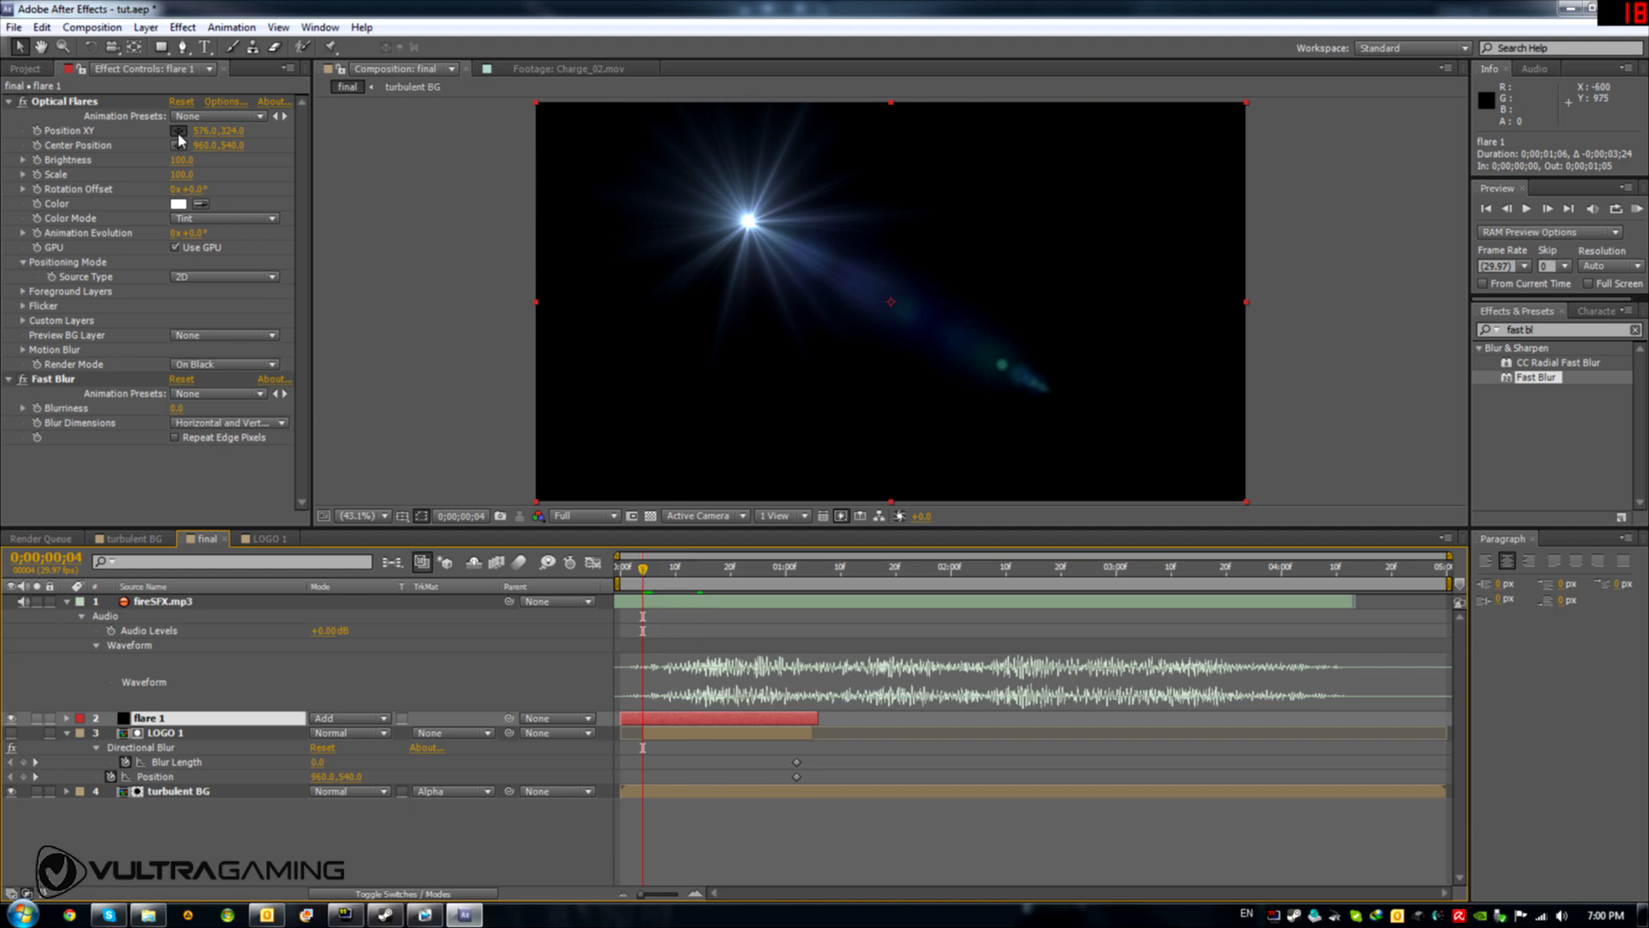
pyautogui.click(754, 387)
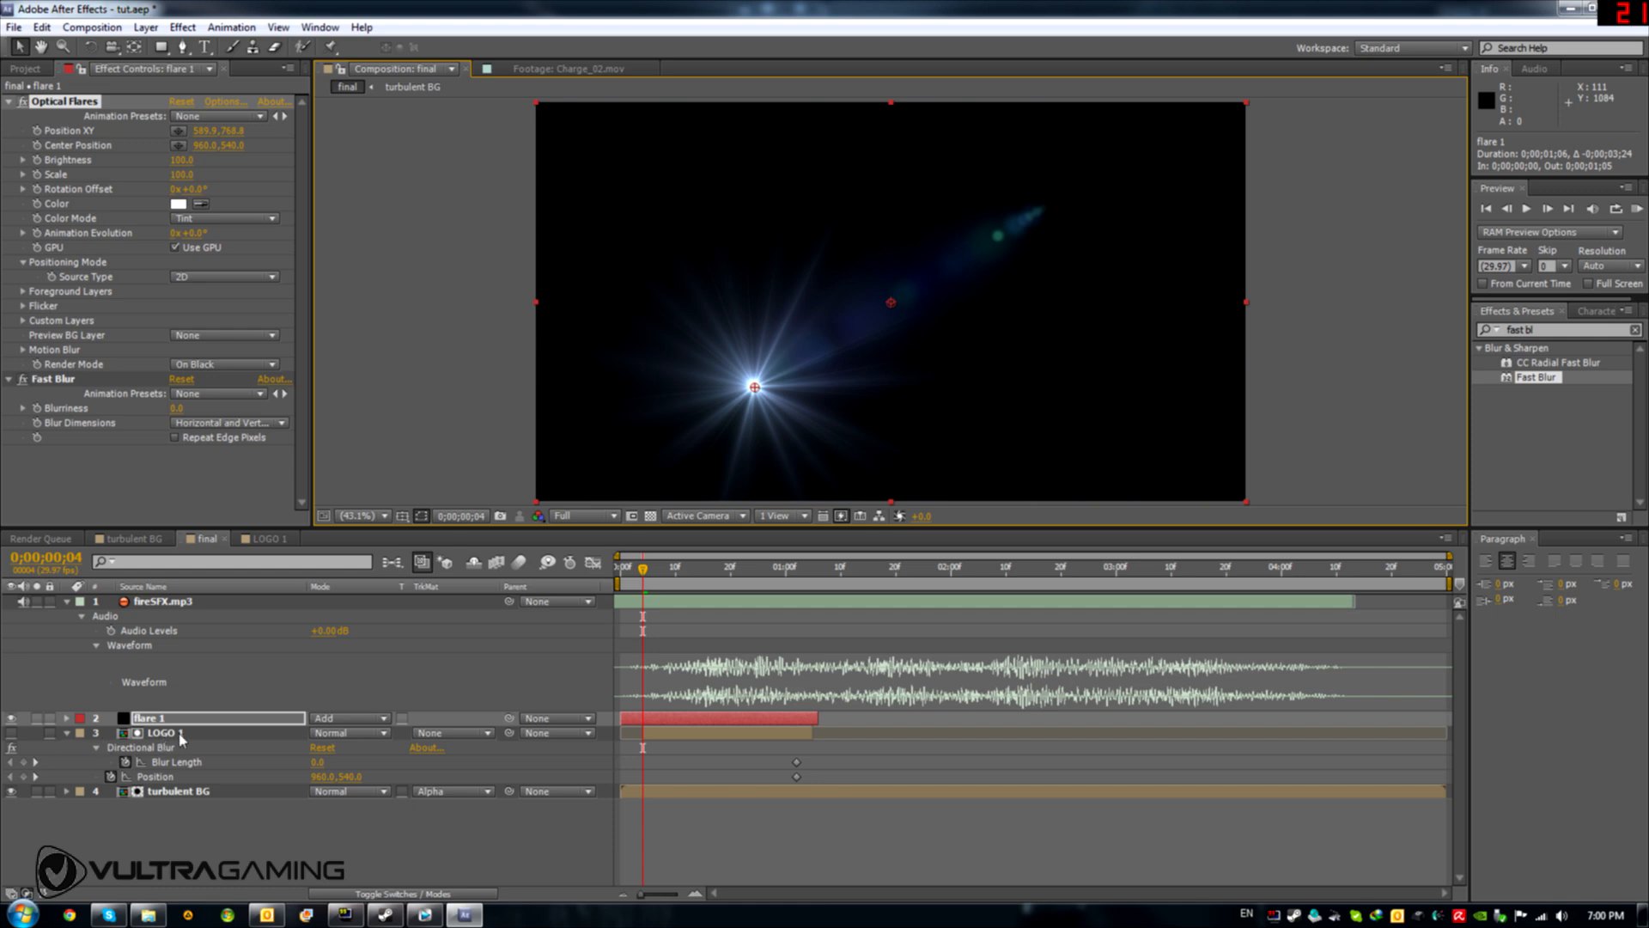
# At 0;00;00;04, start keyframing flare 1's Blurriness and Brightness, with Brightness set to 0
pyautogui.click(37, 409)
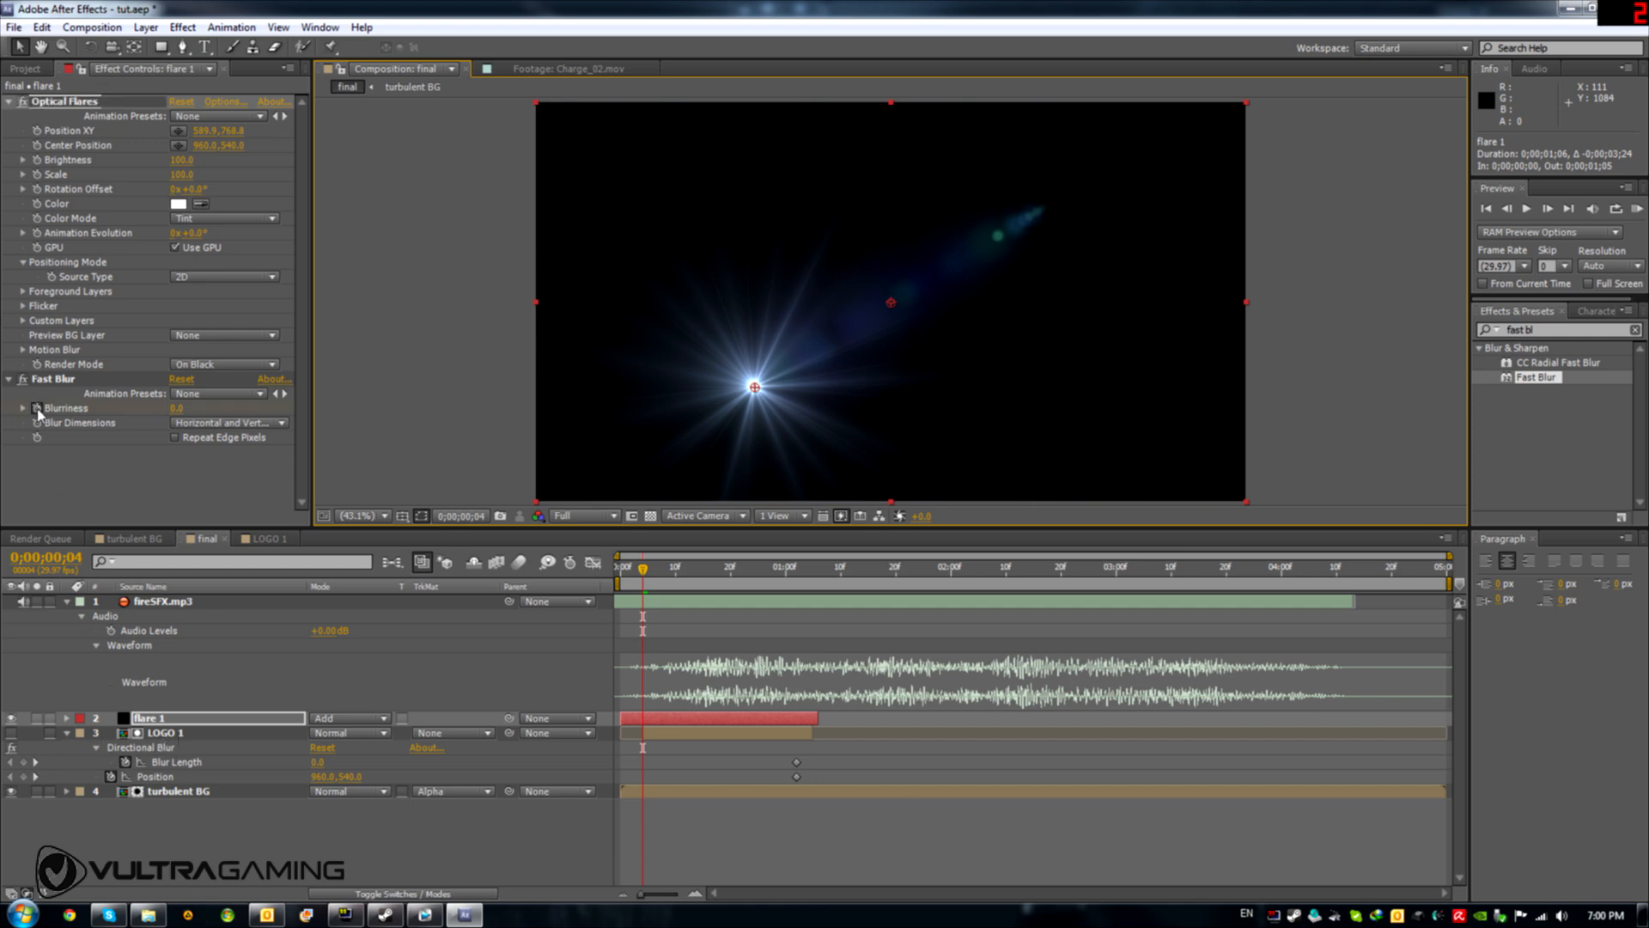
pyautogui.click(37, 160)
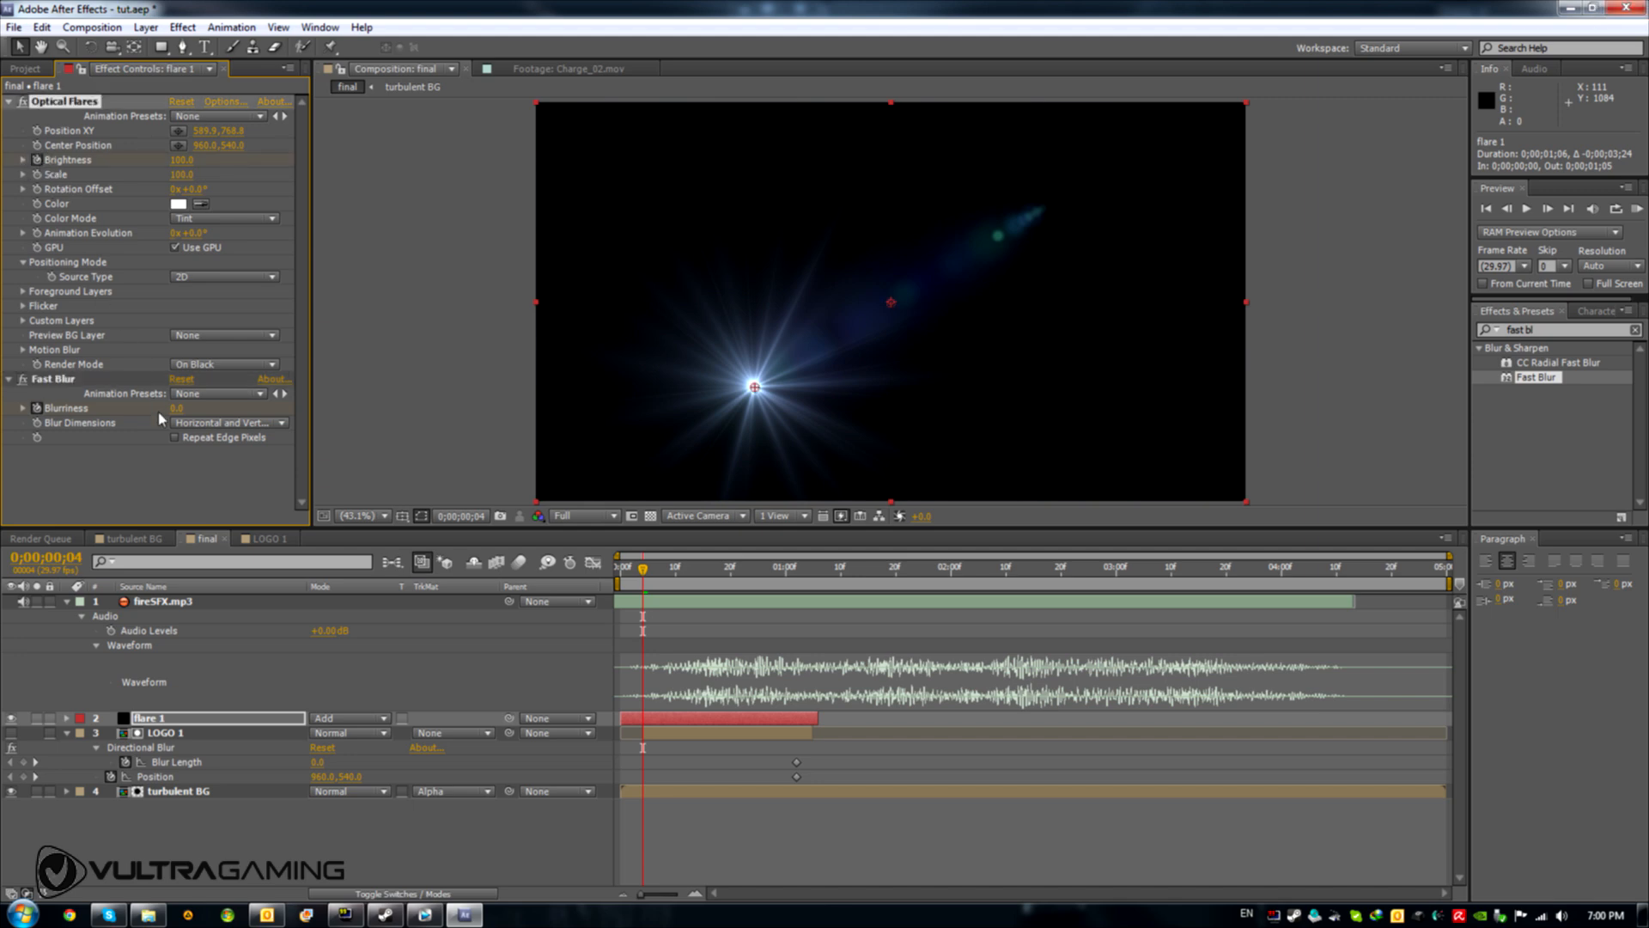
pyautogui.moveTo(180, 160); pyautogui.dragTo(93, 161)
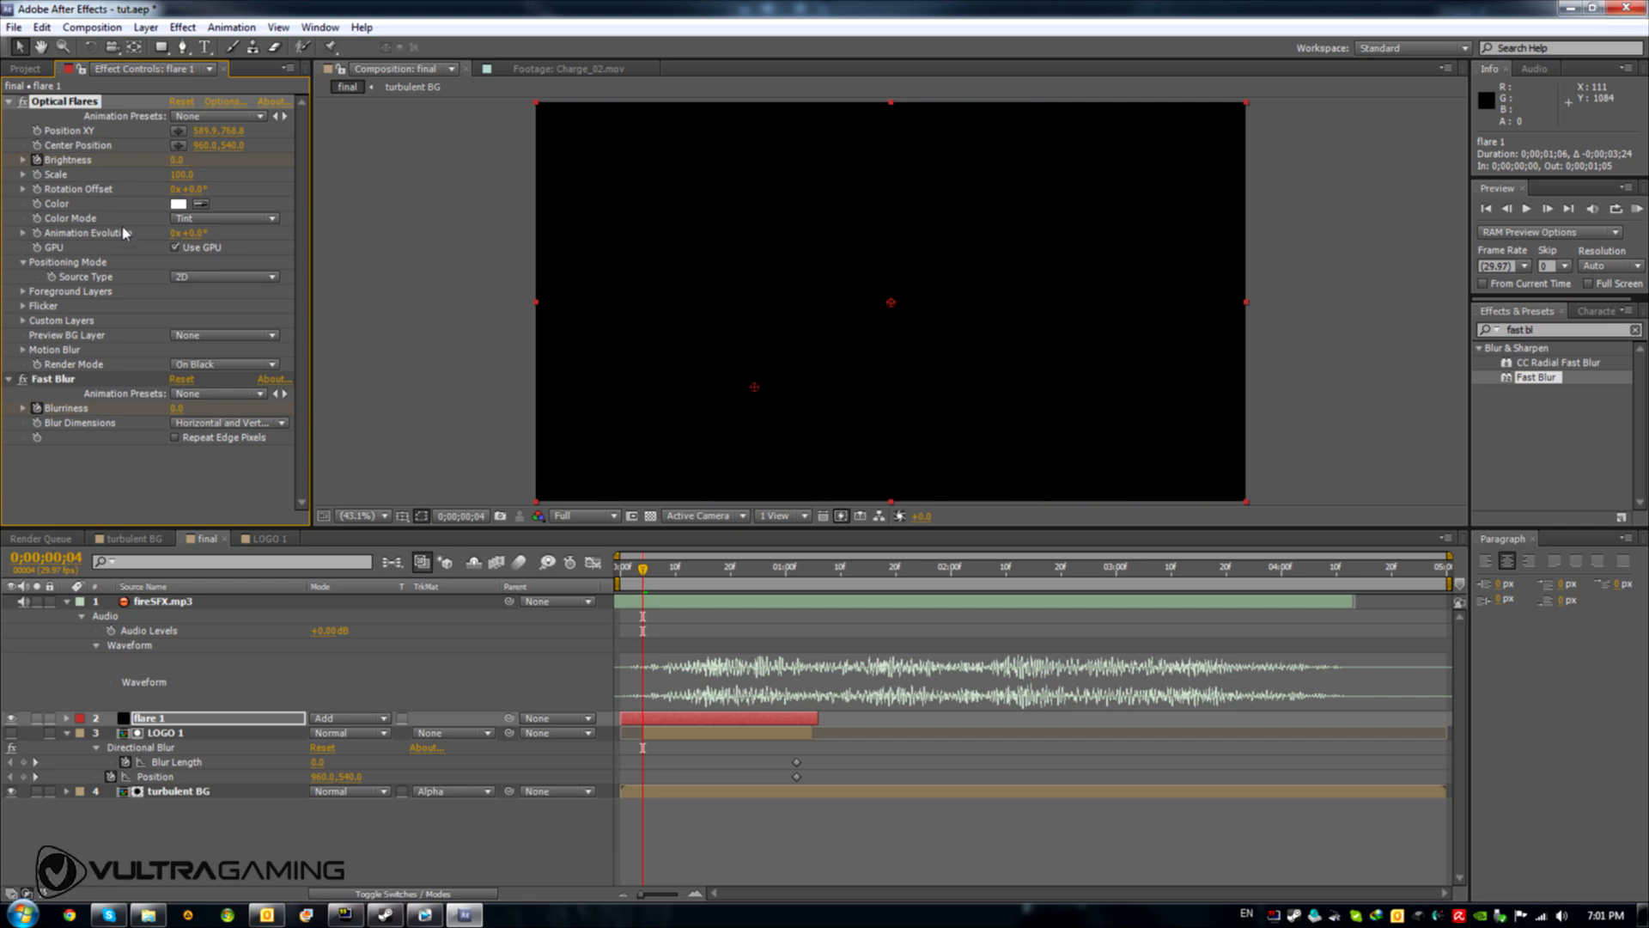
# At 0;00;00;05, keyframe flare 1's Brightness at 690 and Blurriness at 96, with Repeat Edge Pixels enabled
pyautogui.press('pagedown')
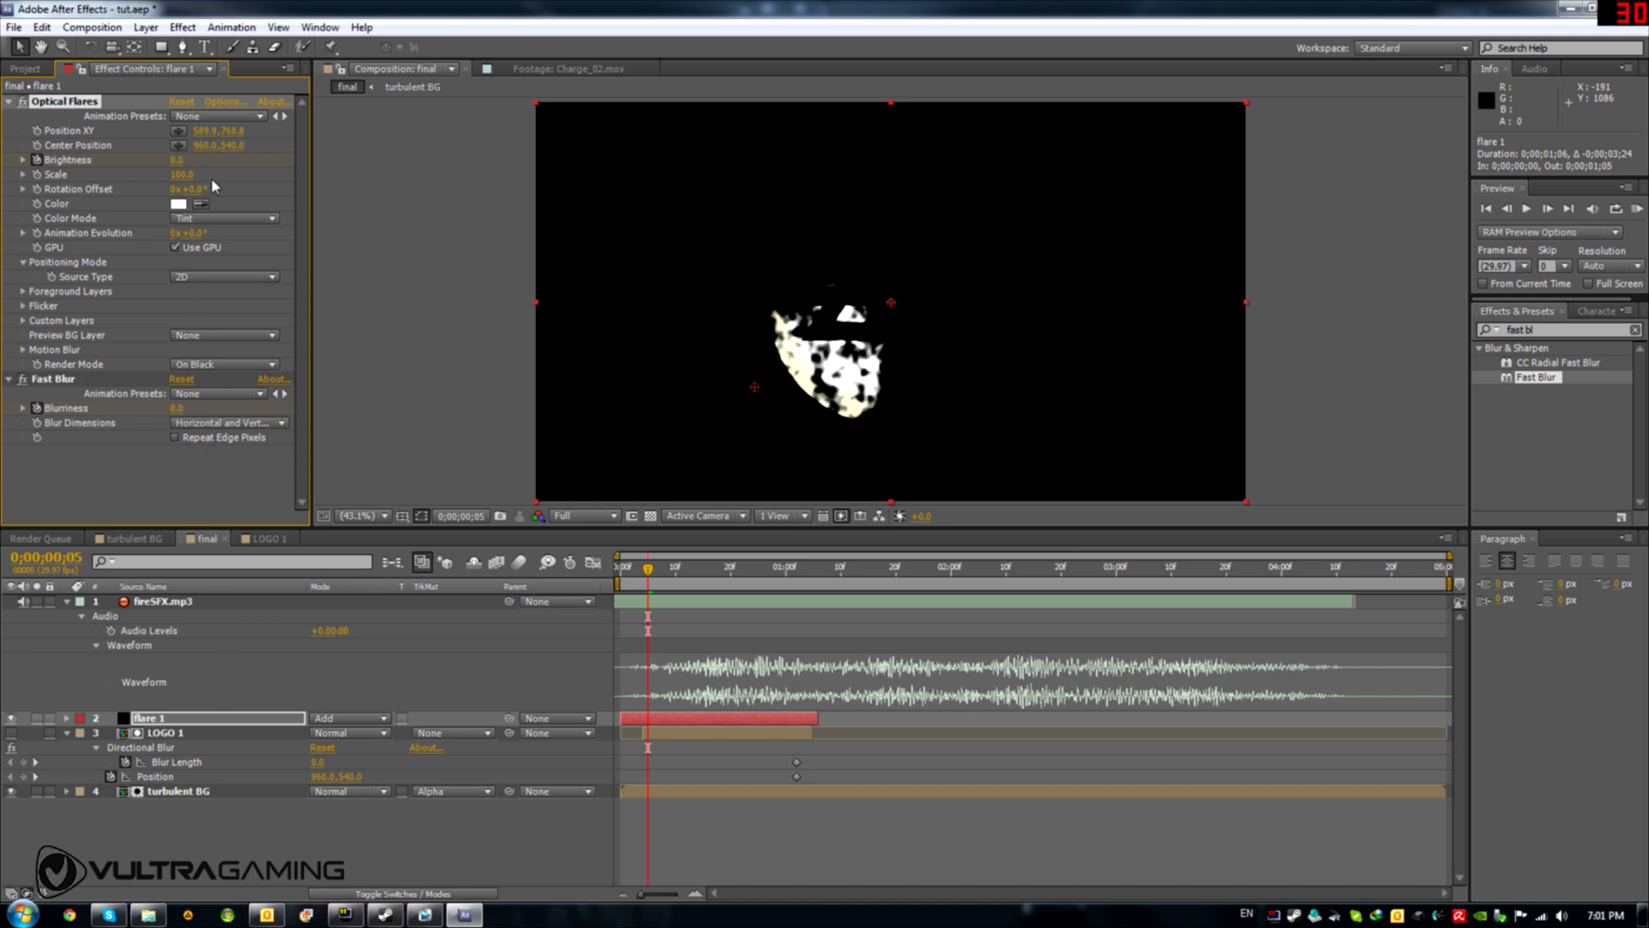
pyautogui.moveTo(181, 160); pyautogui.dragTo(314, 159)
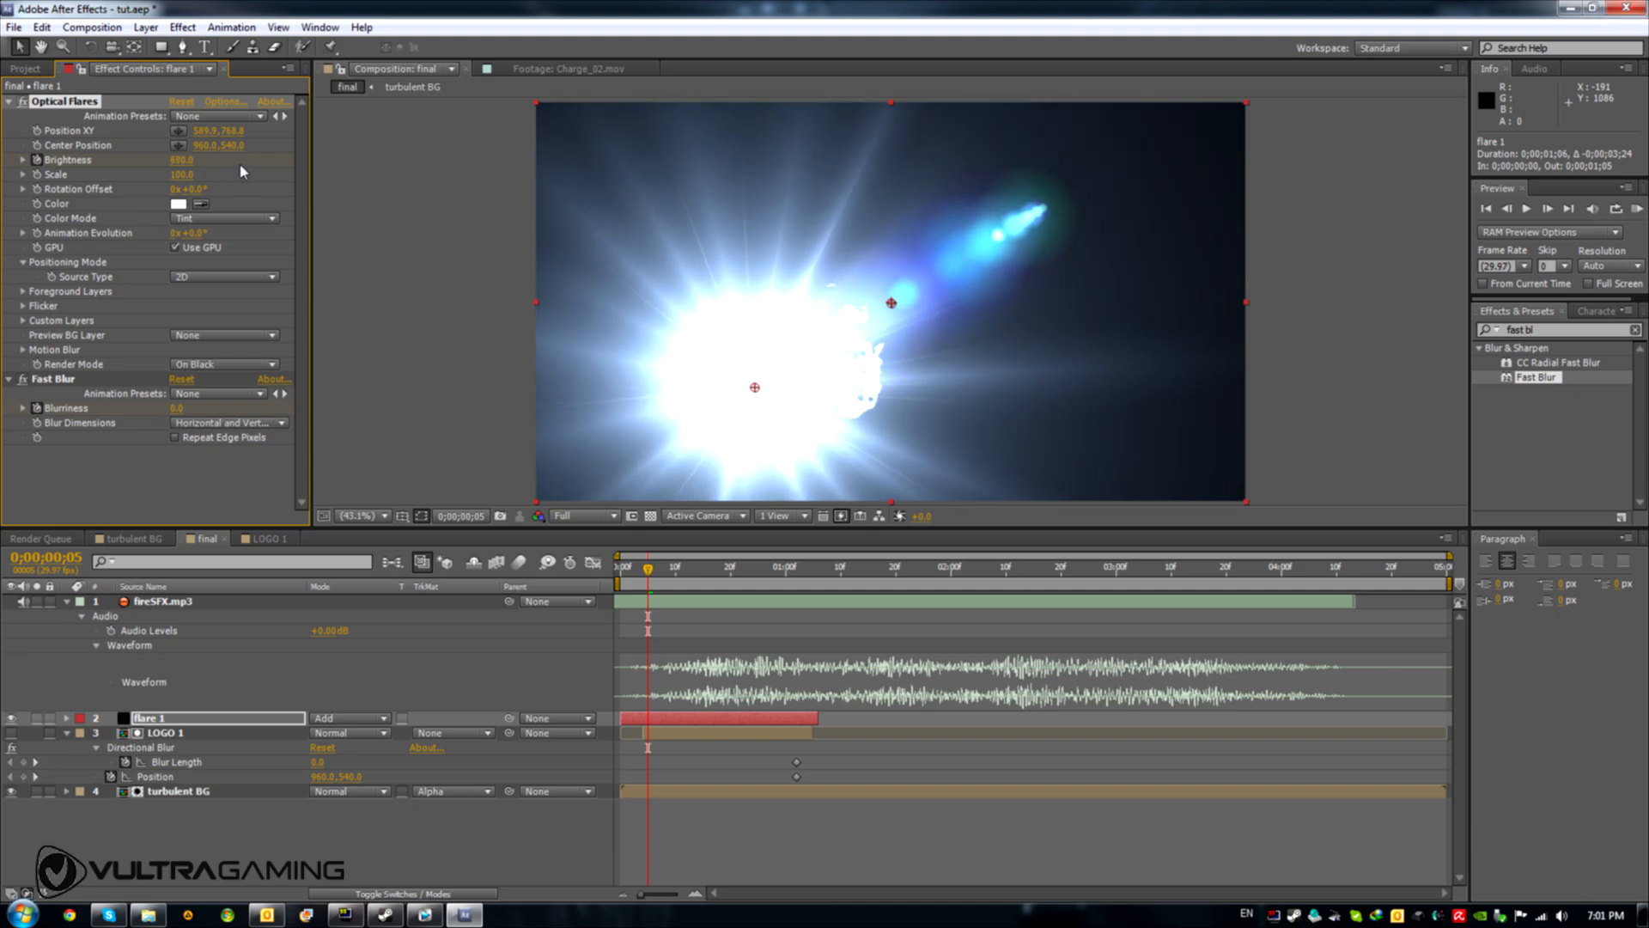
pyautogui.click(192, 439)
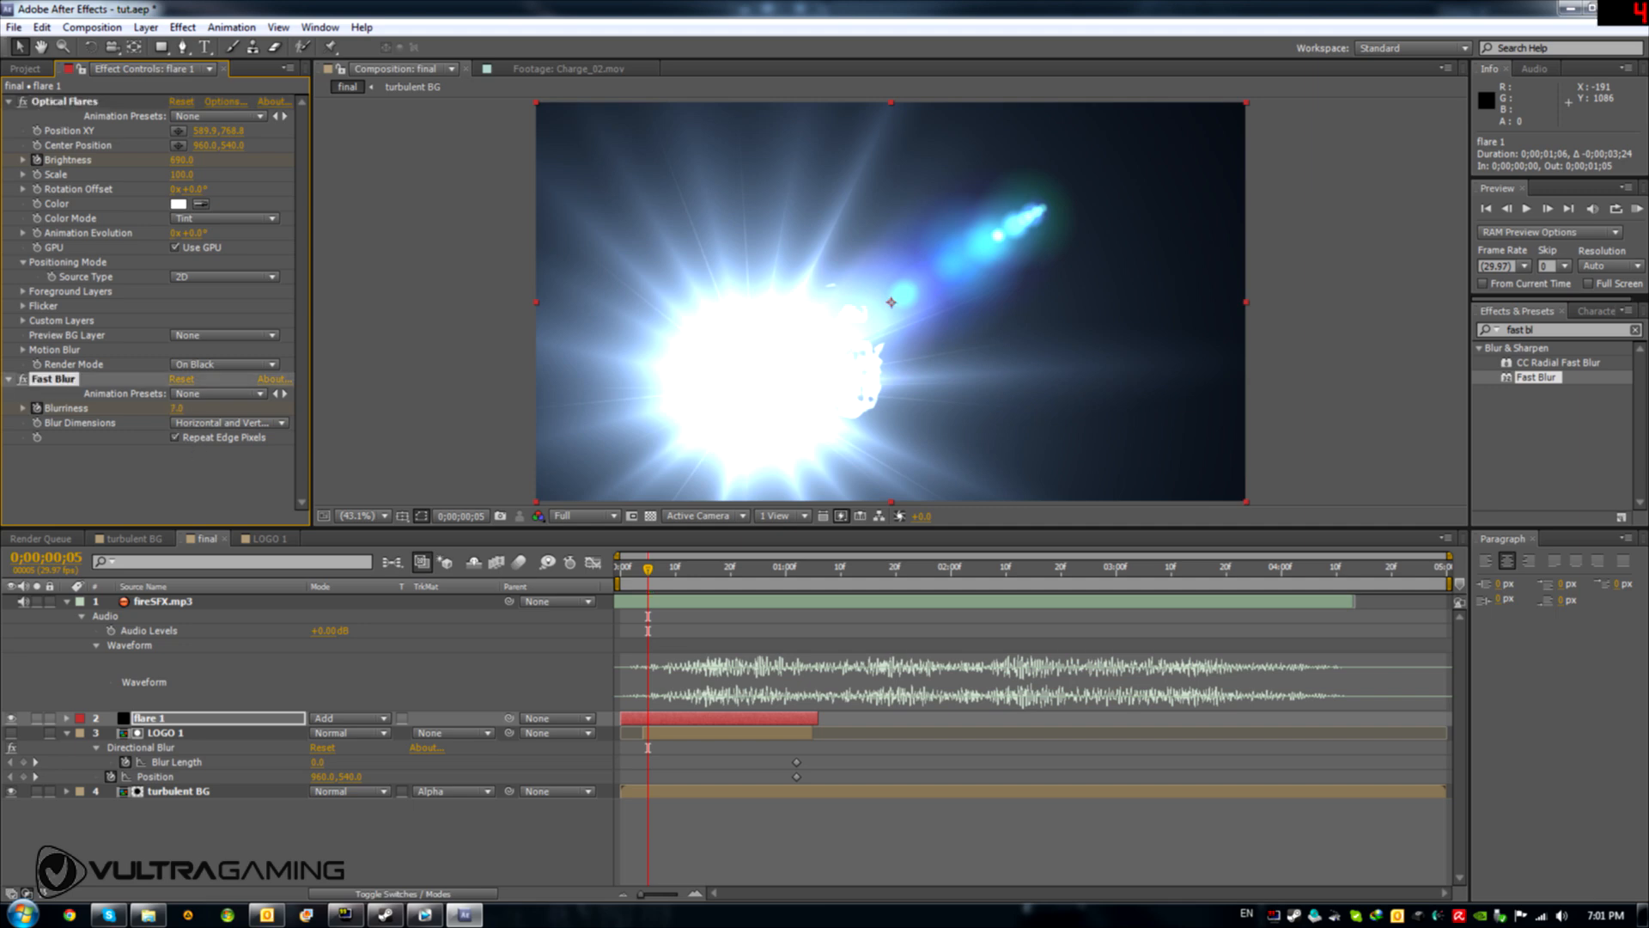
pyautogui.moveTo(180, 408); pyautogui.dragTo(246, 408)
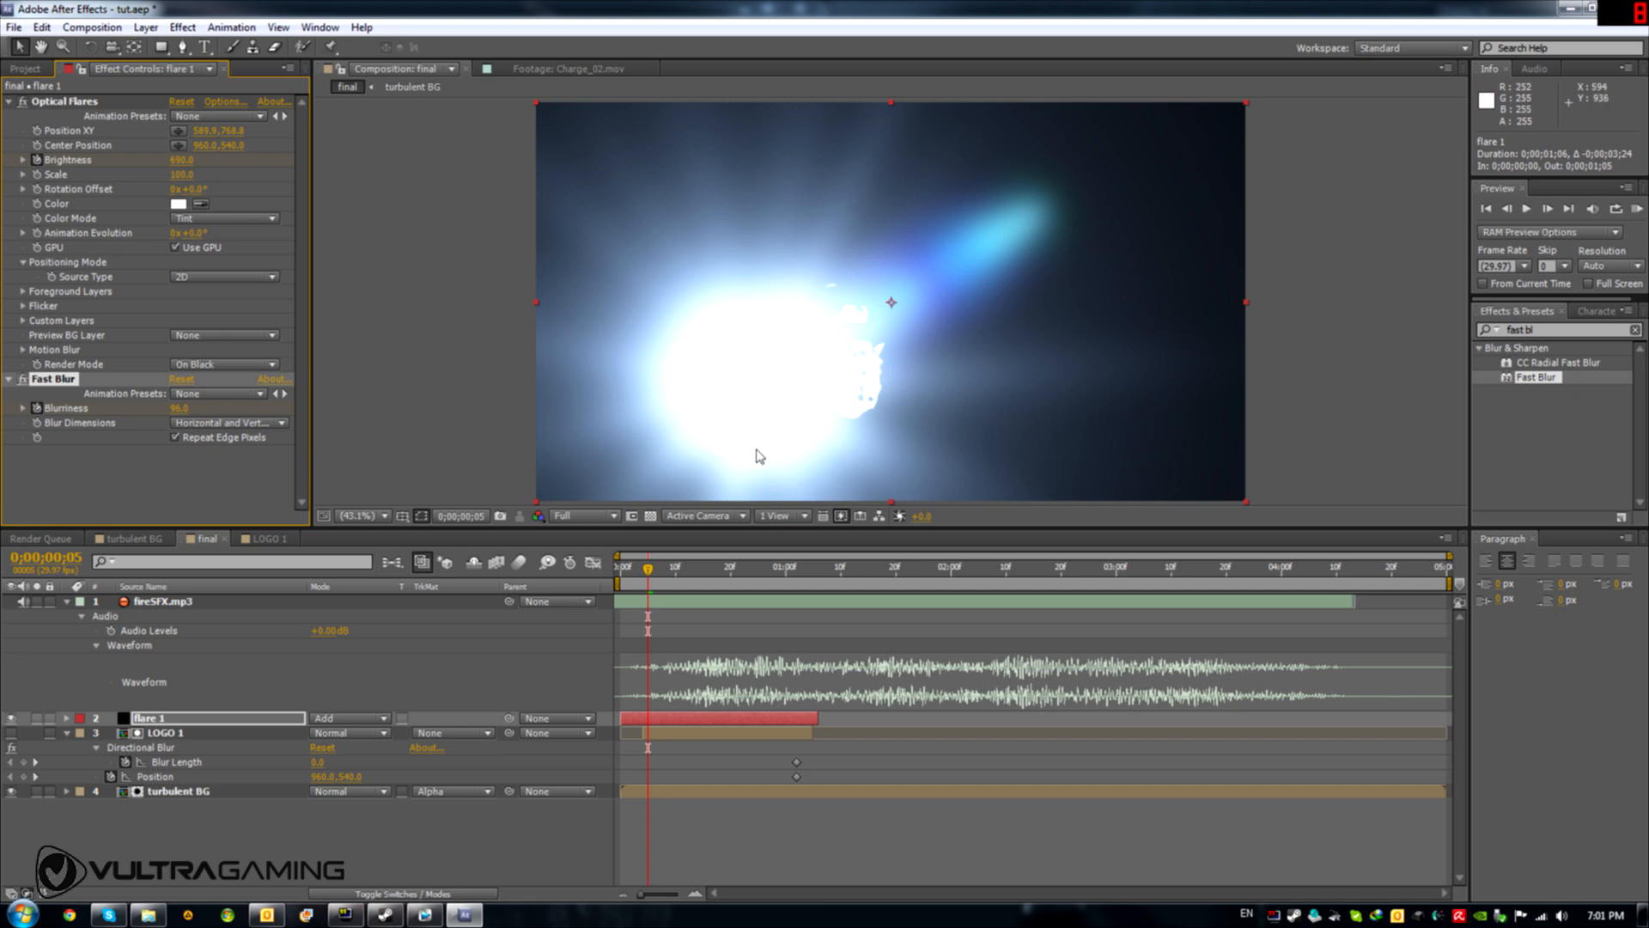
# Reveal flare 1's keyframed properties and keyframe its Blurriness at 230 at 0;00;00;06
pyautogui.click(163, 720)
pyautogui.press('u')
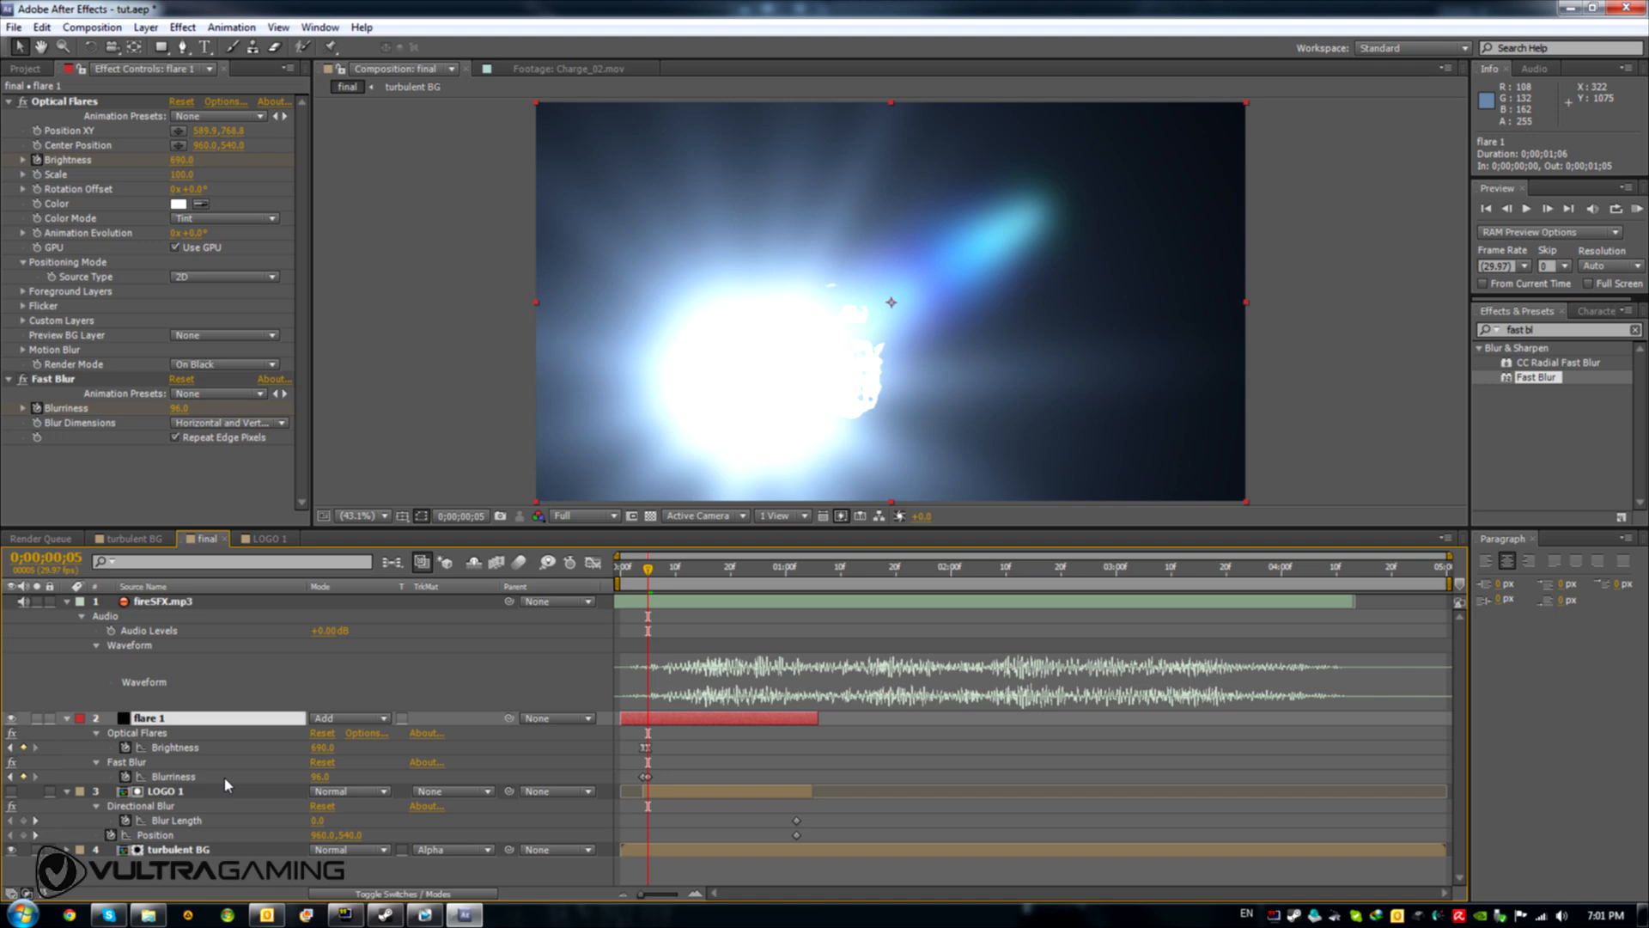
pyautogui.press('pagedown')
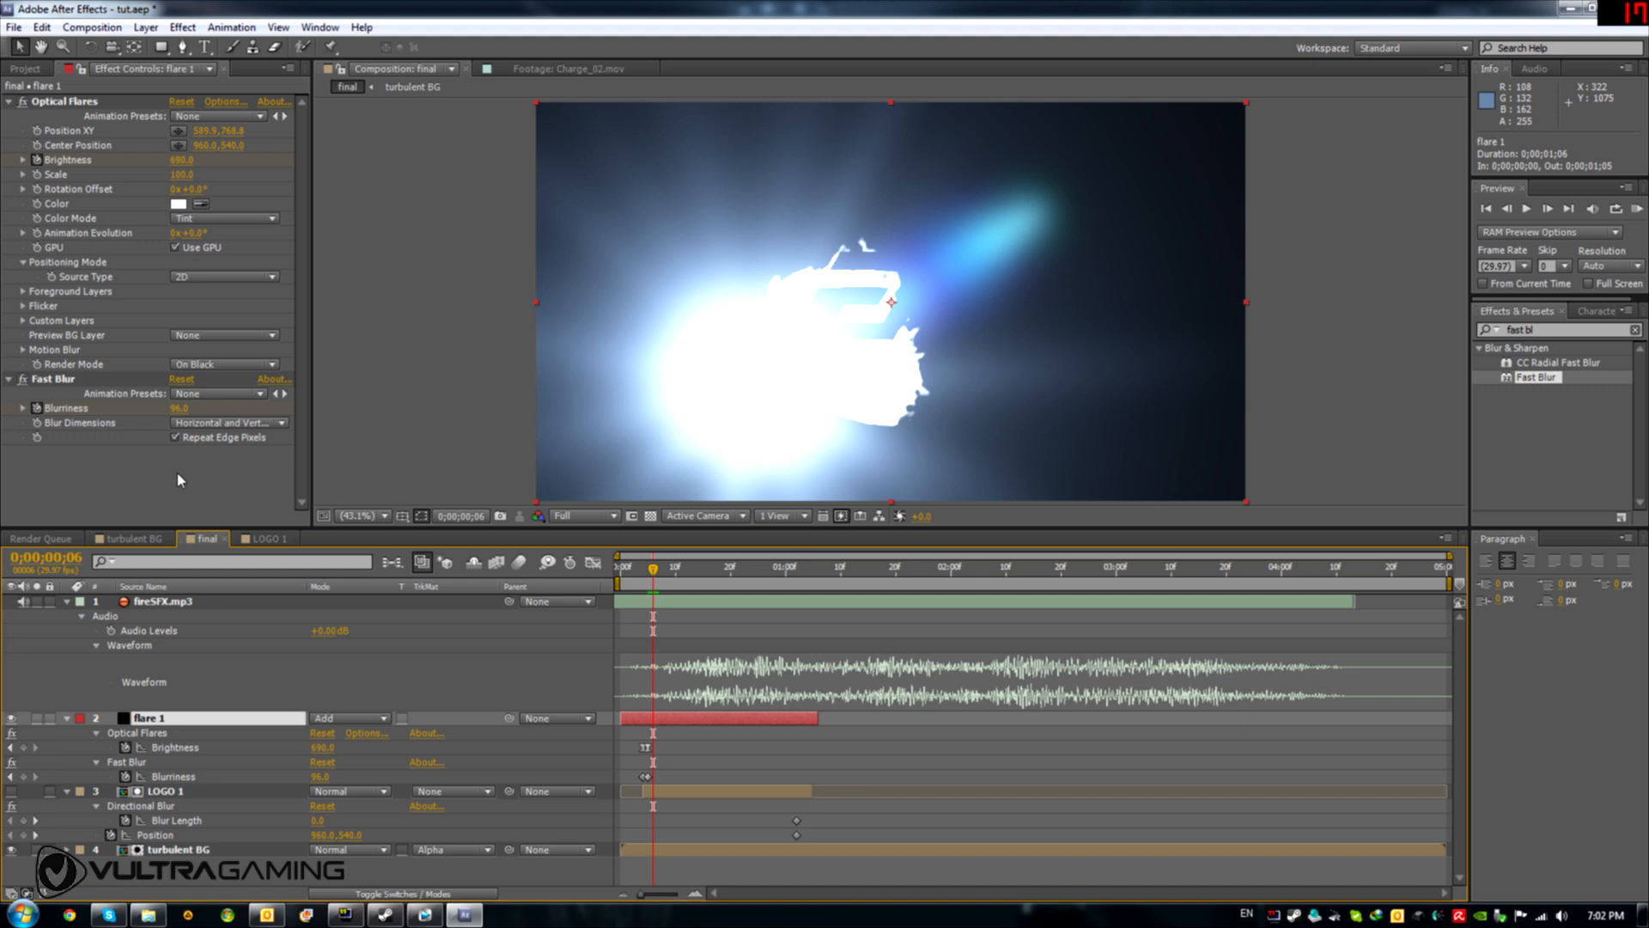
pyautogui.moveTo(178, 408); pyautogui.dragTo(284, 408)
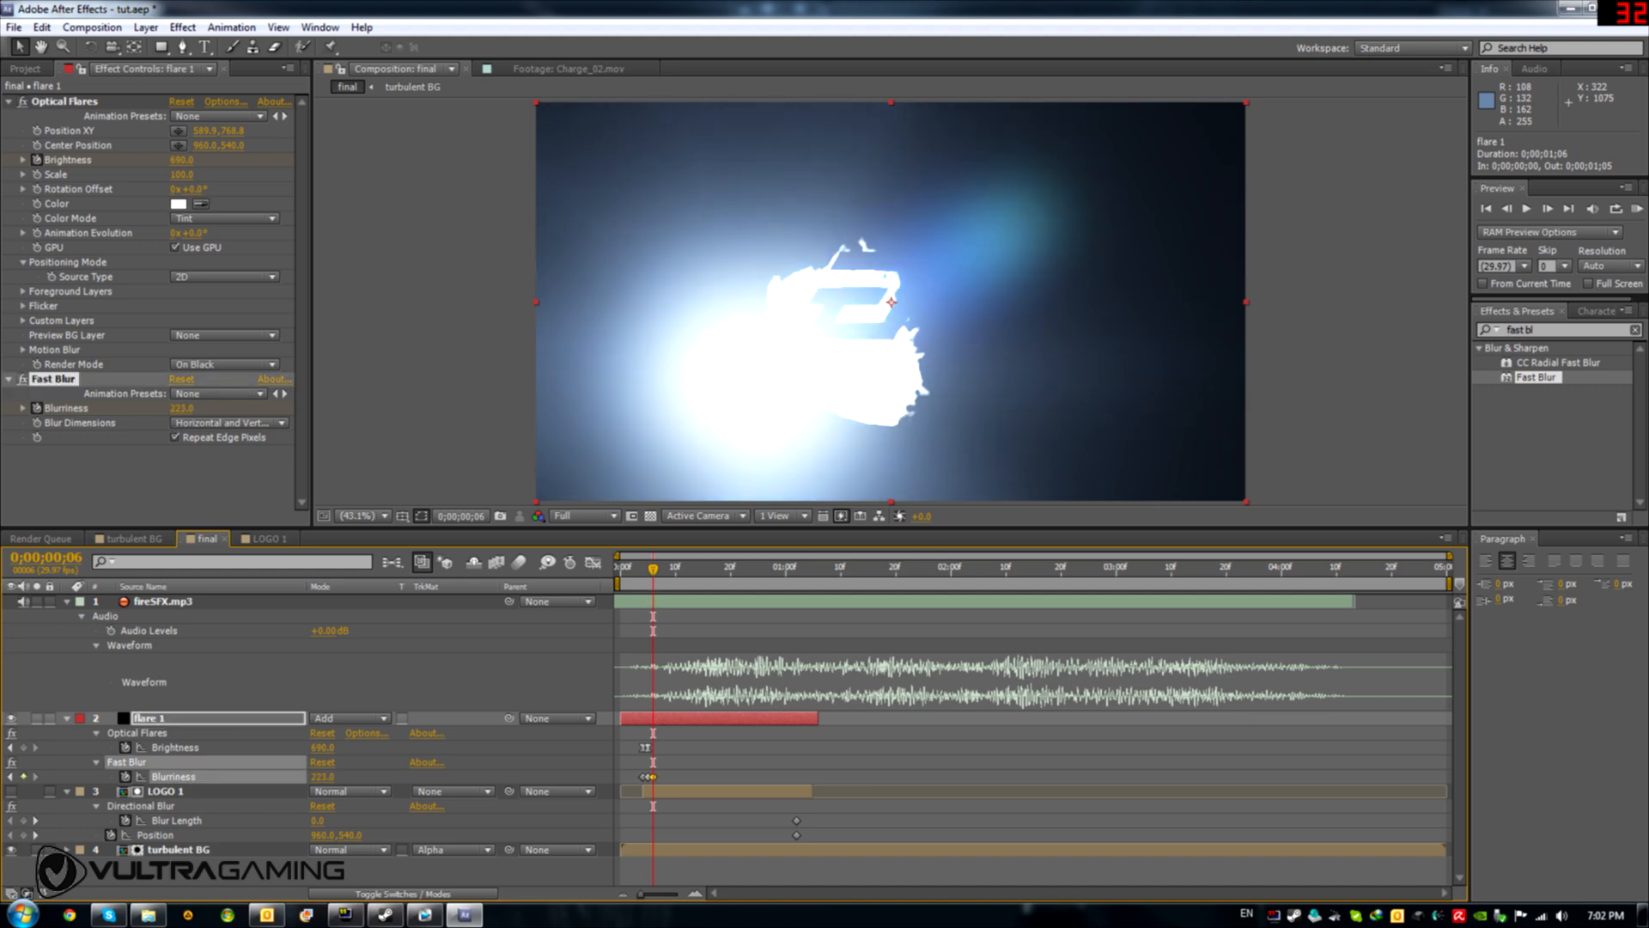
pyautogui.moveTo(285, 408); pyautogui.dragTo(289, 408)
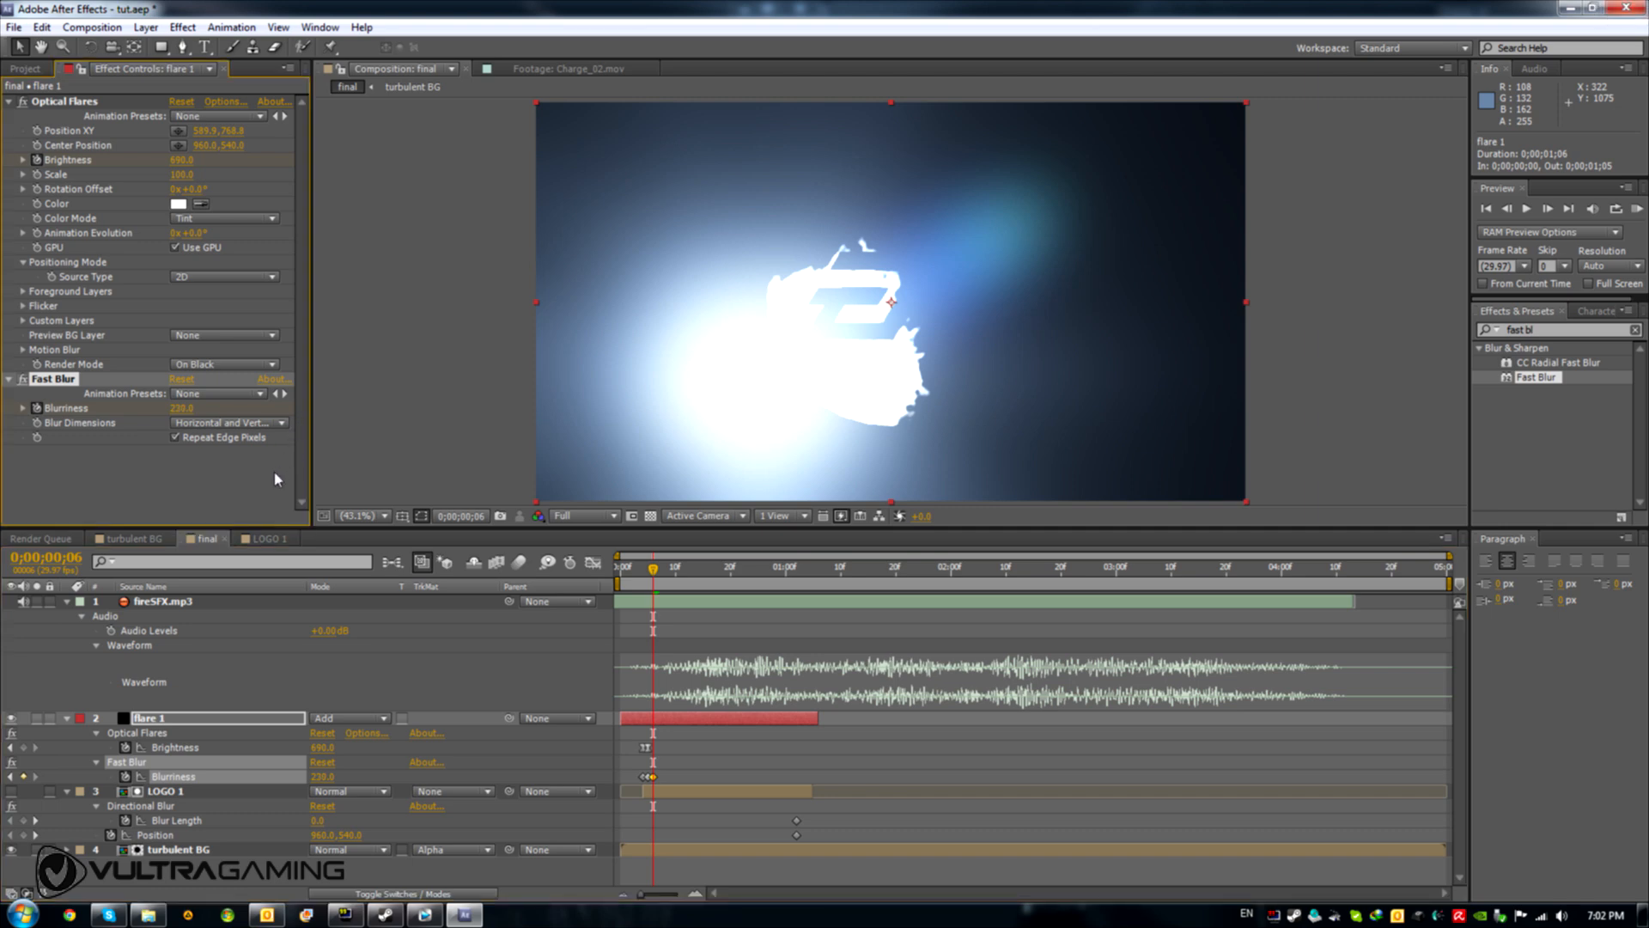
# At 0;00;00;07, keyframe flare 1's Blurriness at 120 and its Brightness at 350
pyautogui.press('pagedown')
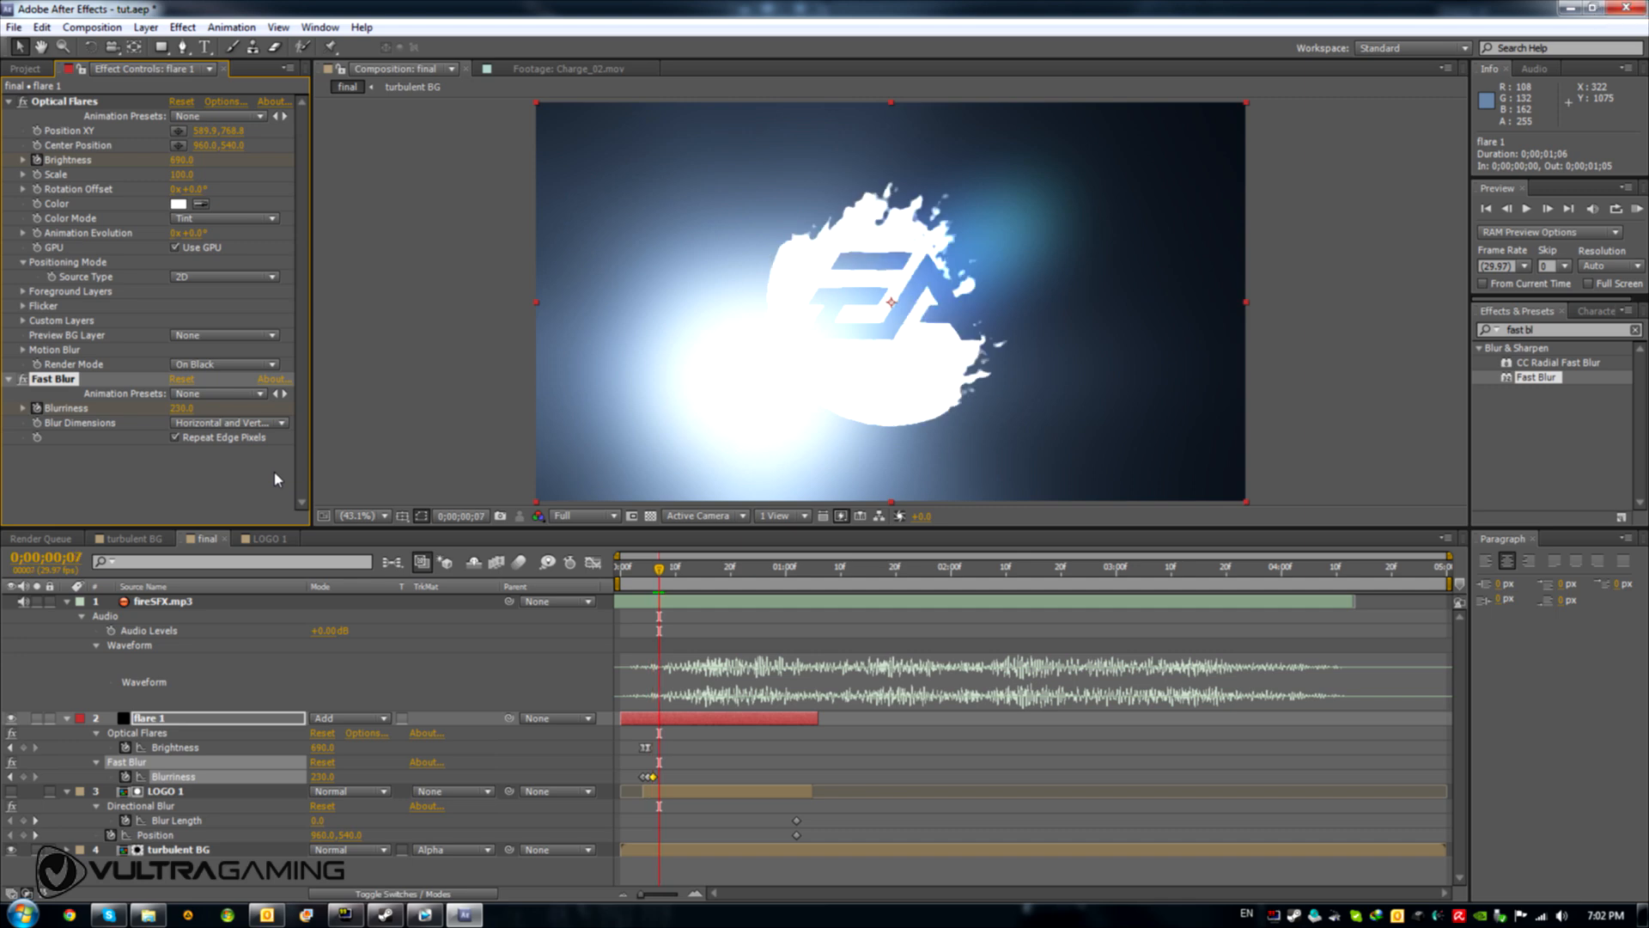
pyautogui.click(191, 408)
pyautogui.write('120')
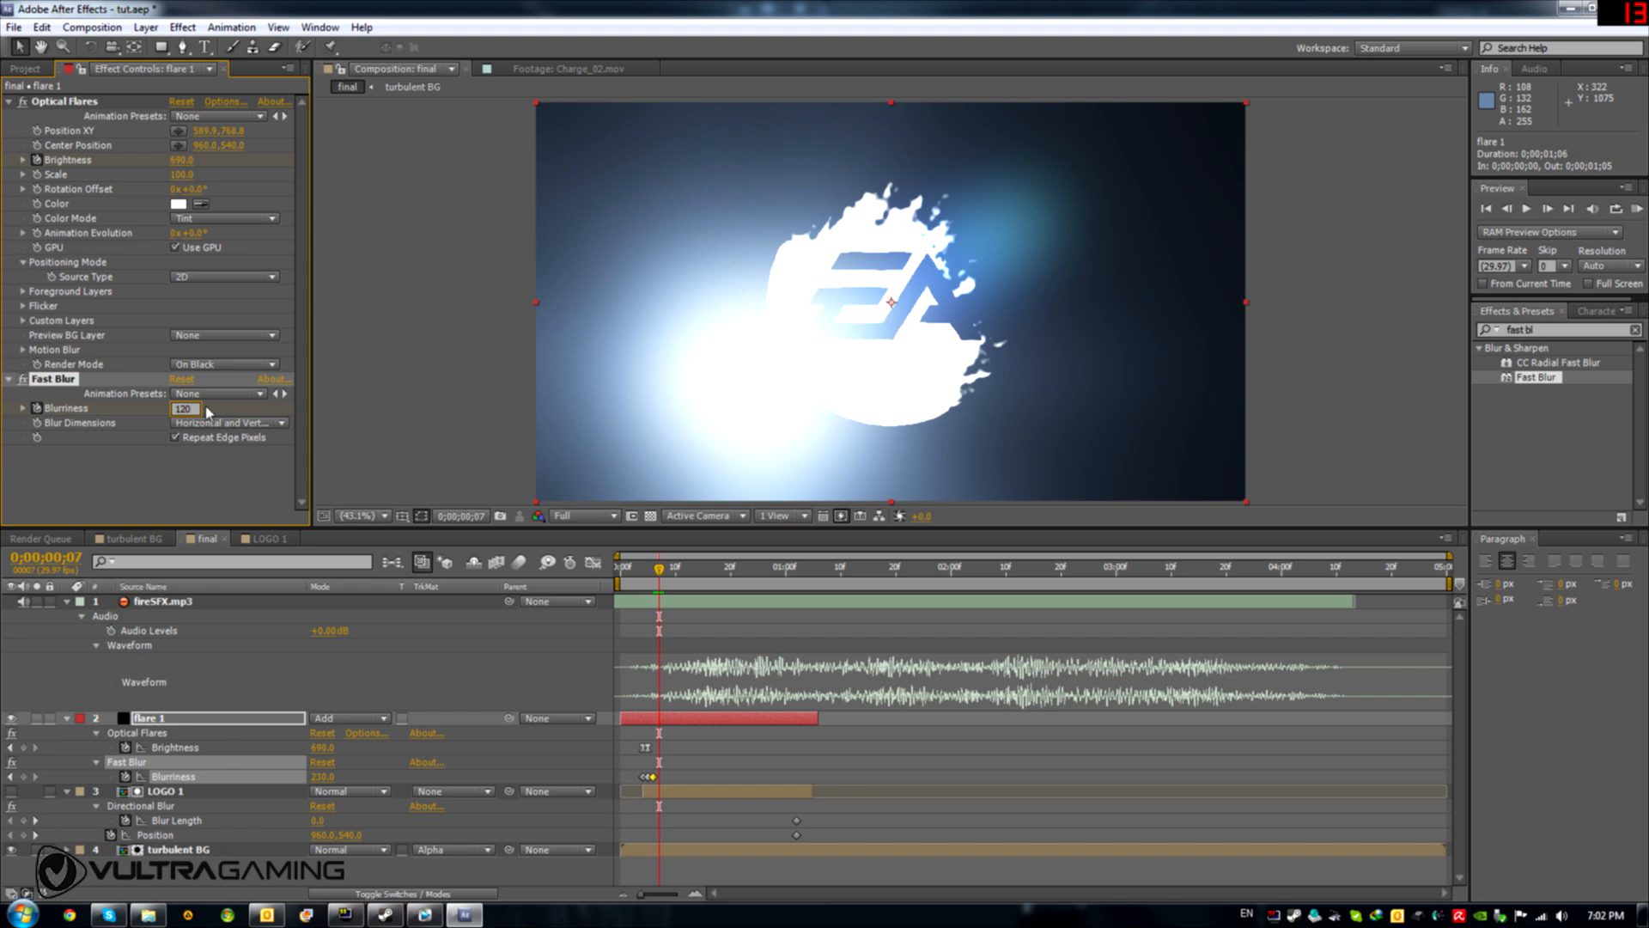
pyautogui.press('Tab')
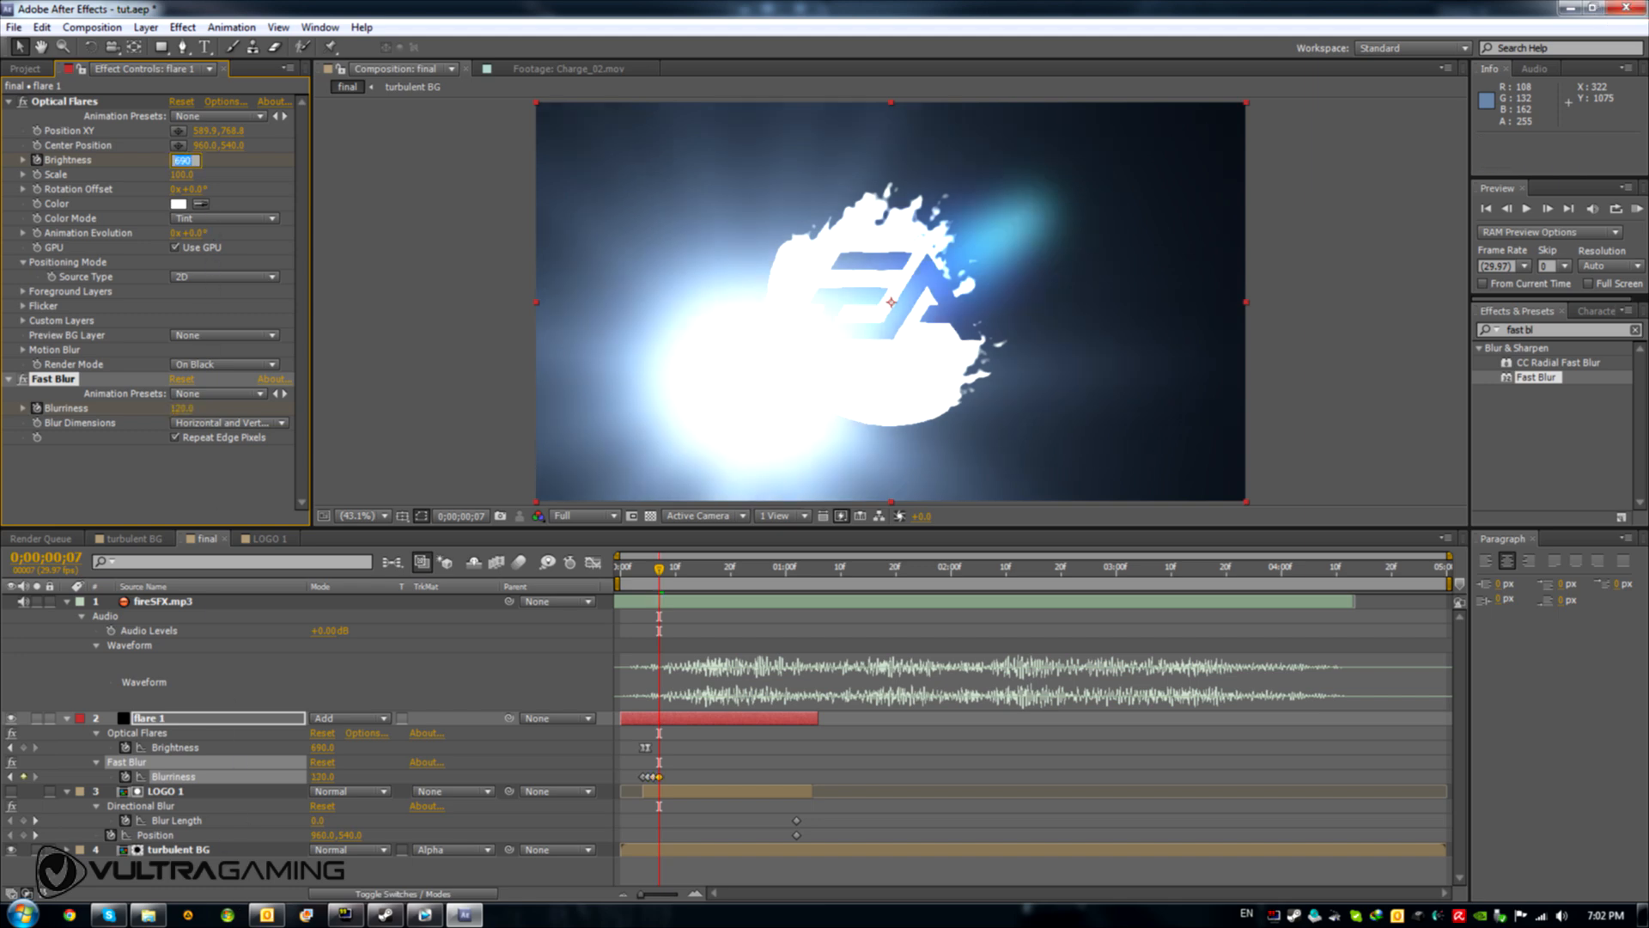
pyautogui.write('350')
pyautogui.click(176, 473)
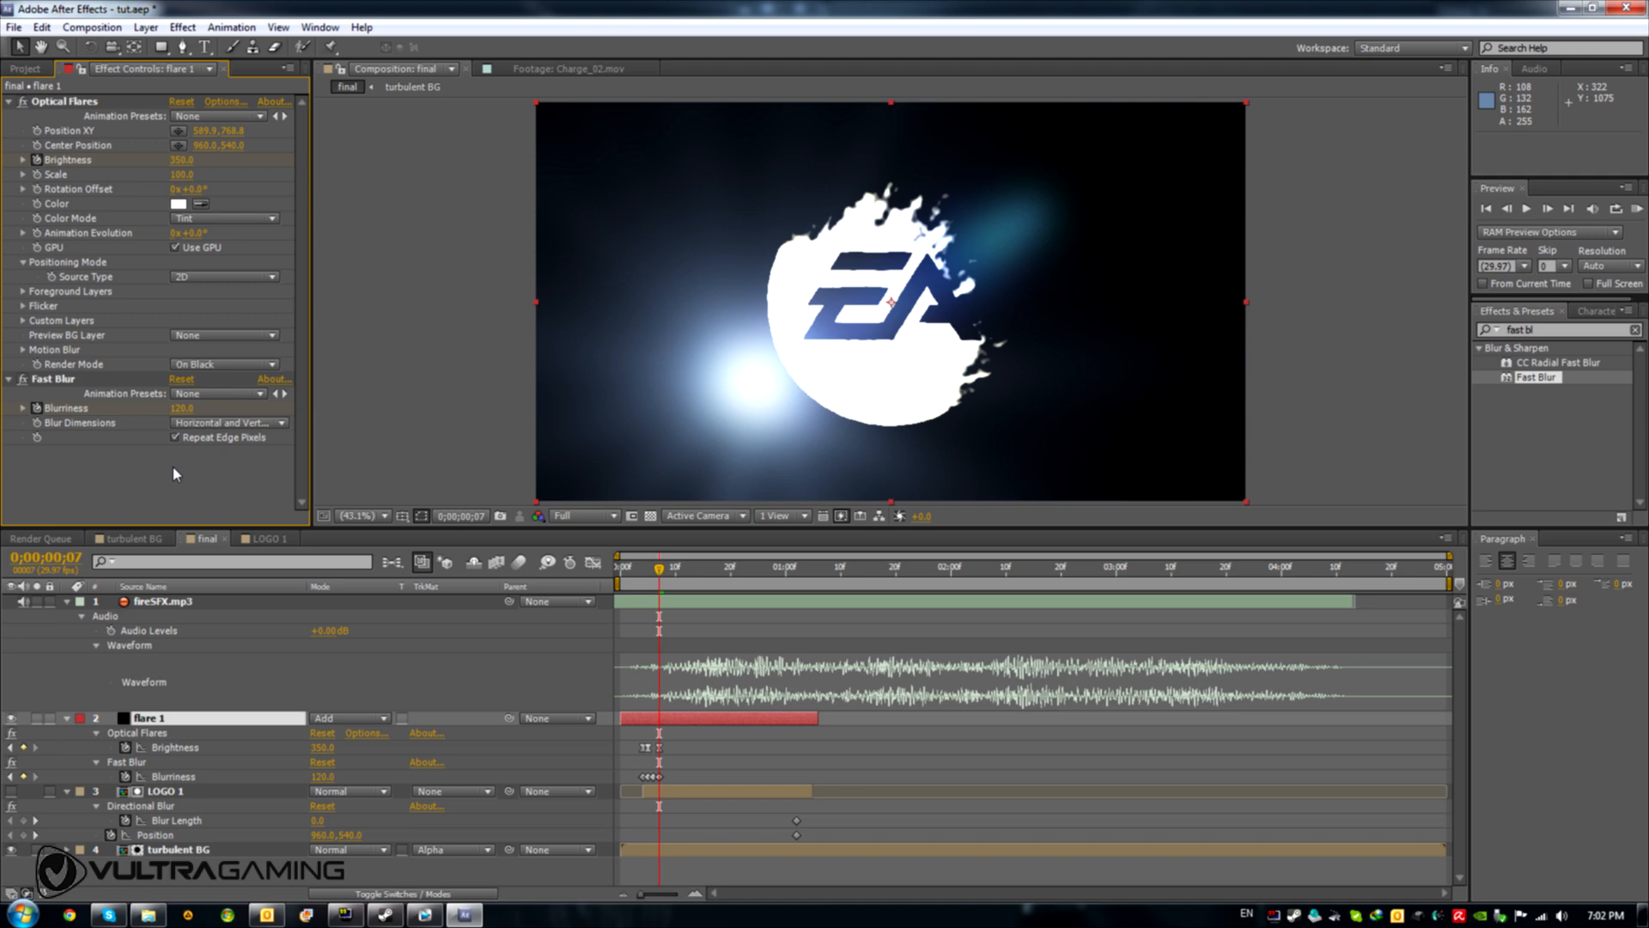
# At 0;00;00;07, start keyframing flare 1's Position XY and set it to 730, 750
pyautogui.click(38, 133)
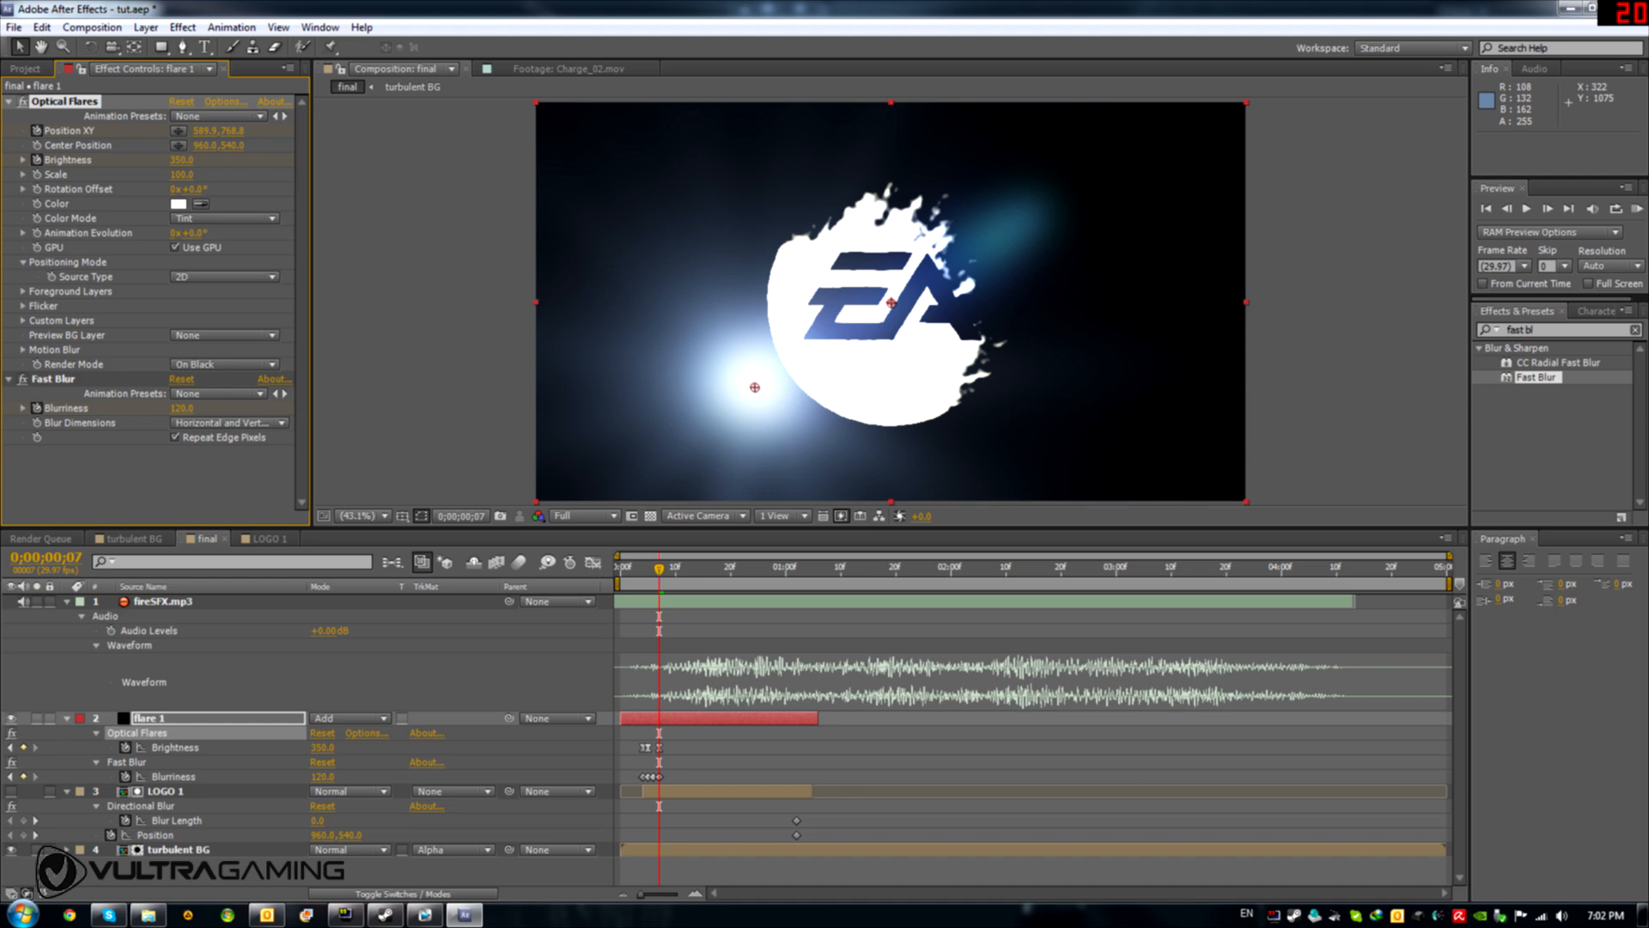
pyautogui.moveTo(204, 131); pyautogui.dragTo(222, 130)
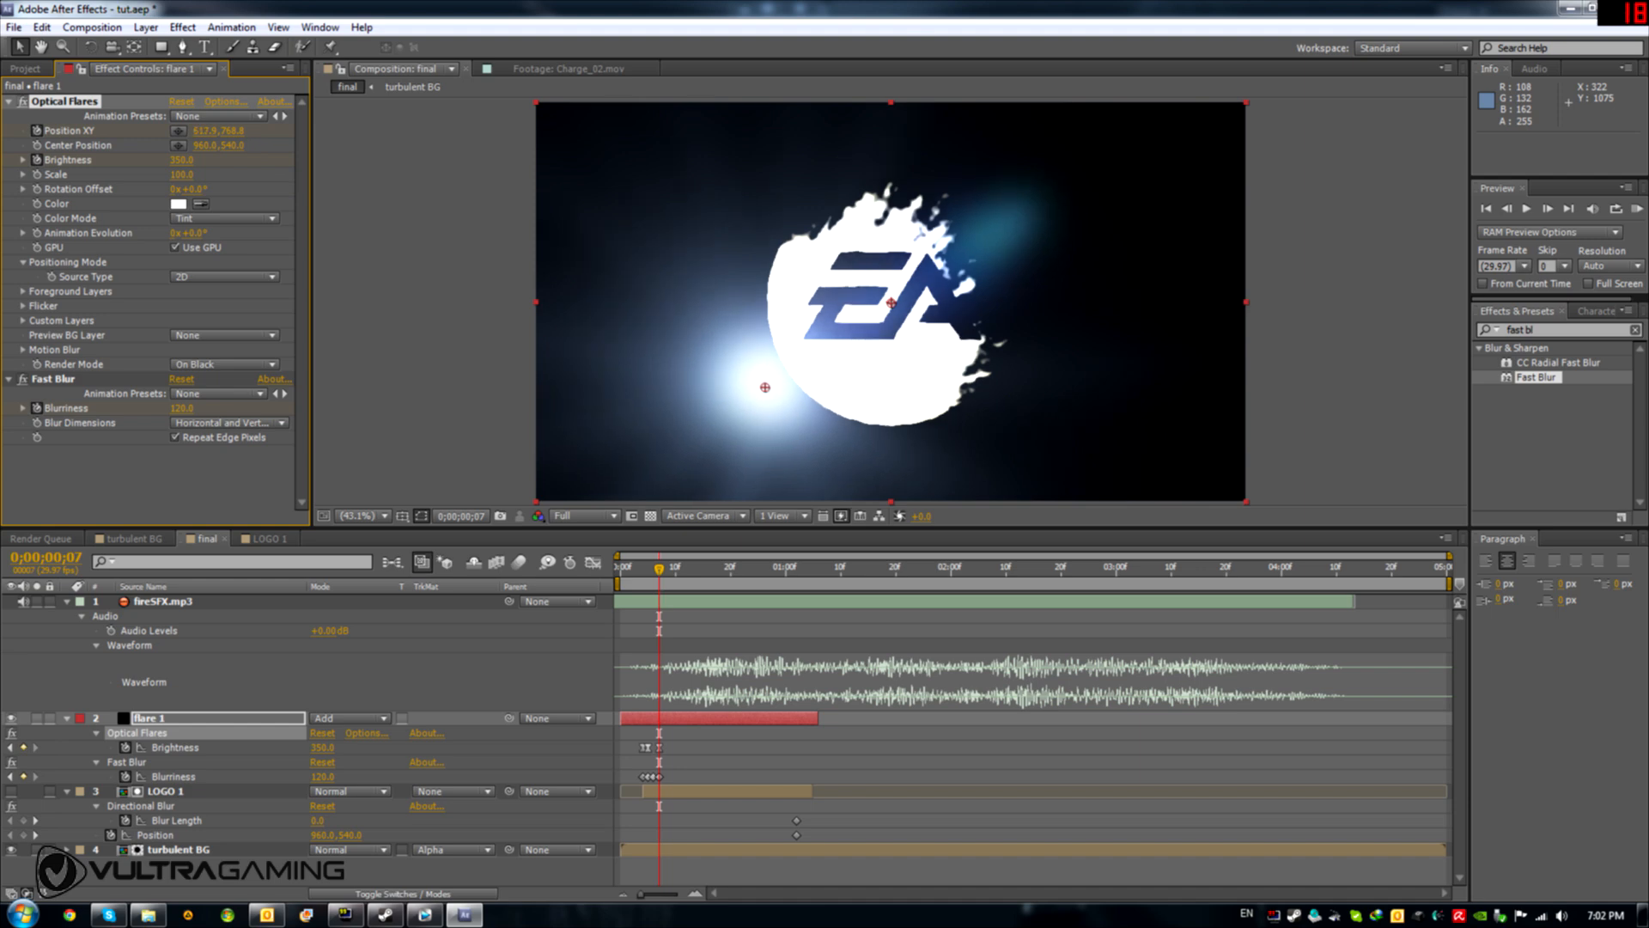
pyautogui.moveTo(224, 131); pyautogui.dragTo(305, 130)
pyautogui.click(212, 131)
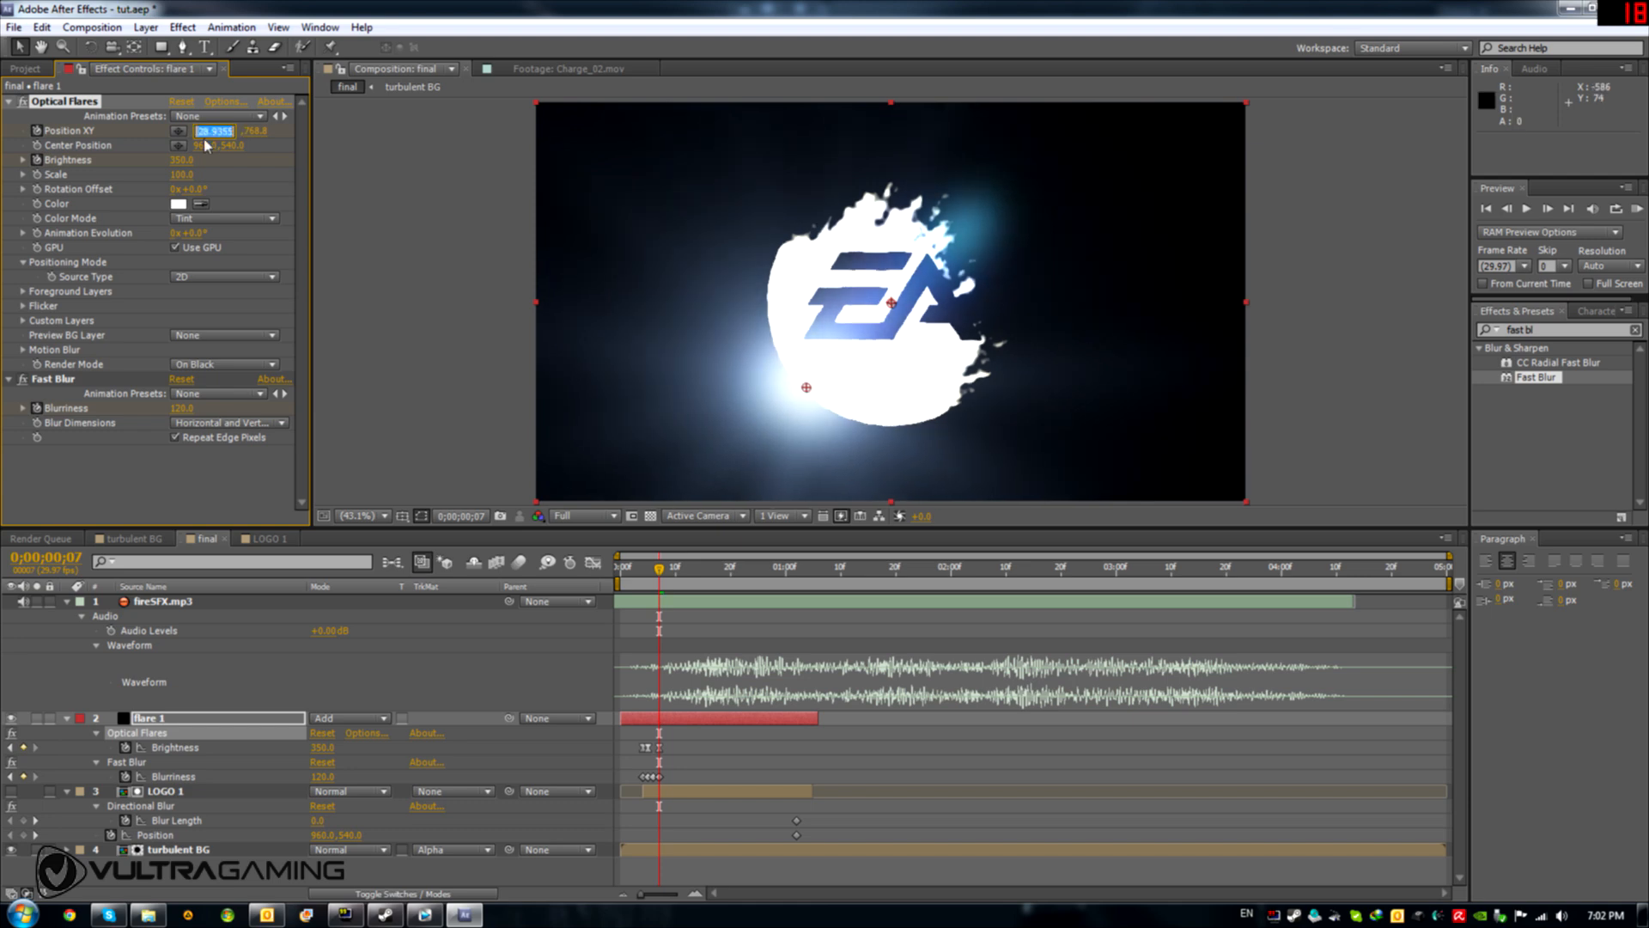
pyautogui.write('750')
pyautogui.press('Return')
pyautogui.click(230, 131)
pyautogui.write('7')
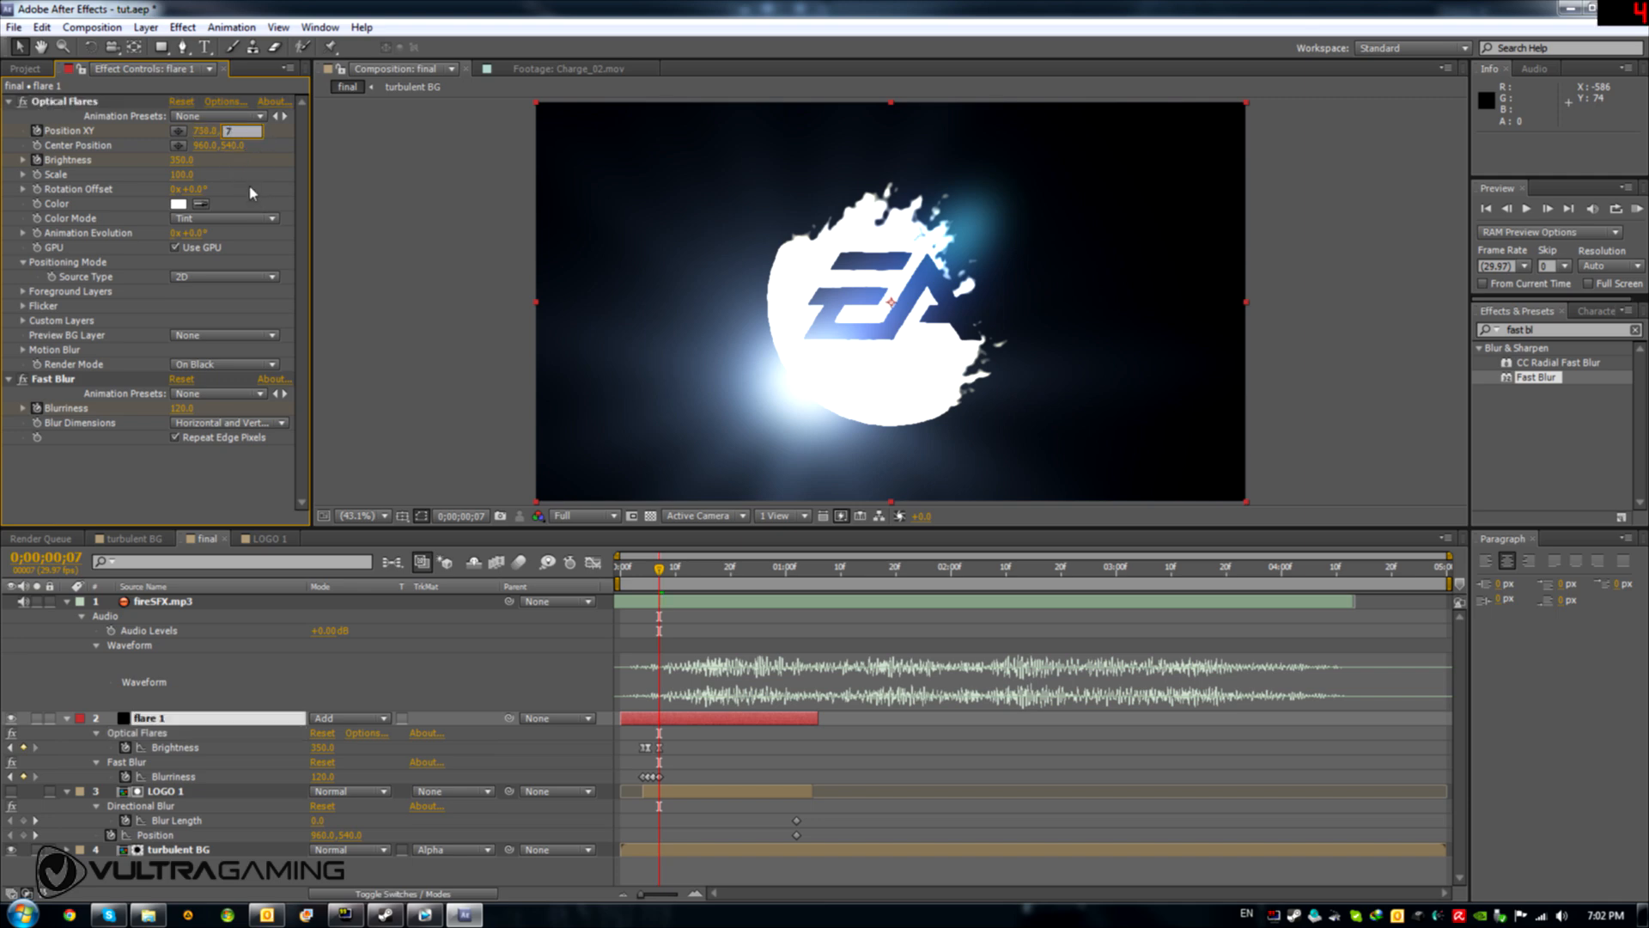
pyautogui.write('50')
pyautogui.press('Return')
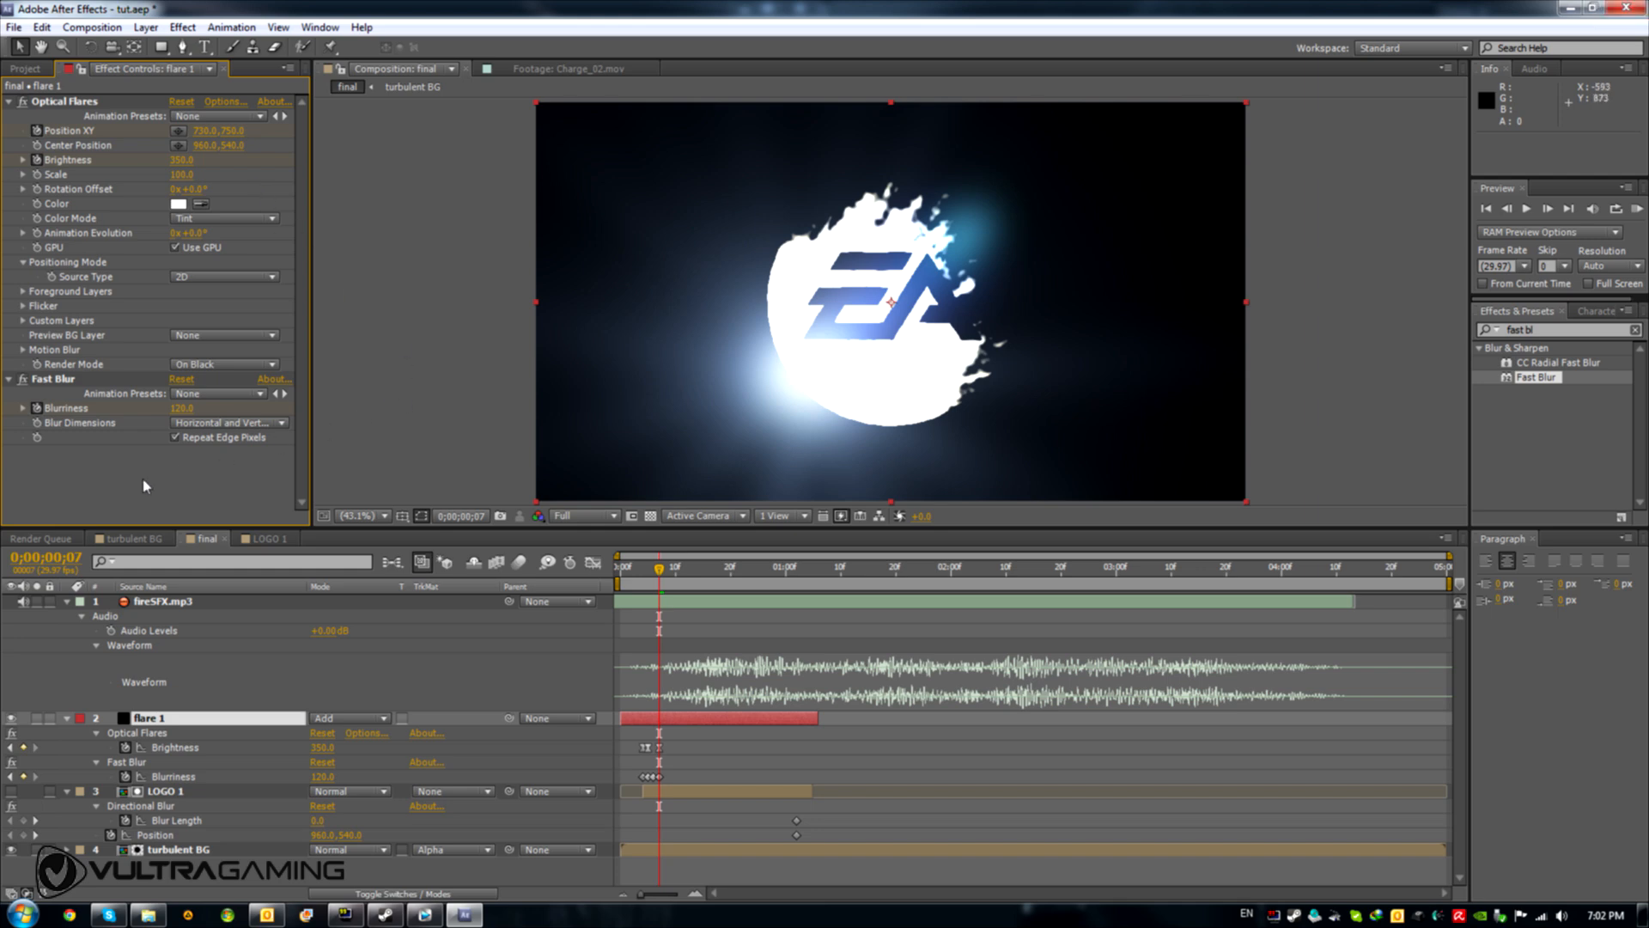
# At 0;00;01;02, move flare 1 to the lower centre of the logo, with Position XY at 962, 670
pyautogui.moveTo(737, 570); pyautogui.dragTo(799, 570)
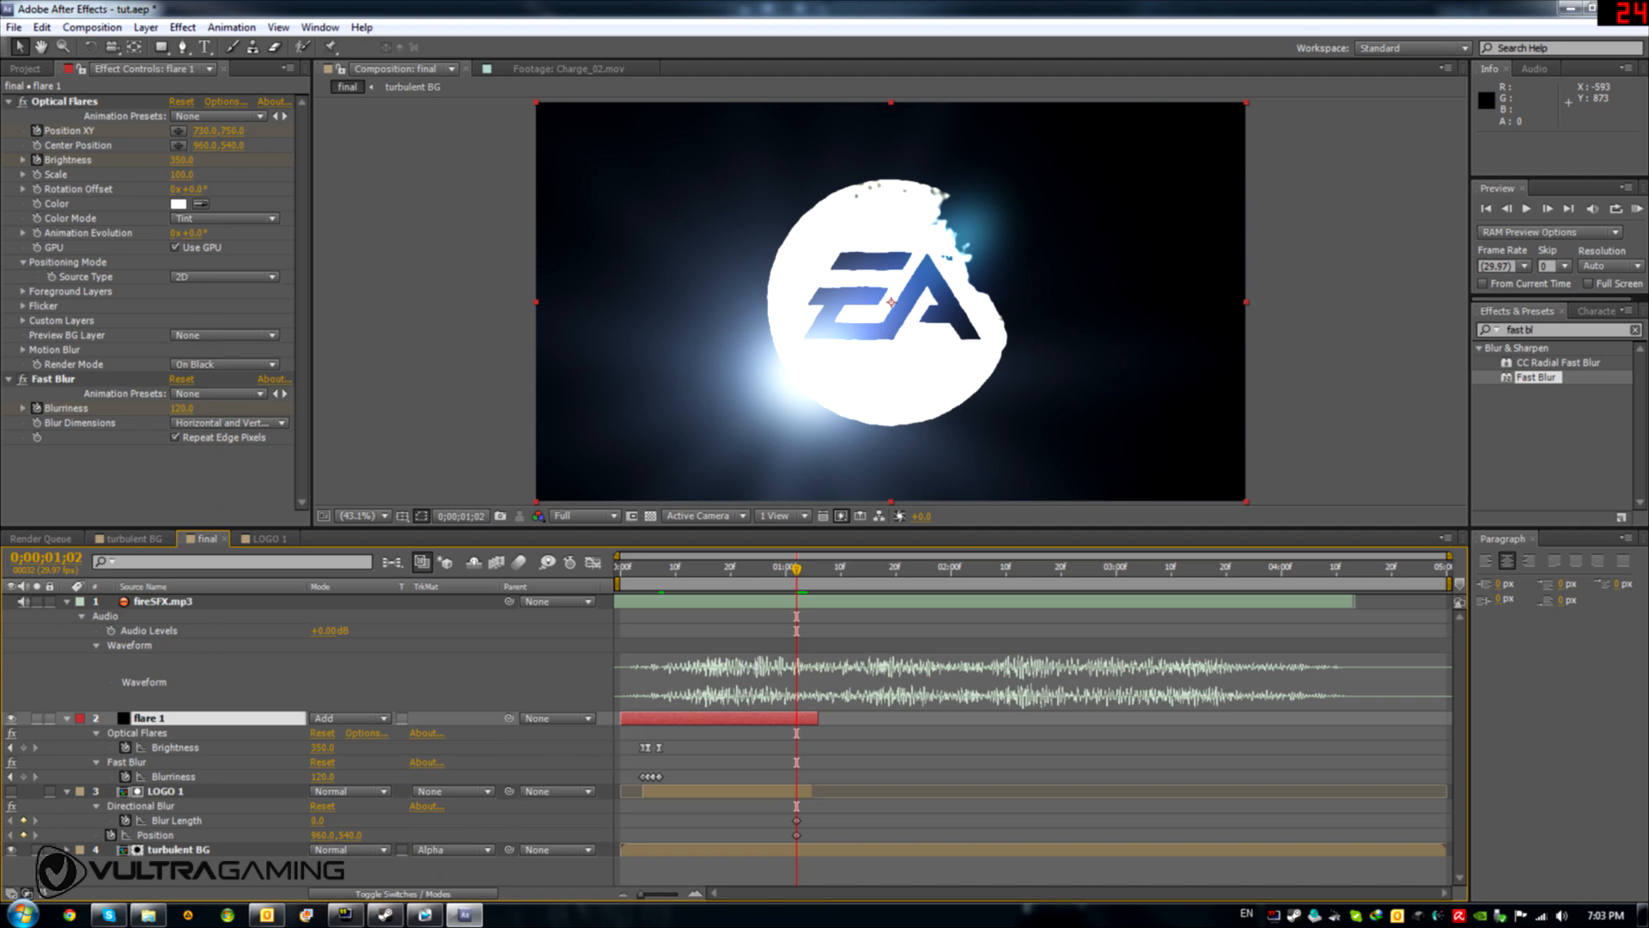
pyautogui.click(137, 733)
pyautogui.moveTo(806, 380); pyautogui.dragTo(877, 359)
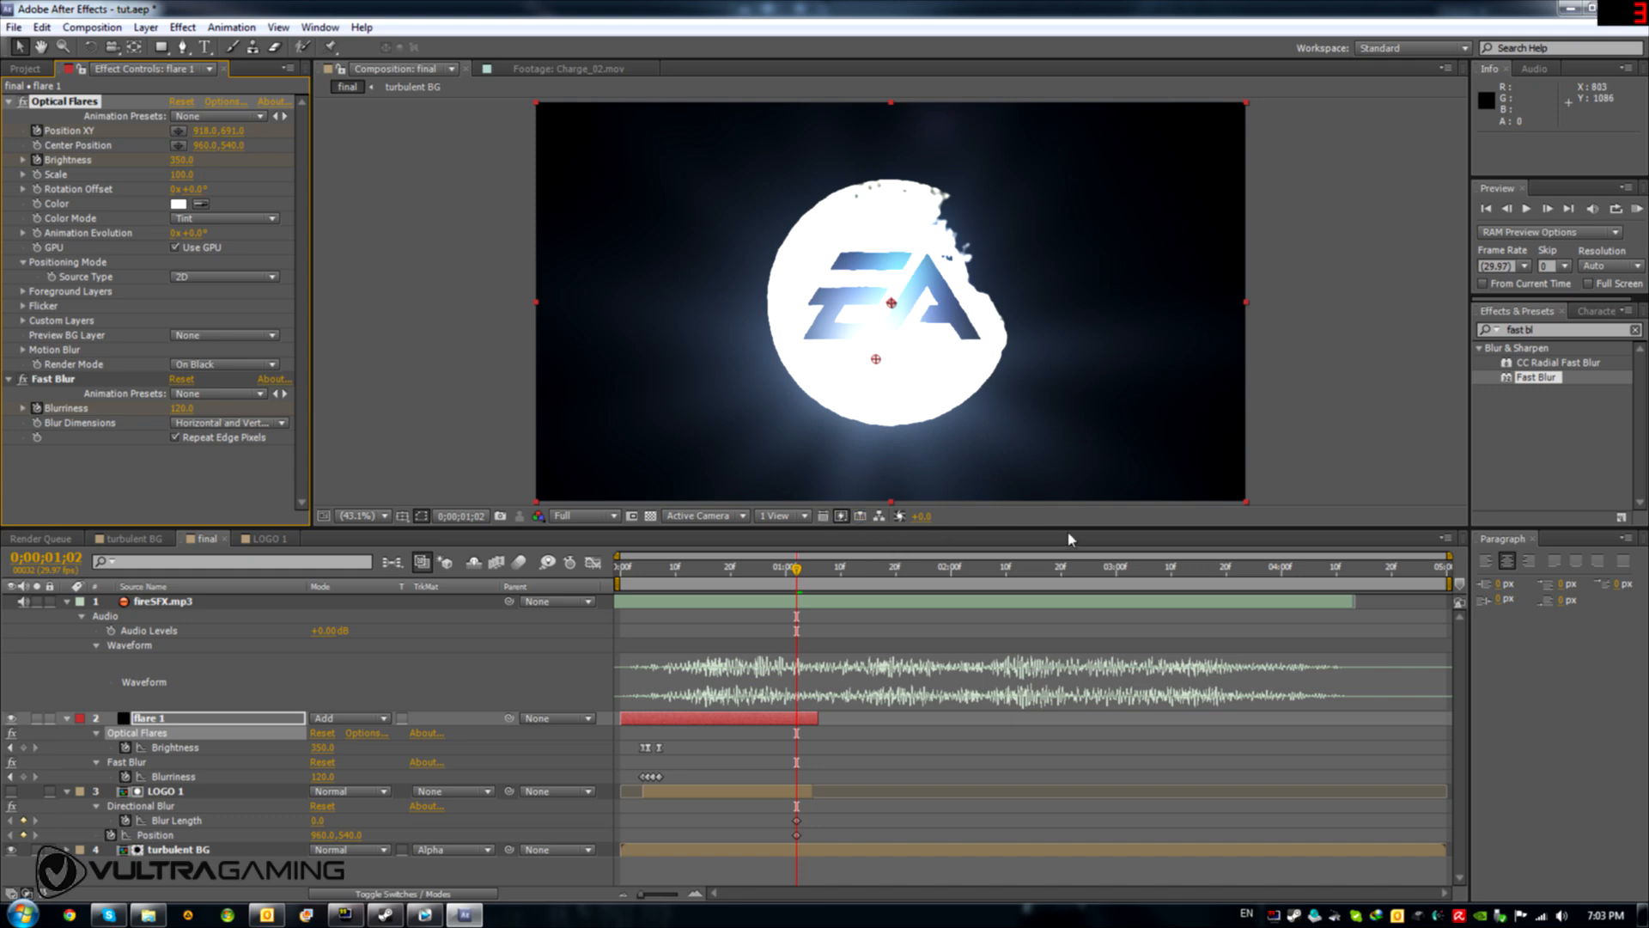
pyautogui.moveTo(203, 130); pyautogui.dragTo(236, 130)
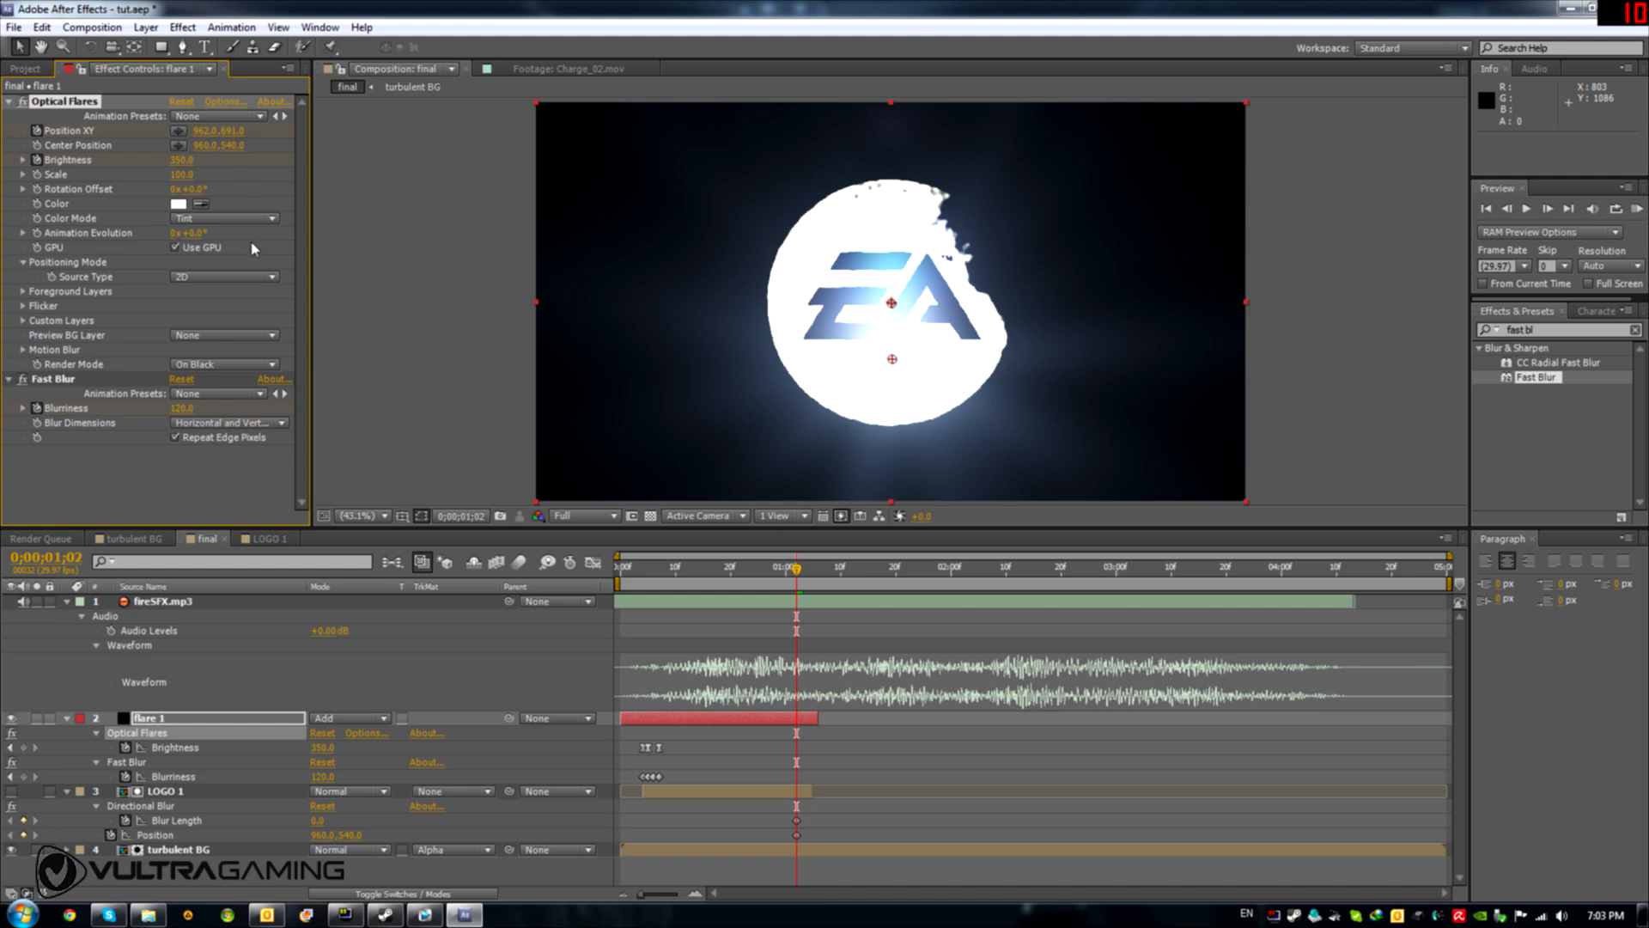
pyautogui.moveTo(234, 131); pyautogui.dragTo(216, 131)
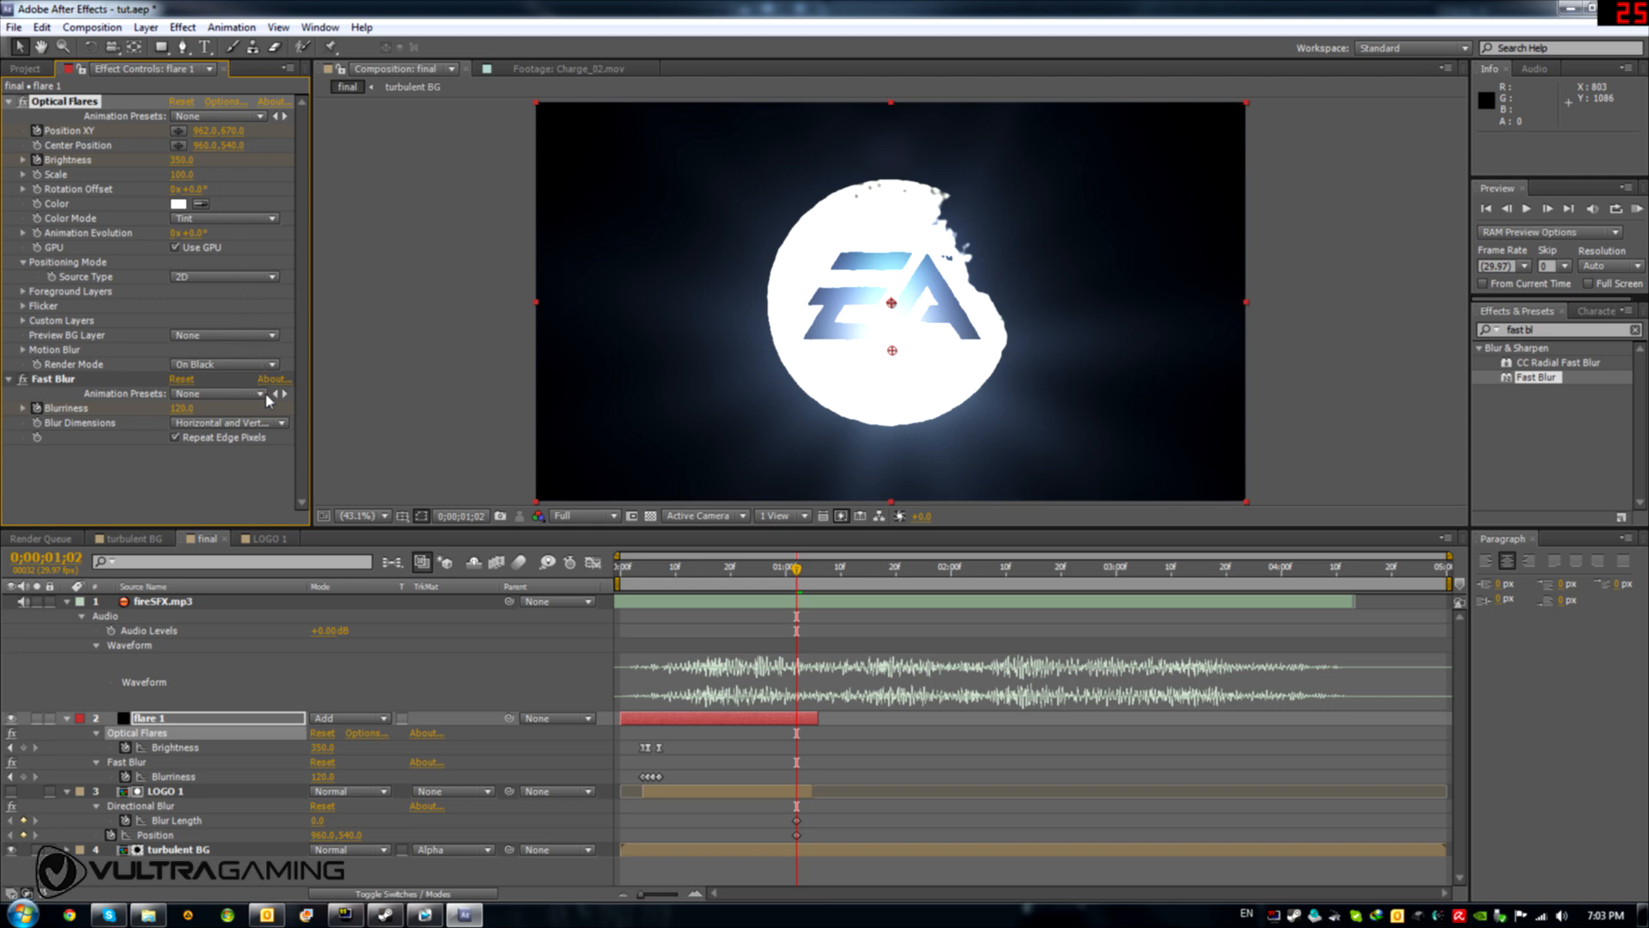
# Keyframe flare 1's Brightness at 370 at 0;00;01;03 and at 1000 at 0;00;01;04
pyautogui.press('pagedown')
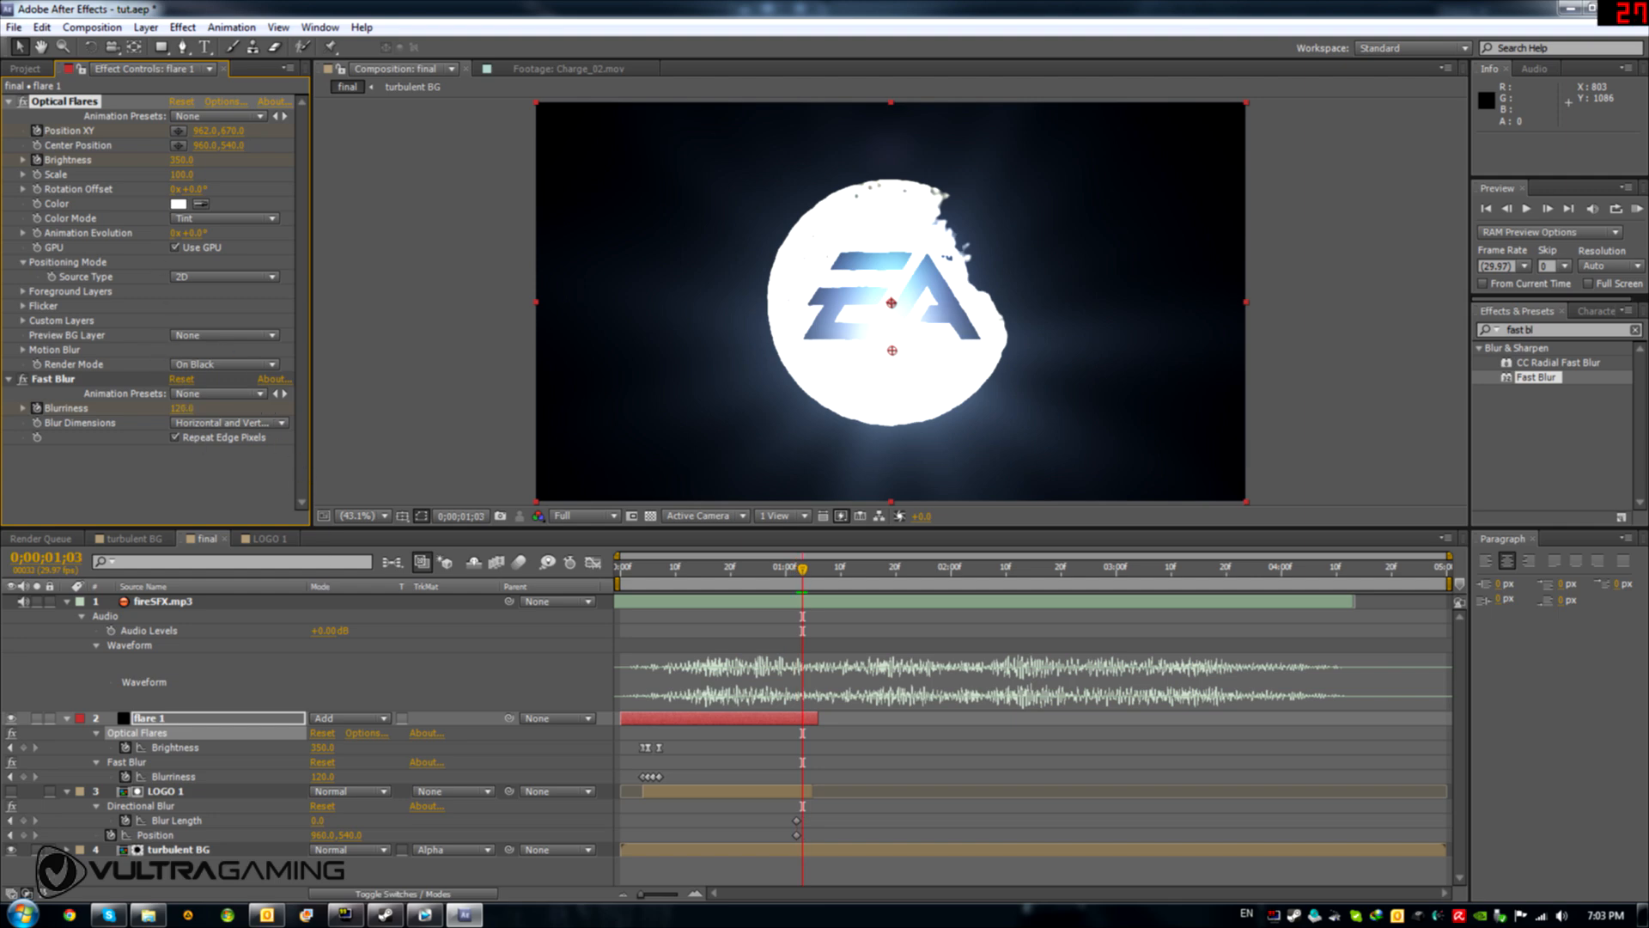
pyautogui.moveTo(181, 160)
pyautogui.mouseDown()
pyautogui.moveTo(129, 160)
pyautogui.moveTo(198, 160)
pyautogui.mouseUp()
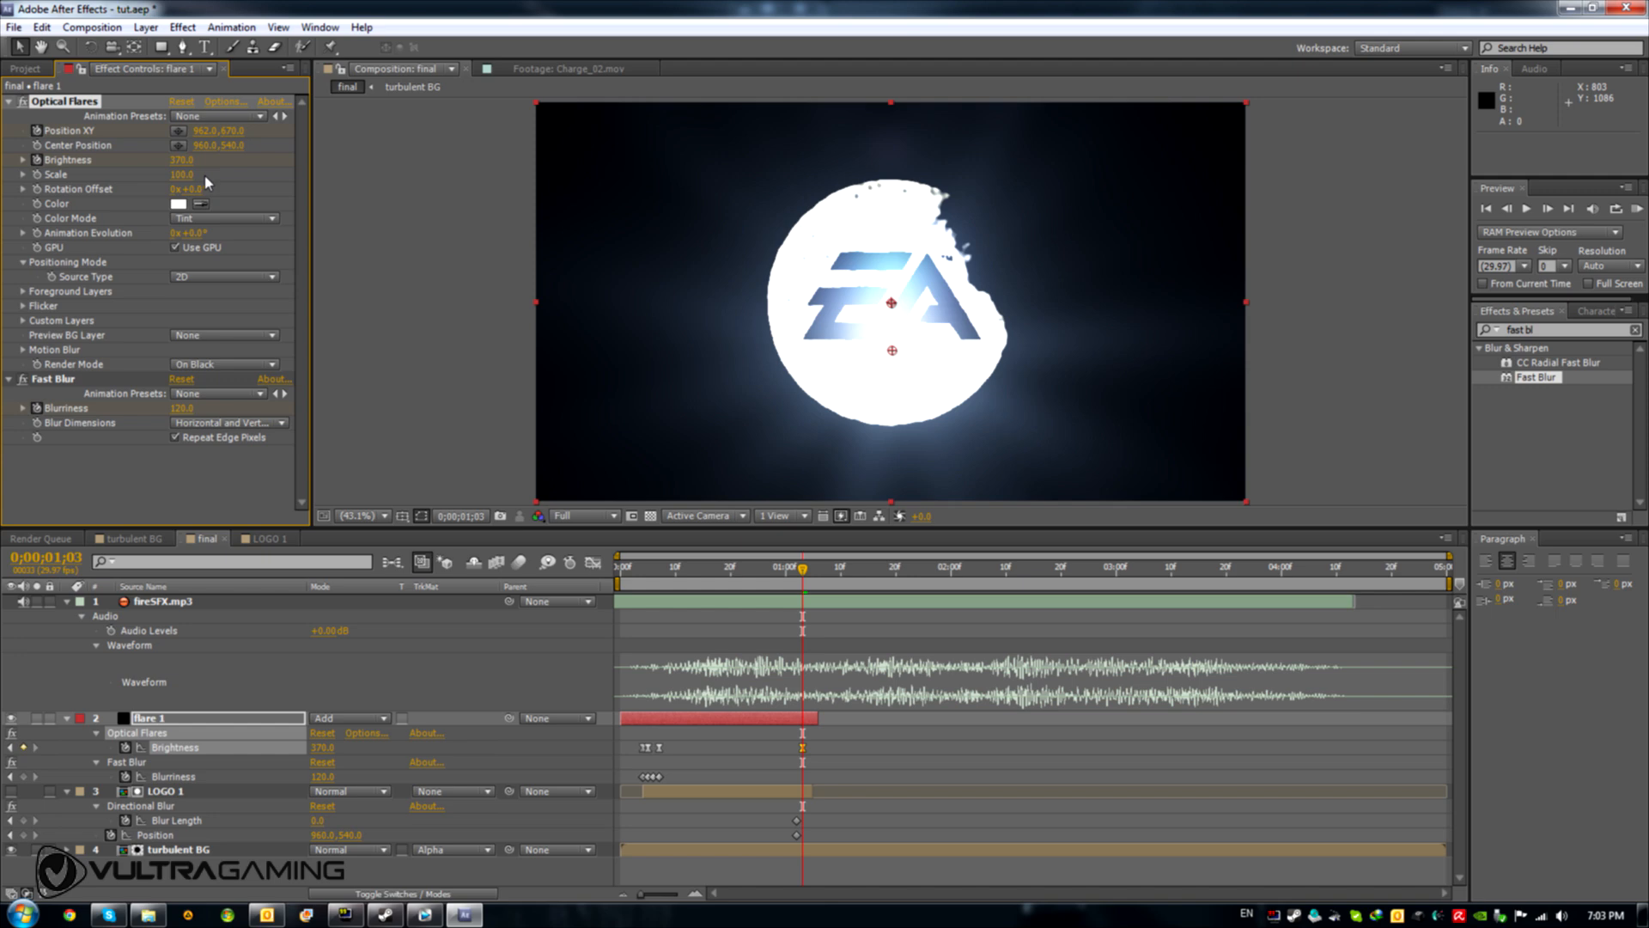
pyautogui.press('pagedown')
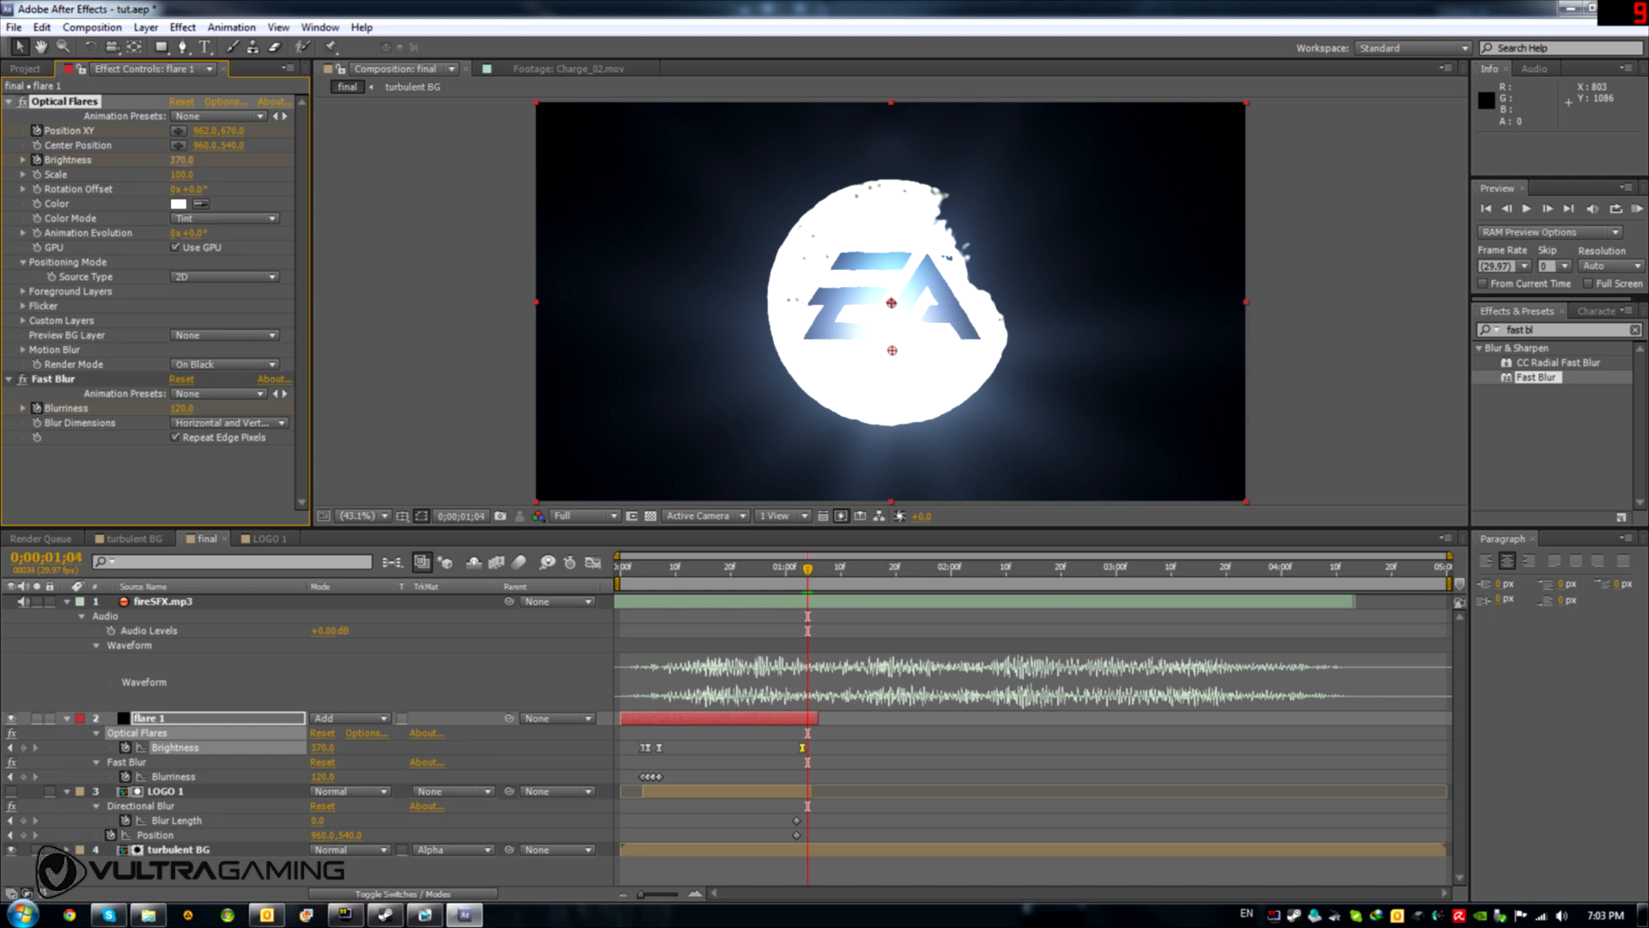
pyautogui.moveTo(181, 160); pyautogui.dragTo(195, 160)
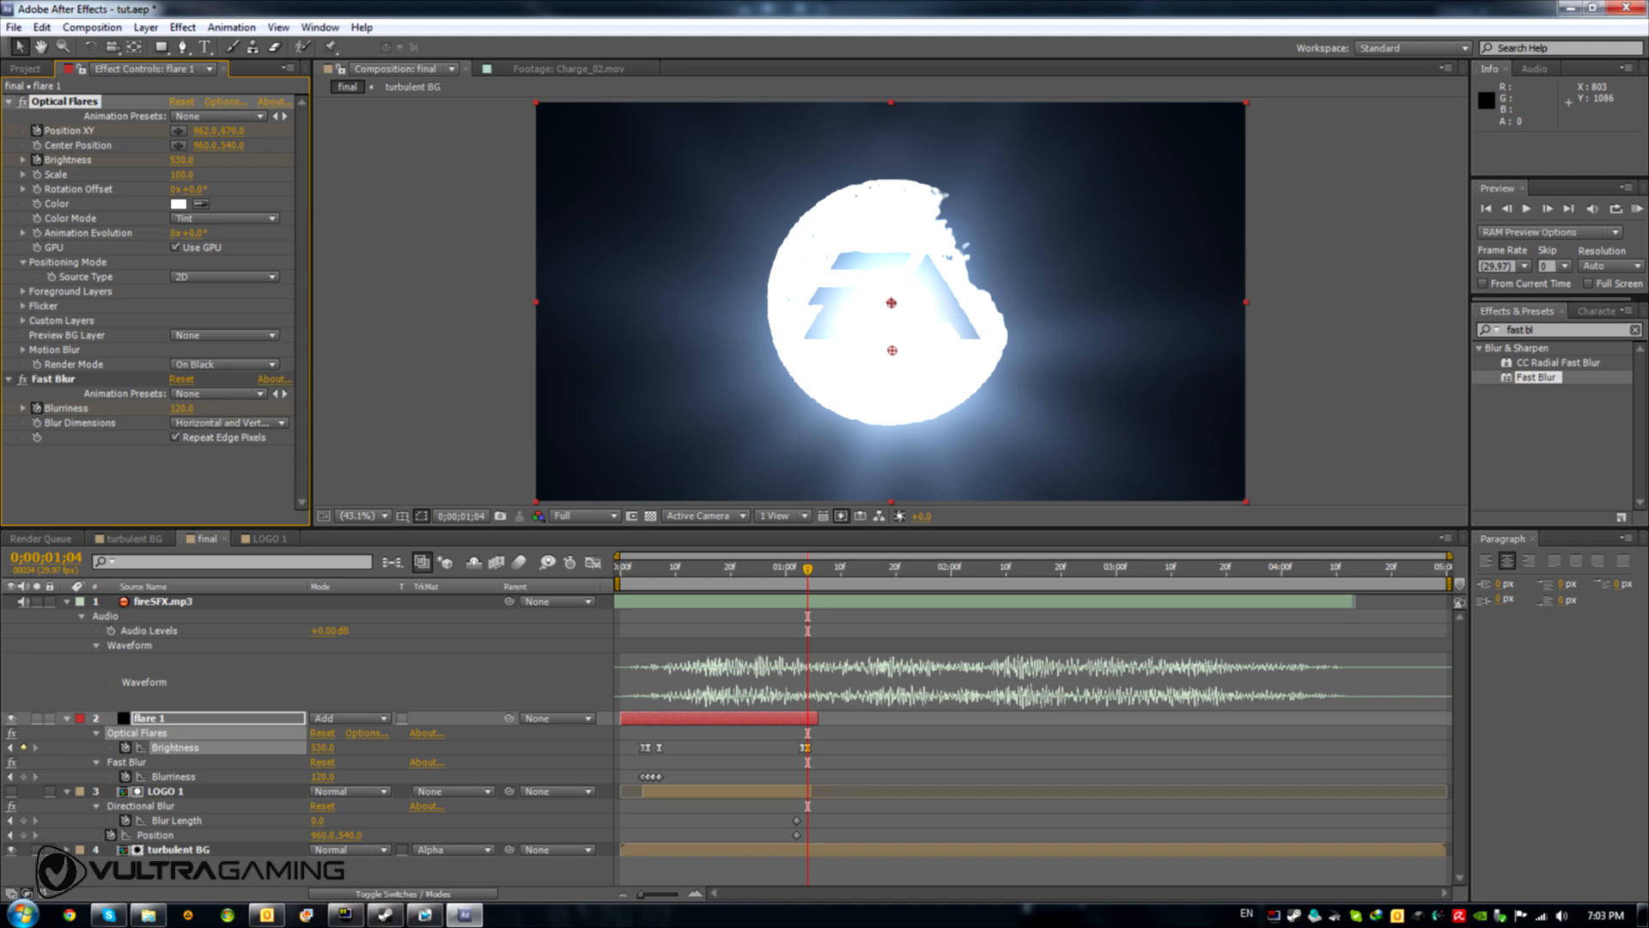
pyautogui.moveTo(195, 160); pyautogui.dragTo(235, 160)
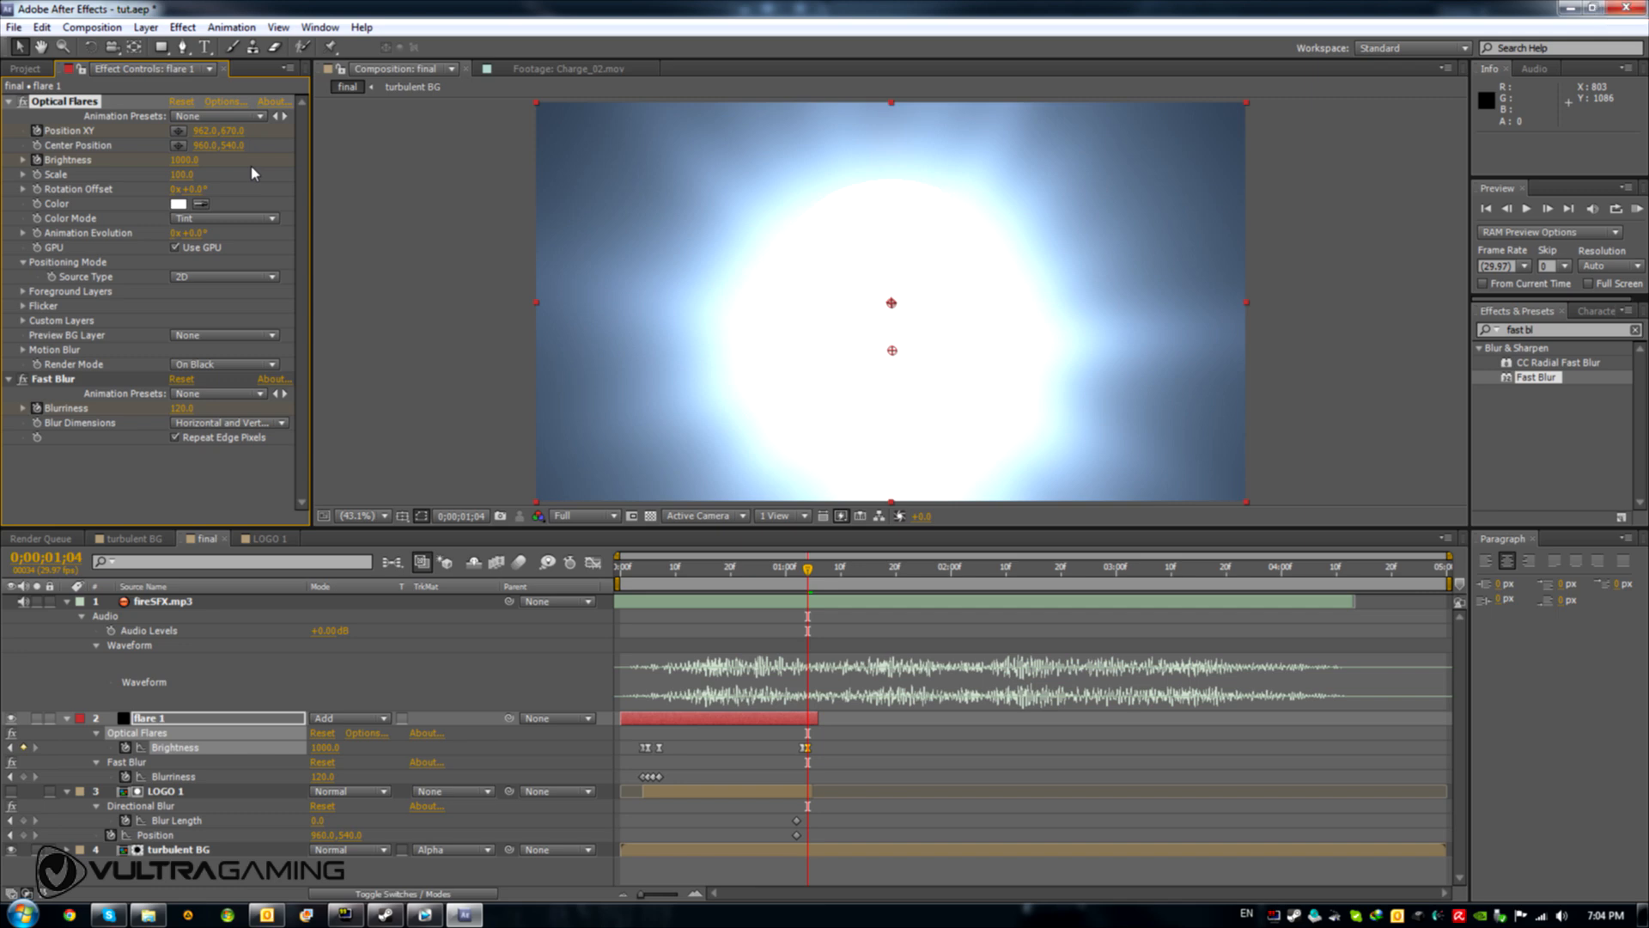
# At 0;00;01;06, keyframe flare 1's Brightness at 0
pyautogui.press('pagedown')
pyautogui.press('pagedown')
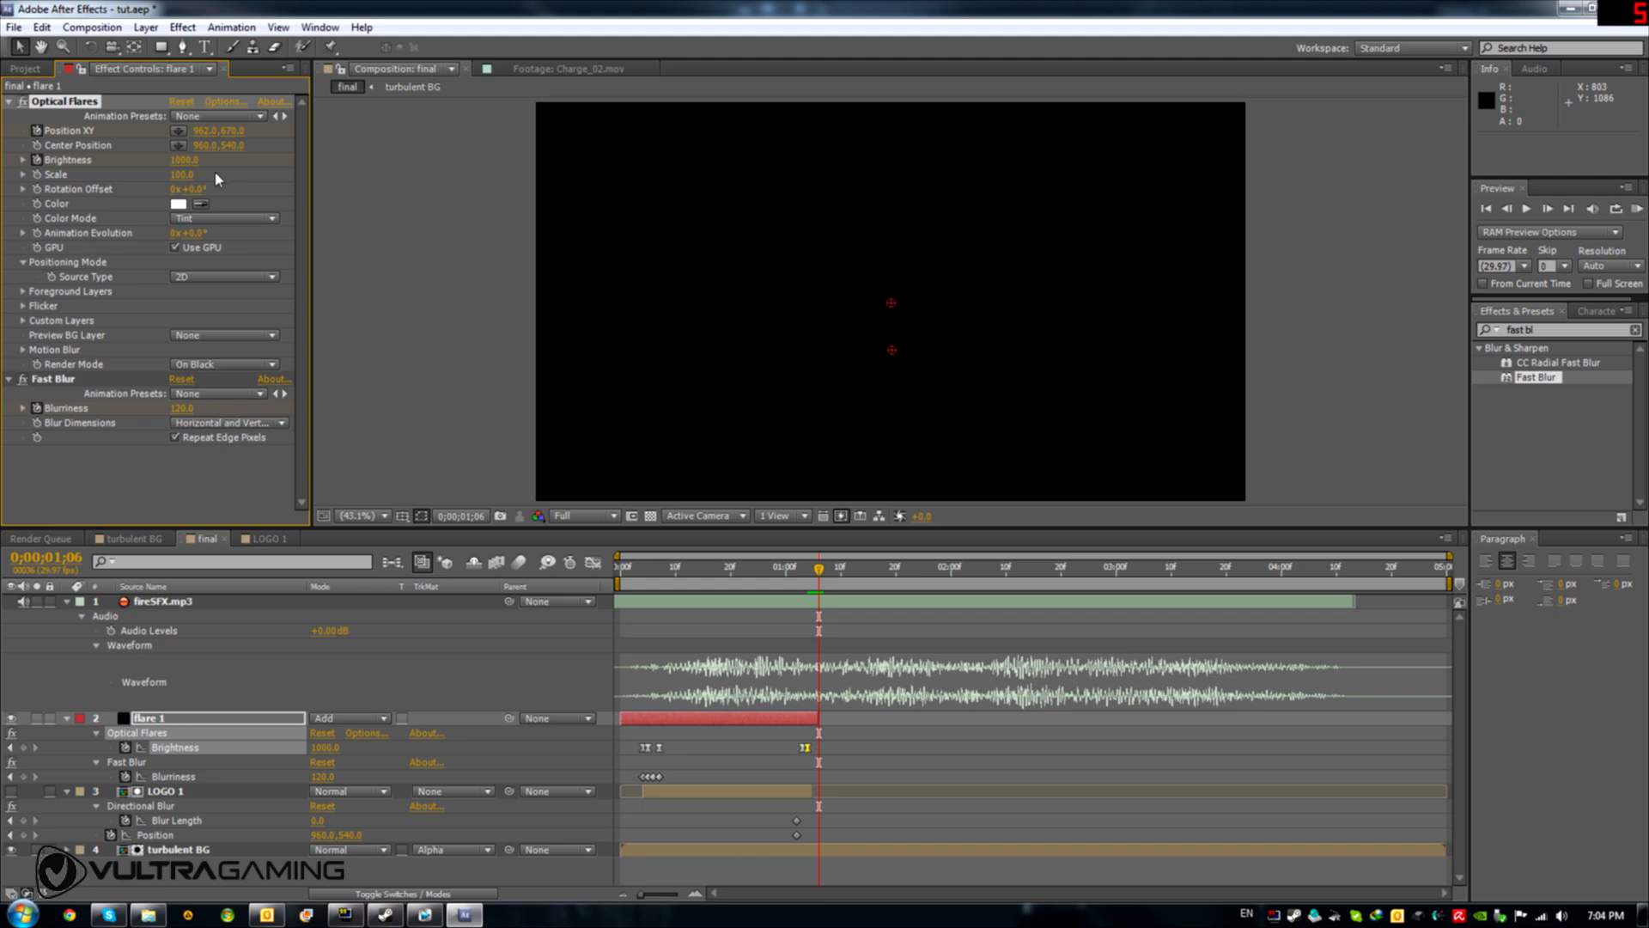
pyautogui.click(185, 160)
pyautogui.press('Return')
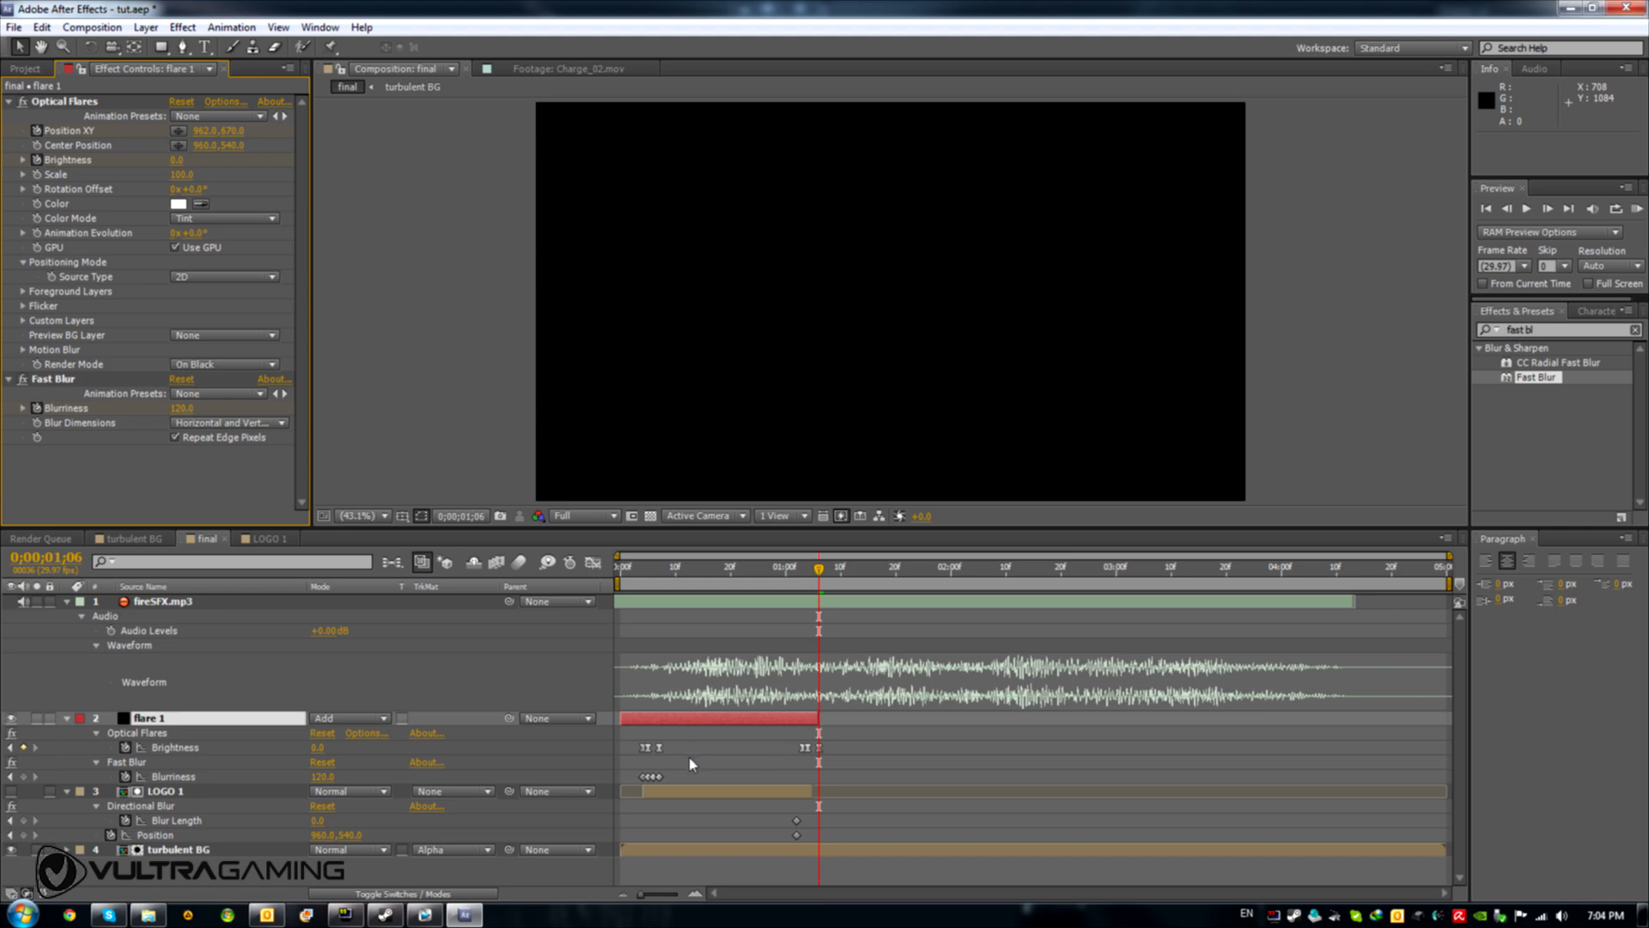
# Apply Easy Ease Out to flare 1's first group of Brightness keyframes
pyautogui.click(646, 748)
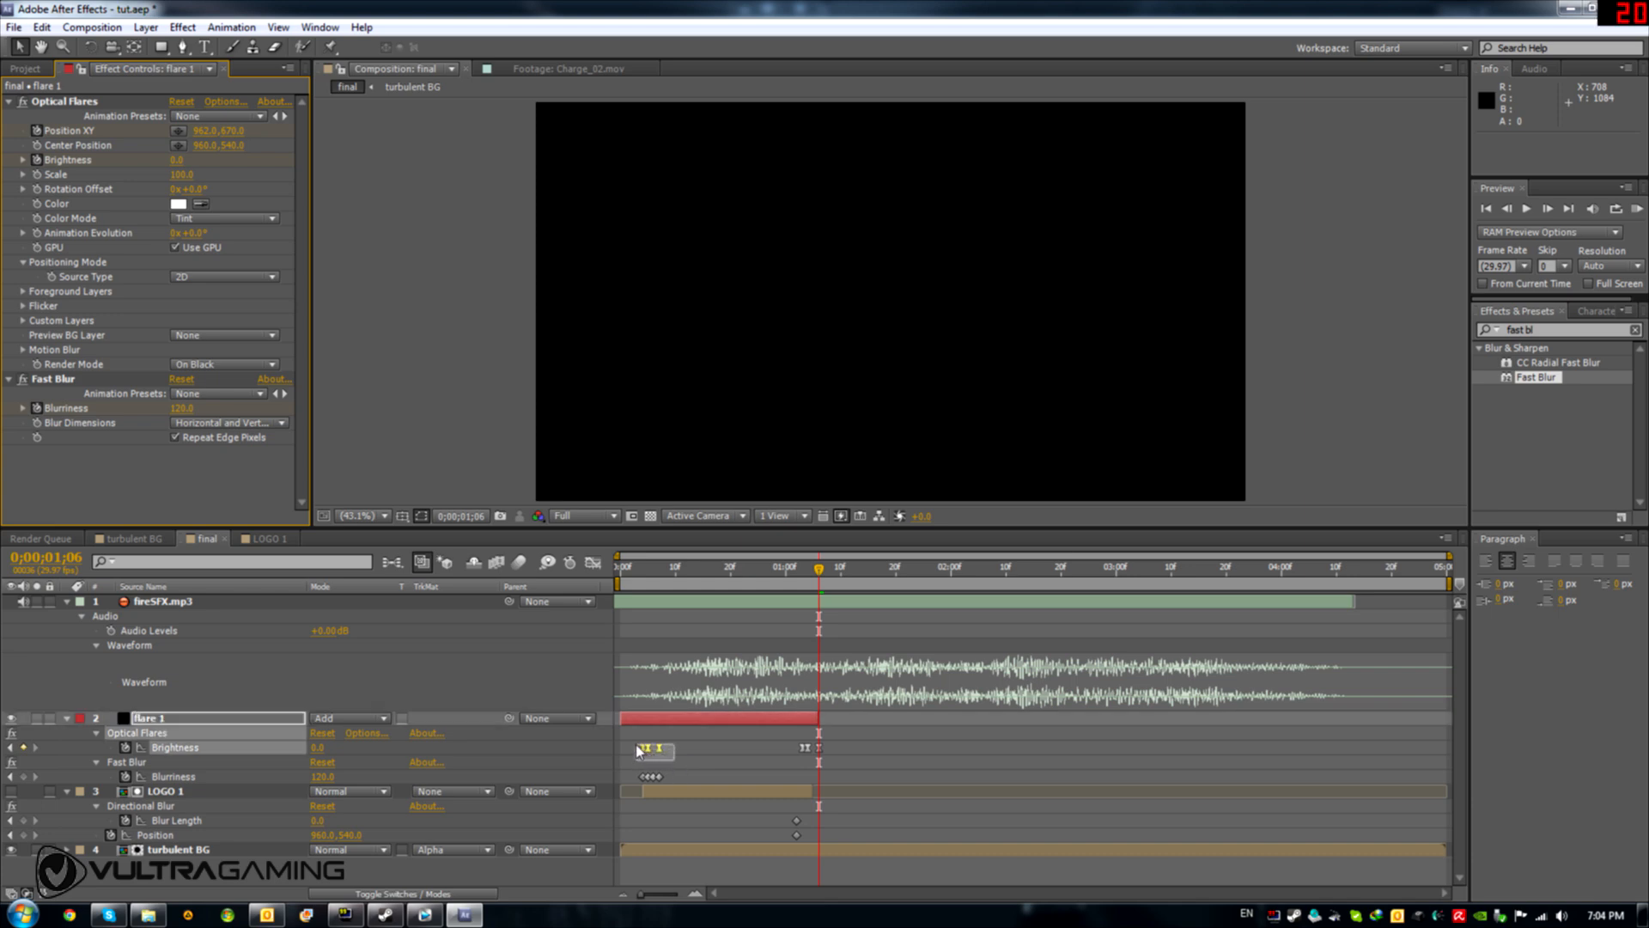
pyautogui.rightClick(648, 753)
pyautogui.moveTo(741, 737)
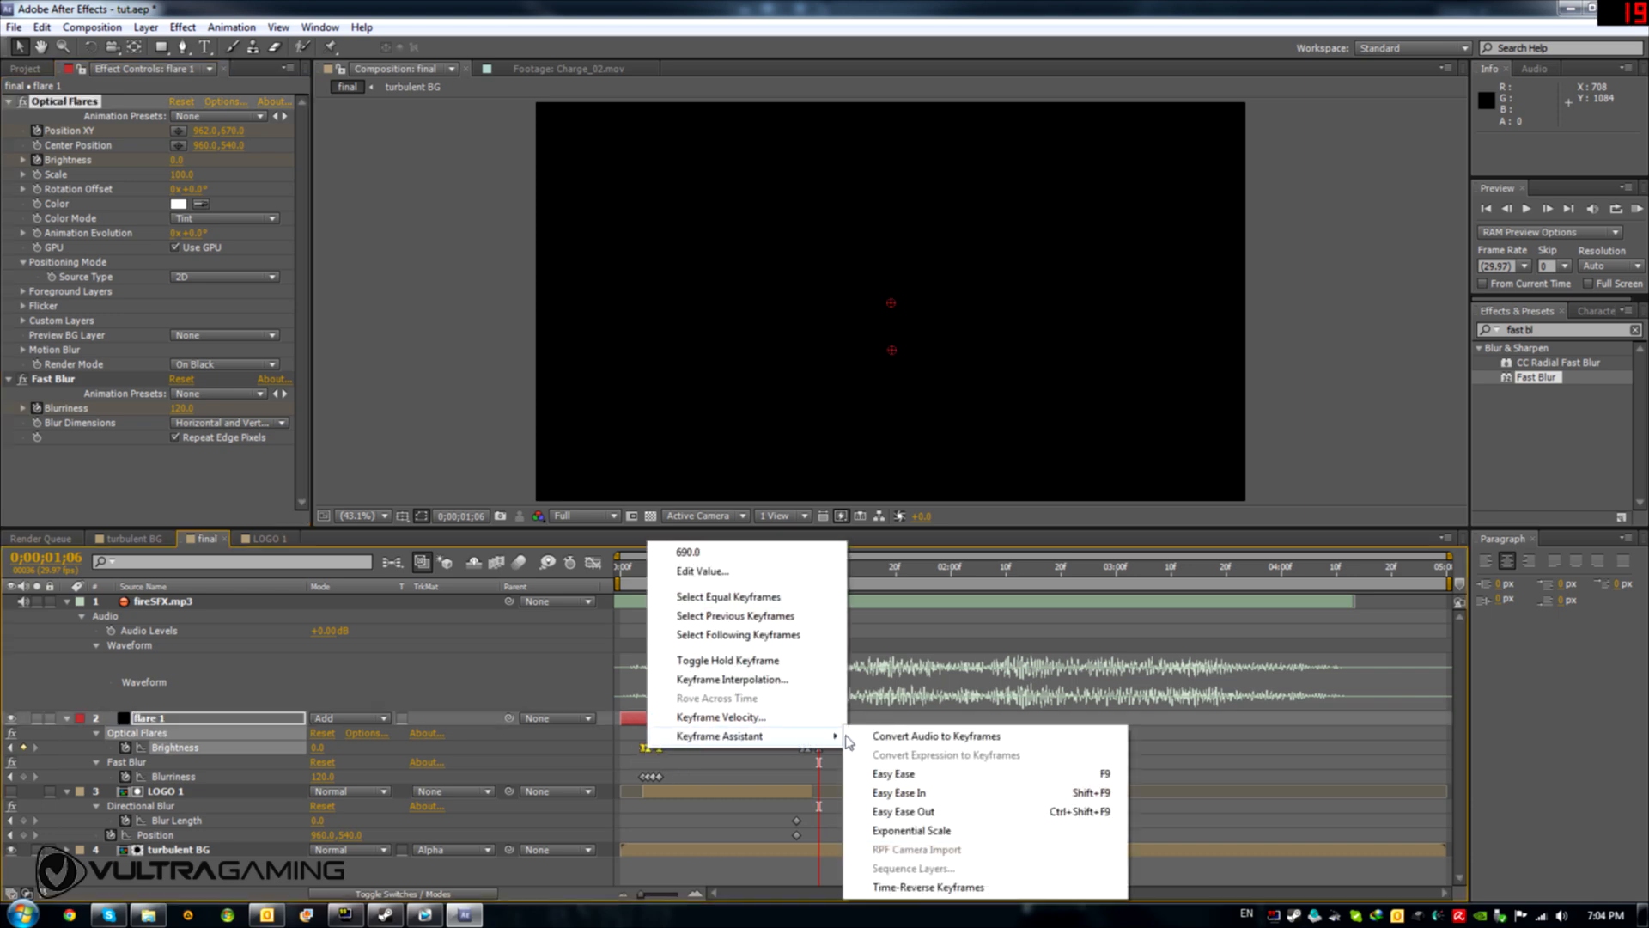
pyautogui.click(932, 816)
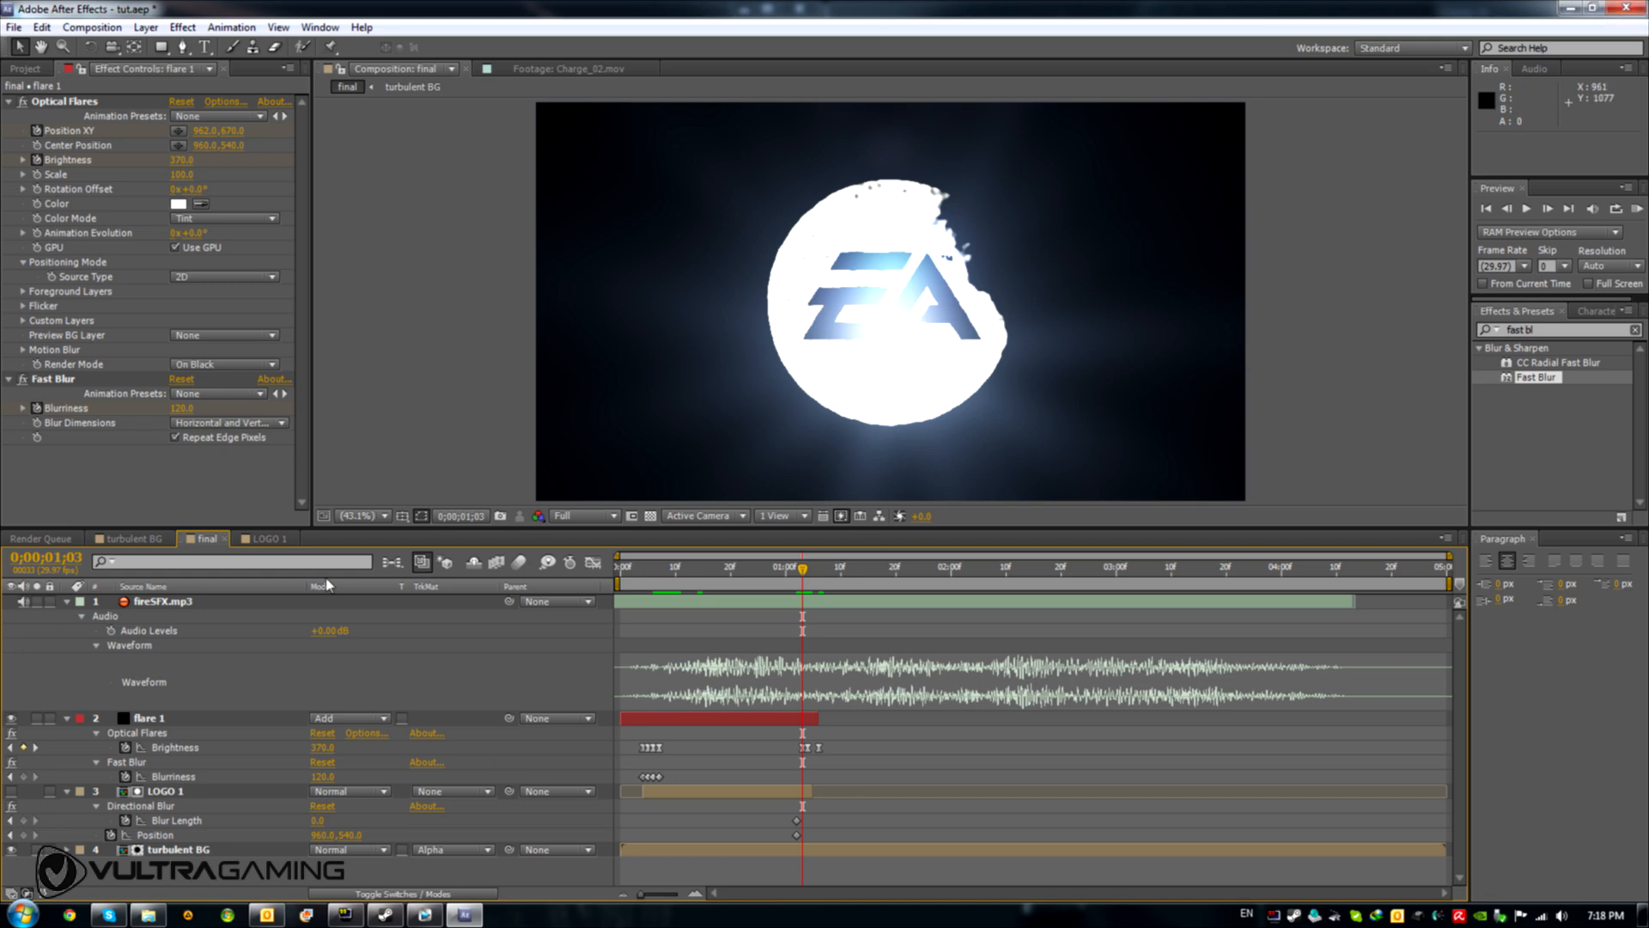
# Hide flare 1's Multi Iris objects with scales 38.5, 107.0, 11.5 and 20.5, then check the flare at 0;00;00;19
pyautogui.click(222, 103)
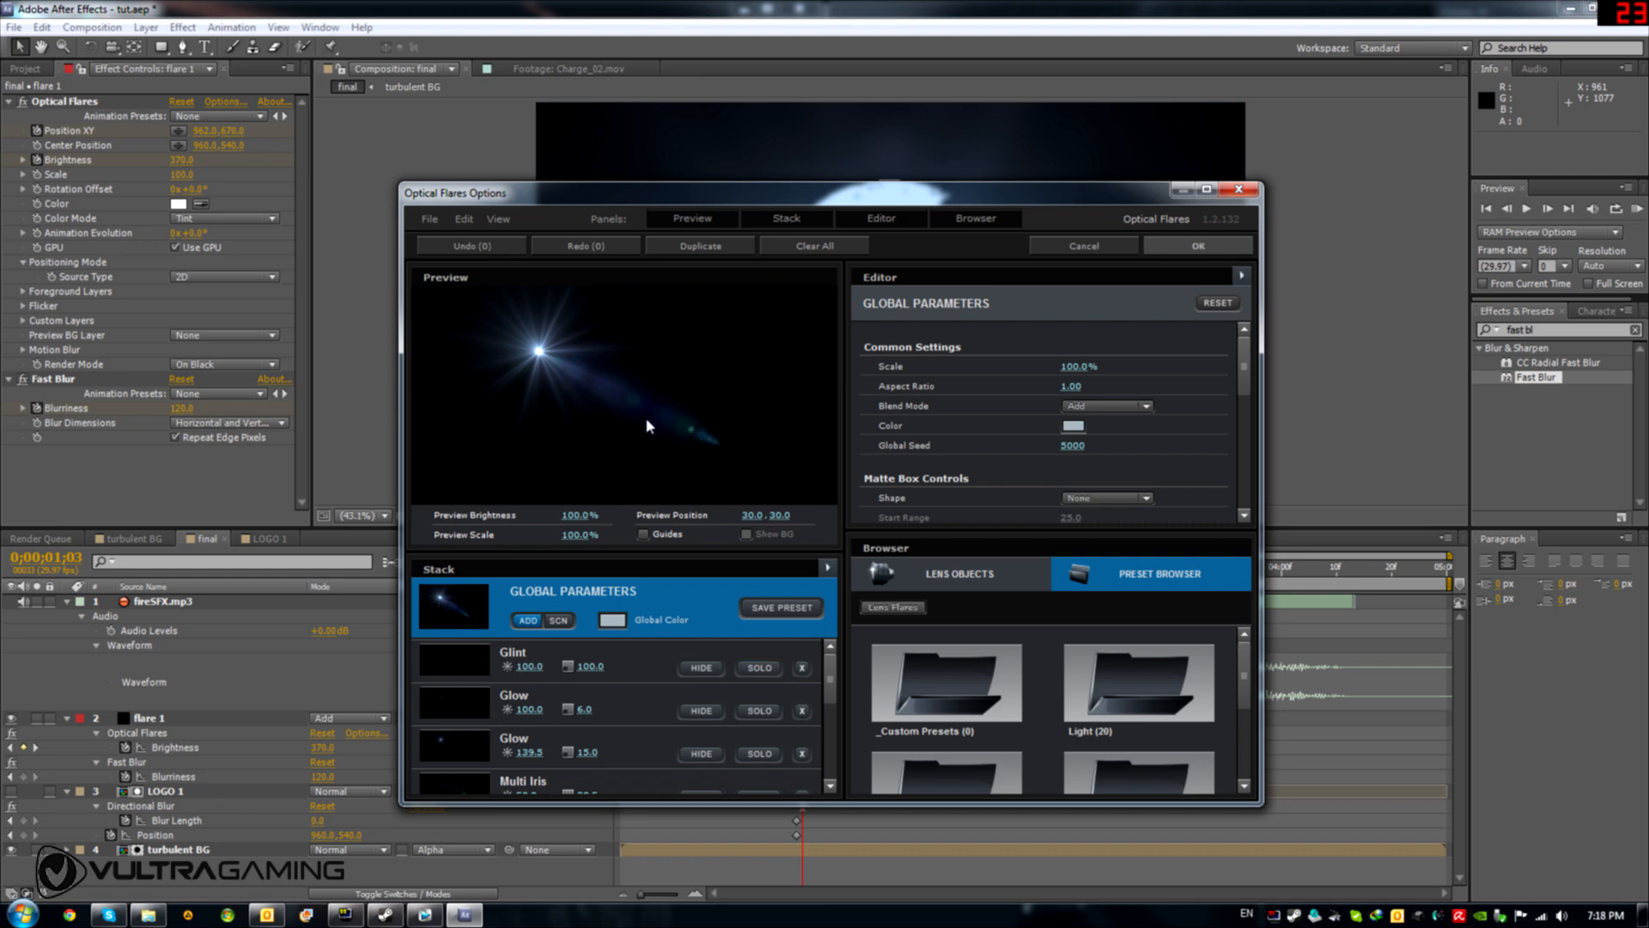
pyautogui.moveTo(830, 674); pyautogui.dragTo(834, 706)
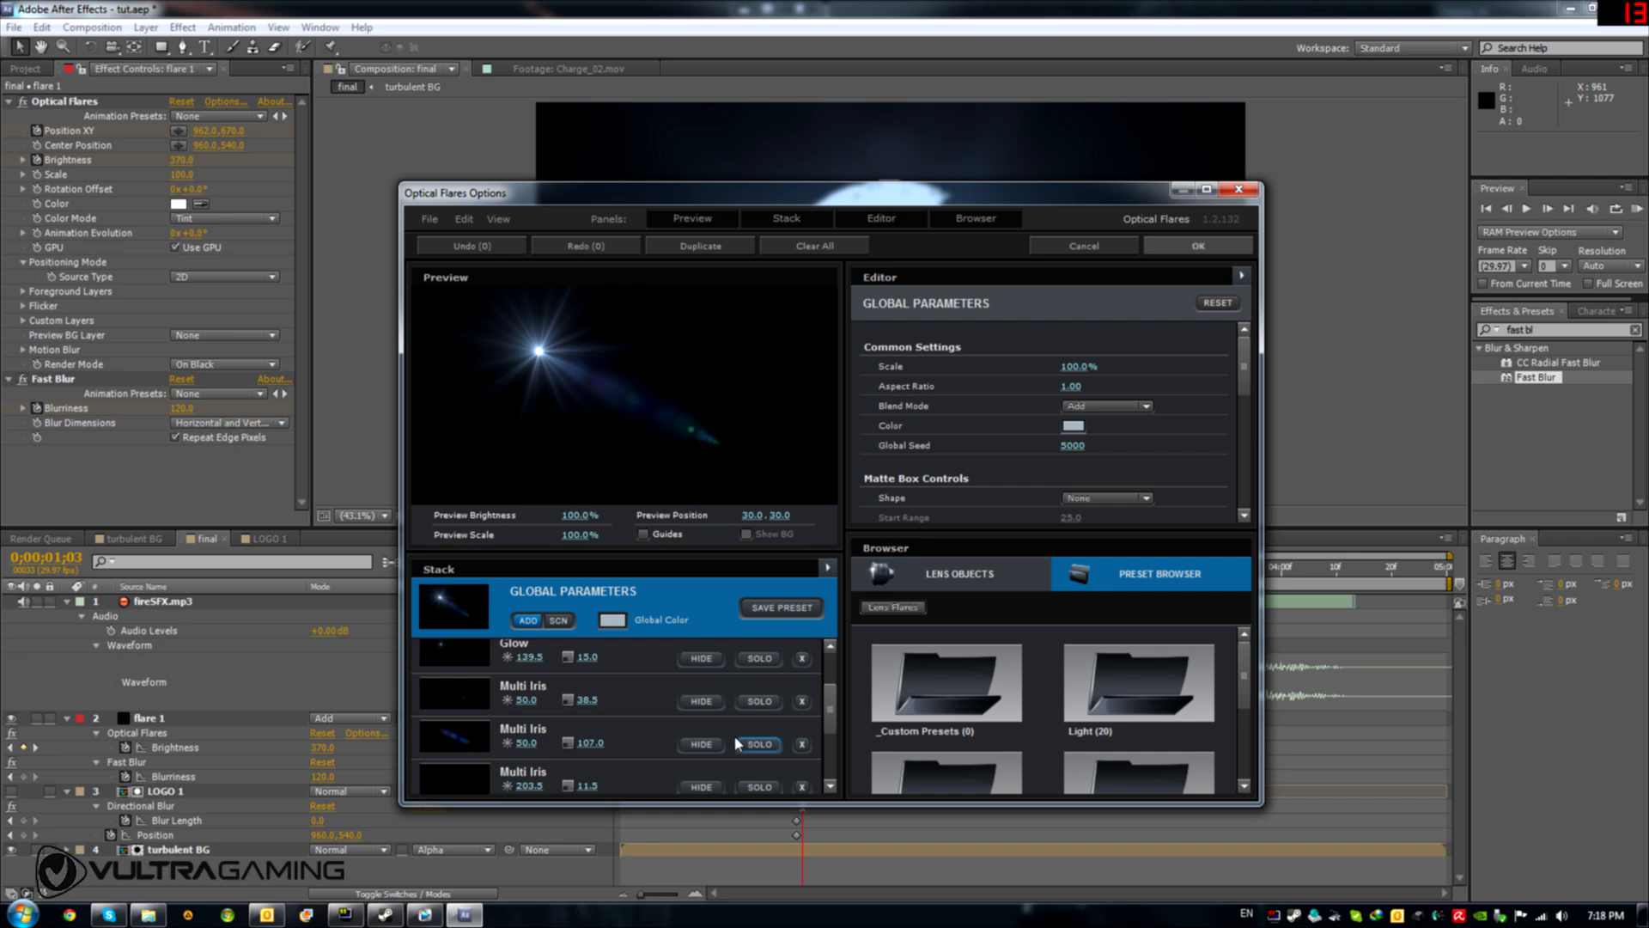
pyautogui.click(701, 744)
pyautogui.click(701, 701)
pyautogui.scroll(-1, 687, 737)
pyautogui.scroll(-2, 687, 737)
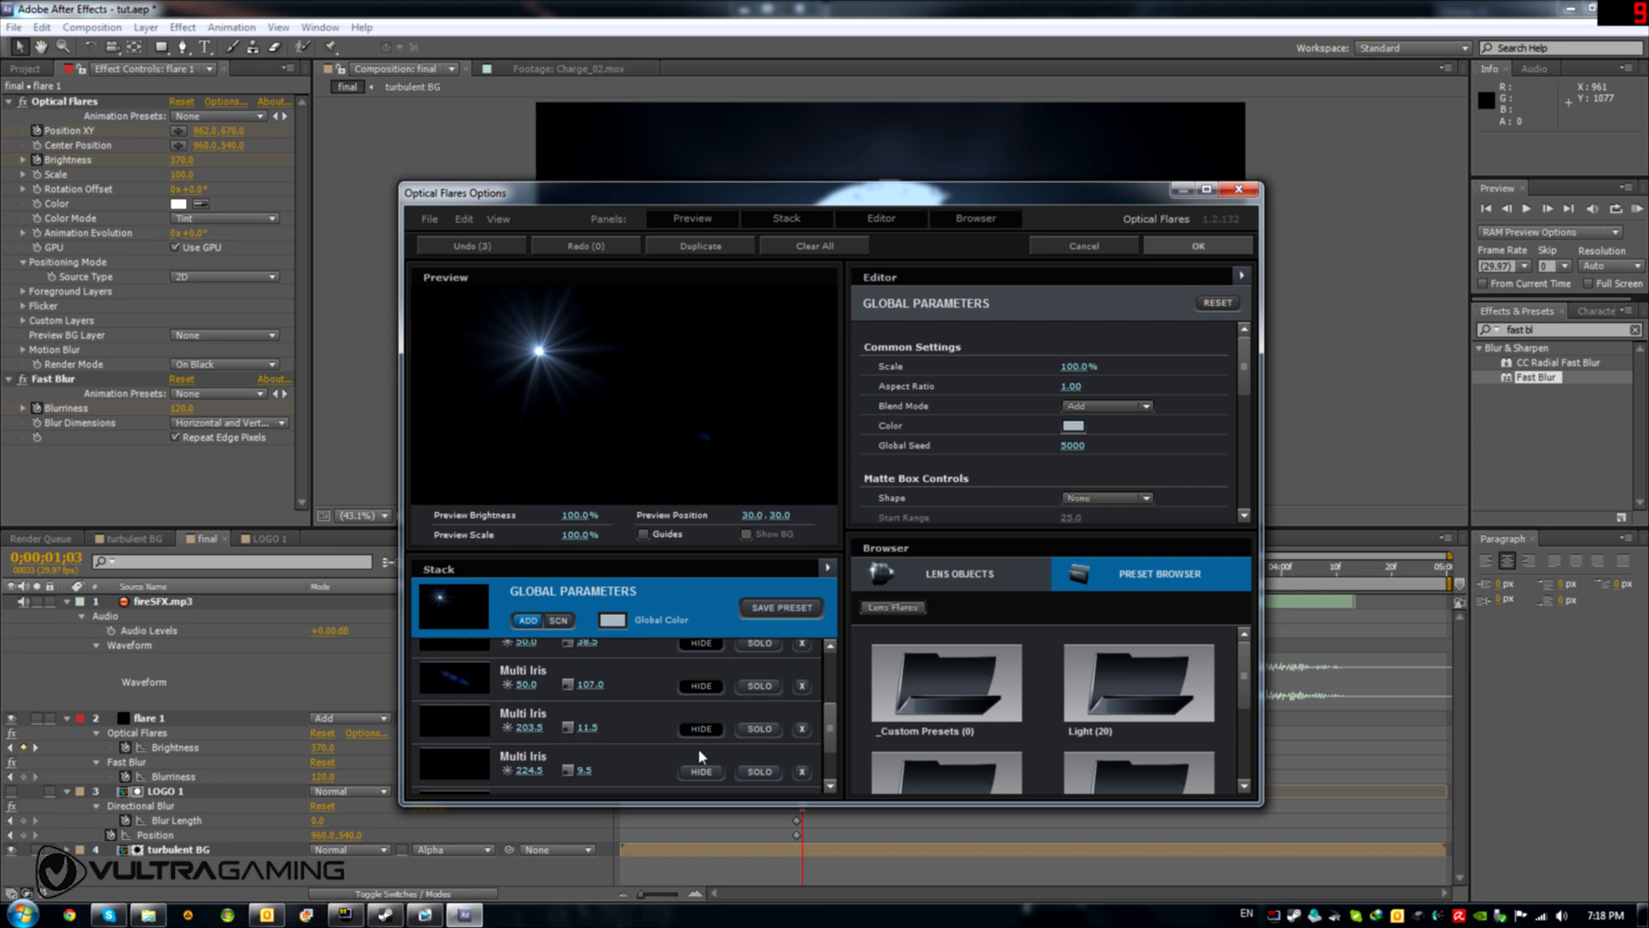
pyautogui.scroll(-1, 698, 747)
pyautogui.scroll(-3, 710, 765)
pyautogui.click(701, 755)
pyautogui.scroll(-1, 700, 754)
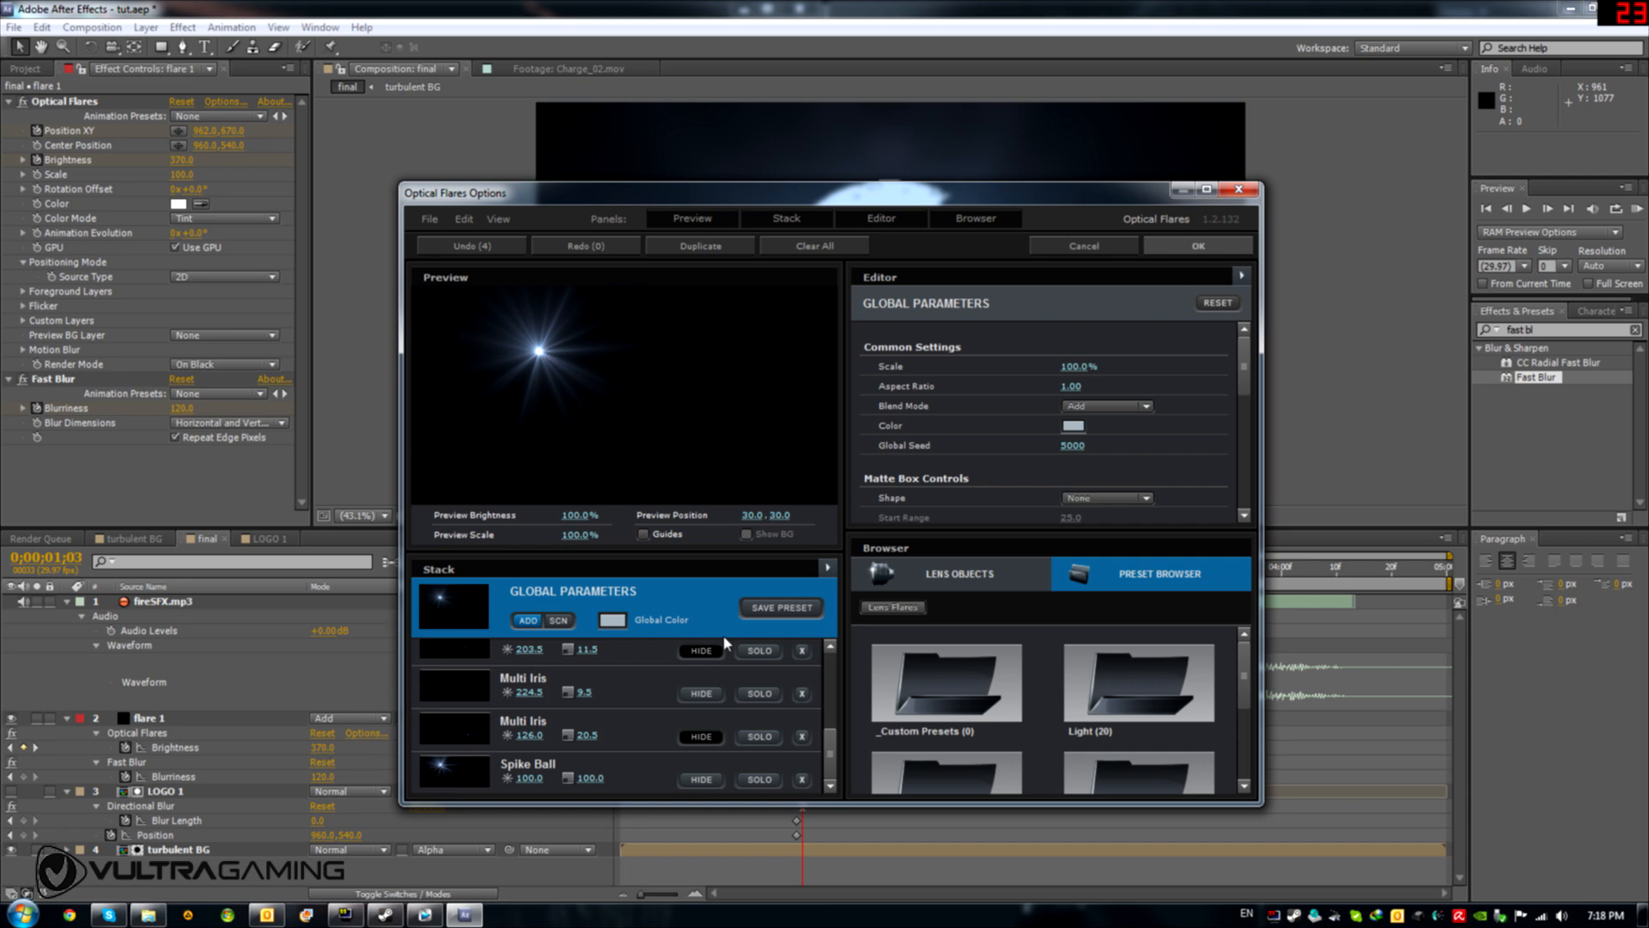
pyautogui.click(1245, 256)
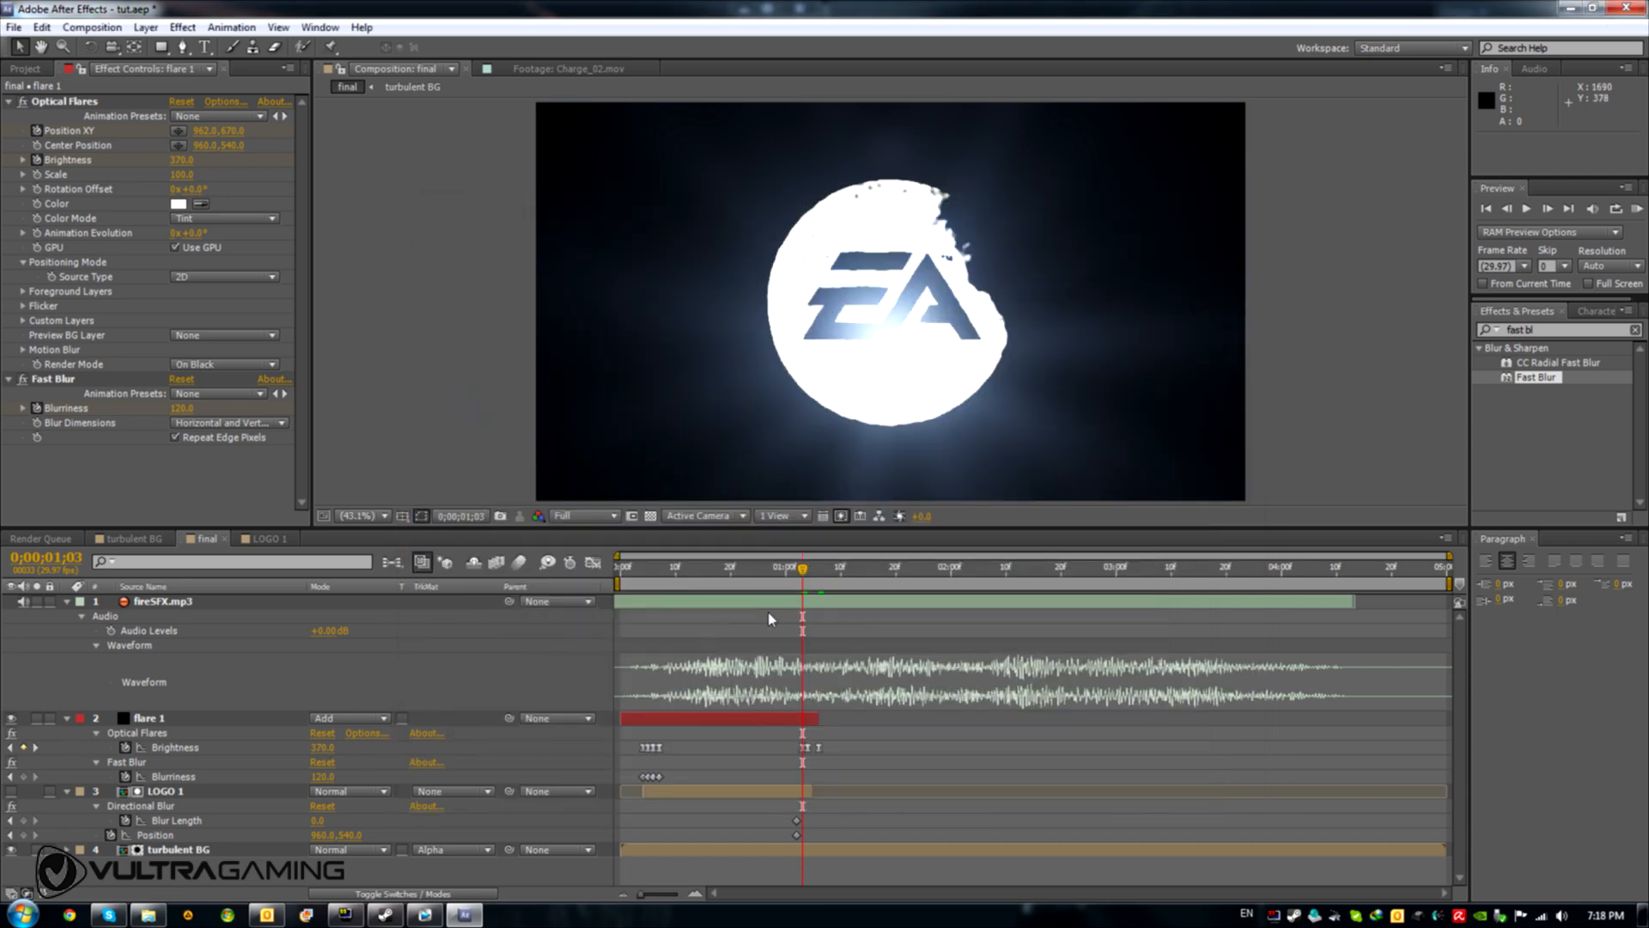
pyautogui.moveTo(802, 567); pyautogui.dragTo(726, 589)
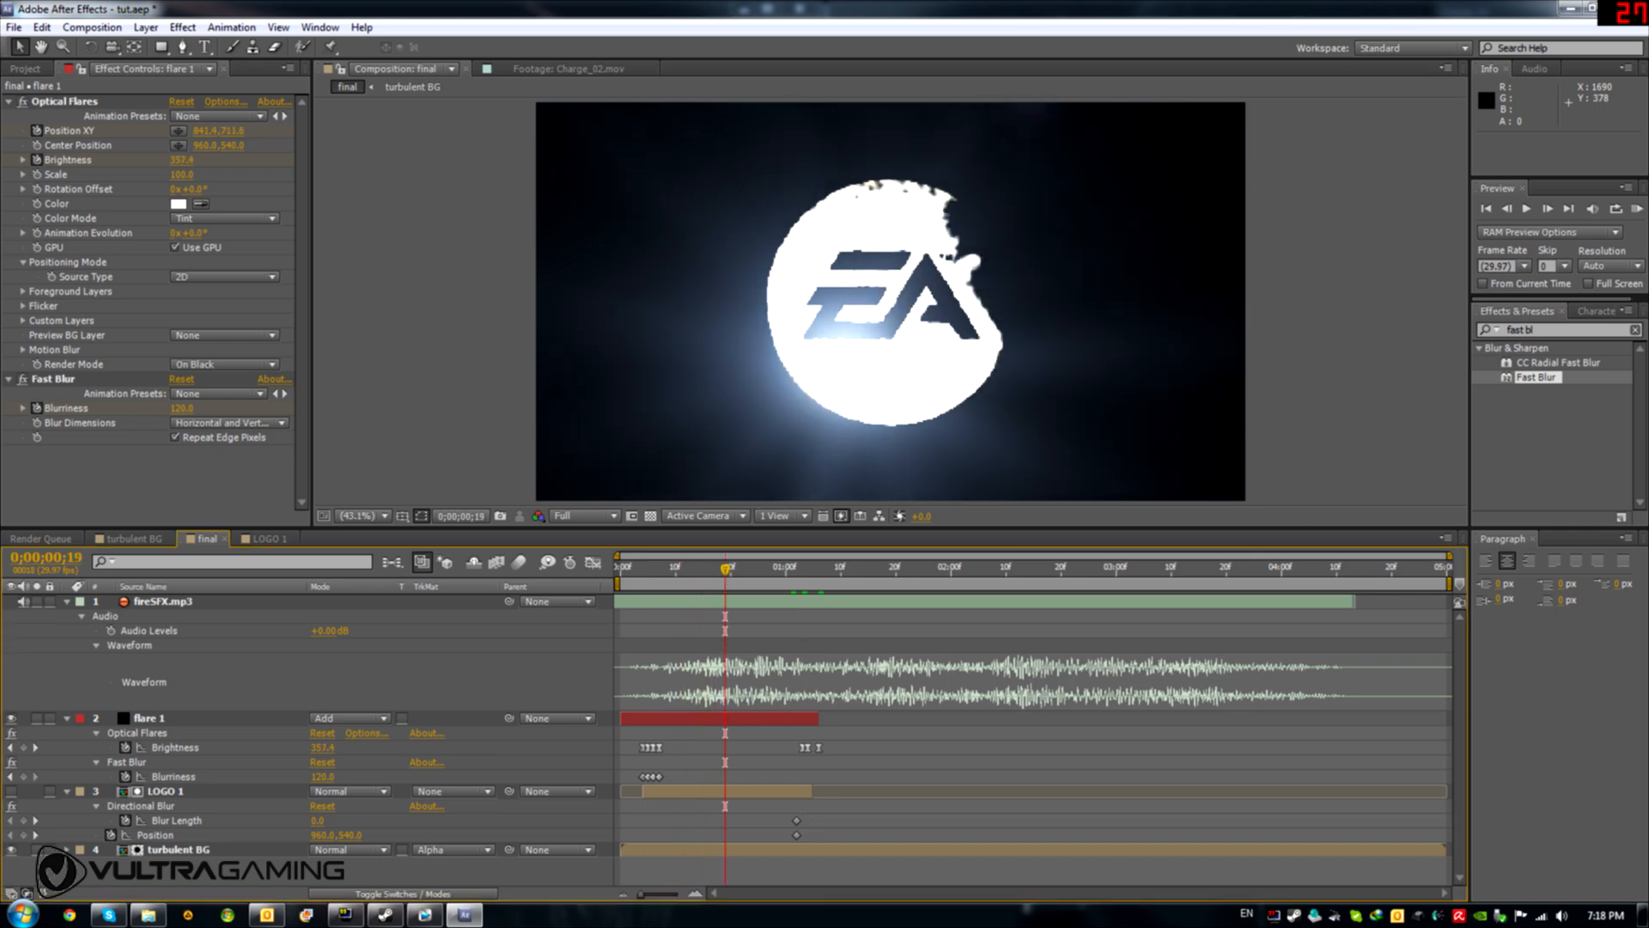
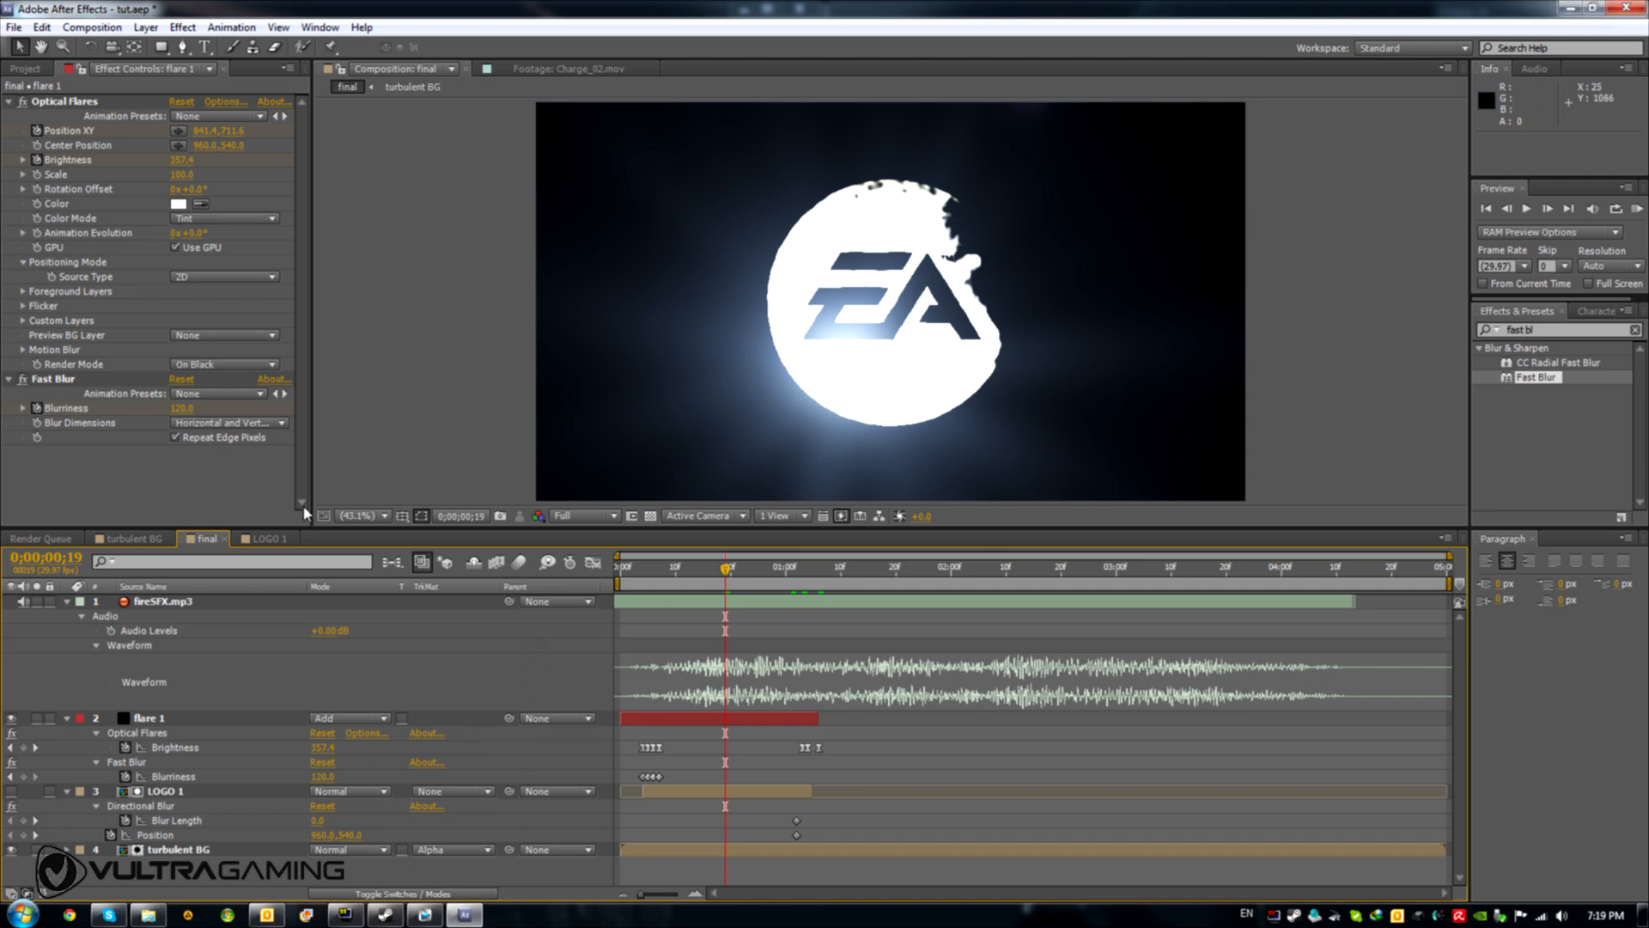
# Create a new composition from the Rocks JPG image in the project
pyautogui.click(24, 68)
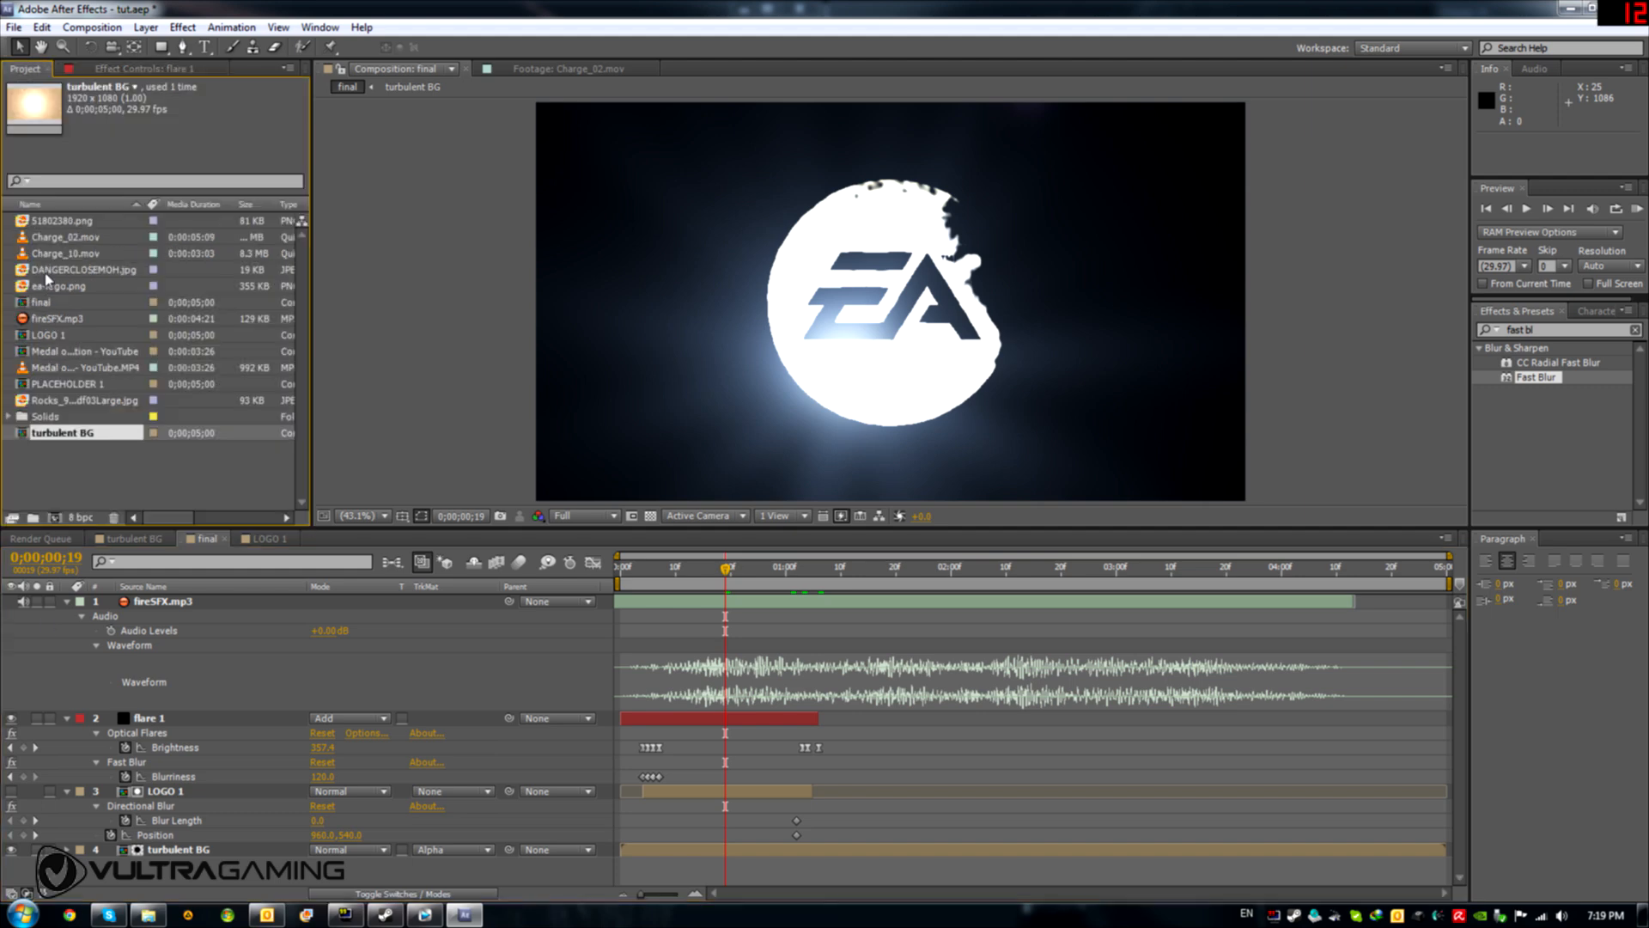
pyautogui.click(67, 239)
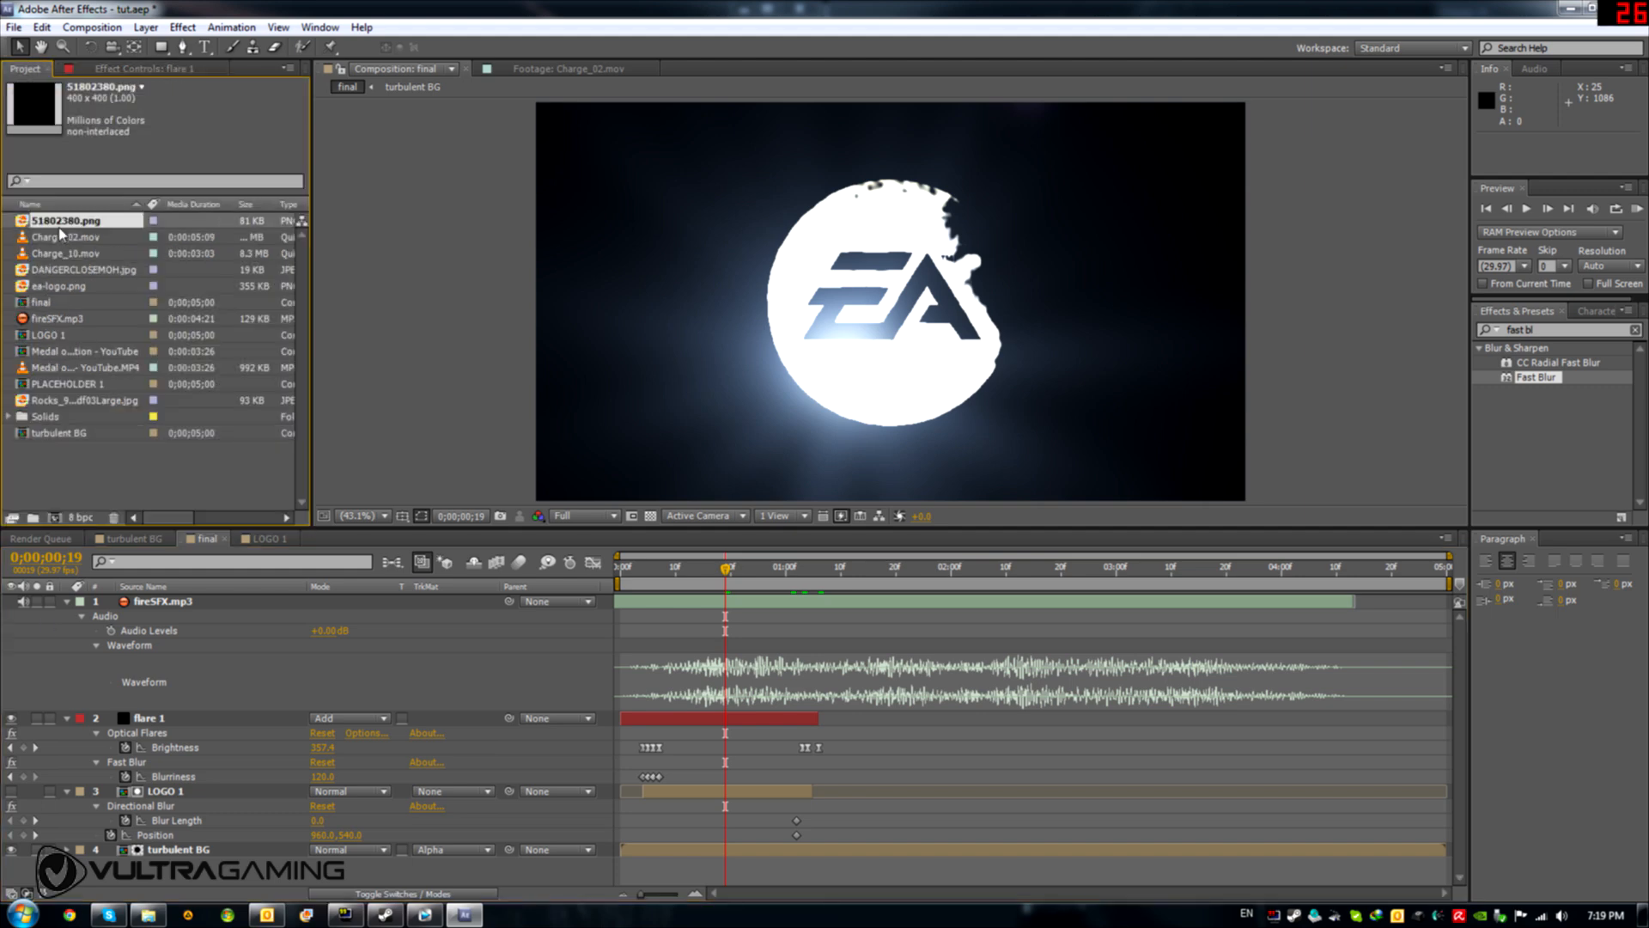
pyautogui.click(85, 270)
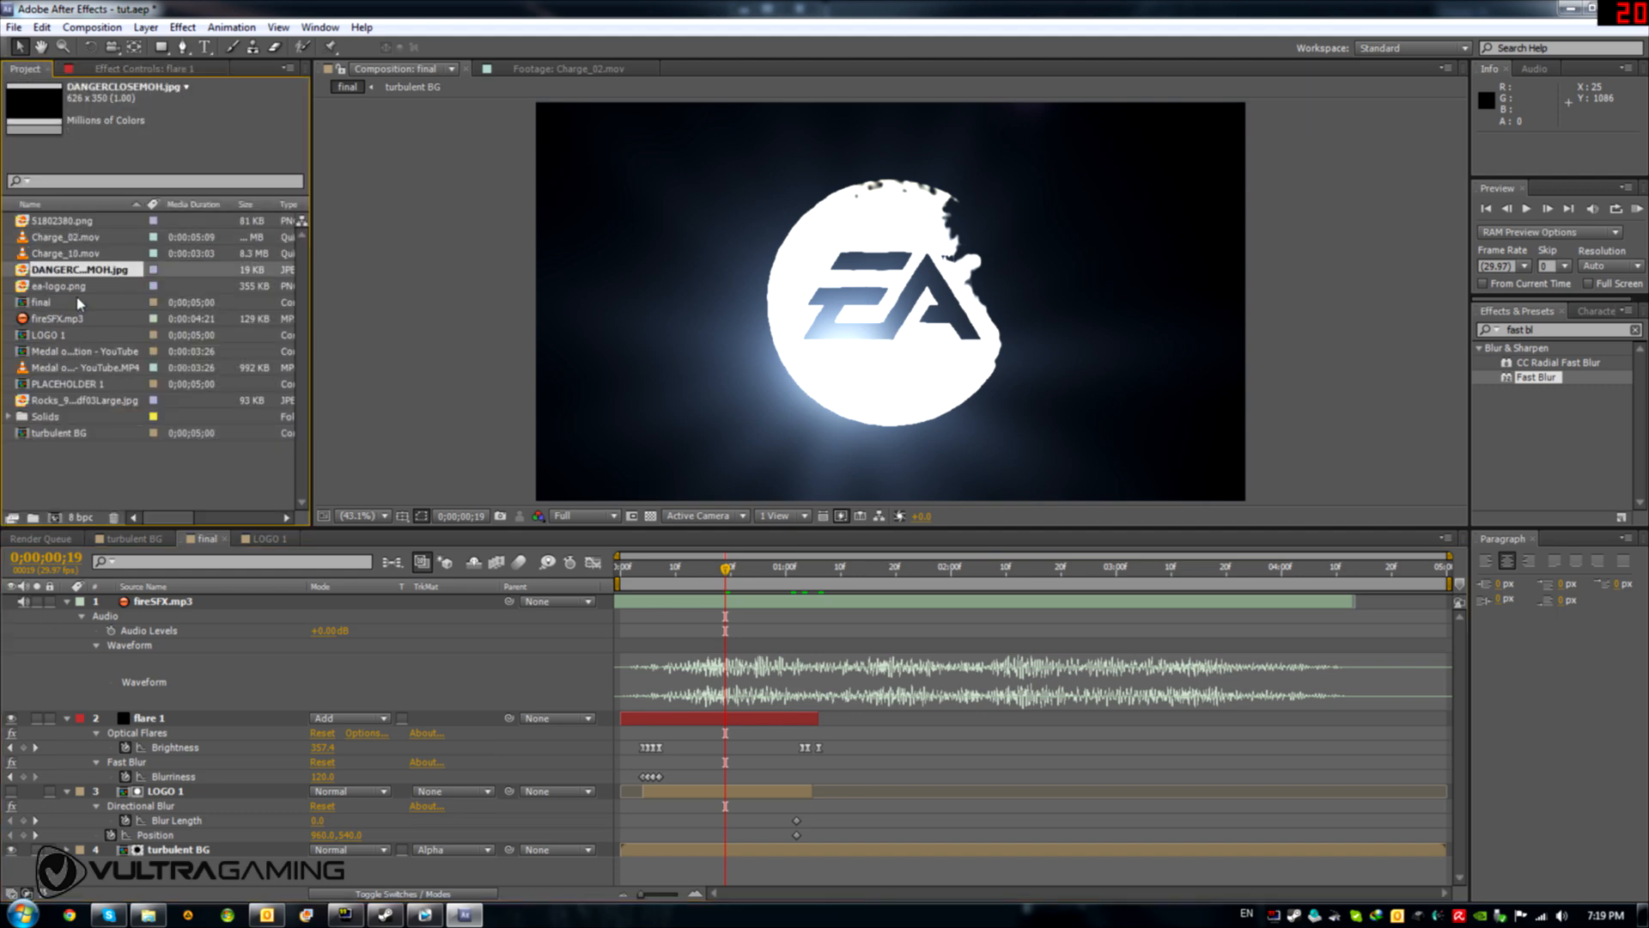
pyautogui.click(72, 401)
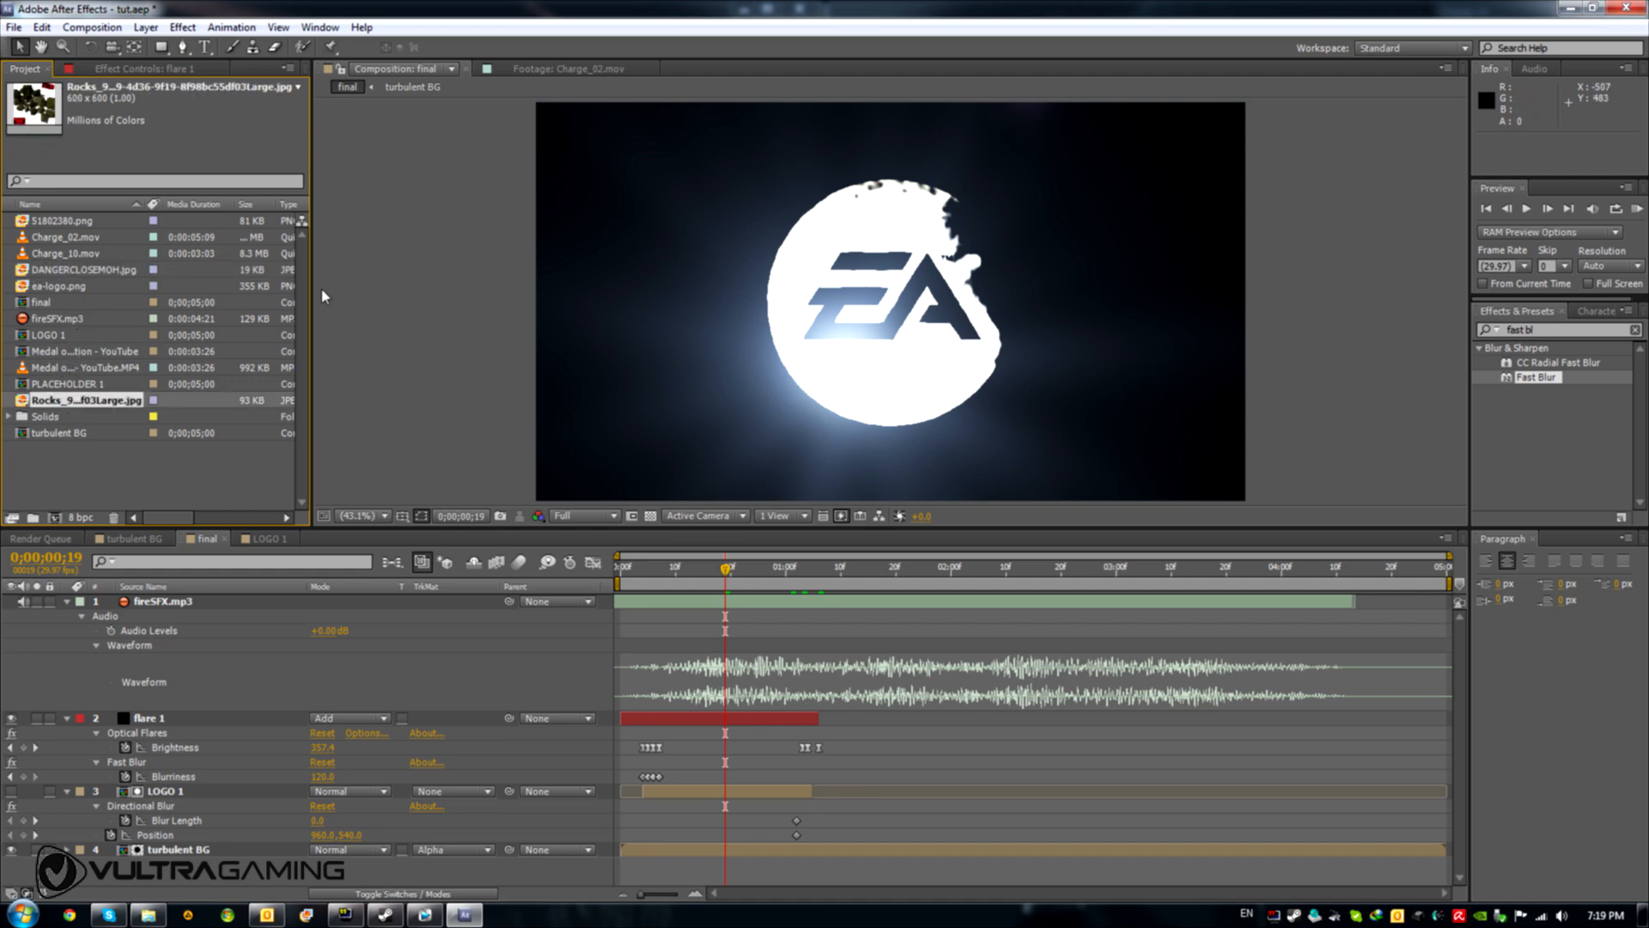
pyautogui.moveTo(65, 403); pyautogui.dragTo(56, 517)
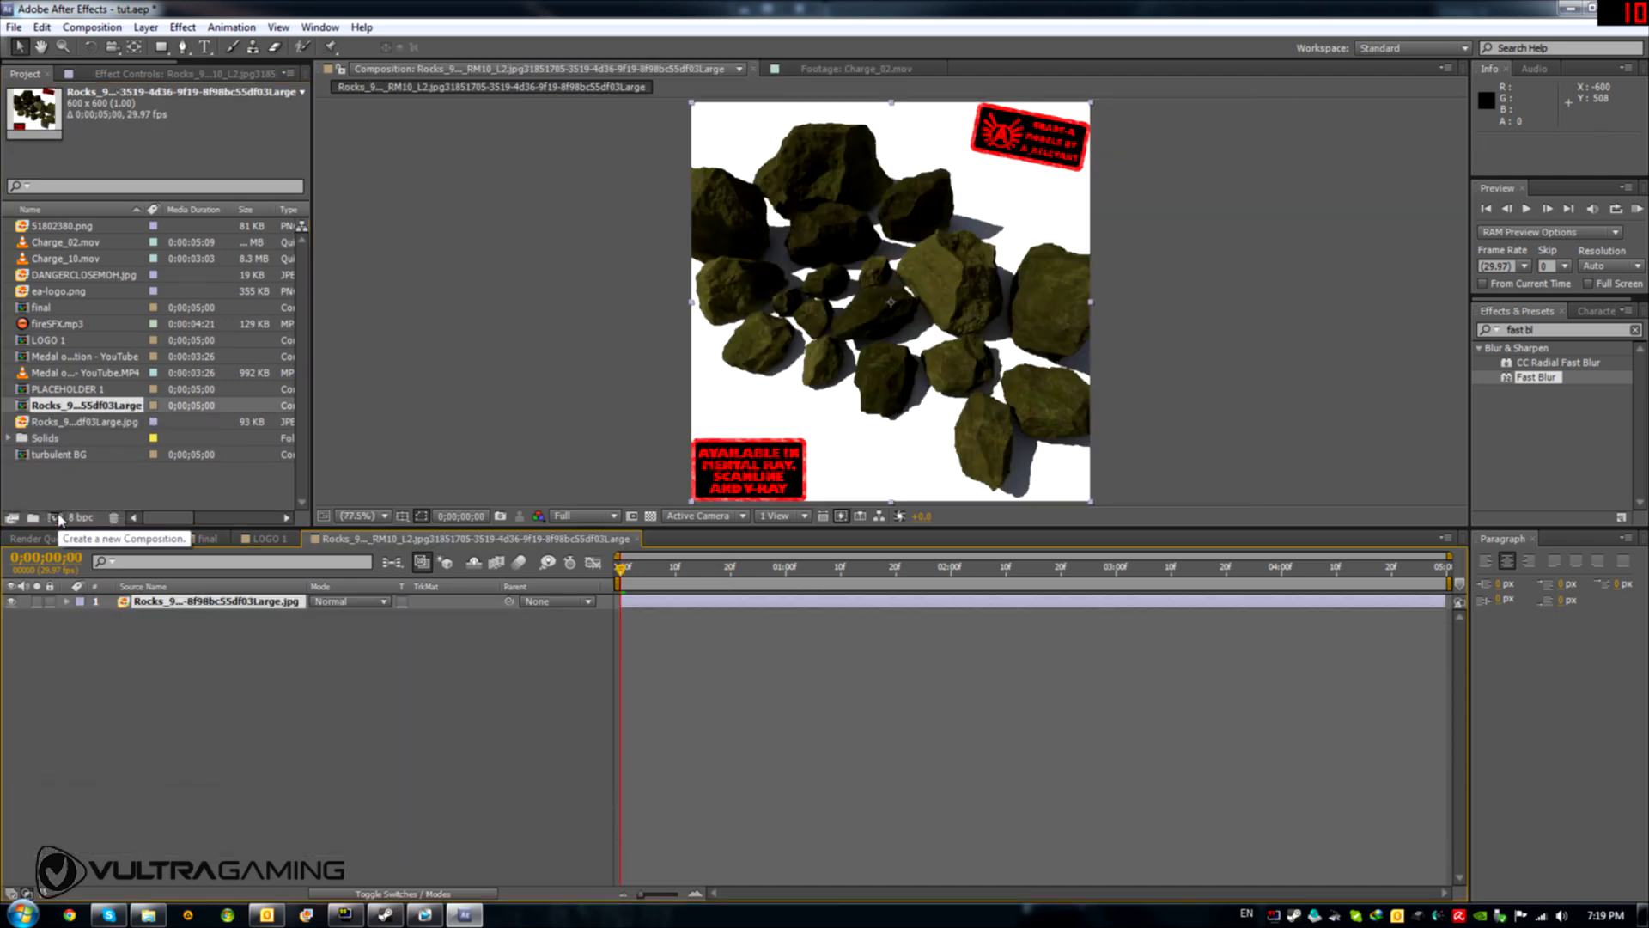
pyautogui.click(91, 27)
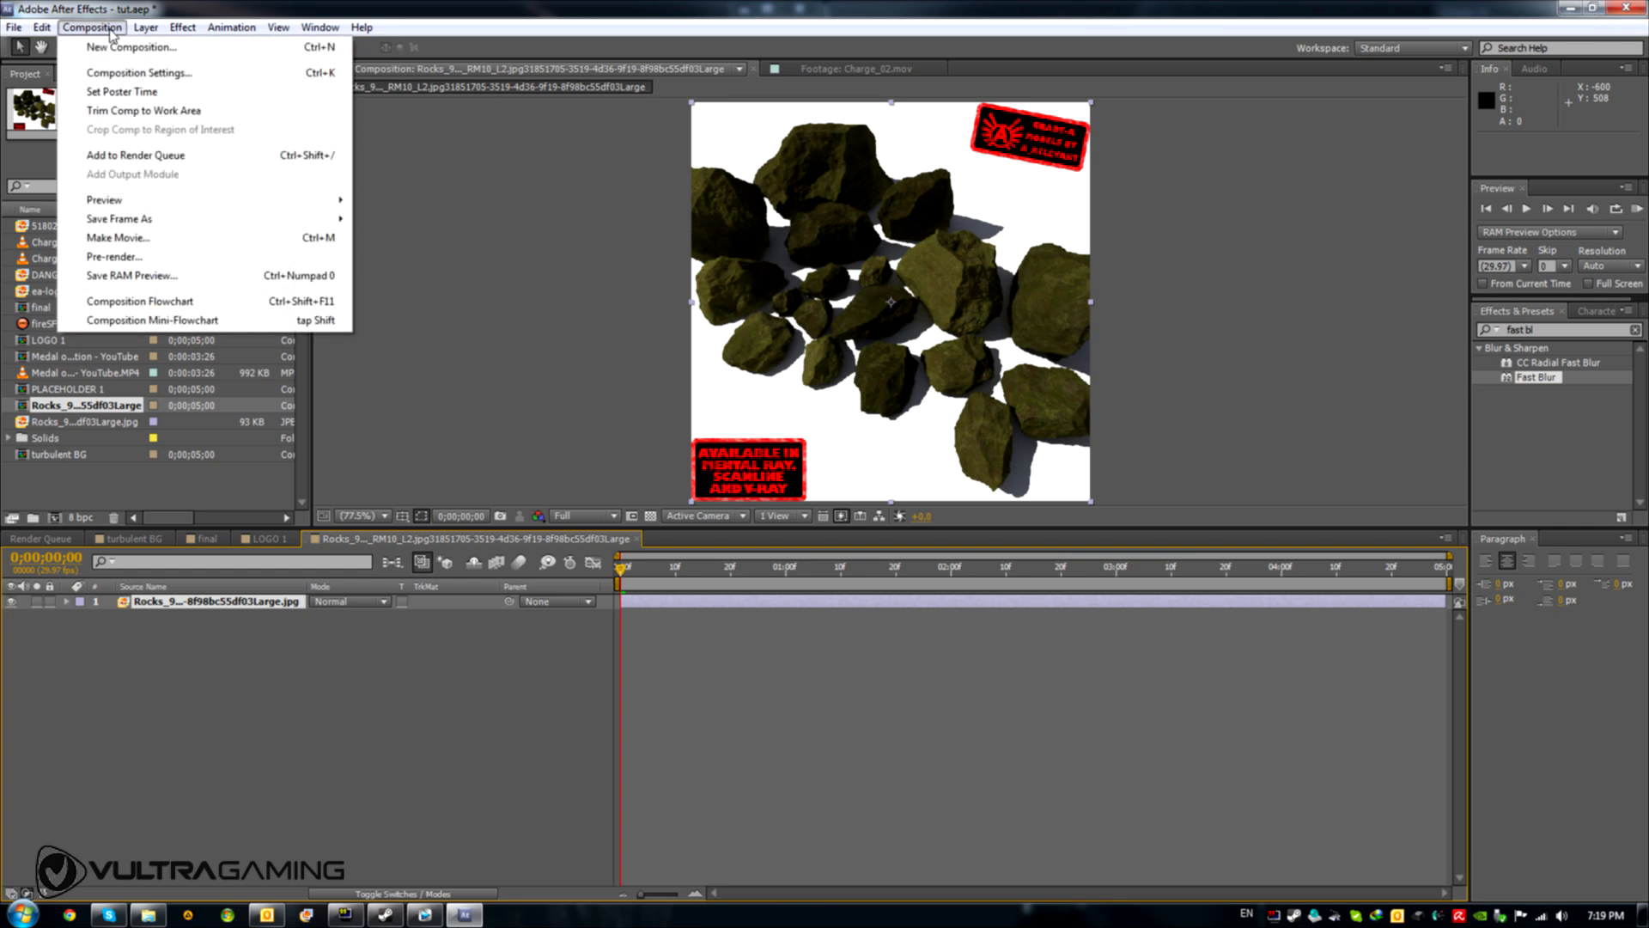
pyautogui.click(166, 92)
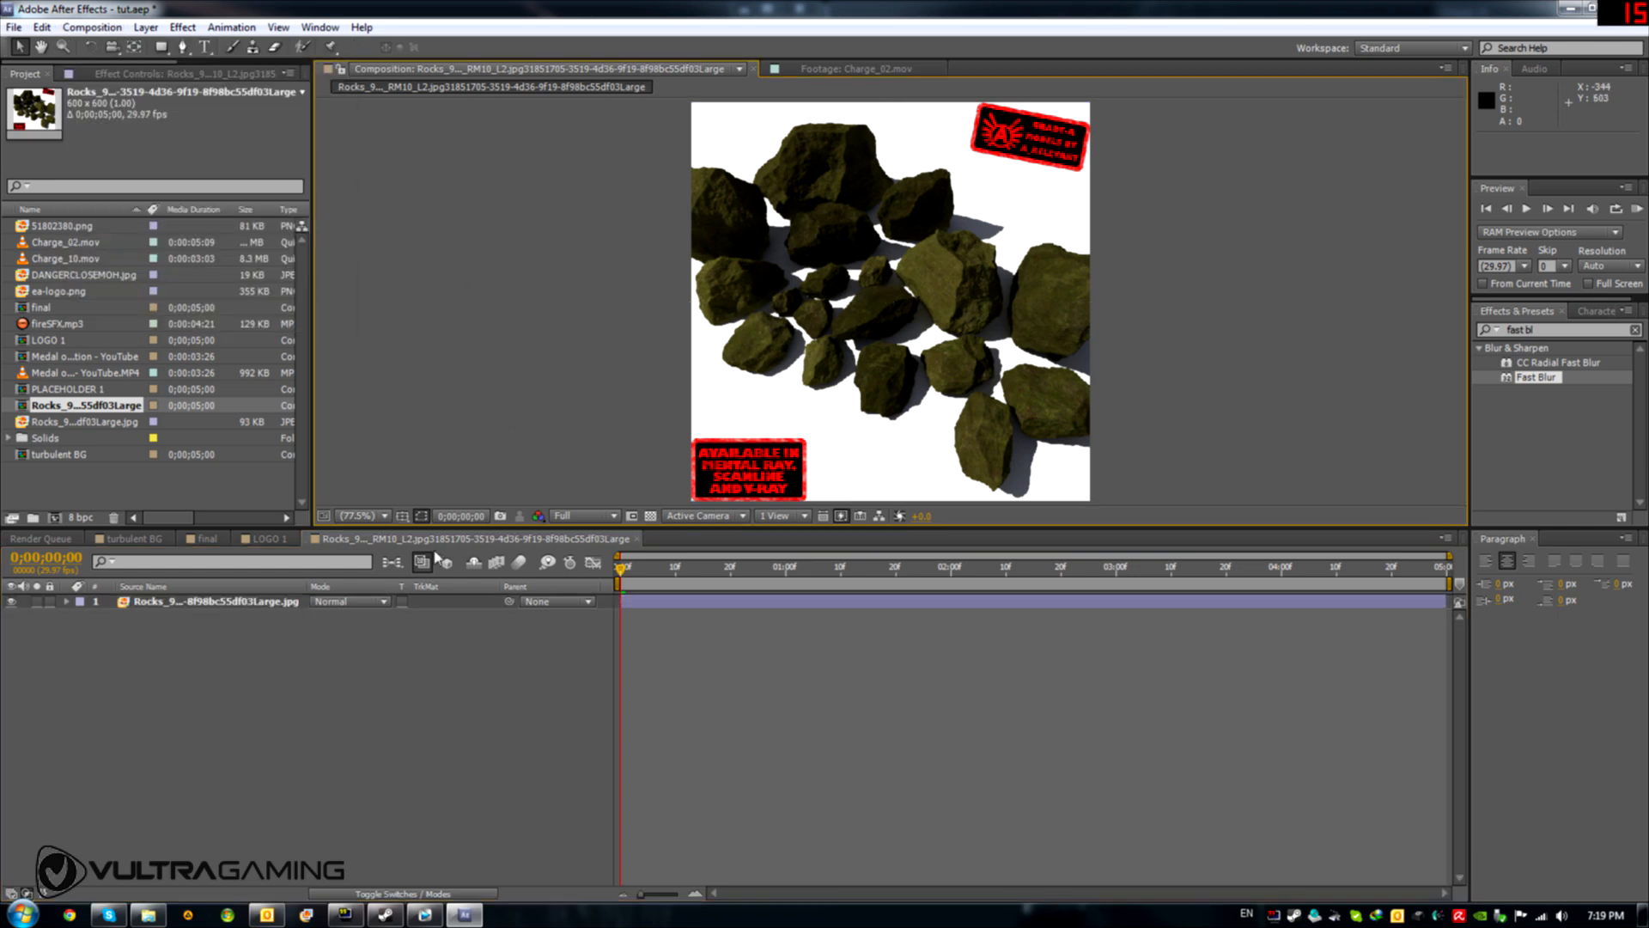
# Set the Rocks image layer's Scale to 24%
pyautogui.click(224, 603)
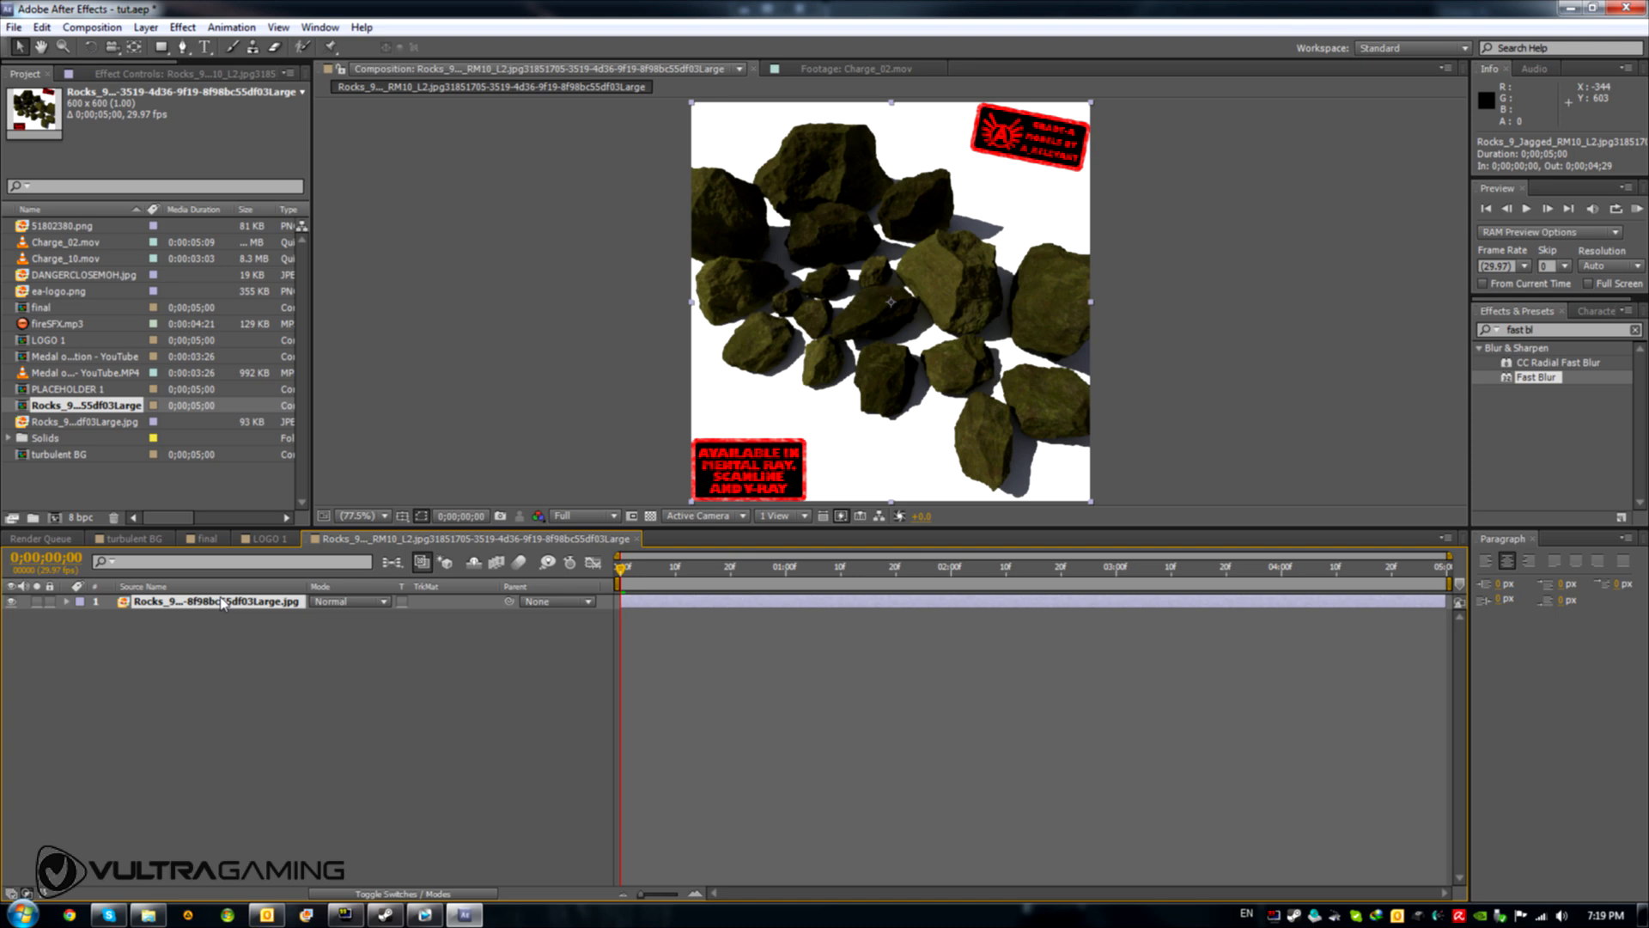
pyautogui.press('s')
pyautogui.click(337, 616)
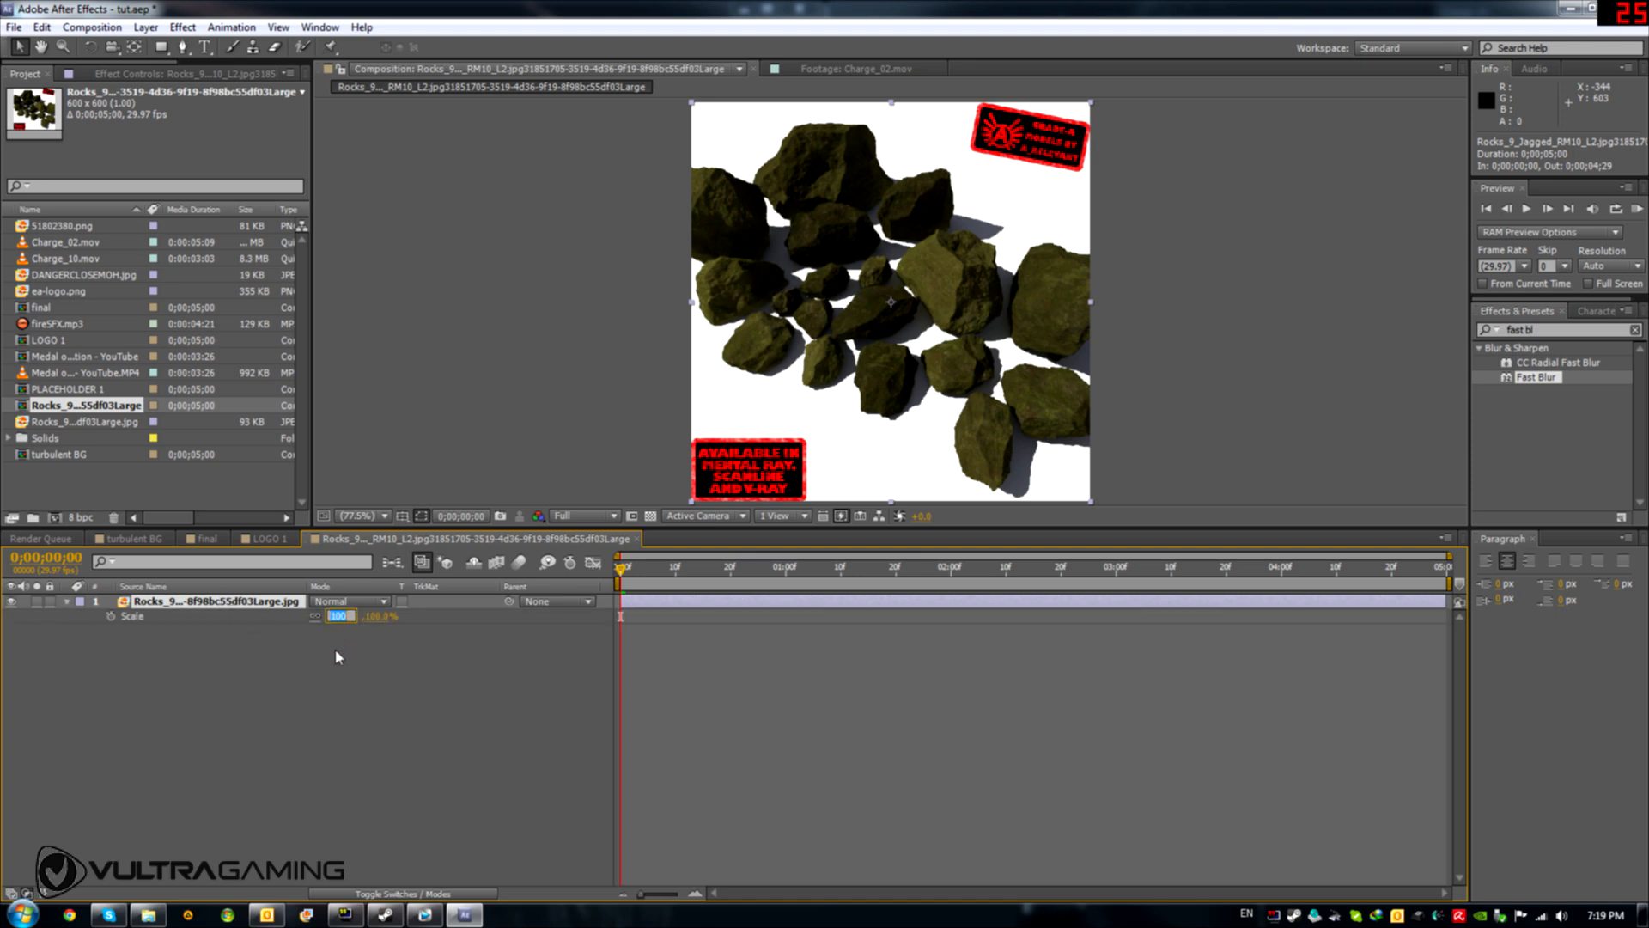
pyautogui.write('24')
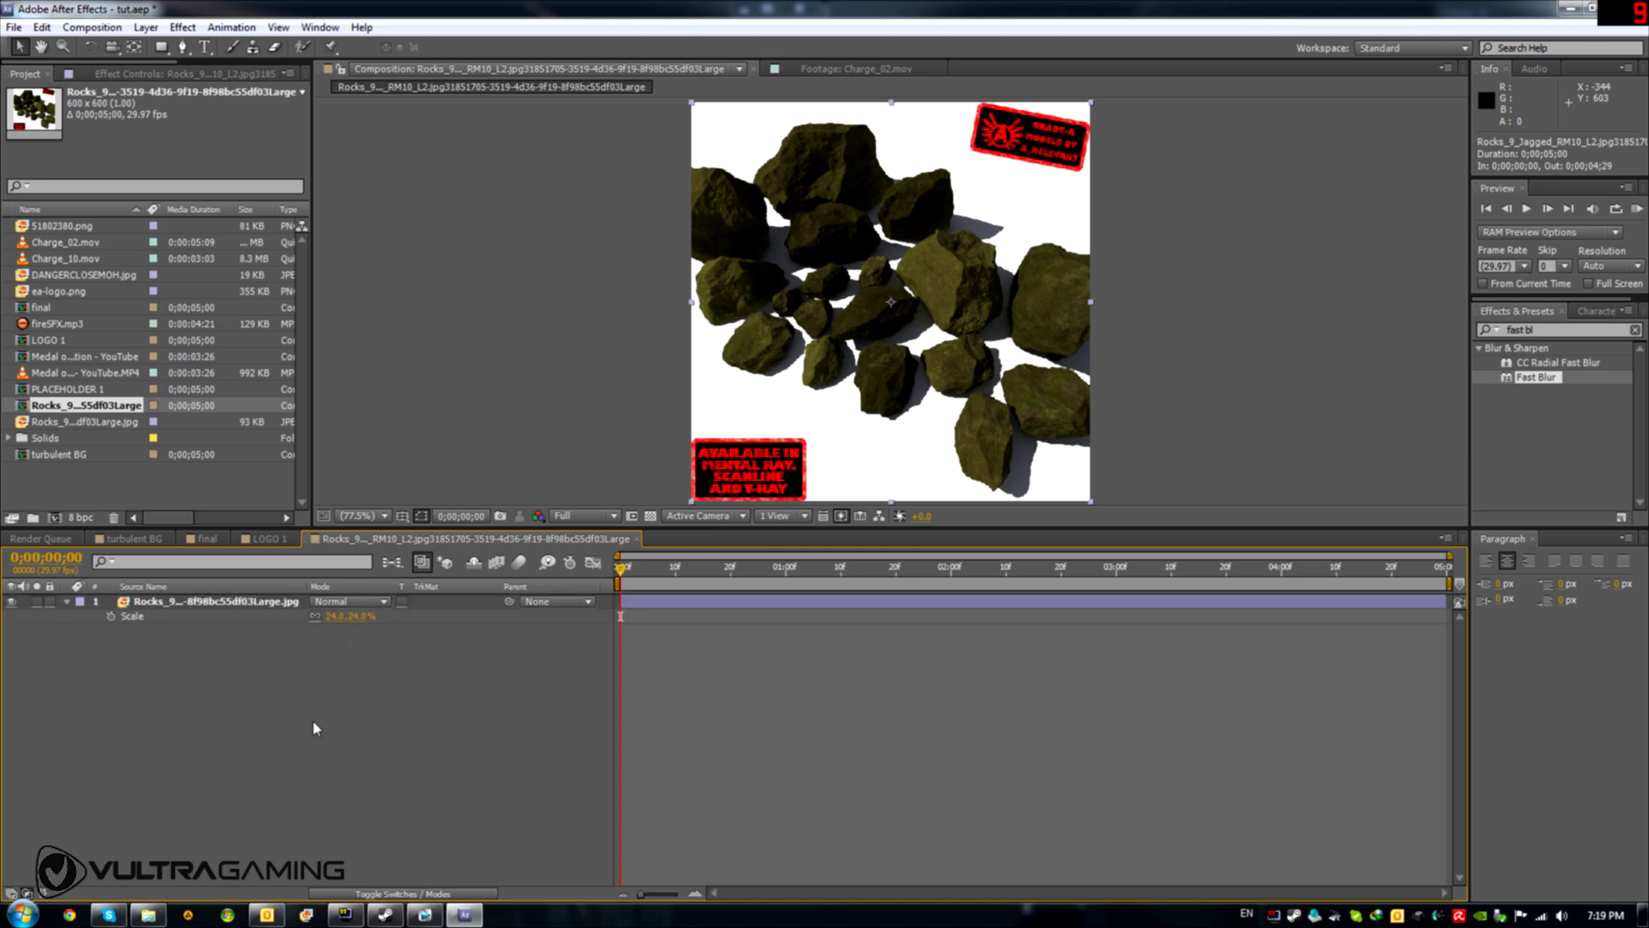
pyautogui.press('Return')
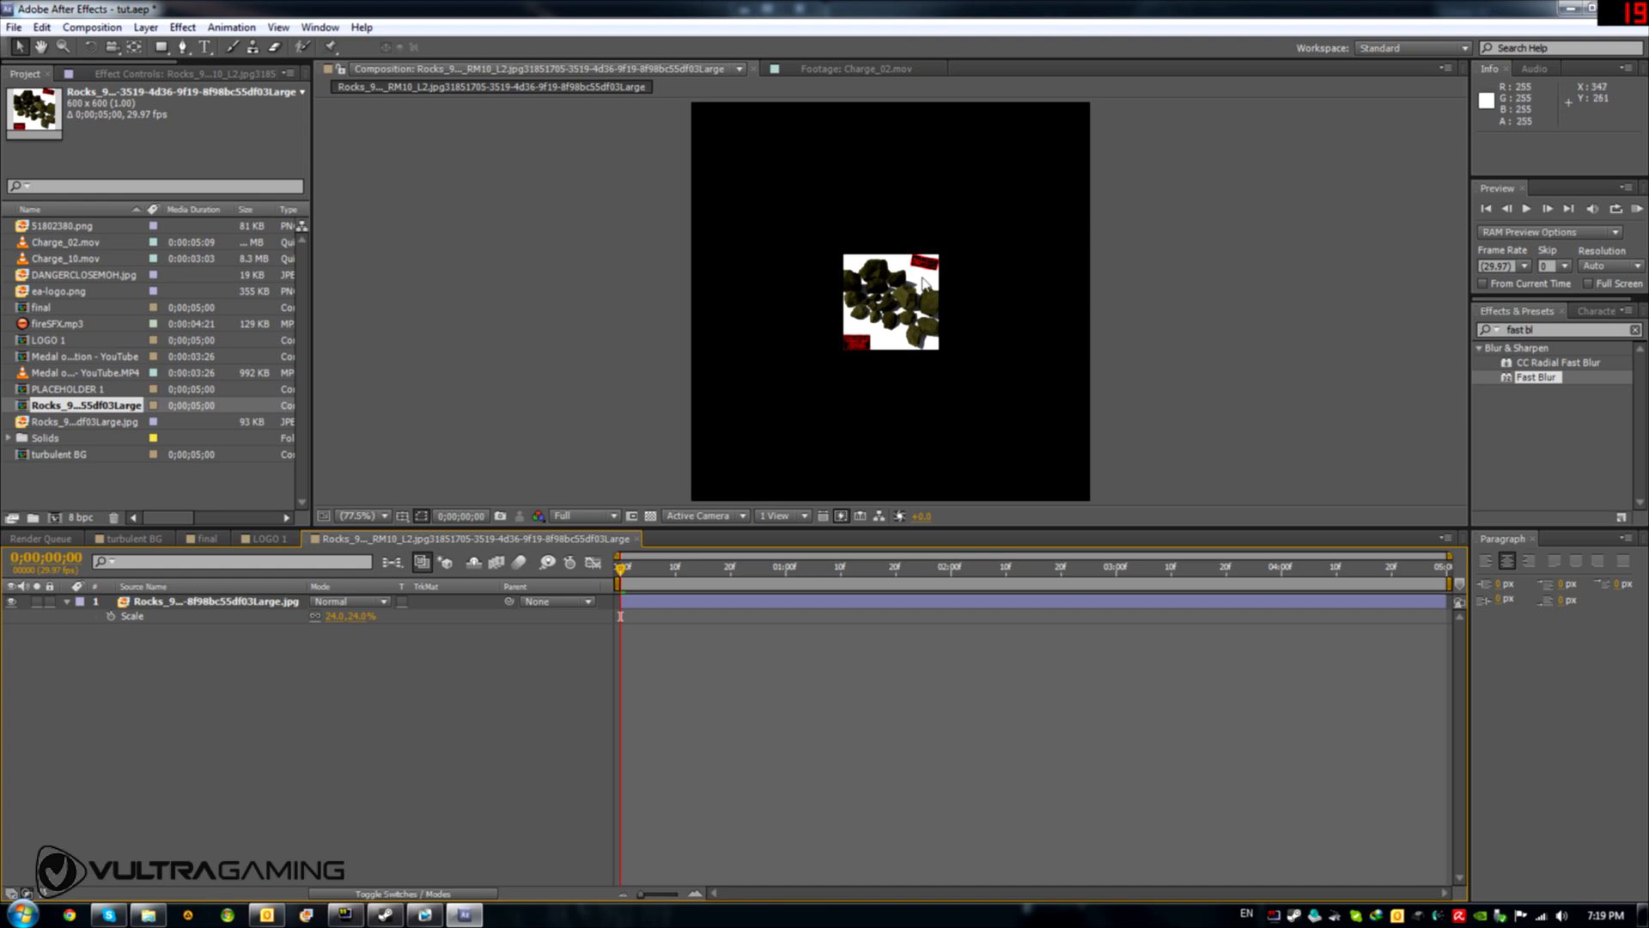
# Activate the Pen tool for outlining the large light-faced rock right of the image's centre
pyautogui.scroll(5, 902, 293)
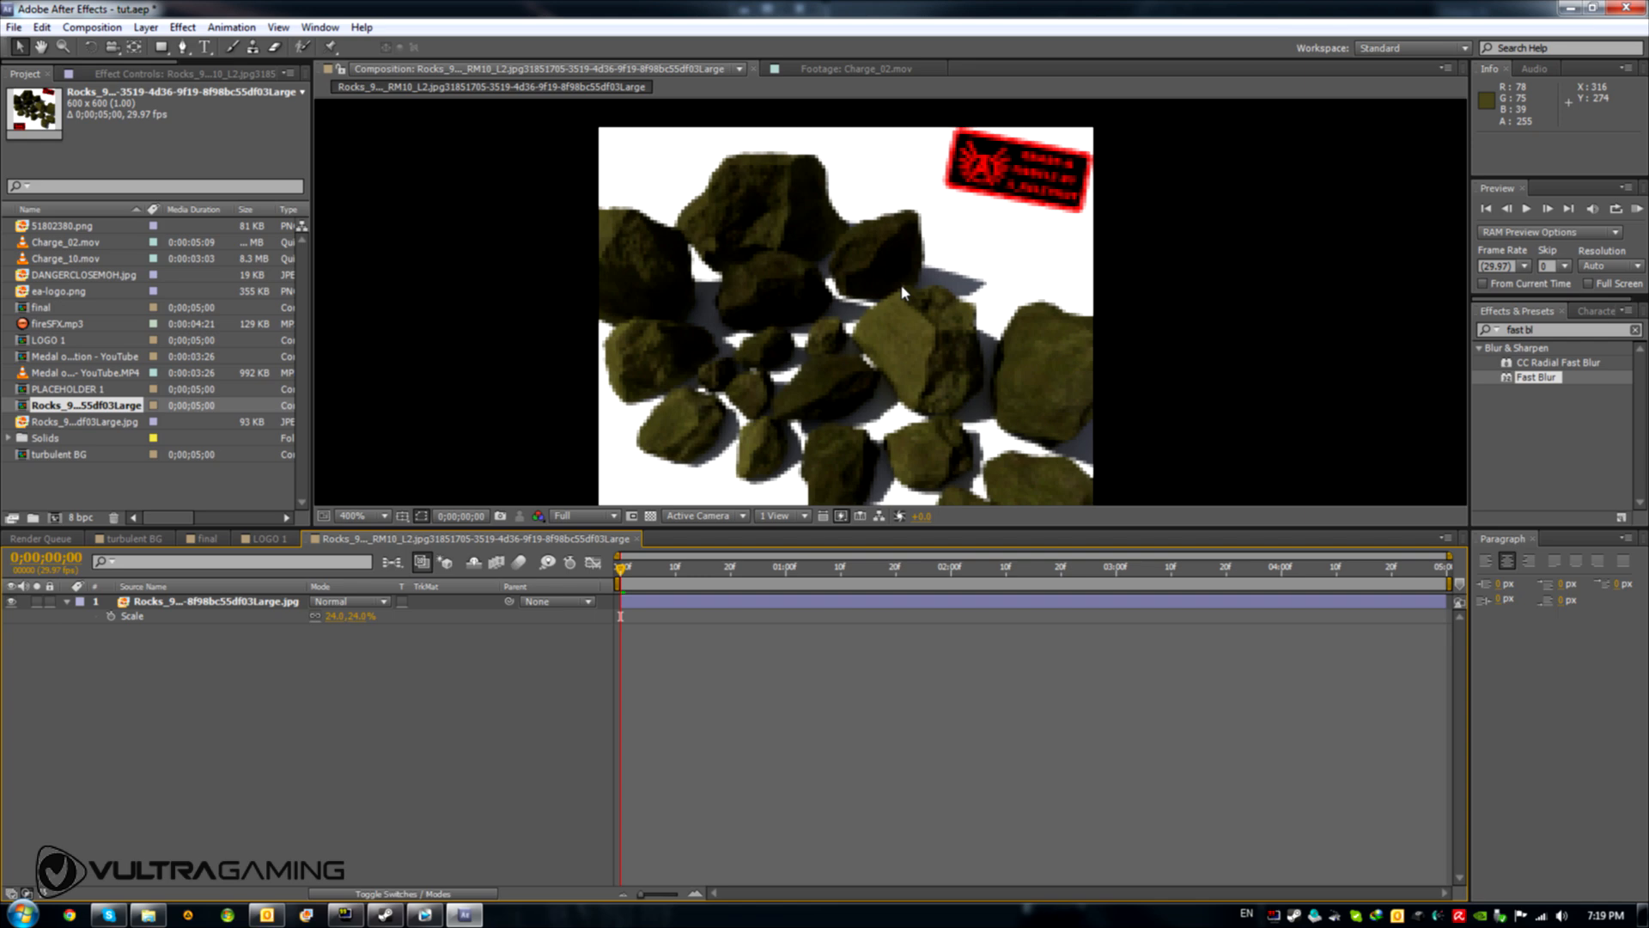
pyautogui.scroll(1, 912, 379)
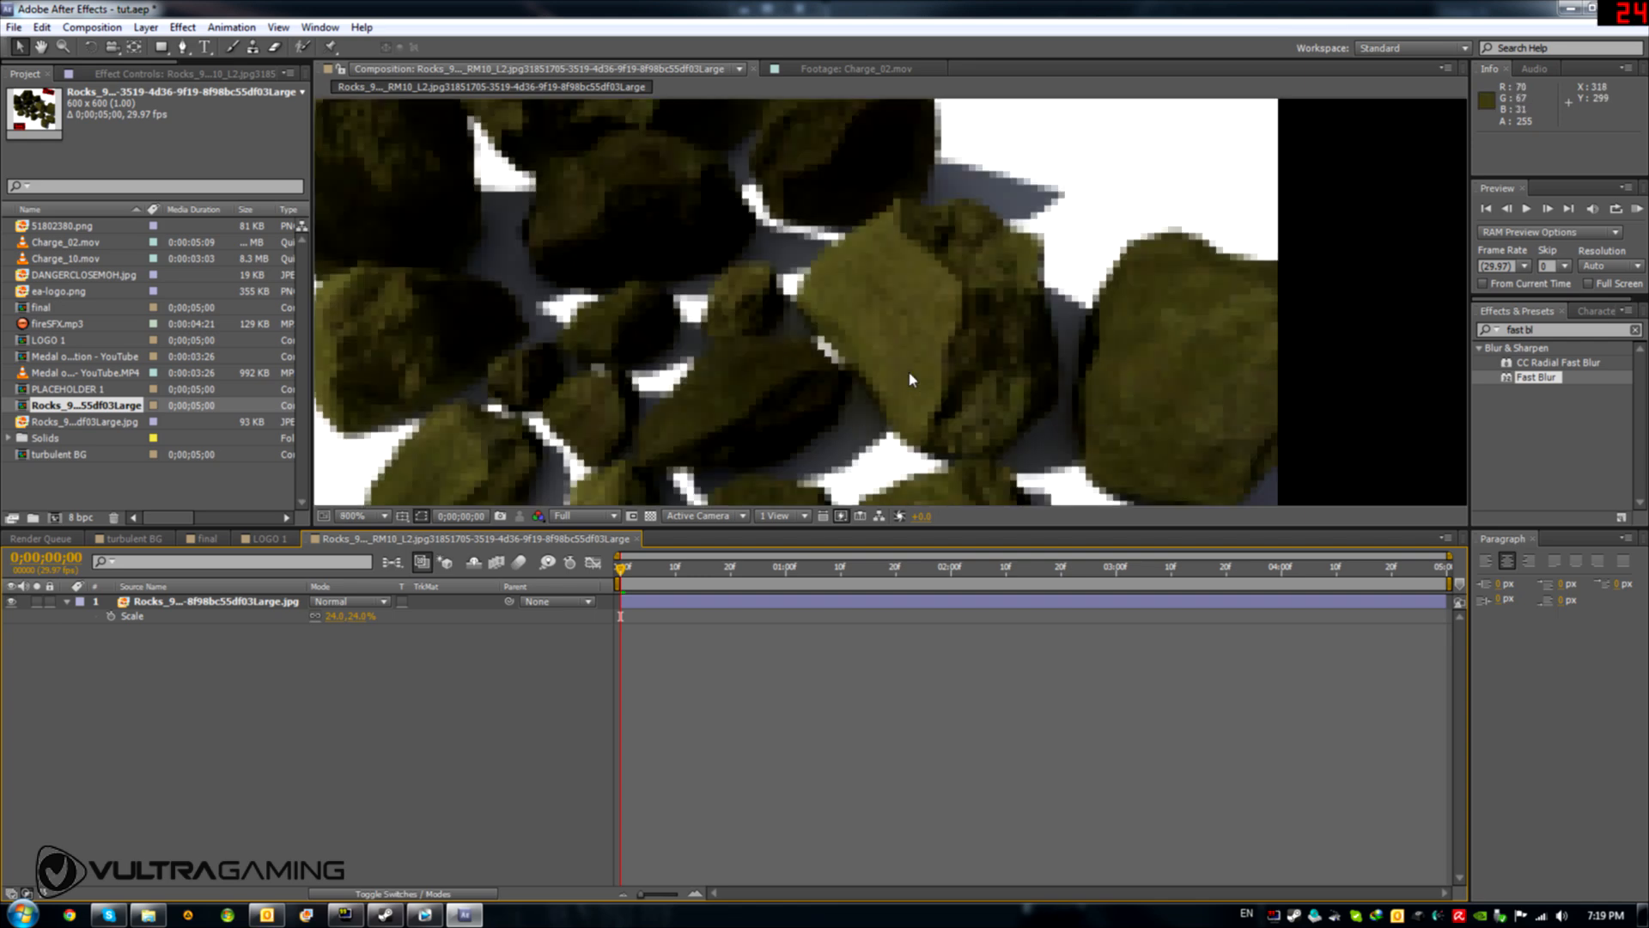
pyautogui.click(183, 46)
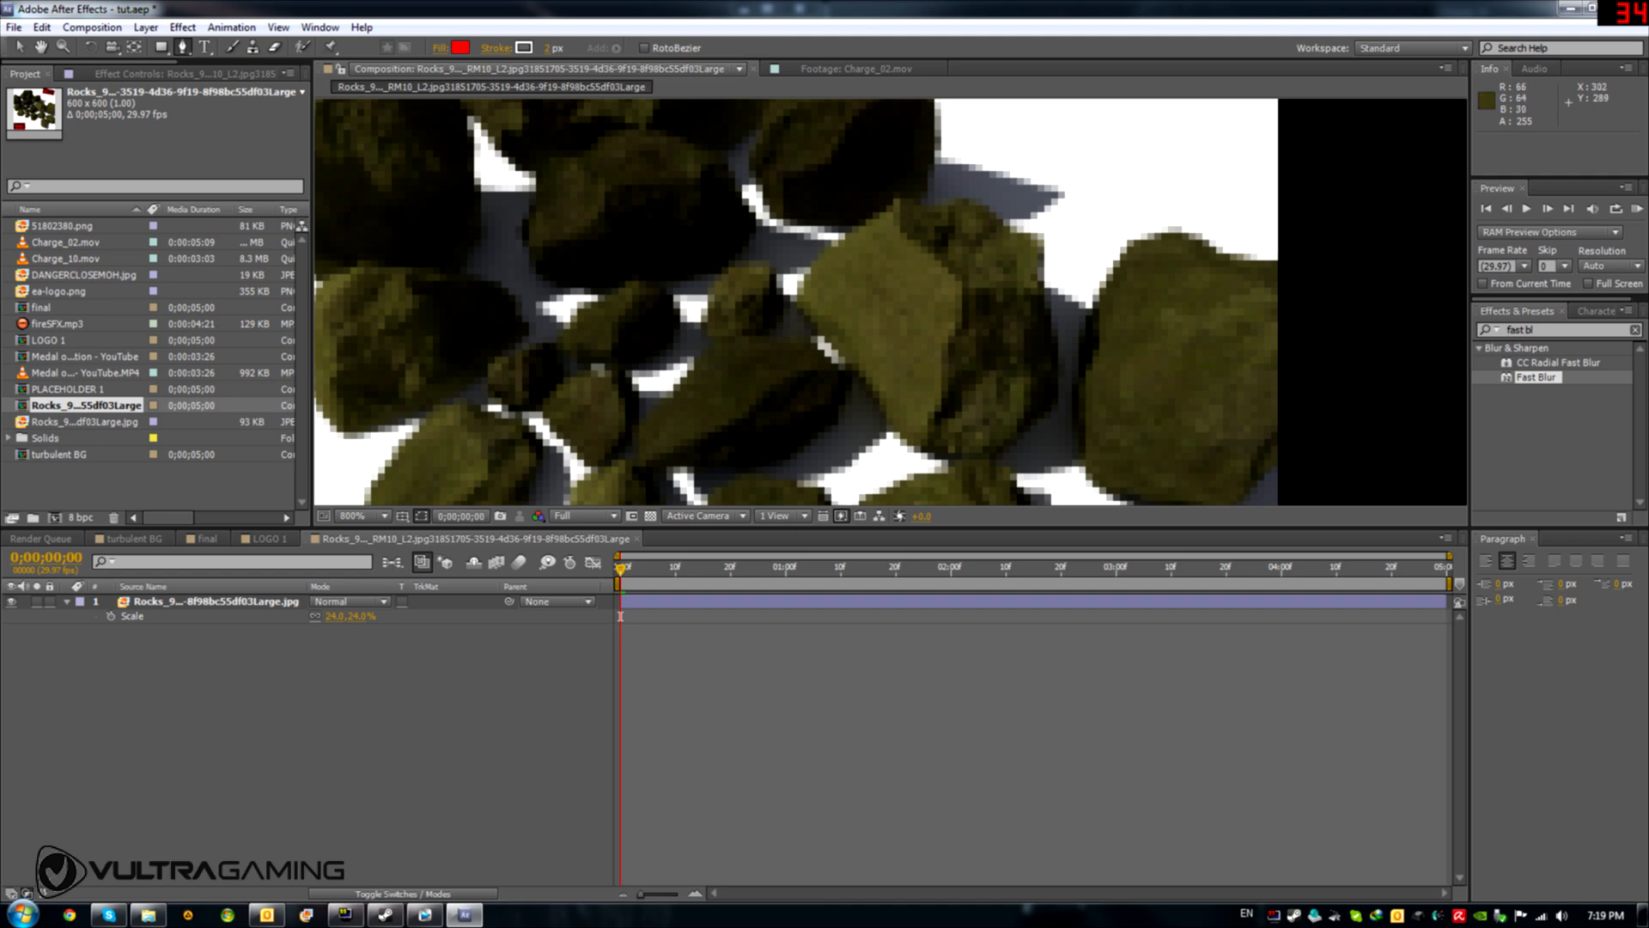
pyautogui.click(807, 317)
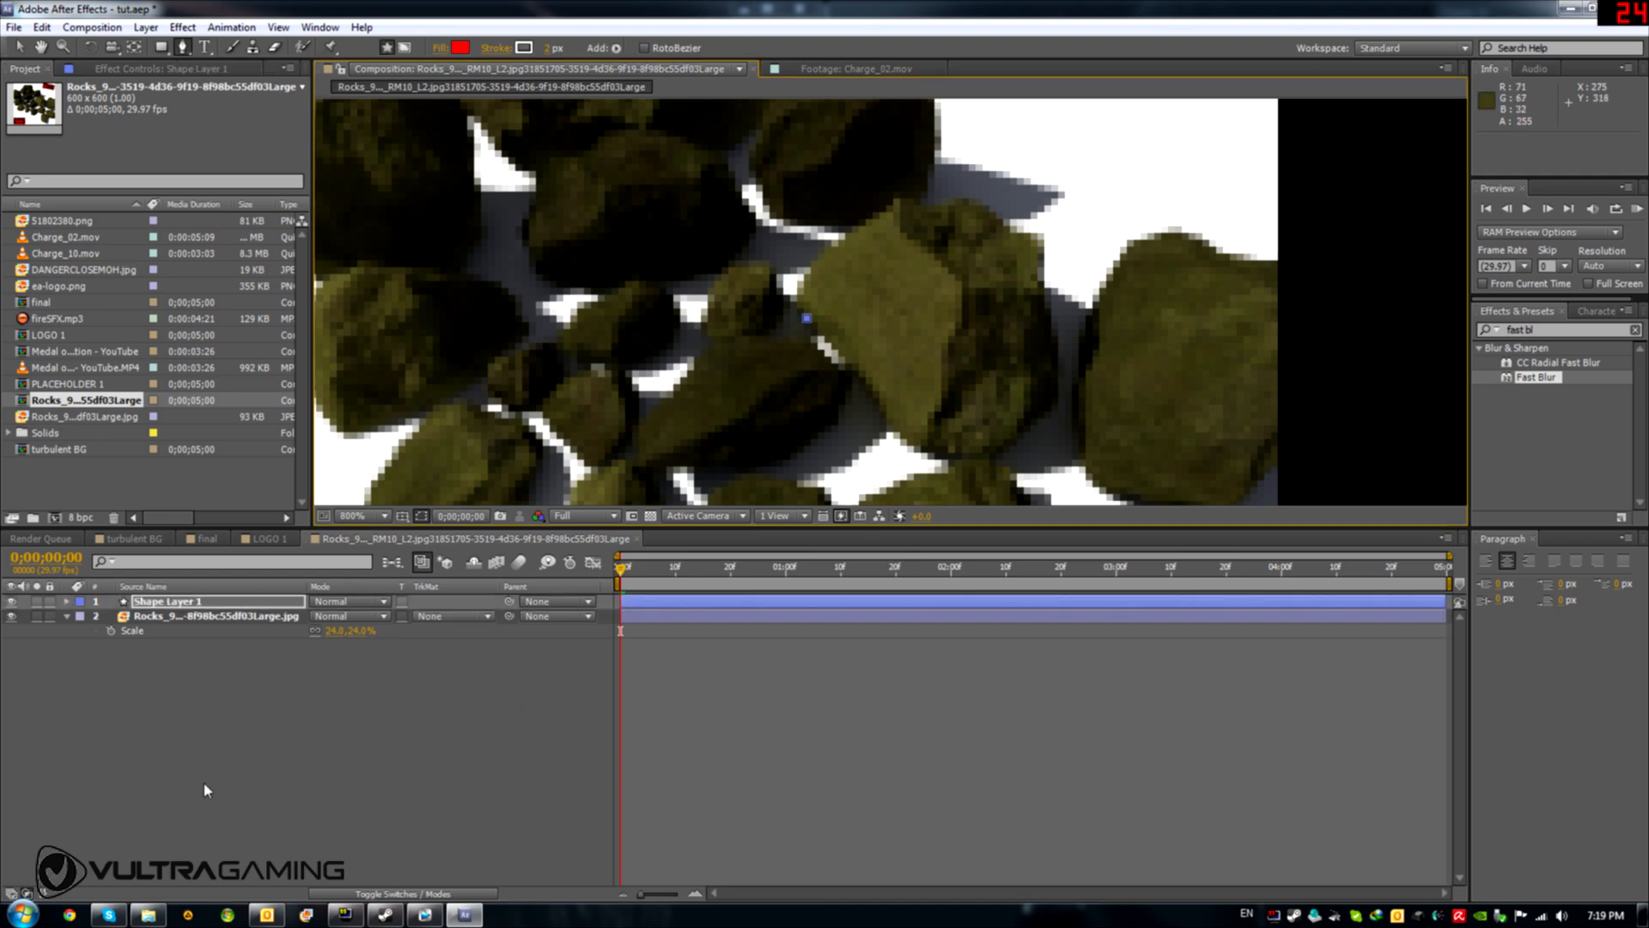
pyautogui.click(181, 602)
pyautogui.press('Delete')
# On the Rocks image layer, draw a closed Pen tool mask around the large light-faced rock right of centre, then return to the Selection tool
pyautogui.click(189, 604)
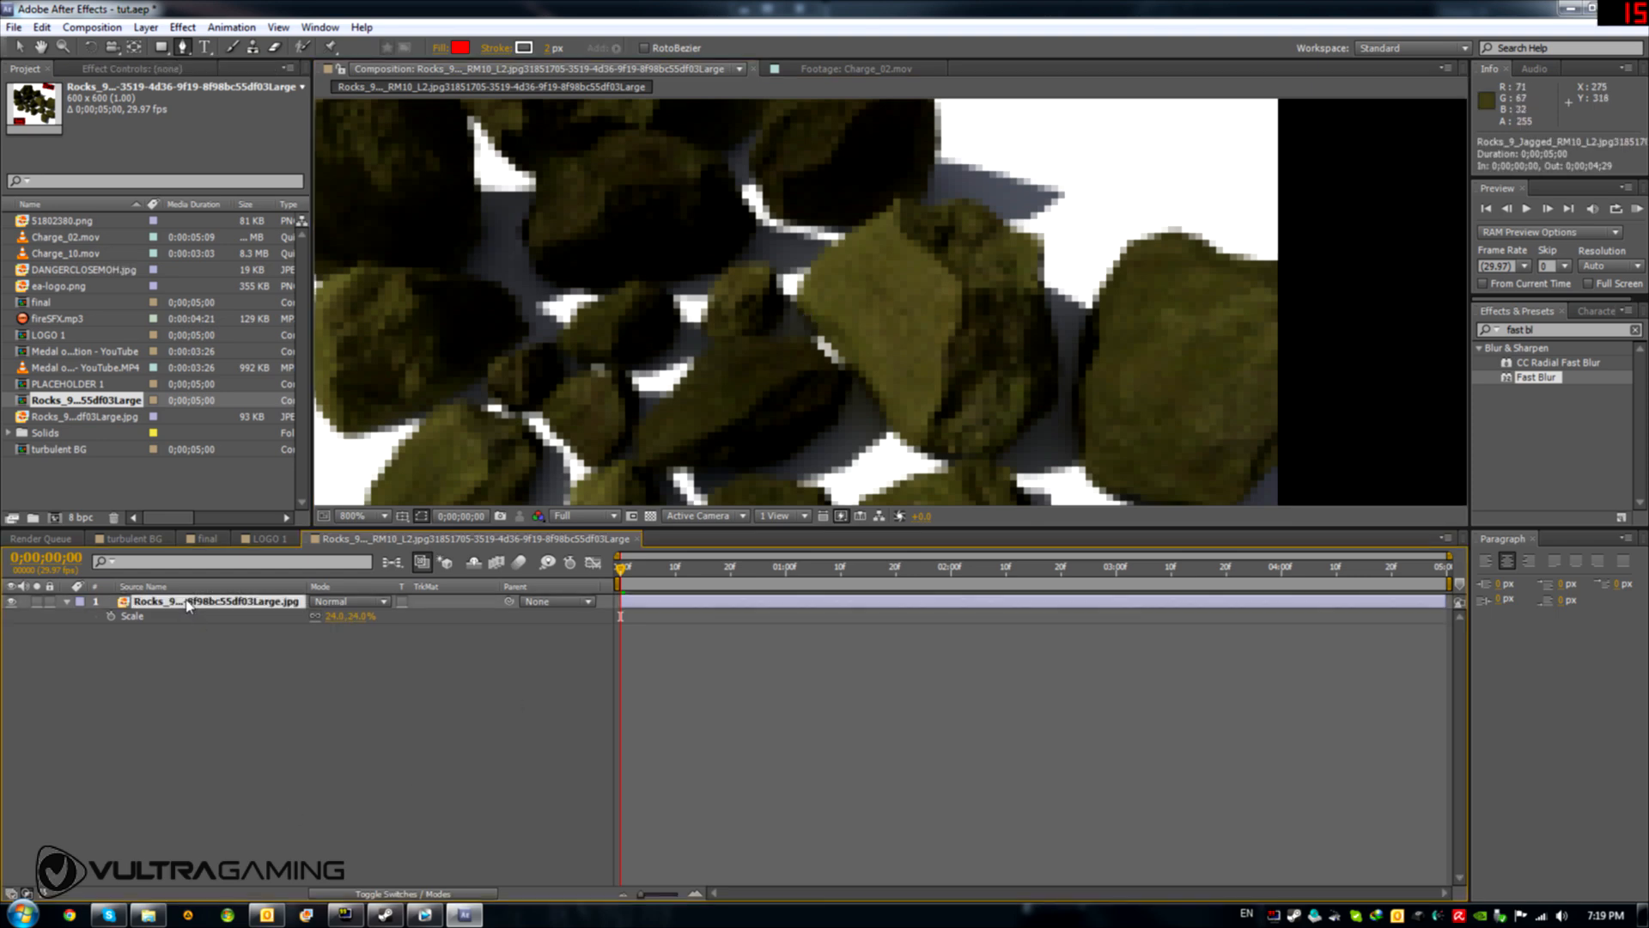
pyautogui.click(816, 333)
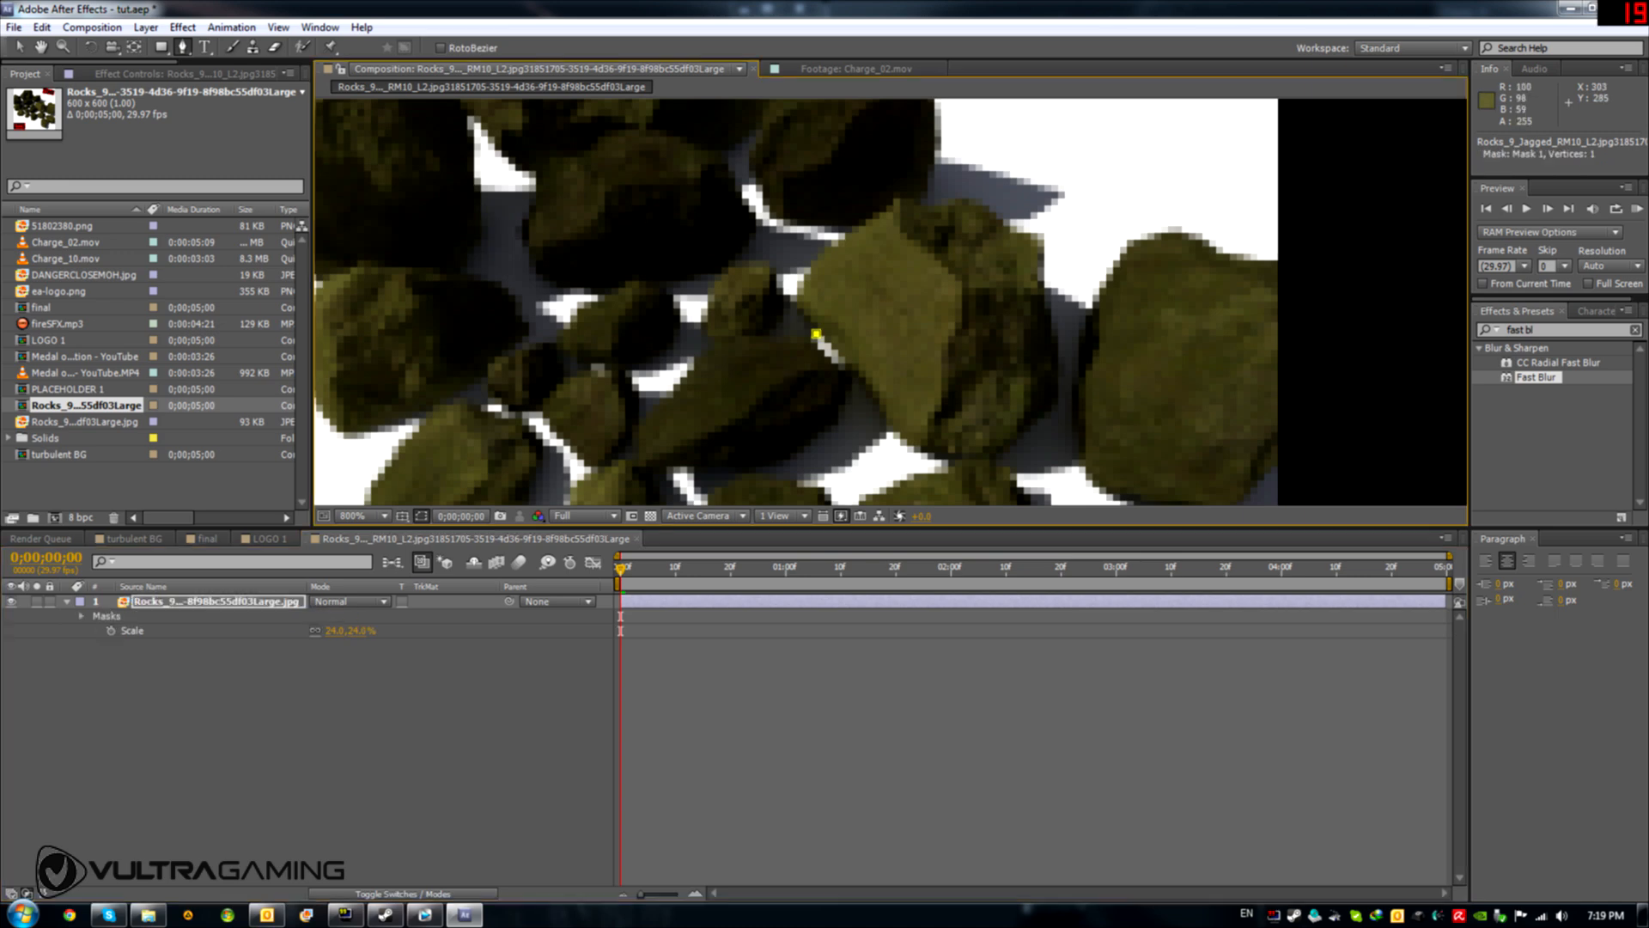
pyautogui.moveTo(814, 266); pyautogui.dragTo(1043, 236)
pyautogui.moveTo(1042, 237); pyautogui.dragTo(1042, 279)
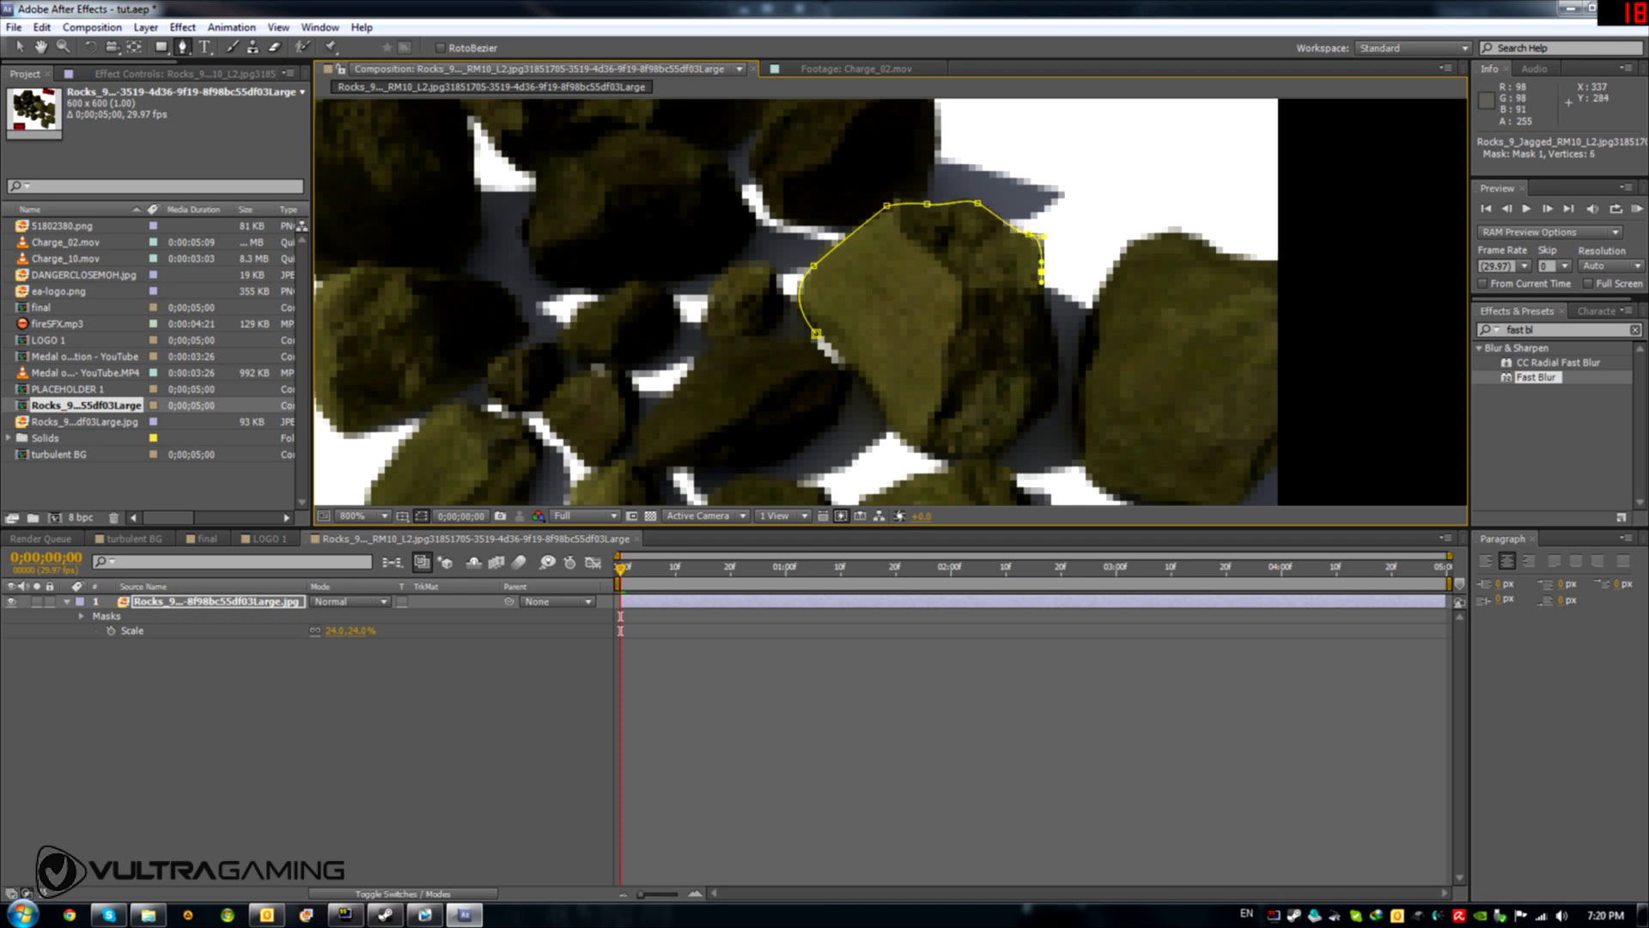
pyautogui.click(1054, 335)
pyautogui.click(1057, 384)
pyautogui.moveTo(1041, 417); pyautogui.dragTo(1025, 434)
pyautogui.click(997, 452)
pyautogui.moveTo(930, 453); pyautogui.dragTo(851, 367)
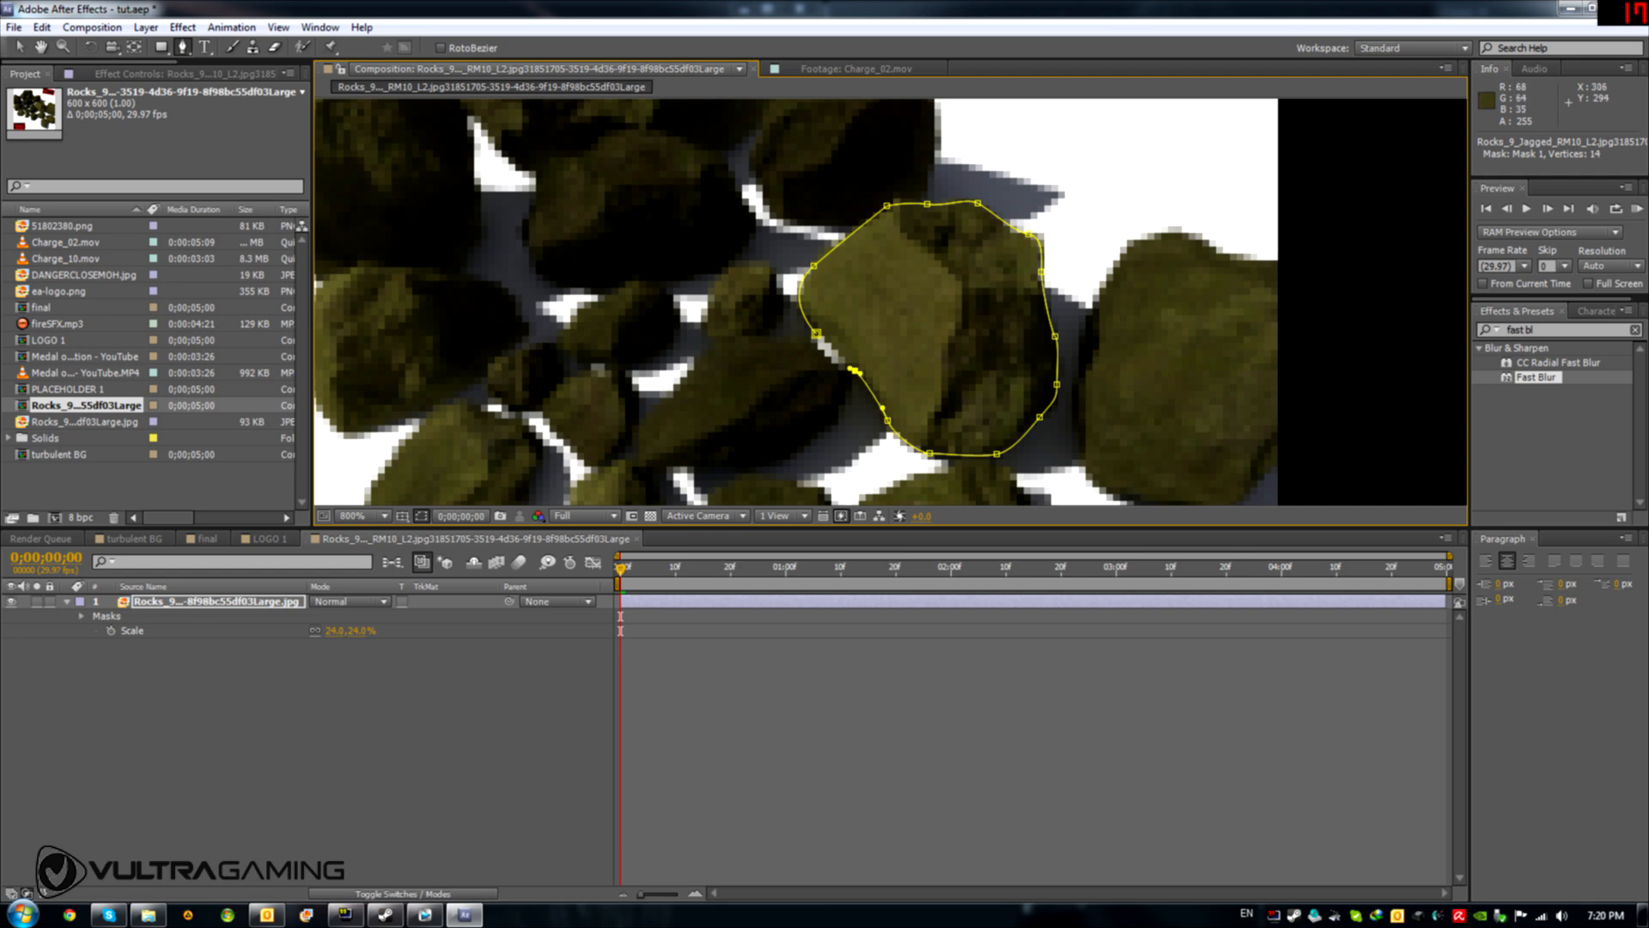
pyautogui.click(816, 333)
pyautogui.scroll(-4, 820, 348)
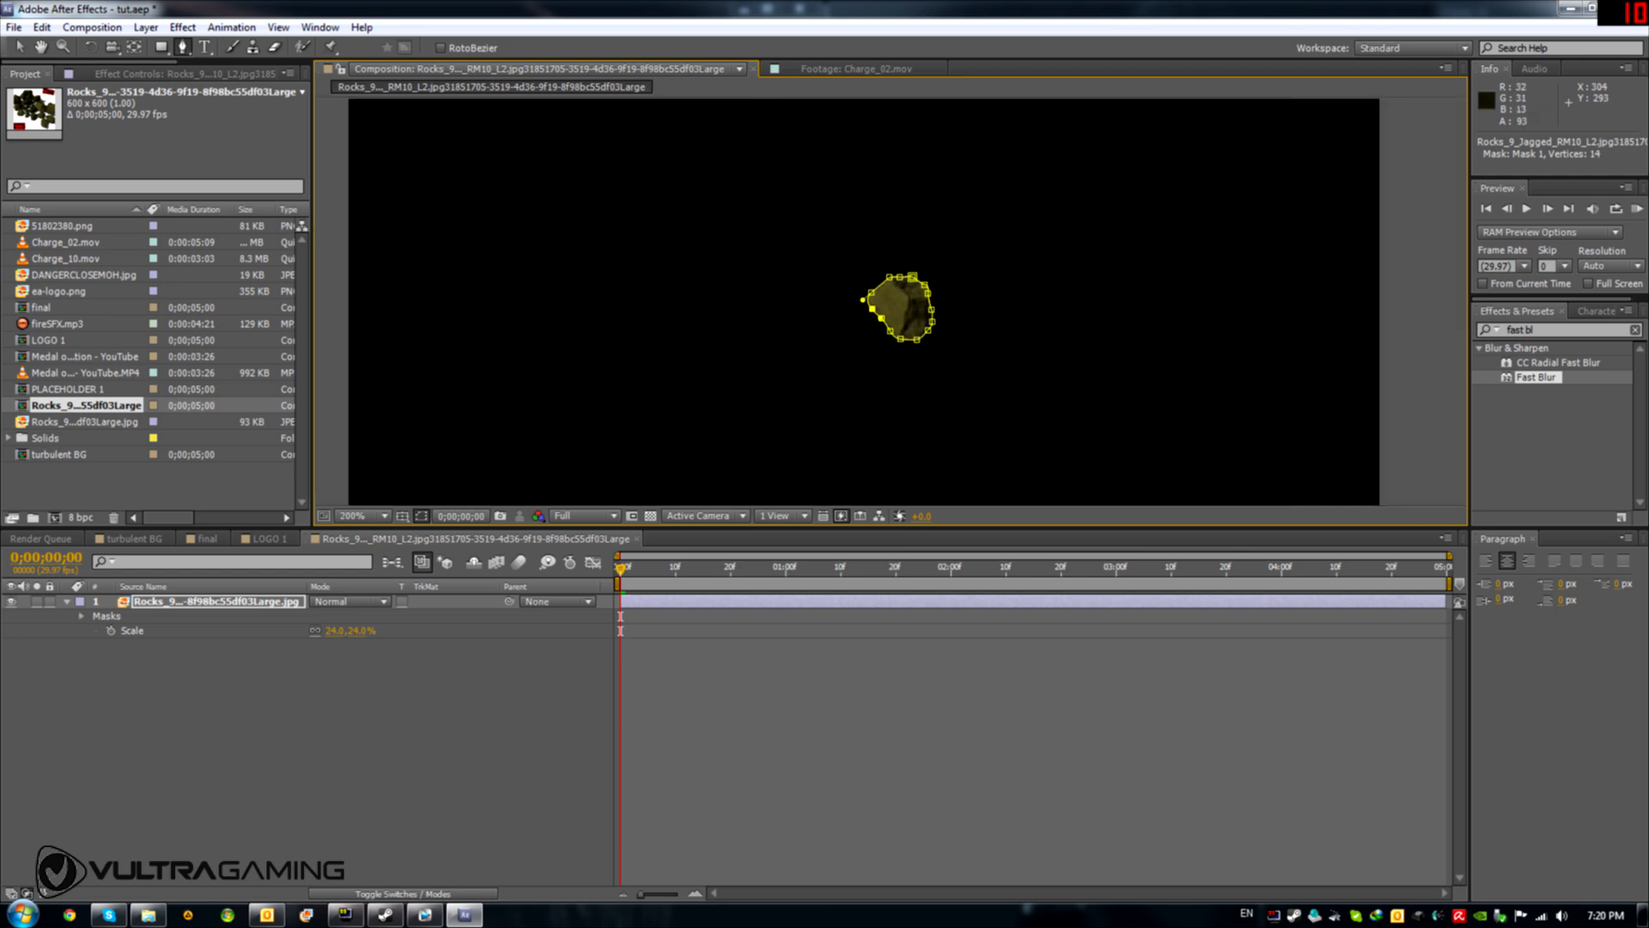
pyautogui.press('v')
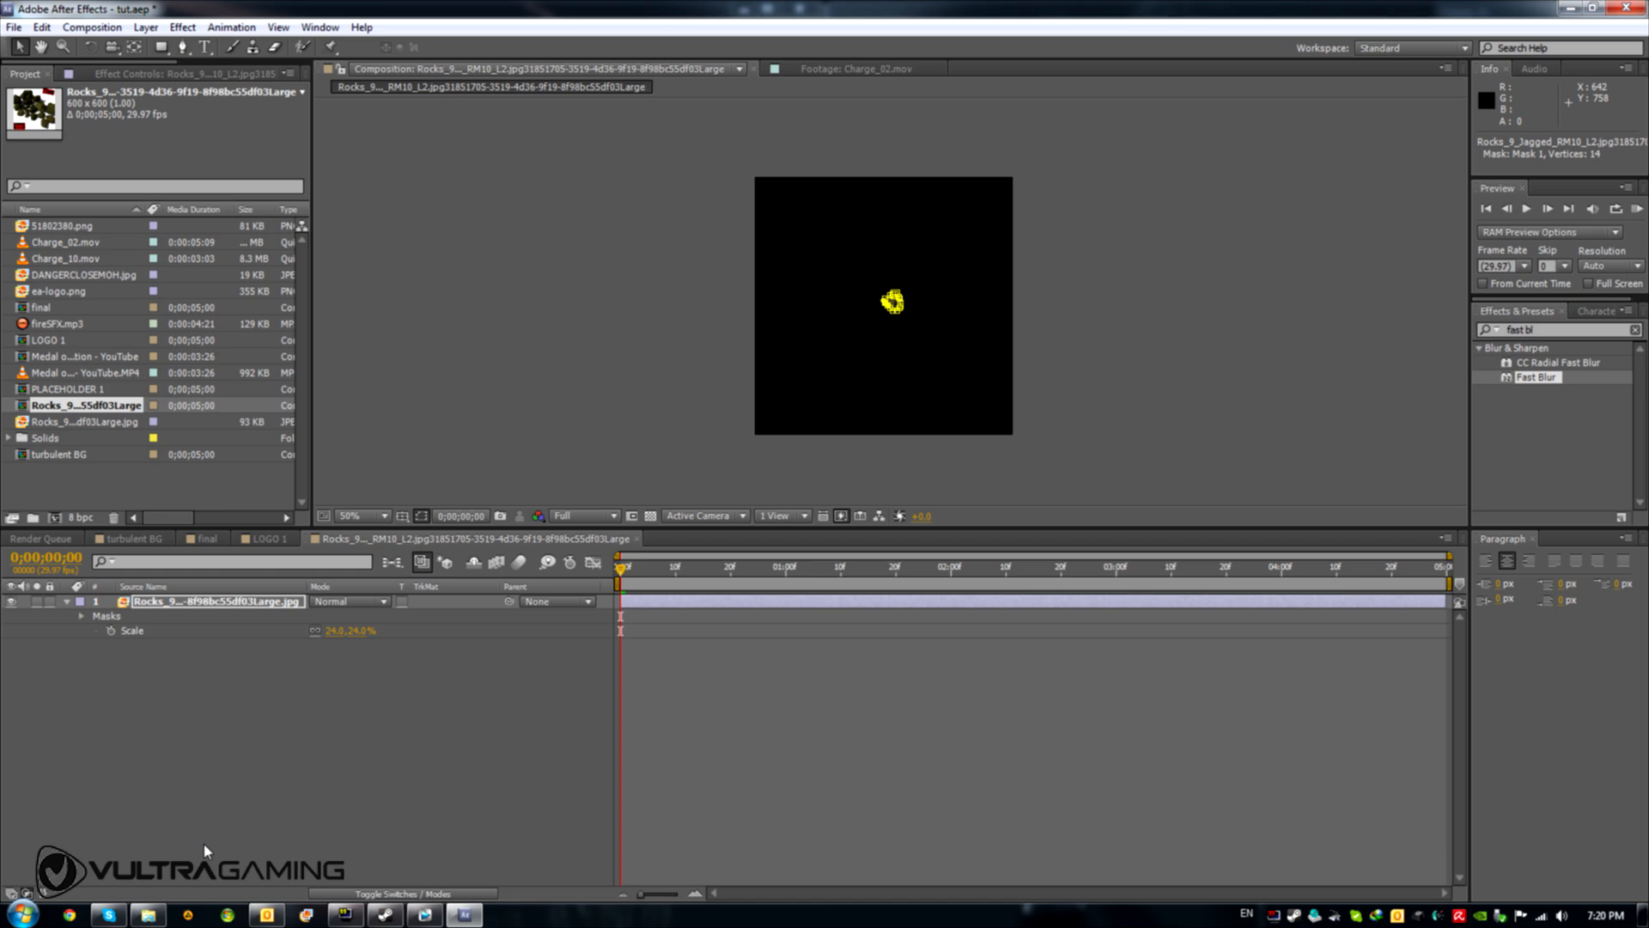
# Create an adjustment layer above the Rocks image and apply the Levels effect to it
pyautogui.rightClick(217, 813)
pyautogui.moveTo(360, 644)
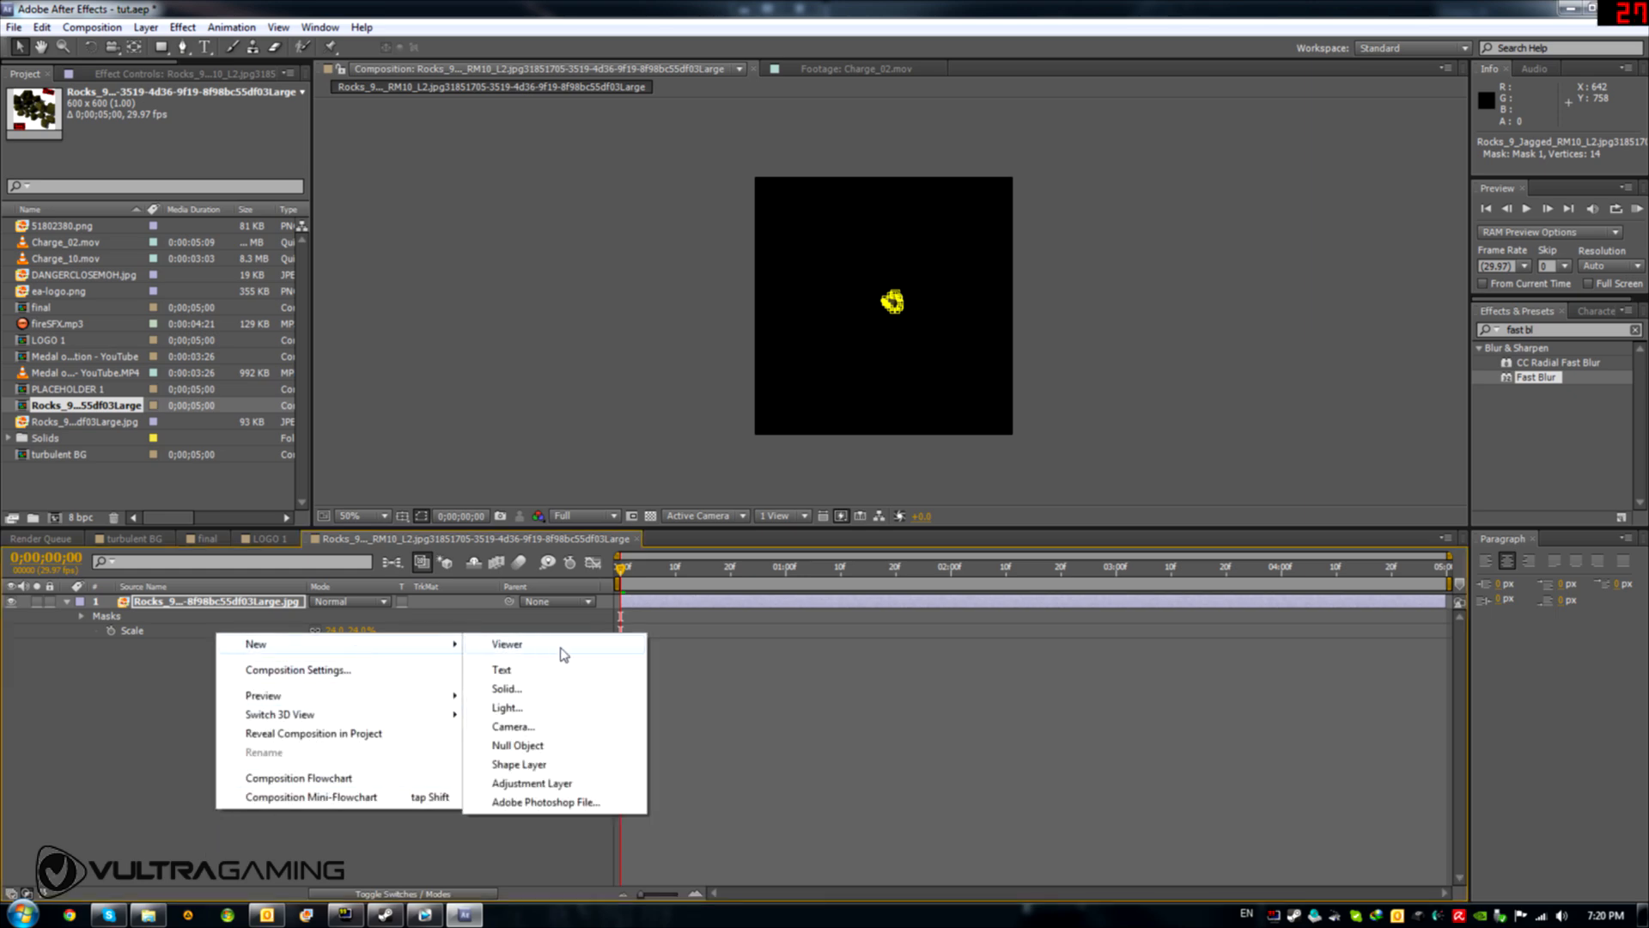
pyautogui.click(560, 787)
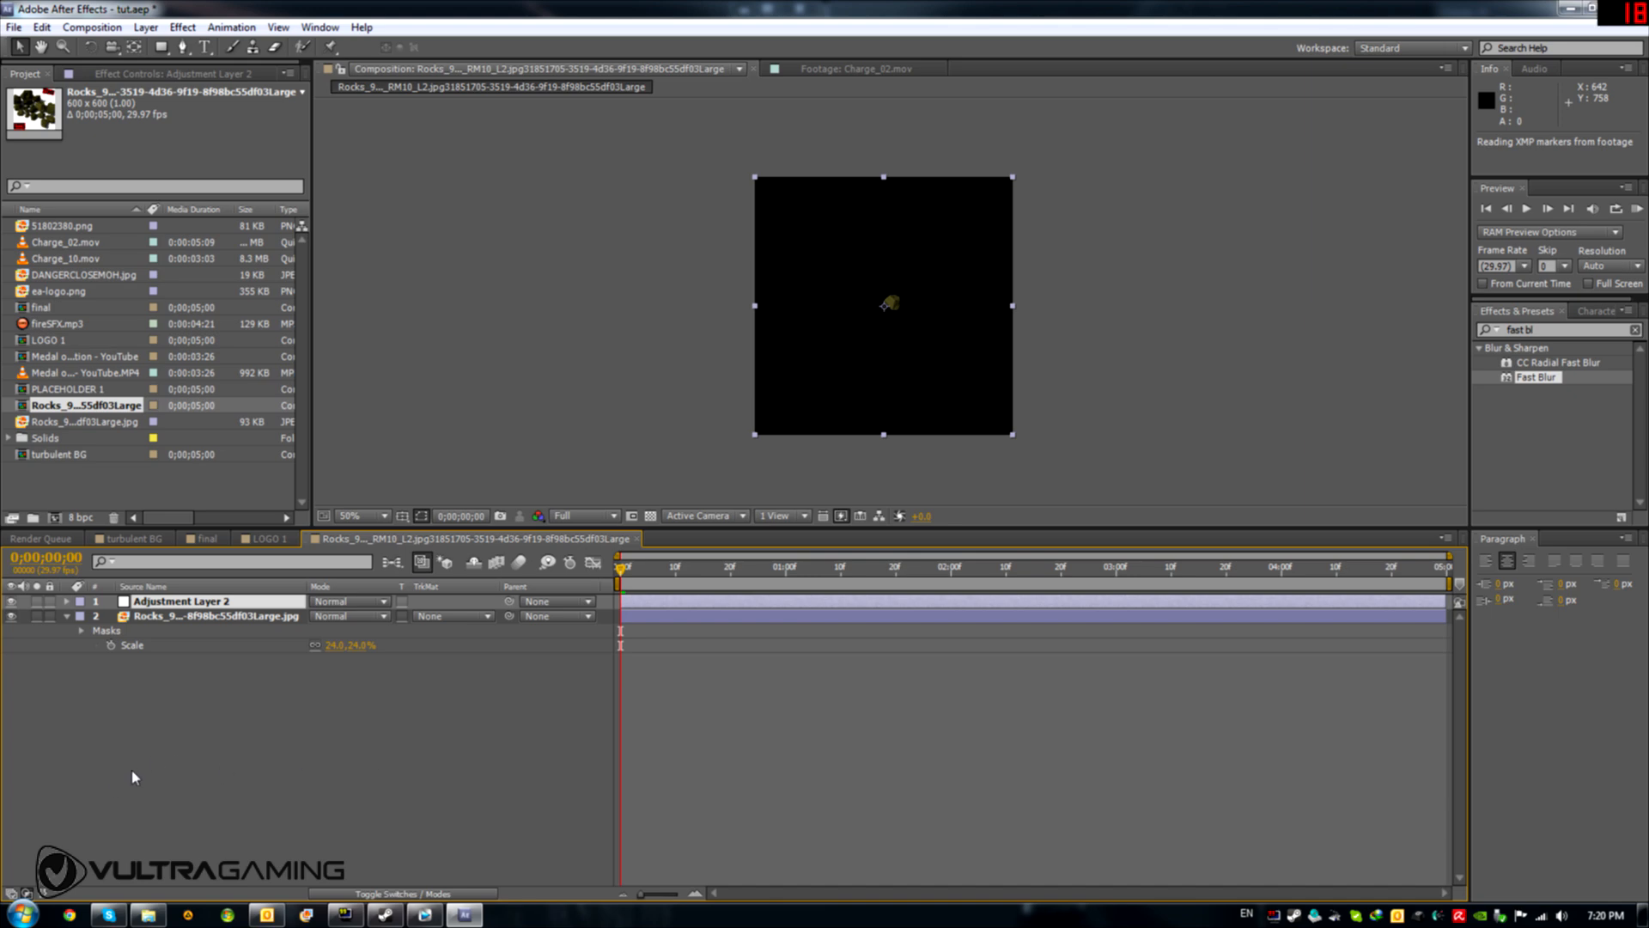
pyautogui.click(1556, 332)
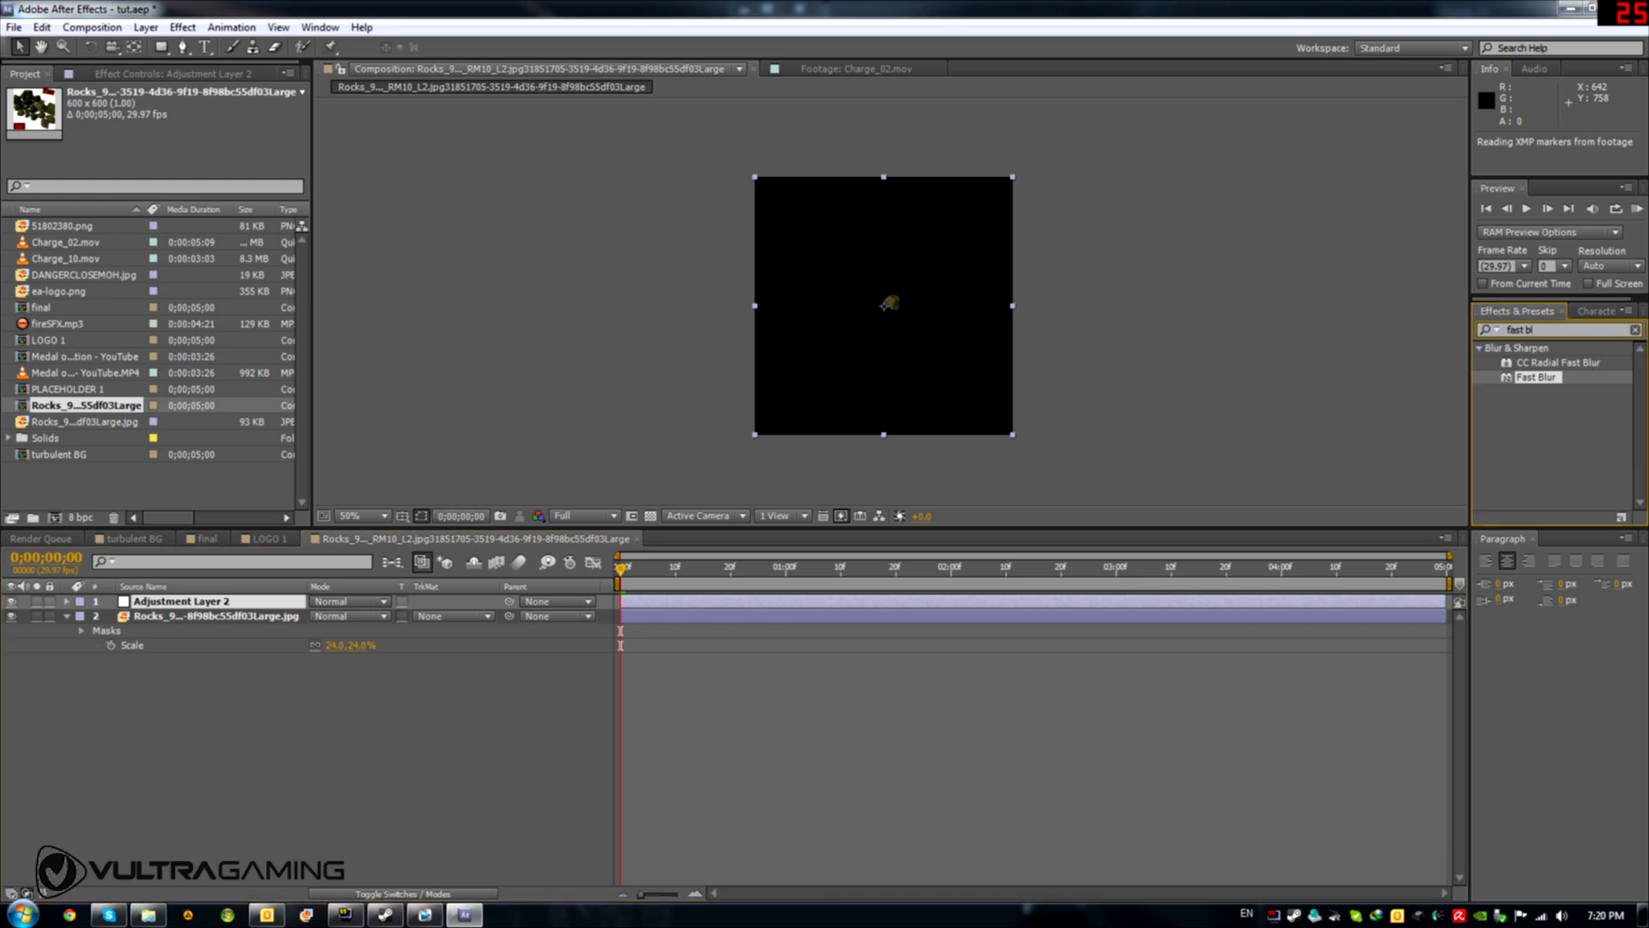
pyautogui.write('leve')
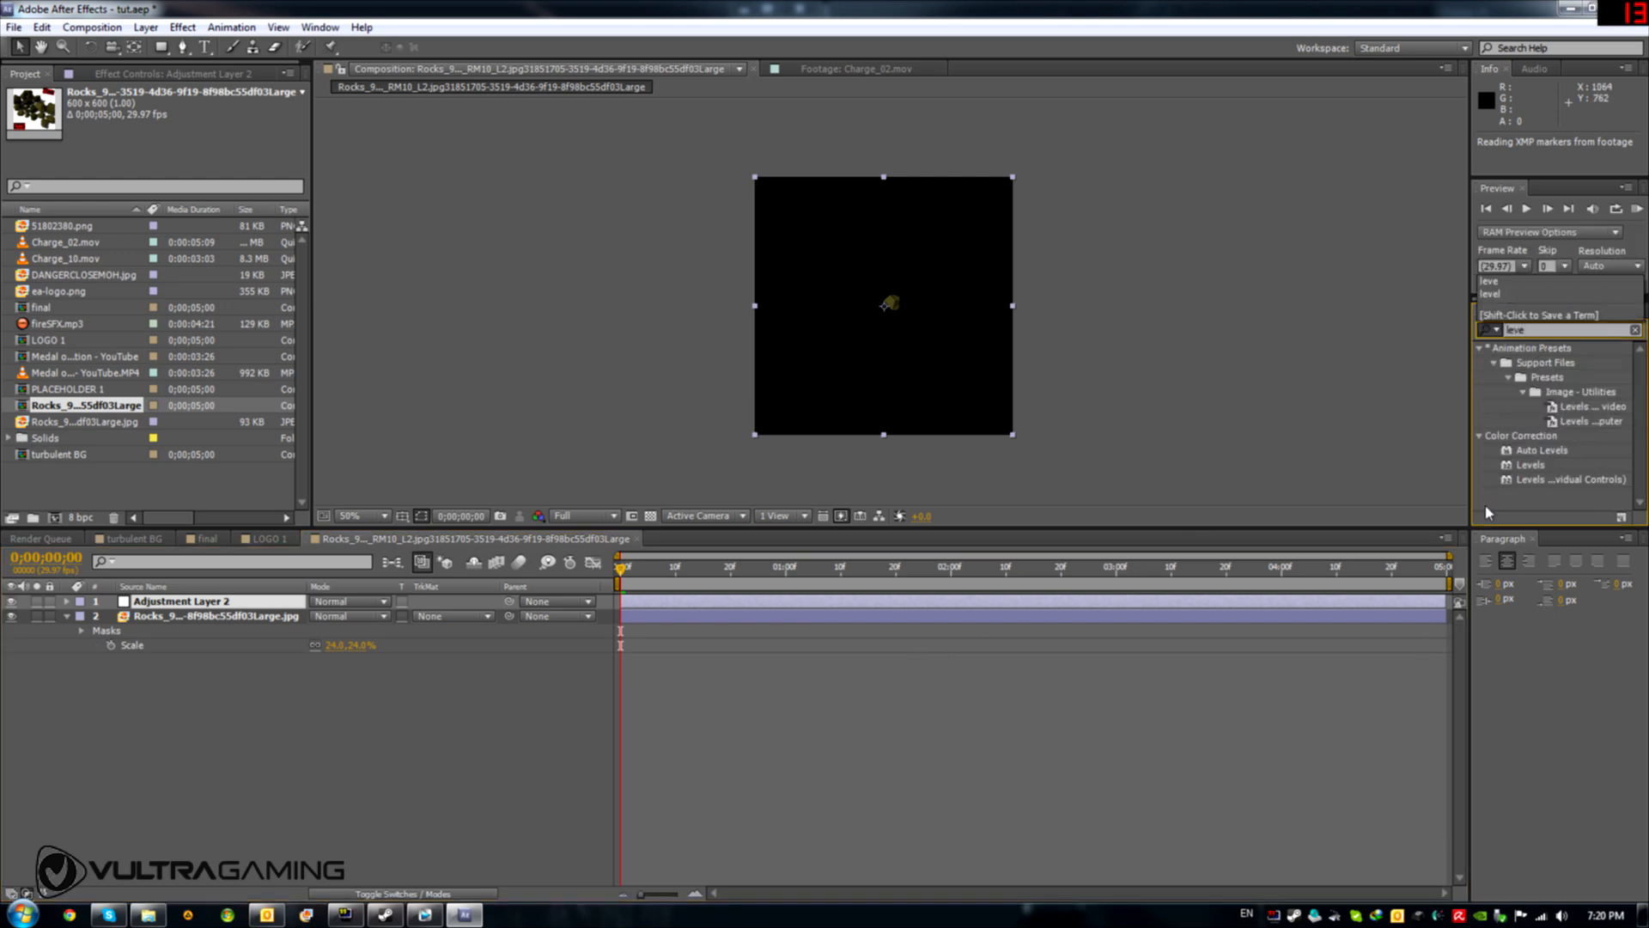
pyautogui.moveTo(1528, 465); pyautogui.dragTo(235, 603)
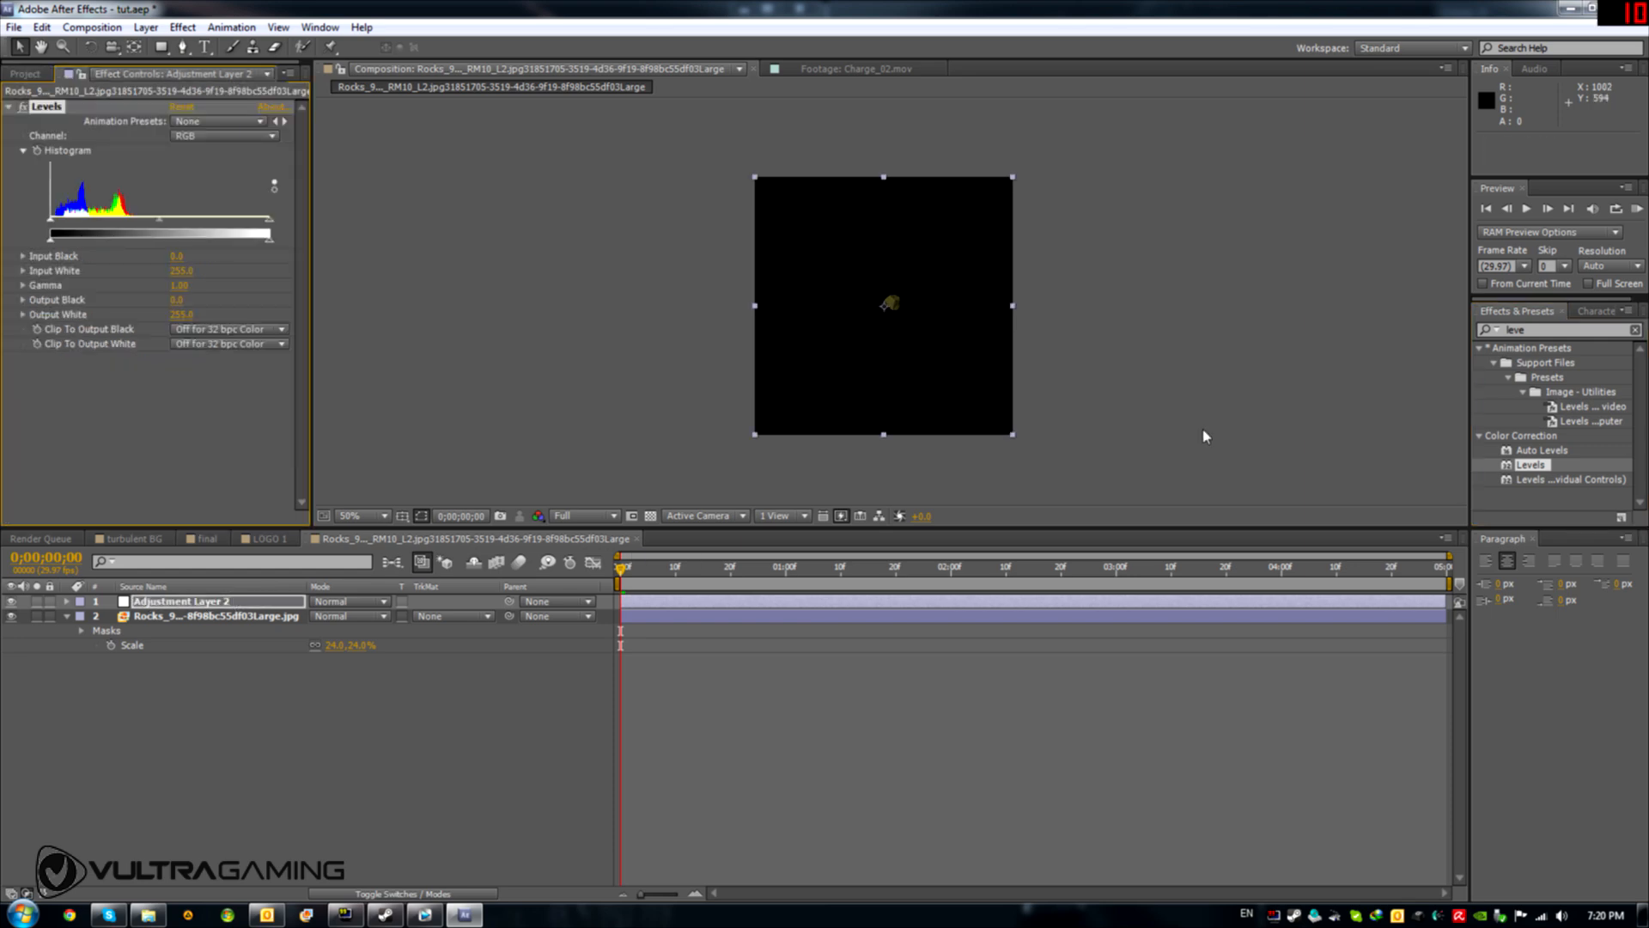
# Add Hue/Saturation to the adjustment layer and reorder the effects so Levels comes after Hue/Saturation
pyautogui.moveTo(1531, 330)
pyautogui.mouseDown()
pyautogui.moveTo(1452, 343)
pyautogui.moveTo(1508, 330)
pyautogui.mouseUp()
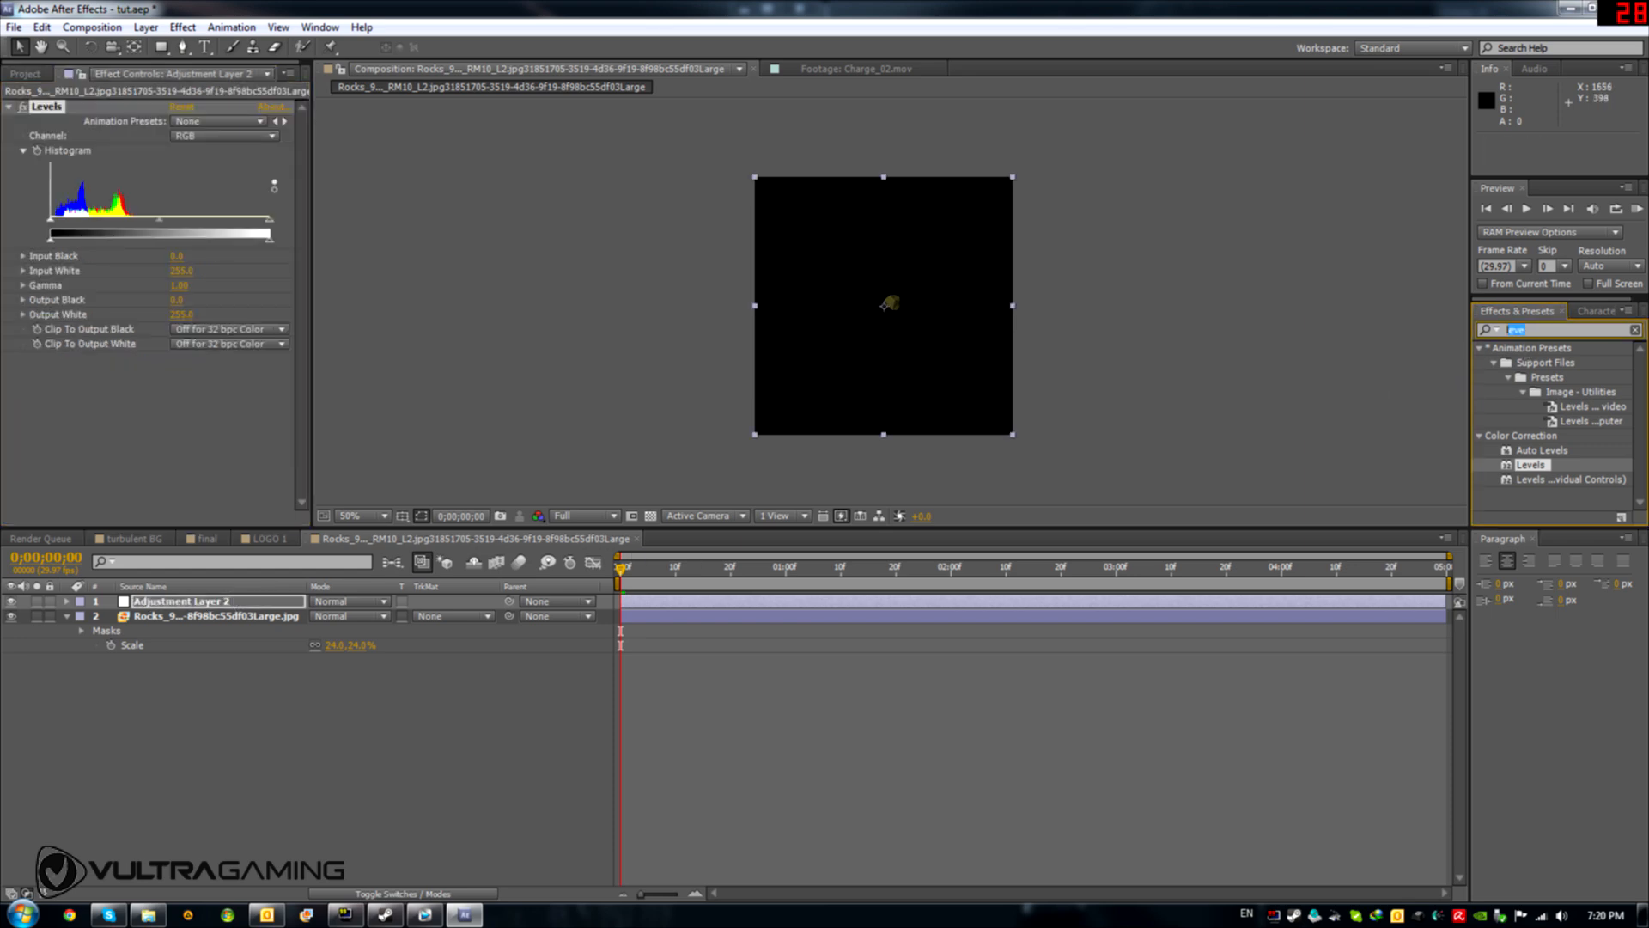
pyautogui.write('hu')
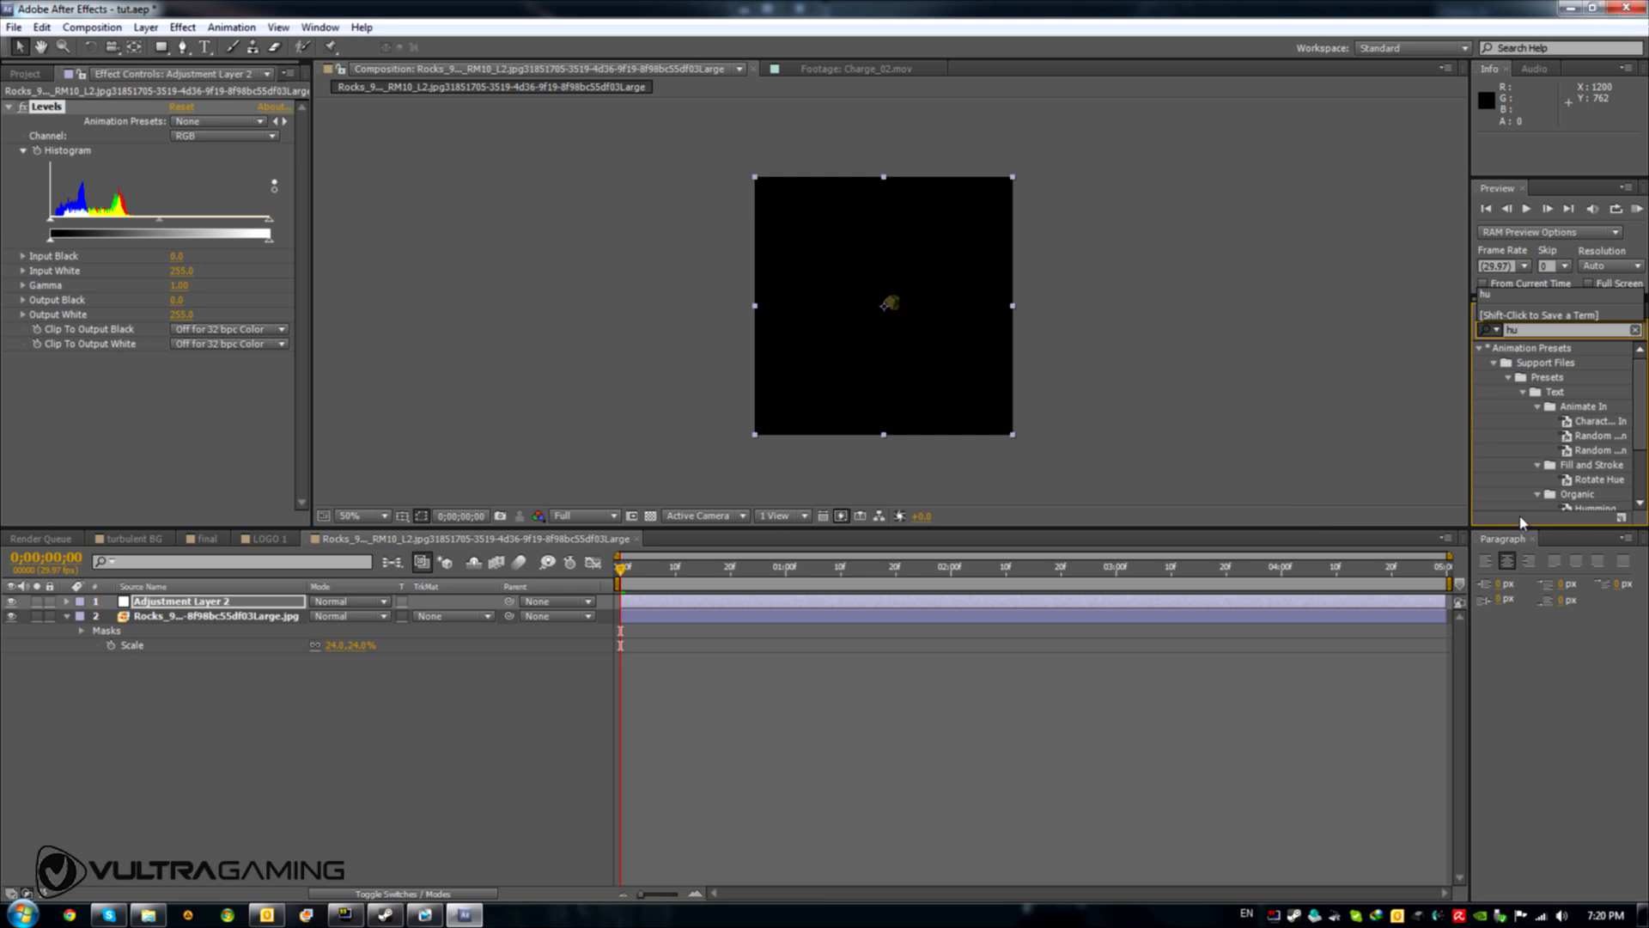
pyautogui.write('e')
pyautogui.moveTo(1547, 450); pyautogui.dragTo(114, 395)
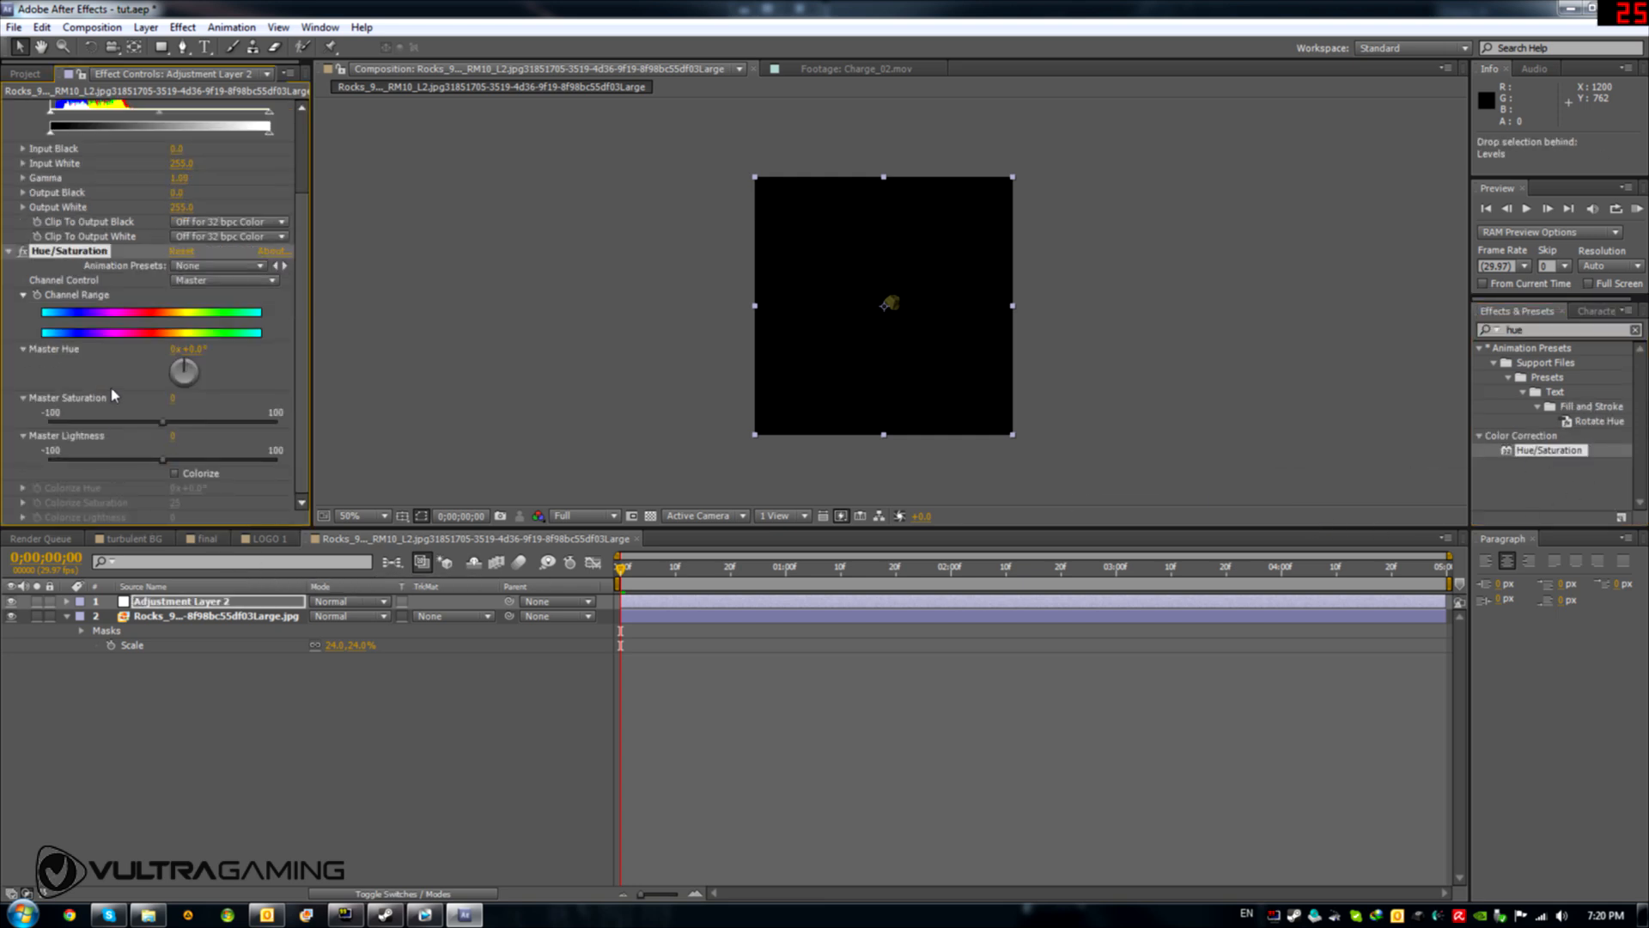
pyautogui.scroll(3, 109, 370)
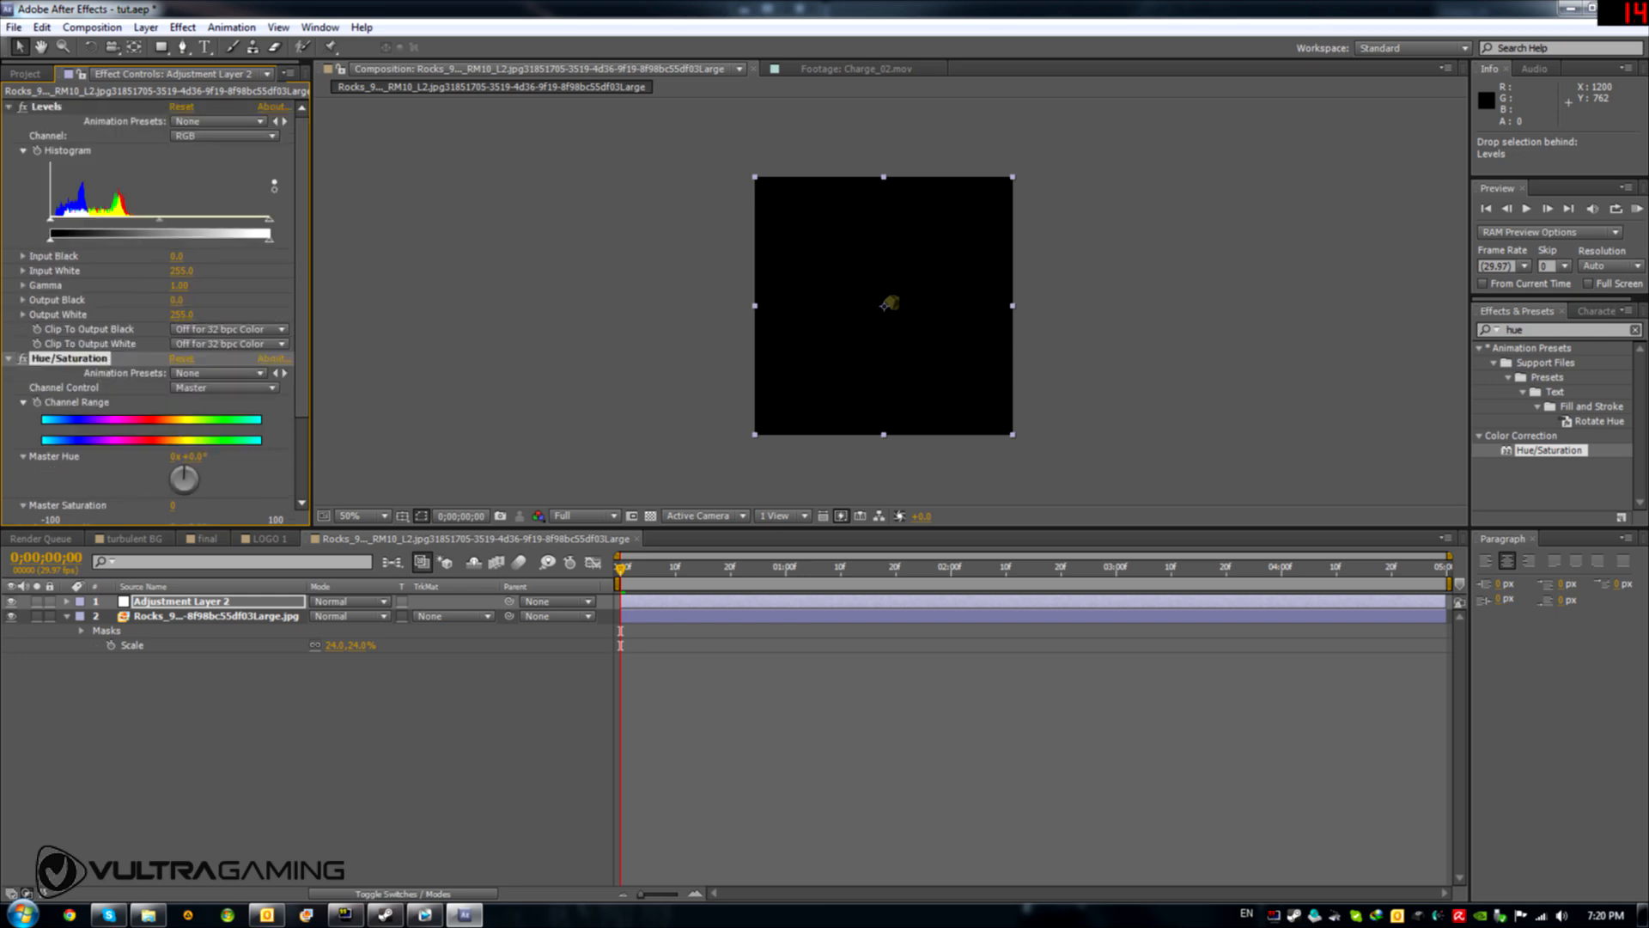
pyautogui.moveTo(47, 112); pyautogui.dragTo(99, 533)
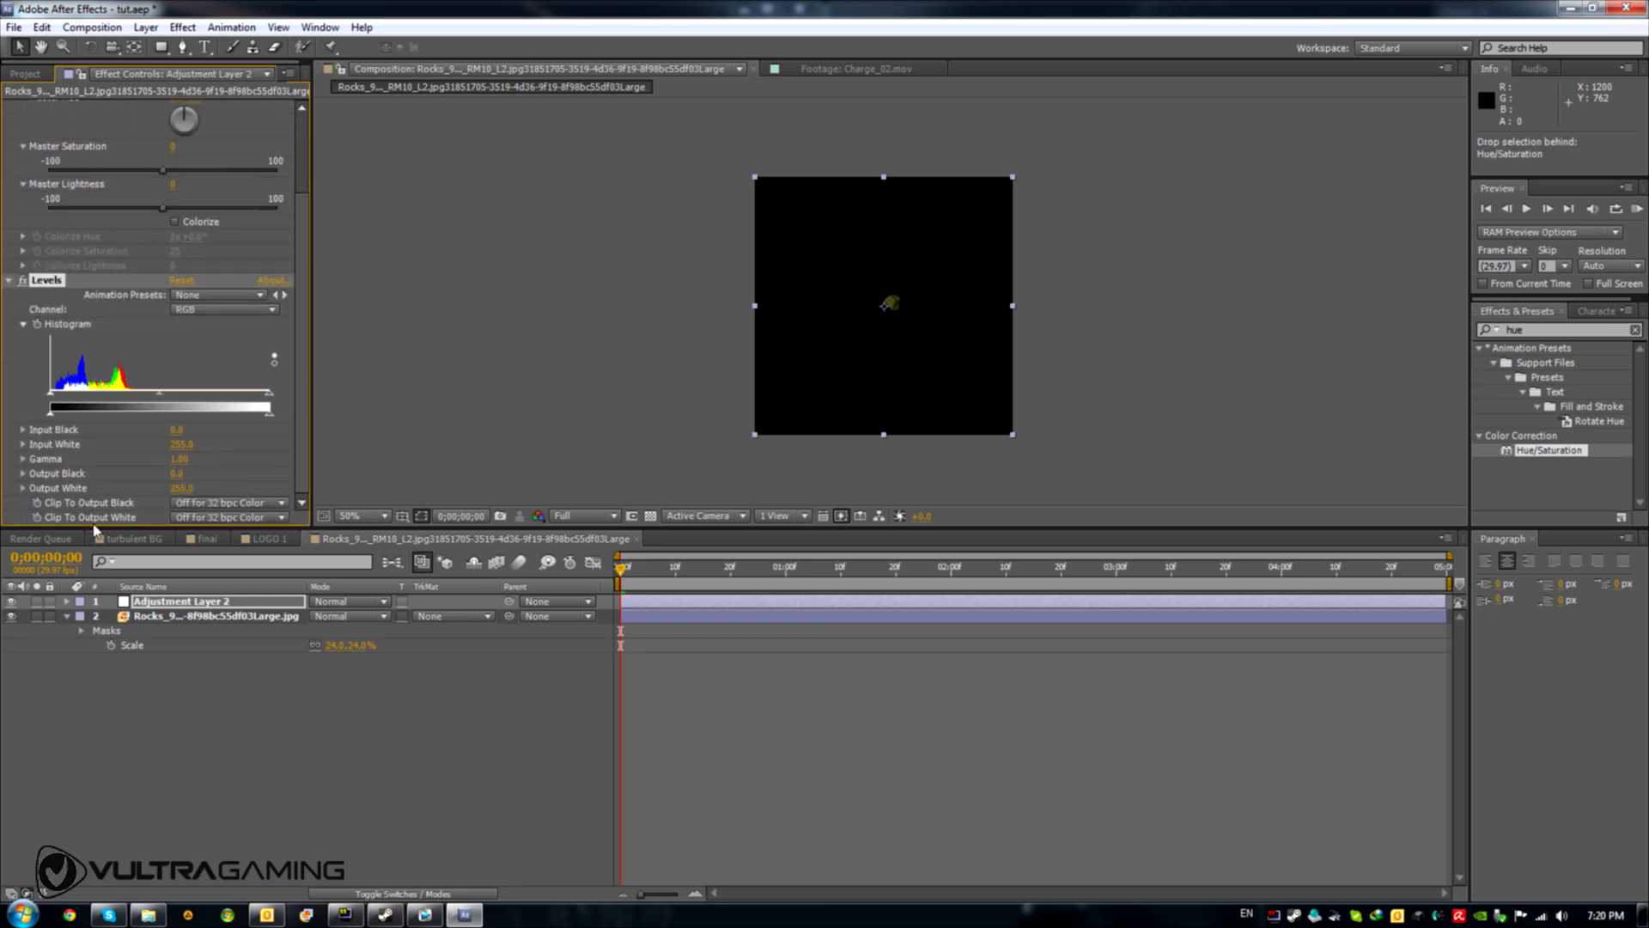
pyautogui.scroll(3, 112, 361)
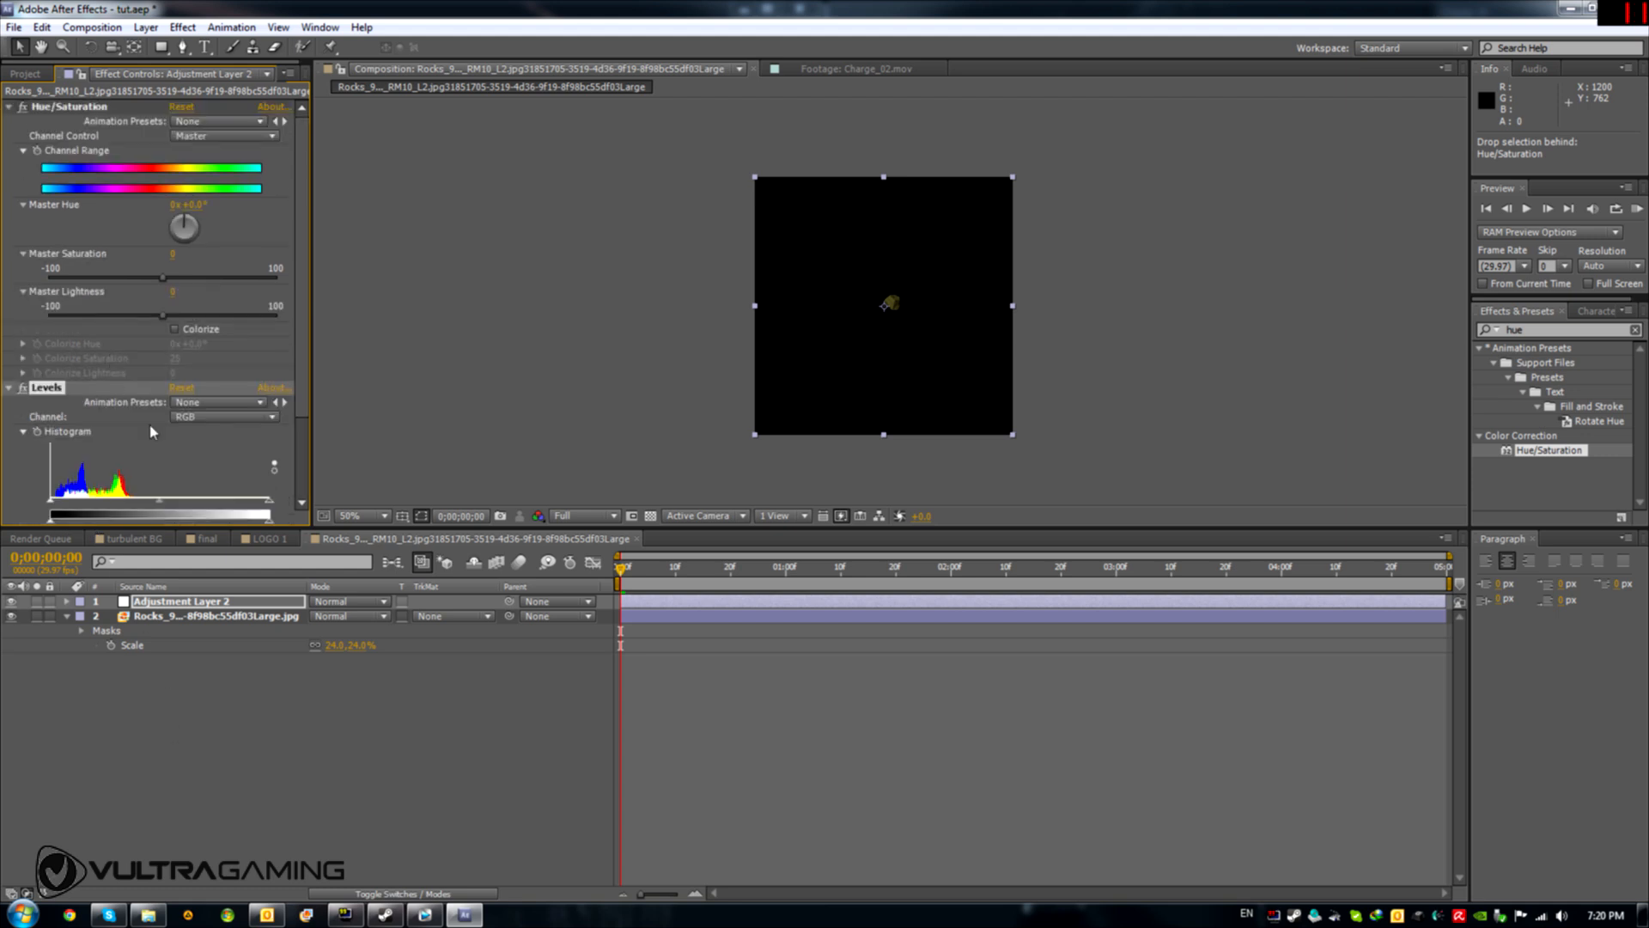
# Enable Colorize in the Hue/Saturation effect and set Colorize Hue to 27°
pyautogui.click(194, 332)
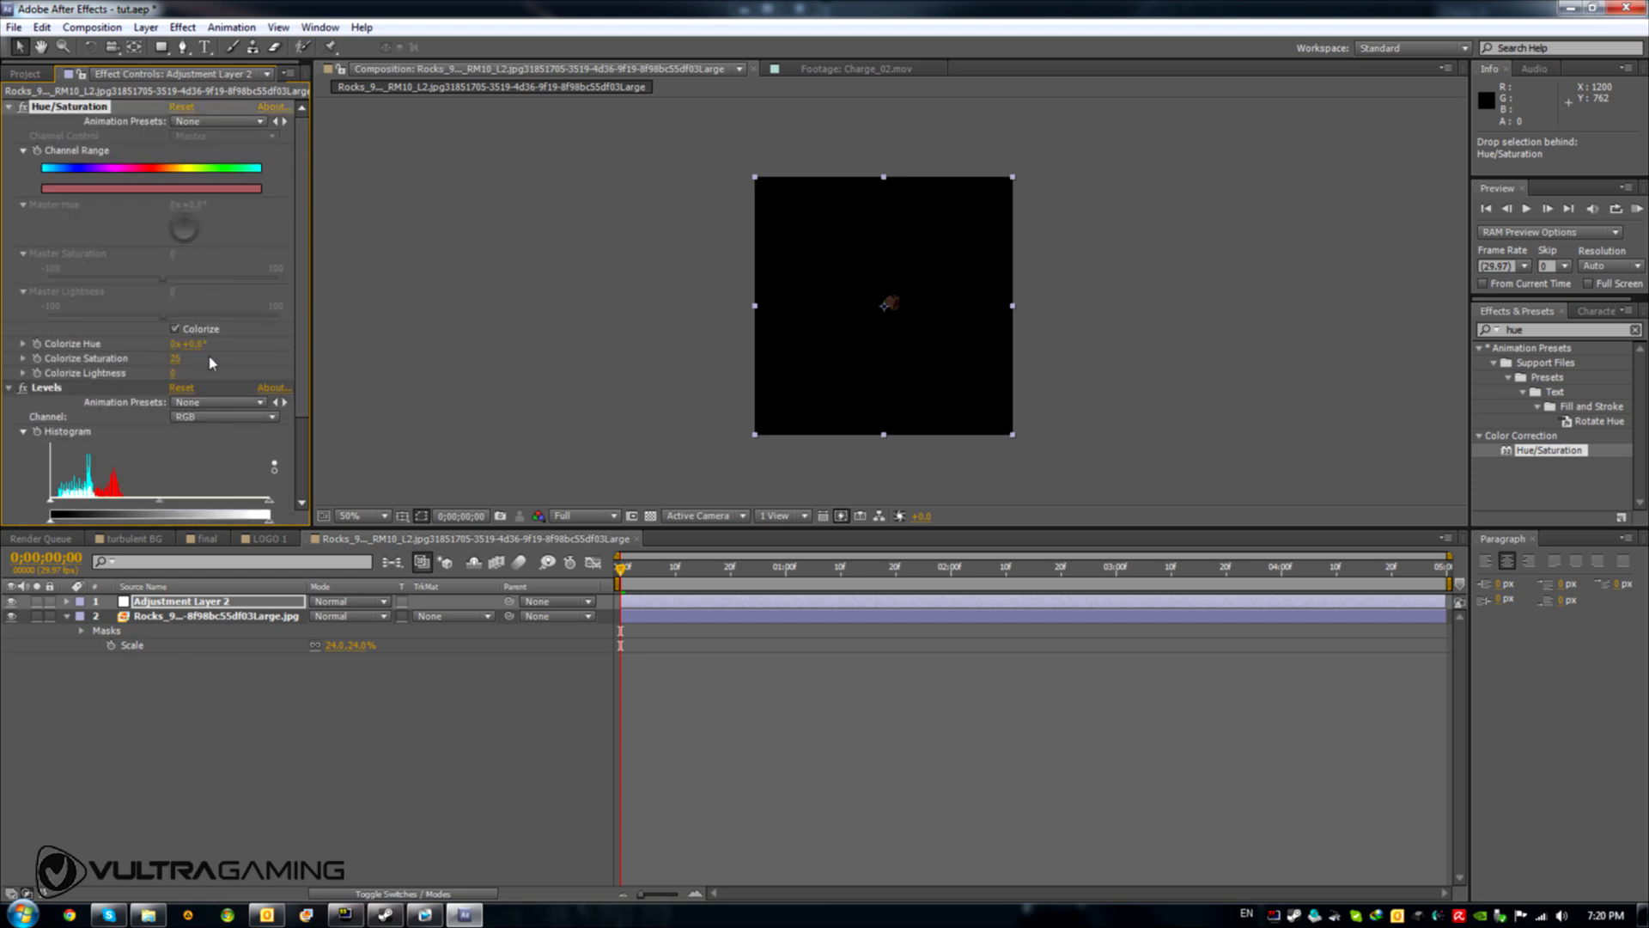
pyautogui.scroll(2, 1039, 375)
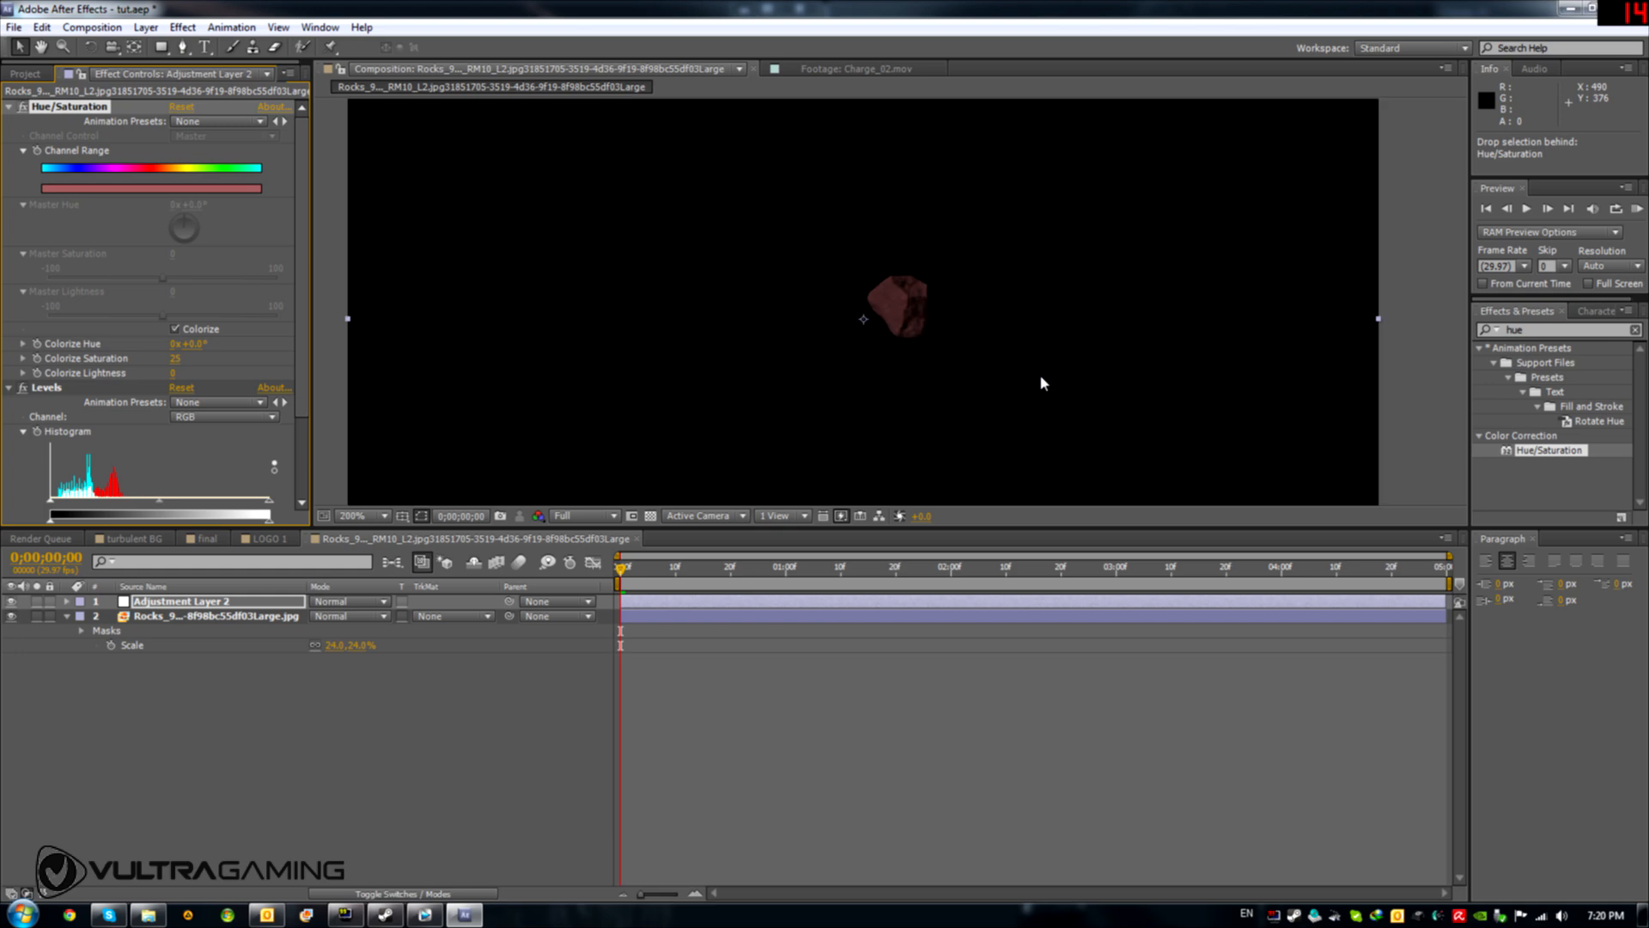
pyautogui.click(192, 343)
pyautogui.write('27')
pyautogui.click(256, 362)
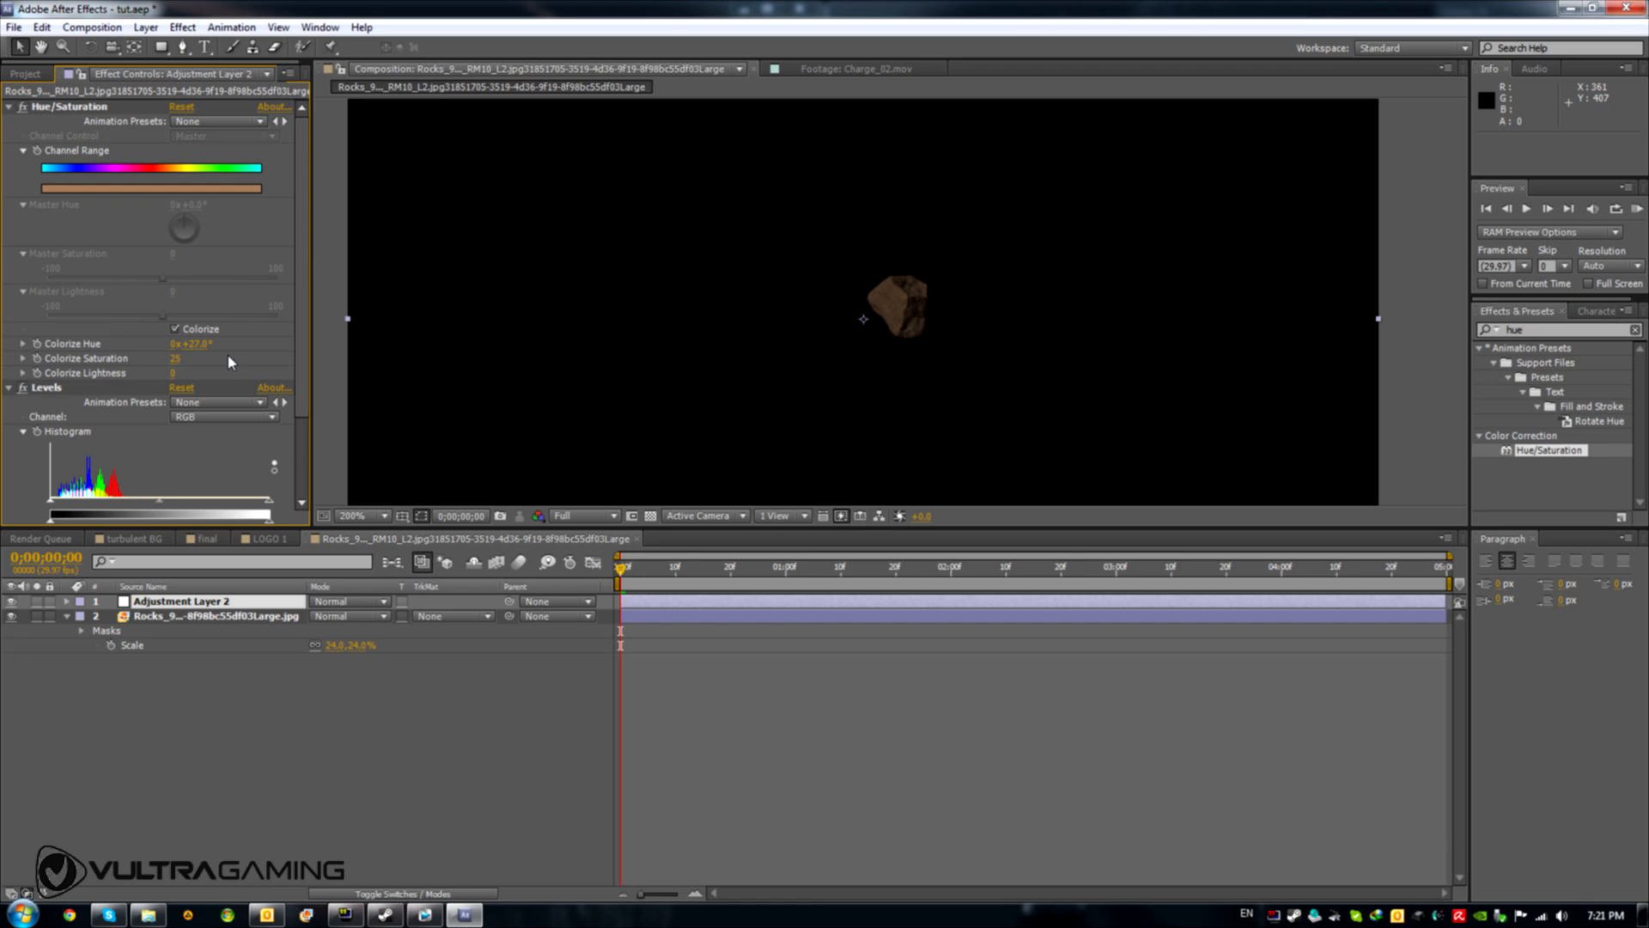
pyautogui.press('Return')
# Set Colorize Saturation to 55 and Colorize Lightness to -1
pyautogui.moveTo(175, 358); pyautogui.dragTo(201, 358)
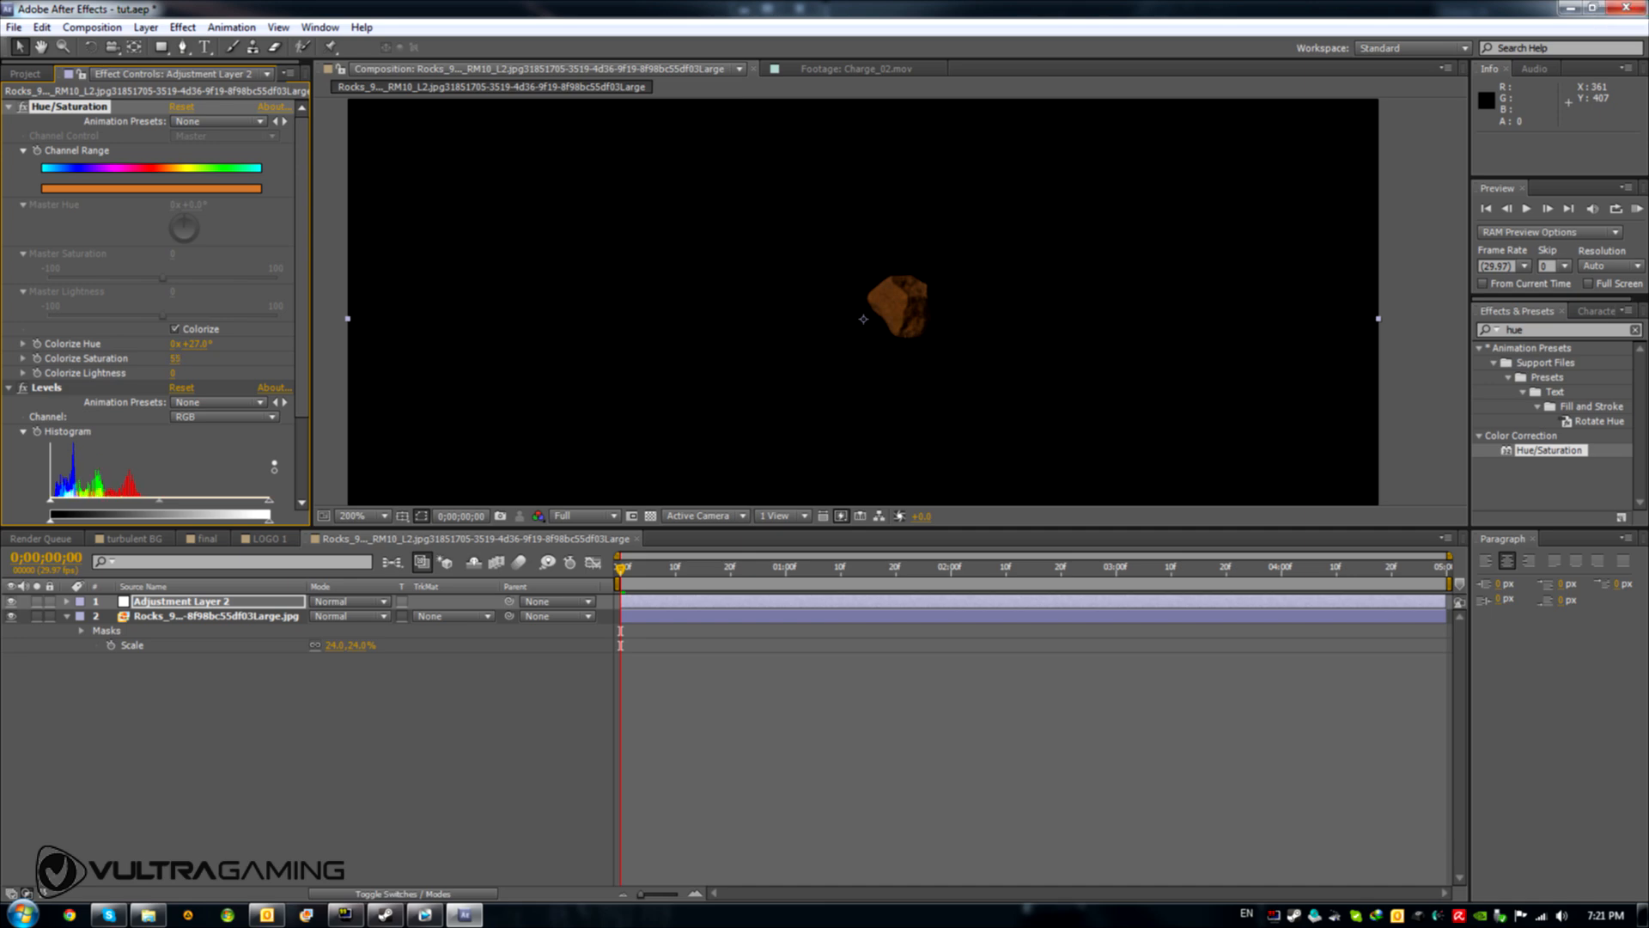
pyautogui.click(175, 373)
pyautogui.write('-1')
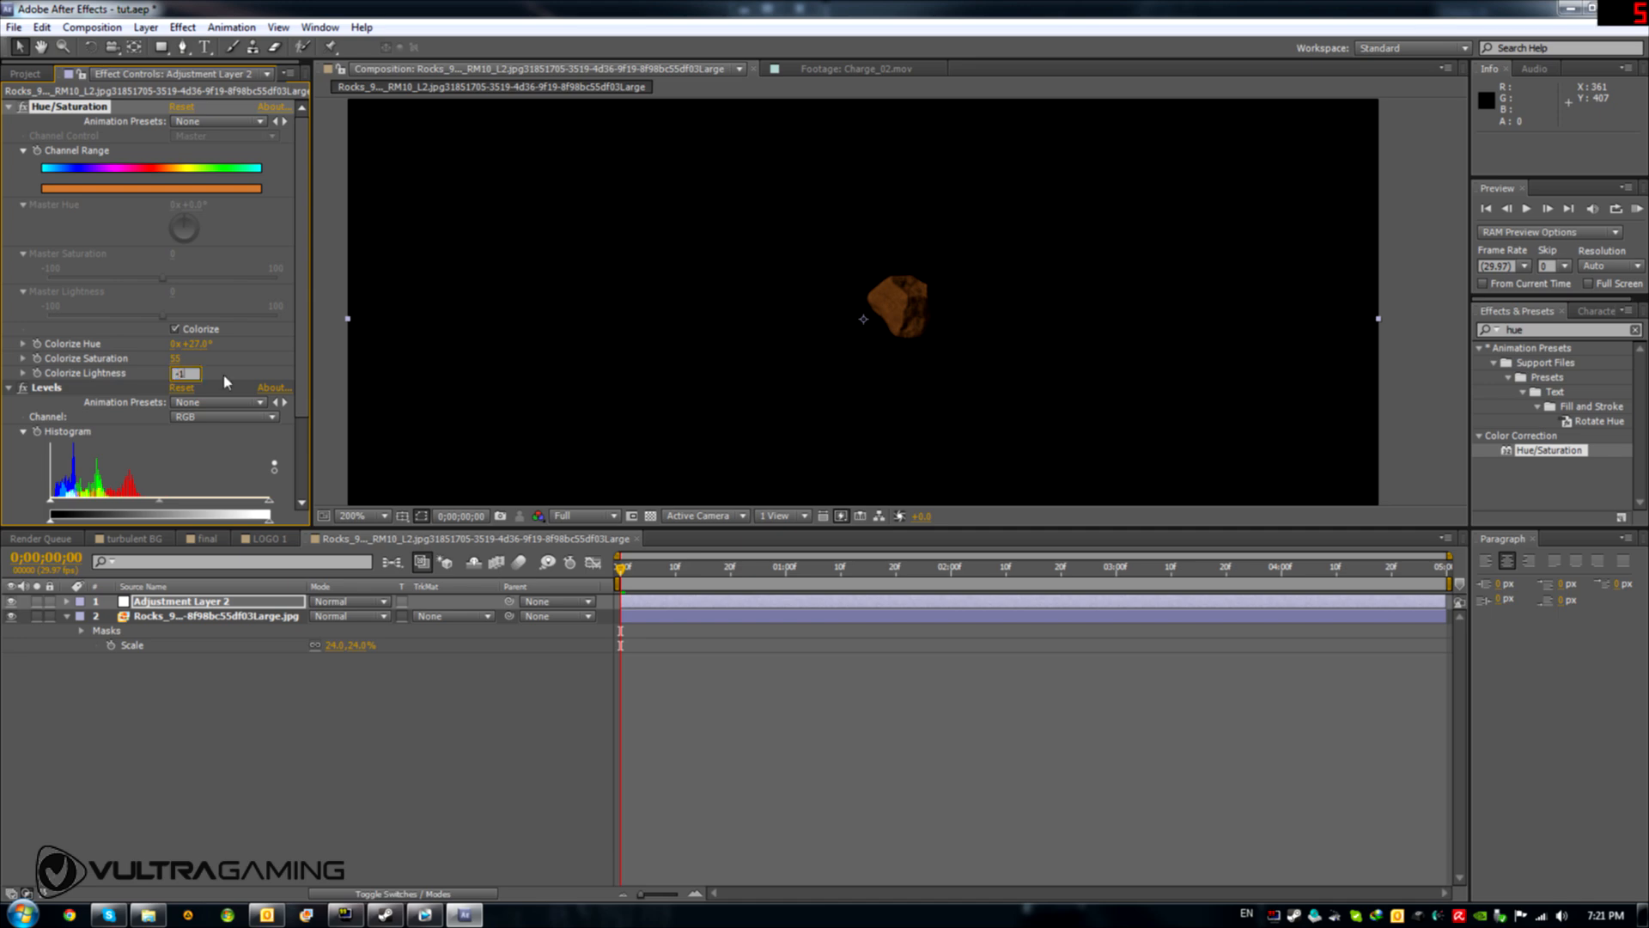
pyautogui.press('Return')
# Lower the Levels Input White to about 112 to brighten the rock, and undo the accidental shift of the adjustment layer
pyautogui.scroll(-3, 210, 440)
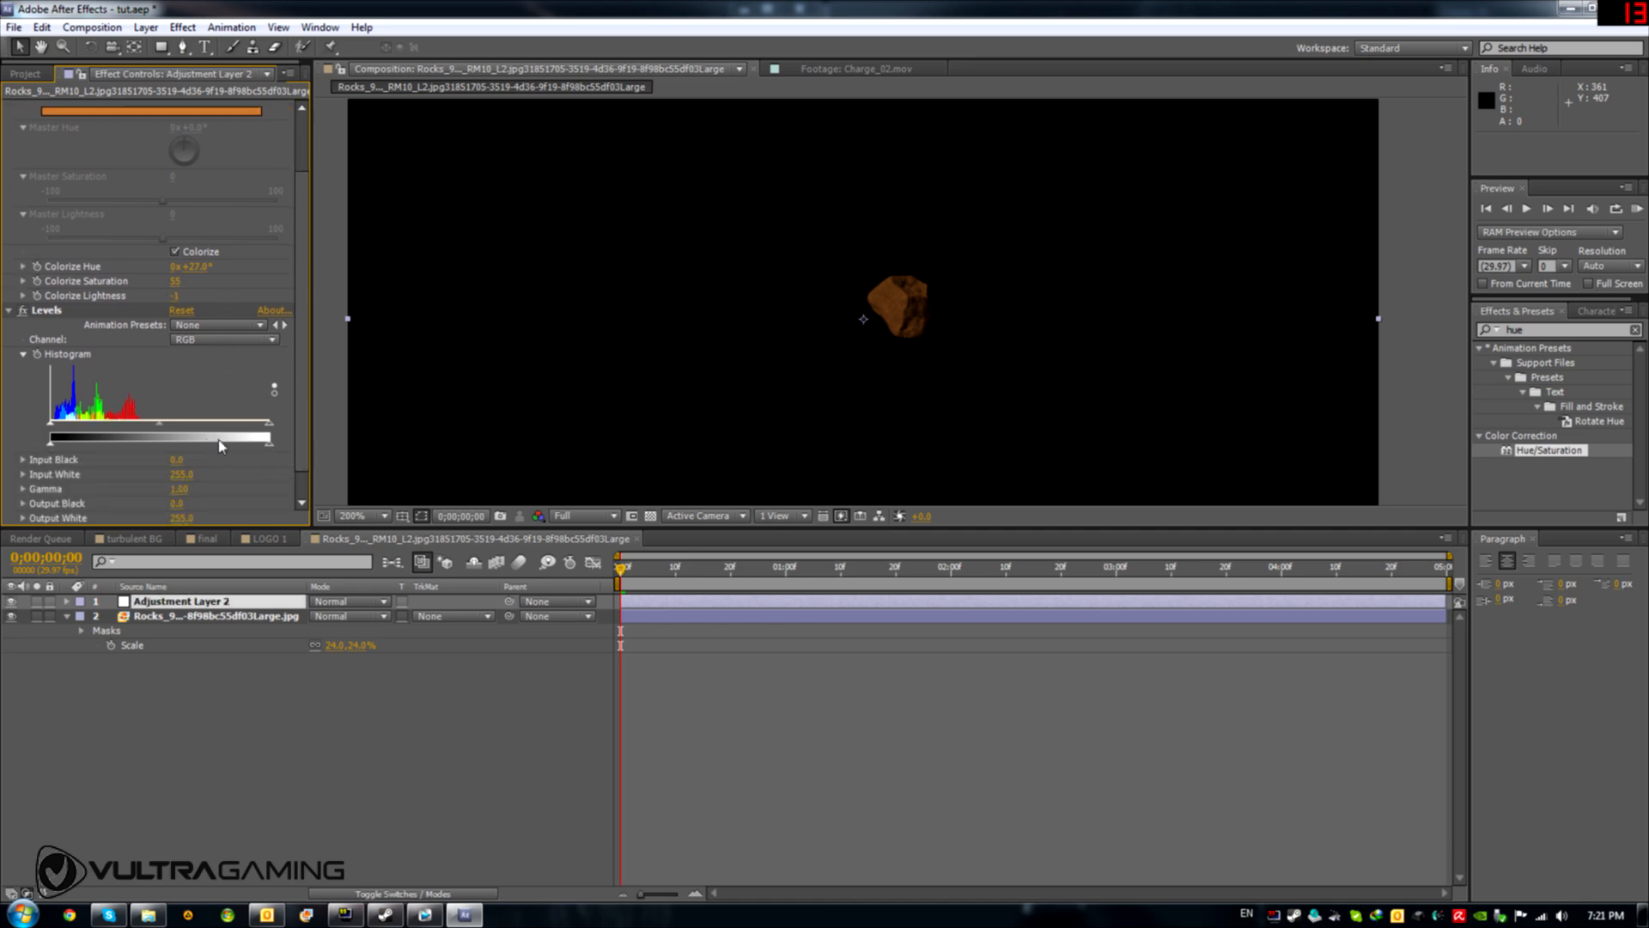
pyautogui.moveTo(270, 425); pyautogui.dragTo(145, 437)
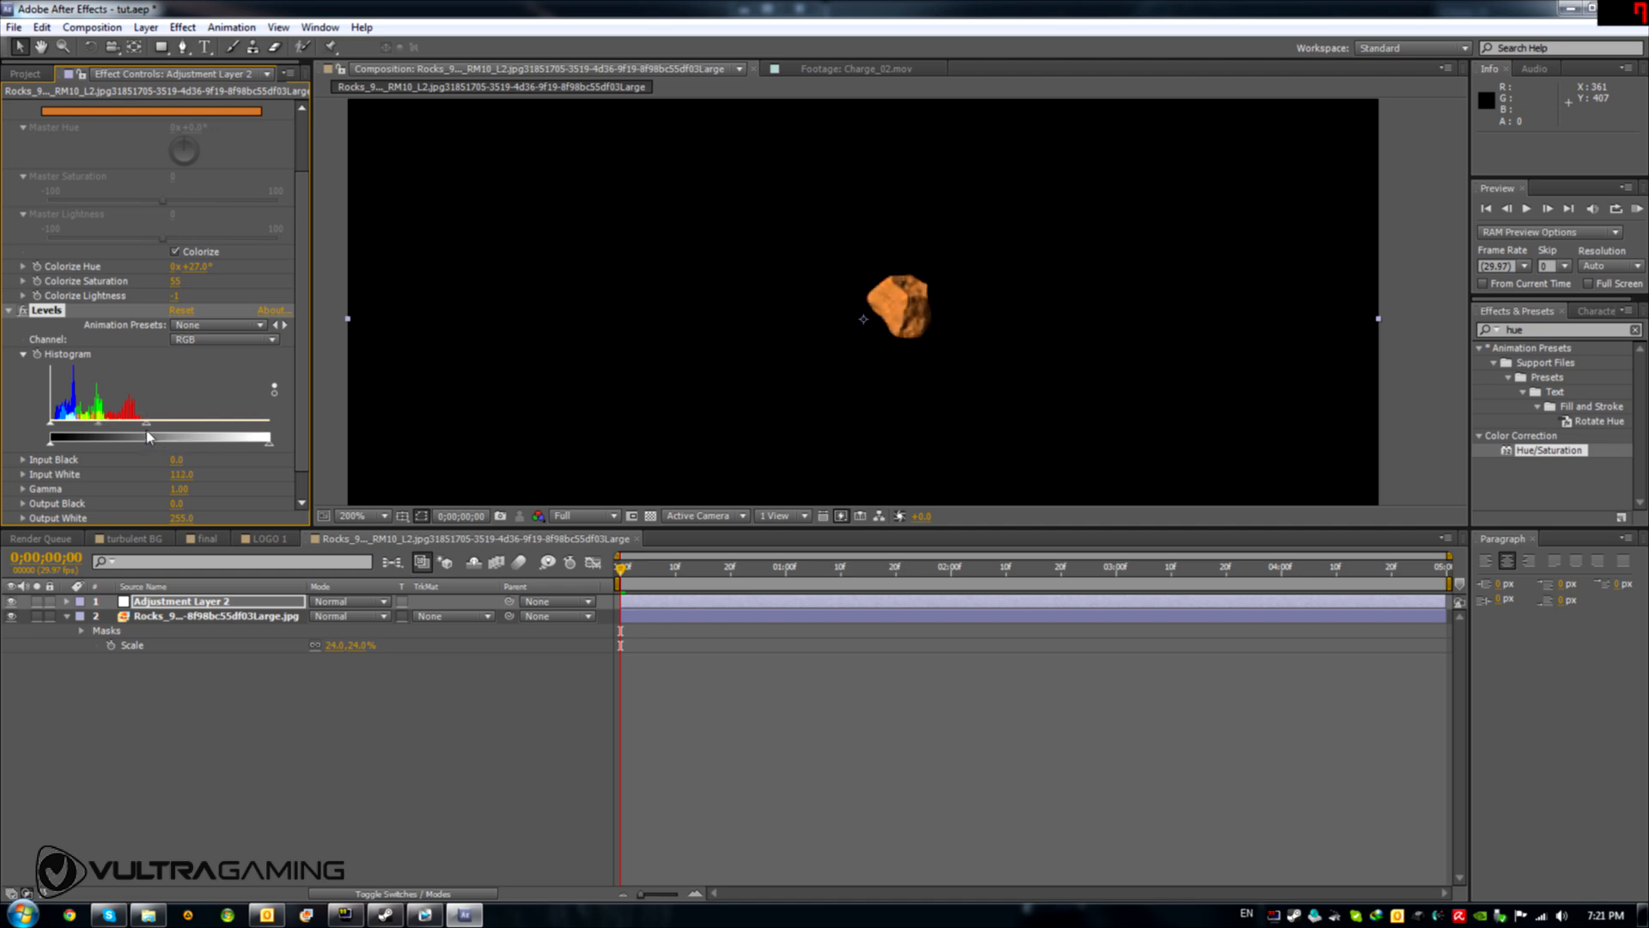
pyautogui.scroll(-1, 637, 365)
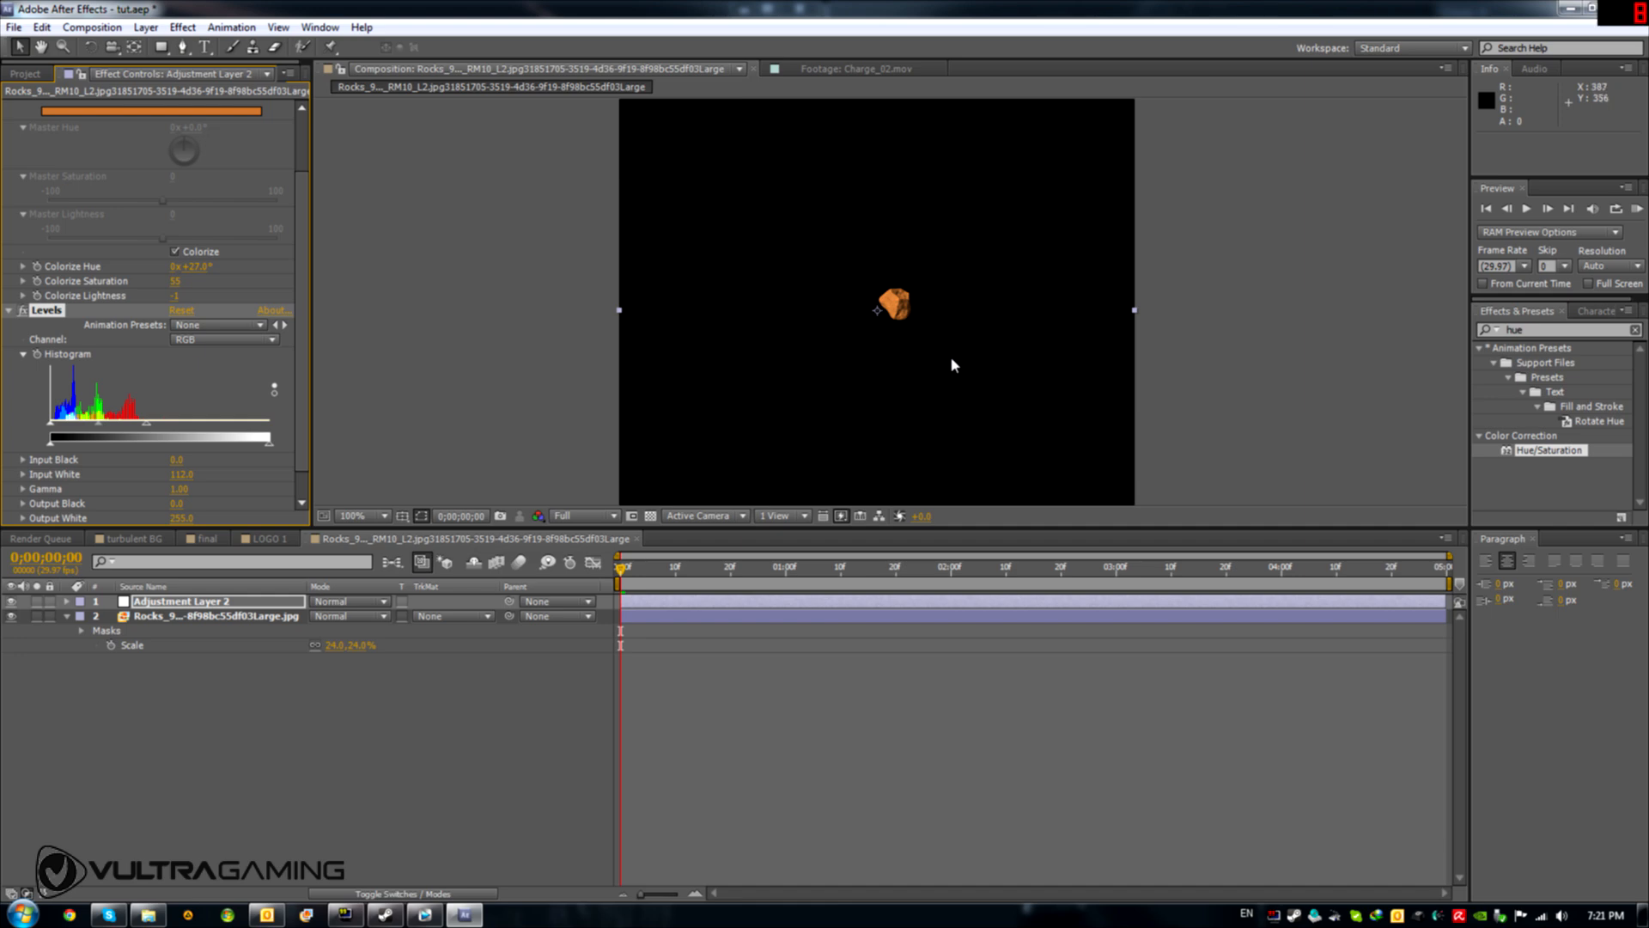
pyautogui.hotkey('ctrl', 'z')
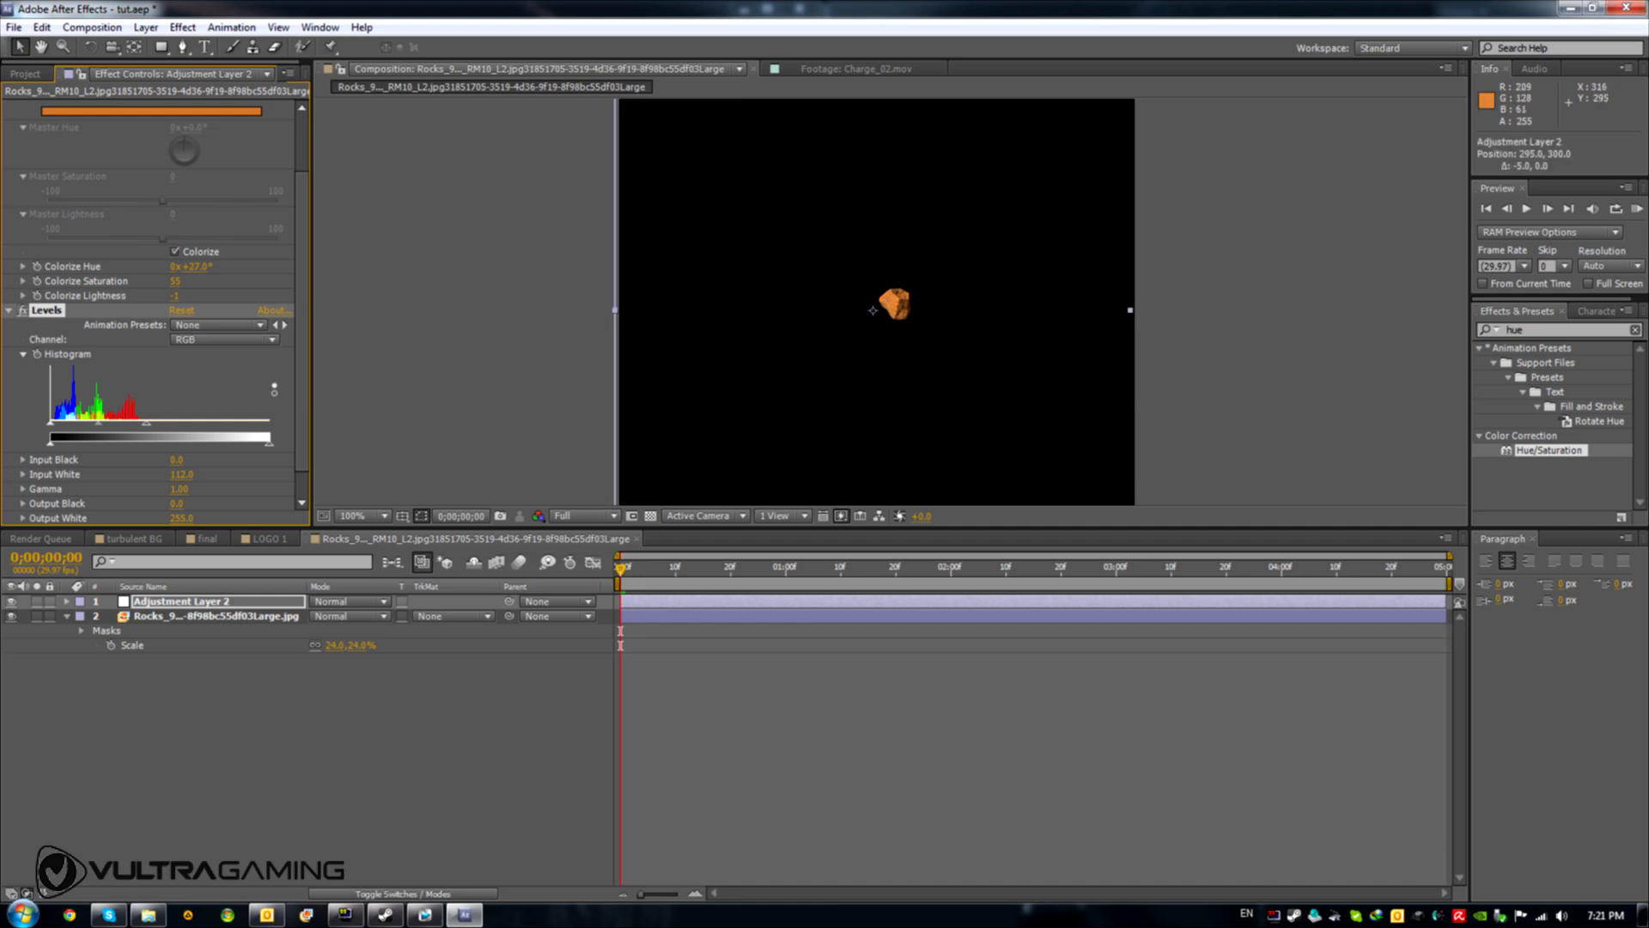
pyautogui.click(248, 616)
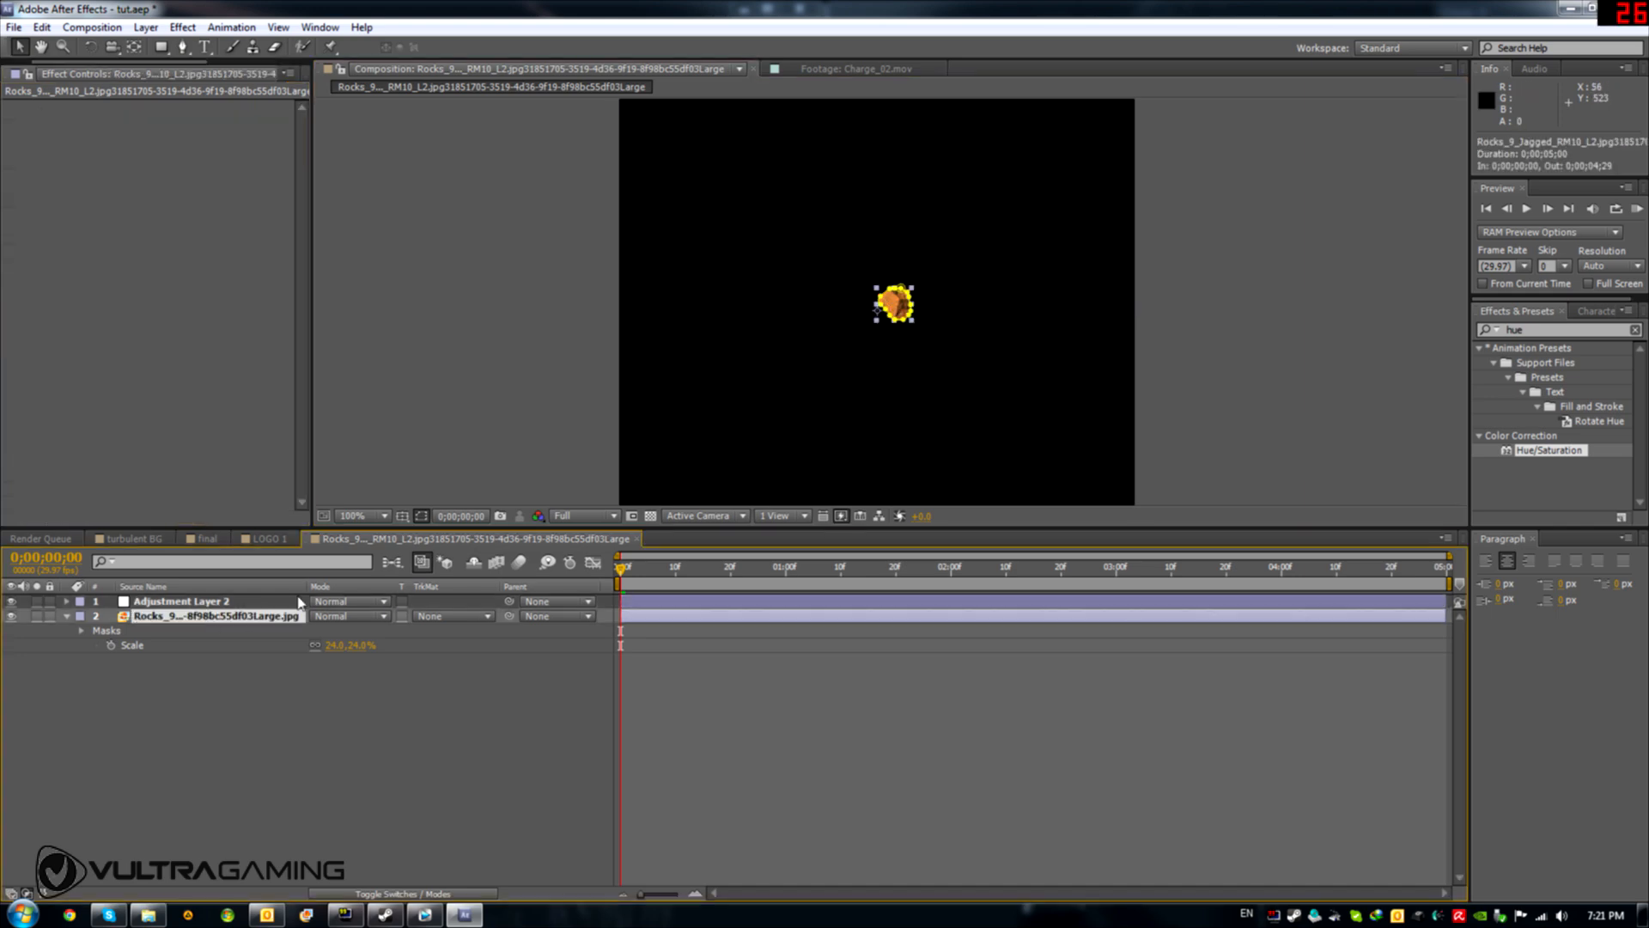
pyautogui.moveTo(904, 305); pyautogui.dragTo(881, 307)
pyautogui.hotkey('ctrl', 'z')
pyautogui.hotkey('ctrl', 'z')
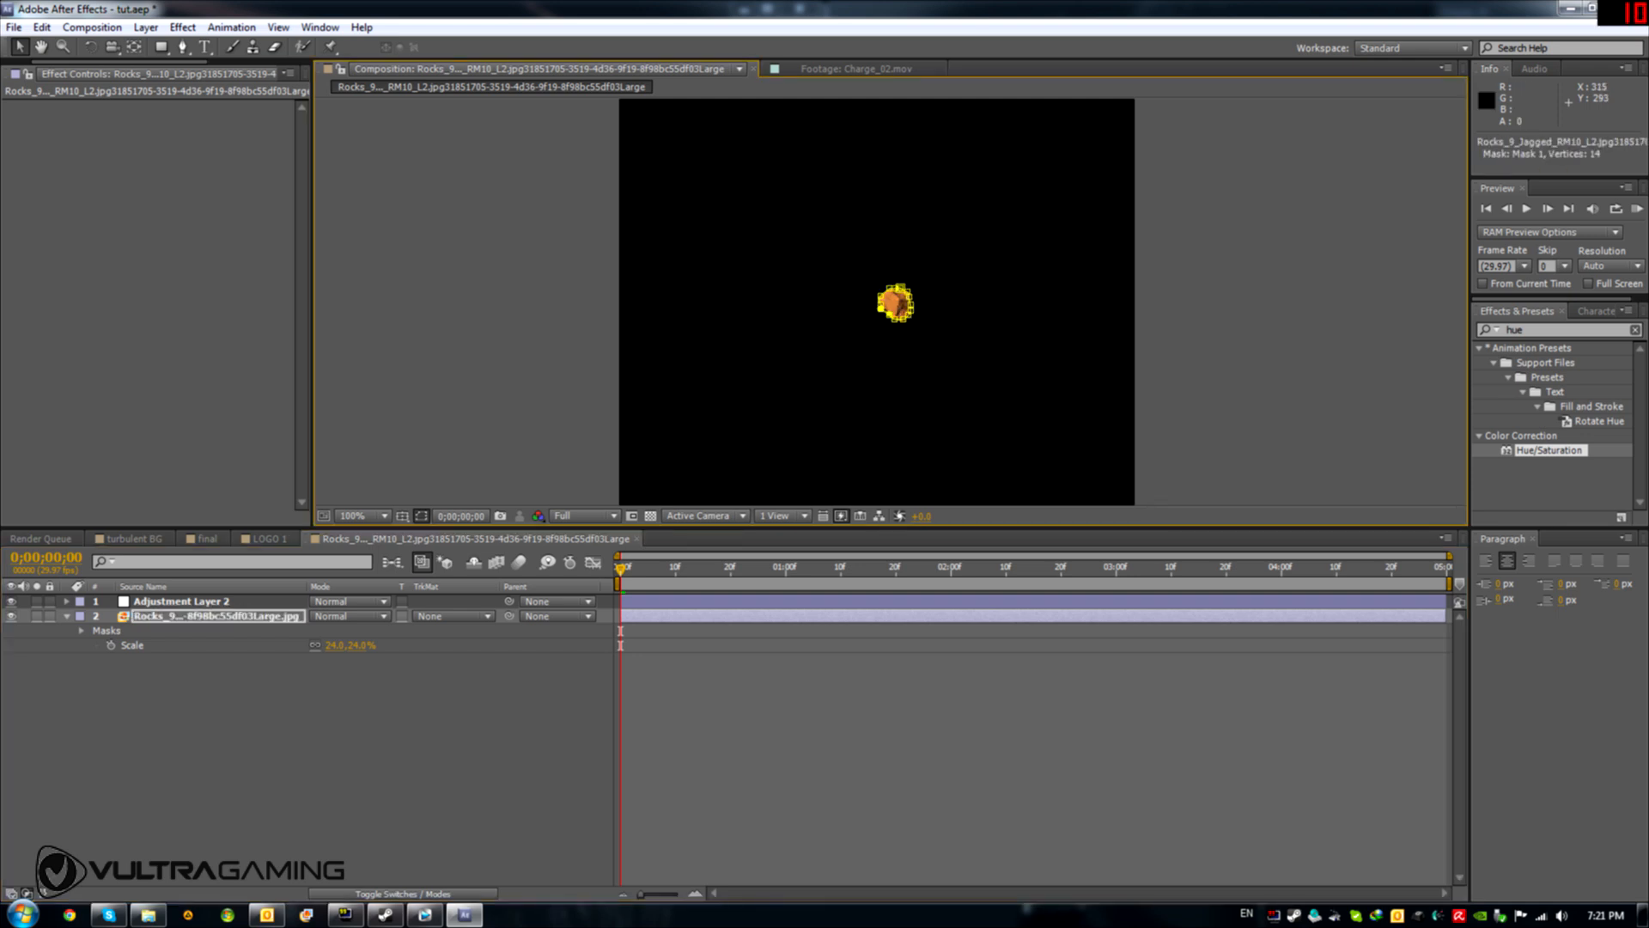
# Move the rock layer 10 px left and show the Title/Action Safe guides
pyautogui.click(187, 618)
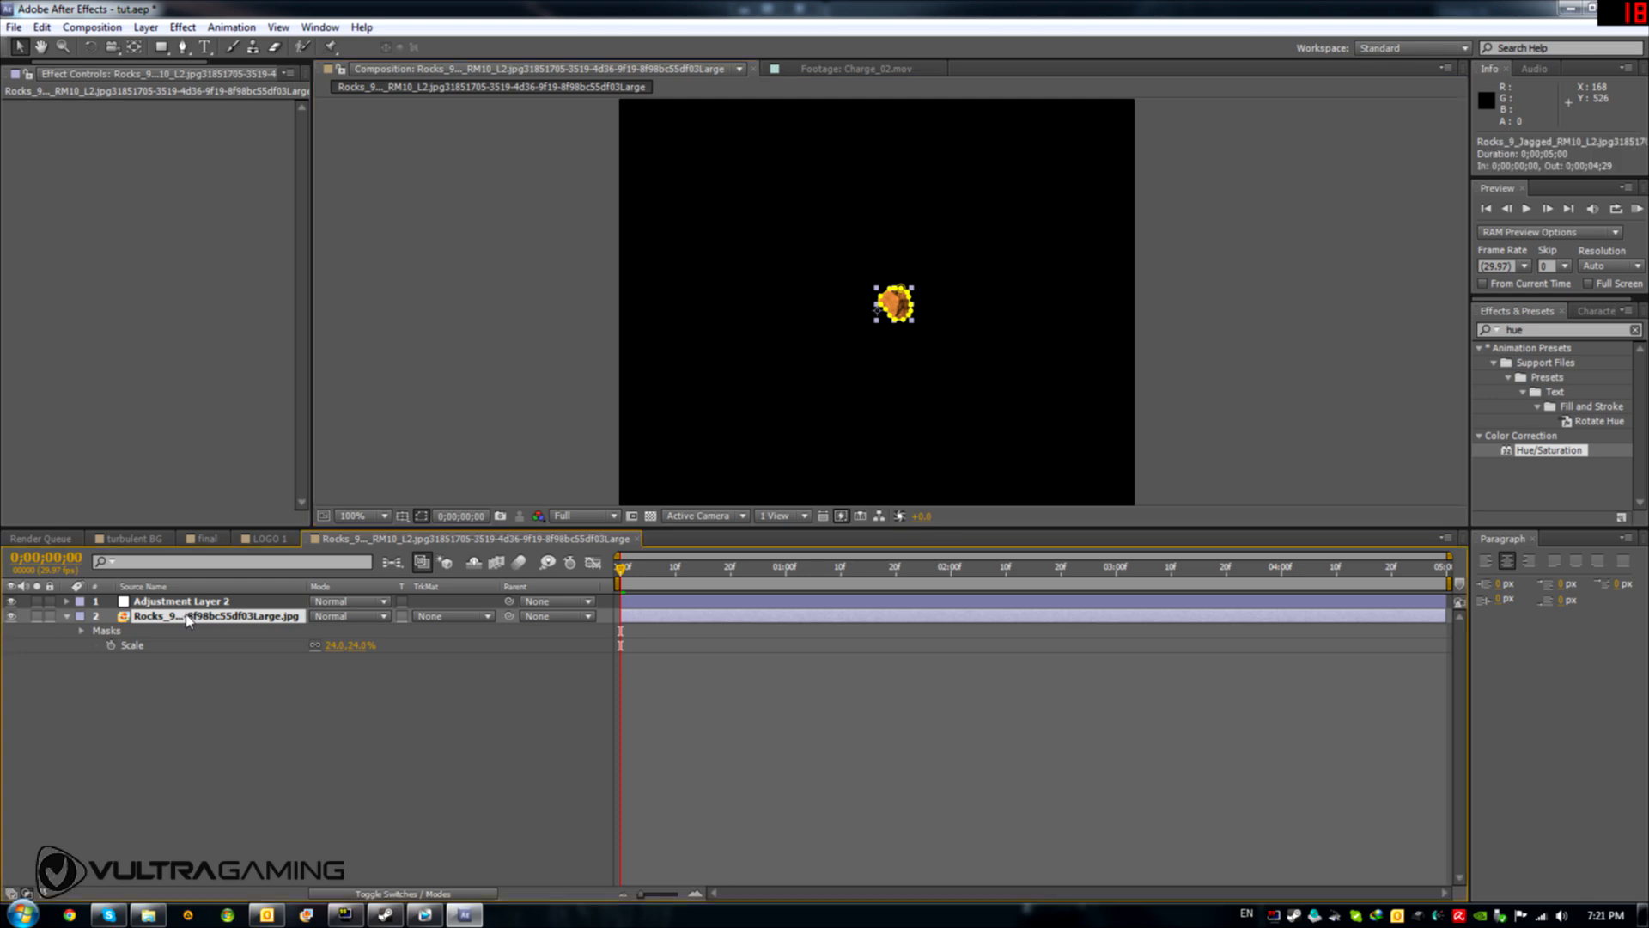
pyautogui.hotkey('shift', 'Left')
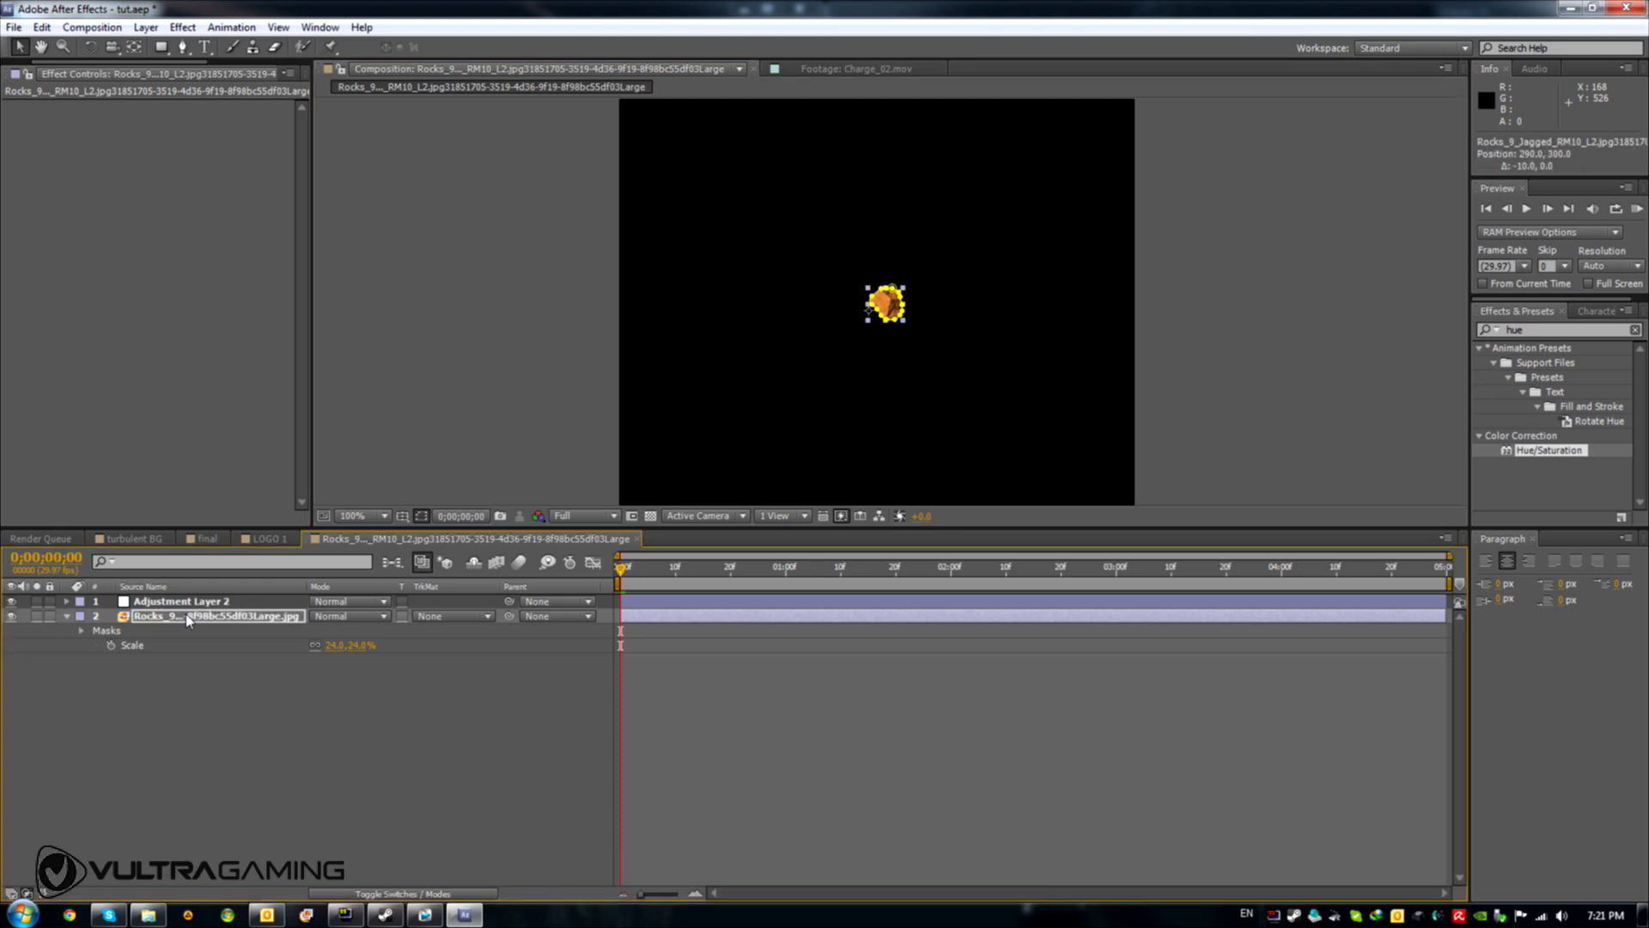
pyautogui.press(',')
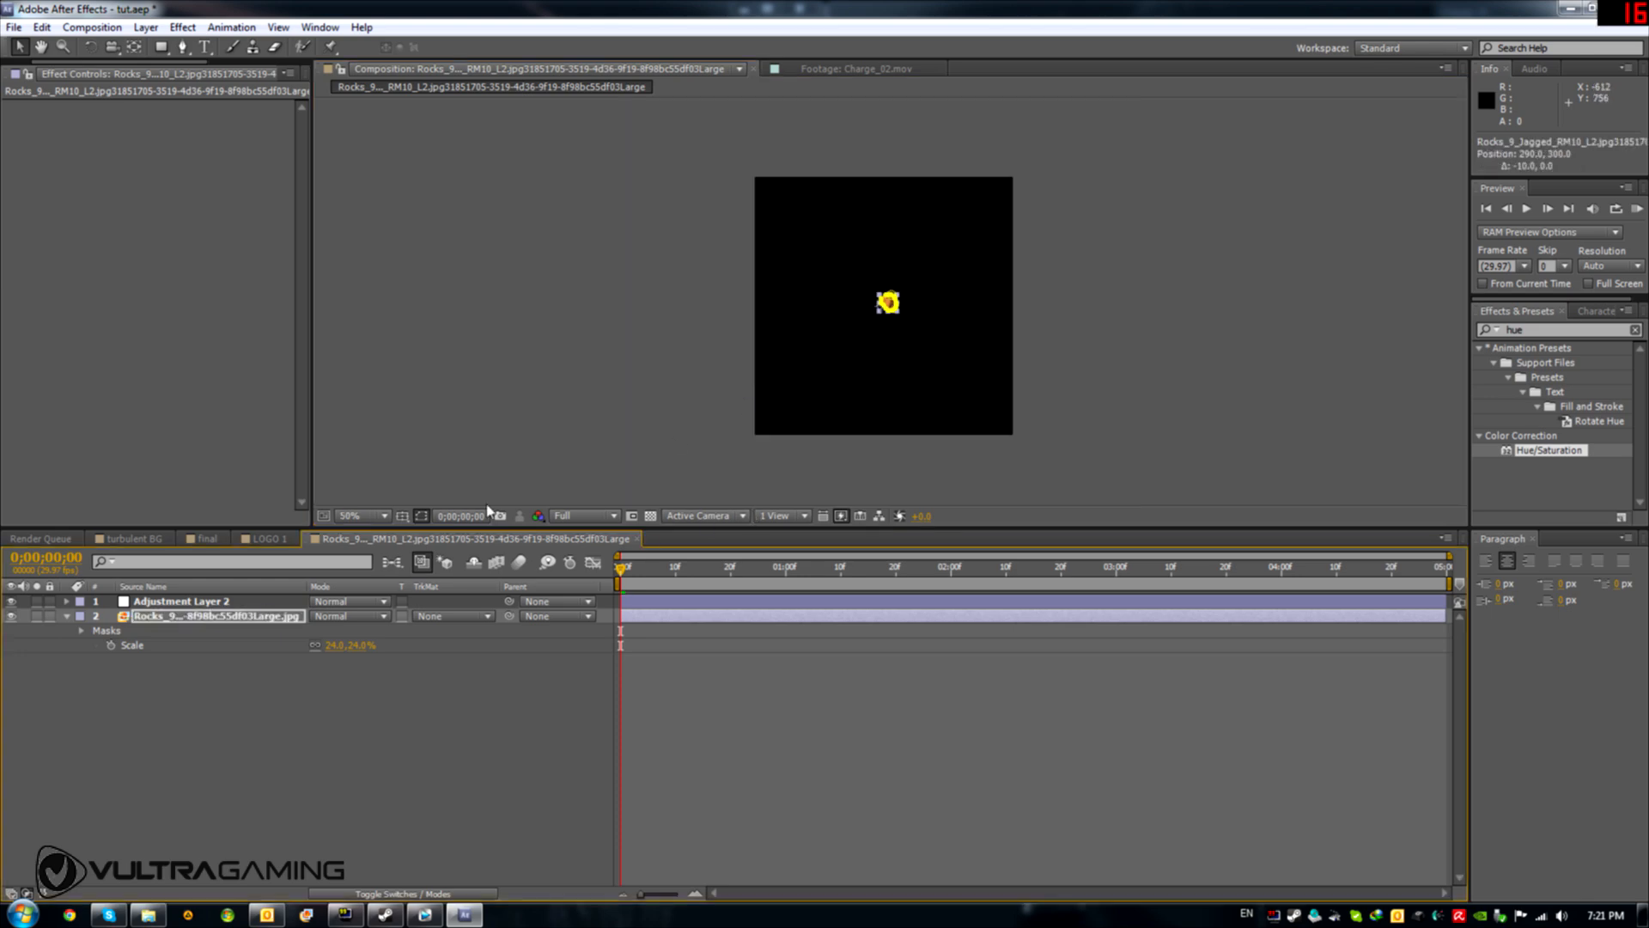
pyautogui.click(375, 516)
pyautogui.click(402, 516)
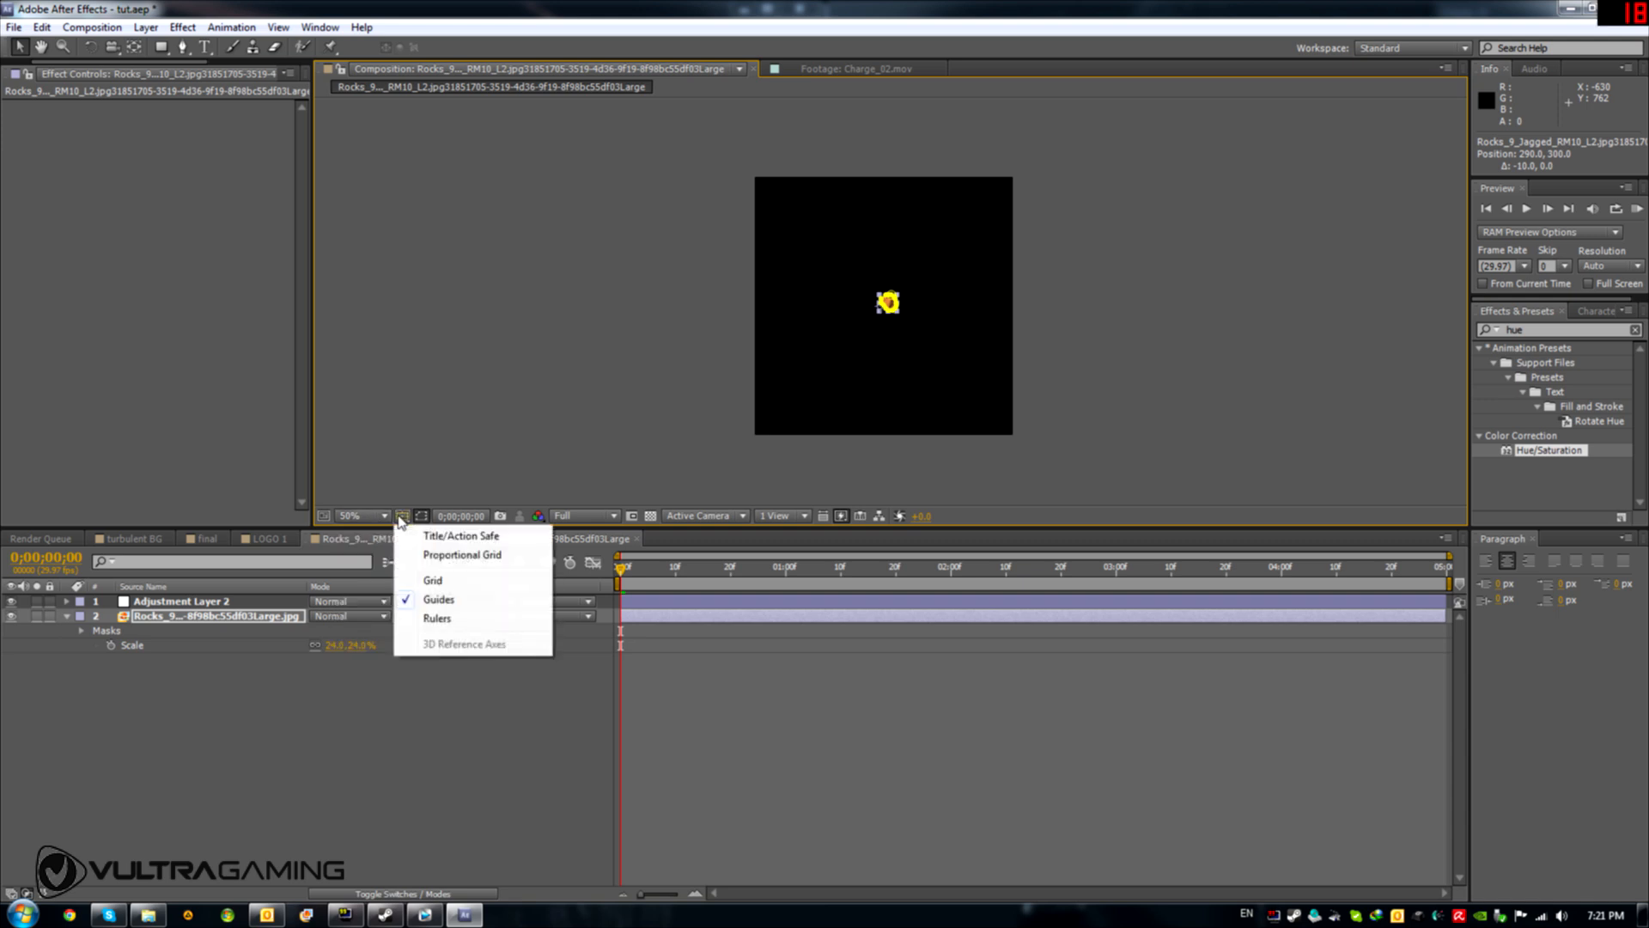
pyautogui.click(430, 537)
pyautogui.press('.')
pyautogui.press('.')
pyautogui.press('.')
pyautogui.press('.')
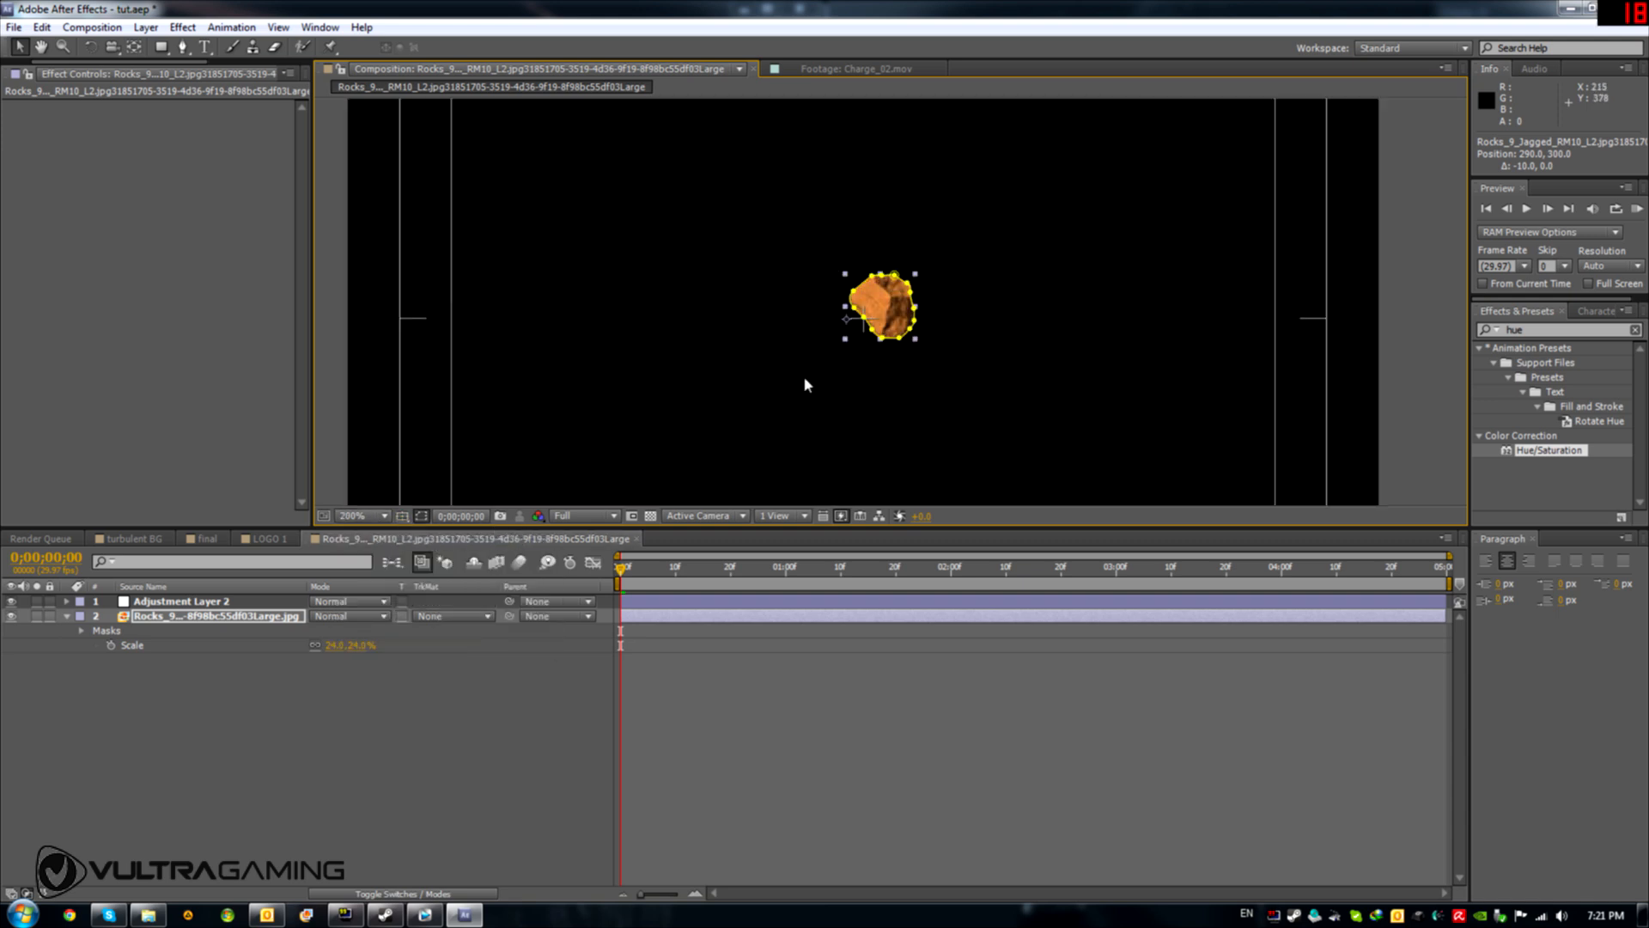
# Nudge the rock layer to position 280, 305 to centre the rock on the title-safe centre marks
pyautogui.hotkey('shift', 'Left')
pyautogui.press('Down')
pyautogui.press('Down')
pyautogui.press('Down')
pyautogui.press('Down')
pyautogui.press('Down')
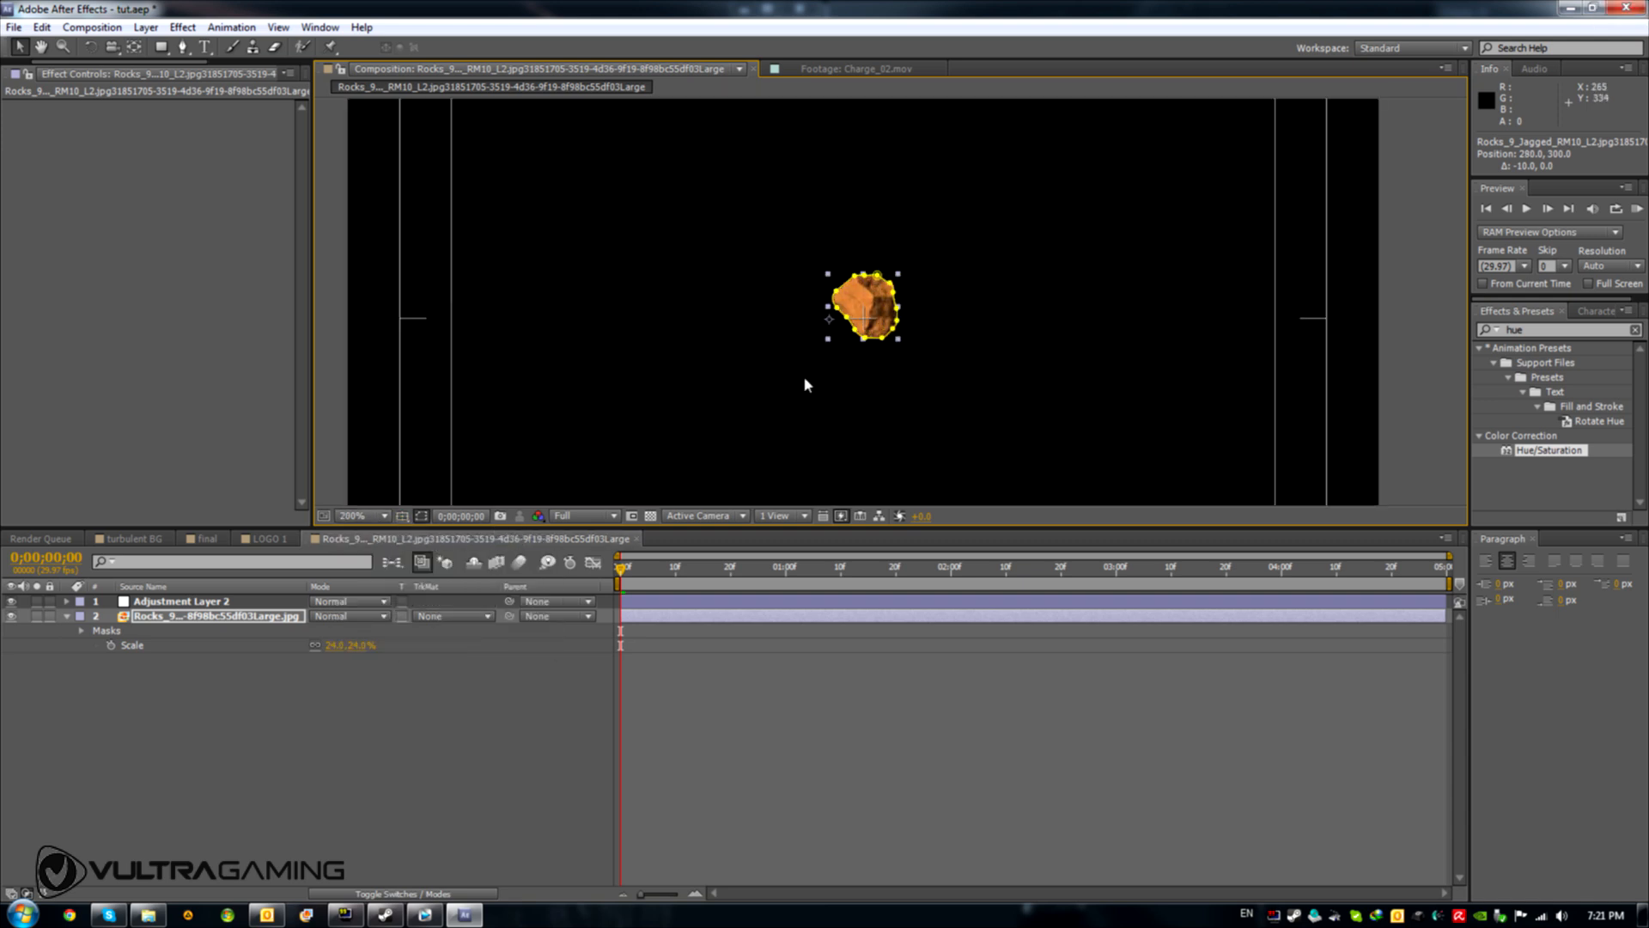
pyautogui.press('Left')
pyautogui.press('Left')
pyautogui.press('Left')
pyautogui.press('Left')
pyautogui.press('Left')
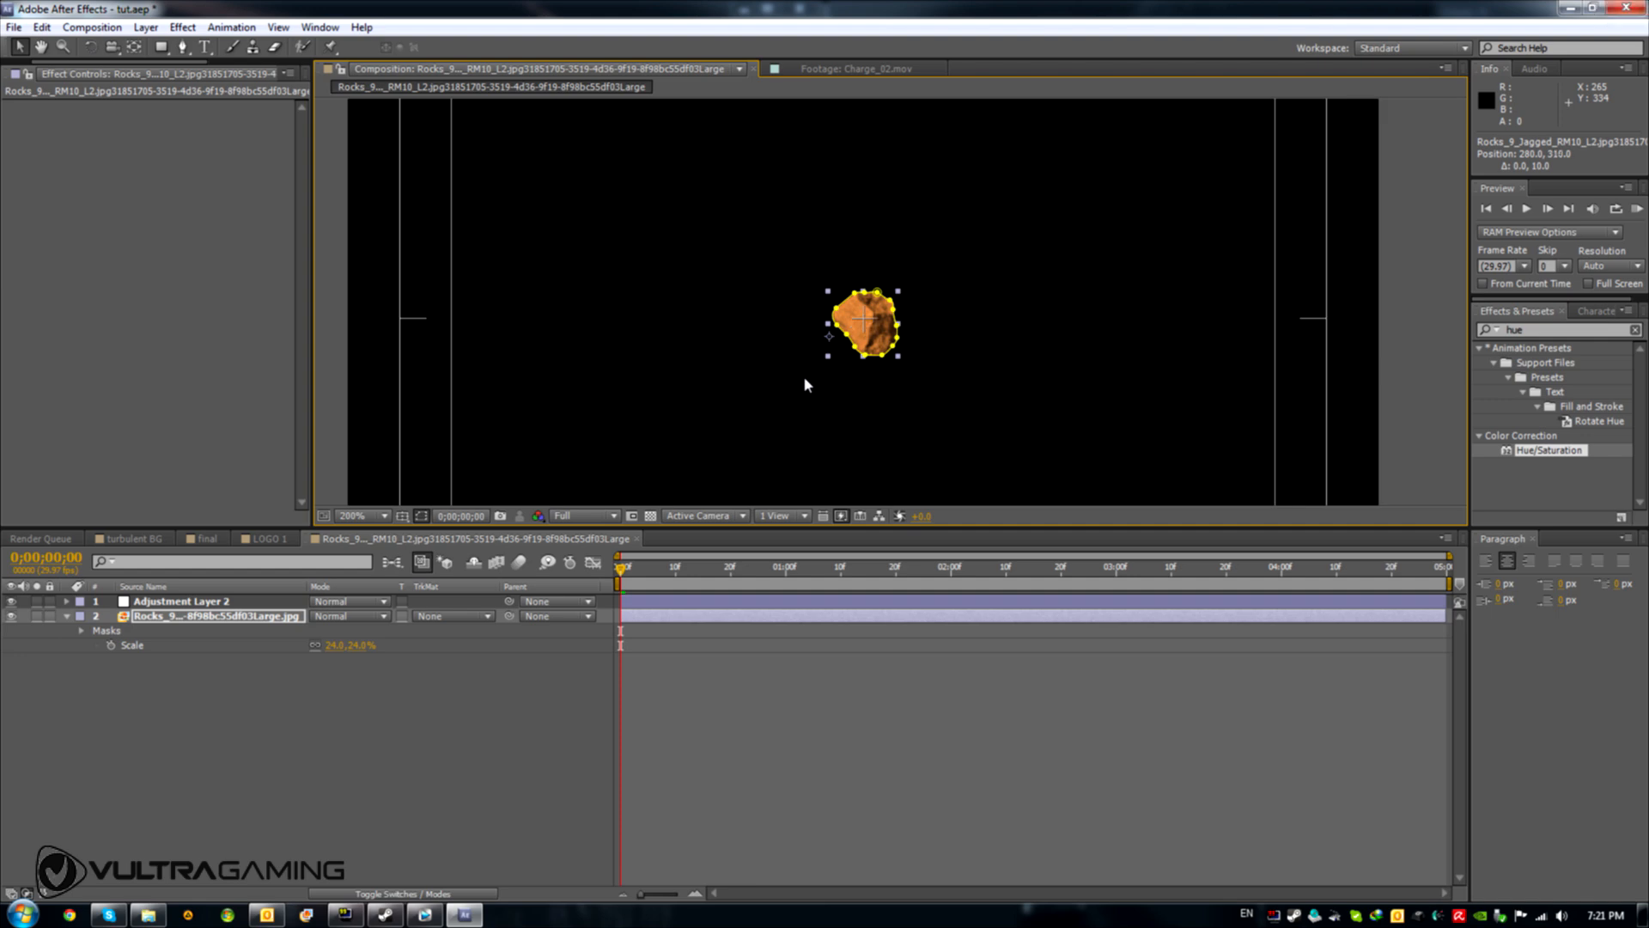
pyautogui.press('Right')
pyautogui.press('Right')
pyautogui.press('Right')
pyautogui.press('Right')
pyautogui.press('Right')
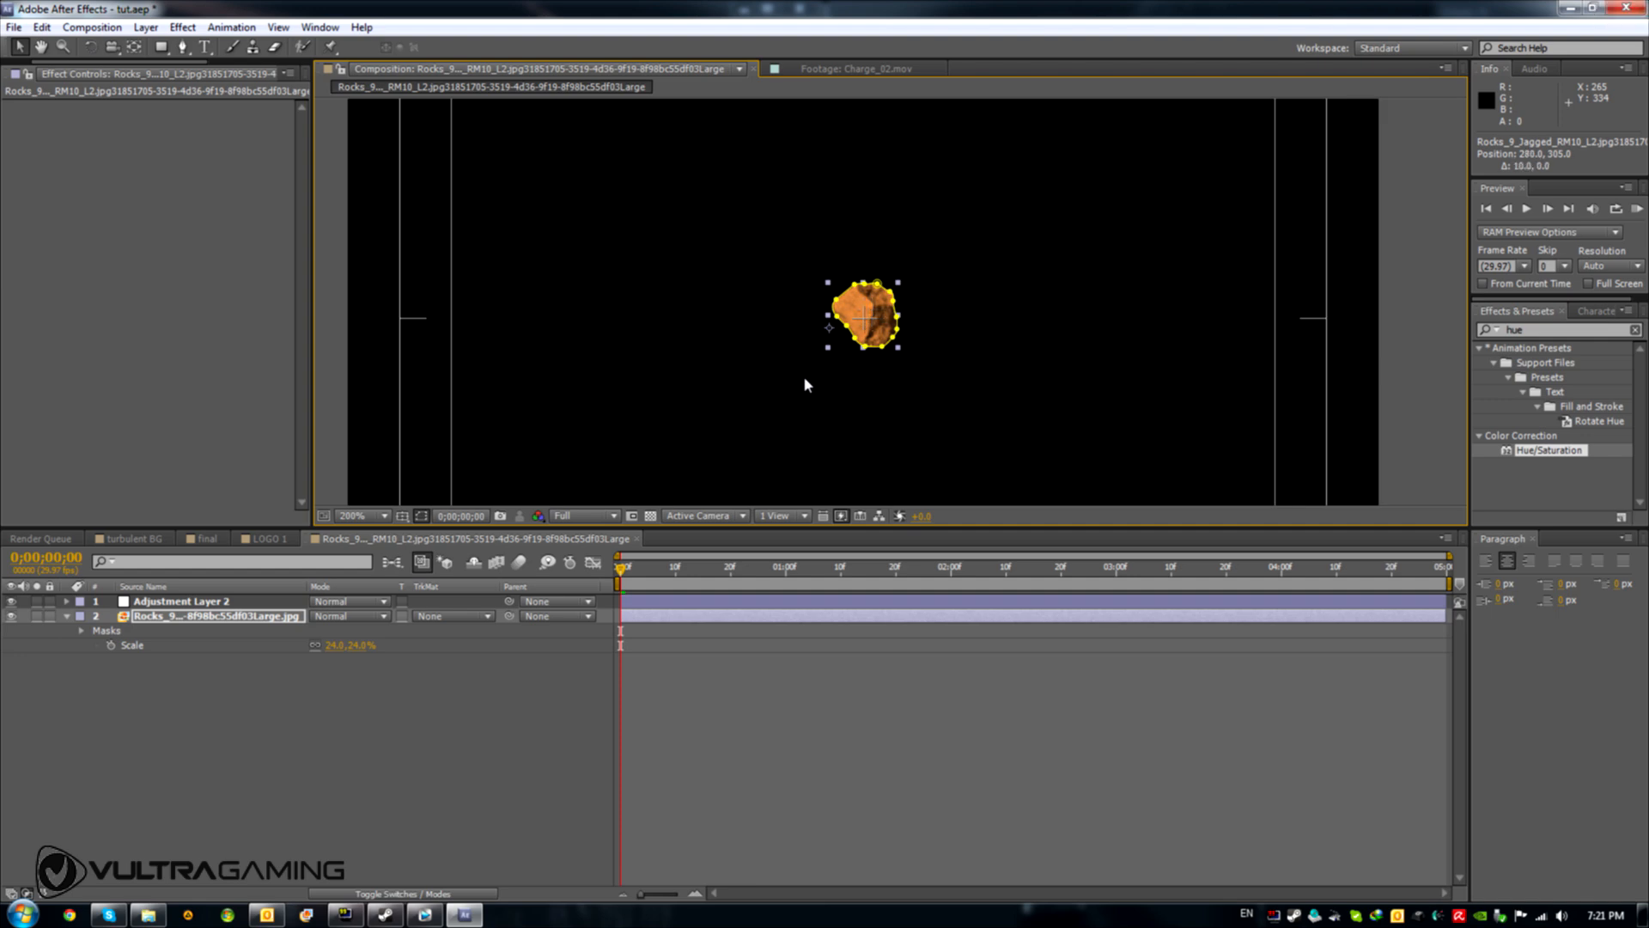
pyautogui.press(',')
pyautogui.press(',')
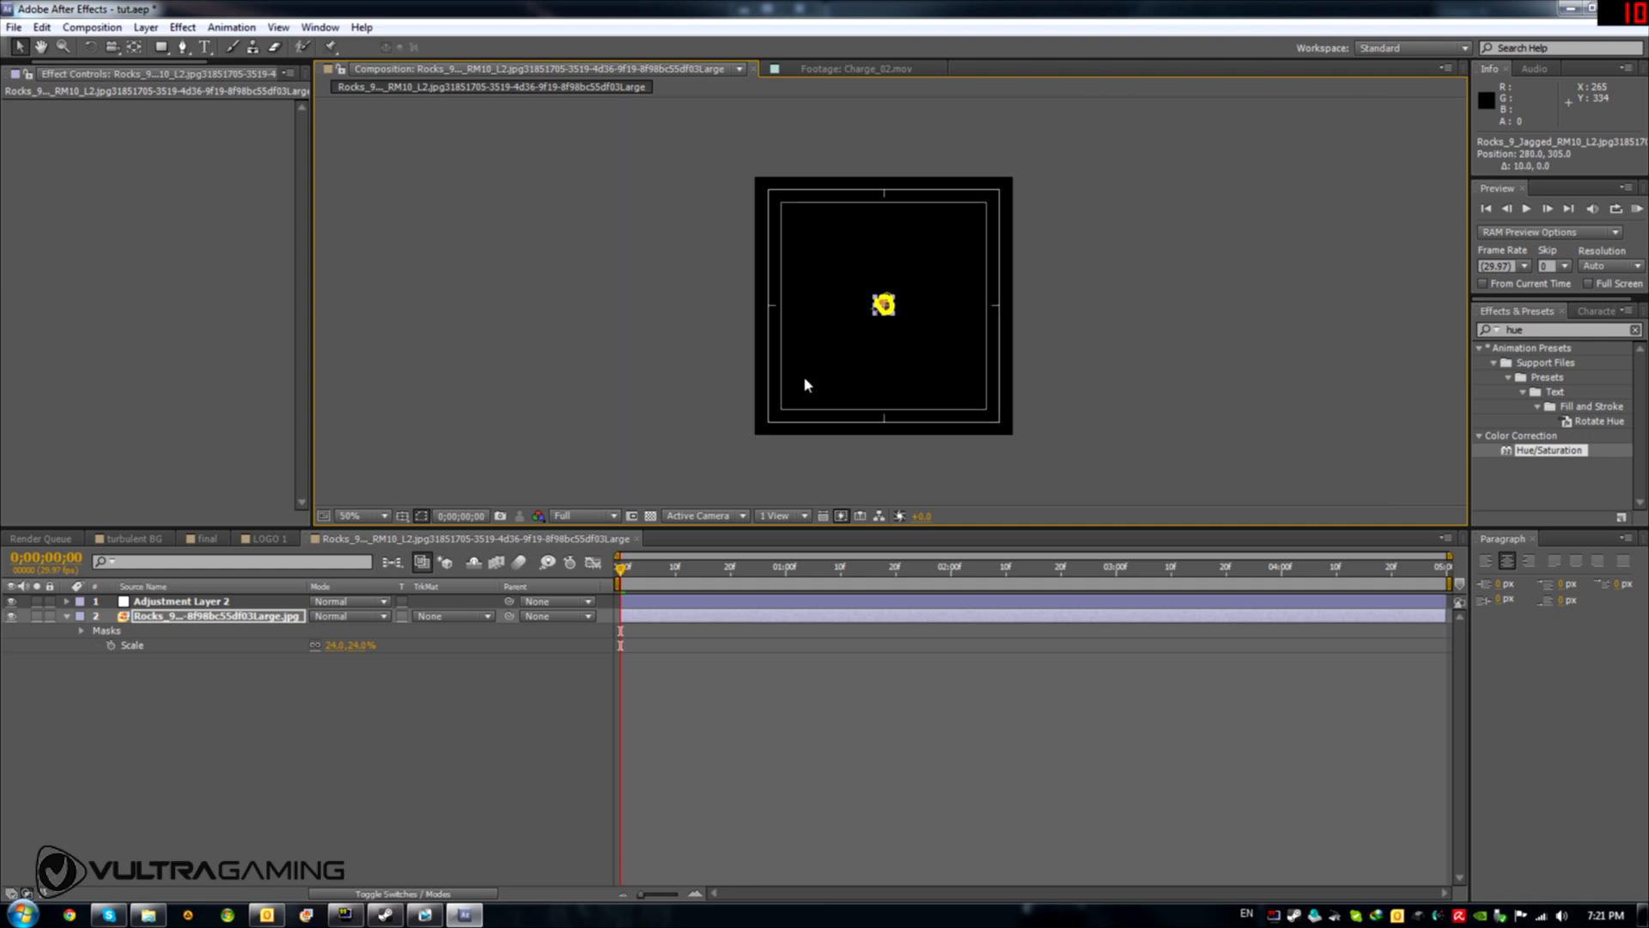
pyautogui.click(165, 698)
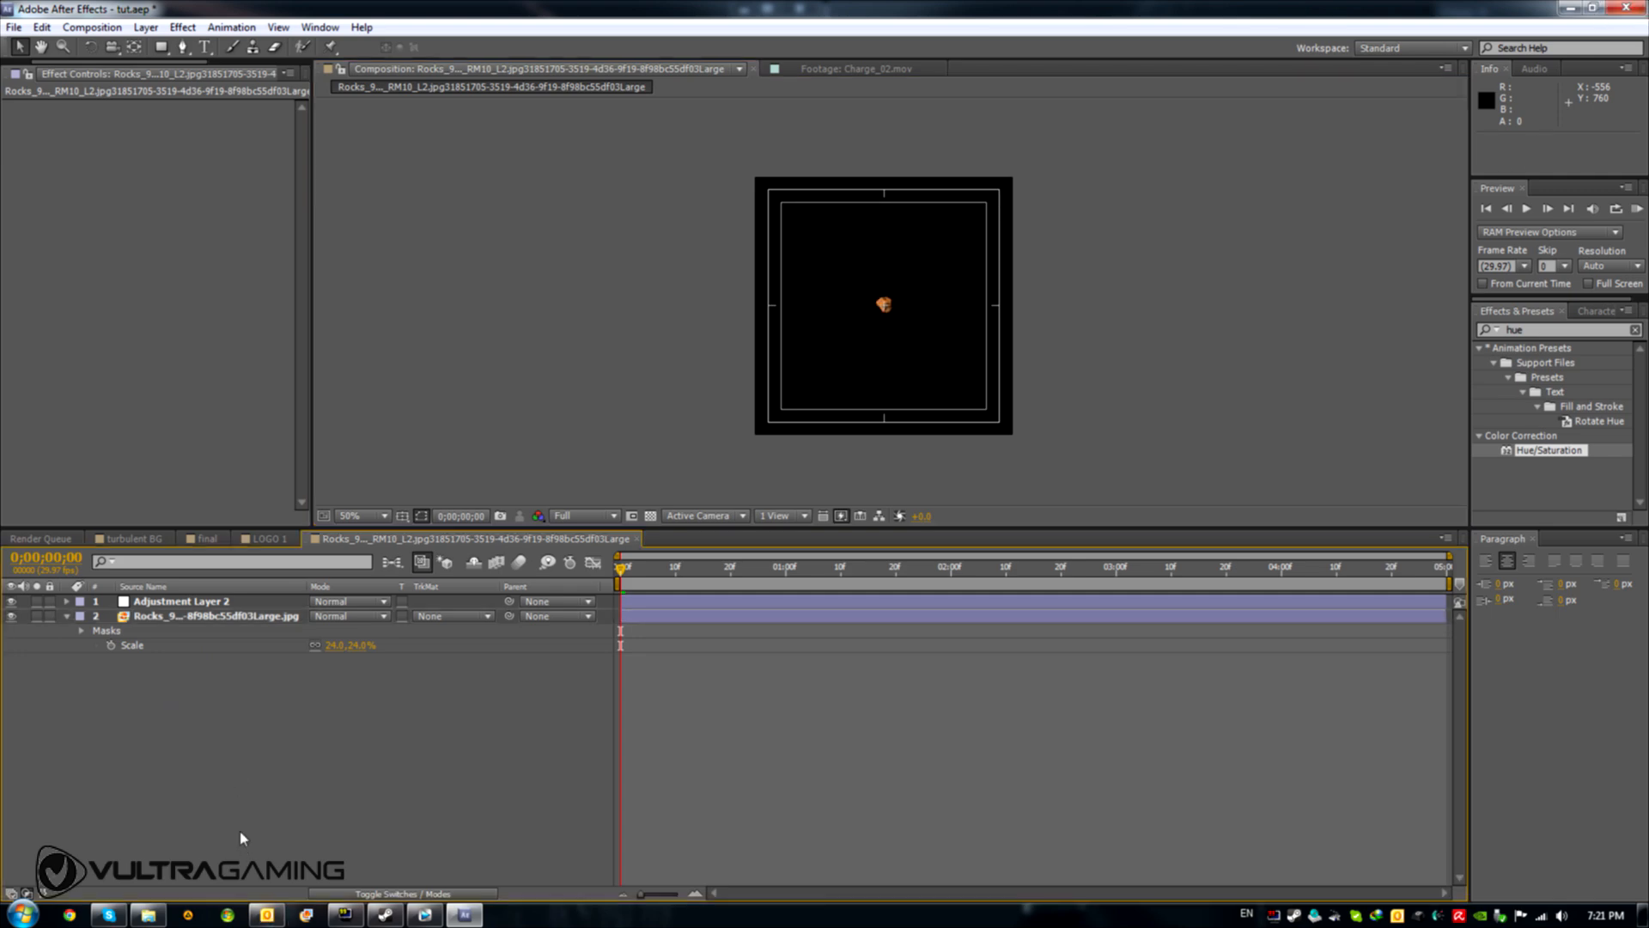
# Resize the rock composition to 50 x 50 px and rename it particle
pyautogui.click(92, 26)
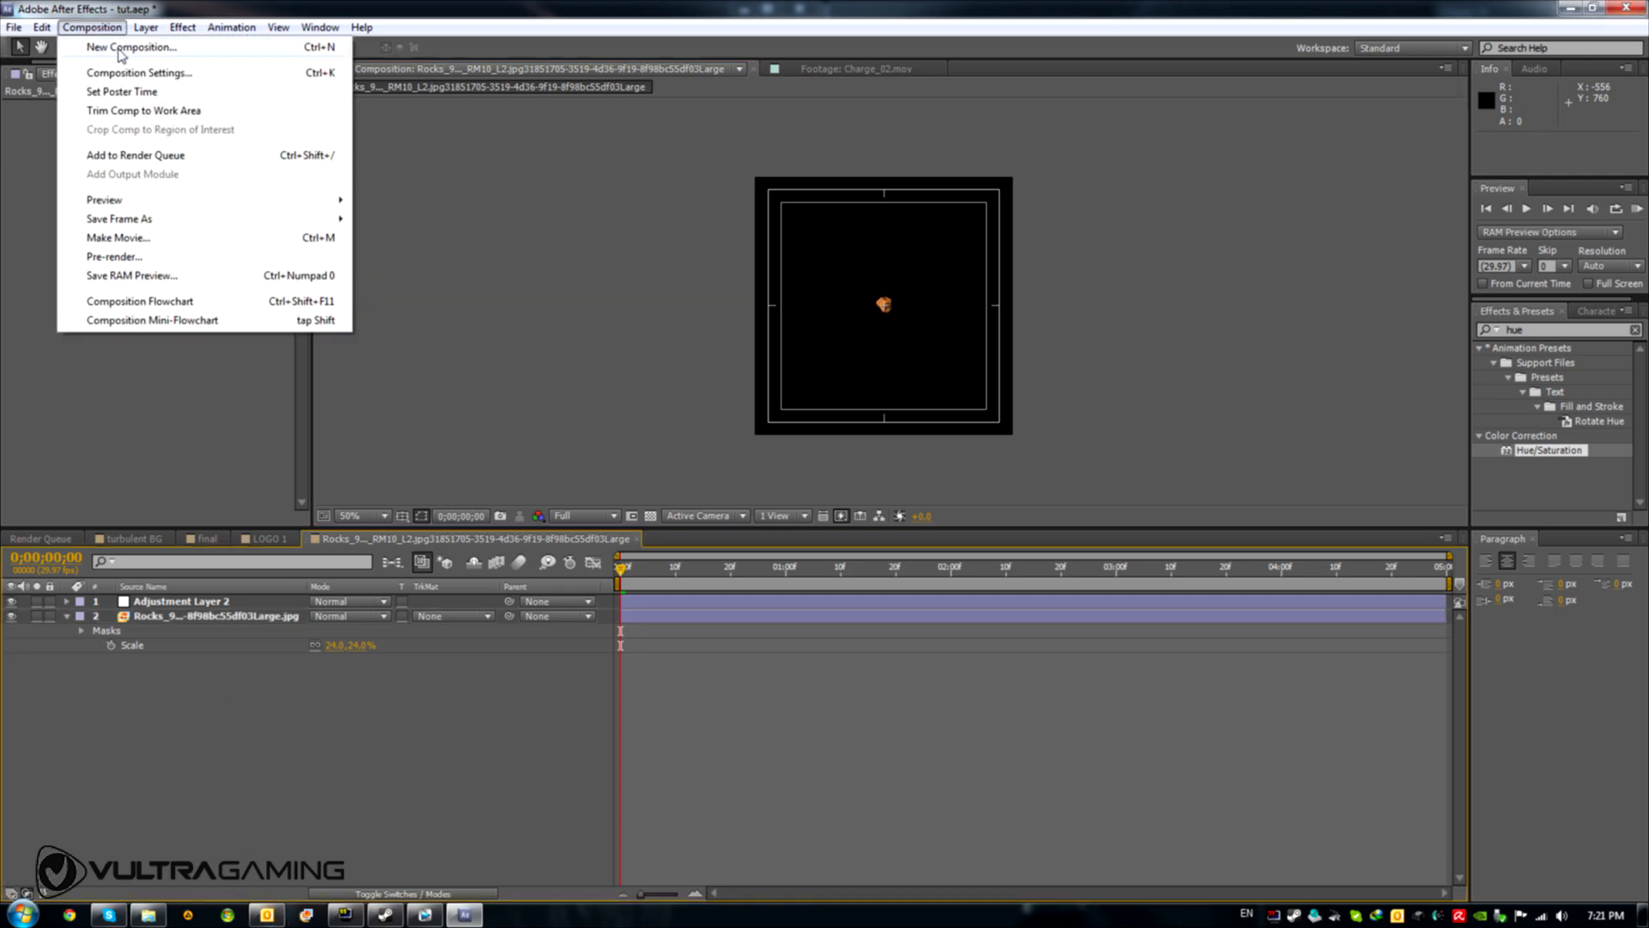
pyautogui.click(137, 76)
pyautogui.click(602, 493)
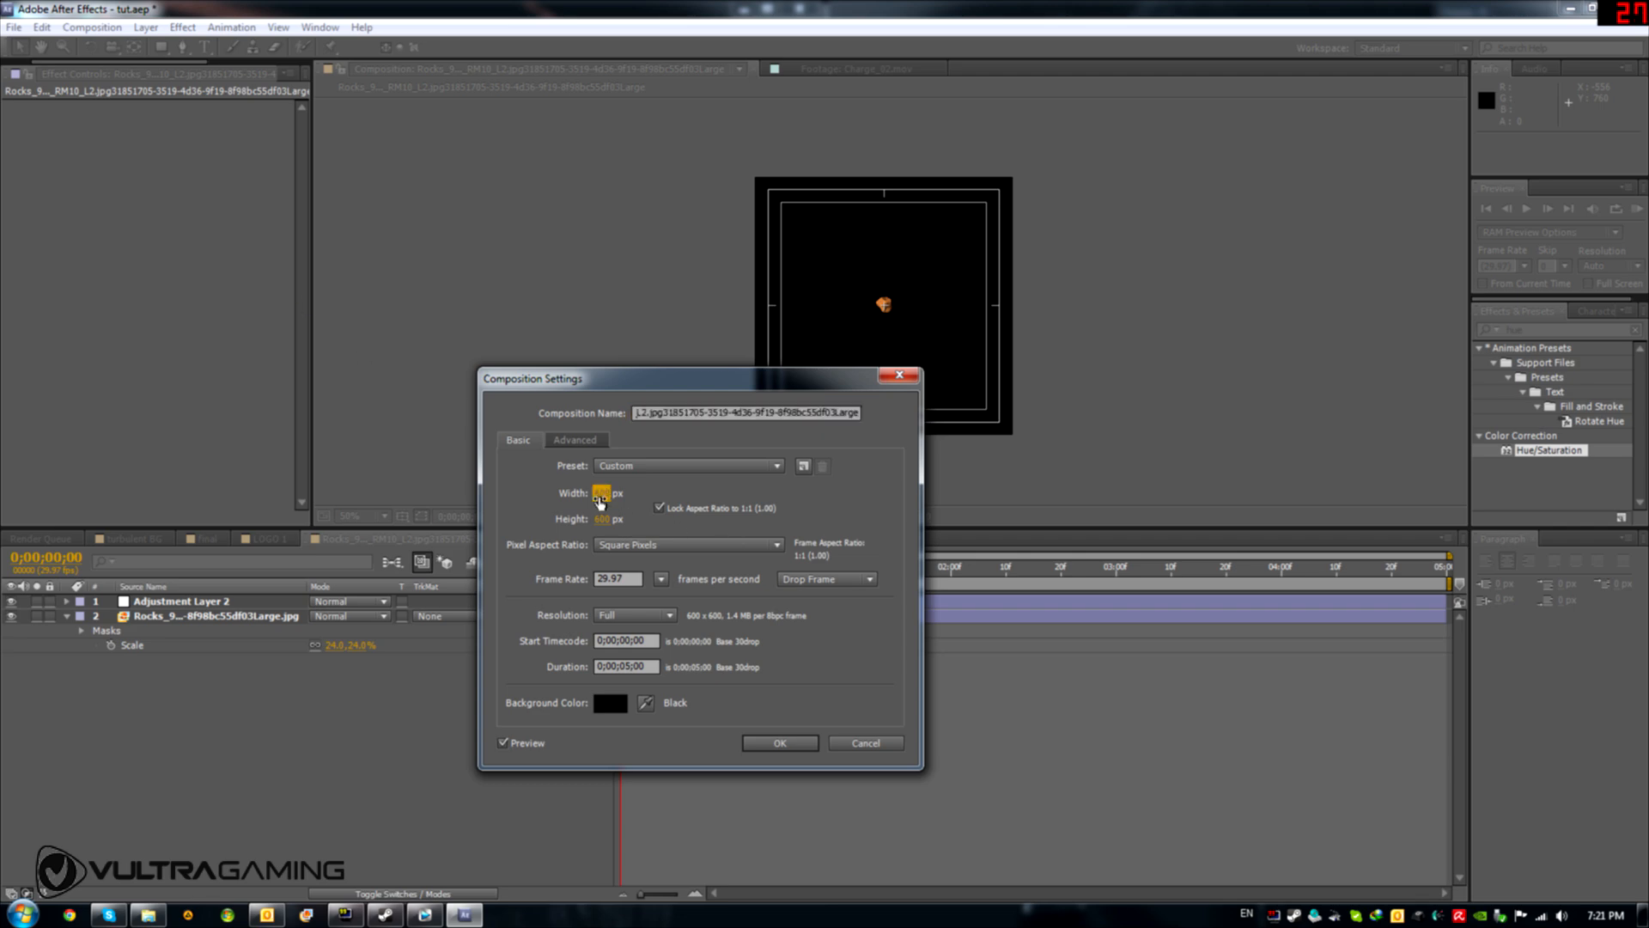
pyautogui.write('50')
pyautogui.press('Tab')
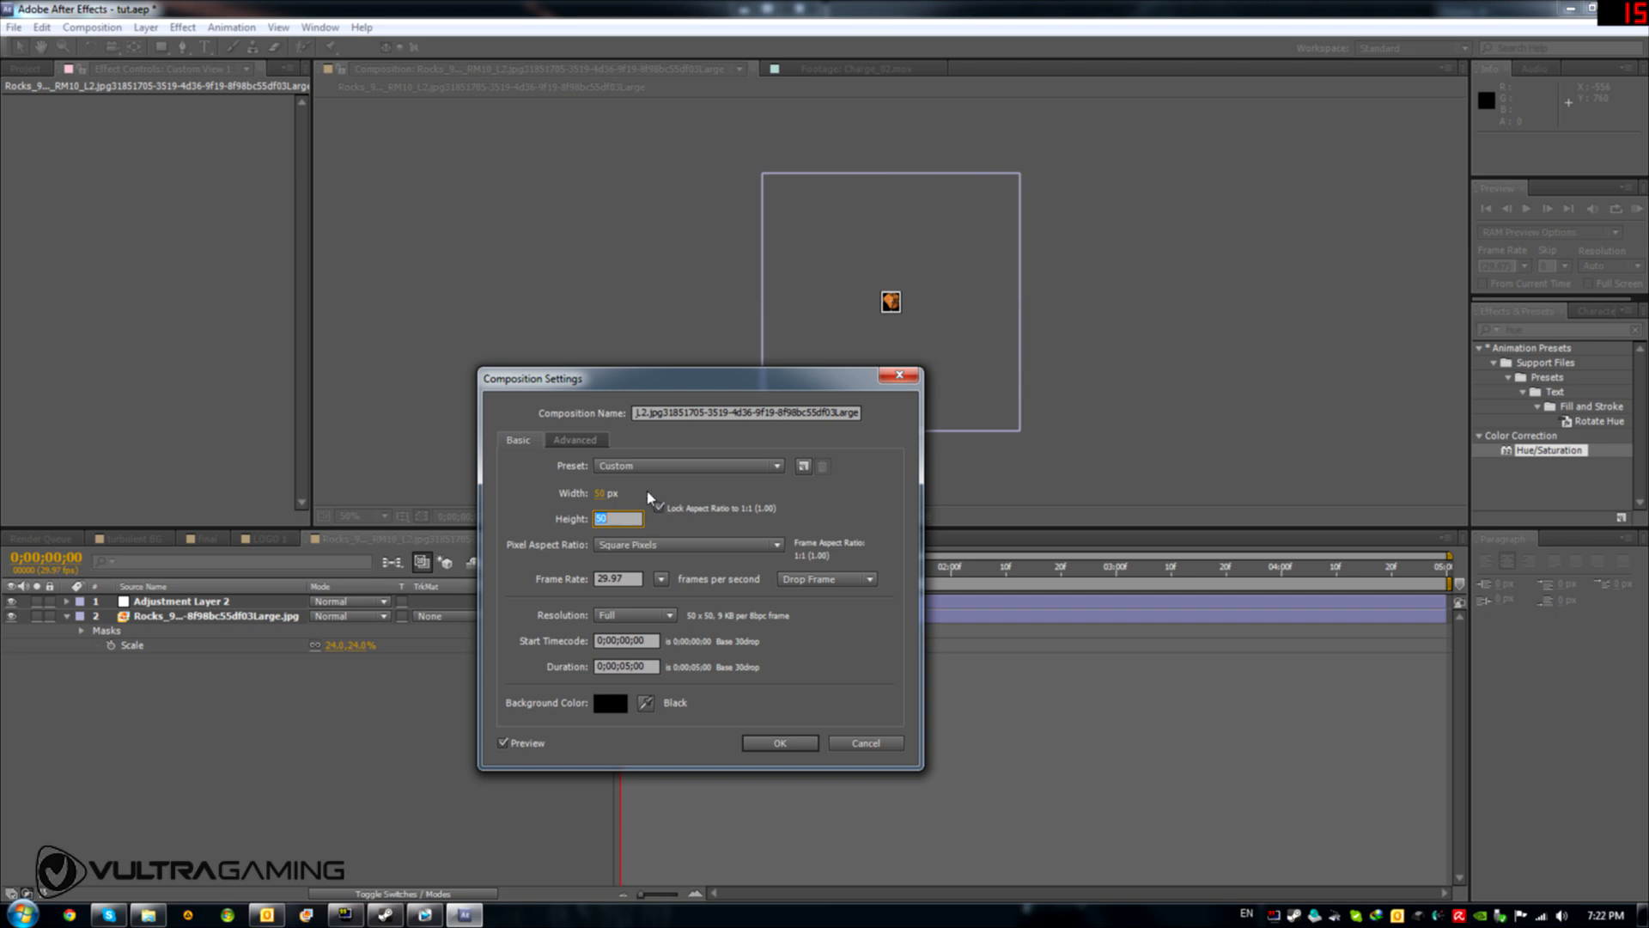
pyautogui.click(747, 414)
pyautogui.hotkey('ctrl', 'a')
pyautogui.write('pa')
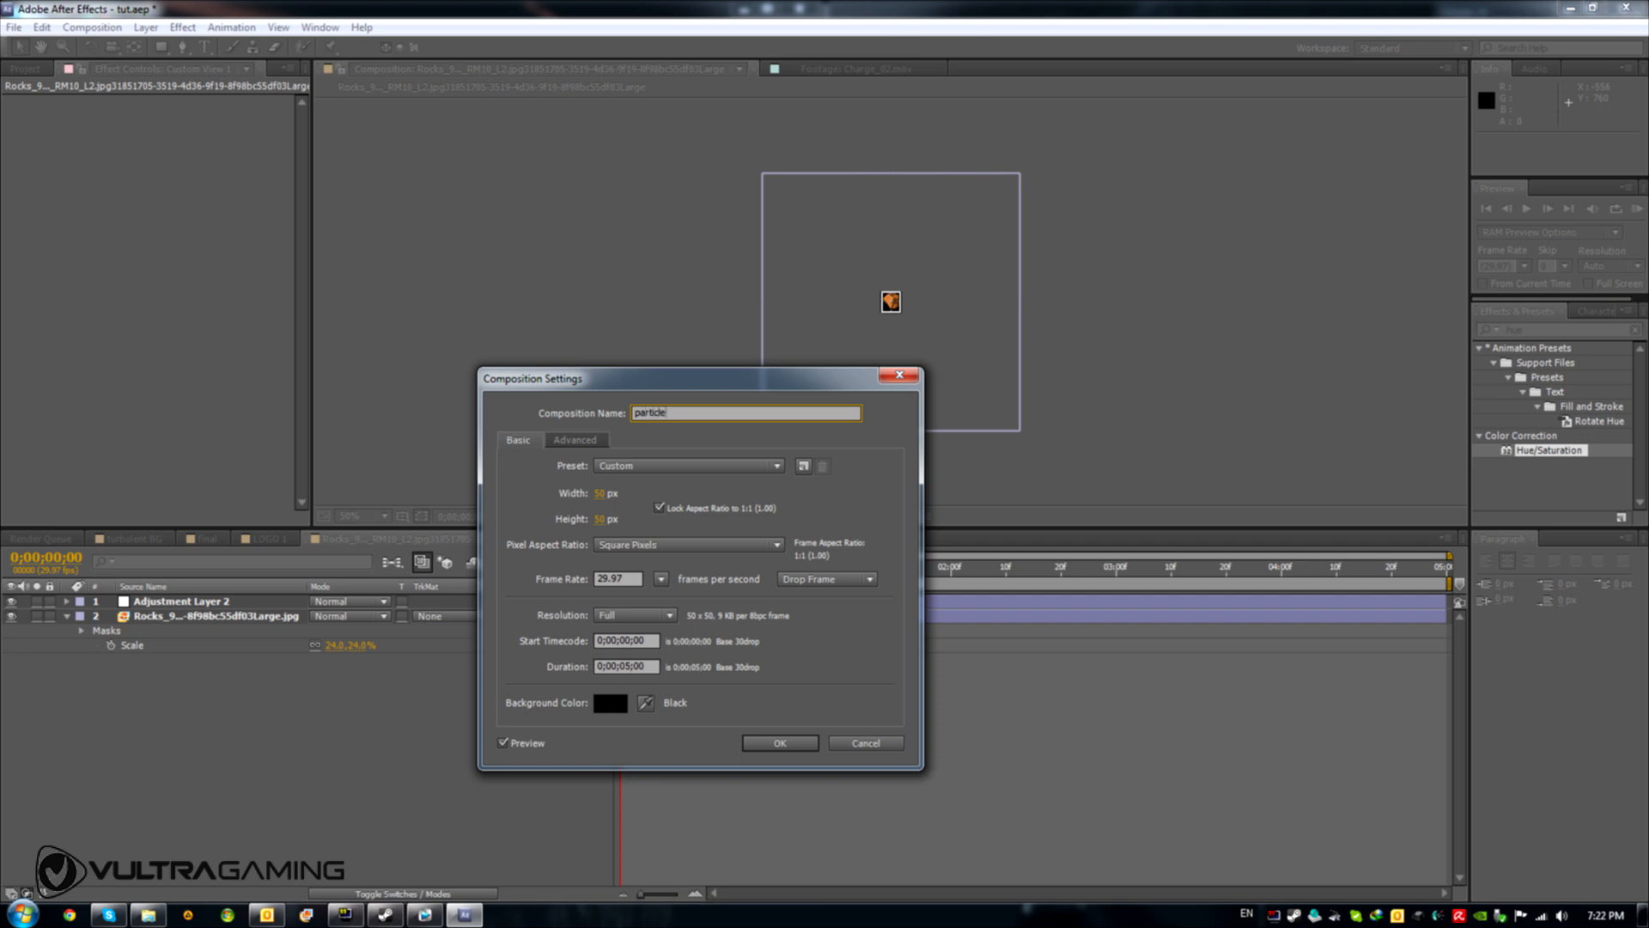
pyautogui.click(774, 744)
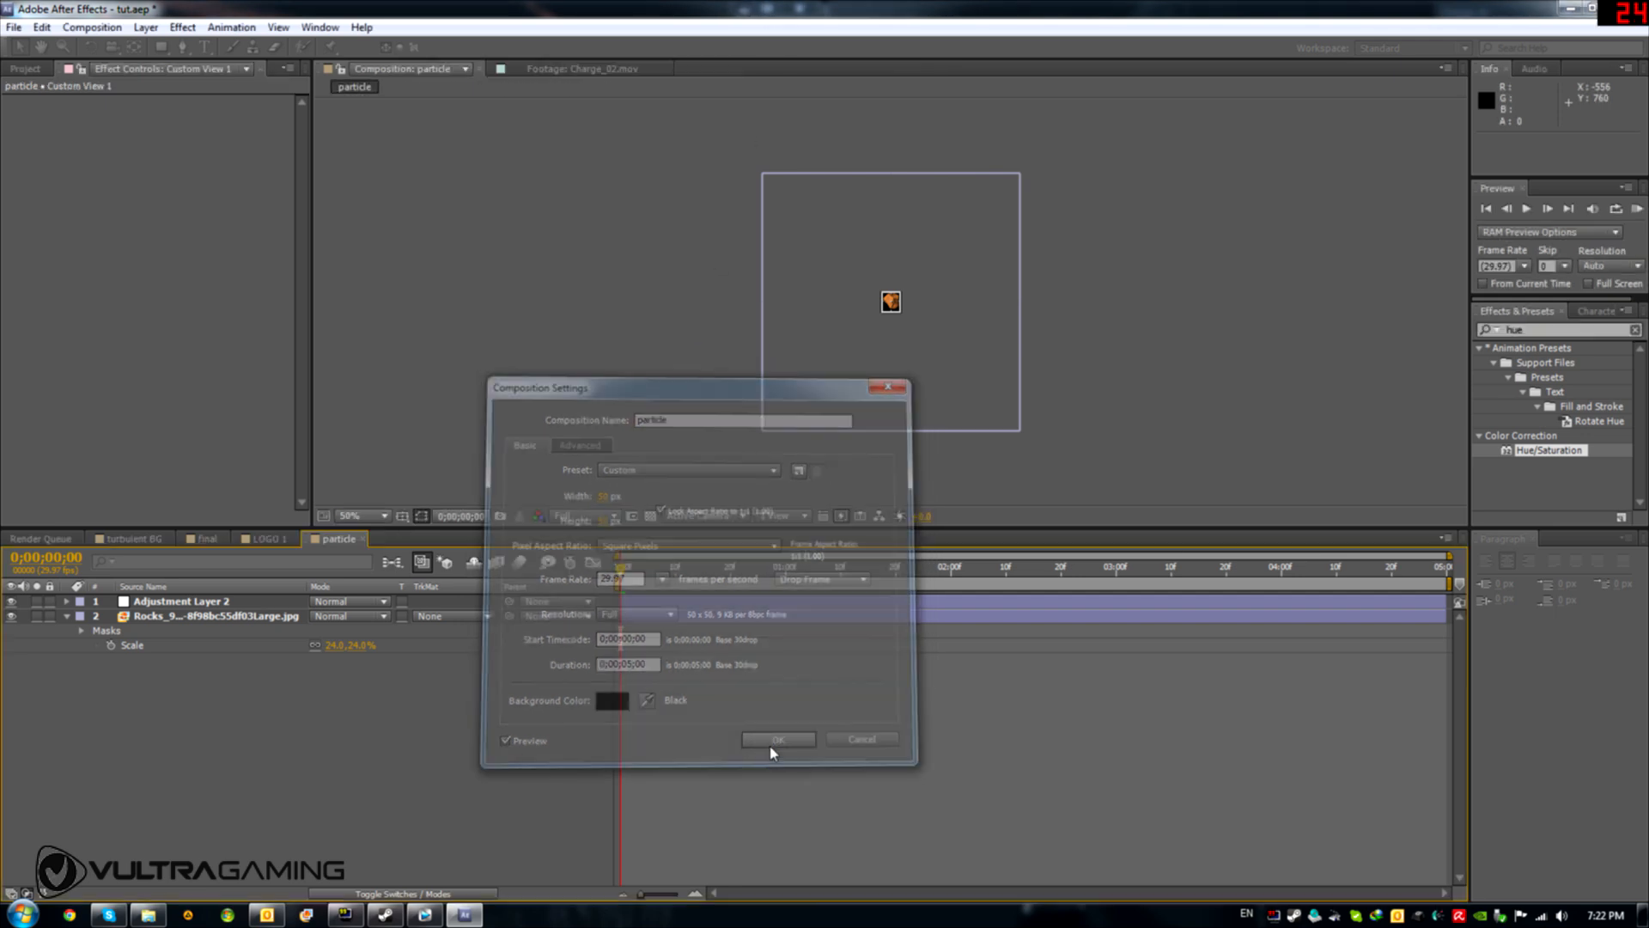
# Nudge the rock layer to position 3.3, 32.0 to centre the rock in the particle composition
pyautogui.scroll(3, 904, 237)
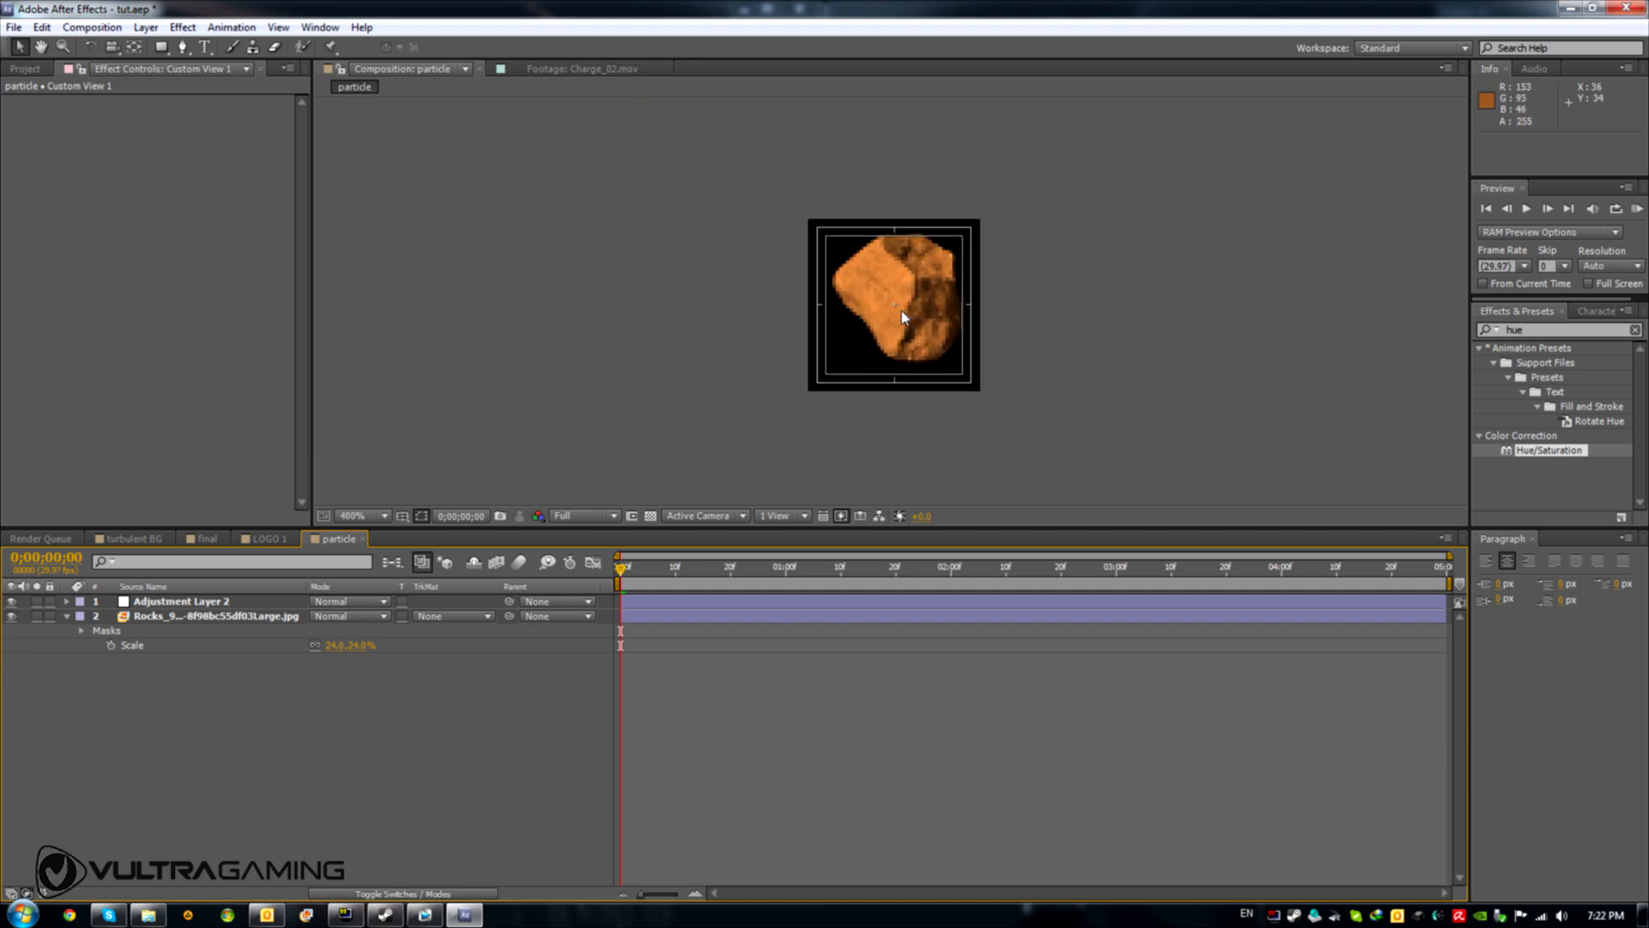
pyautogui.click(198, 617)
pyautogui.press('Return')
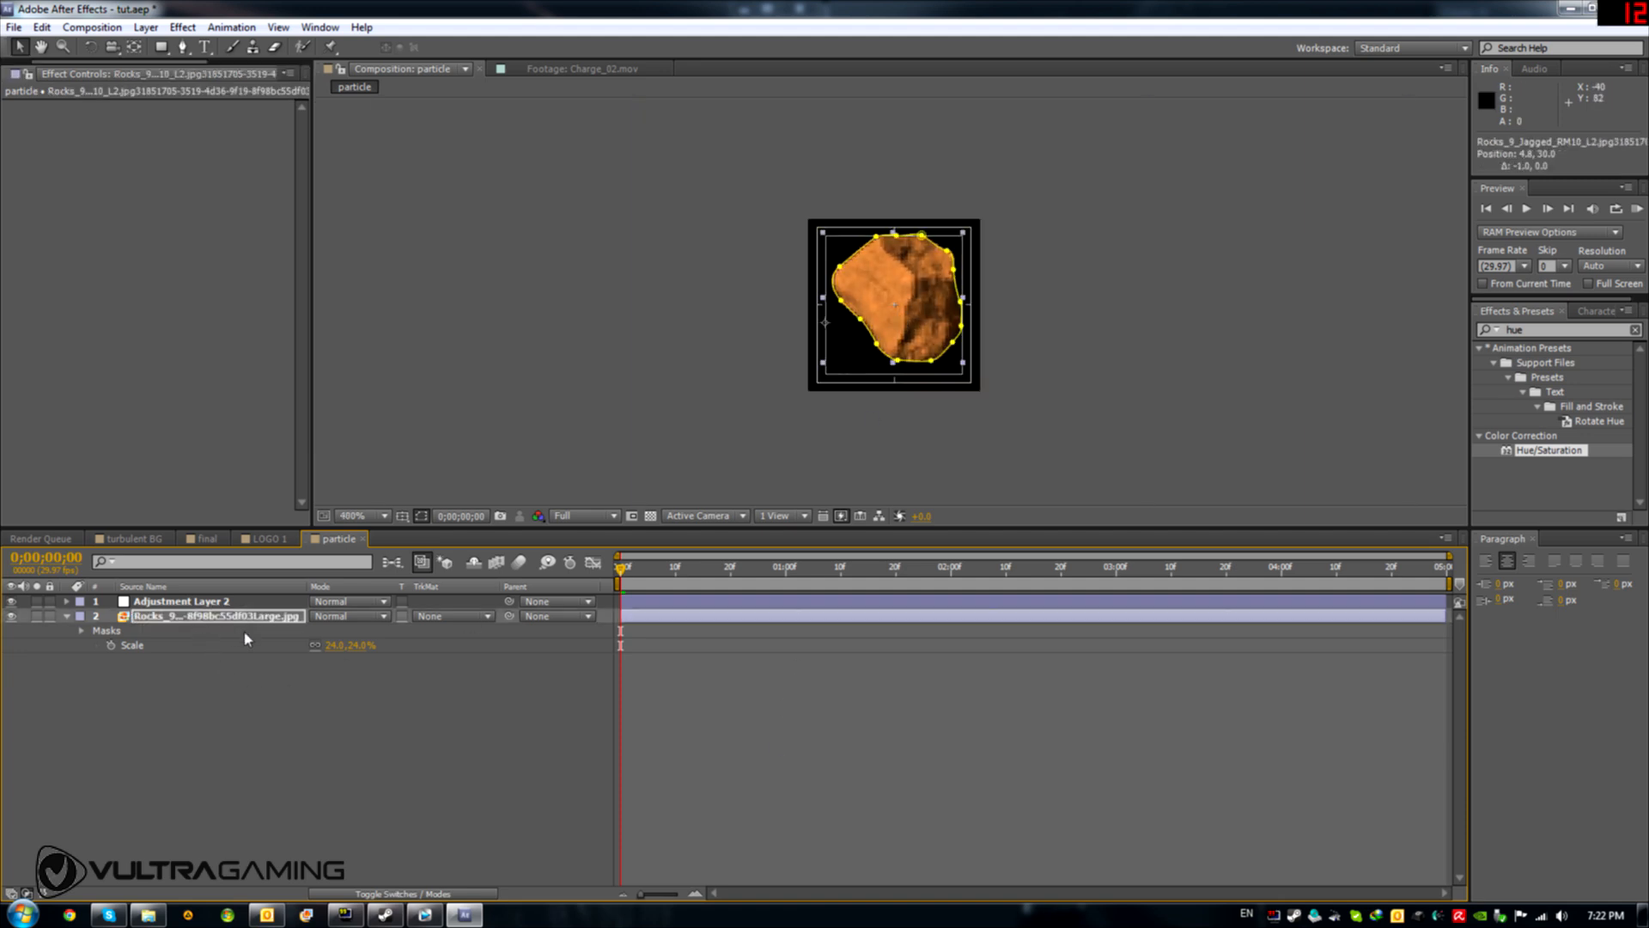
pyautogui.press('Left')
pyautogui.press('Down')
pyautogui.press('Down')
pyautogui.press('Down')
pyautogui.press('Down')
pyautogui.press('Down')
pyautogui.press('Down')
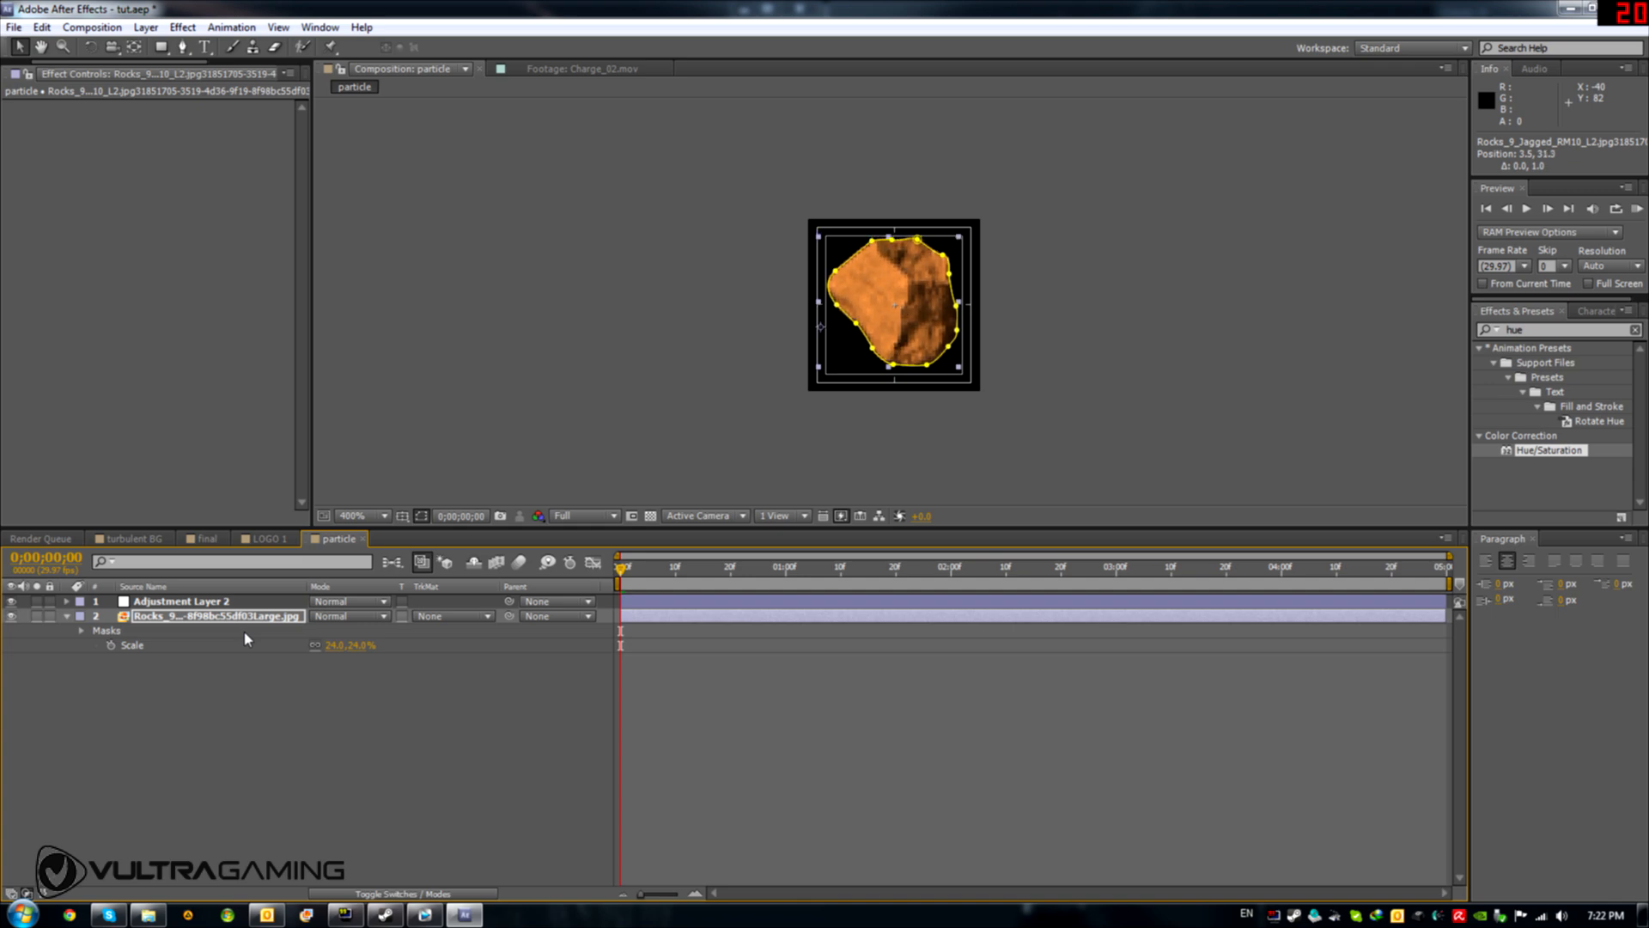
pyautogui.press('Left')
pyautogui.press('Down')
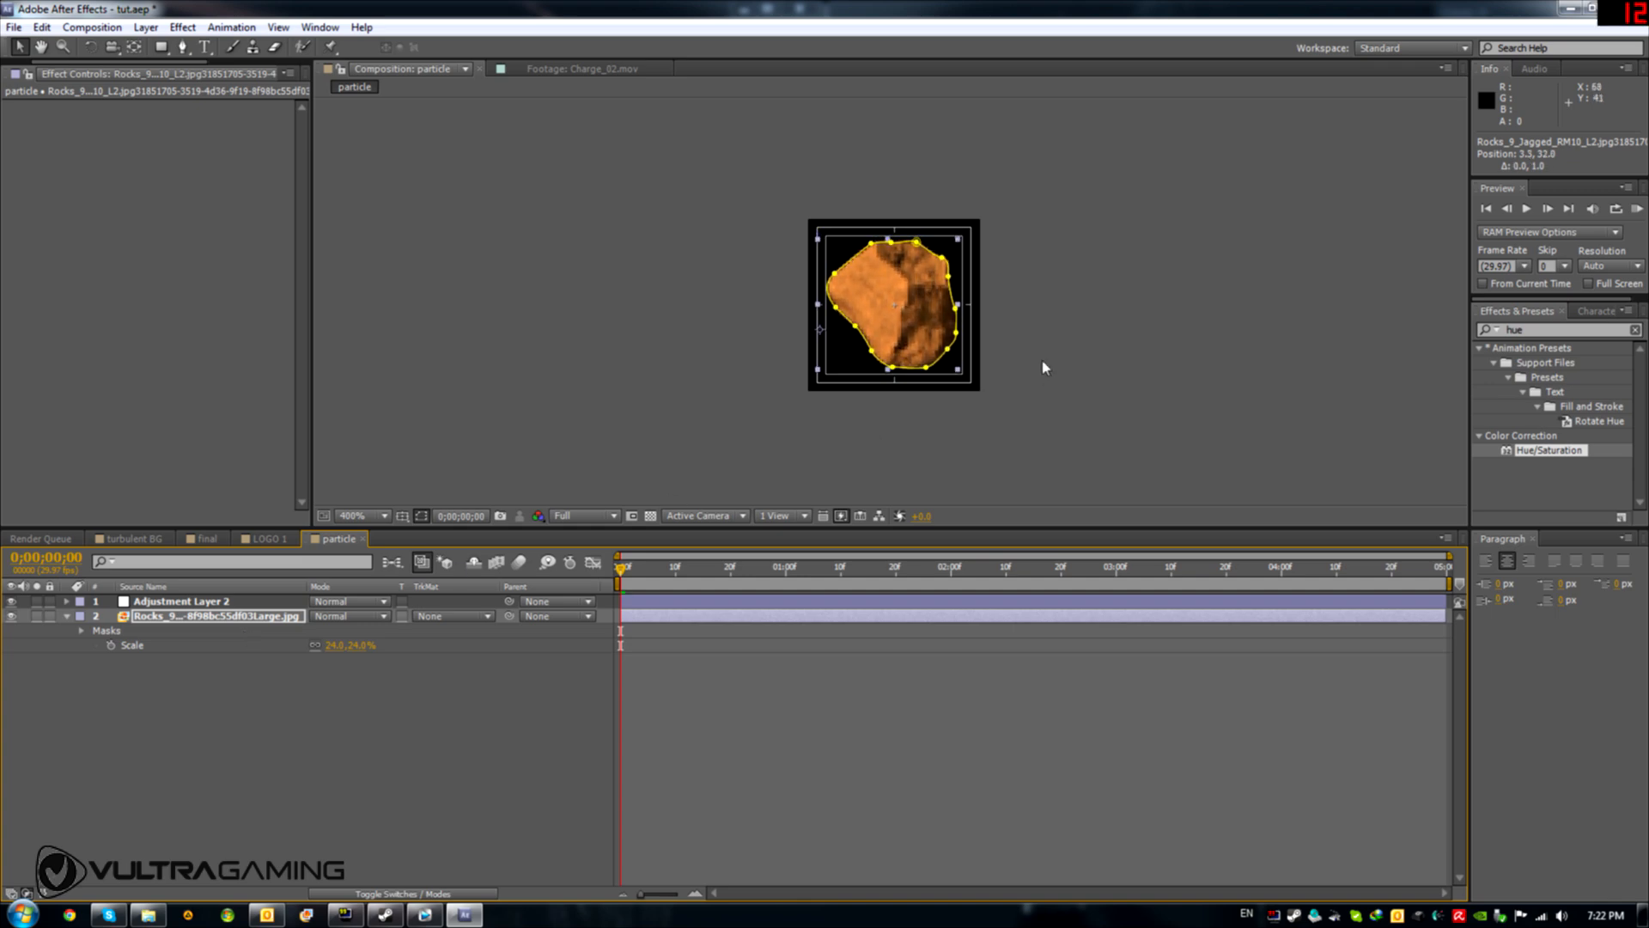
pyautogui.press(',')
pyautogui.press(',')
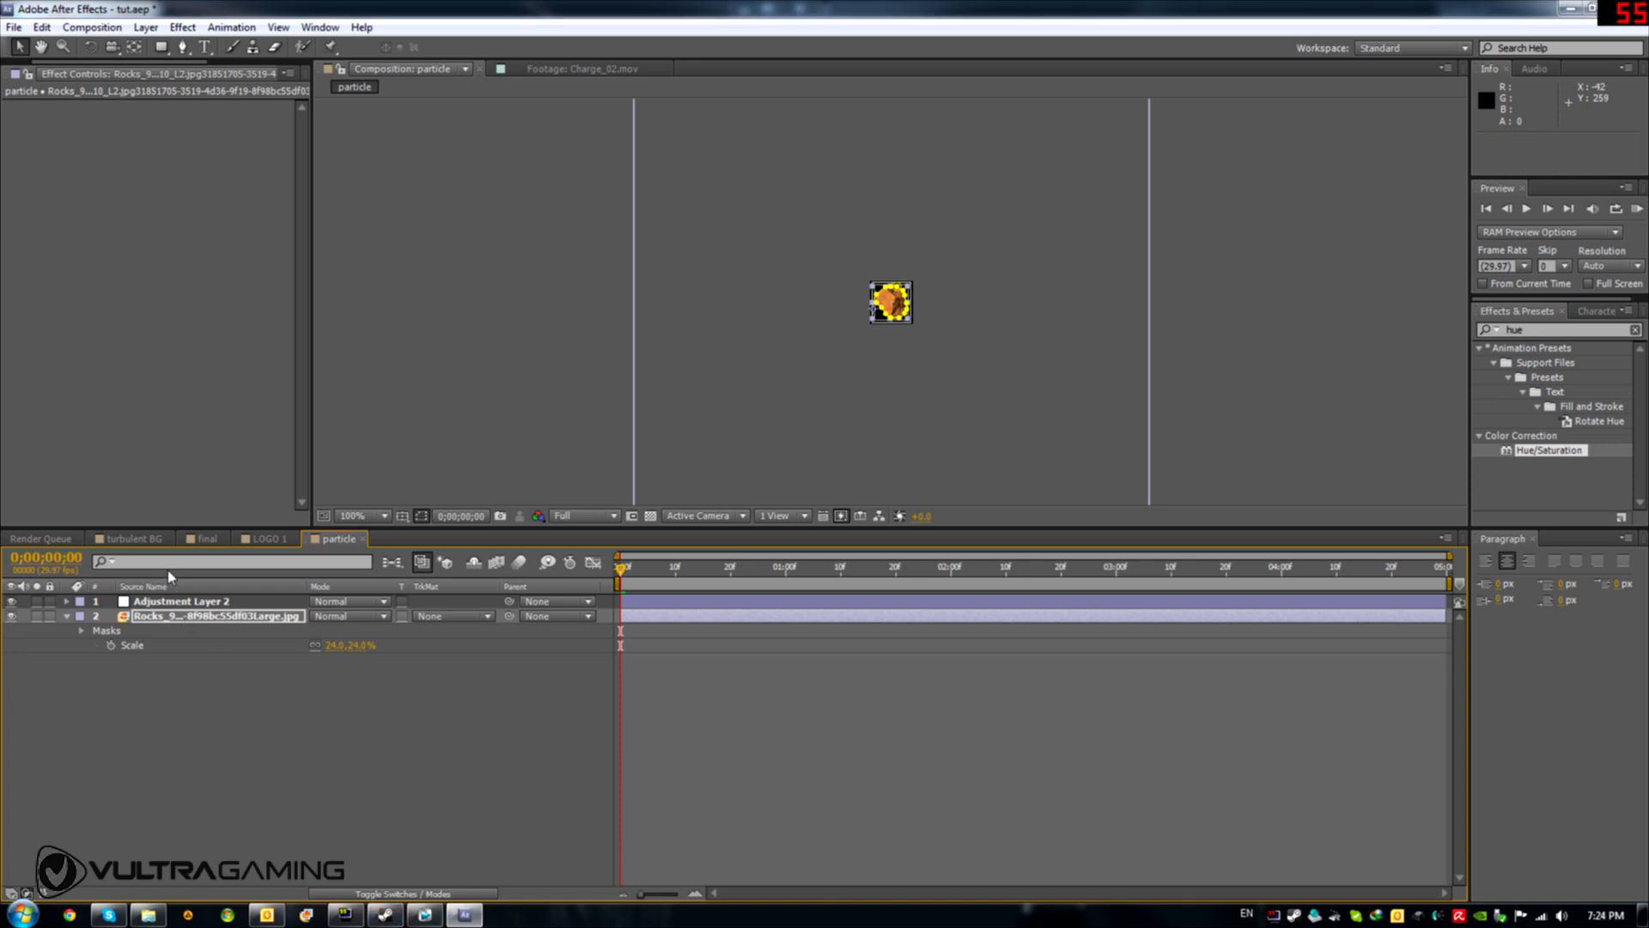
# Return to the final composition and duplicate the LOGO 1 composition in the project
pyautogui.click(203, 539)
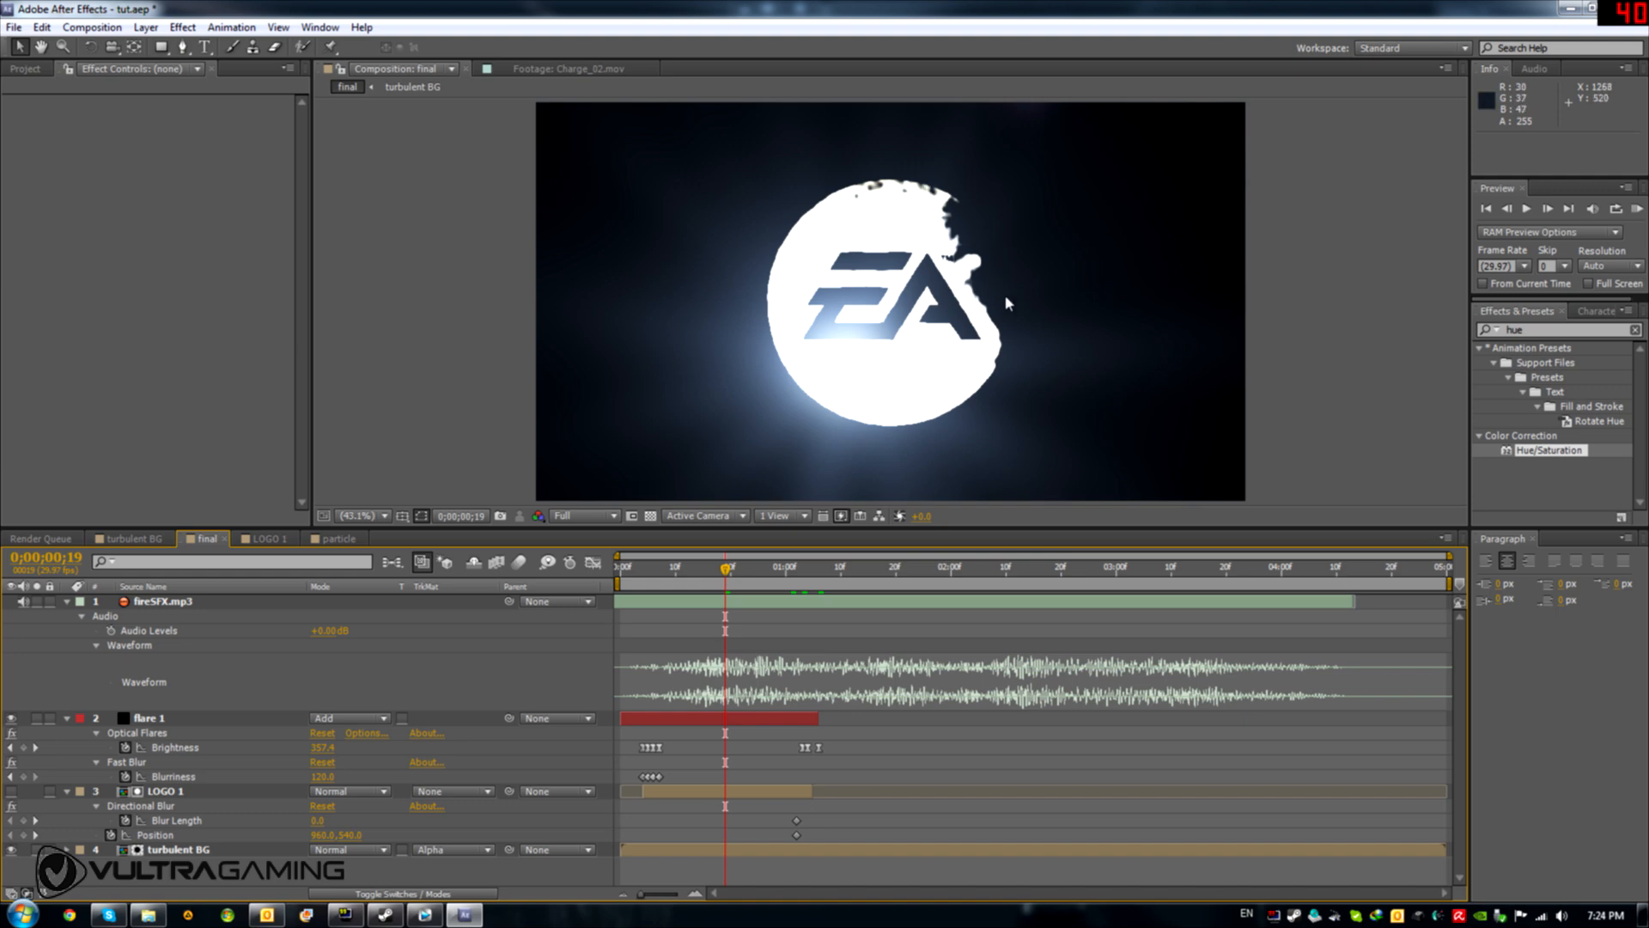
pyautogui.click(335, 539)
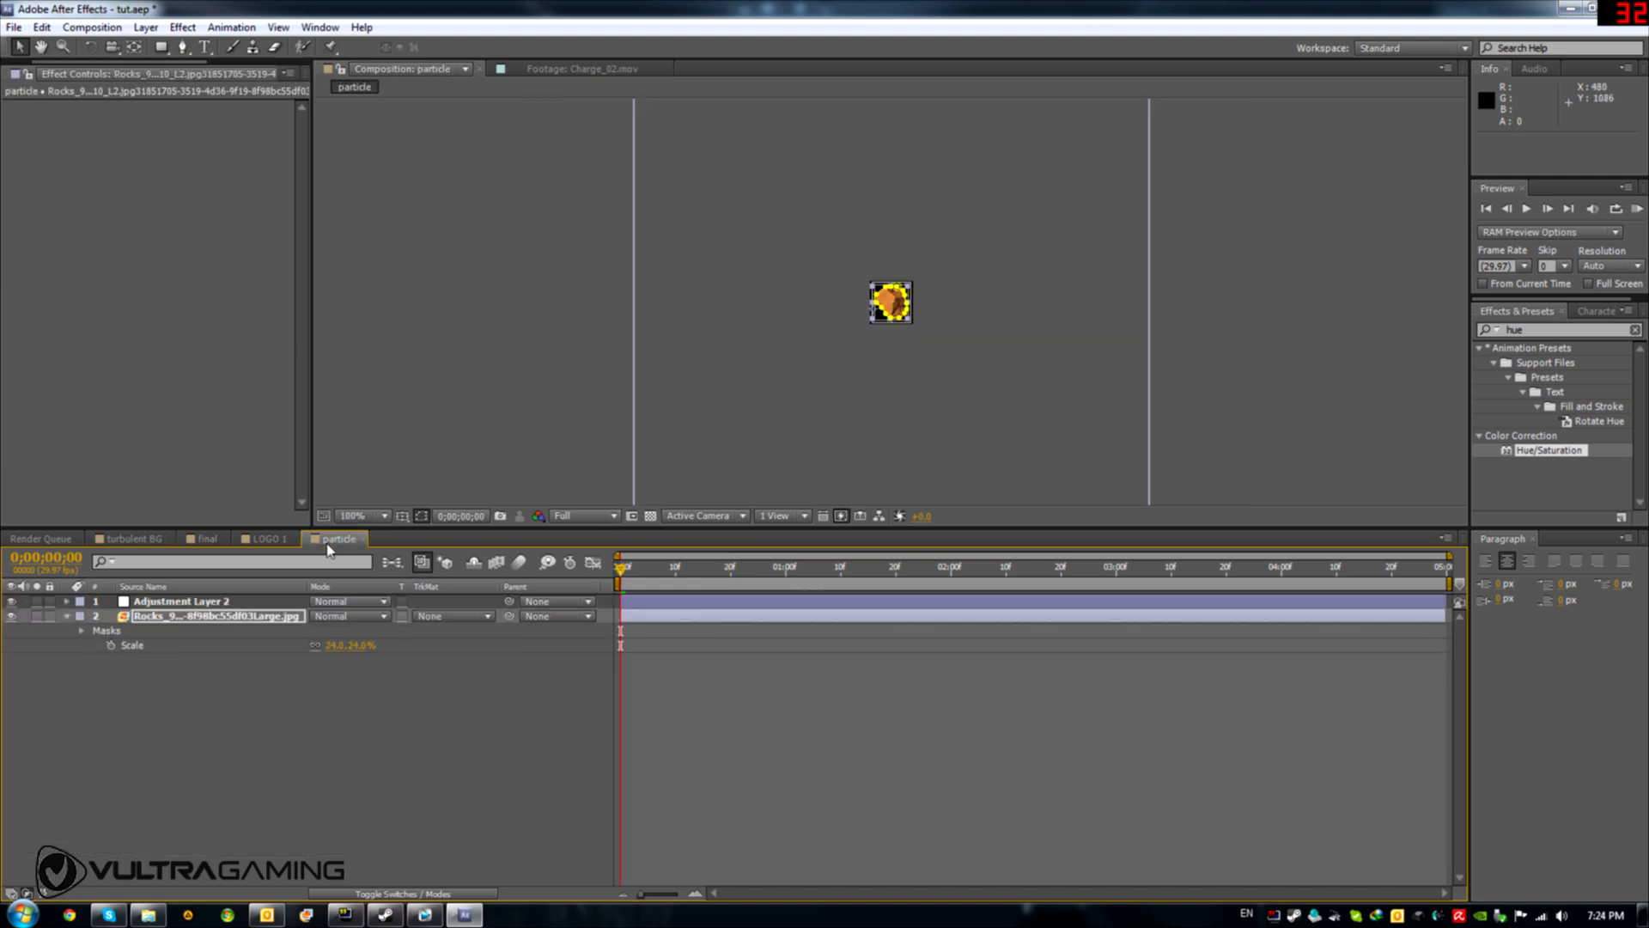
pyautogui.click(206, 540)
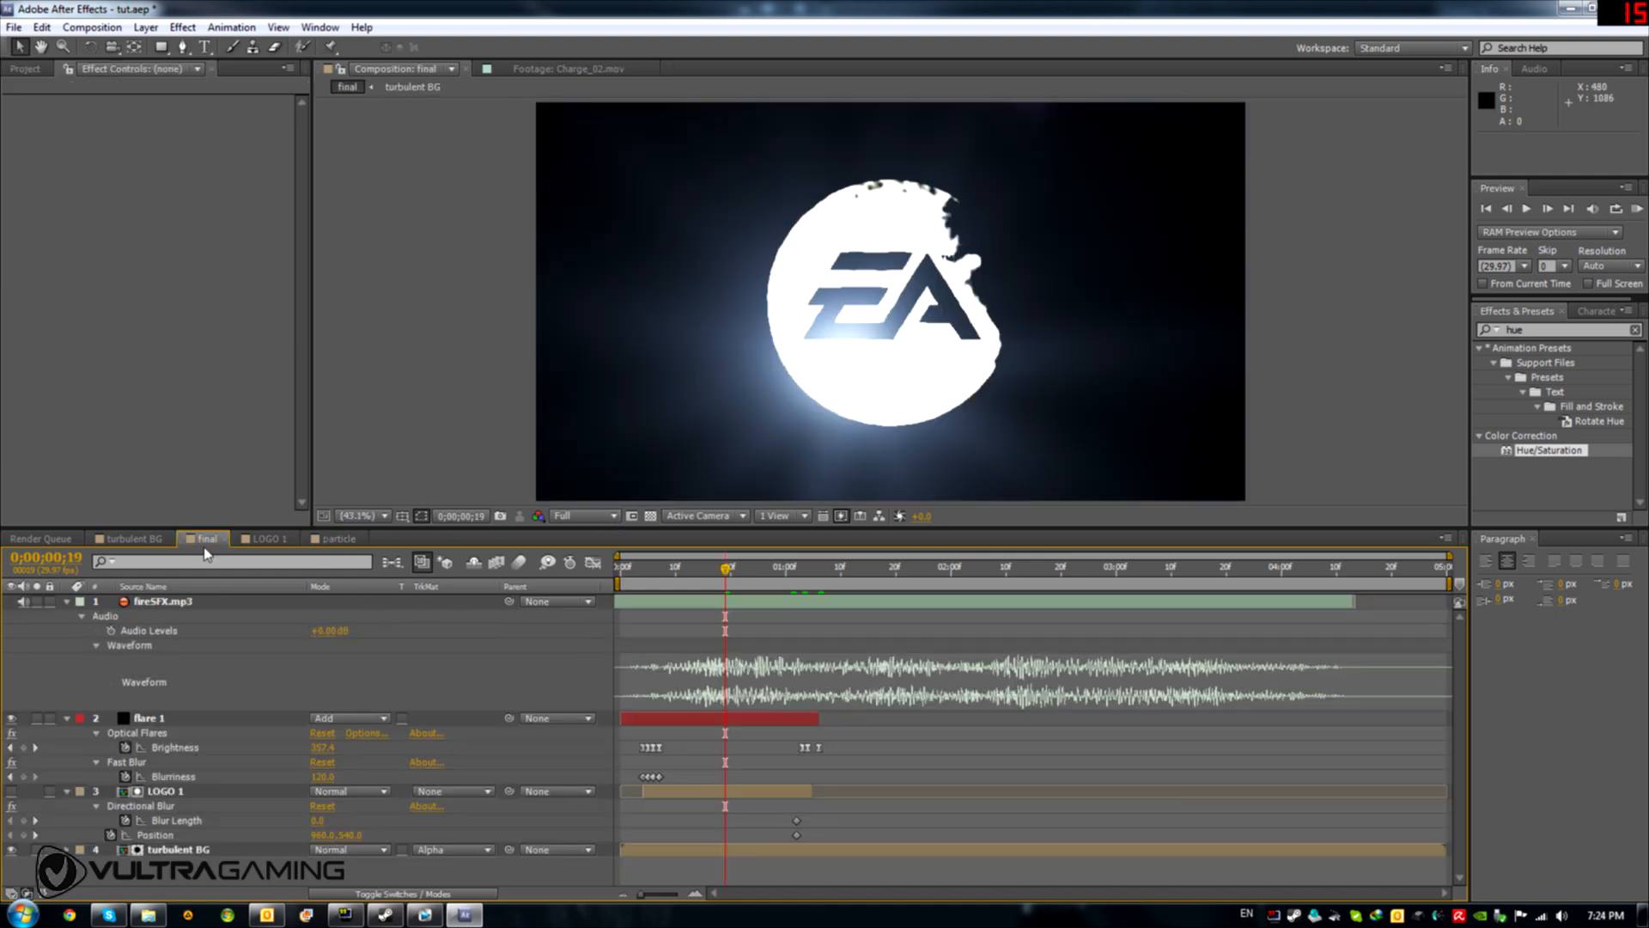
pyautogui.click(17, 73)
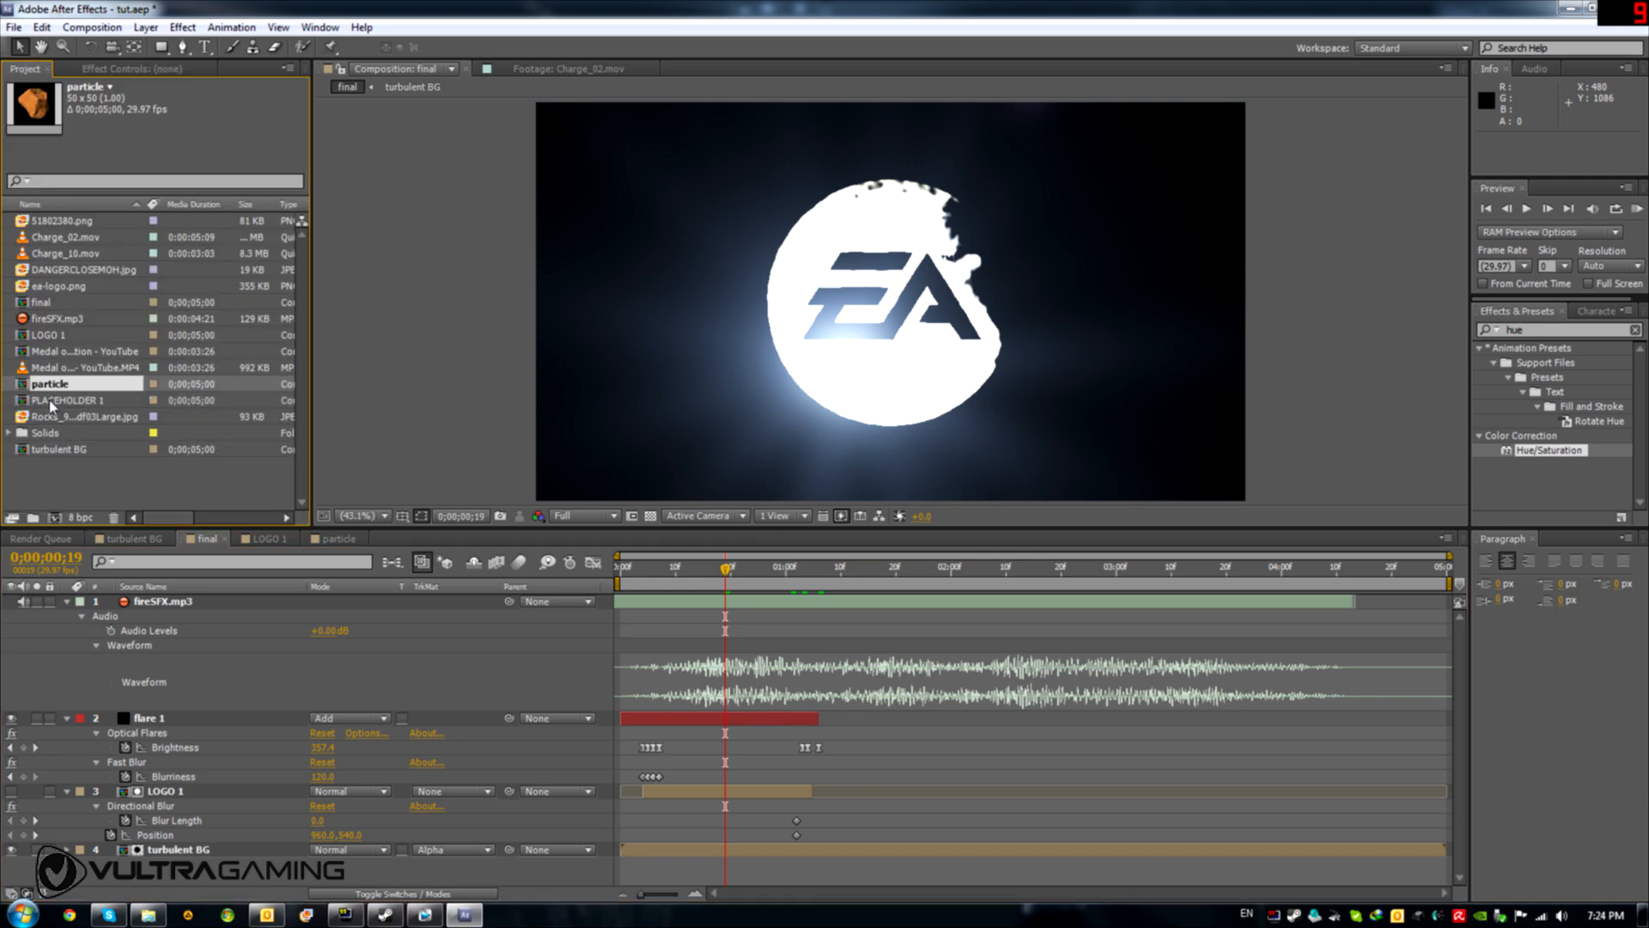
pyautogui.click(50, 401)
pyautogui.click(47, 336)
pyautogui.rightClick(45, 339)
pyautogui.click(36, 337)
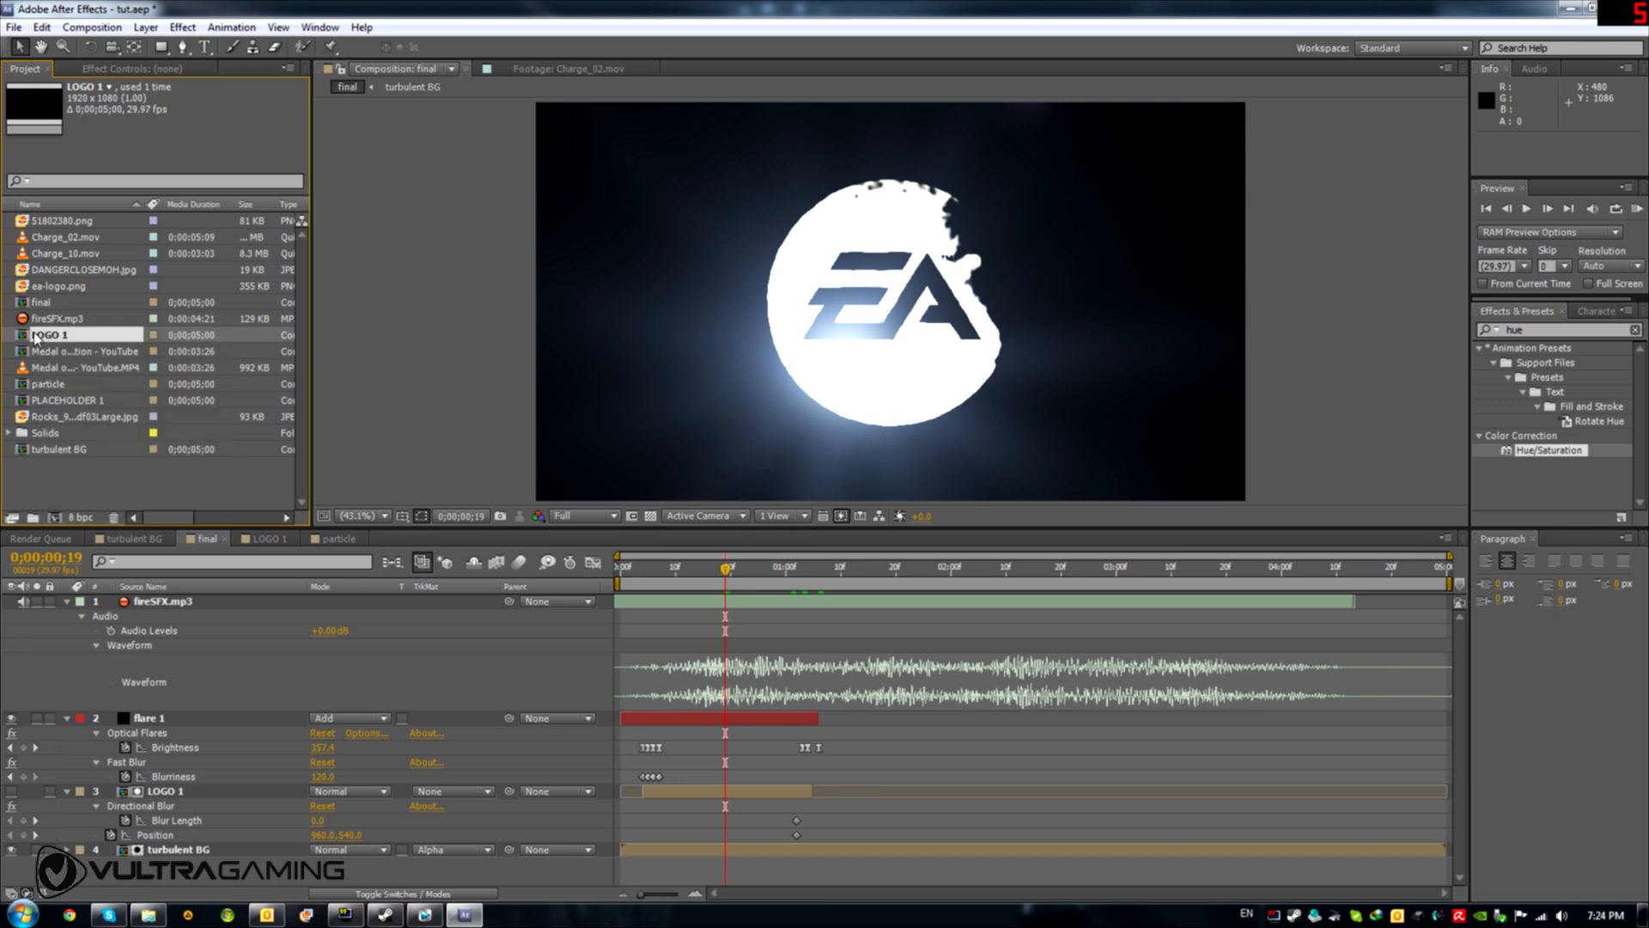
pyautogui.hotkey('ctrl', 'd')
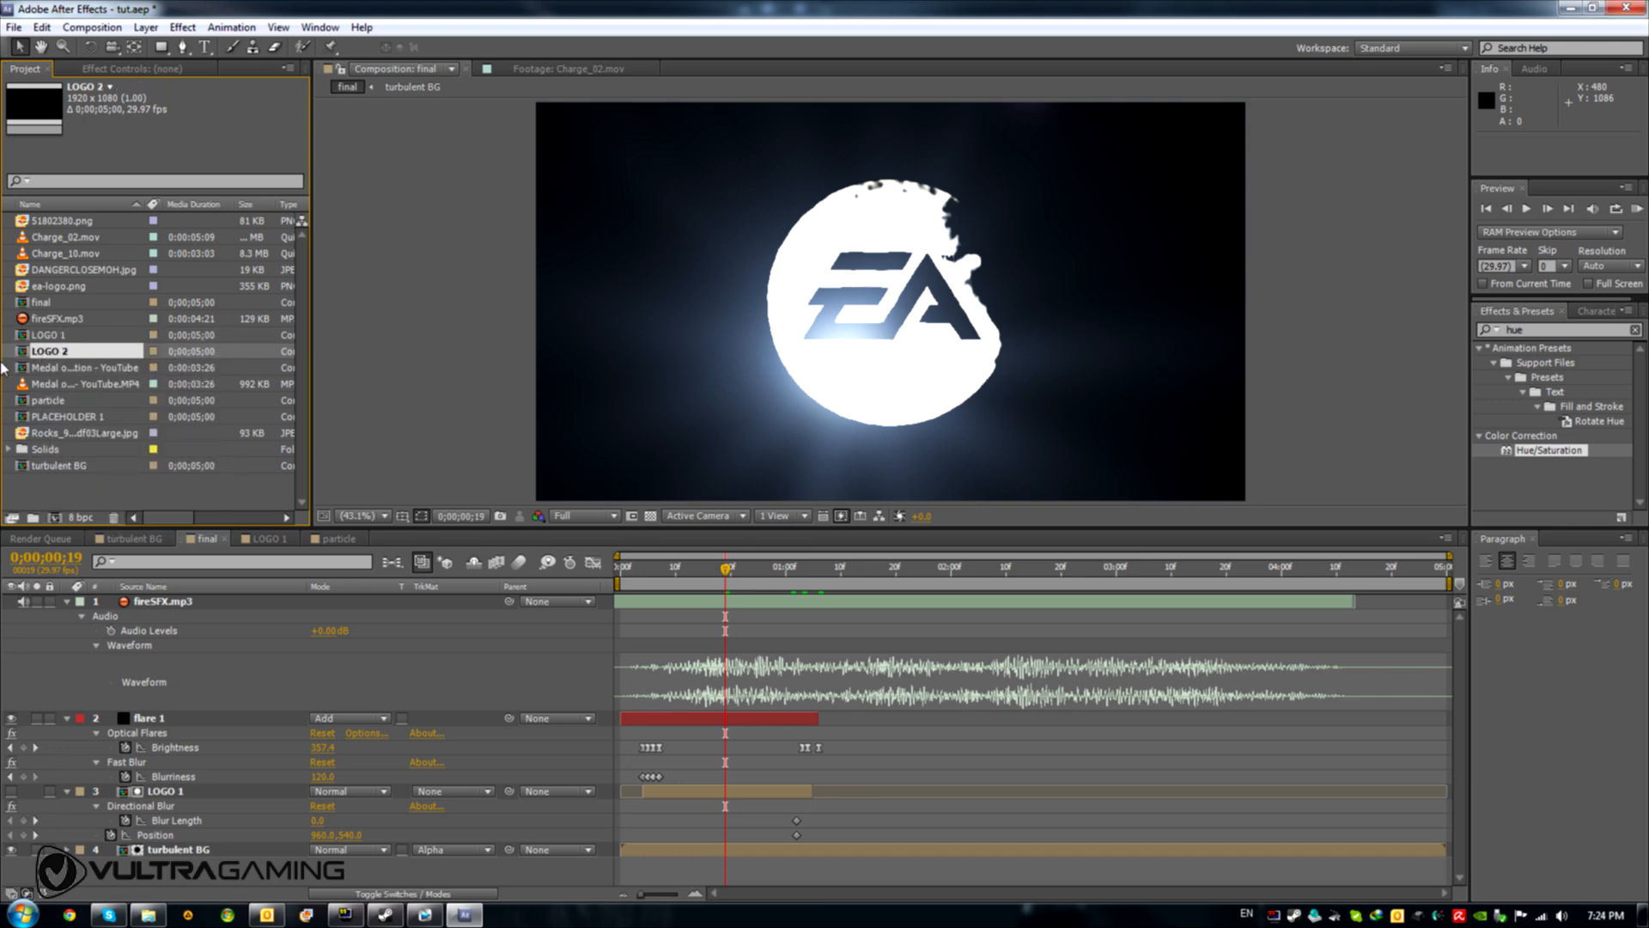
# Rename the duplicated logo composition as emitter 1
pyautogui.rightClick(59, 350)
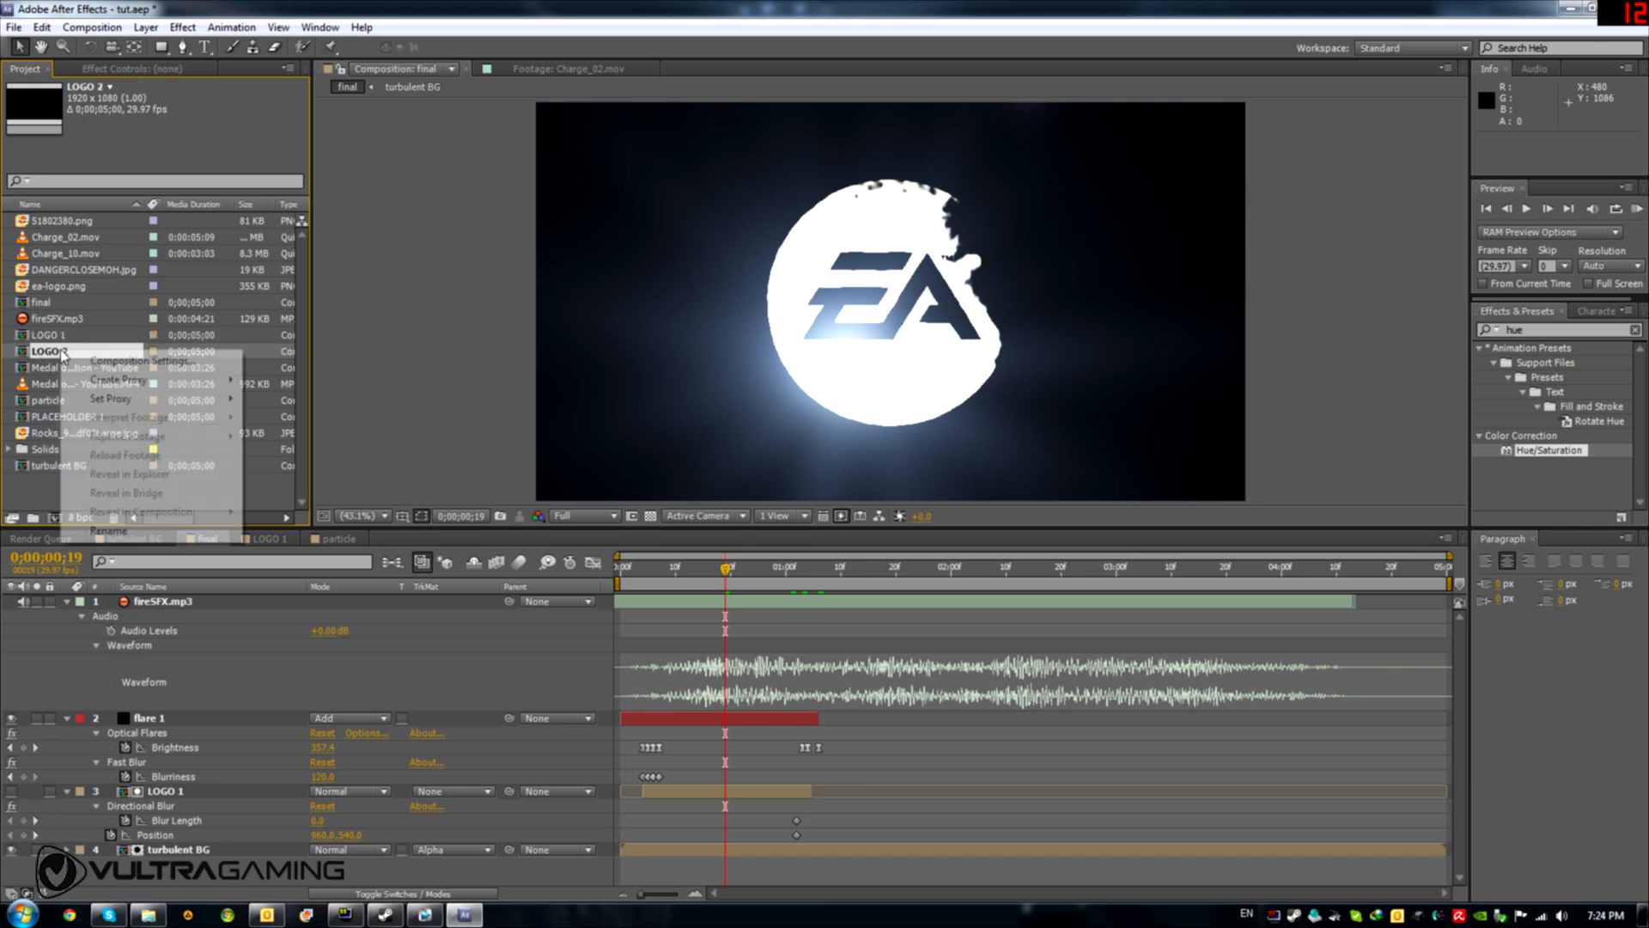
pyautogui.click(144, 534)
pyautogui.write('emi')
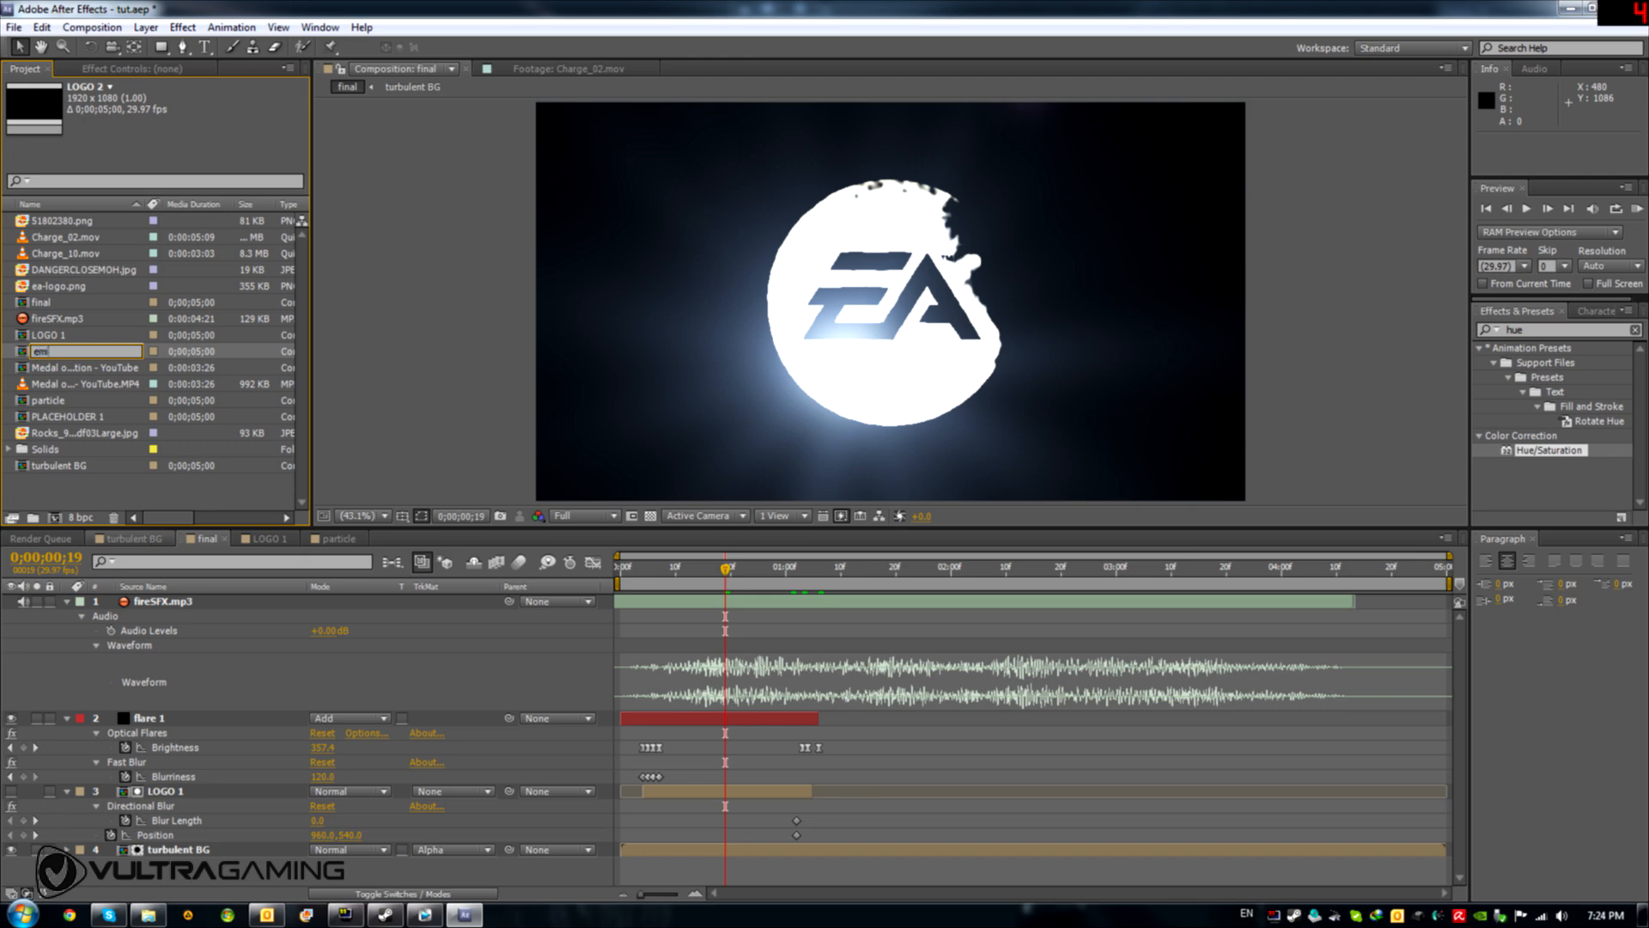
pyautogui.write('tter 1')
pyautogui.press('Return')
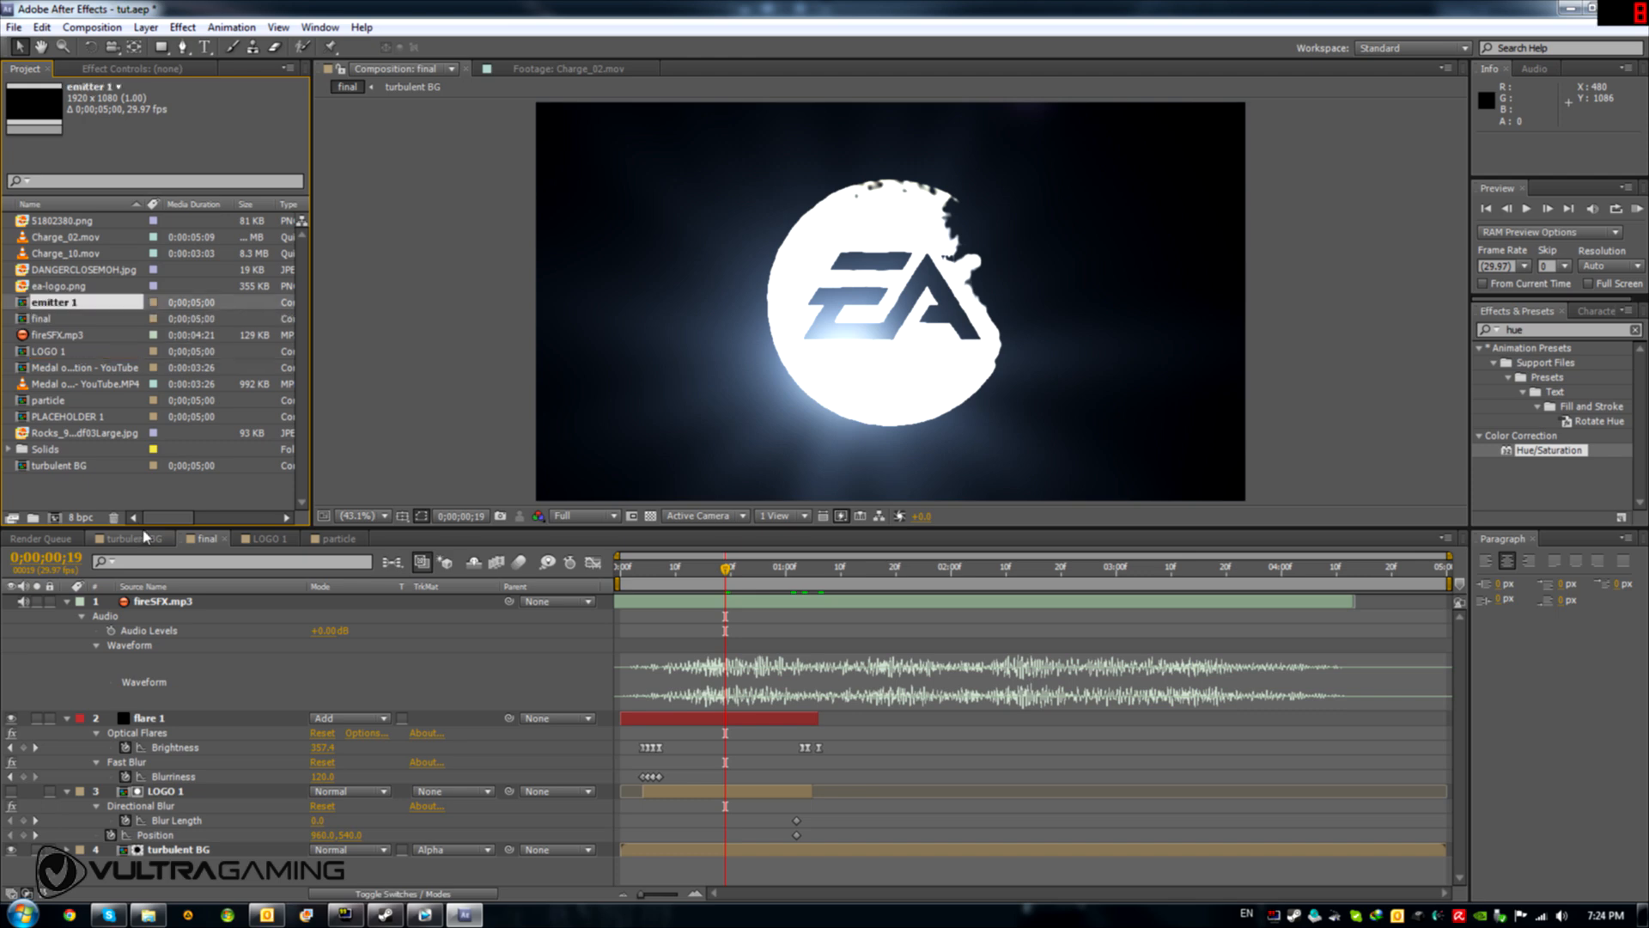
# Add emitter 1 directly above LOGO 1 in the final composition as a hidden 3D layer
pyautogui.moveTo(60, 308); pyautogui.dragTo(204, 783)
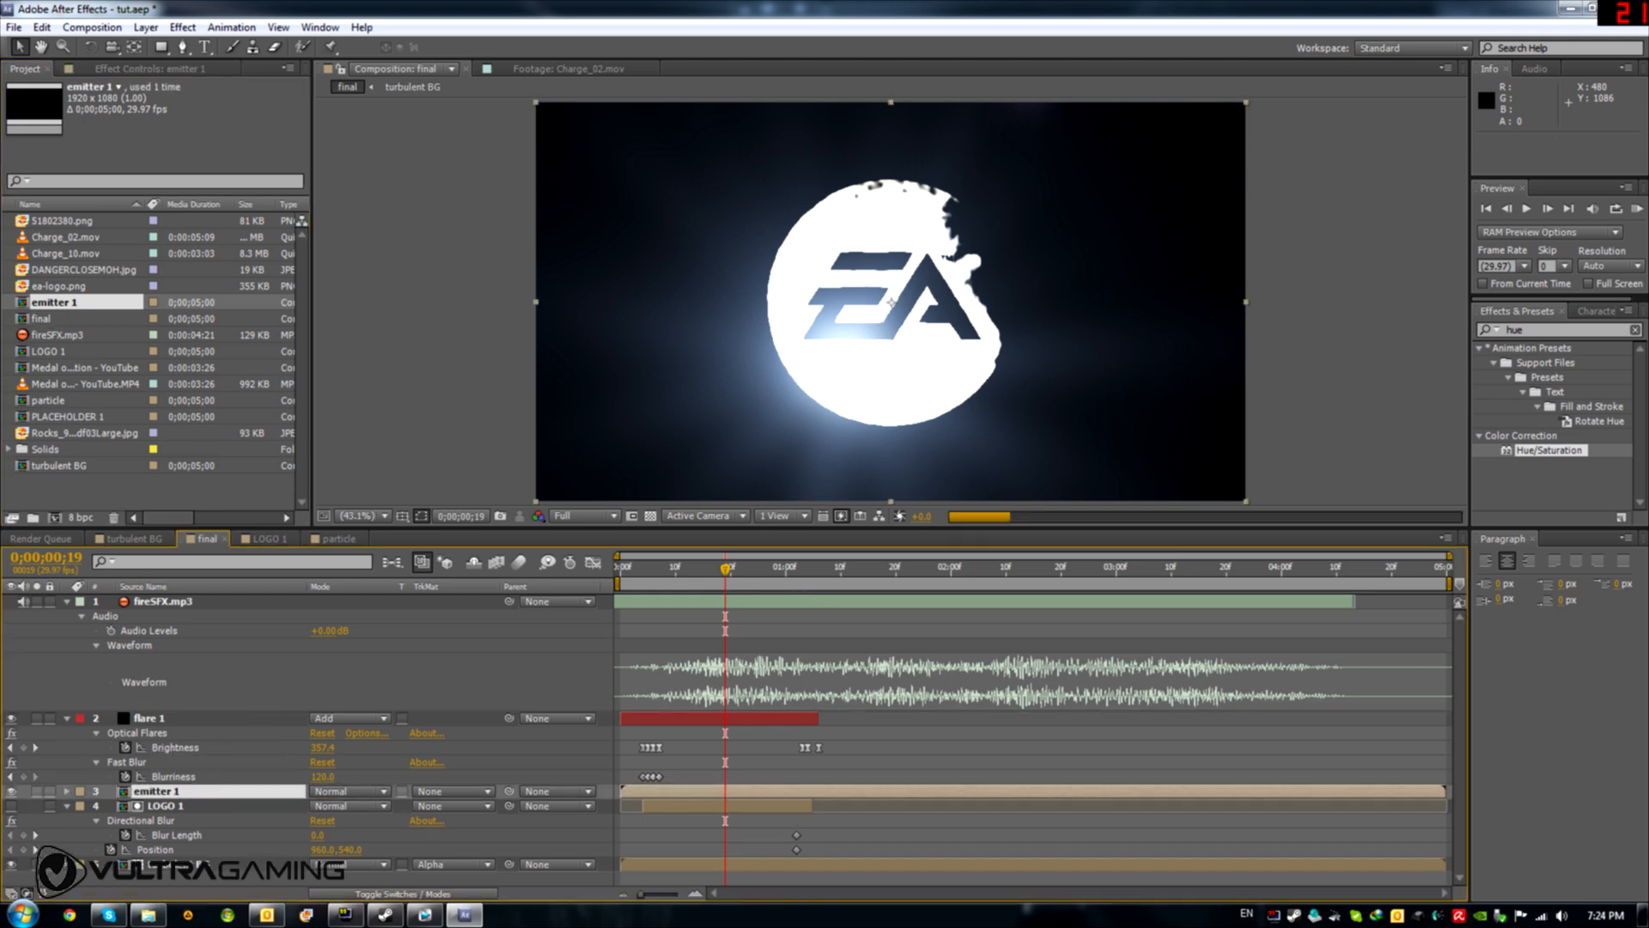
pyautogui.click(12, 791)
pyautogui.click(378, 893)
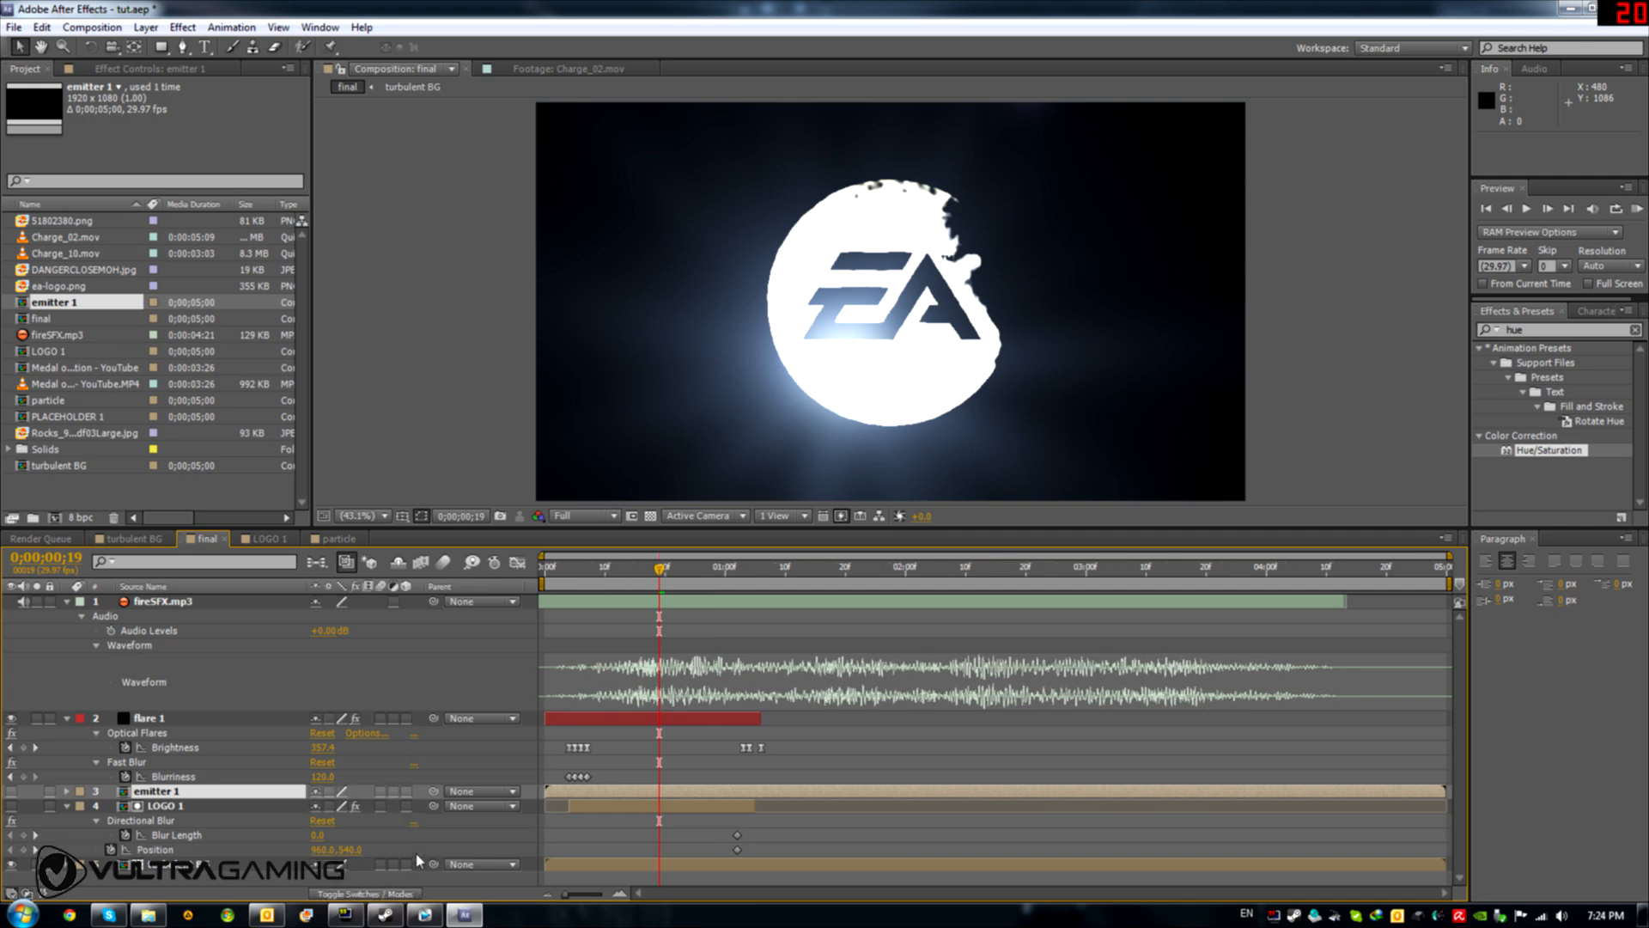
pyautogui.click(405, 791)
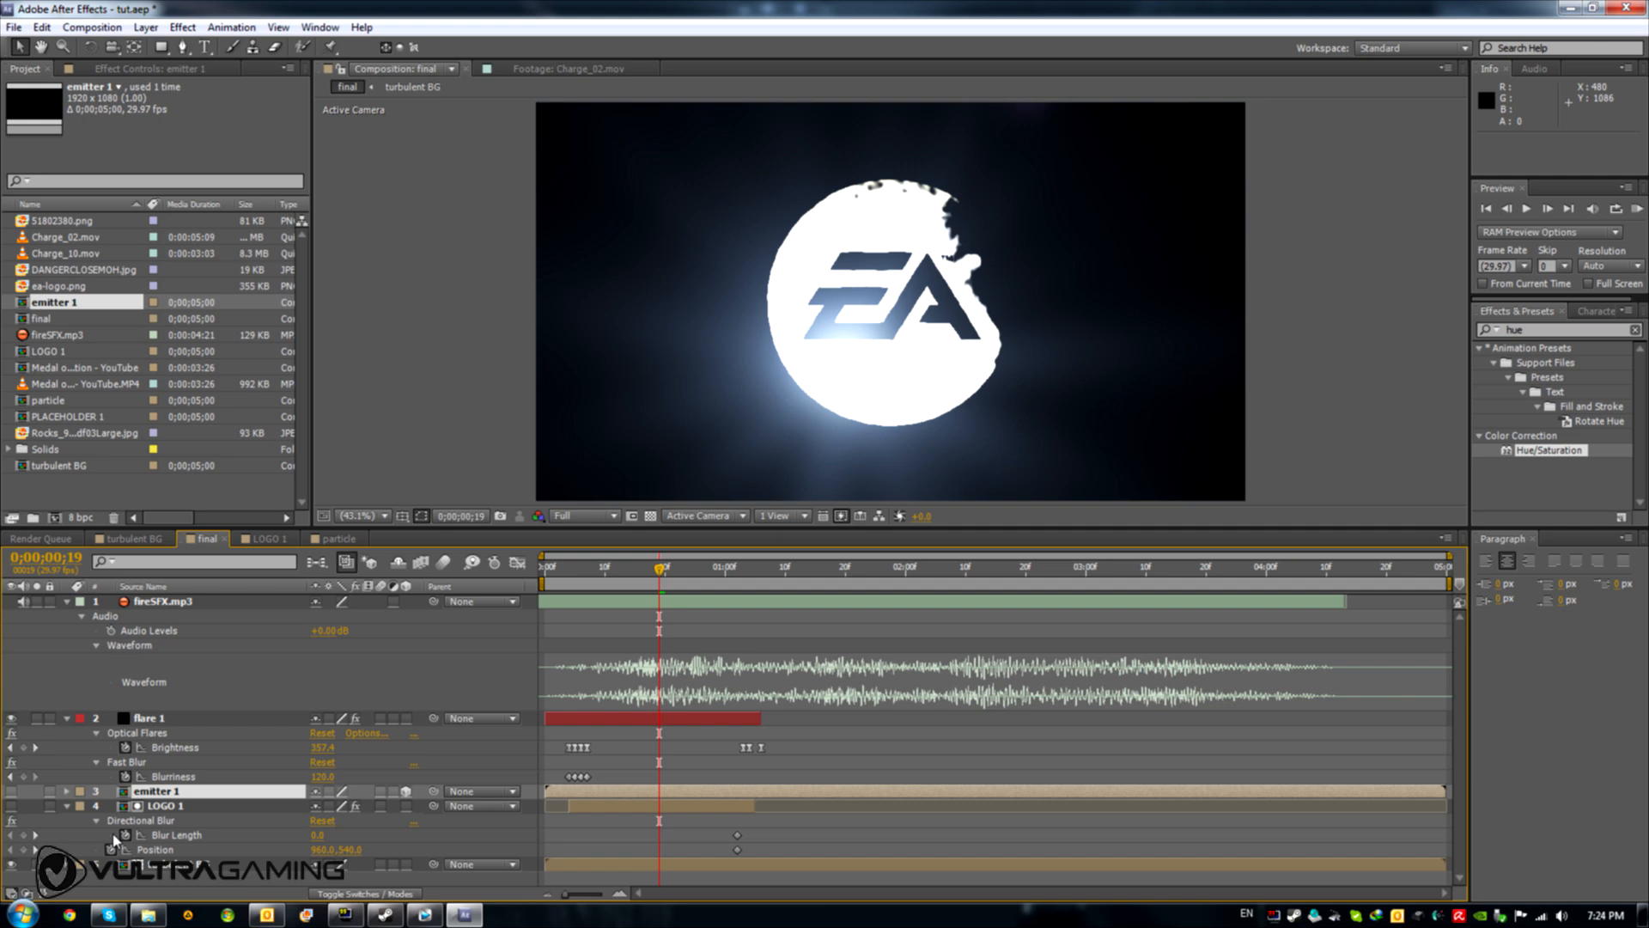
# In the emitter 1 composition, change the Charge_10.mov layer's blending mode to Silhouette Luma
pyautogui.doubleClick(163, 791)
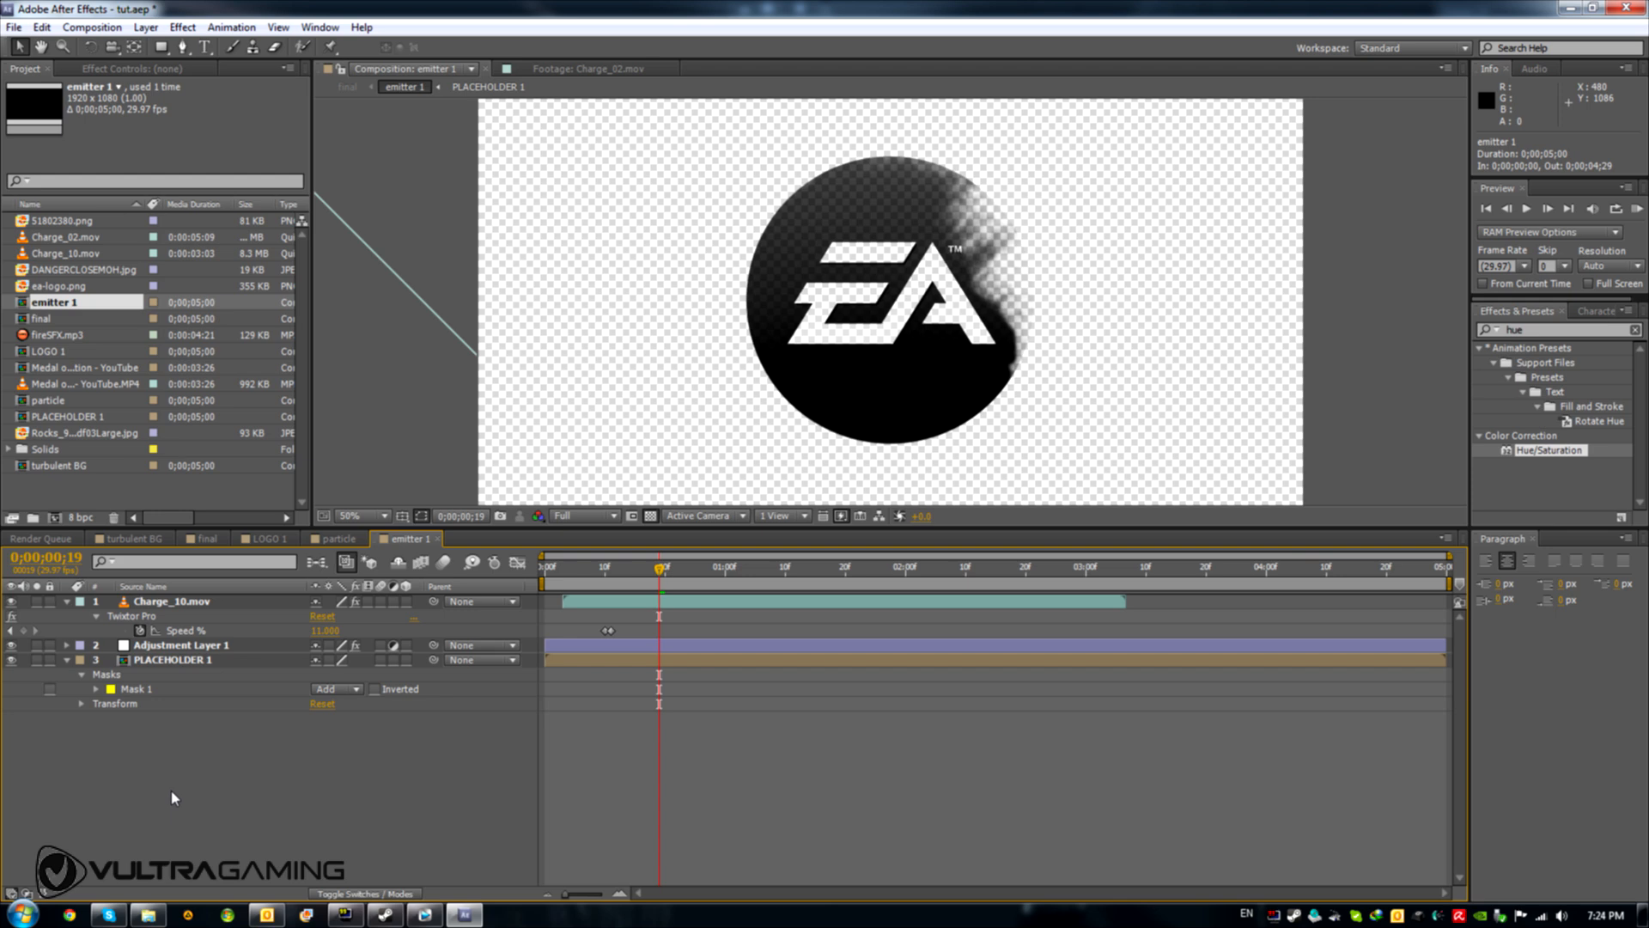
pyautogui.click(361, 895)
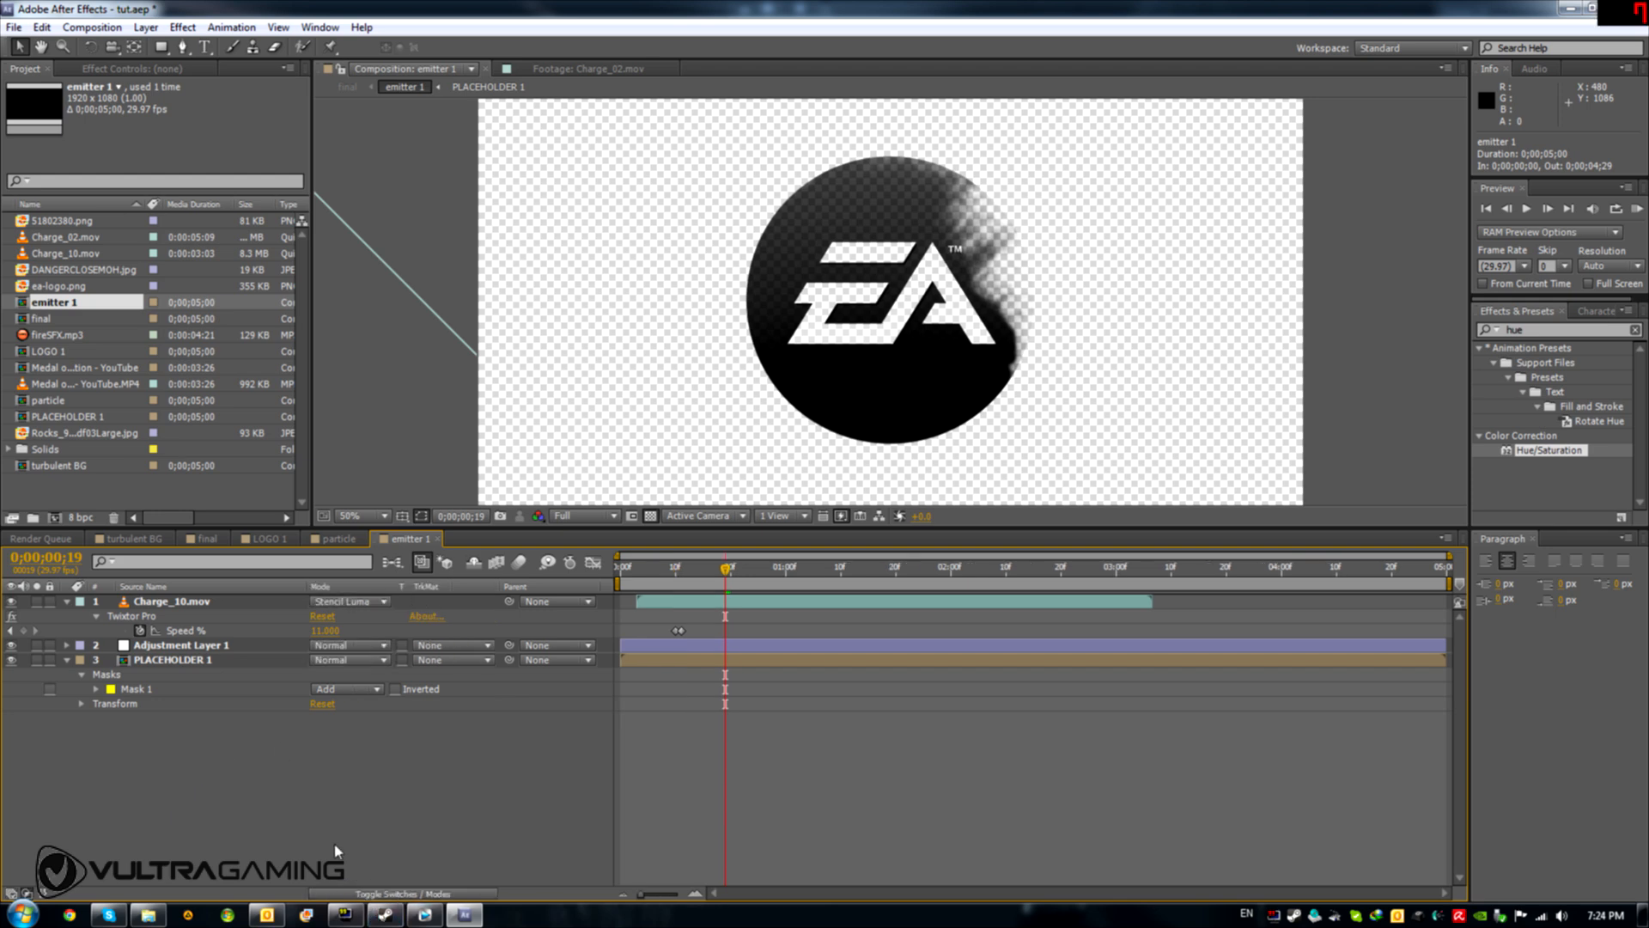
pyautogui.click(177, 603)
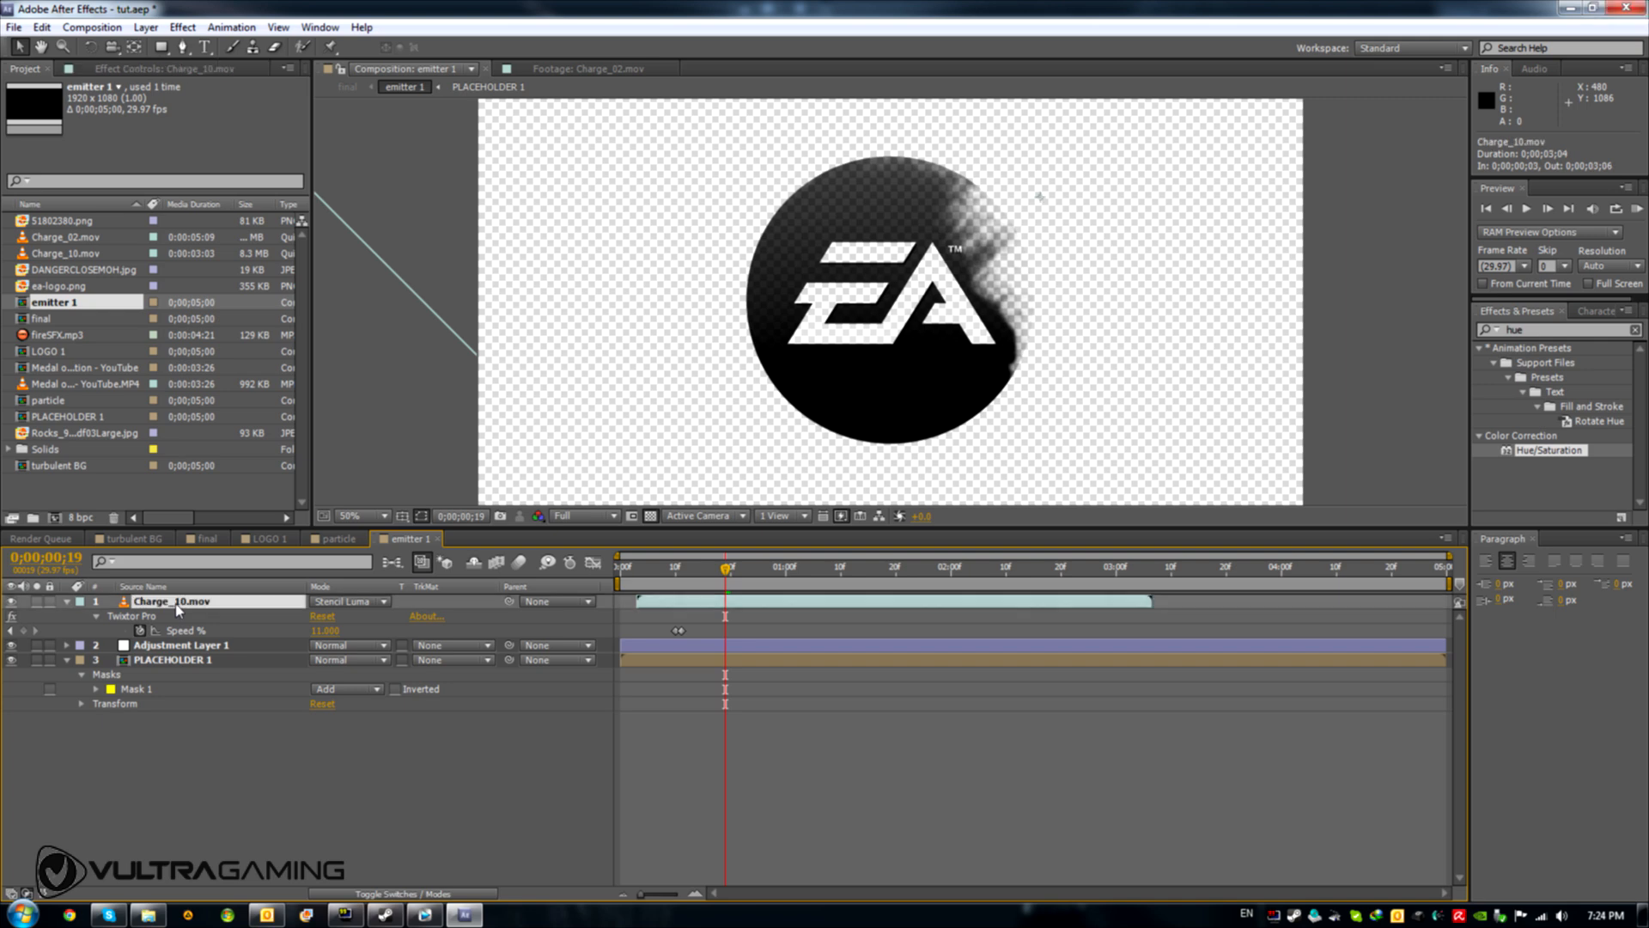
pyautogui.moveTo(715, 576); pyautogui.dragTo(680, 575)
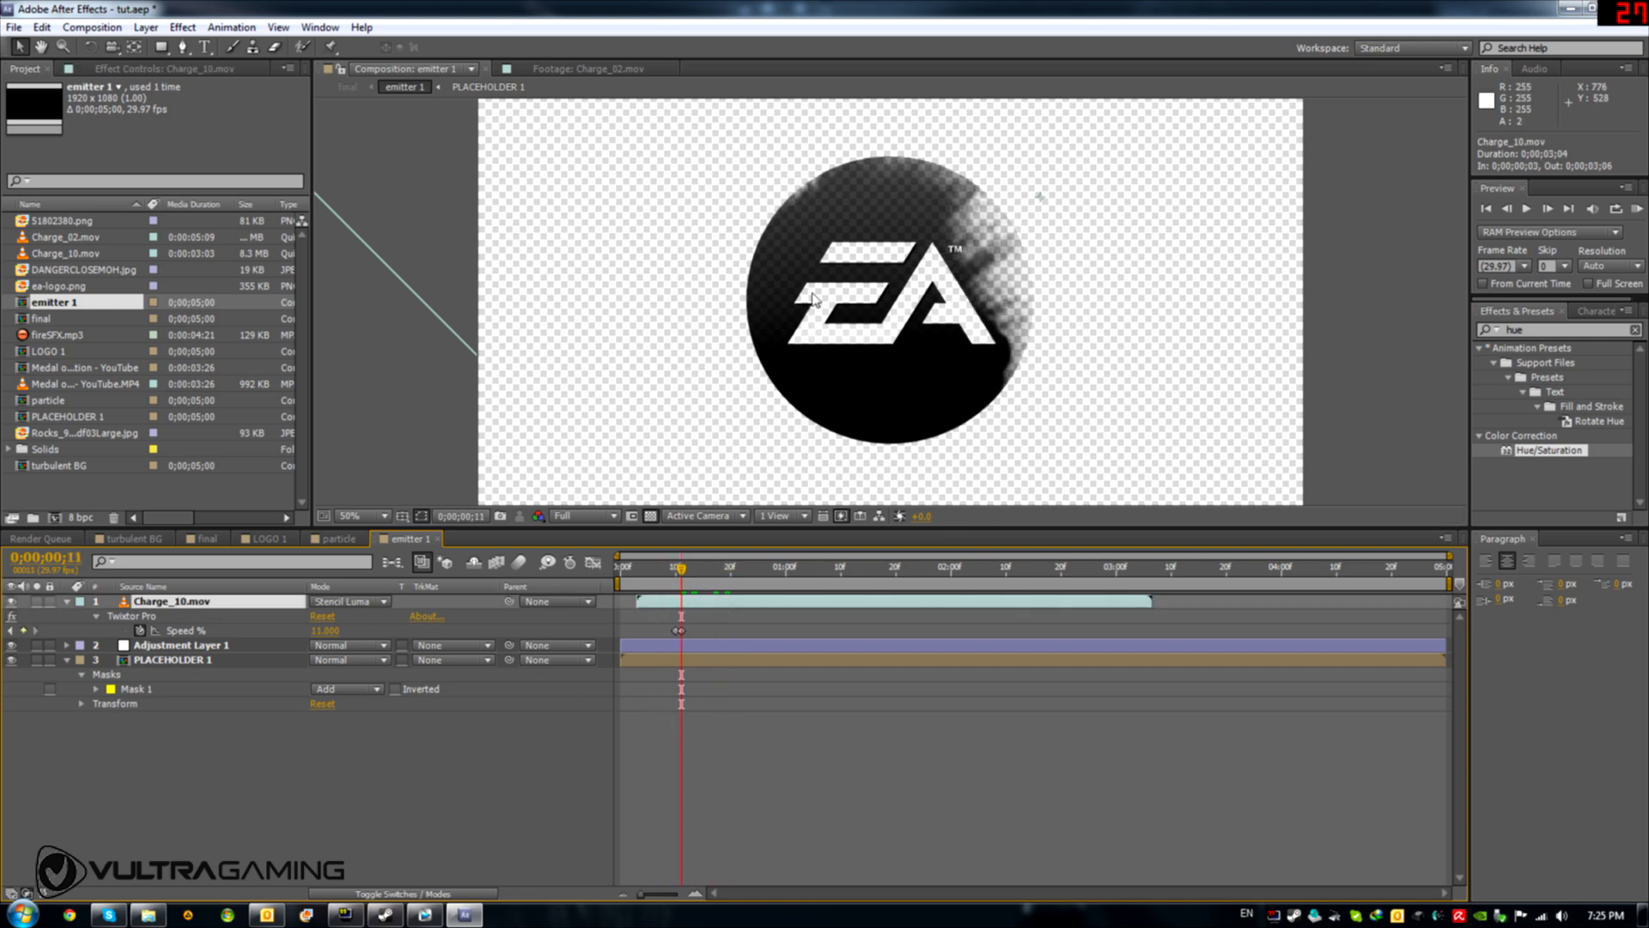
pyautogui.click(342, 604)
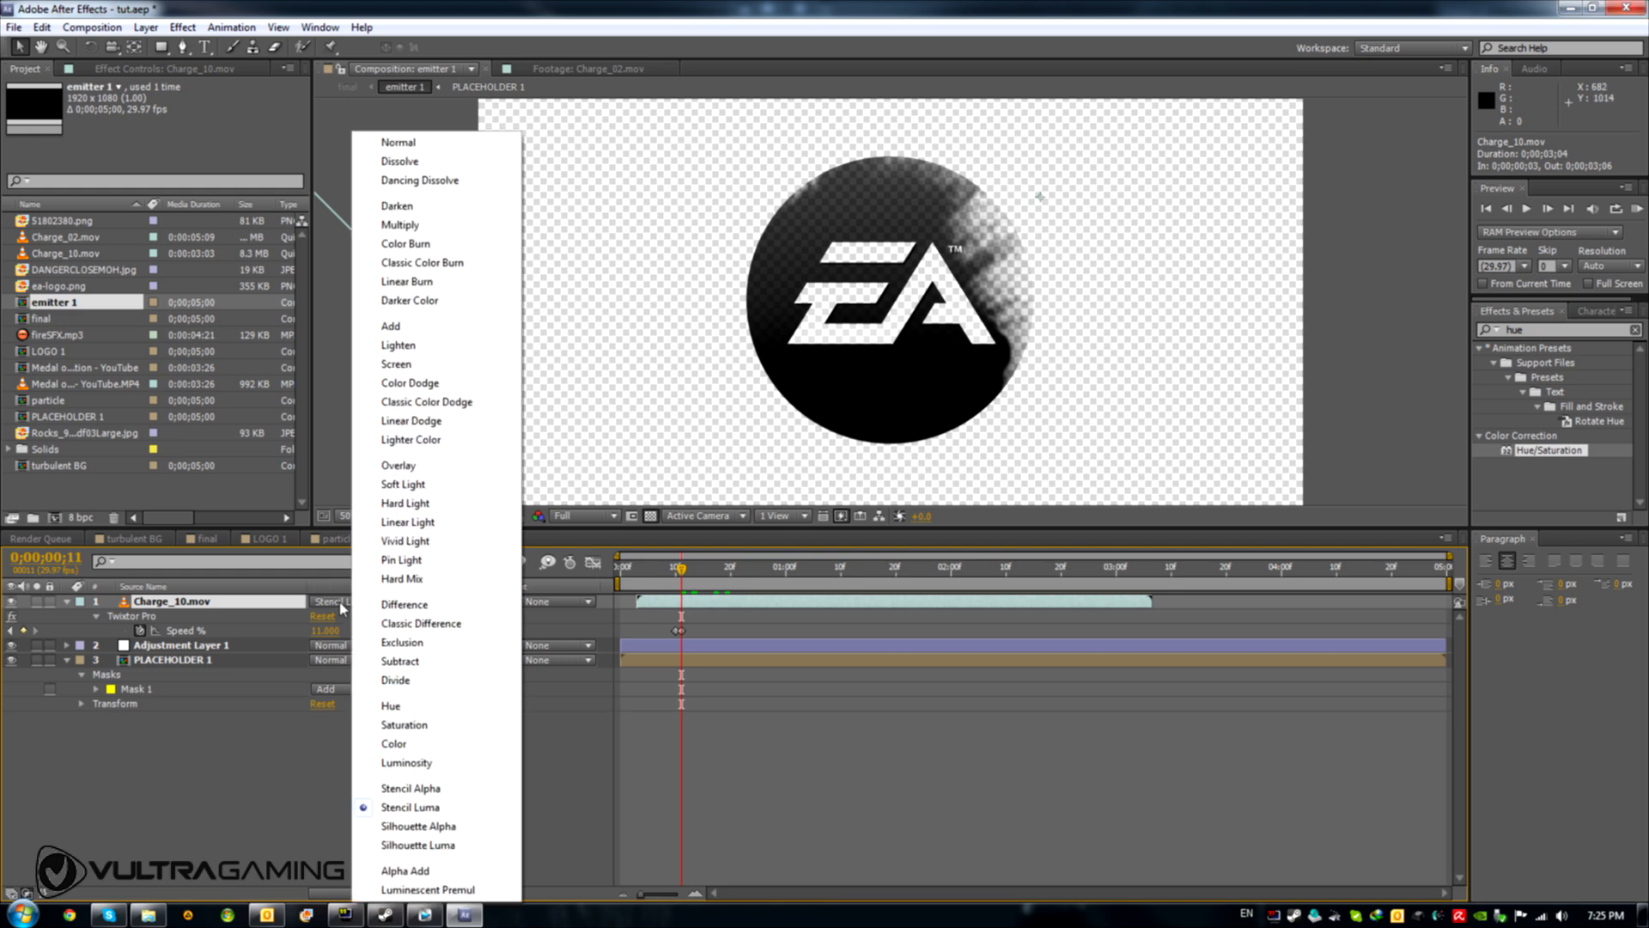
pyautogui.click(439, 827)
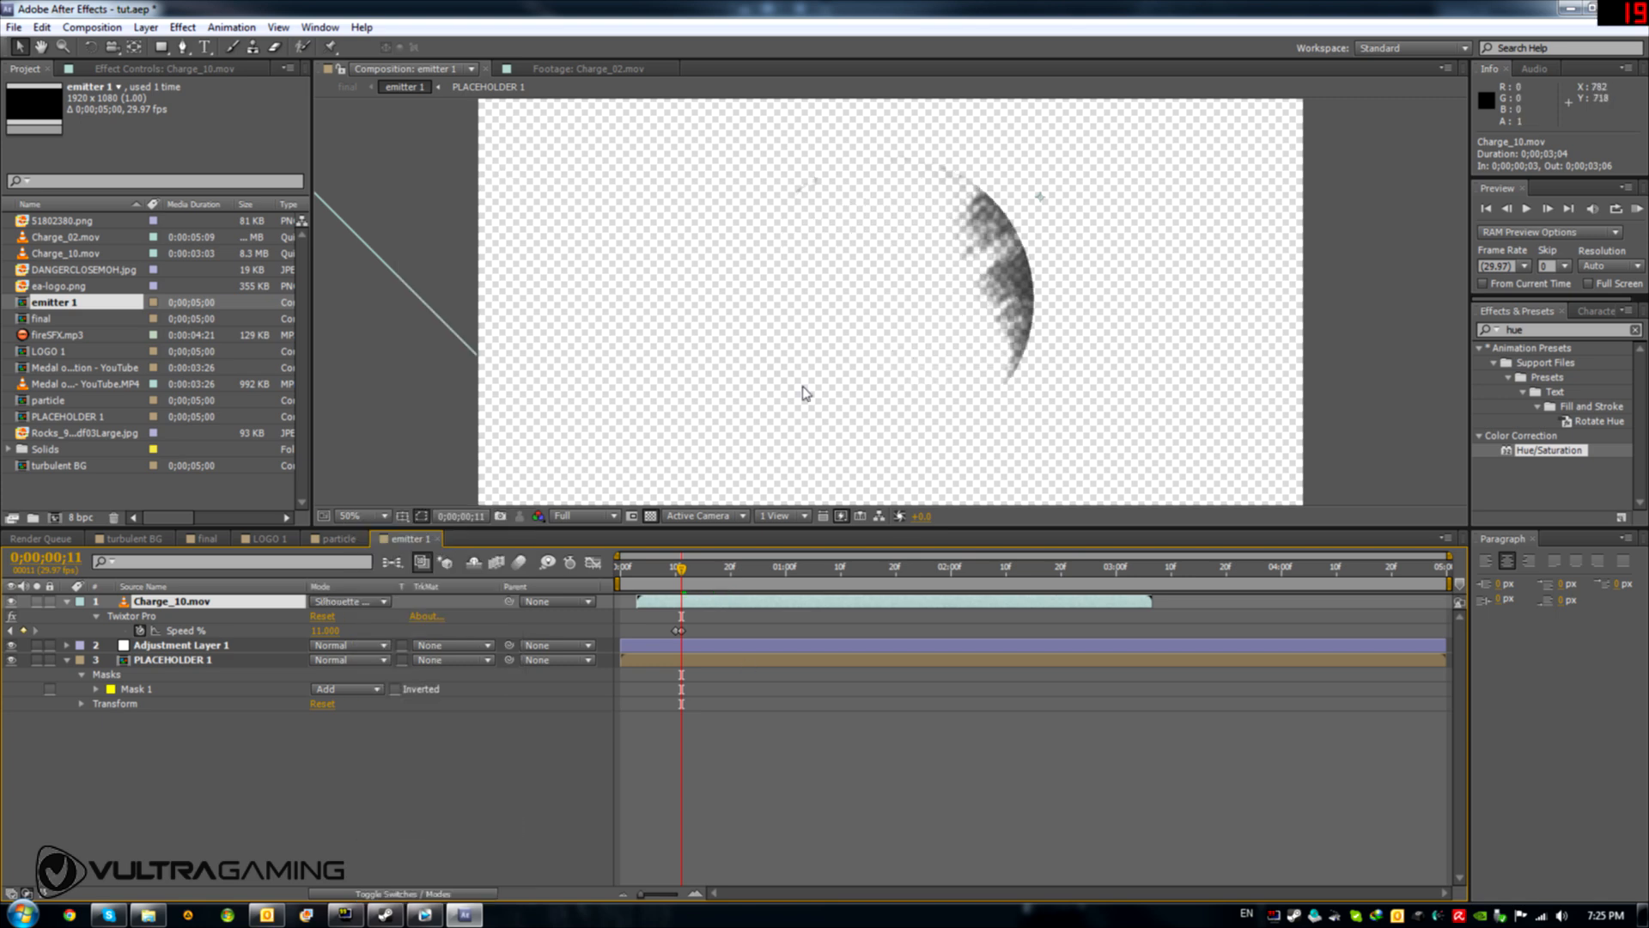
pyautogui.click(352, 603)
pyautogui.click(454, 848)
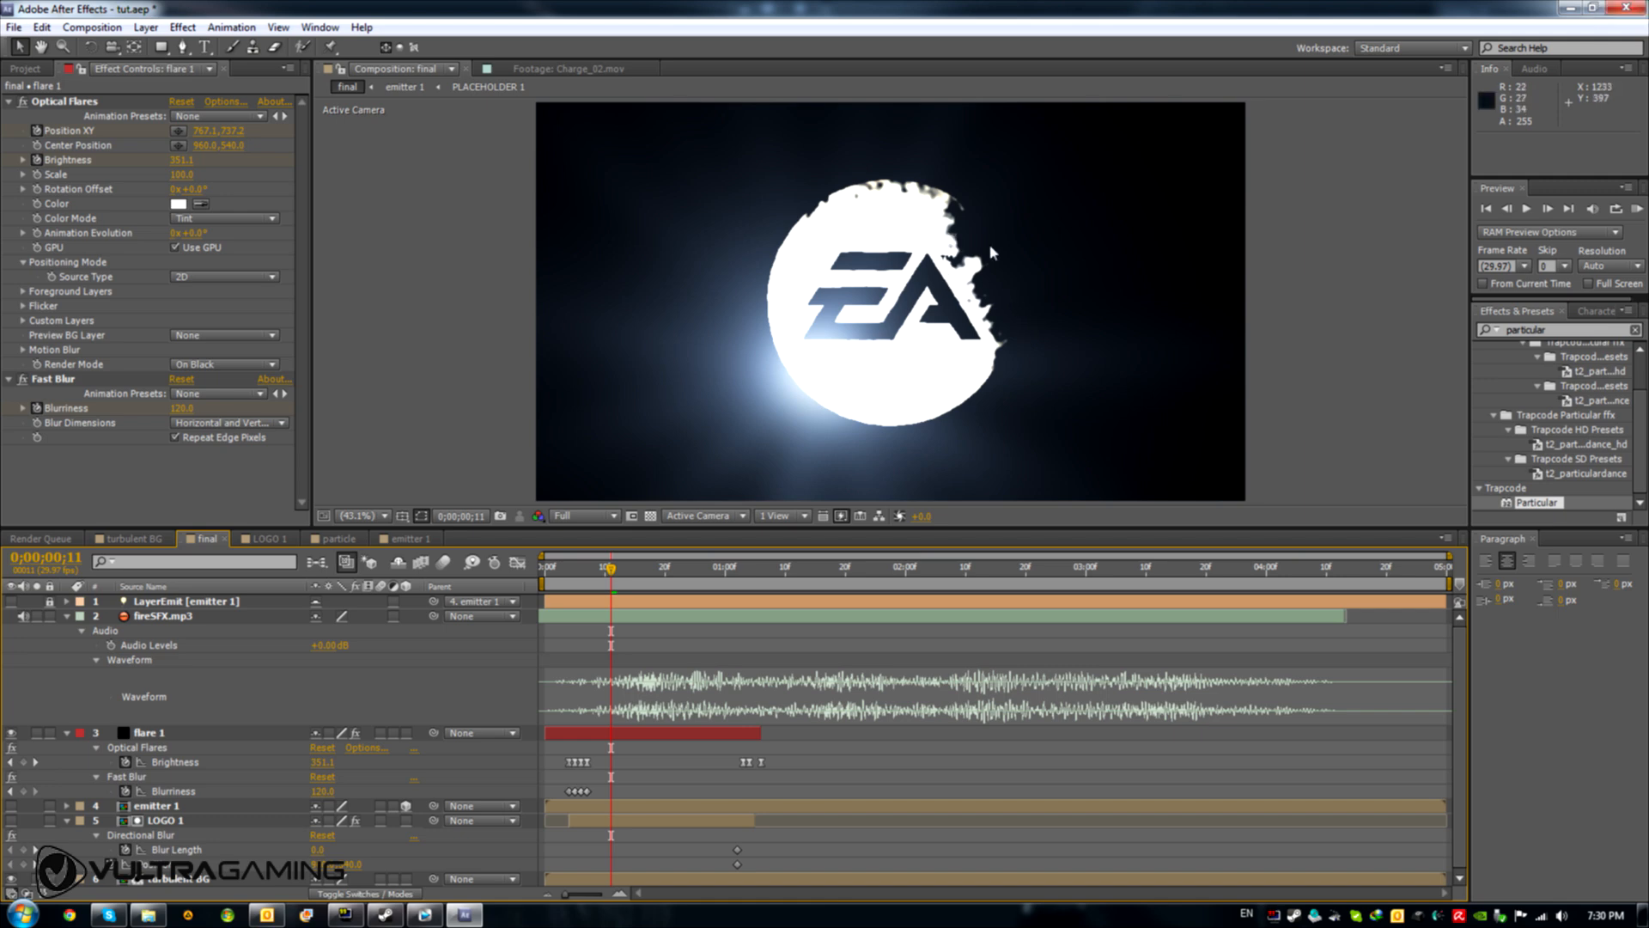
# Create a new black solid named particles 1 in the final composition
pyautogui.click(145, 27)
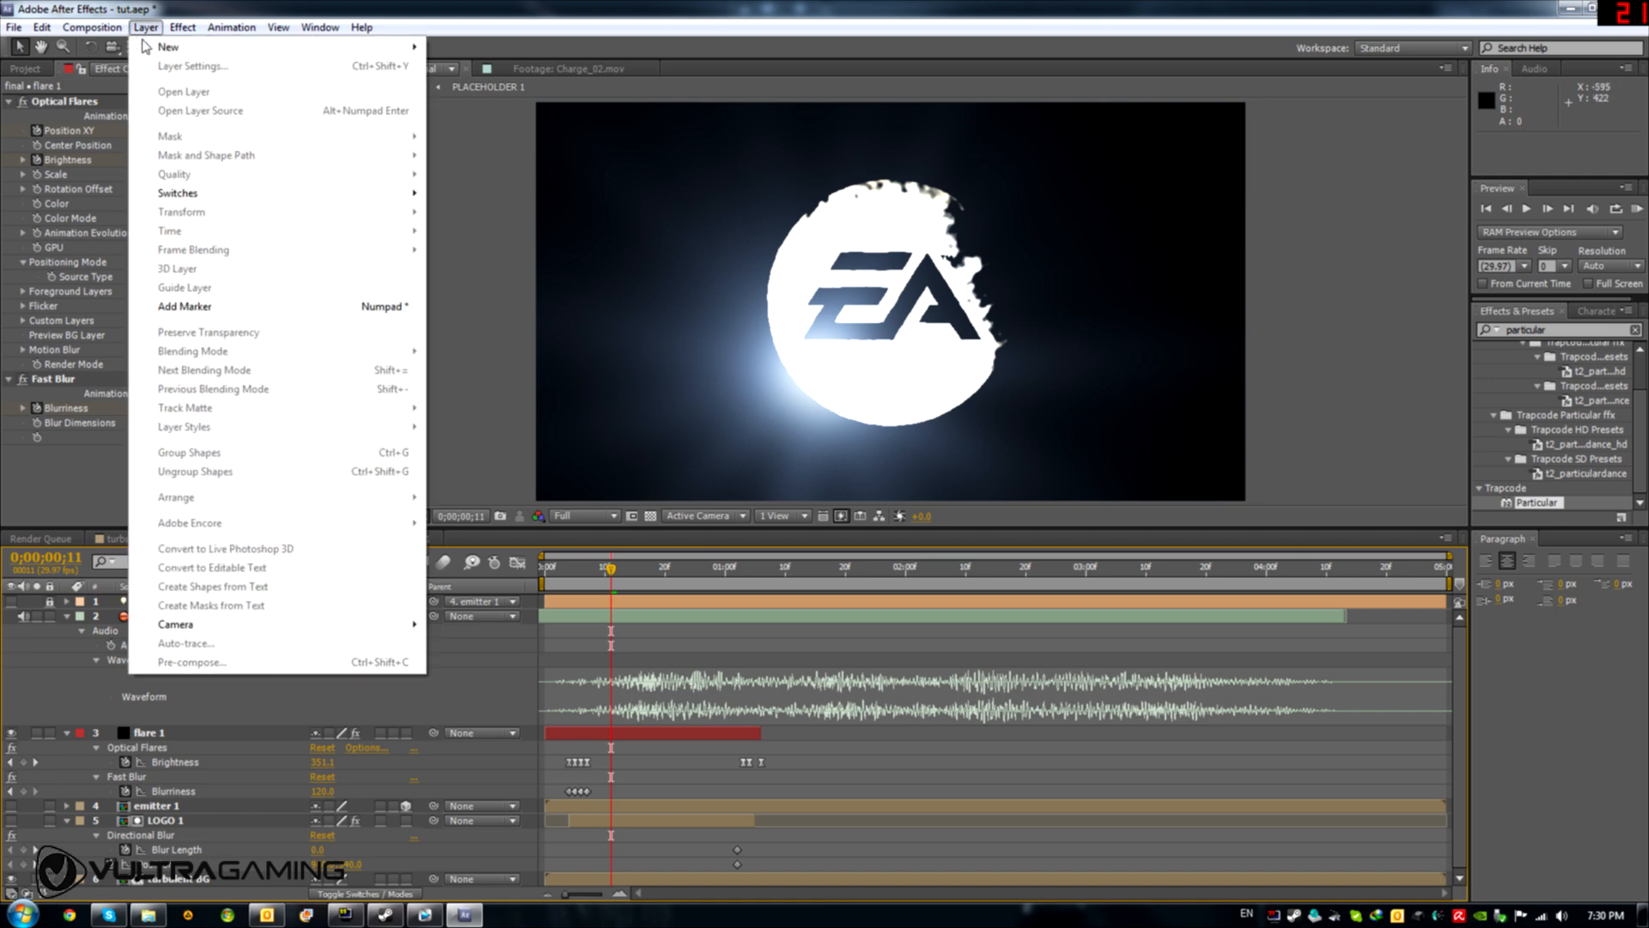
pyautogui.moveTo(172, 47)
pyautogui.click(464, 64)
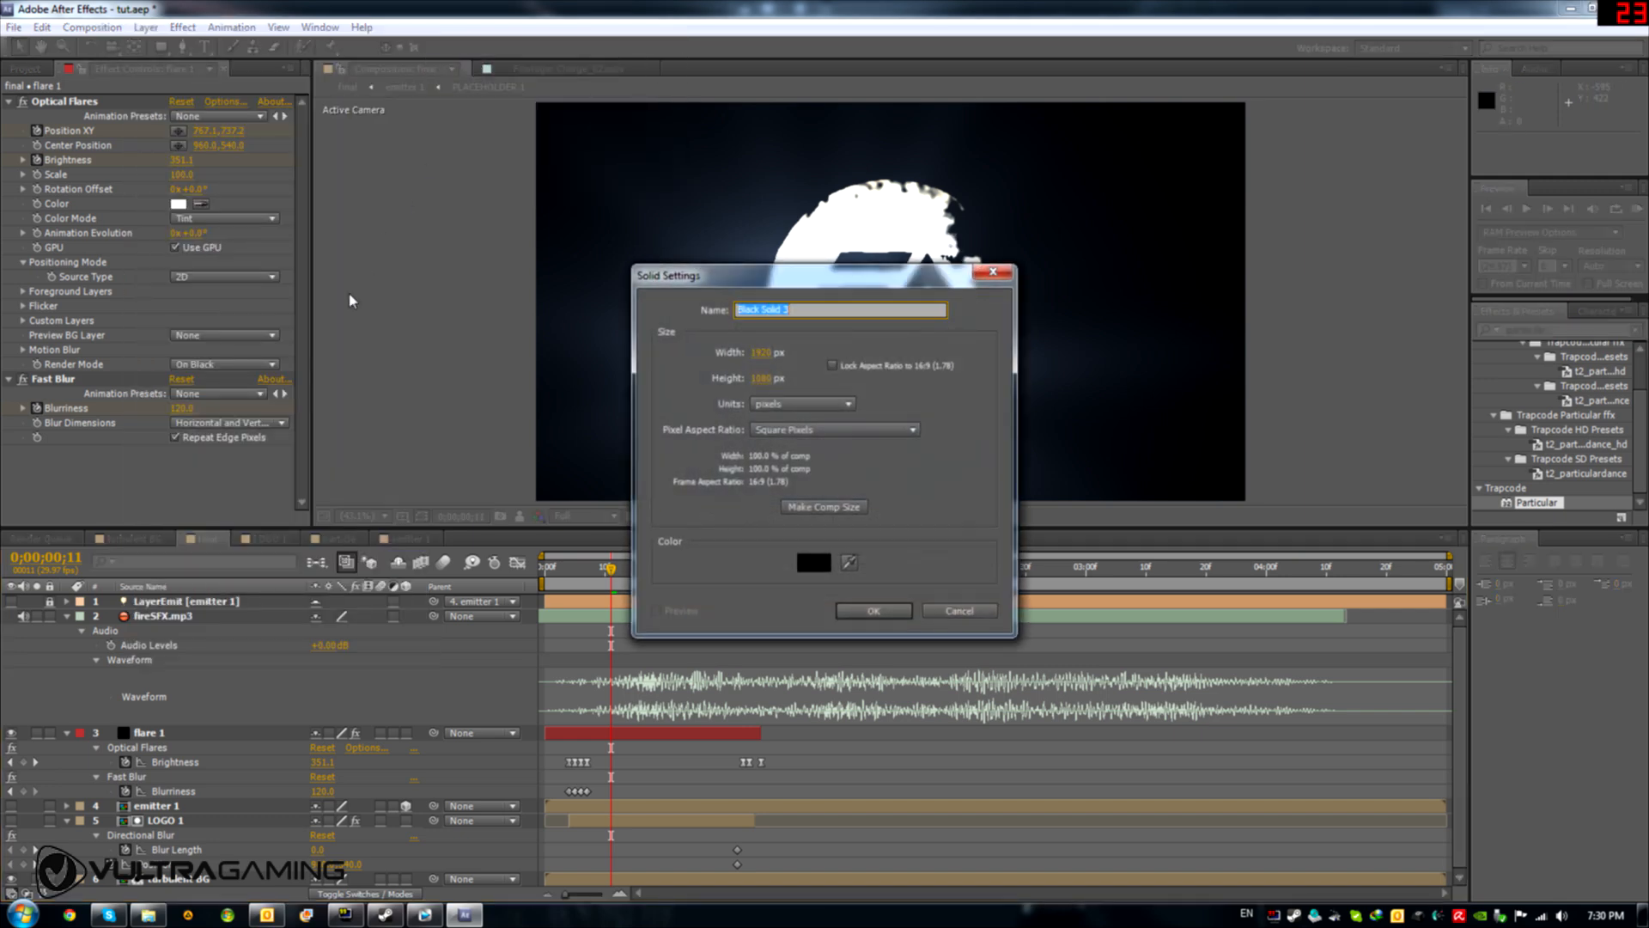
pyautogui.write('particles 1')
pyautogui.press('Return')
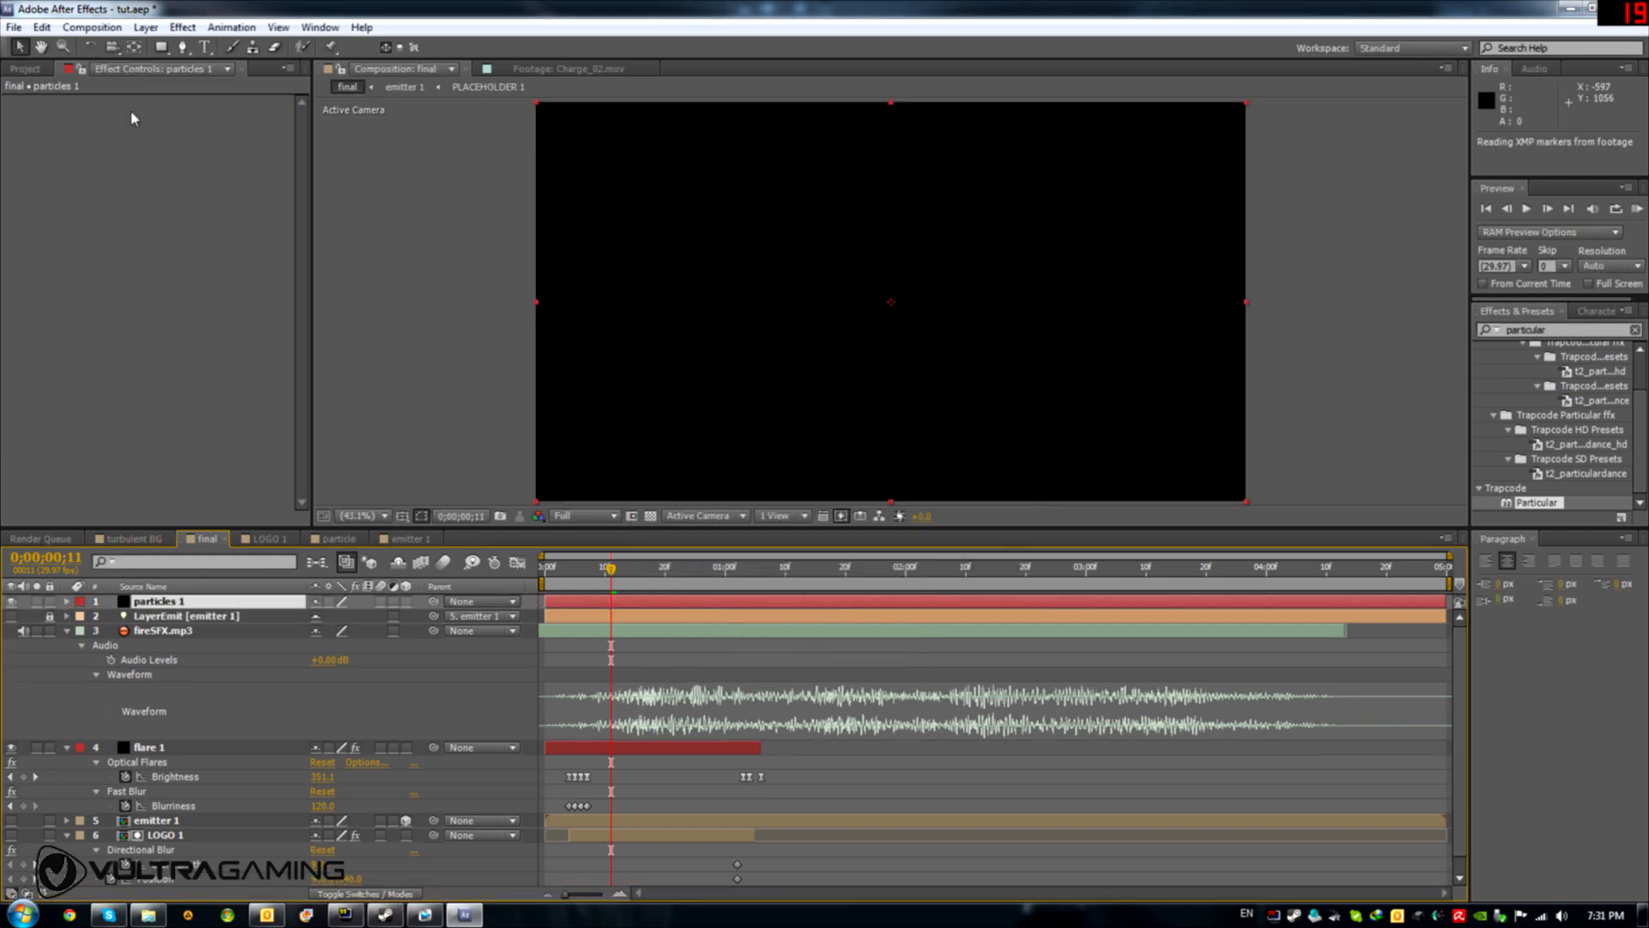
pyautogui.click(146, 27)
pyautogui.click(156, 67)
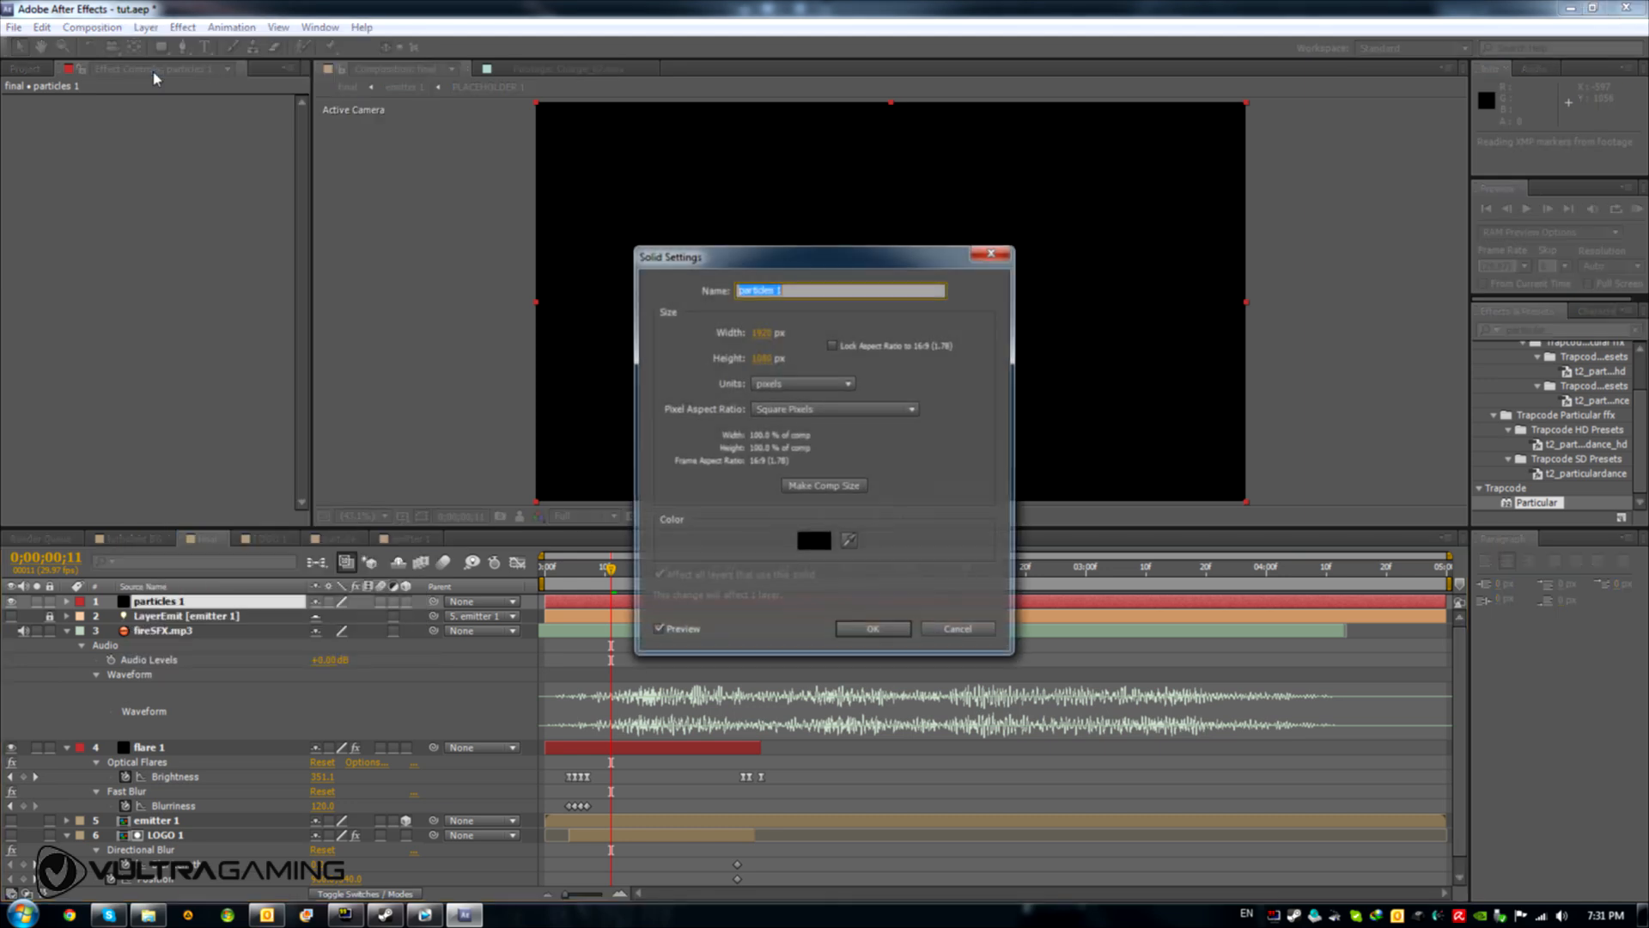
pyautogui.click(957, 637)
# Move the particles 1 layer directly below flare 1 and trim its end to 0;00;01;05, matching flare 1's end
pyautogui.moveTo(159, 613); pyautogui.dragTo(186, 785)
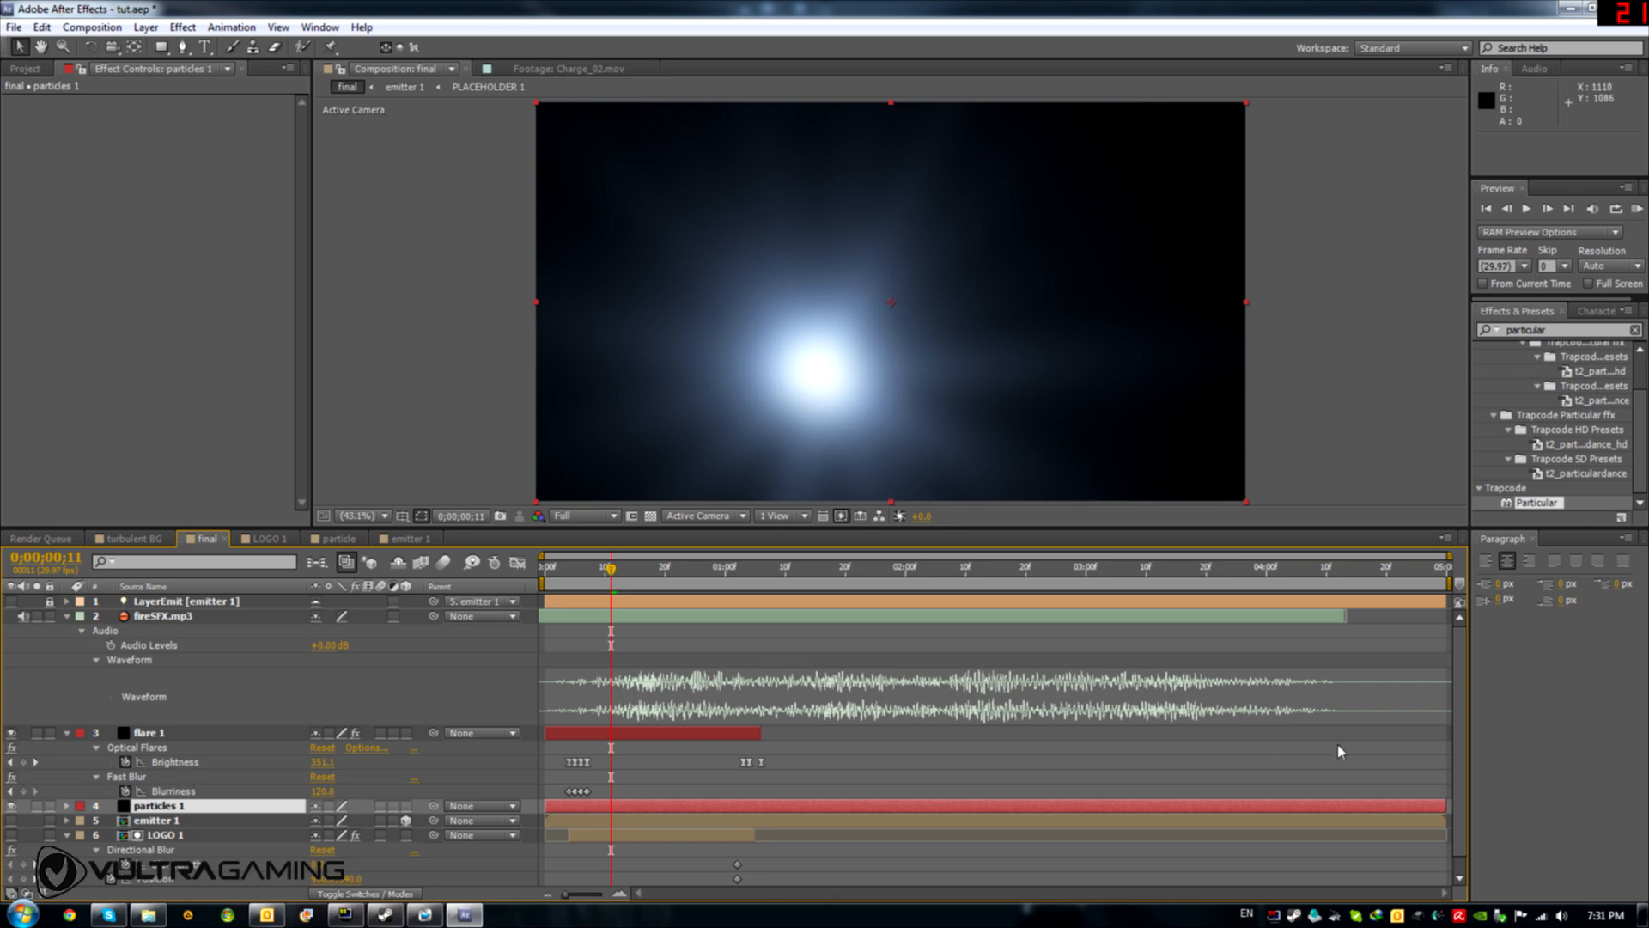
pyautogui.moveTo(1445, 806); pyautogui.dragTo(754, 806)
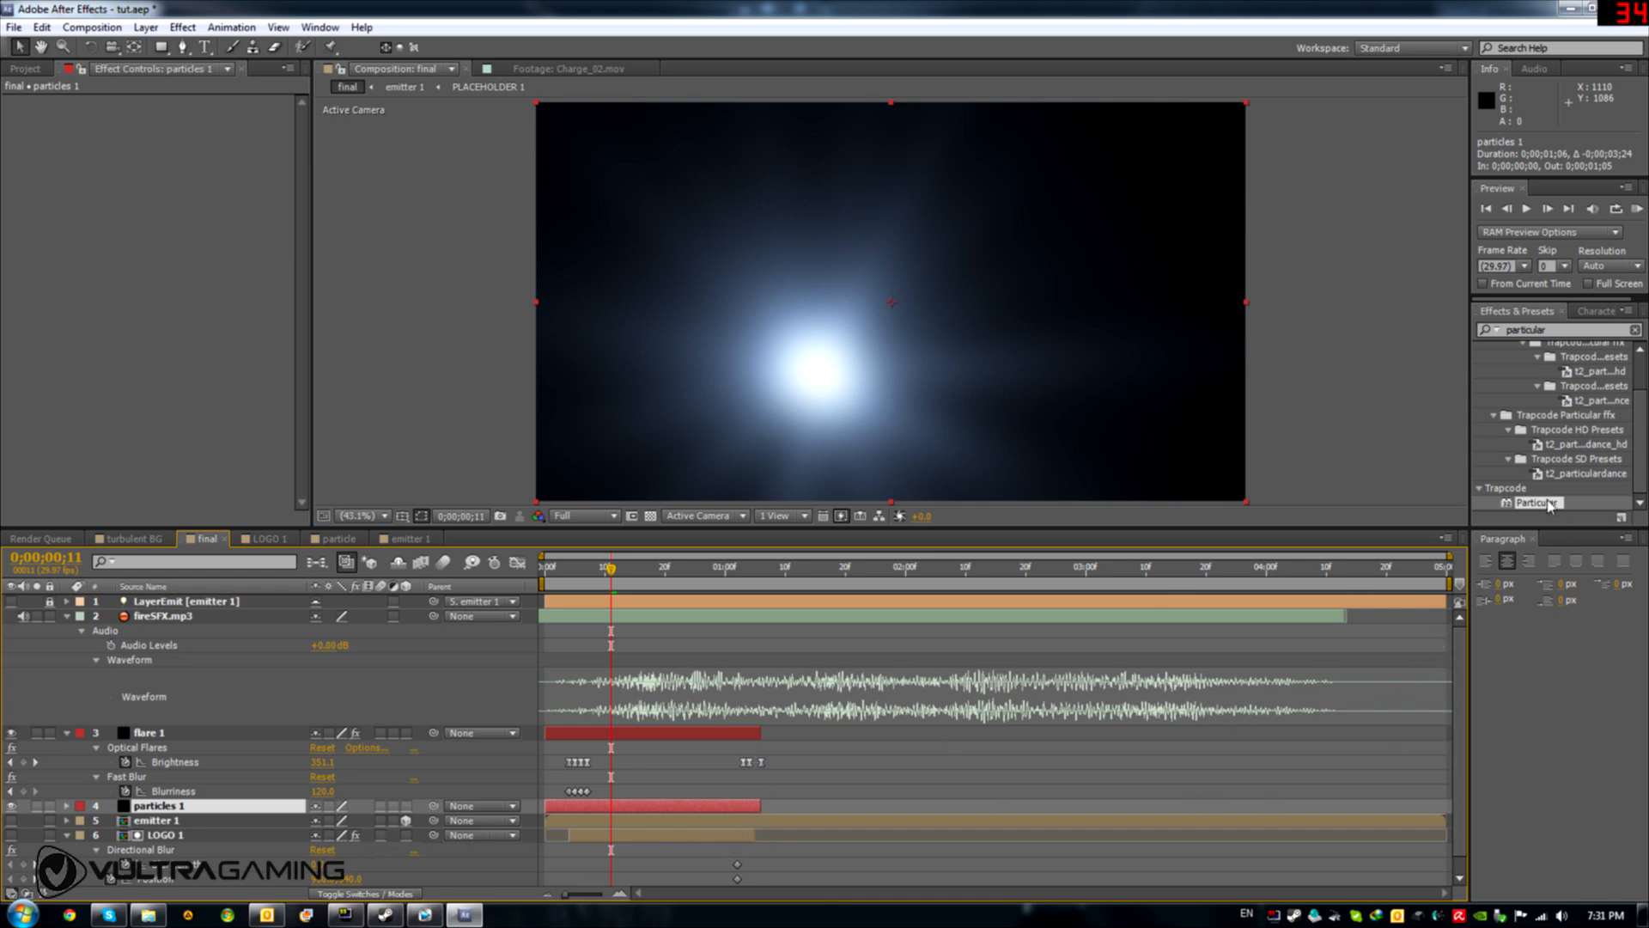
# Apply the Particular effect to particles 1 and add the particle composition directly above it as a hidden layer
pyautogui.moveTo(1551, 508); pyautogui.dragTo(145, 809)
pyautogui.click(25, 69)
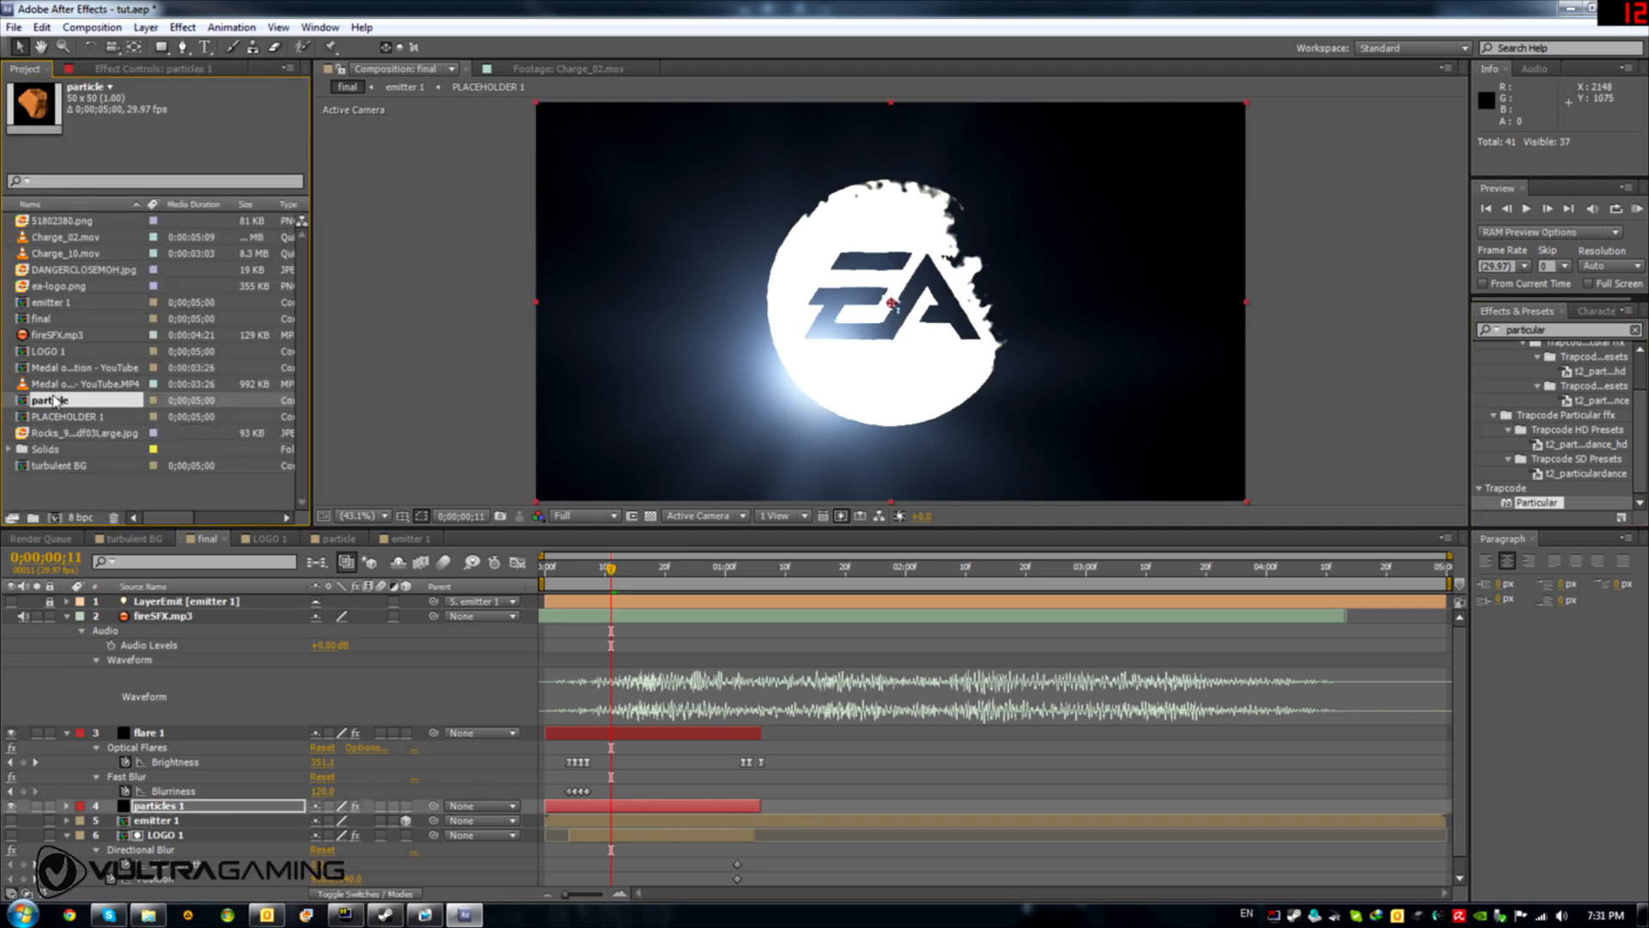
pyautogui.moveTo(58, 404); pyautogui.dragTo(172, 799)
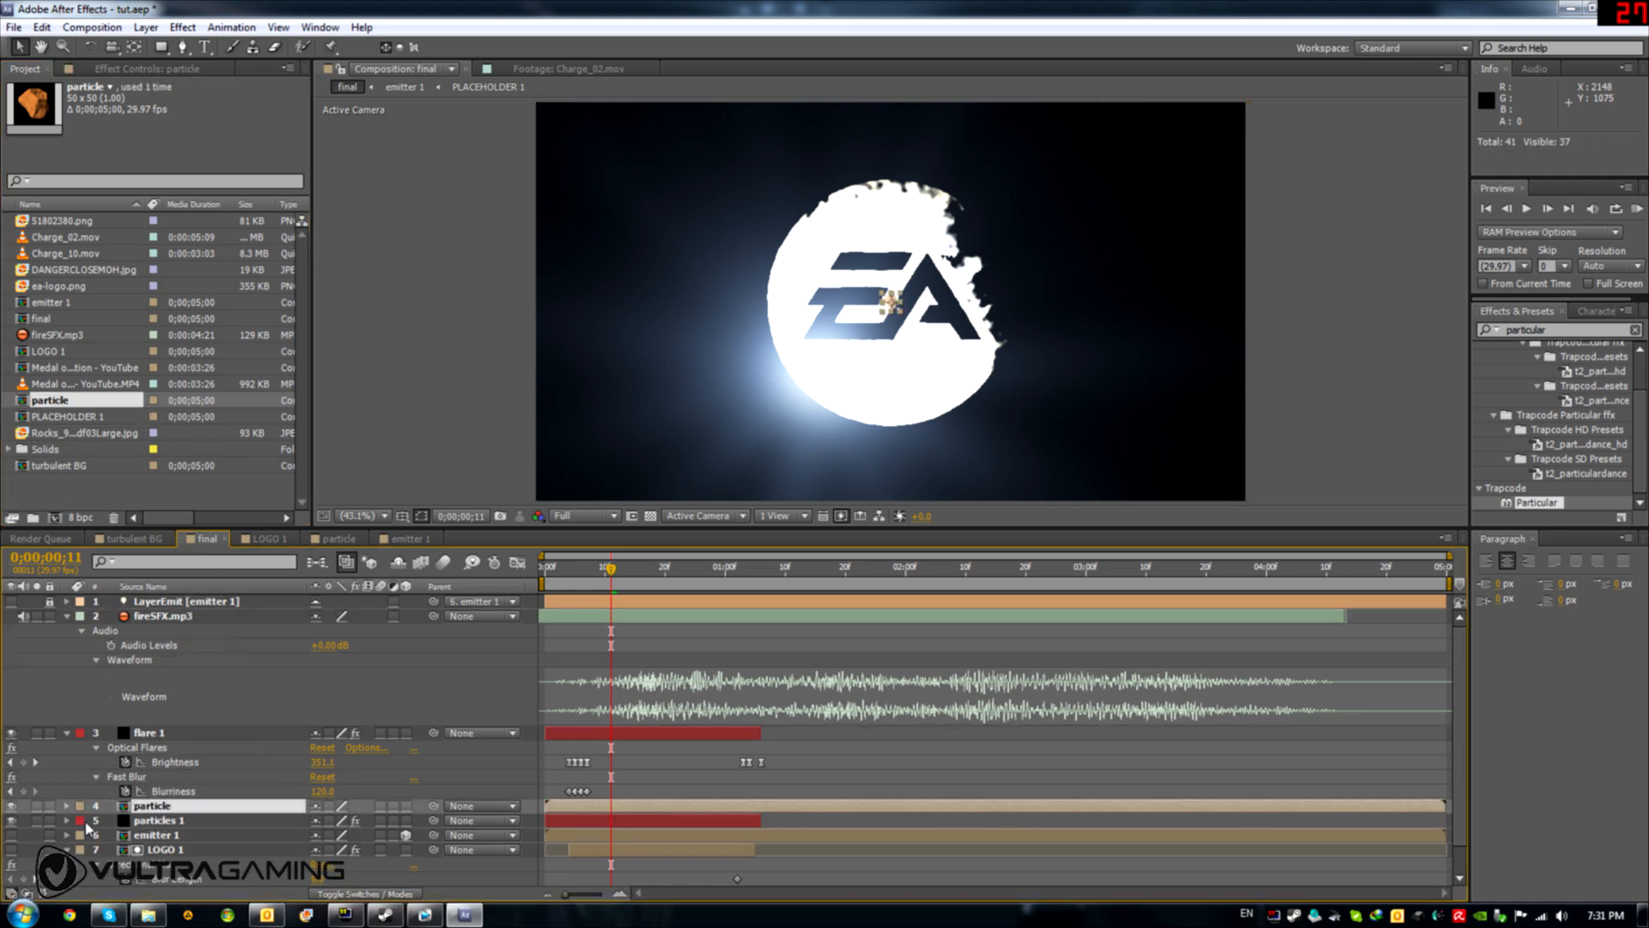
pyautogui.click(13, 808)
# Set the Particular emitter on particles 1 to 25000 particles per second
pyautogui.click(176, 821)
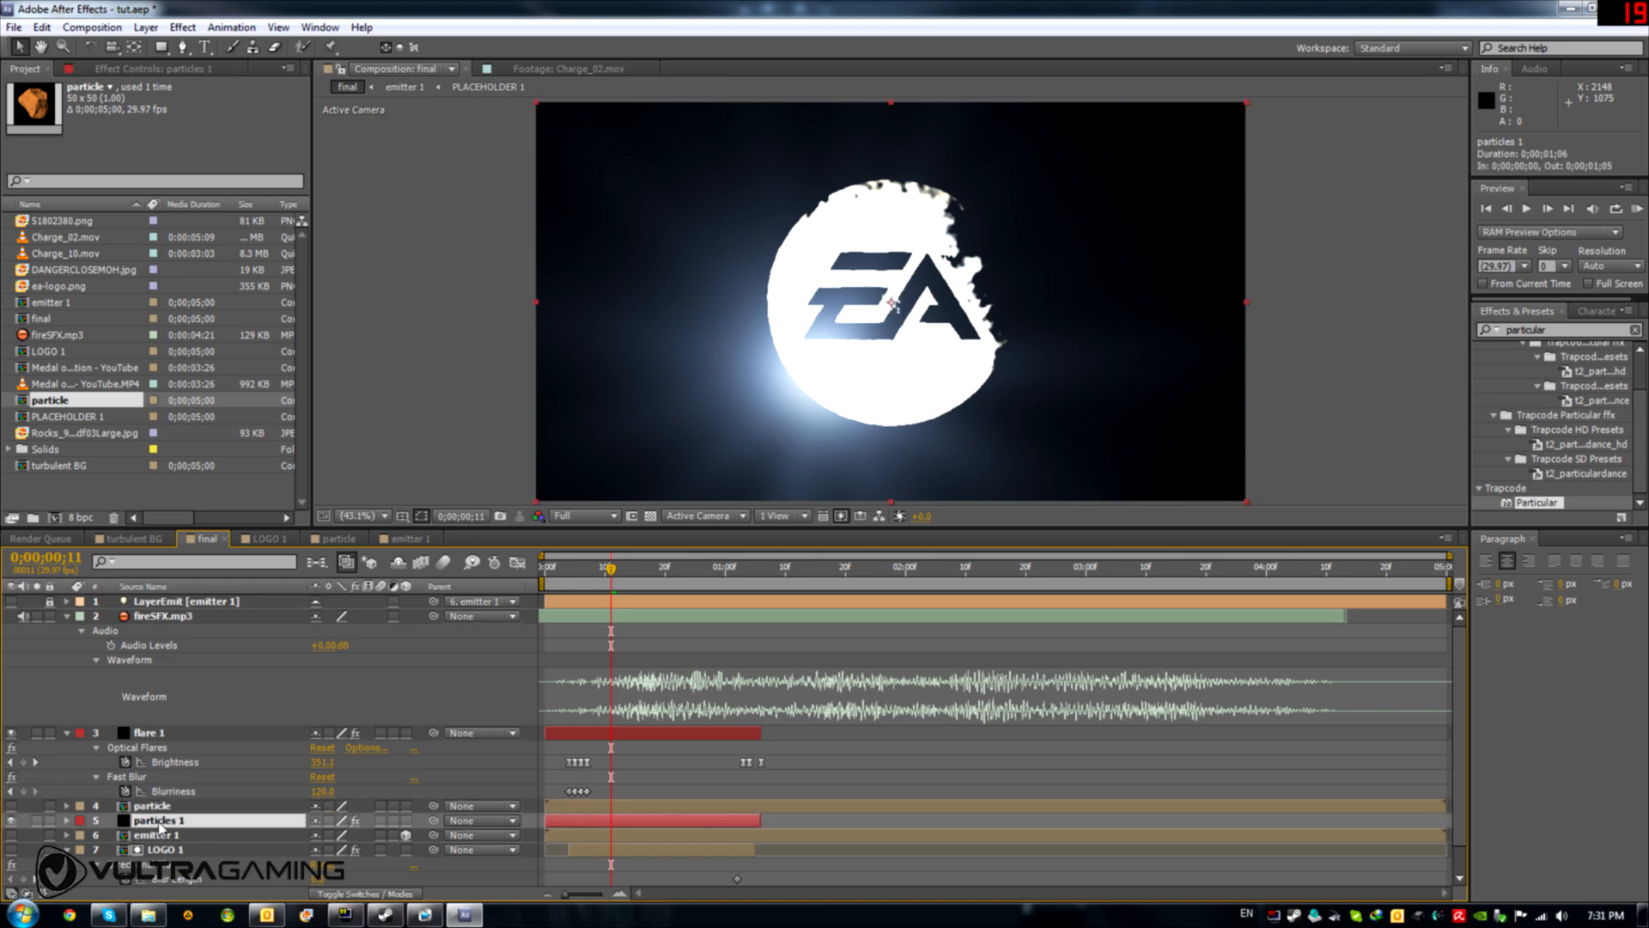
pyautogui.click(149, 71)
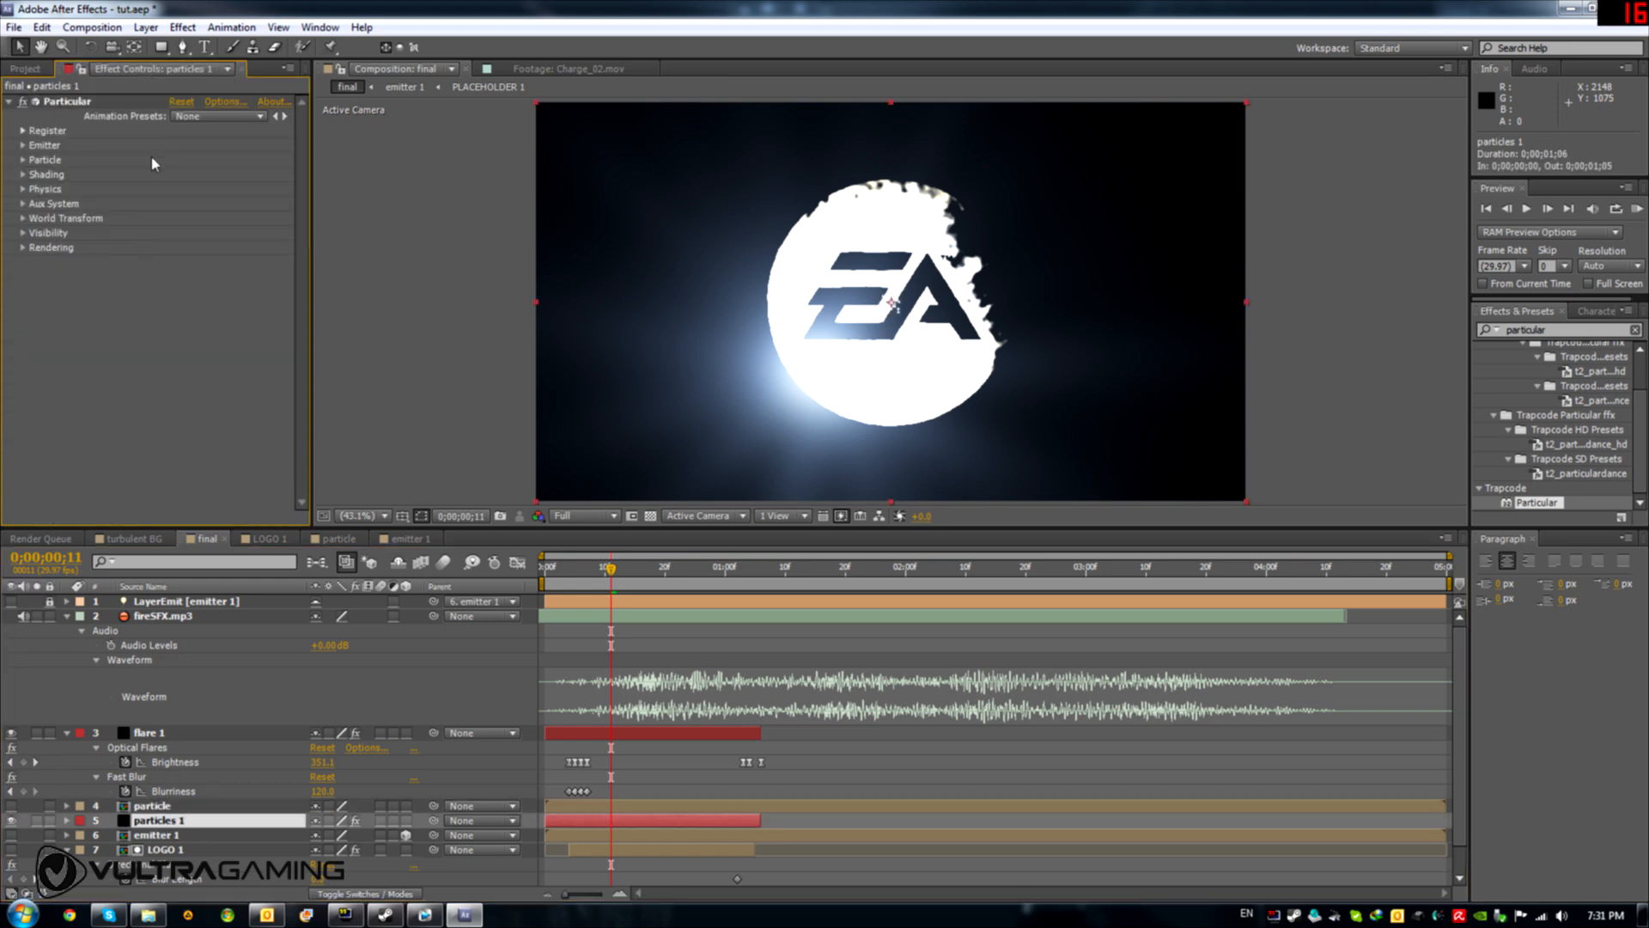
pyautogui.click(22, 146)
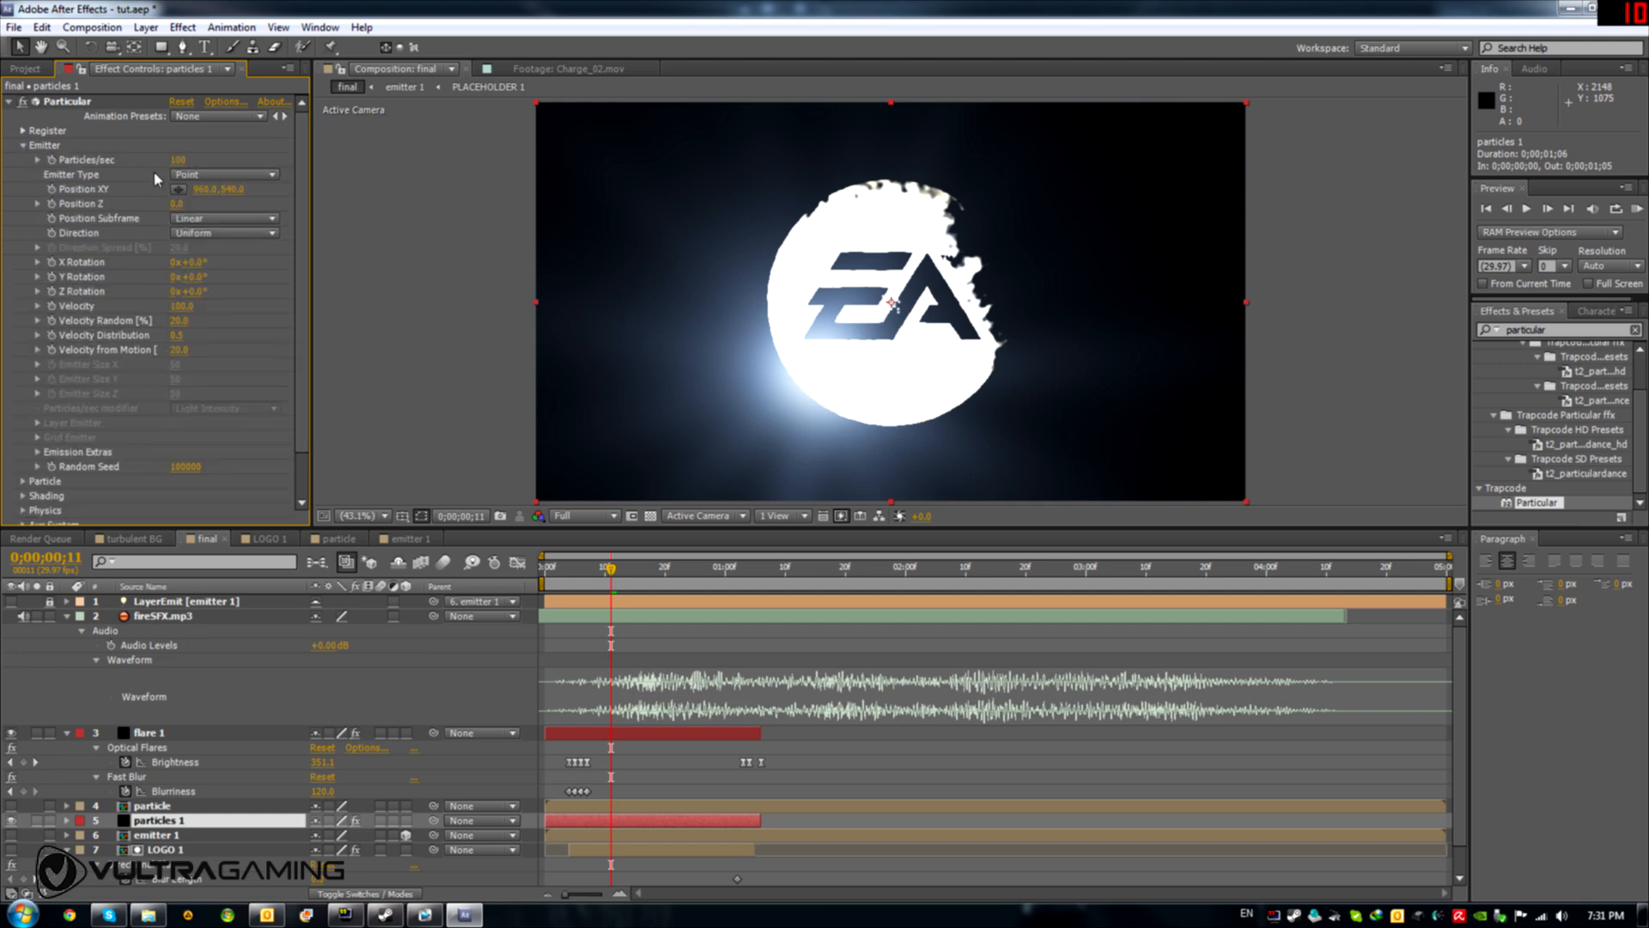
pyautogui.click(184, 161)
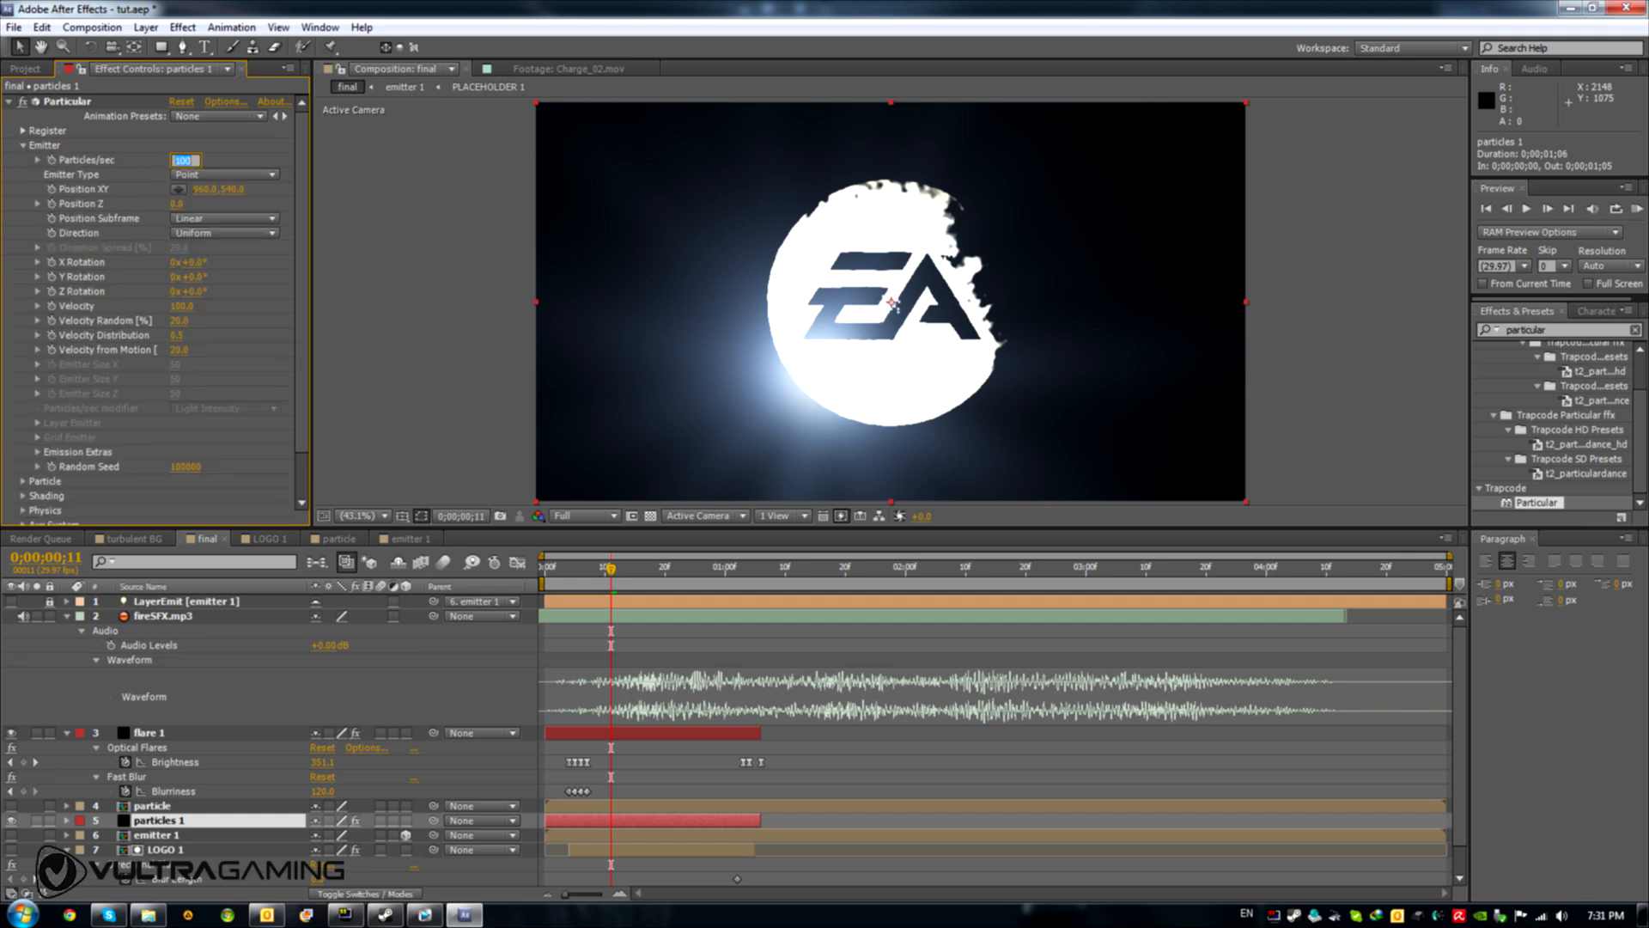
pyautogui.write('25000')
# Set Particular's emitter type to Layer and its emission direction to Disc
pyautogui.click(215, 177)
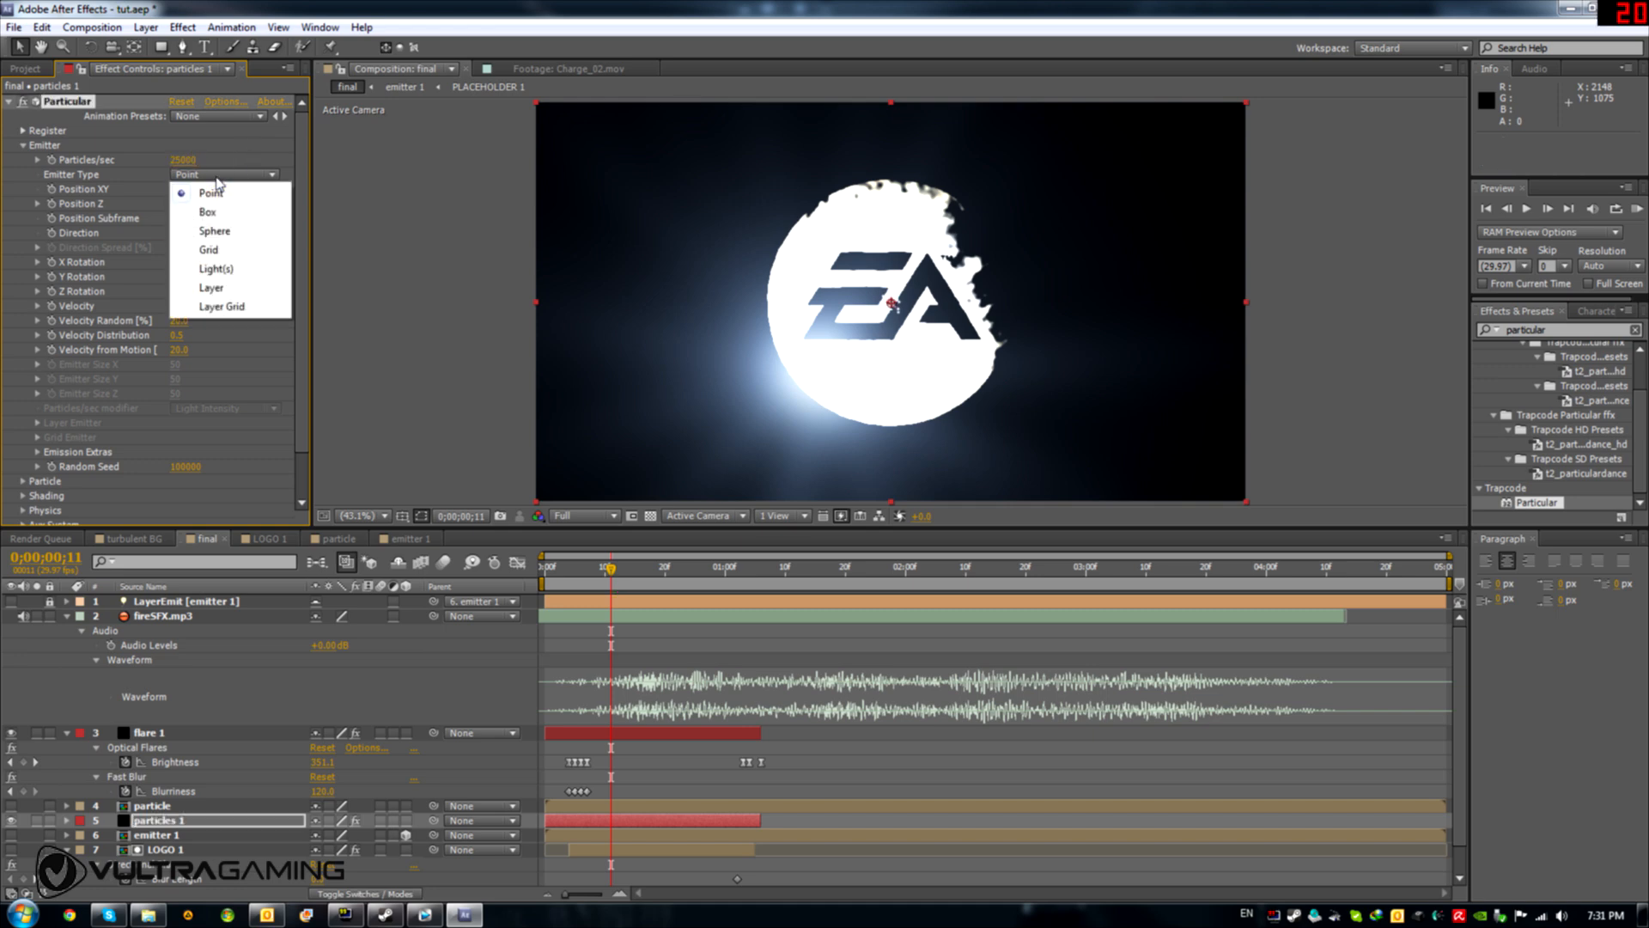
pyautogui.click(242, 287)
pyautogui.click(222, 234)
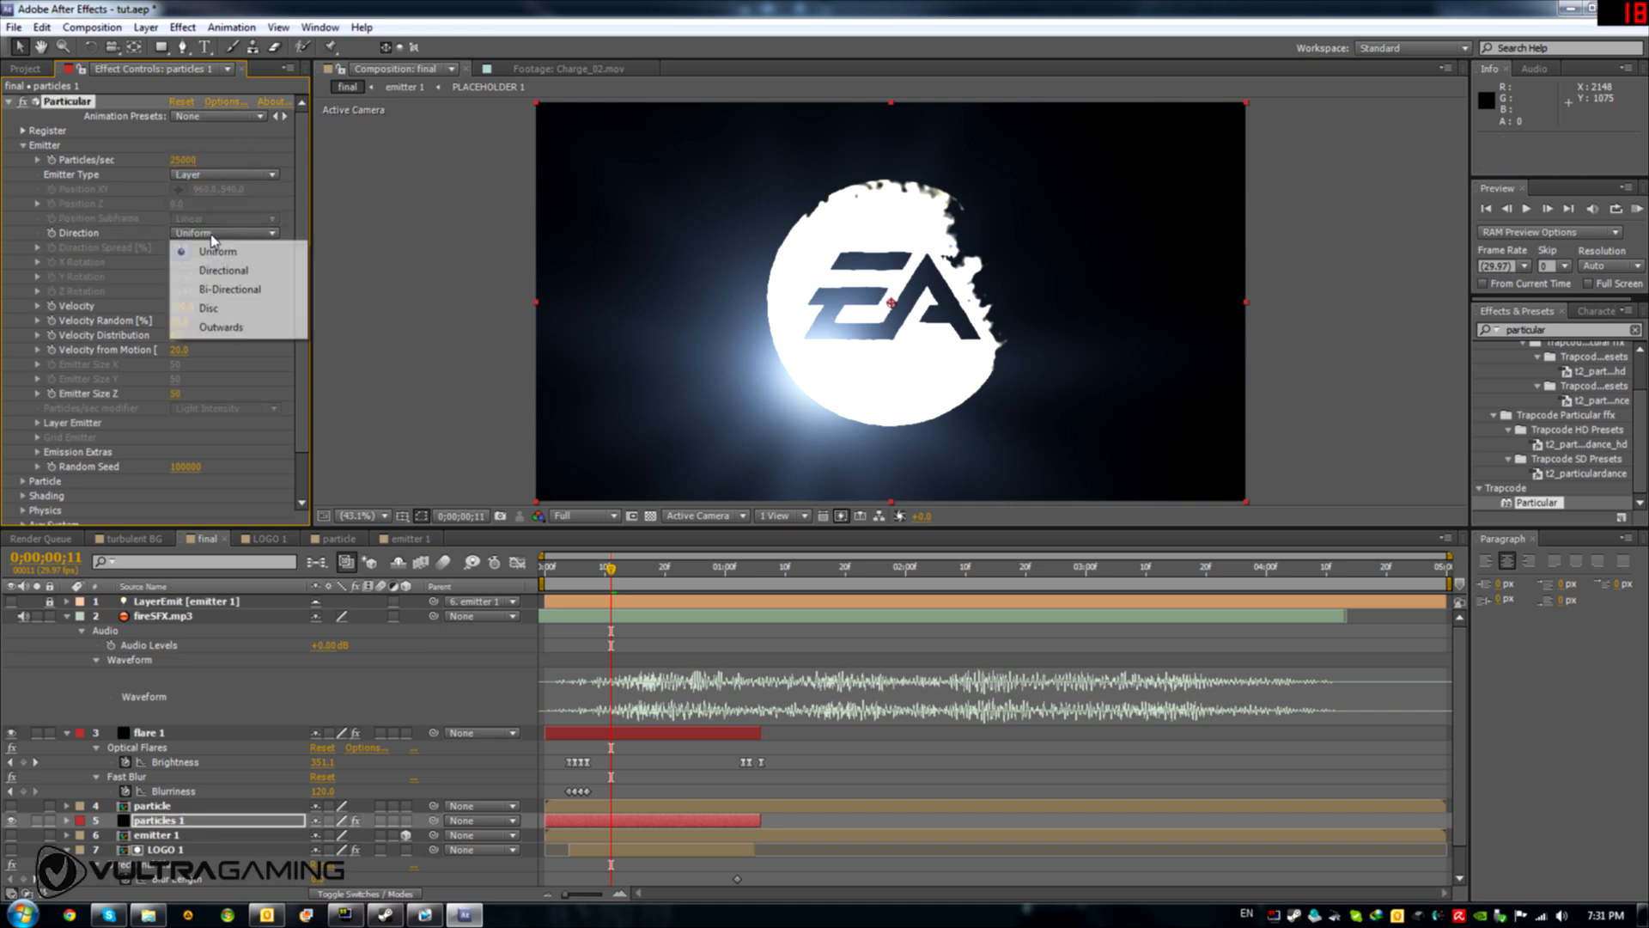
pyautogui.click(234, 311)
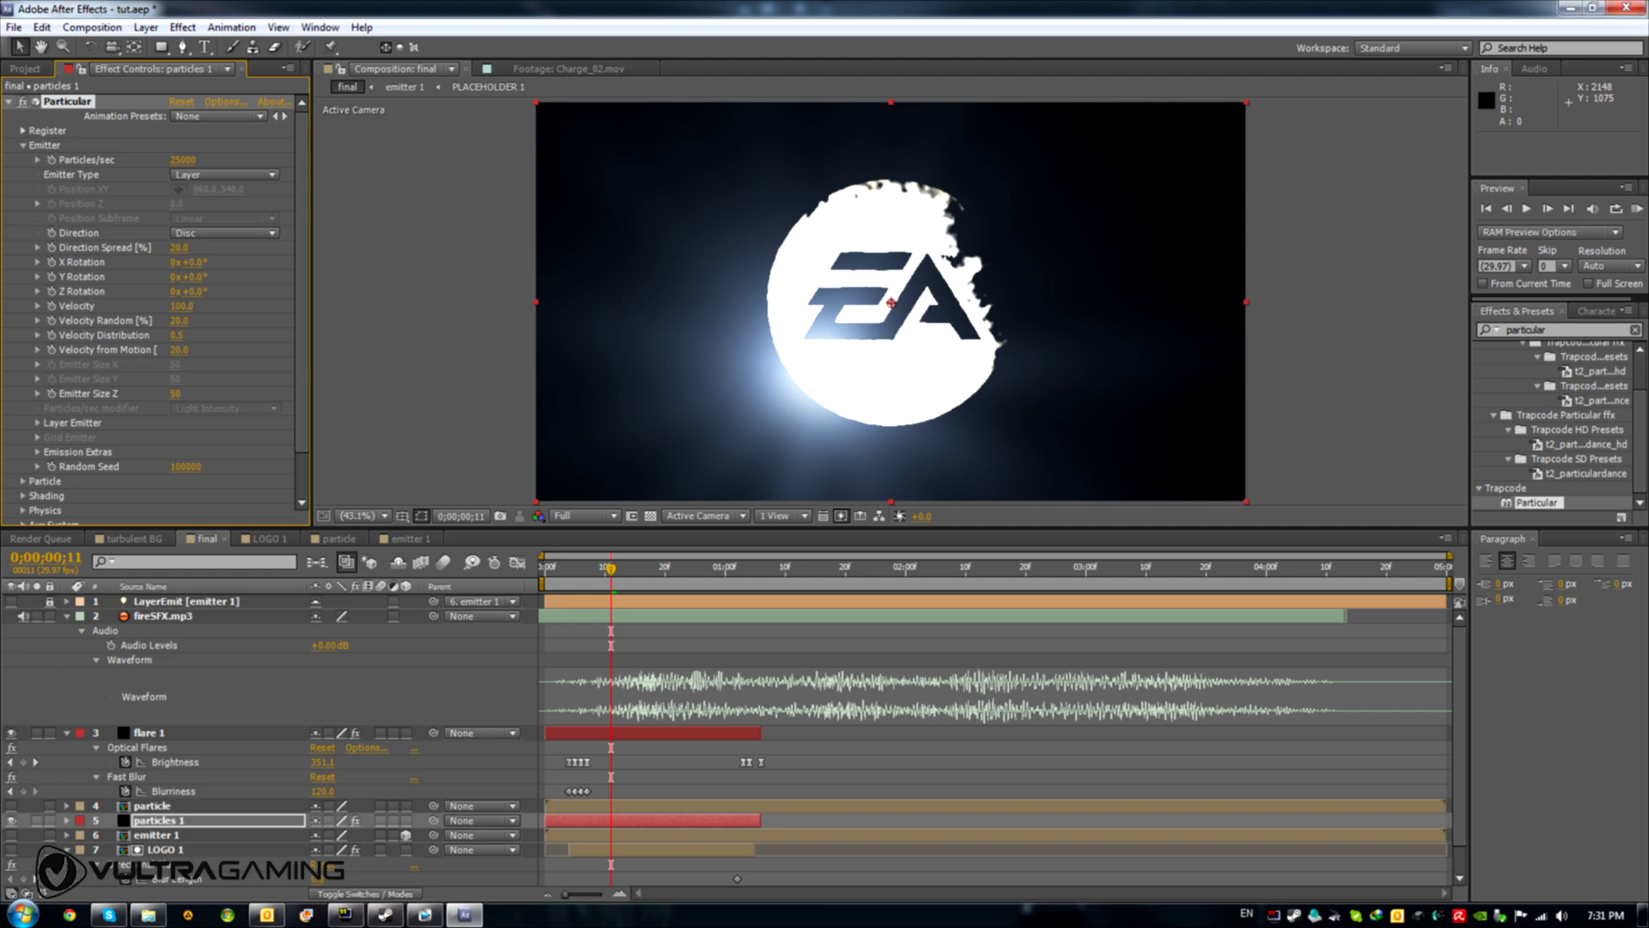
# Set the emitter's velocity to 10, velocity random to 24% and velocity from motion to 32%
pyautogui.click(180, 306)
pyautogui.write('10')
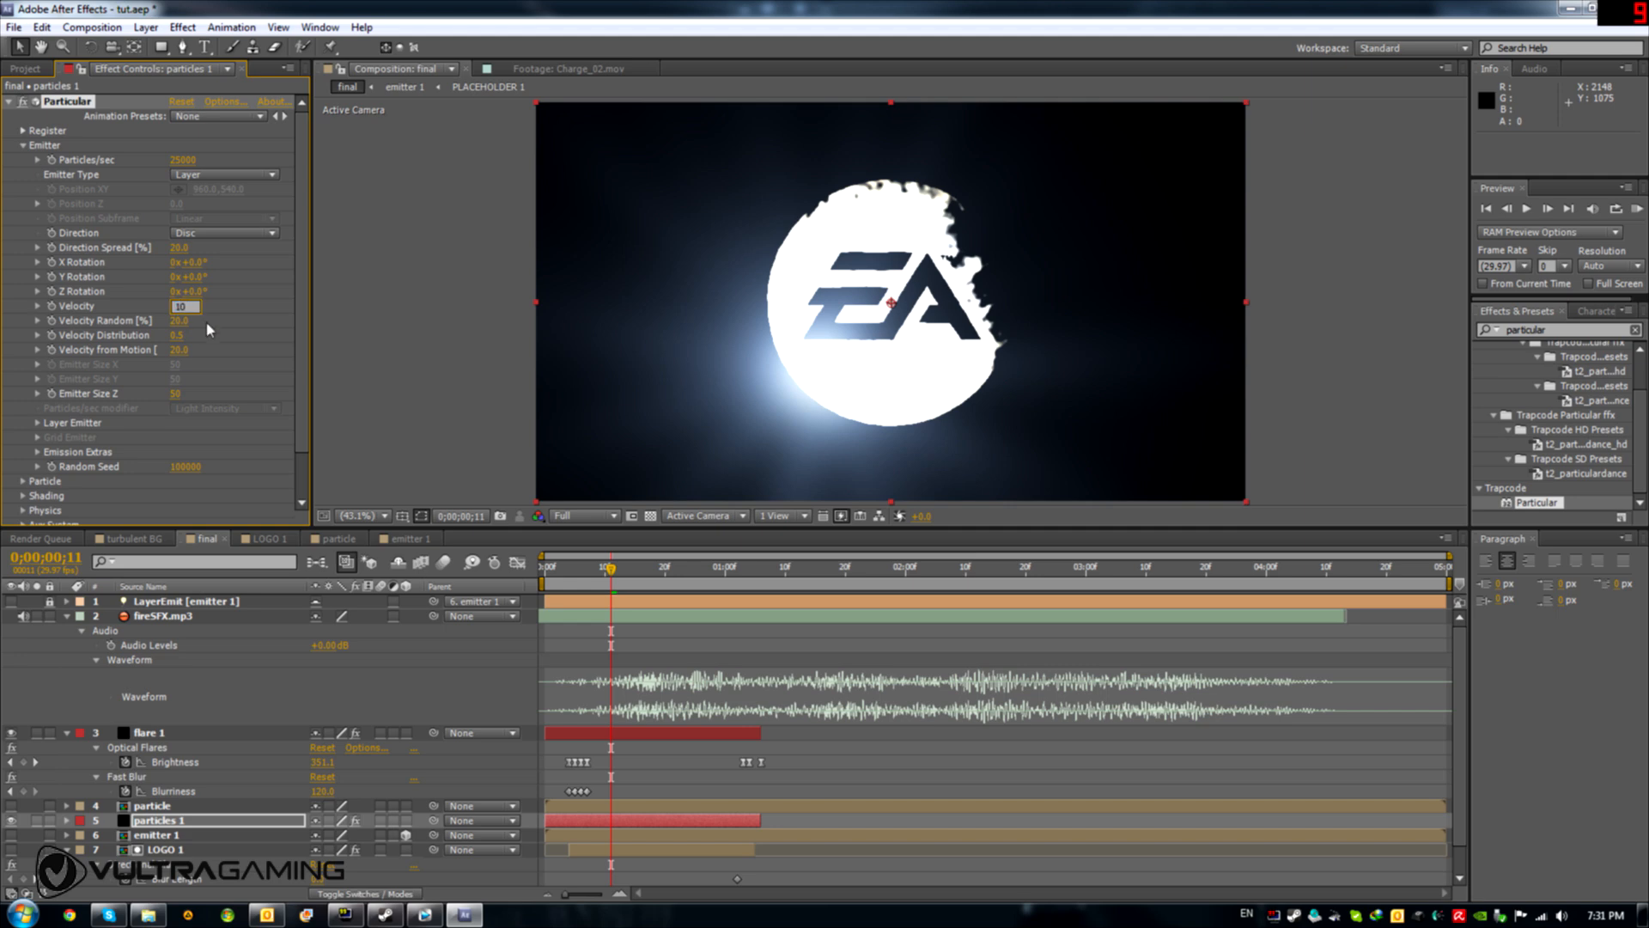
pyautogui.press('Return')
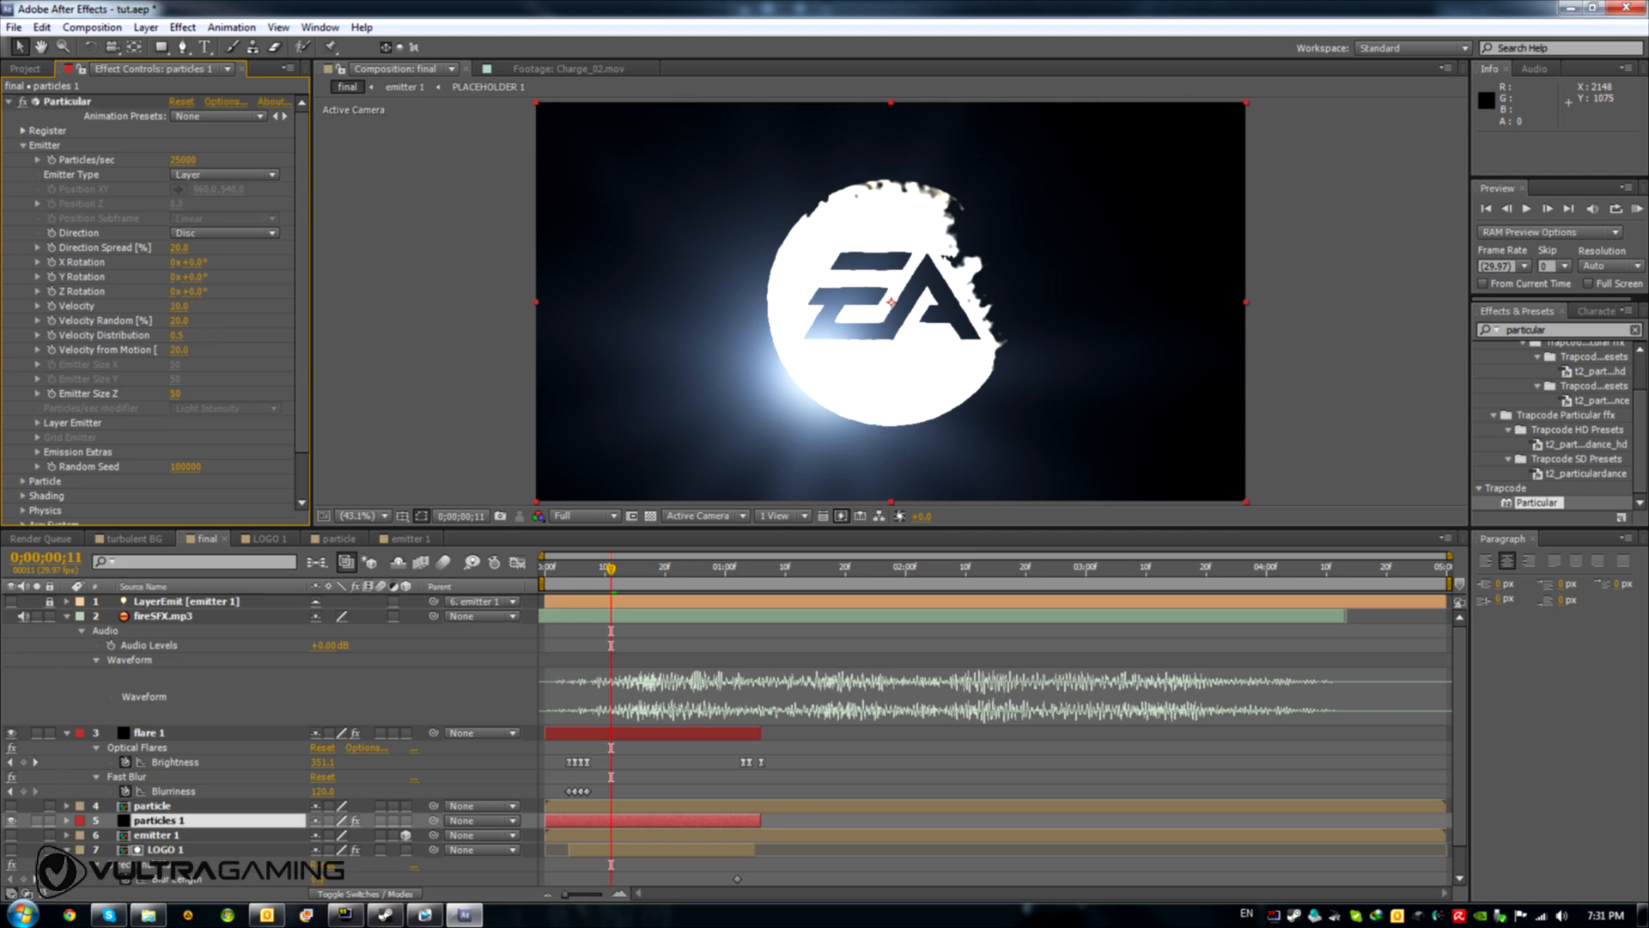
pyautogui.click(181, 320)
pyautogui.write('24')
pyautogui.press('Return')
pyautogui.click(180, 350)
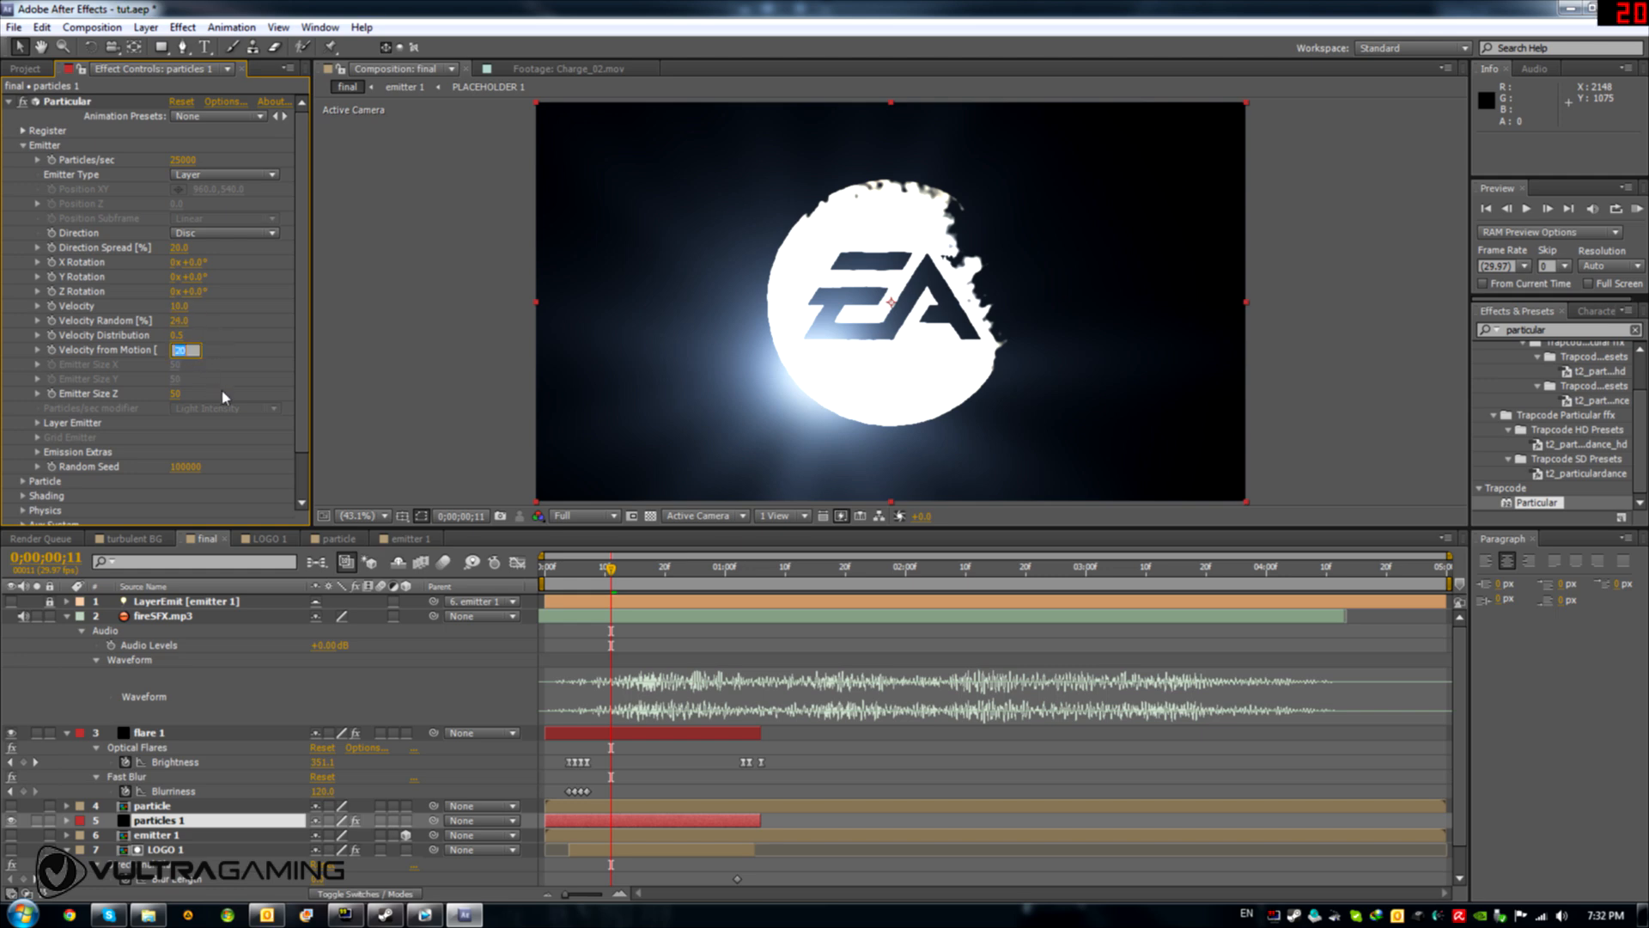
pyautogui.write('32')
# Assign the emitter 1 layer as Particular's layer emitter source
pyautogui.click(38, 424)
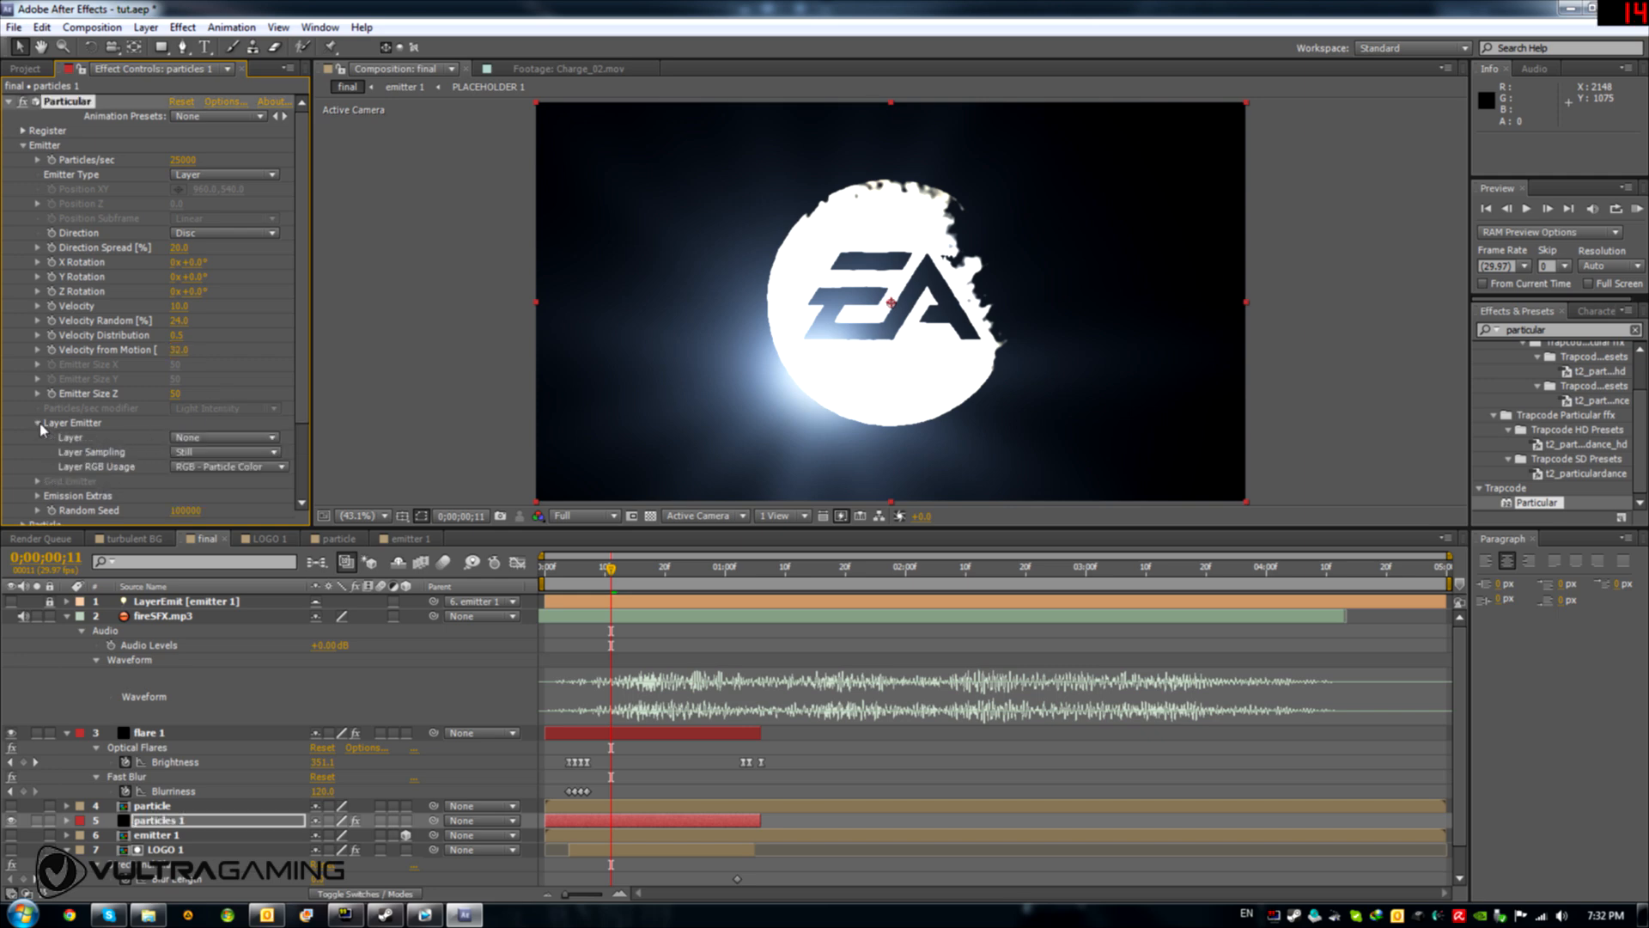
pyautogui.click(207, 440)
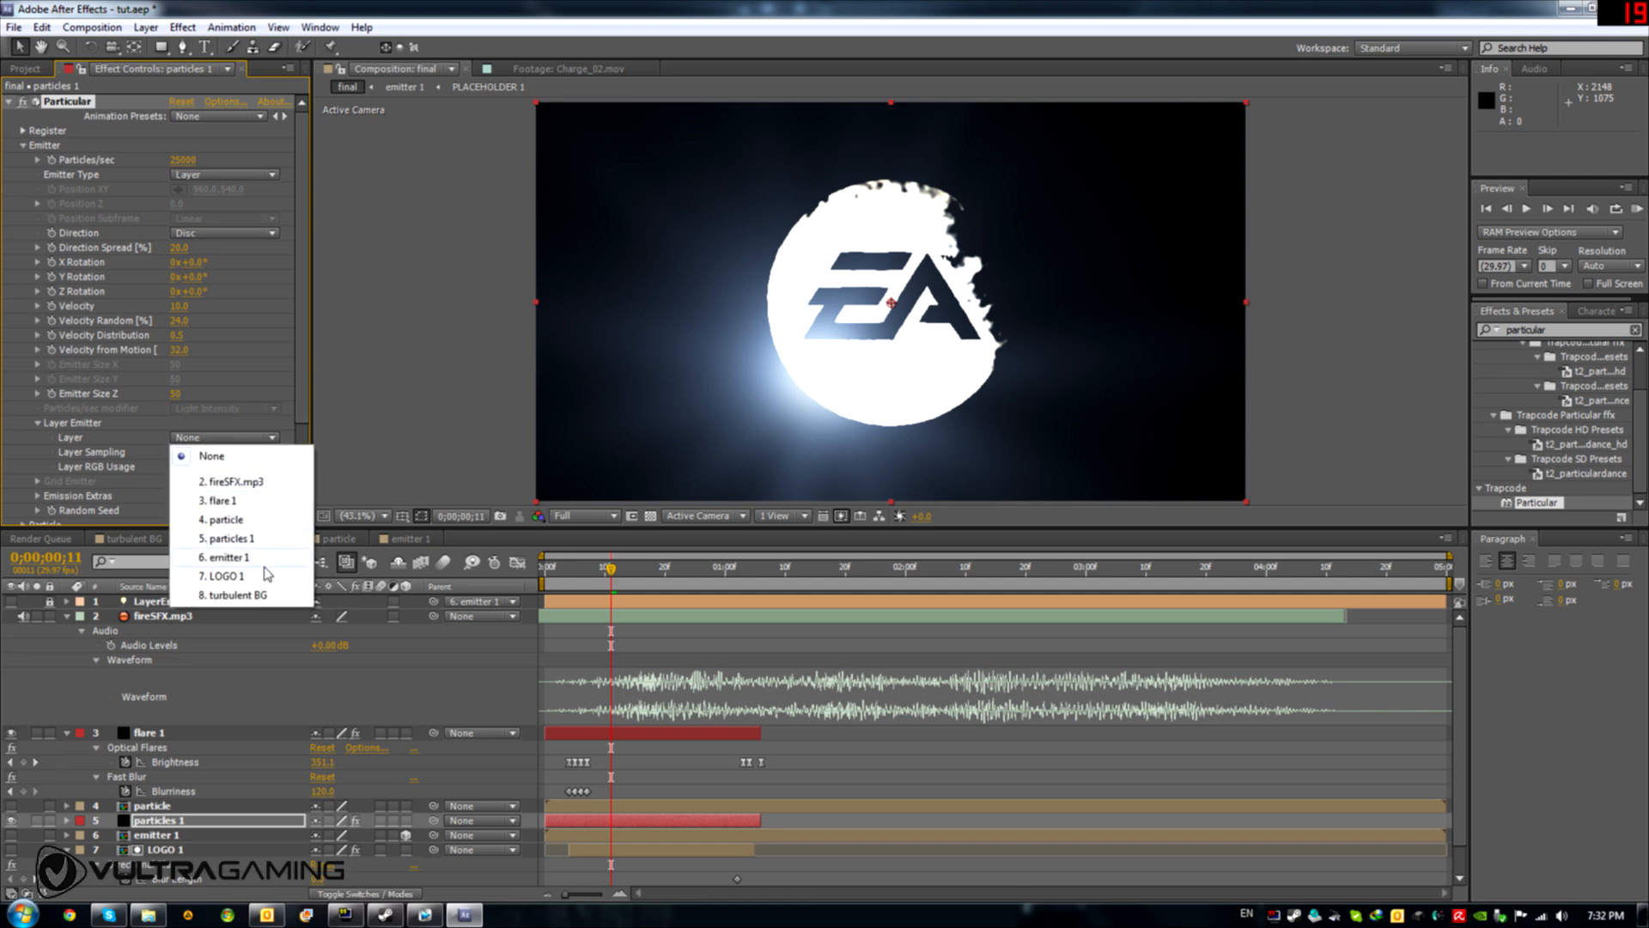
pyautogui.click(237, 557)
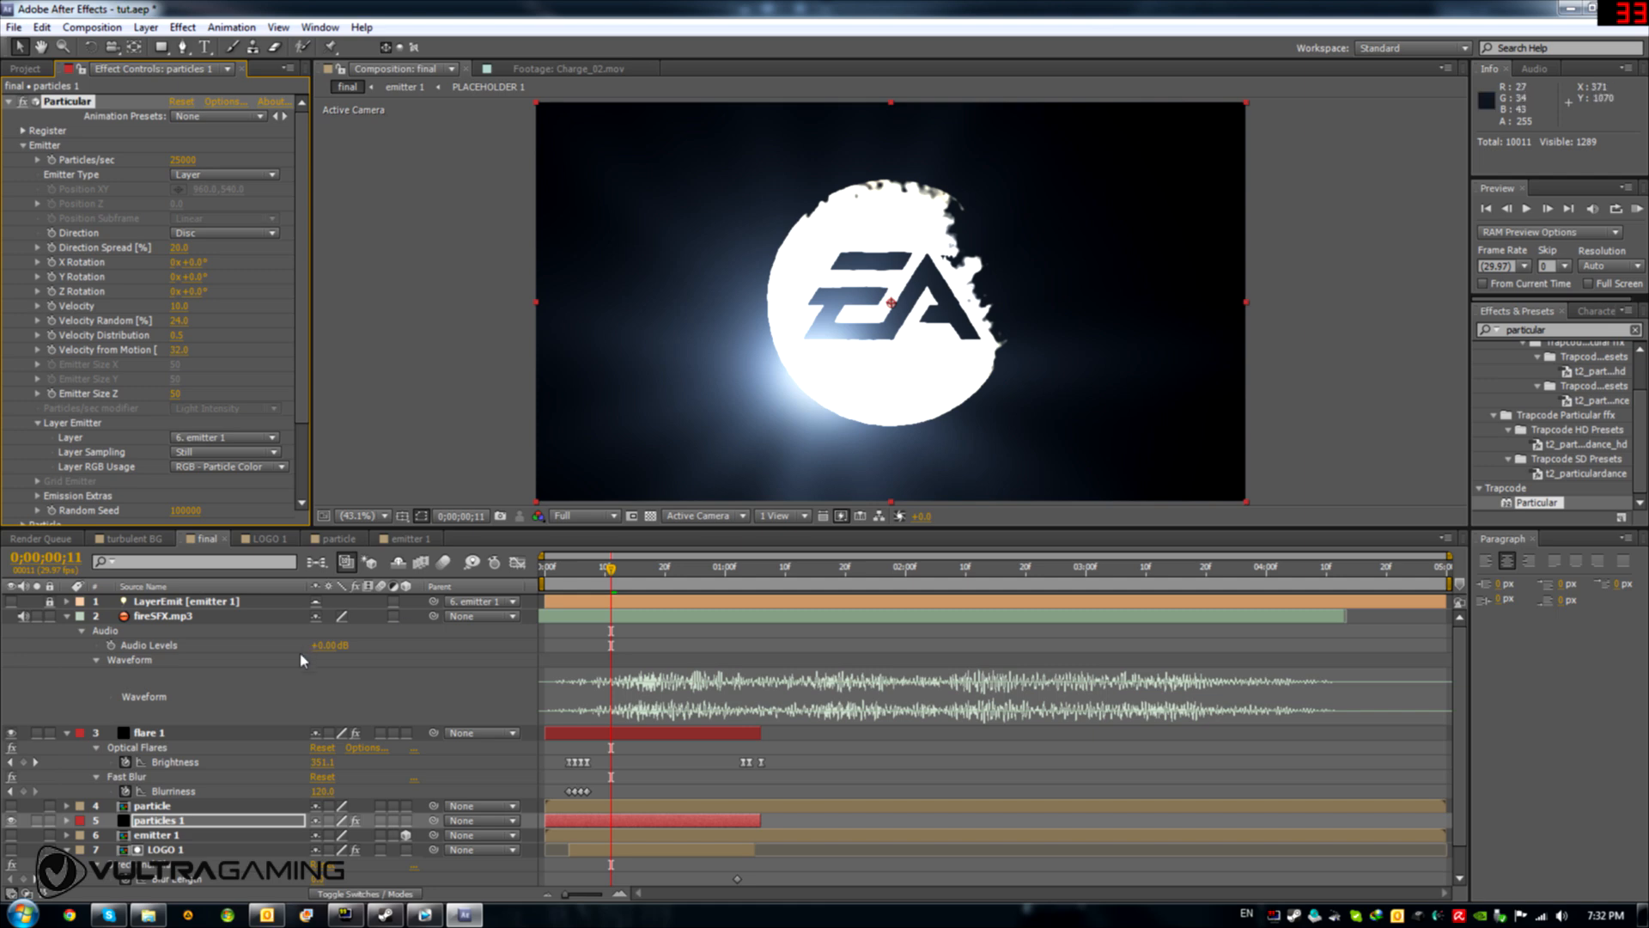
# Set the particle life to 0.5 seconds and the particle type to Textured Polygon
pyautogui.scroll(-3, 109, 450)
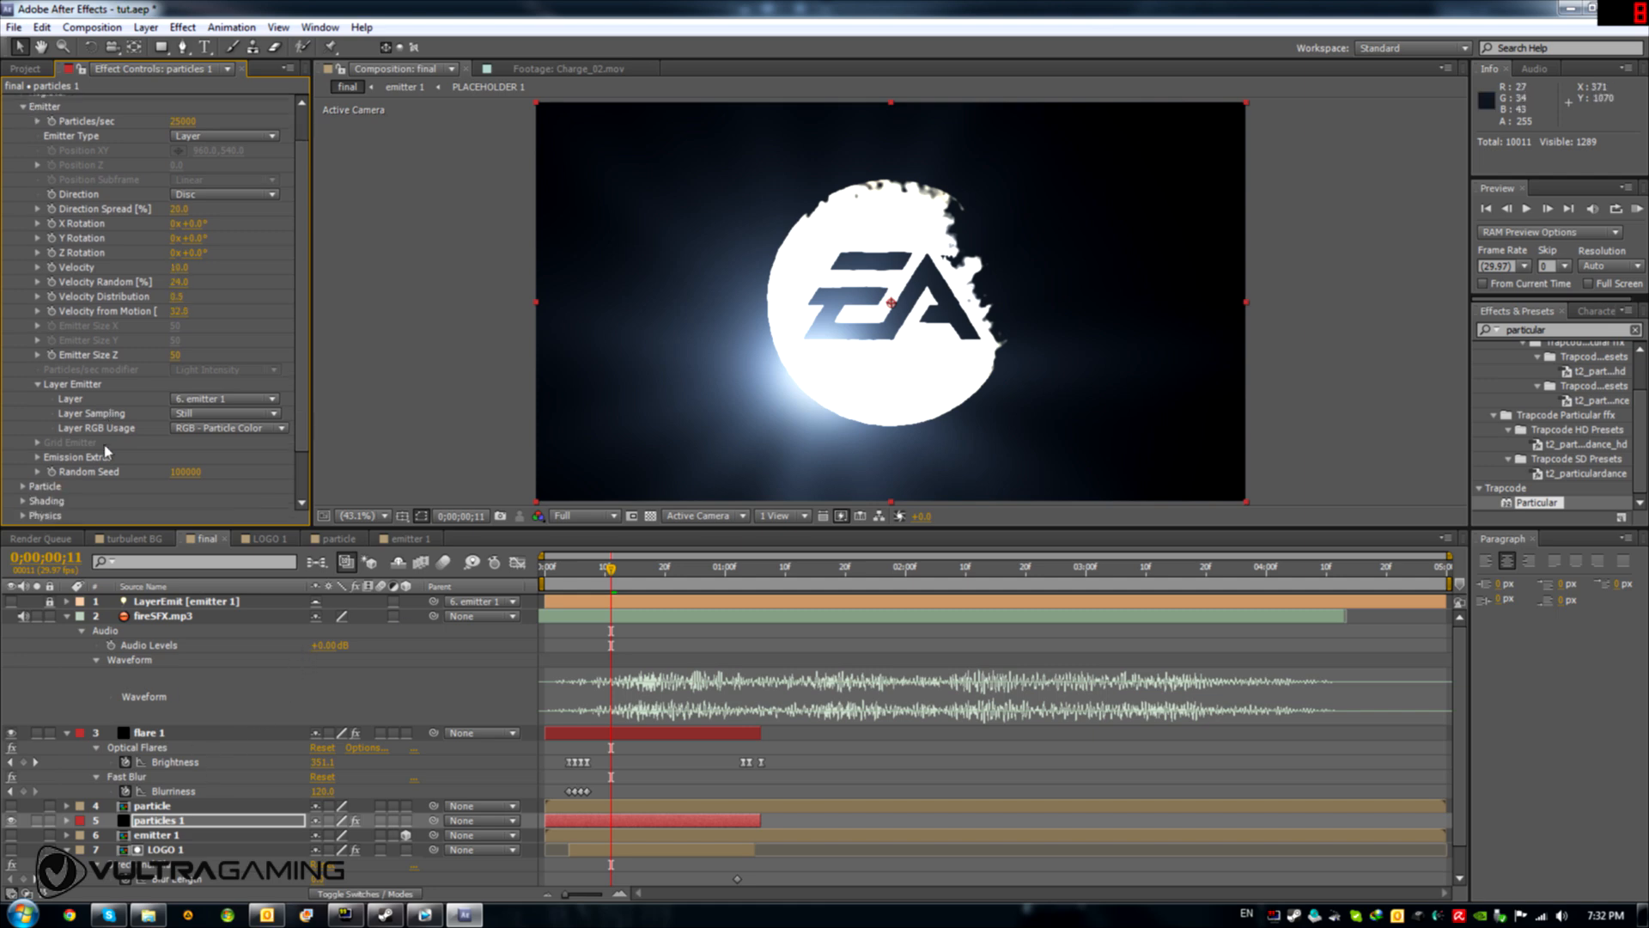
pyautogui.click(24, 449)
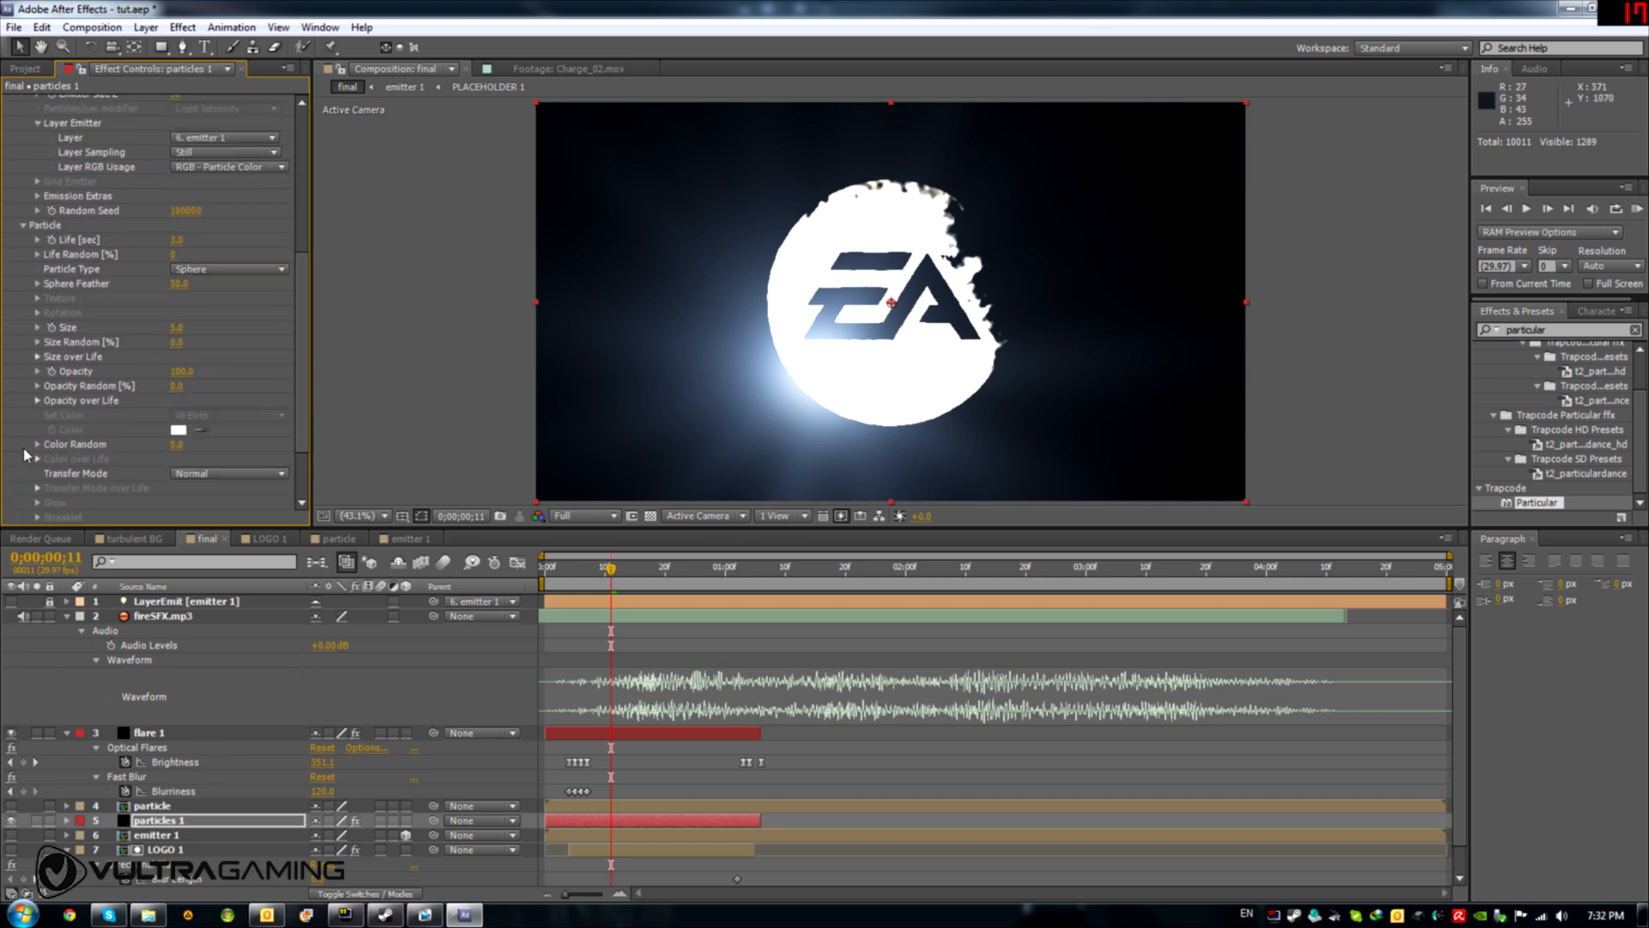
pyautogui.click(176, 240)
pyautogui.click(204, 269)
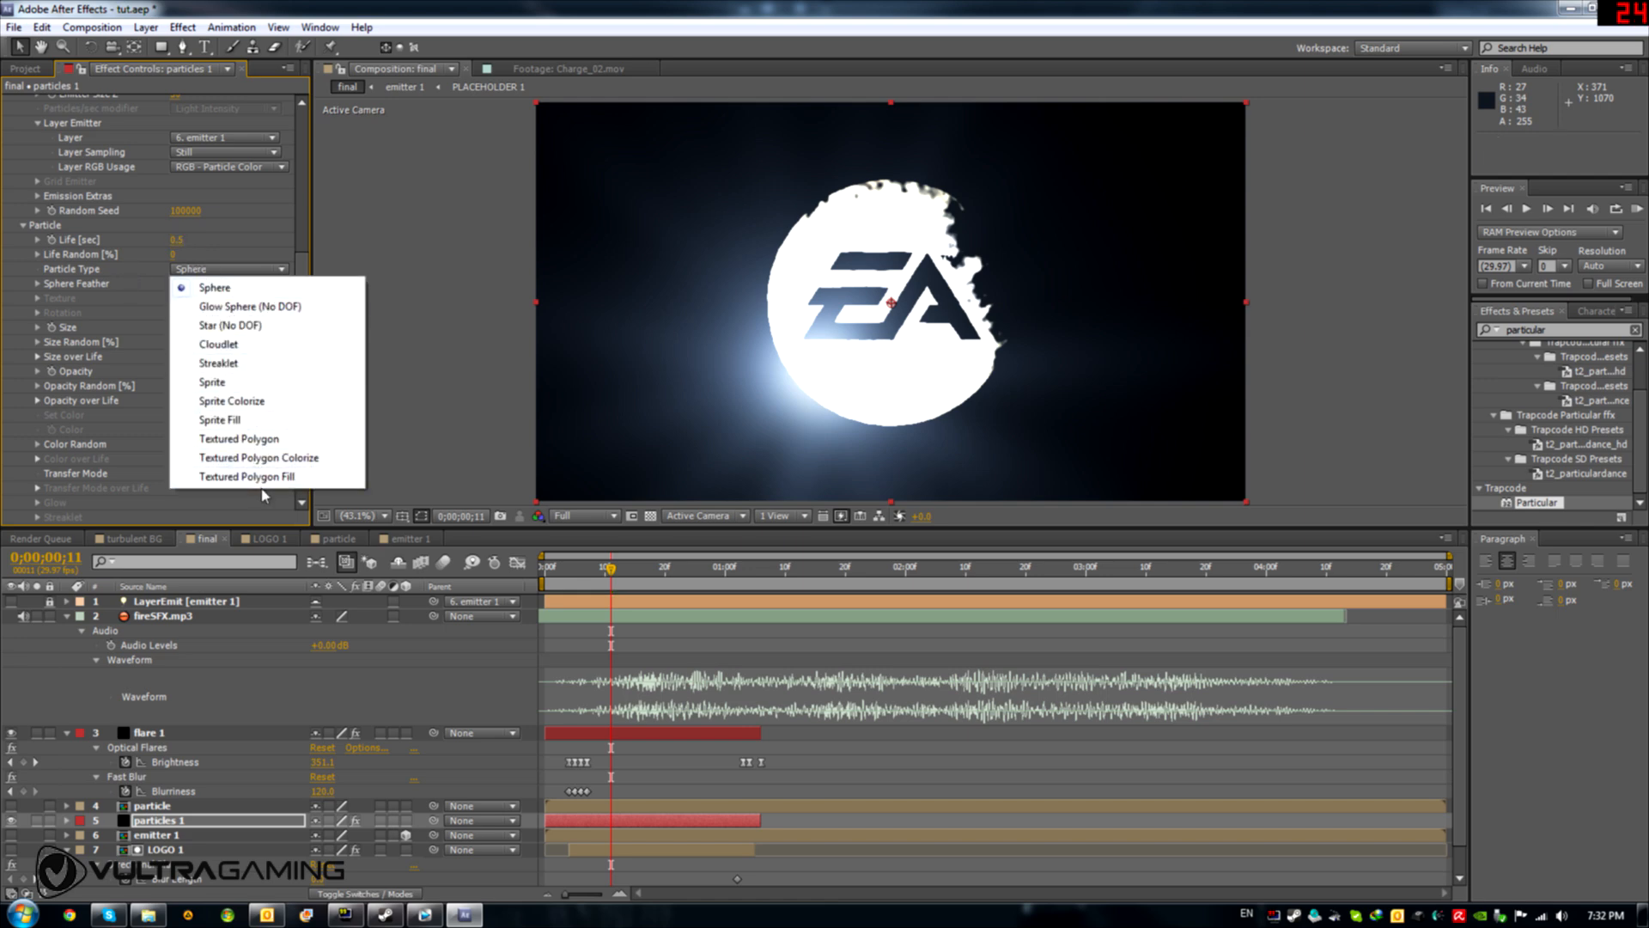
pyautogui.click(256, 439)
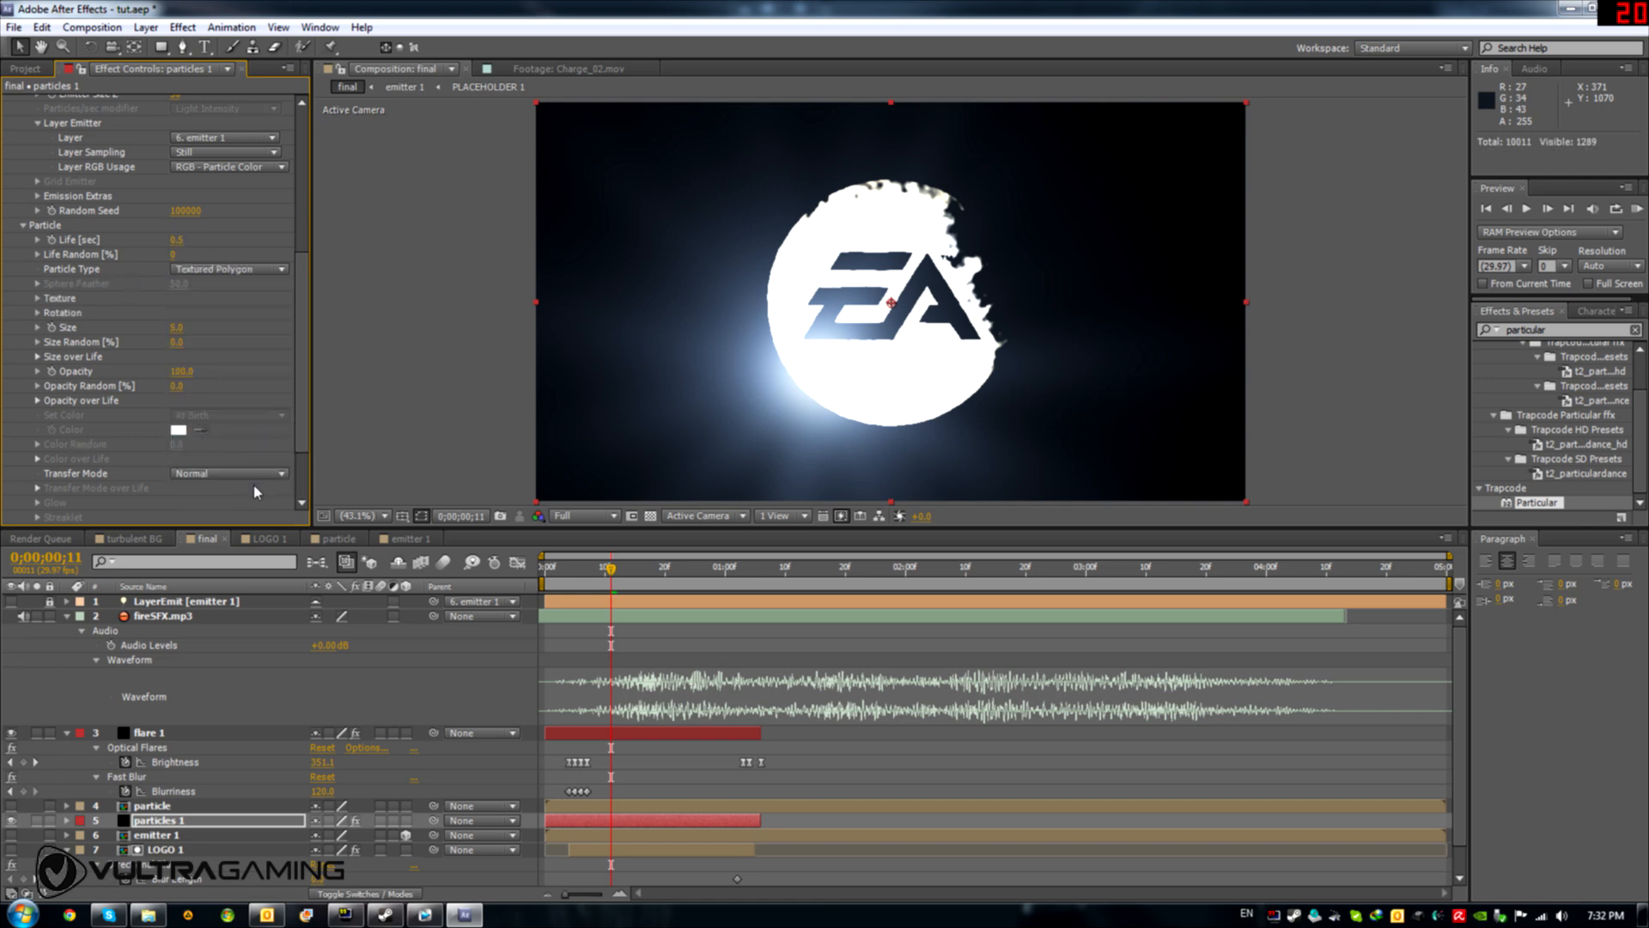
# Use the particle layer as the particles' texture and set their size random to 100%
pyautogui.click(38, 299)
pyautogui.click(207, 314)
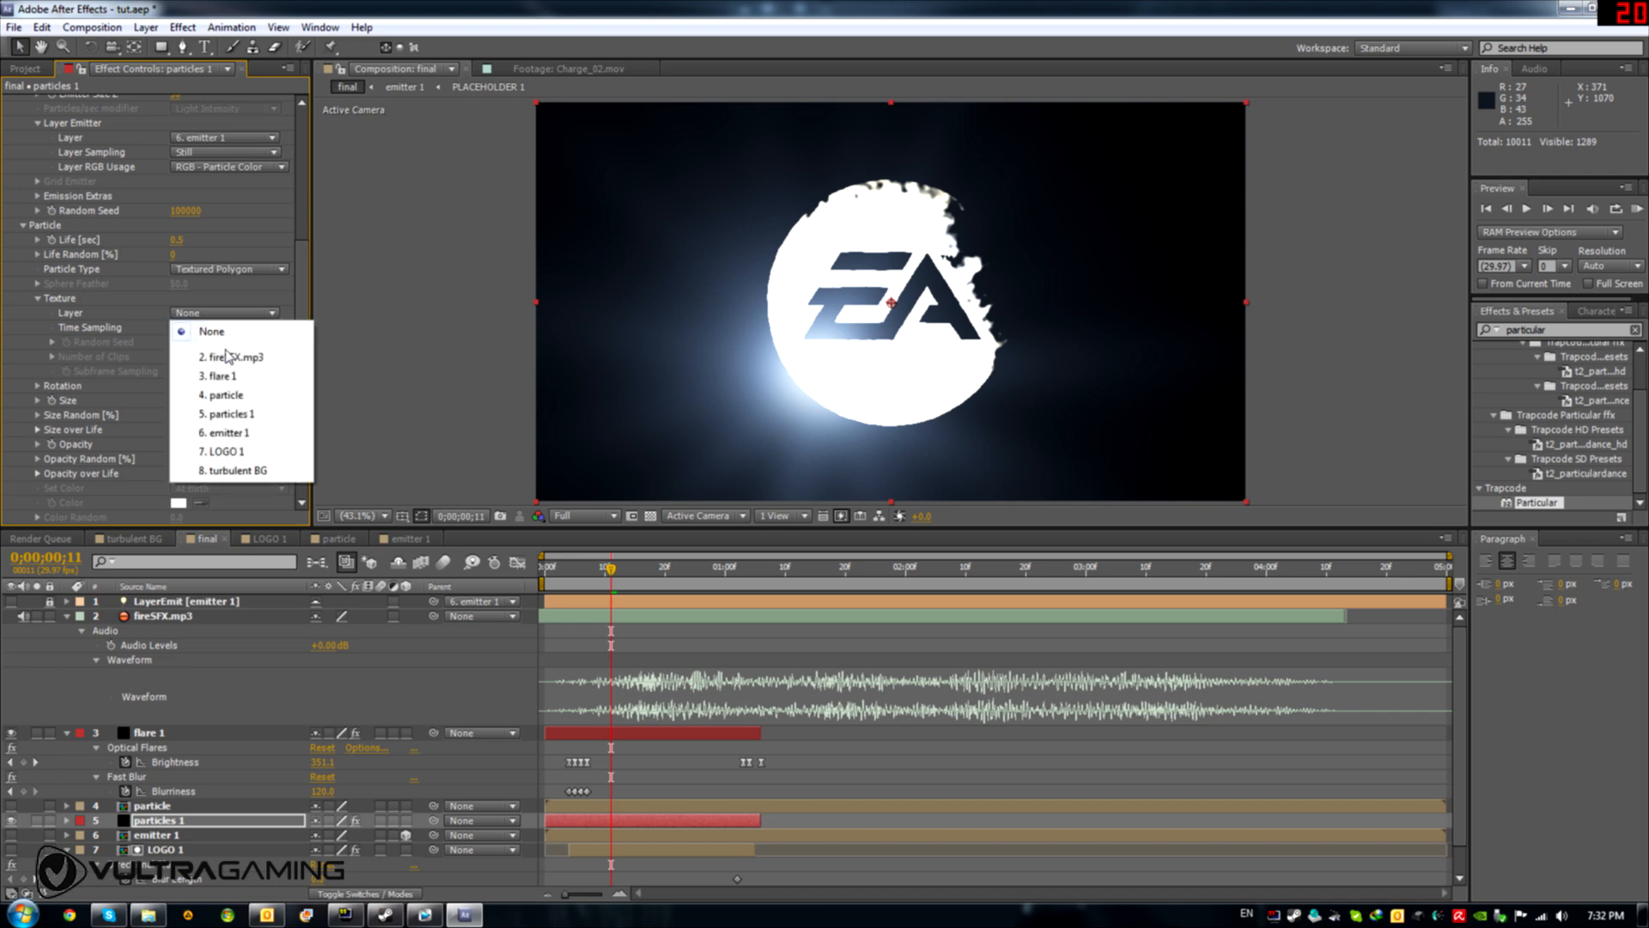
pyautogui.click(251, 398)
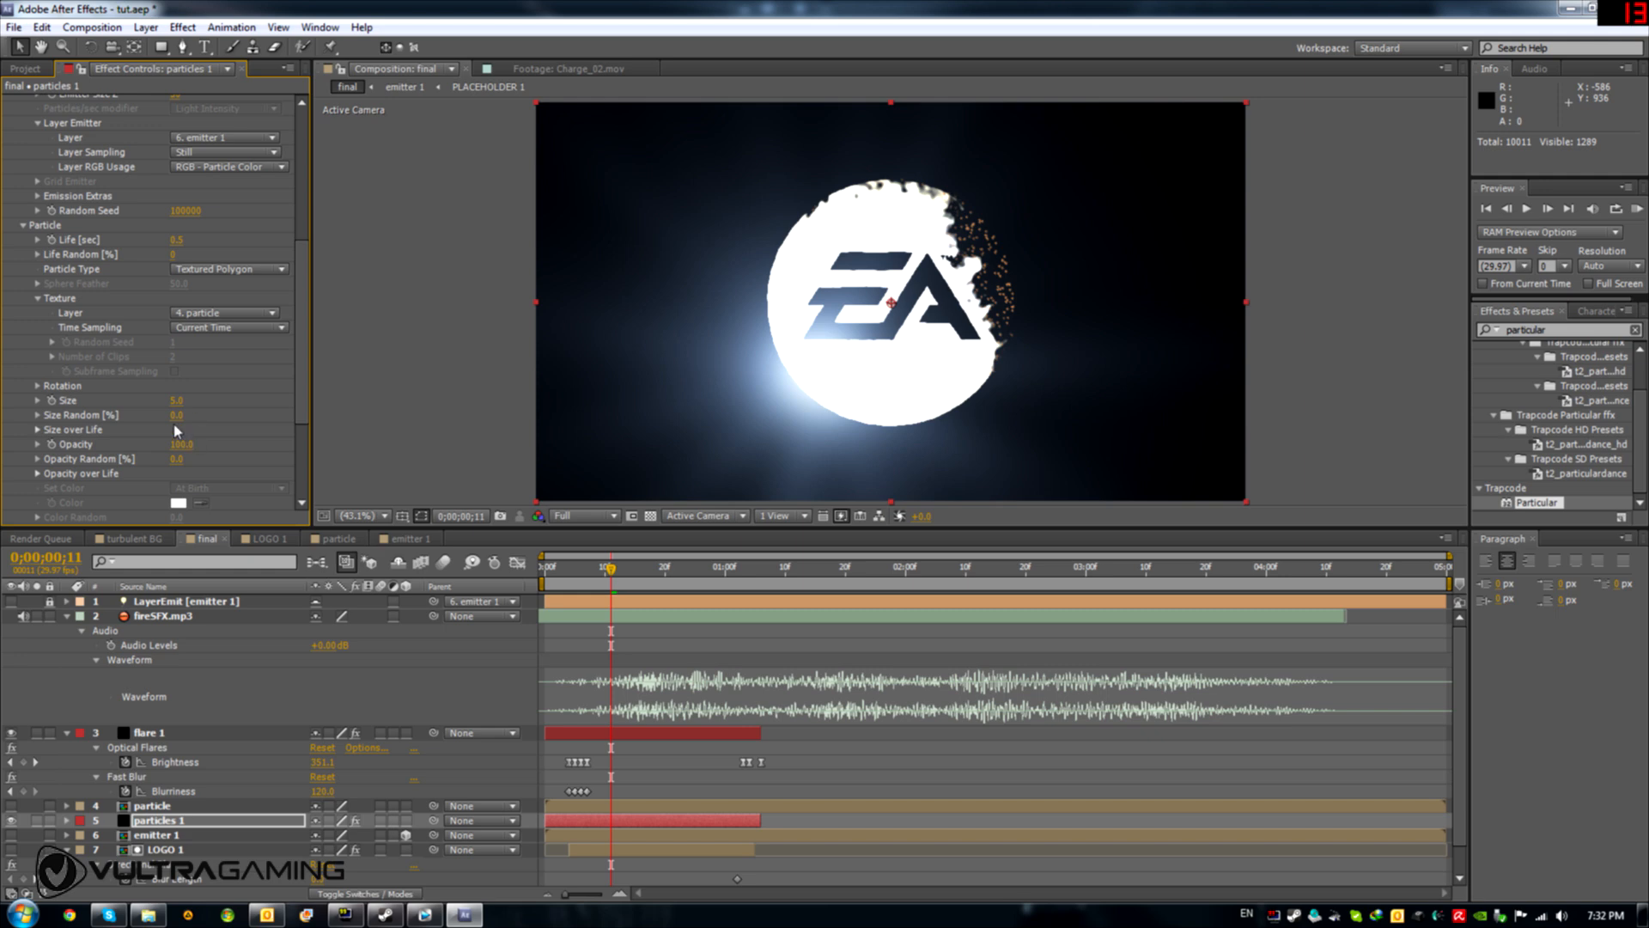
pyautogui.moveTo(179, 415); pyautogui.dragTo(242, 415)
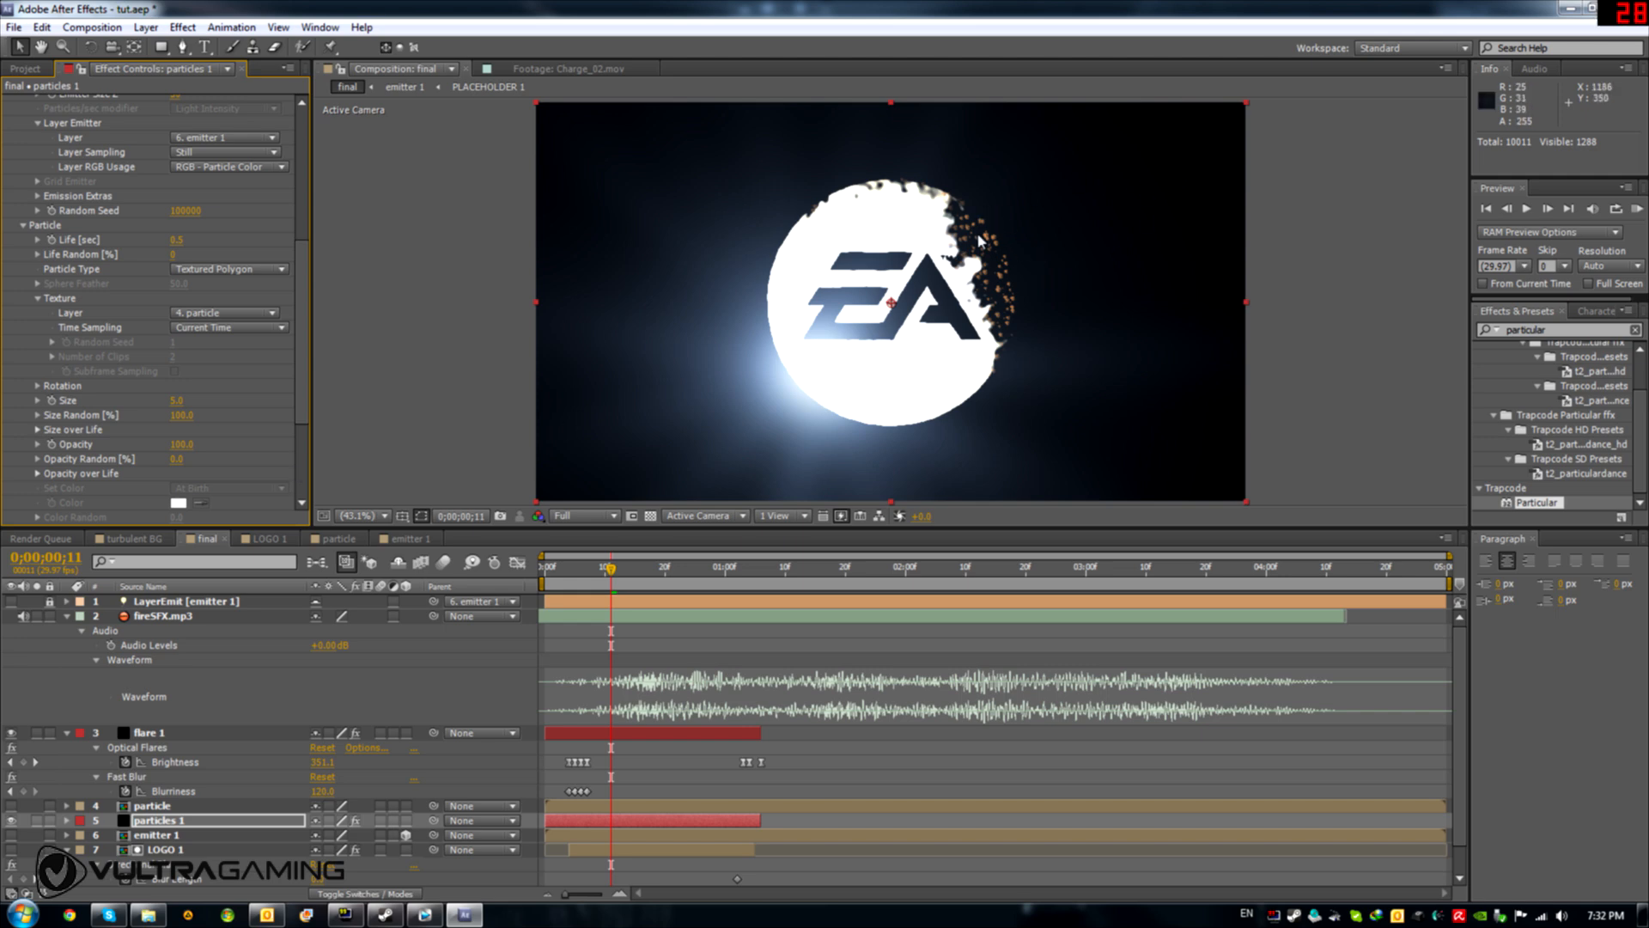
# Set the particle opacity to 70
pyautogui.click(247, 445)
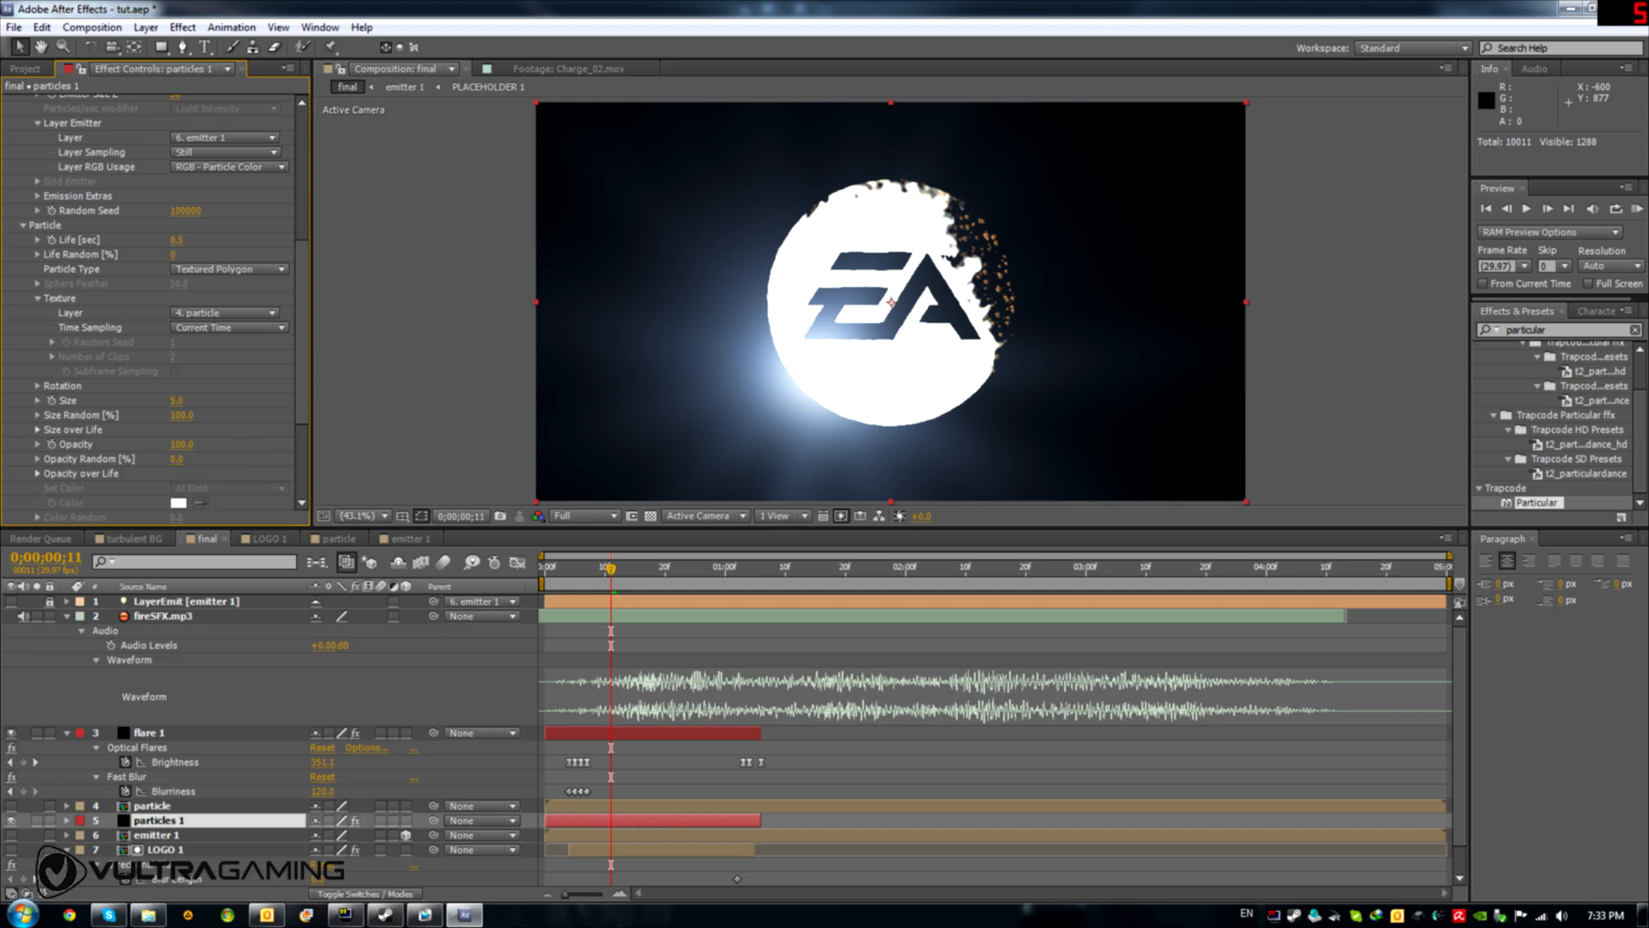
pyautogui.click(181, 444)
pyautogui.write('70')
pyautogui.press('Return')
# Set the air physics wind values to X 51, Y 9 and Z 22
pyautogui.scroll(-5, 265, 425)
pyautogui.click(24, 458)
pyautogui.scroll(-2, 51, 476)
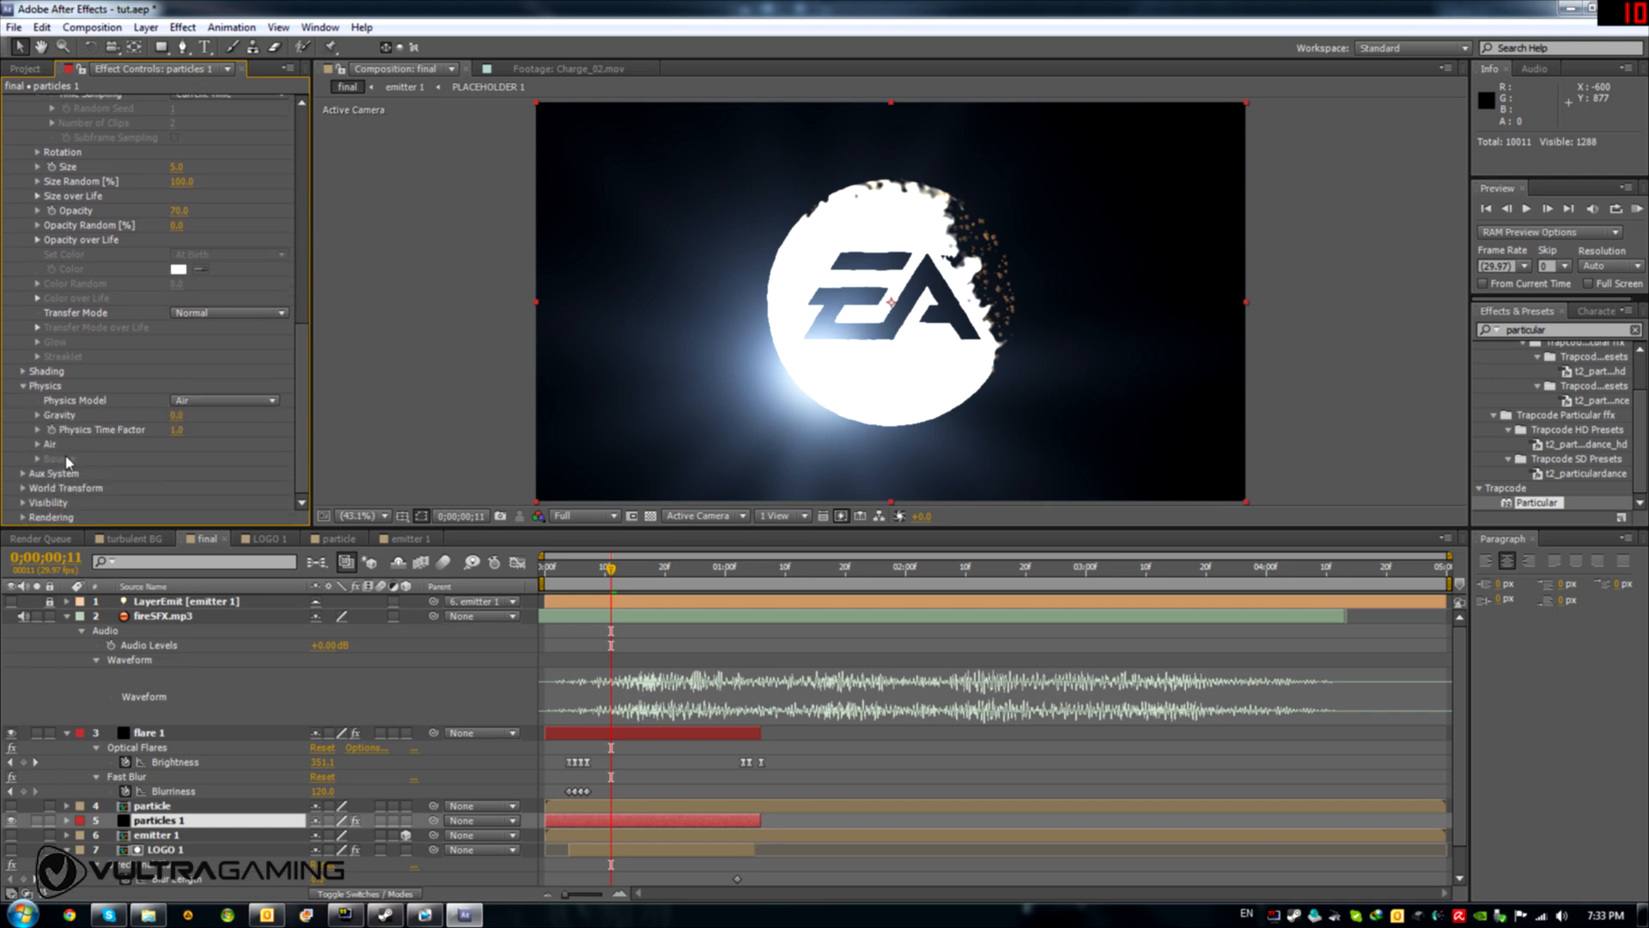
pyautogui.click(38, 444)
pyautogui.scroll(-3, 38, 444)
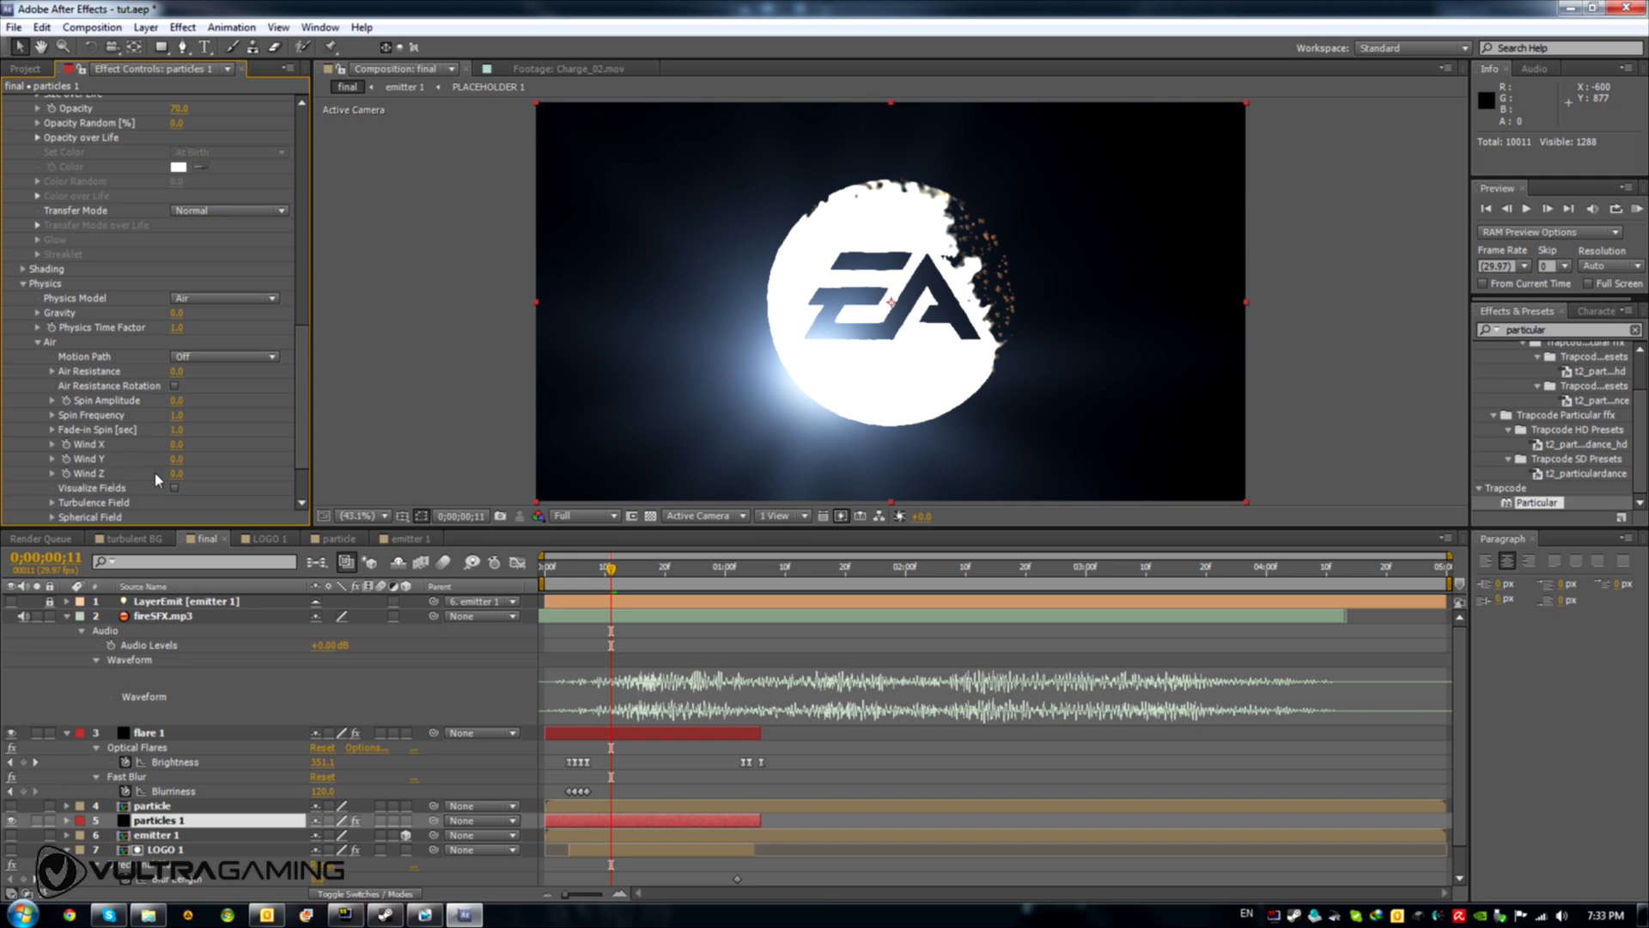
pyautogui.click(177, 444)
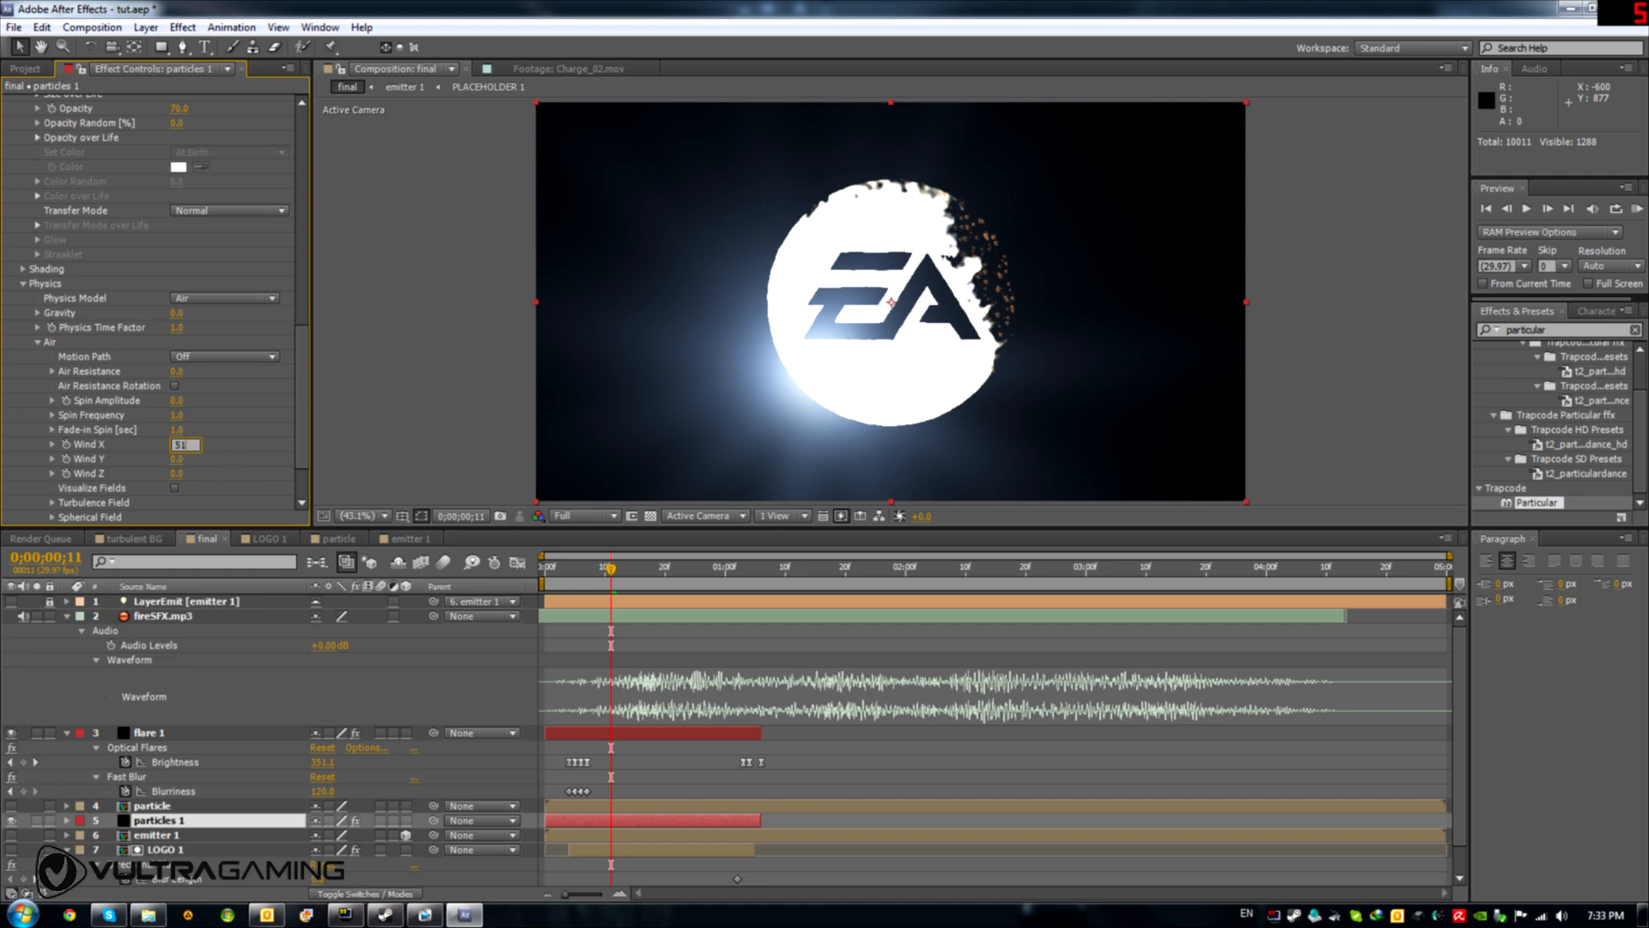
pyautogui.write('51')
pyautogui.click(178, 459)
pyautogui.write('9')
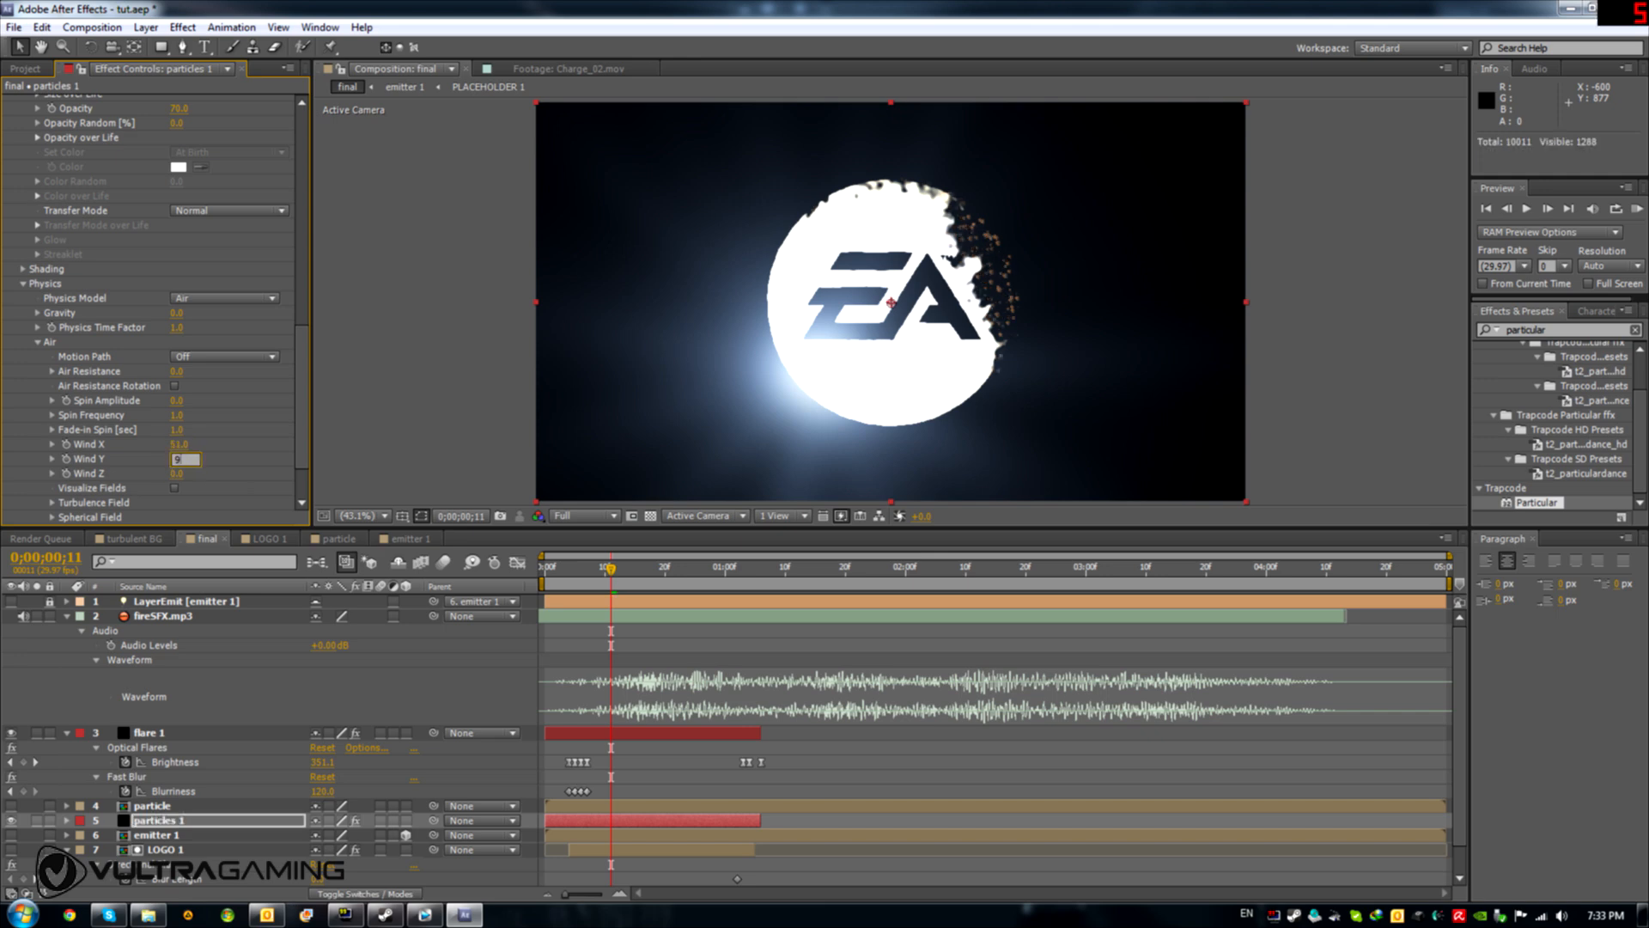
pyautogui.press('Tab')
pyautogui.write('22')
# Set the turbulence field's affect size to 103, scale to 2.5 and evolution speed to 127
pyautogui.click(51, 503)
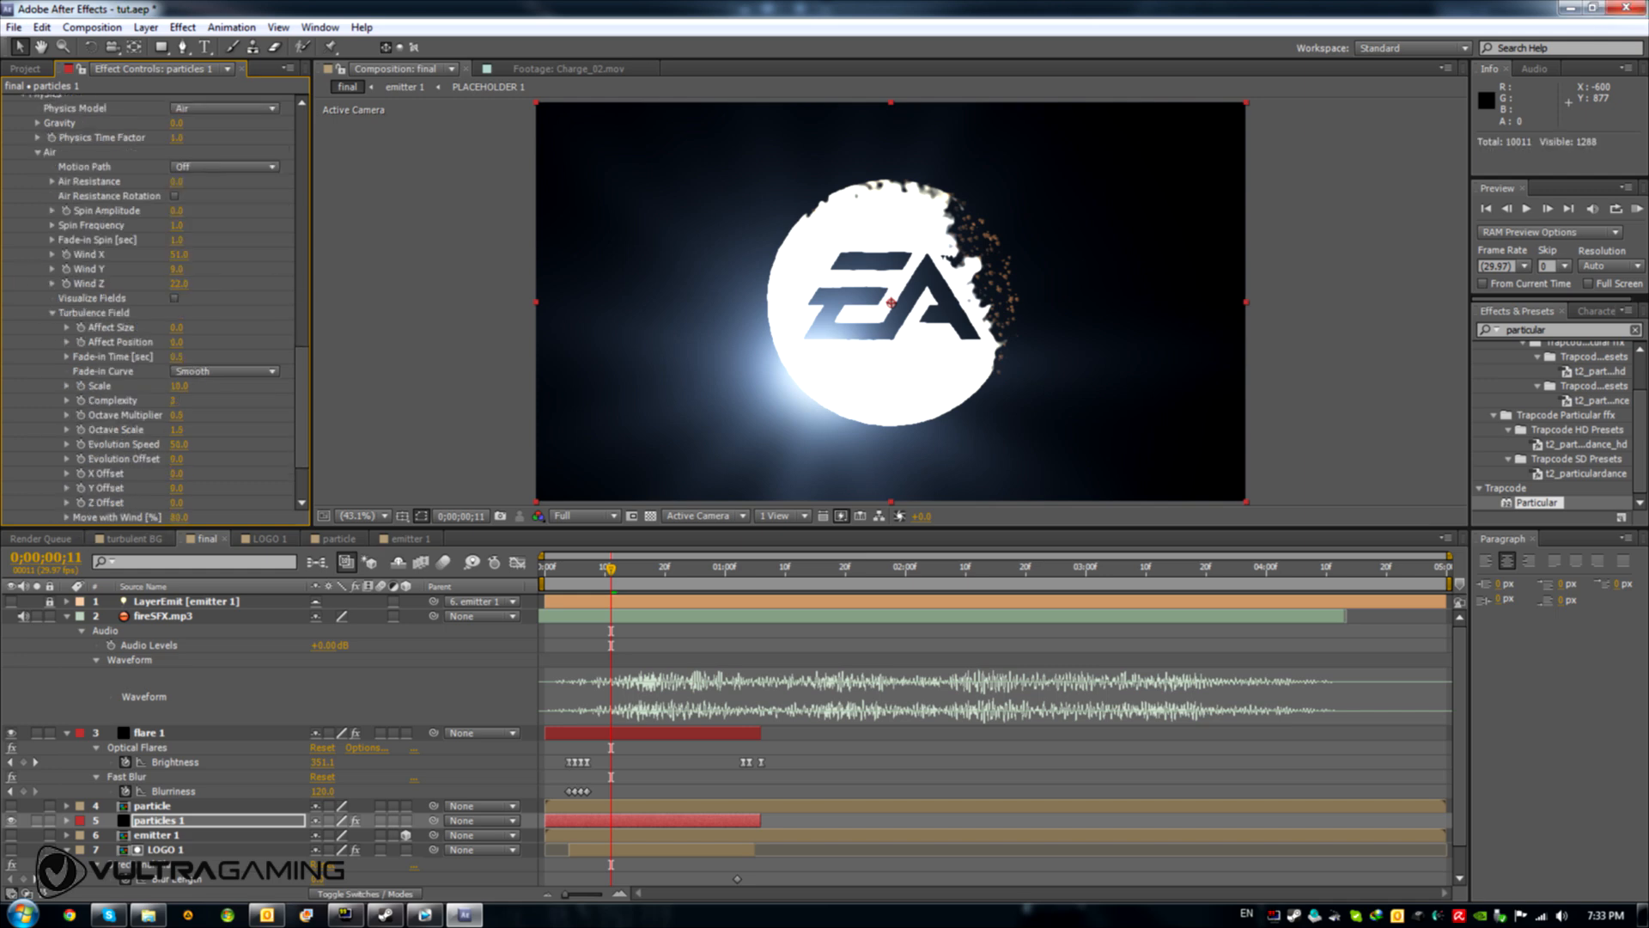
pyautogui.moveTo(176, 327); pyautogui.dragTo(250, 328)
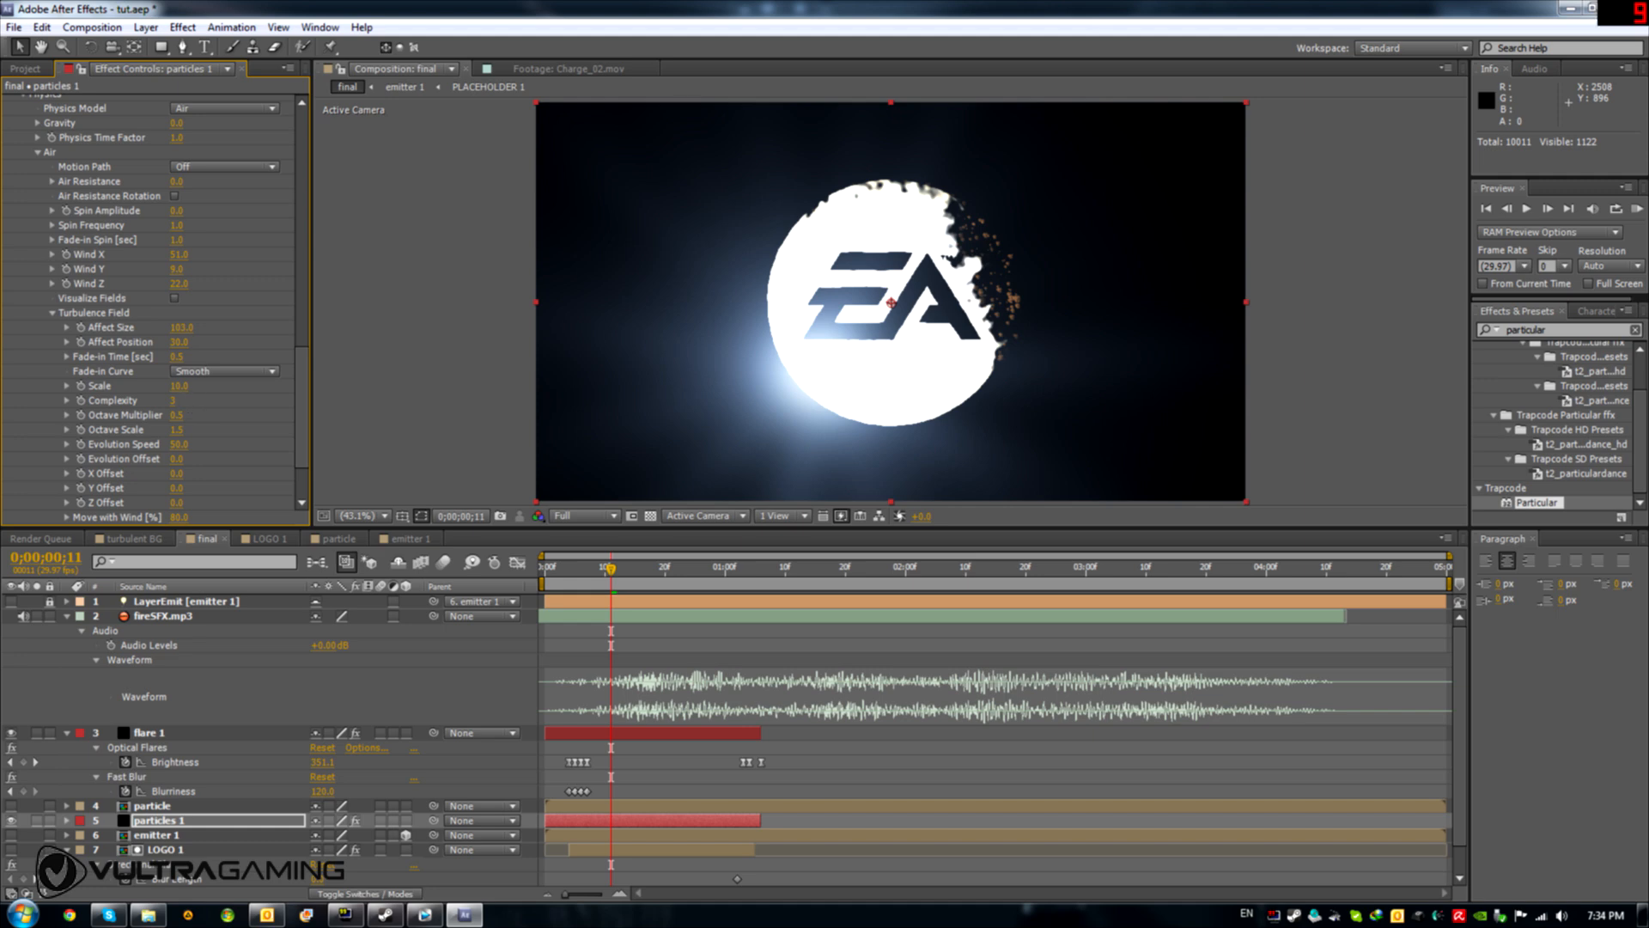
pyautogui.click(178, 386)
pyautogui.write('2.5')
pyautogui.press('Return')
pyautogui.moveTo(179, 444); pyautogui.dragTo(226, 445)
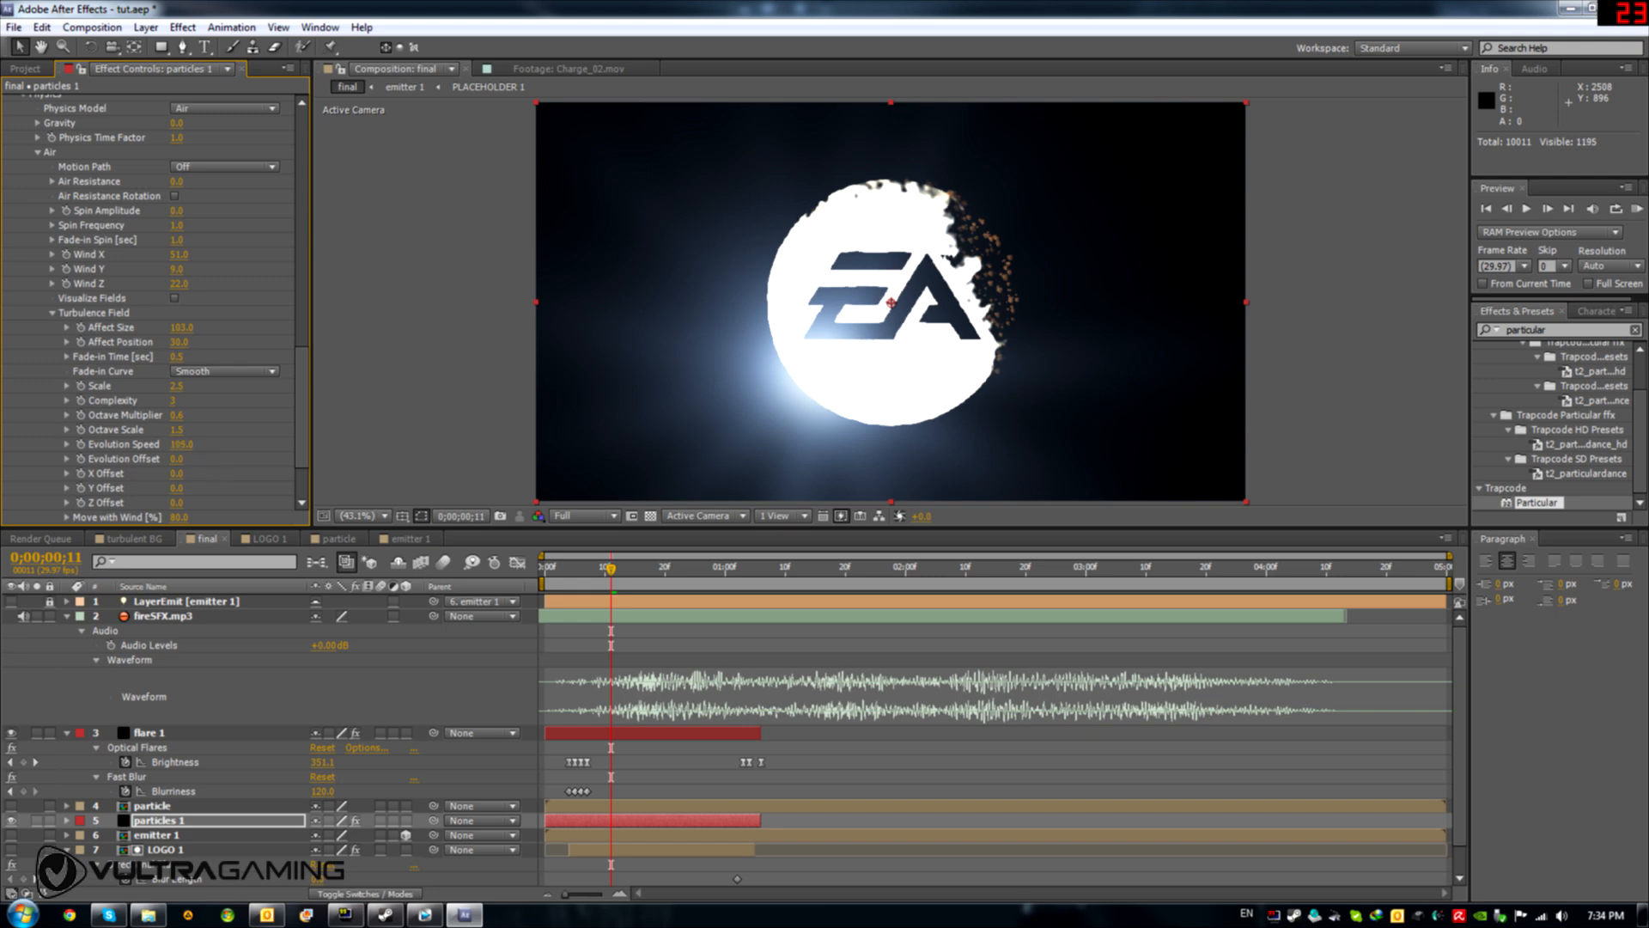
pyautogui.moveTo(226, 445); pyautogui.dragTo(231, 461)
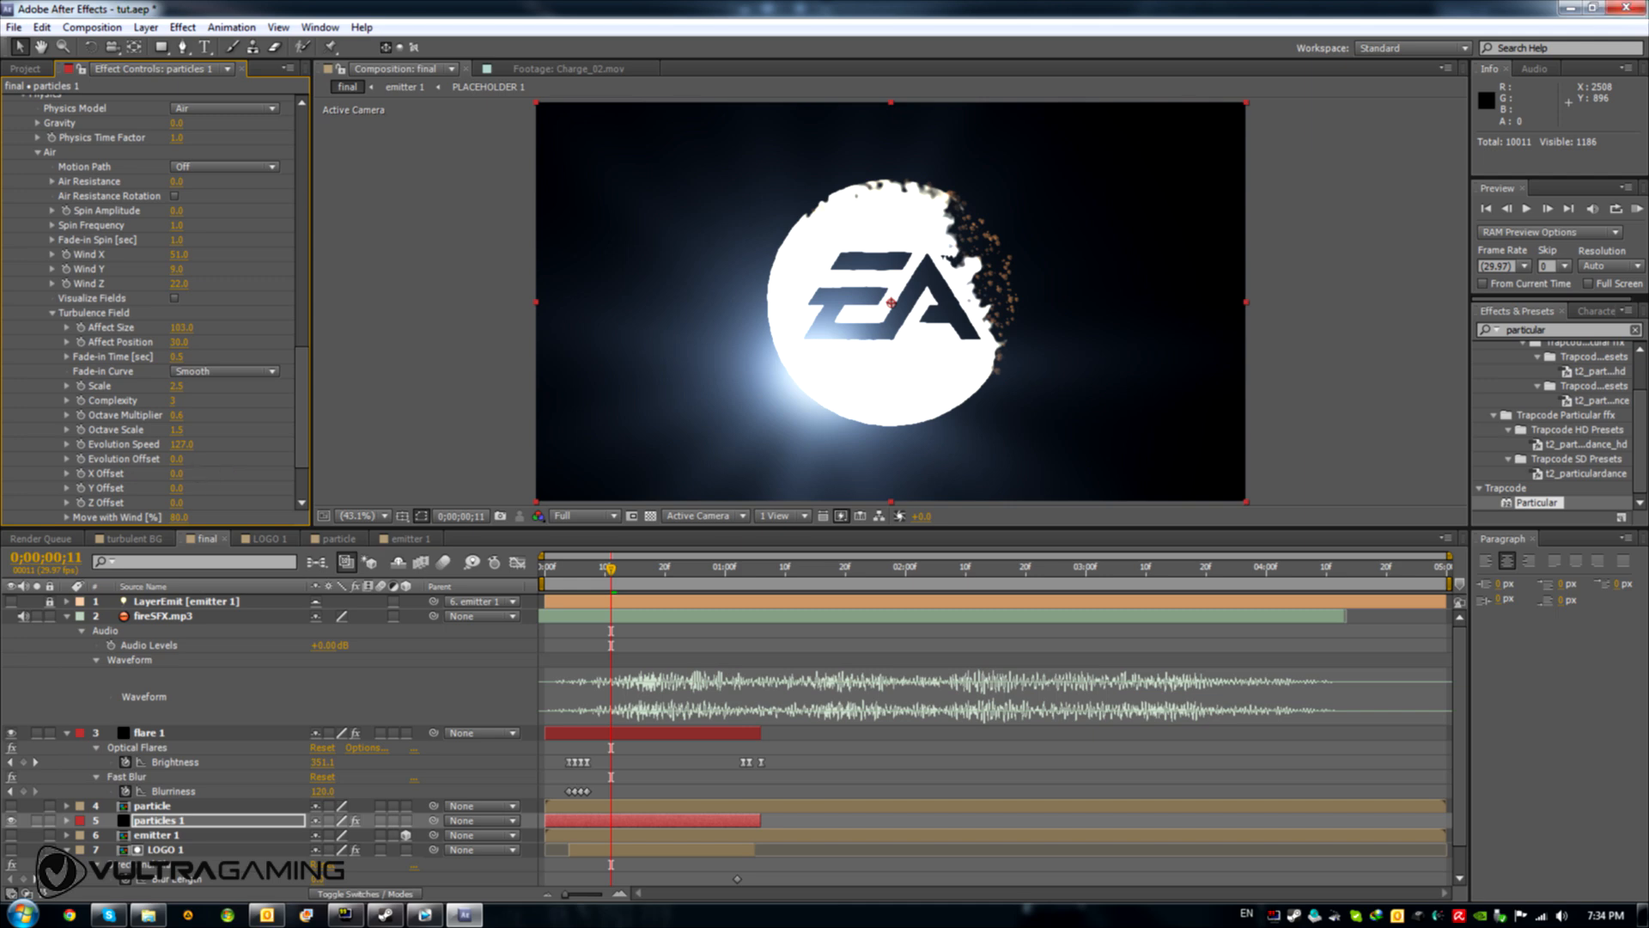
pyautogui.moveTo(177, 459); pyautogui.dragTo(220, 459)
pyautogui.click(179, 459)
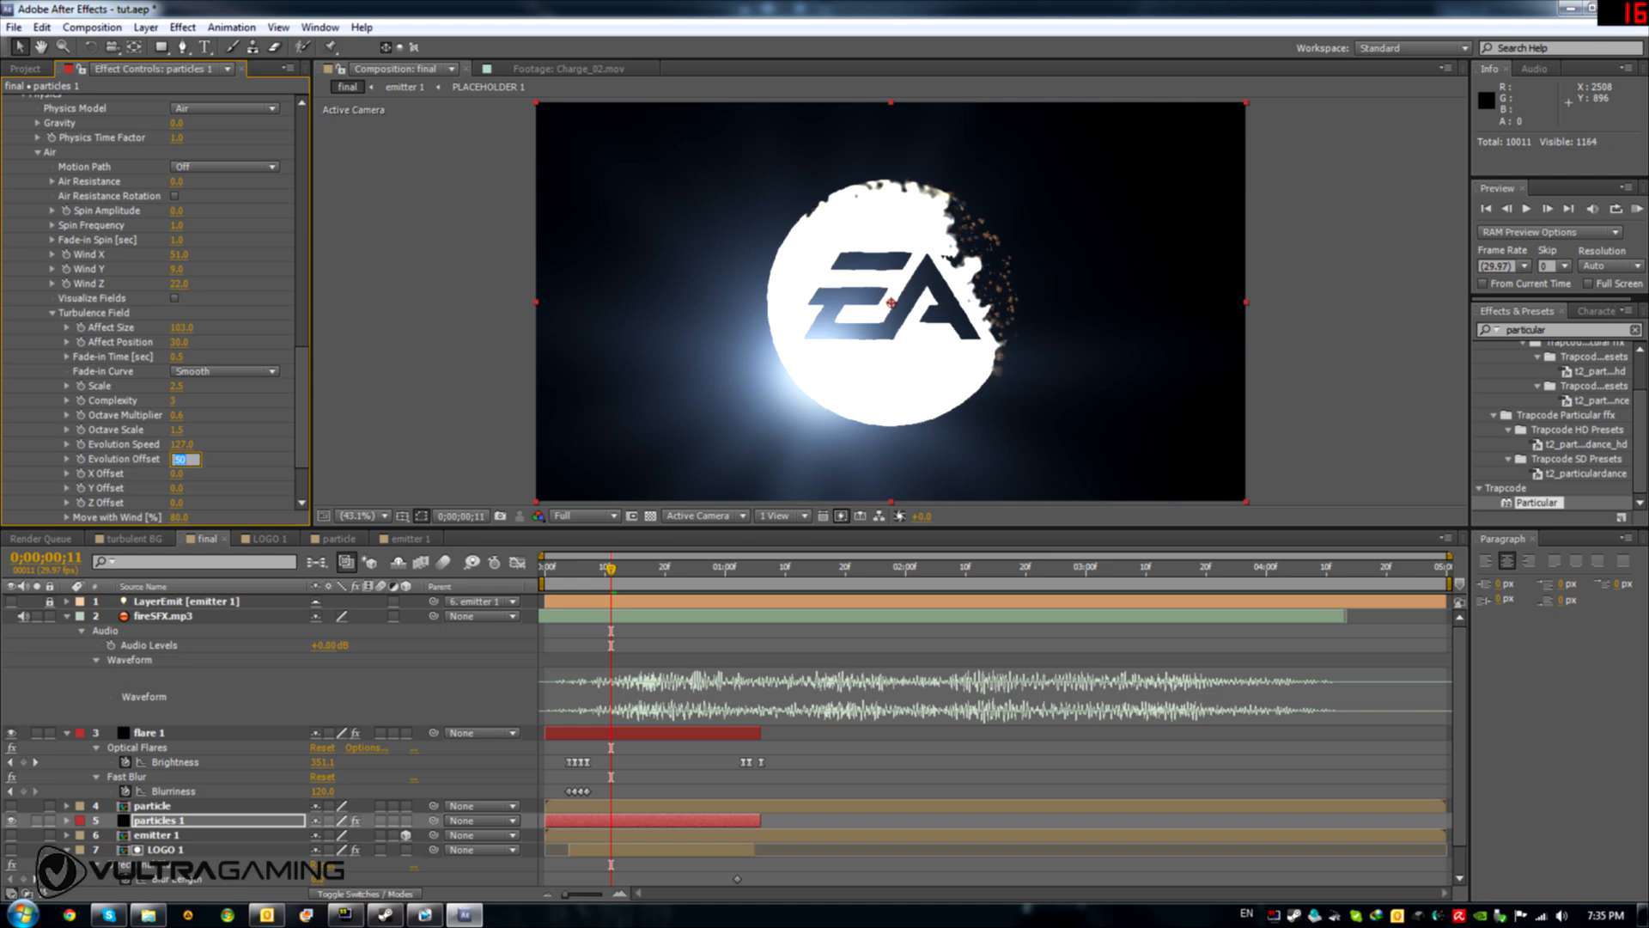
pyautogui.write('0')
pyautogui.click(243, 496)
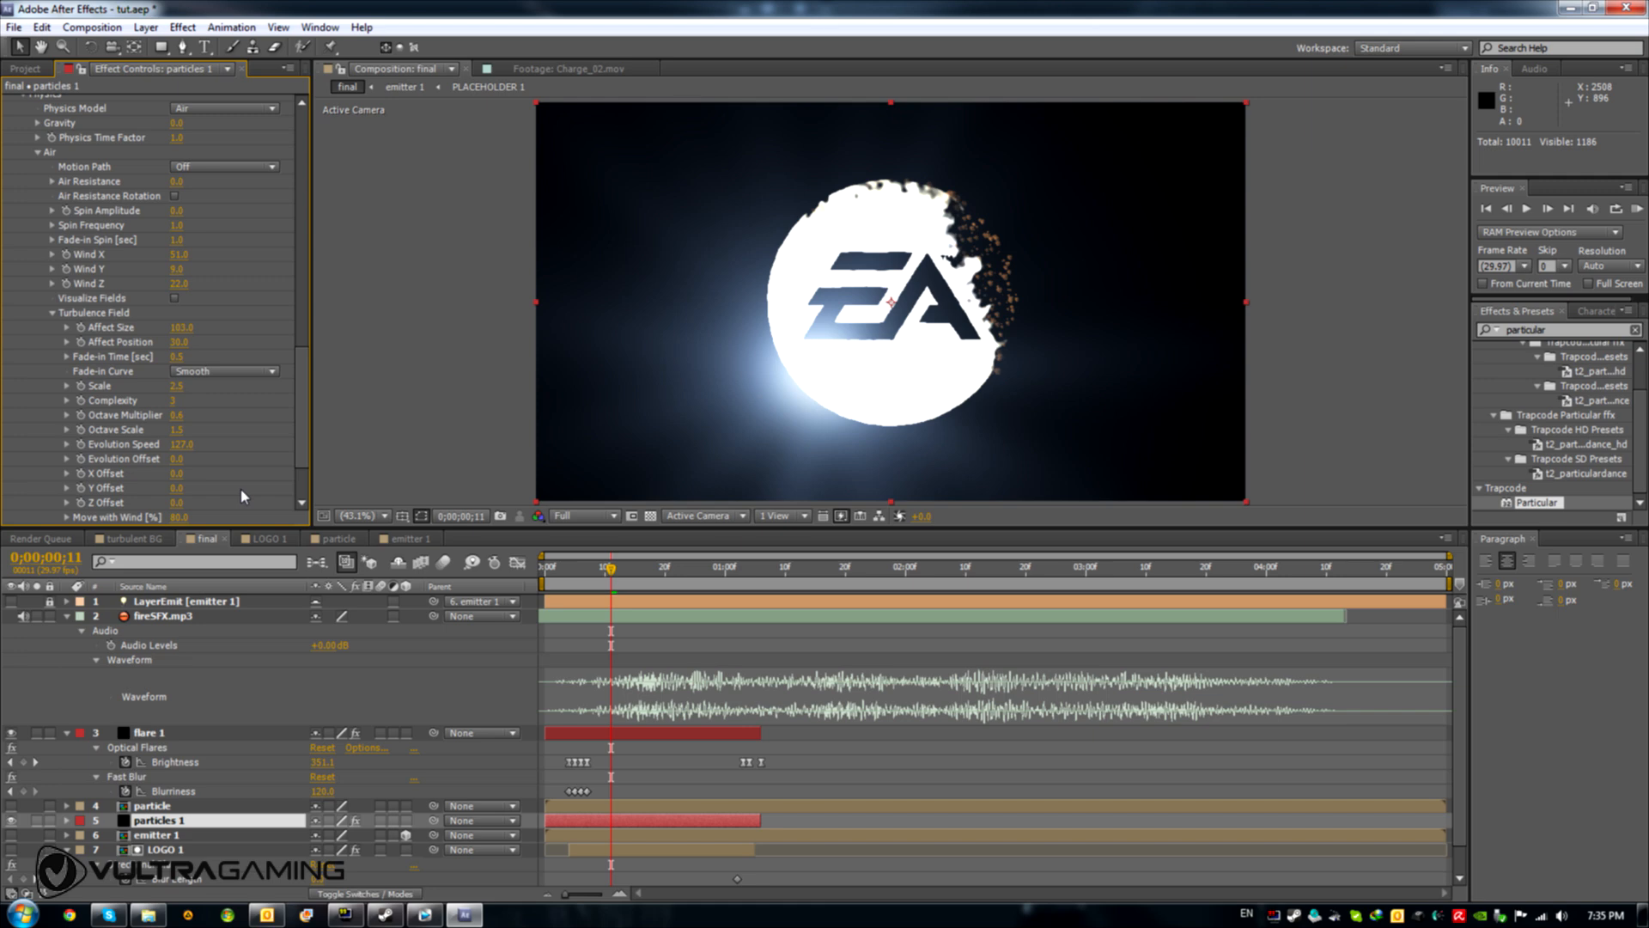
# Set the turbulence field's X offset to 690 and Y offset to -160
pyautogui.moveTo(178, 473); pyautogui.dragTo(207, 474)
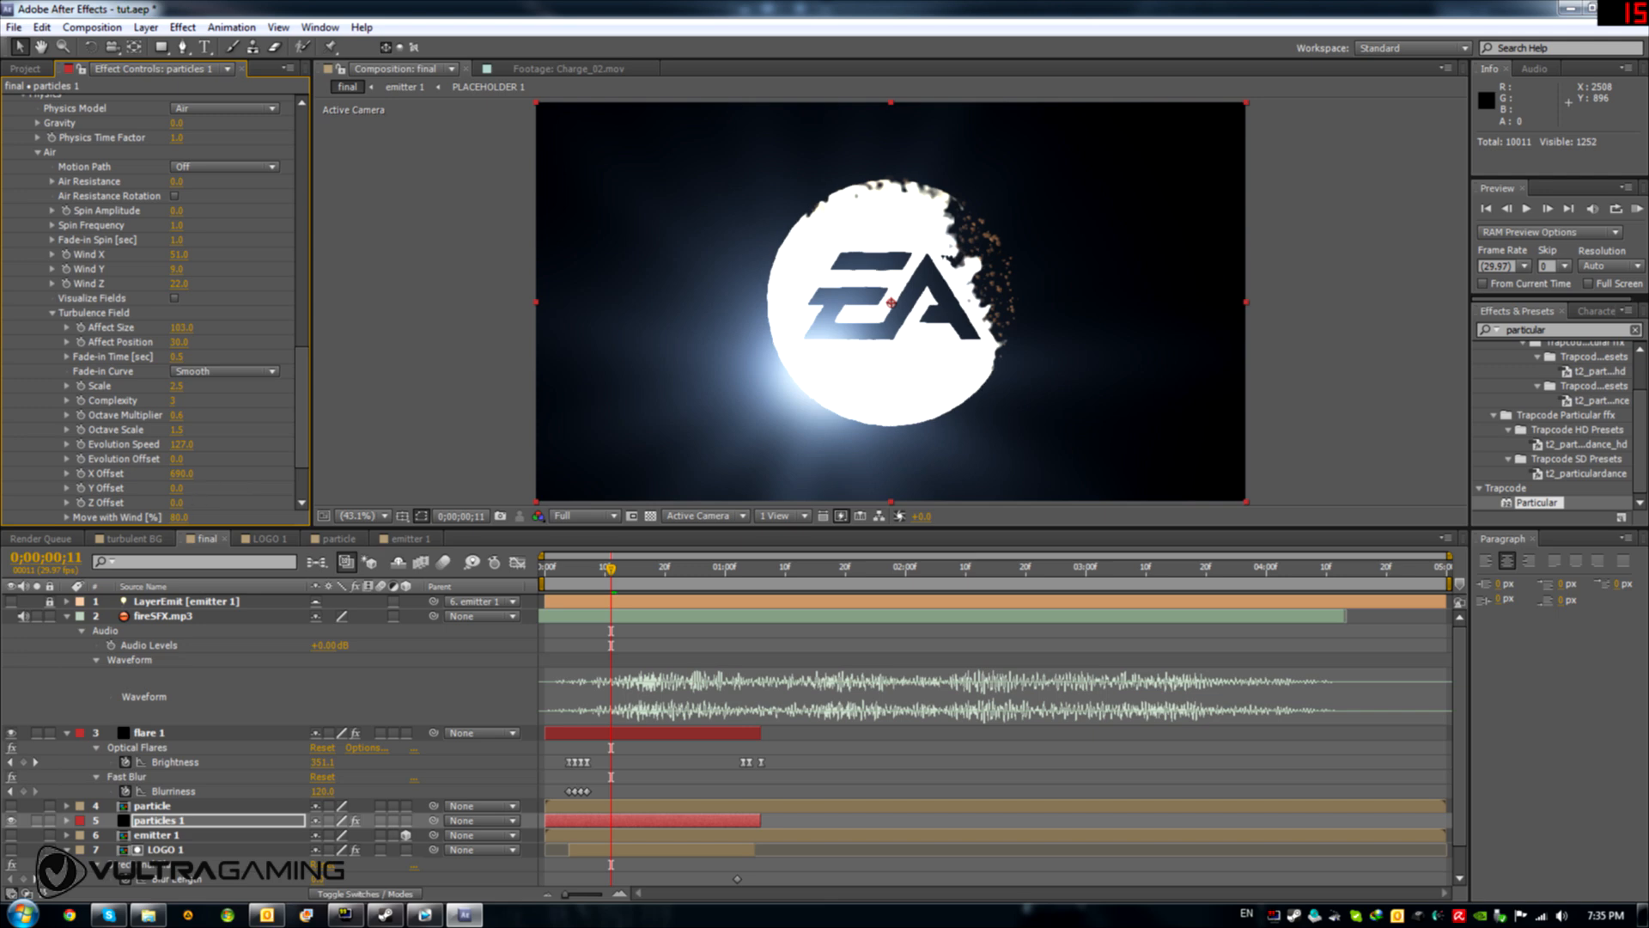
pyautogui.moveTo(176, 488); pyautogui.dragTo(163, 488)
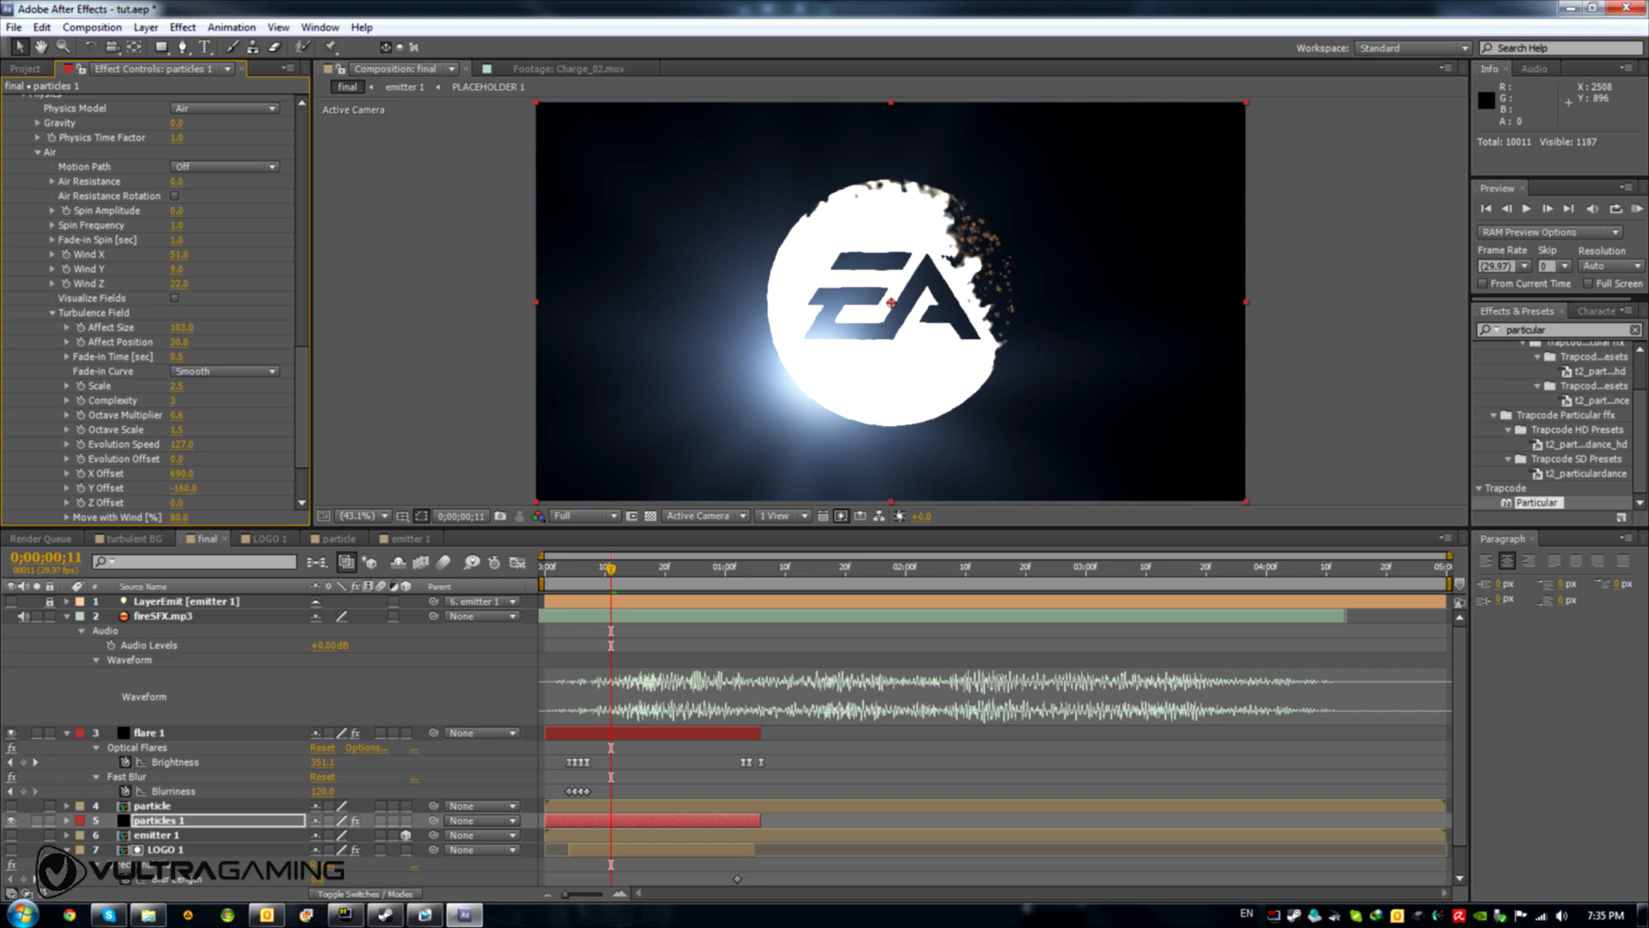
# Switch Particular's rendering motion blur from the comp settings to On
pyautogui.scroll(-2, 190, 496)
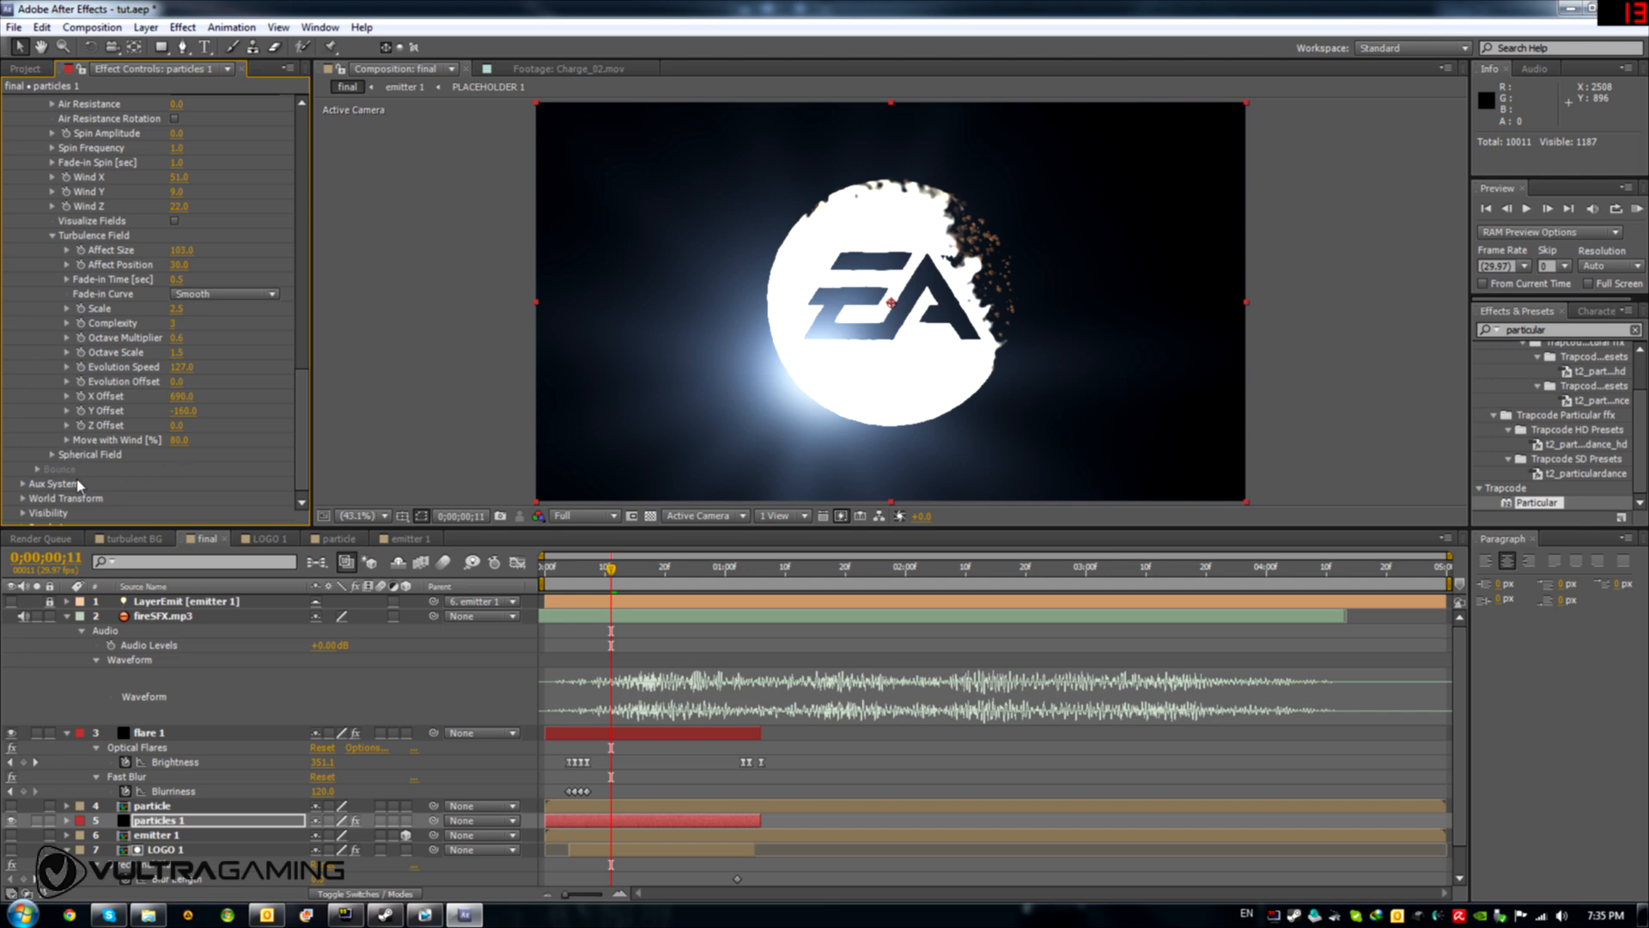
pyautogui.scroll(-1, 78, 502)
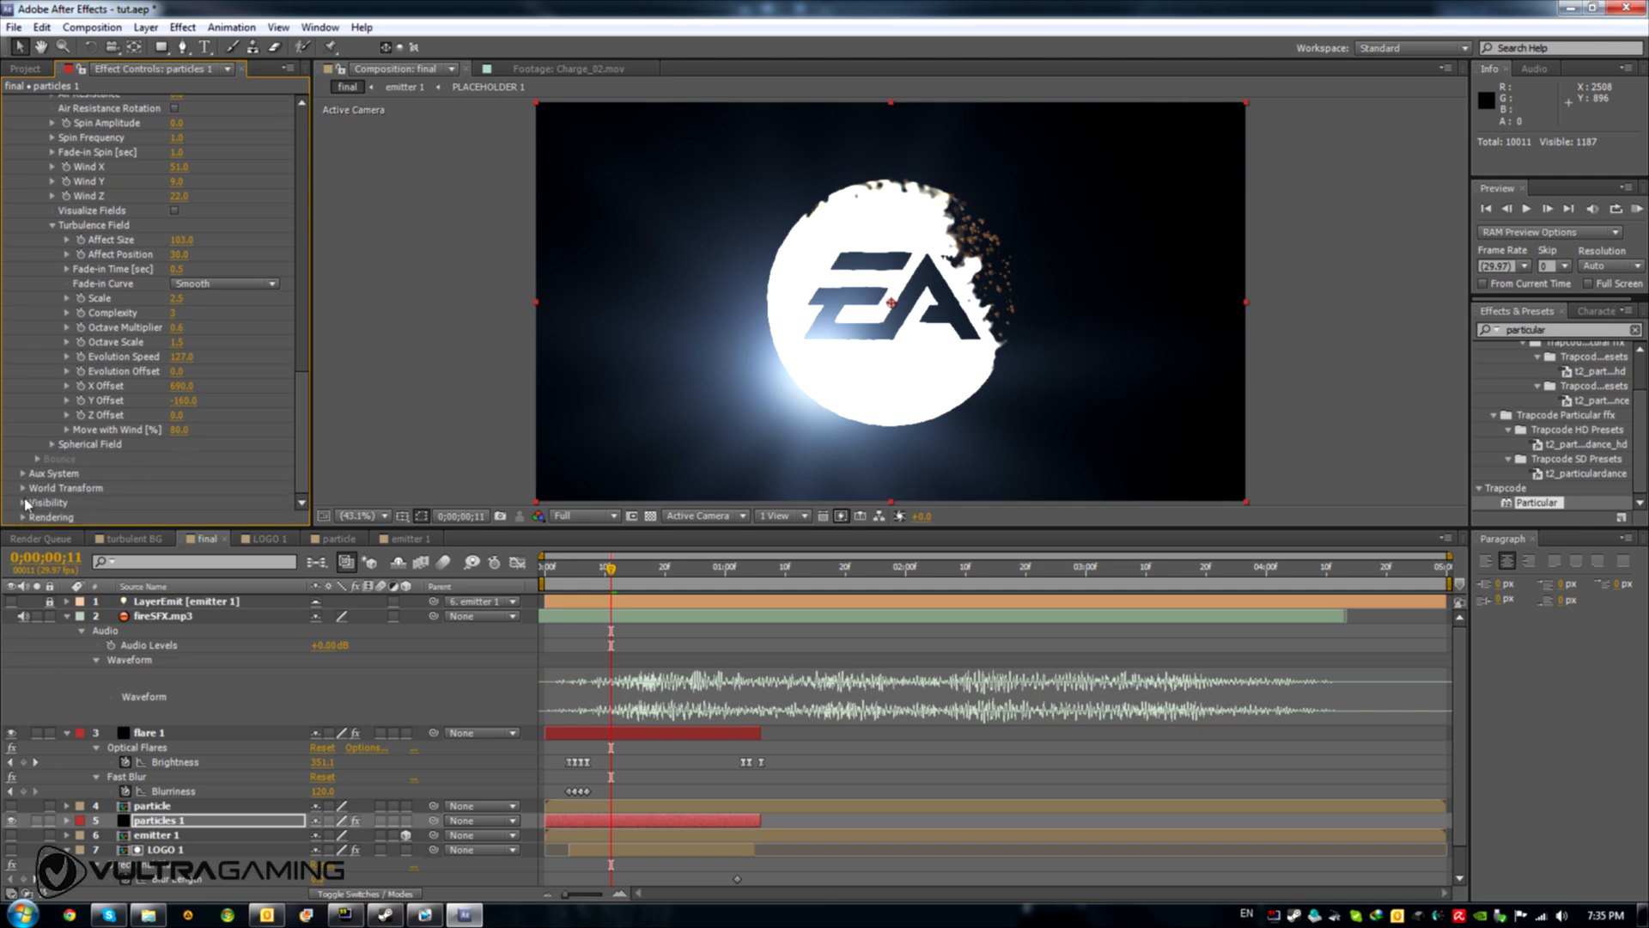
pyautogui.click(23, 502)
pyautogui.scroll(-3, 26, 507)
pyautogui.scroll(-1, 163, 490)
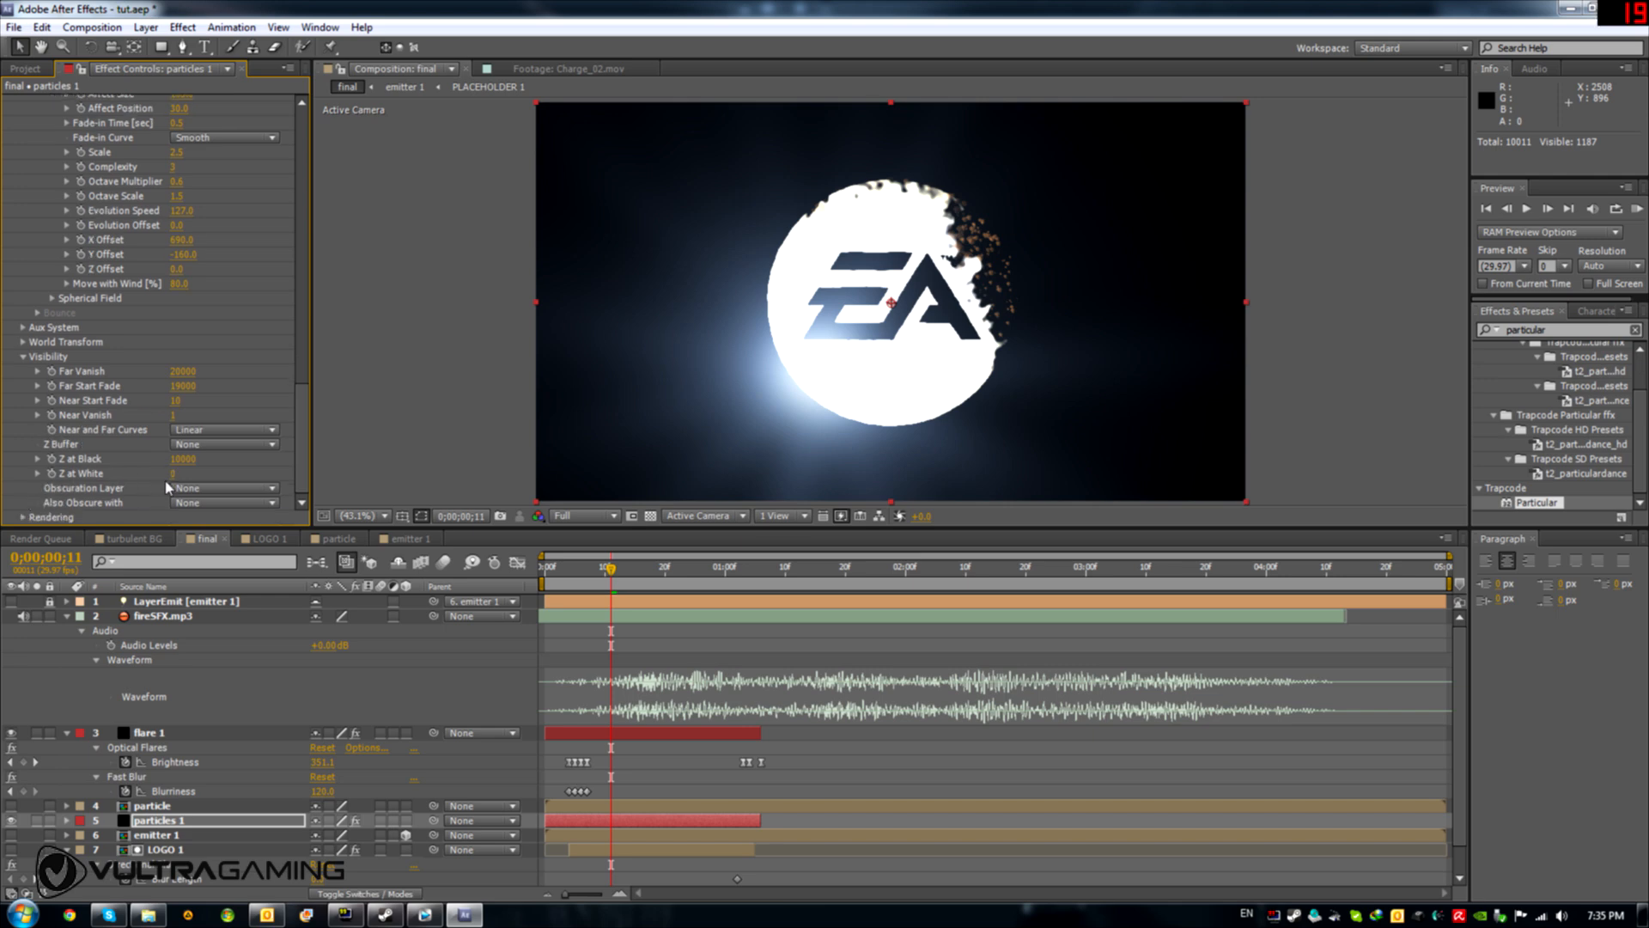
pyautogui.click(24, 518)
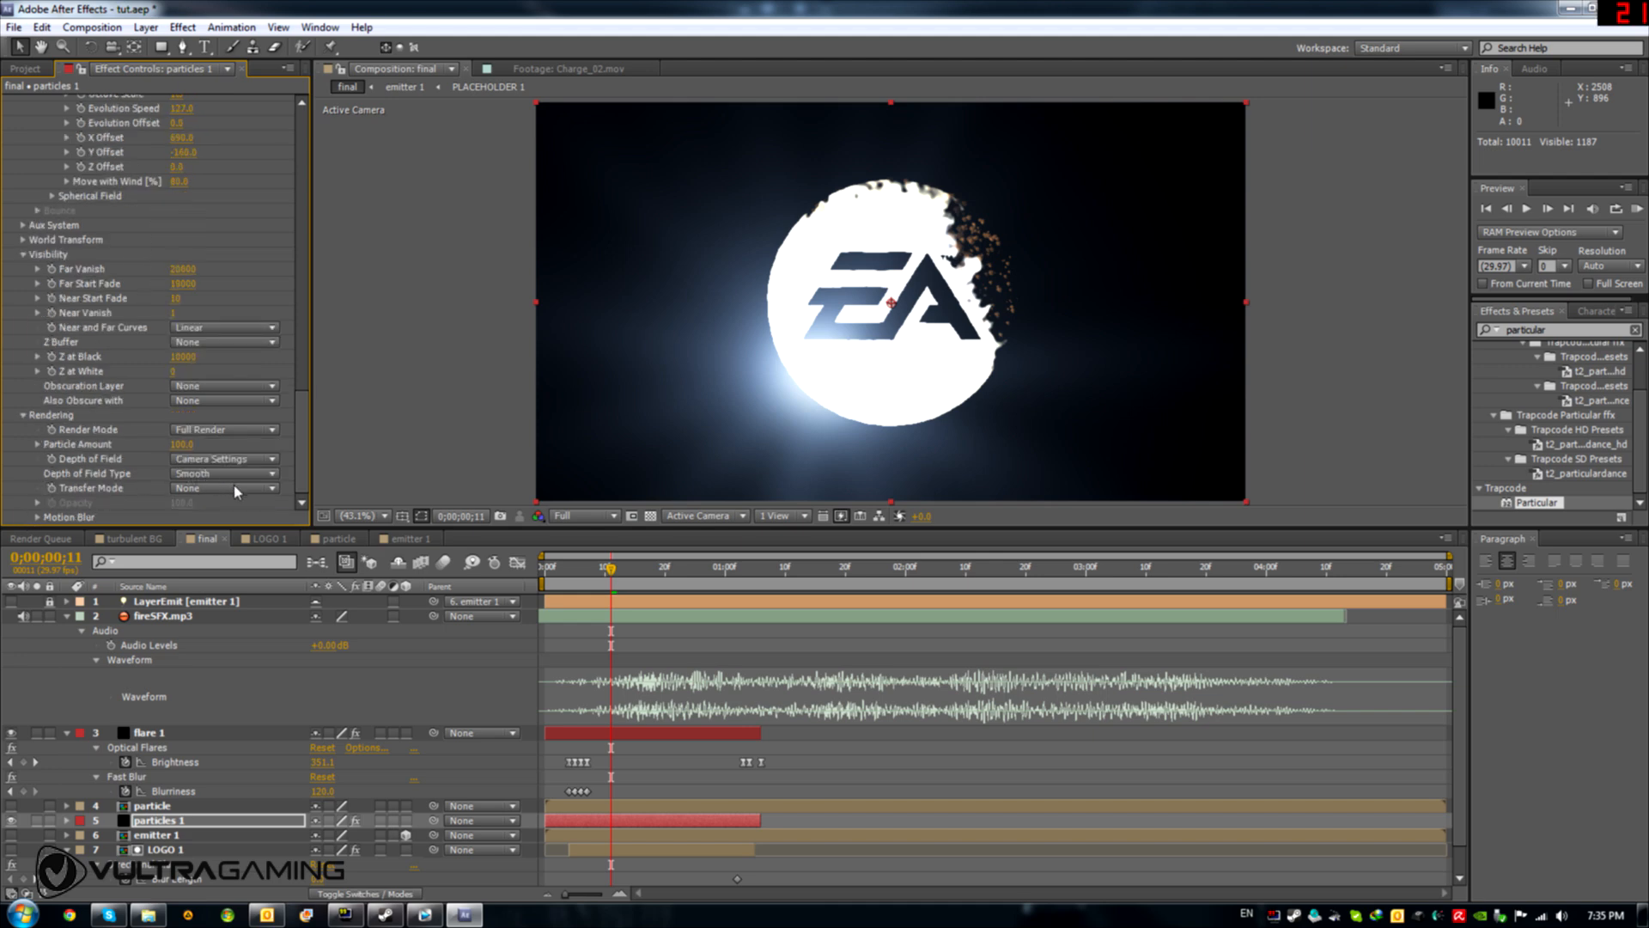
pyautogui.click(39, 518)
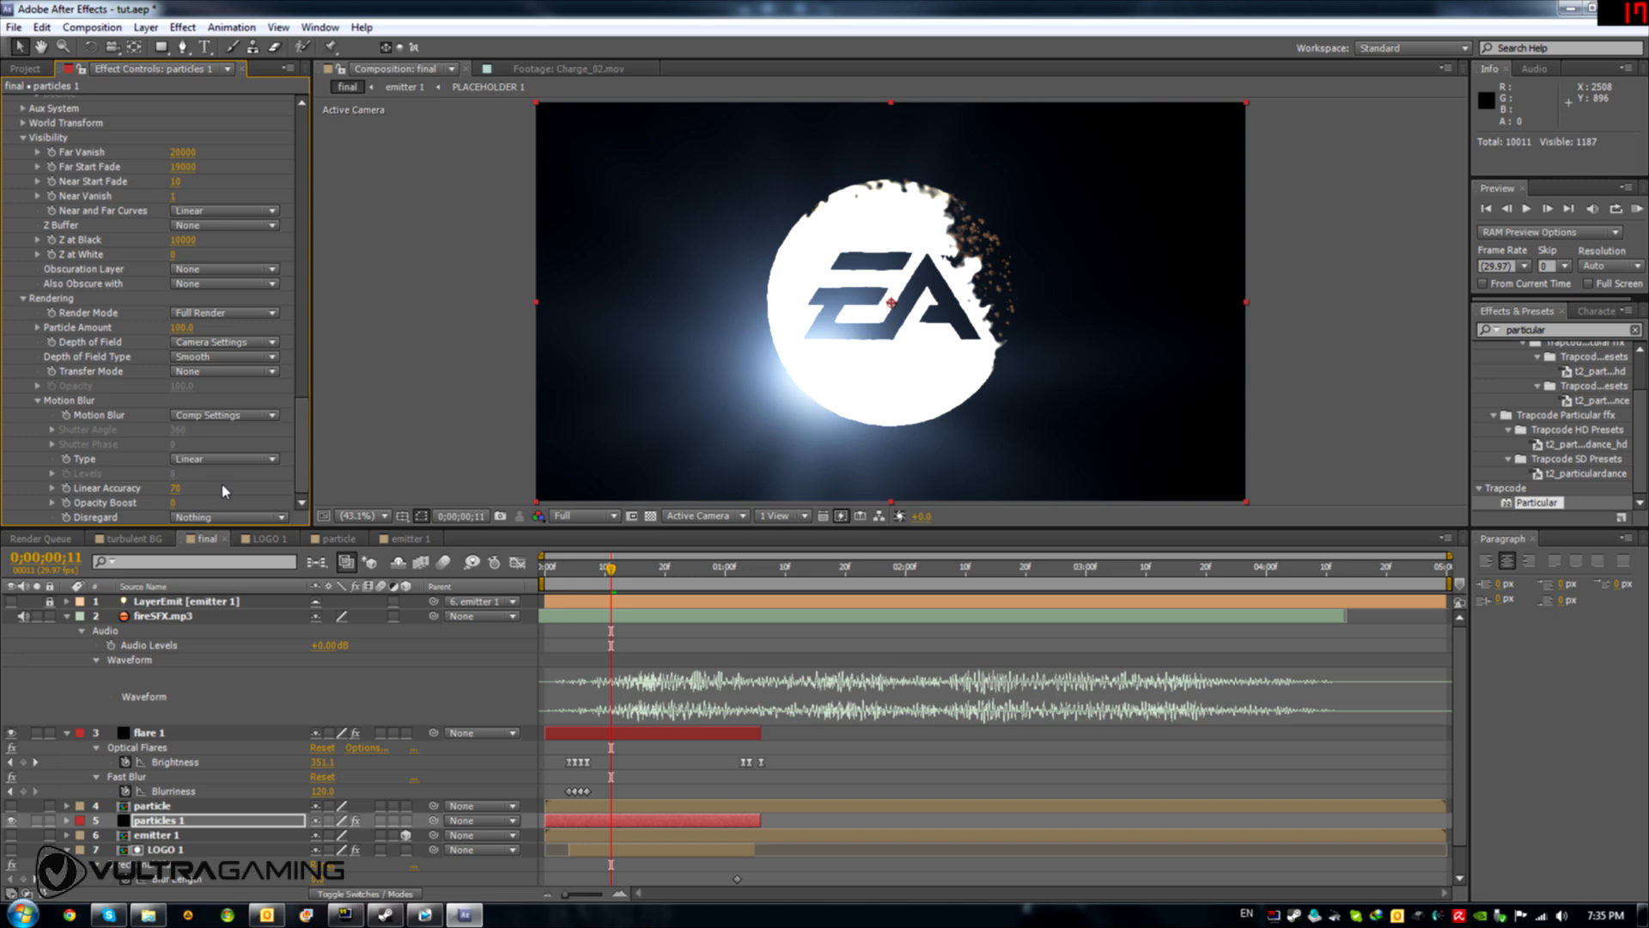
pyautogui.click(204, 417)
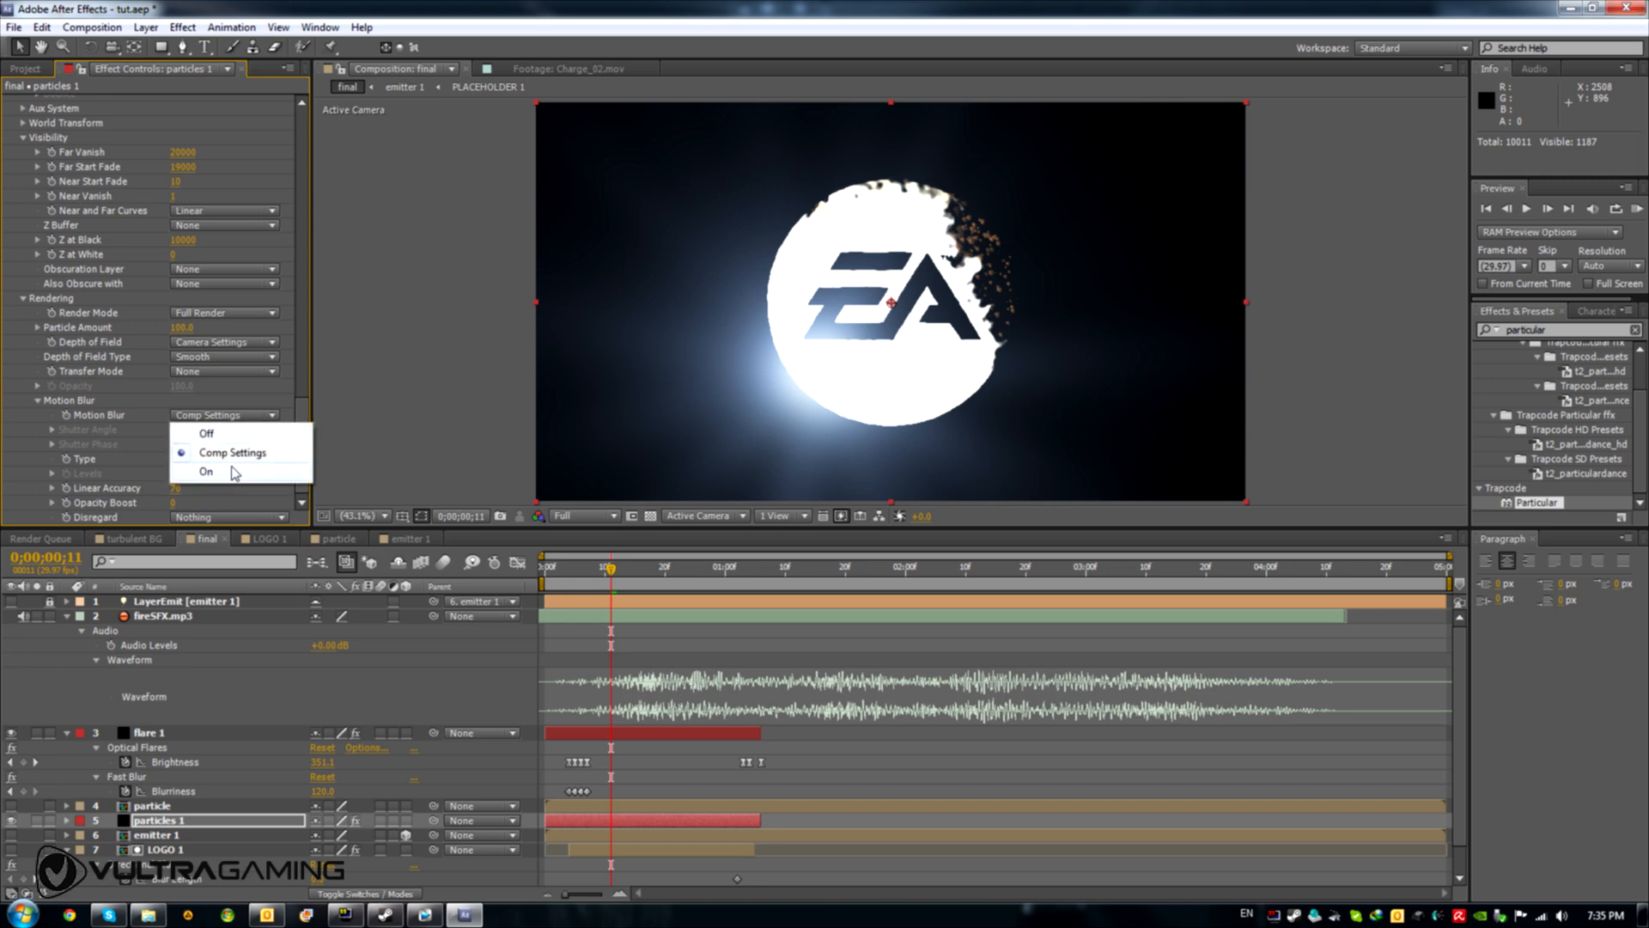
pyautogui.click(233, 466)
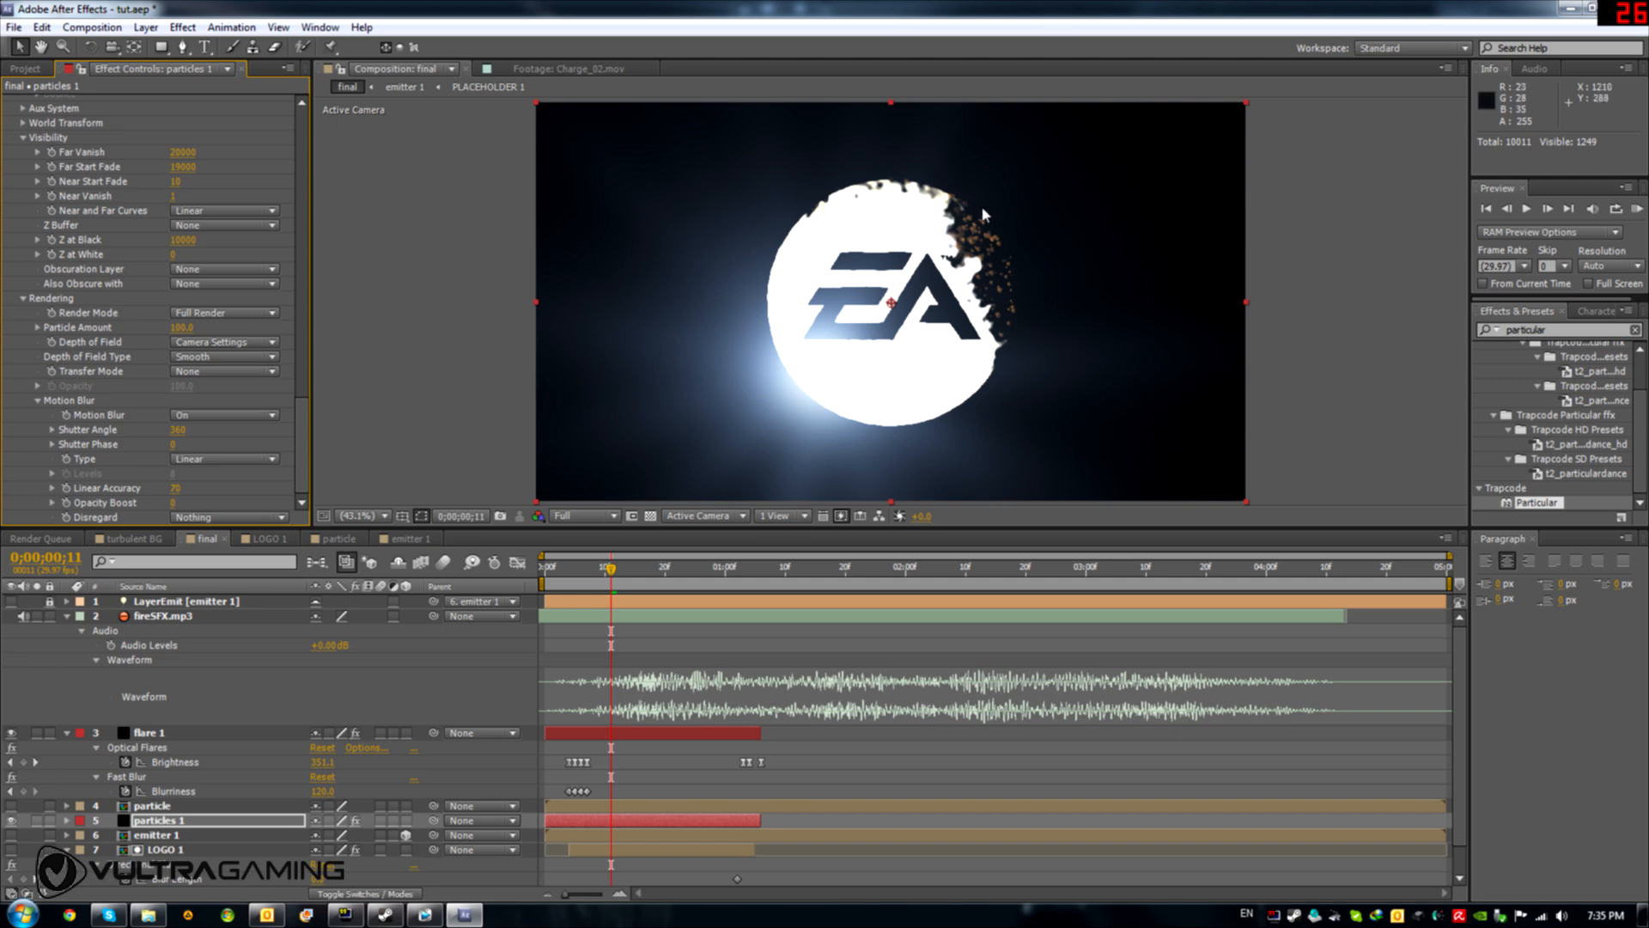
# Move the current time to 0;00;00;29 and apply the Stylize Glow effect to the particles 1 layer
pyautogui.moveTo(611, 568); pyautogui.dragTo(718, 596)
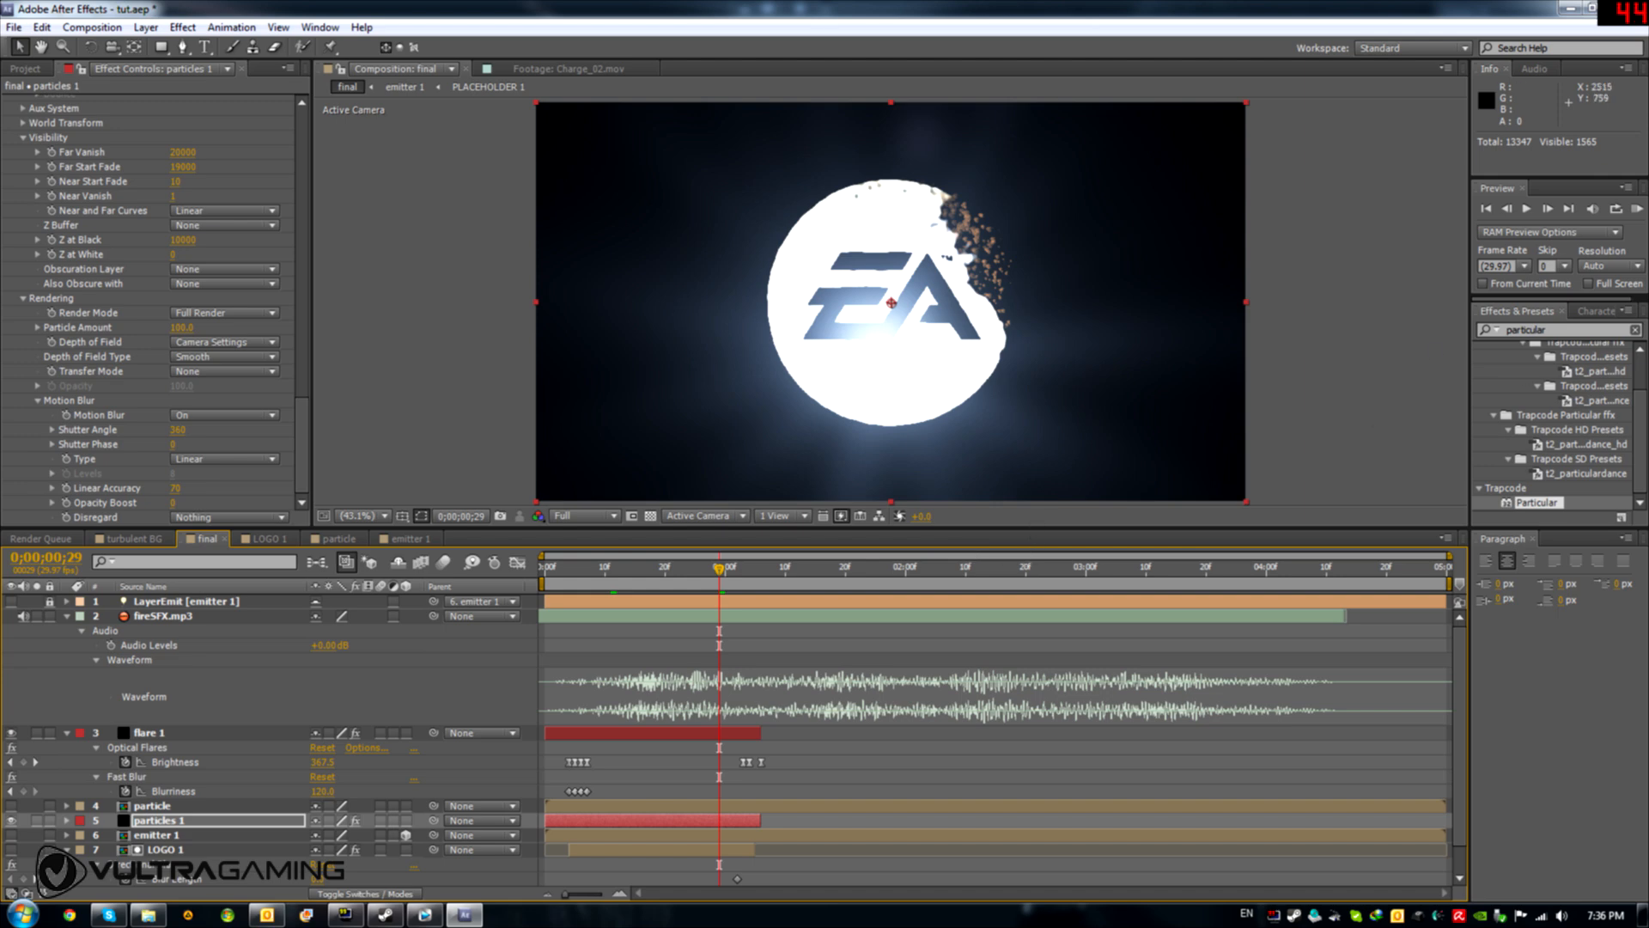
pyautogui.click(1529, 330)
pyautogui.write('glow')
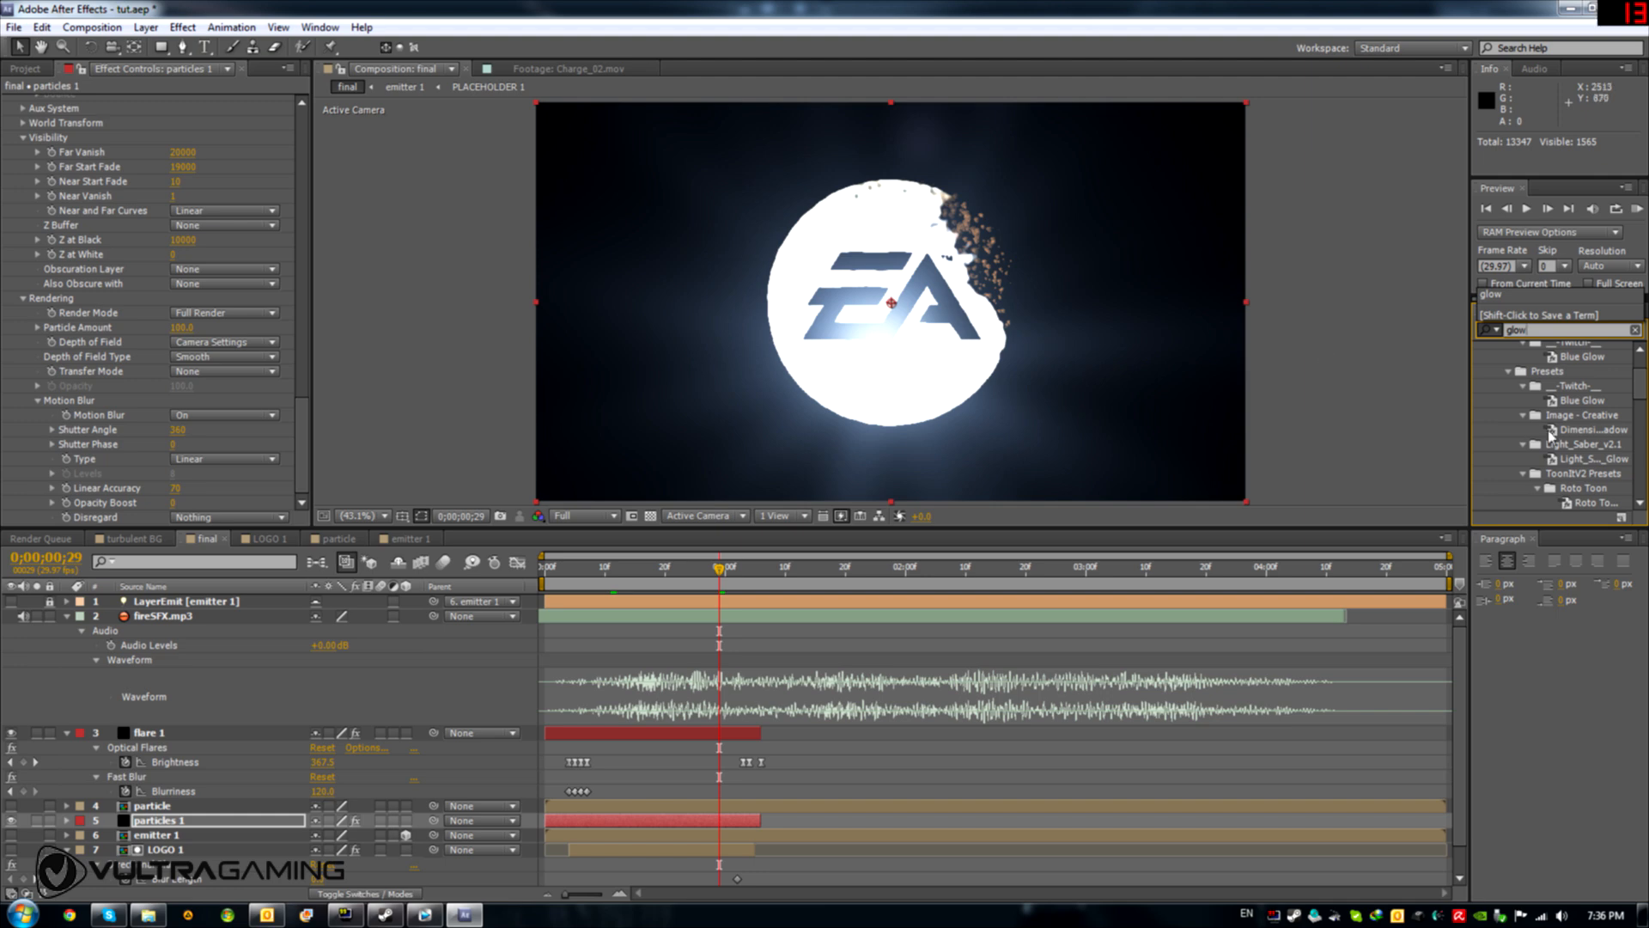
pyautogui.scroll(-10, 1551, 436)
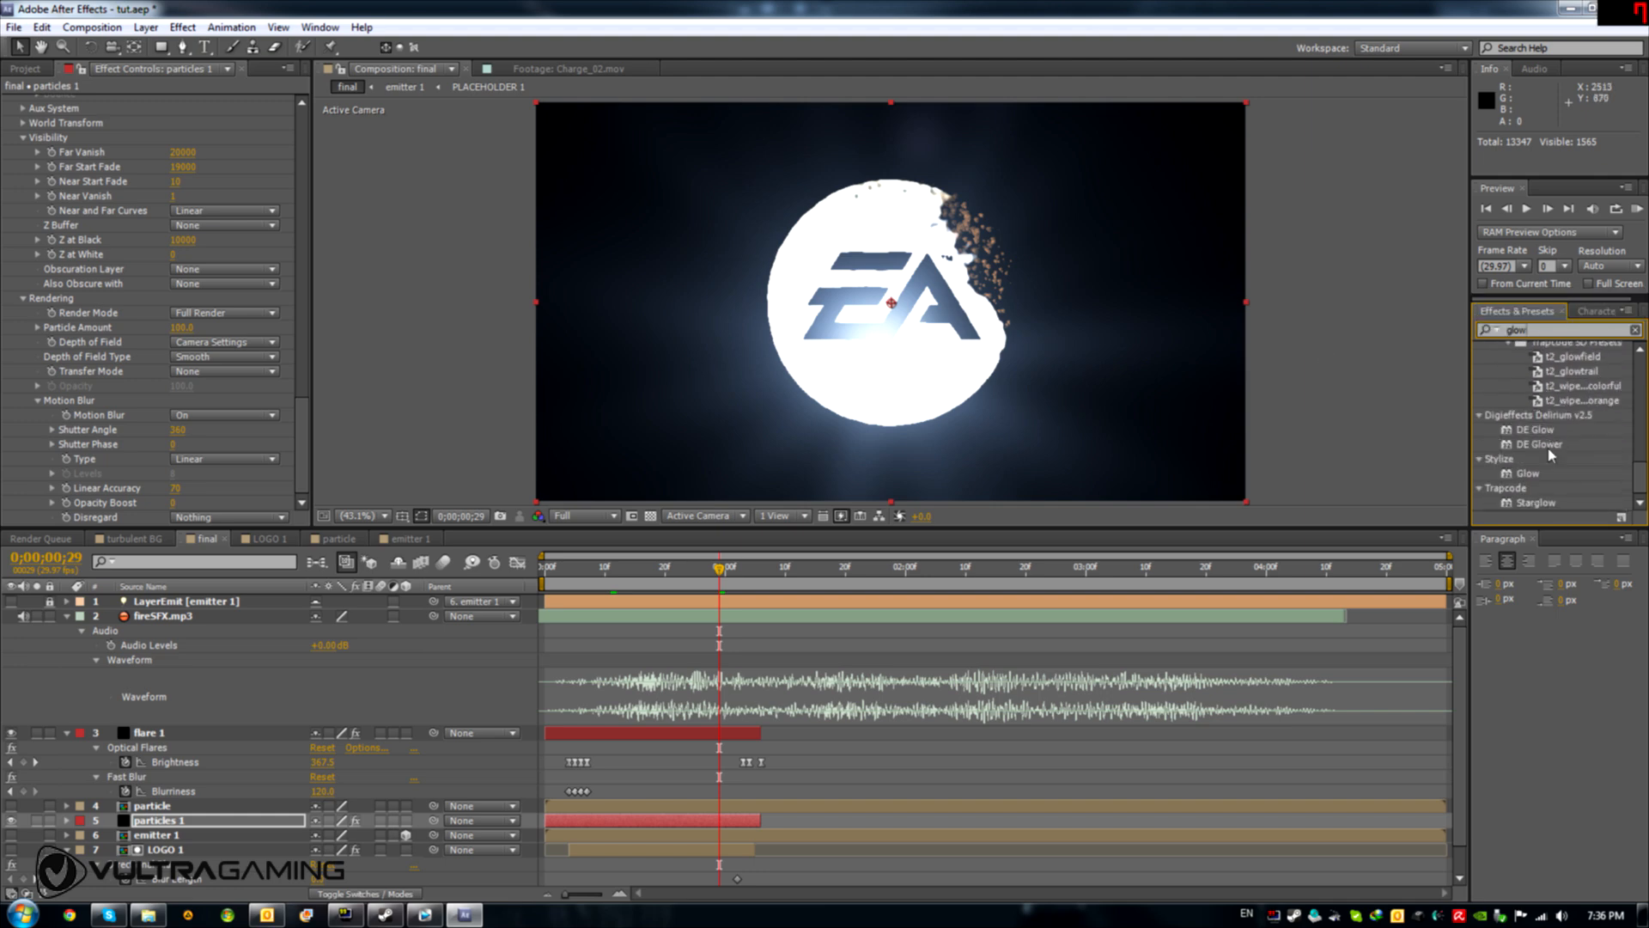
pyautogui.moveTo(1529, 474); pyautogui.dragTo(129, 820)
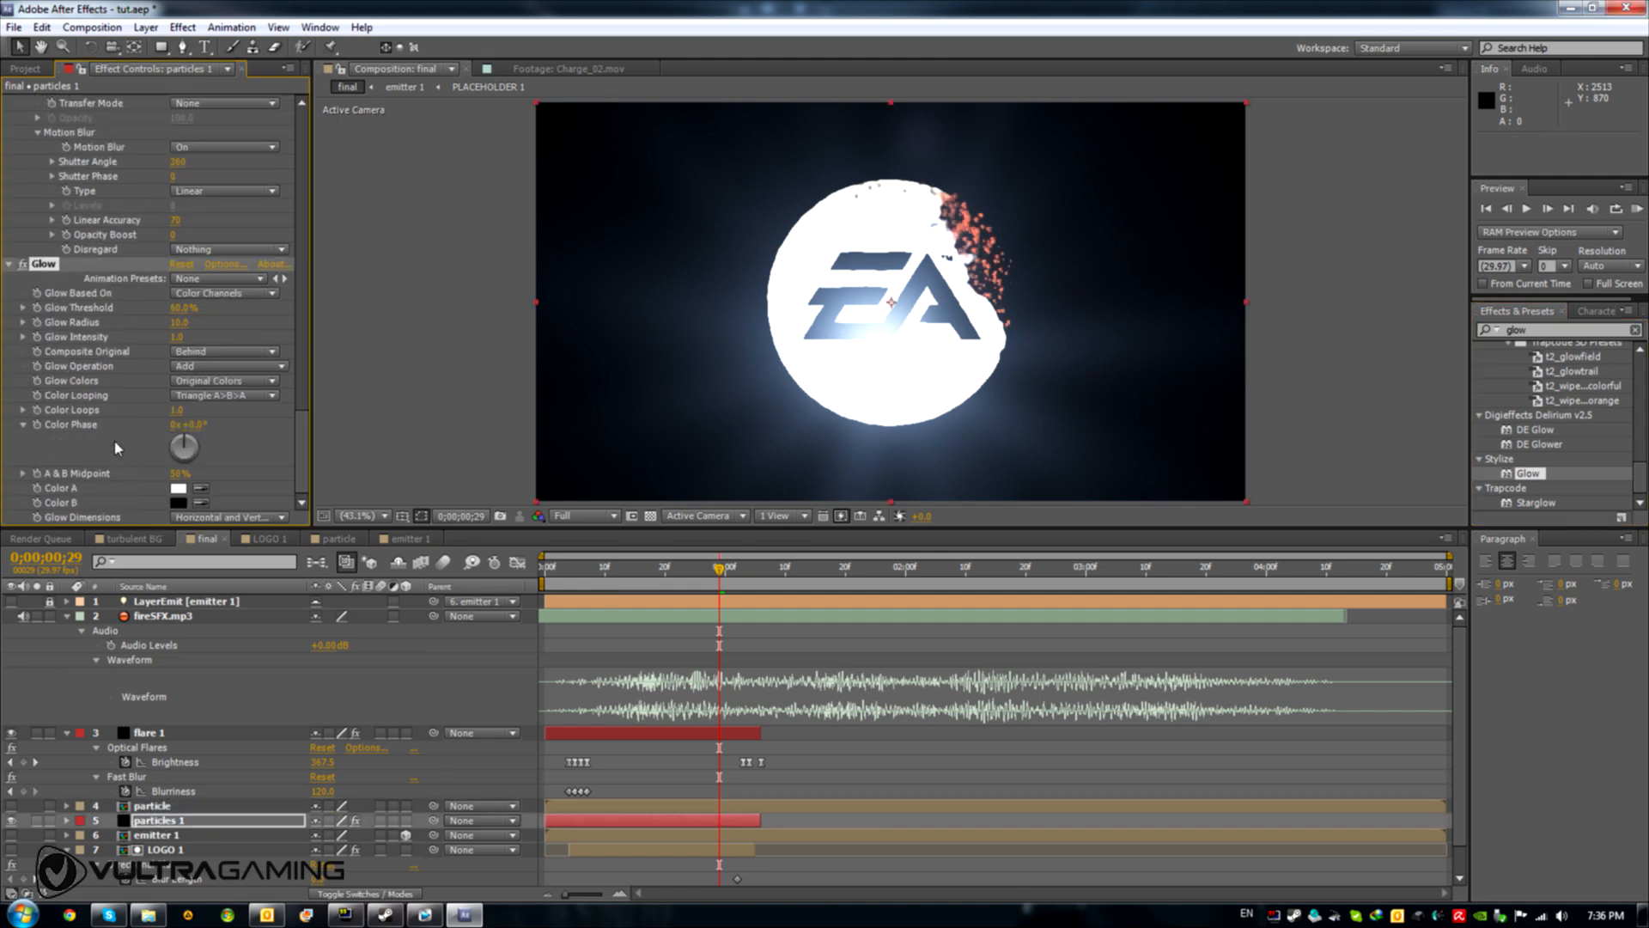
# Set the glow threshold to 0% and glow radius to 0, and adjust the glow intensity
pyautogui.moveTo(181, 308); pyautogui.dragTo(56, 312)
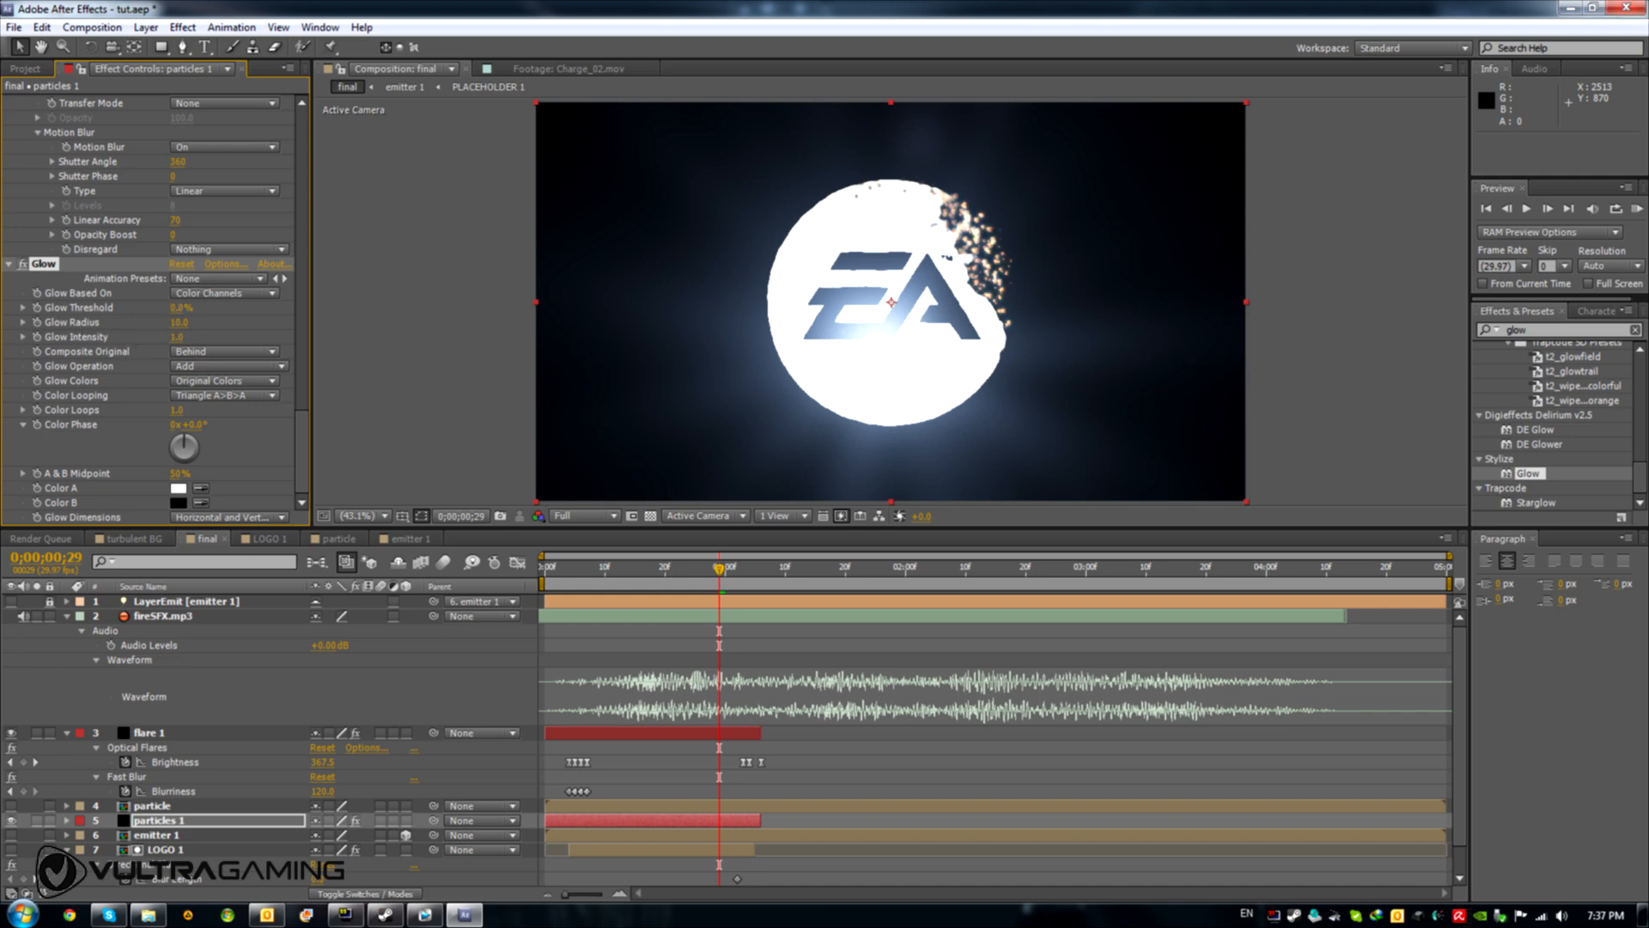
pyautogui.moveTo(178, 322); pyautogui.dragTo(165, 324)
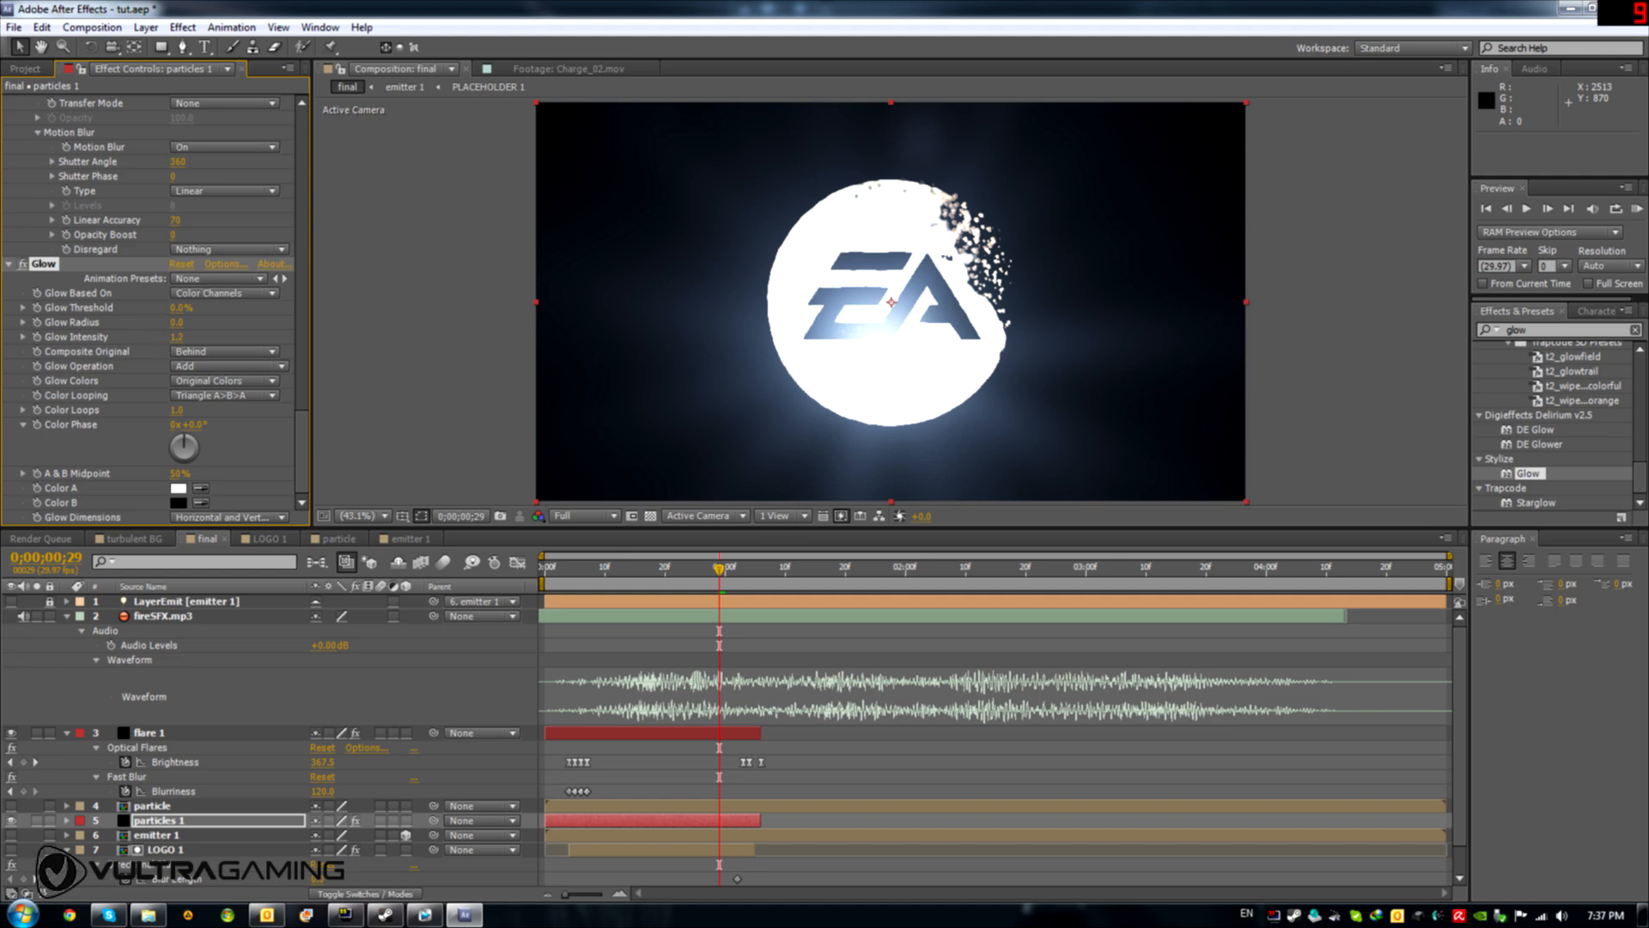
pyautogui.moveTo(177, 337); pyautogui.dragTo(182, 337)
pyautogui.scroll(2, 239, 408)
pyautogui.scroll(-2, 239, 408)
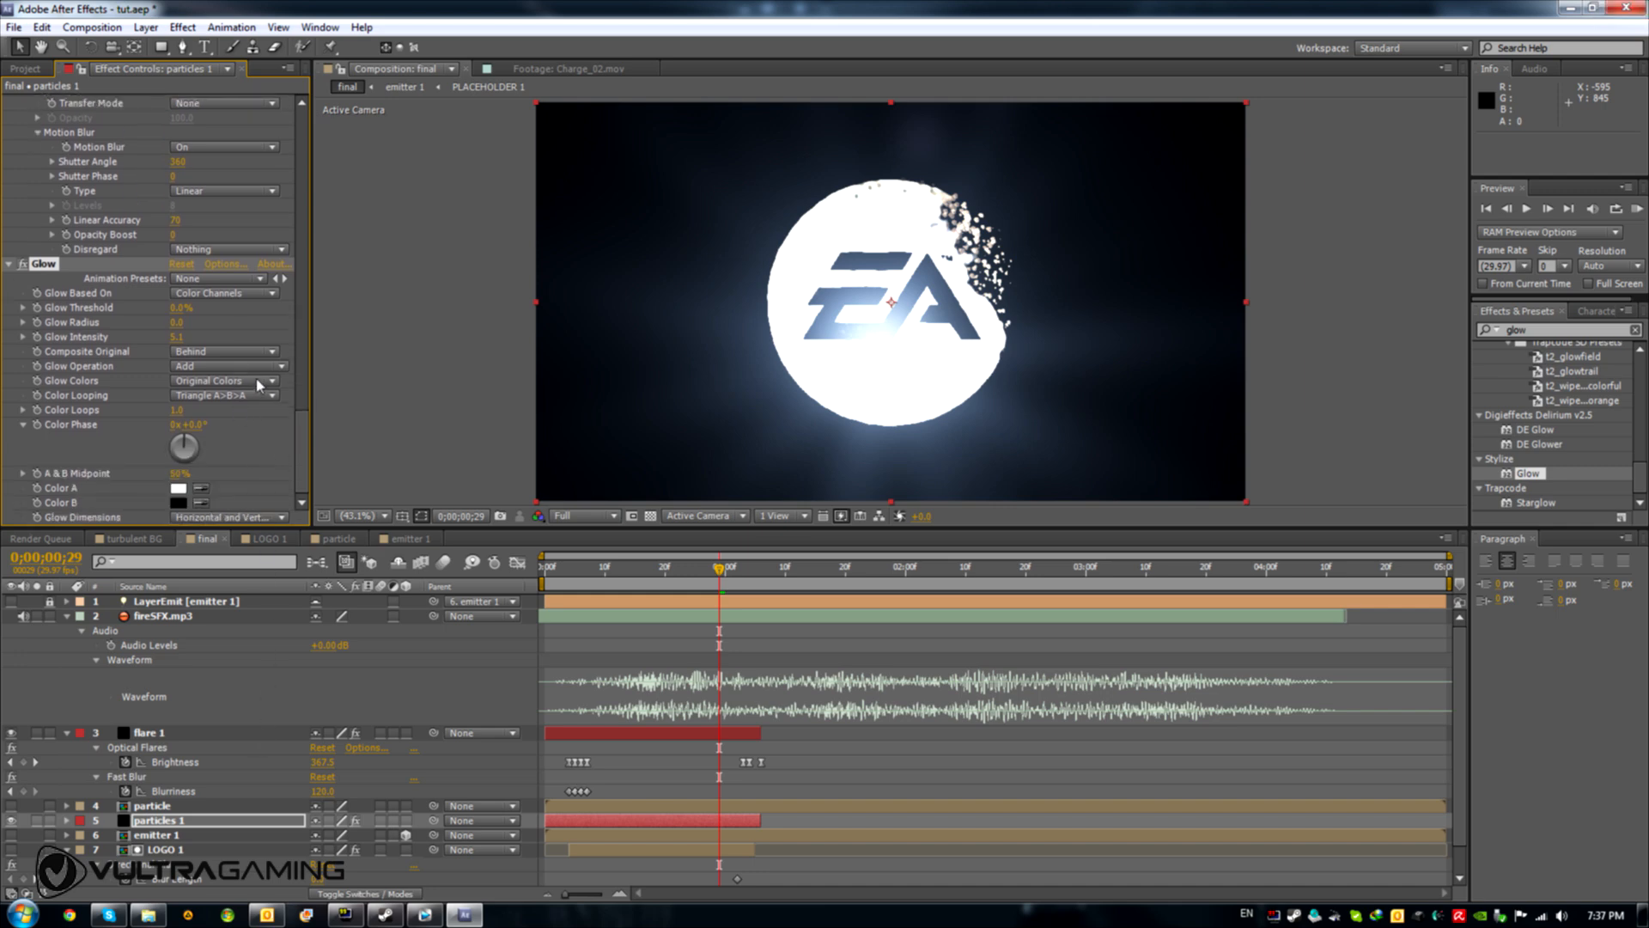
# Set the glow operation to Stencil Alpha and the glow's Color B to 53260A
pyautogui.click(243, 367)
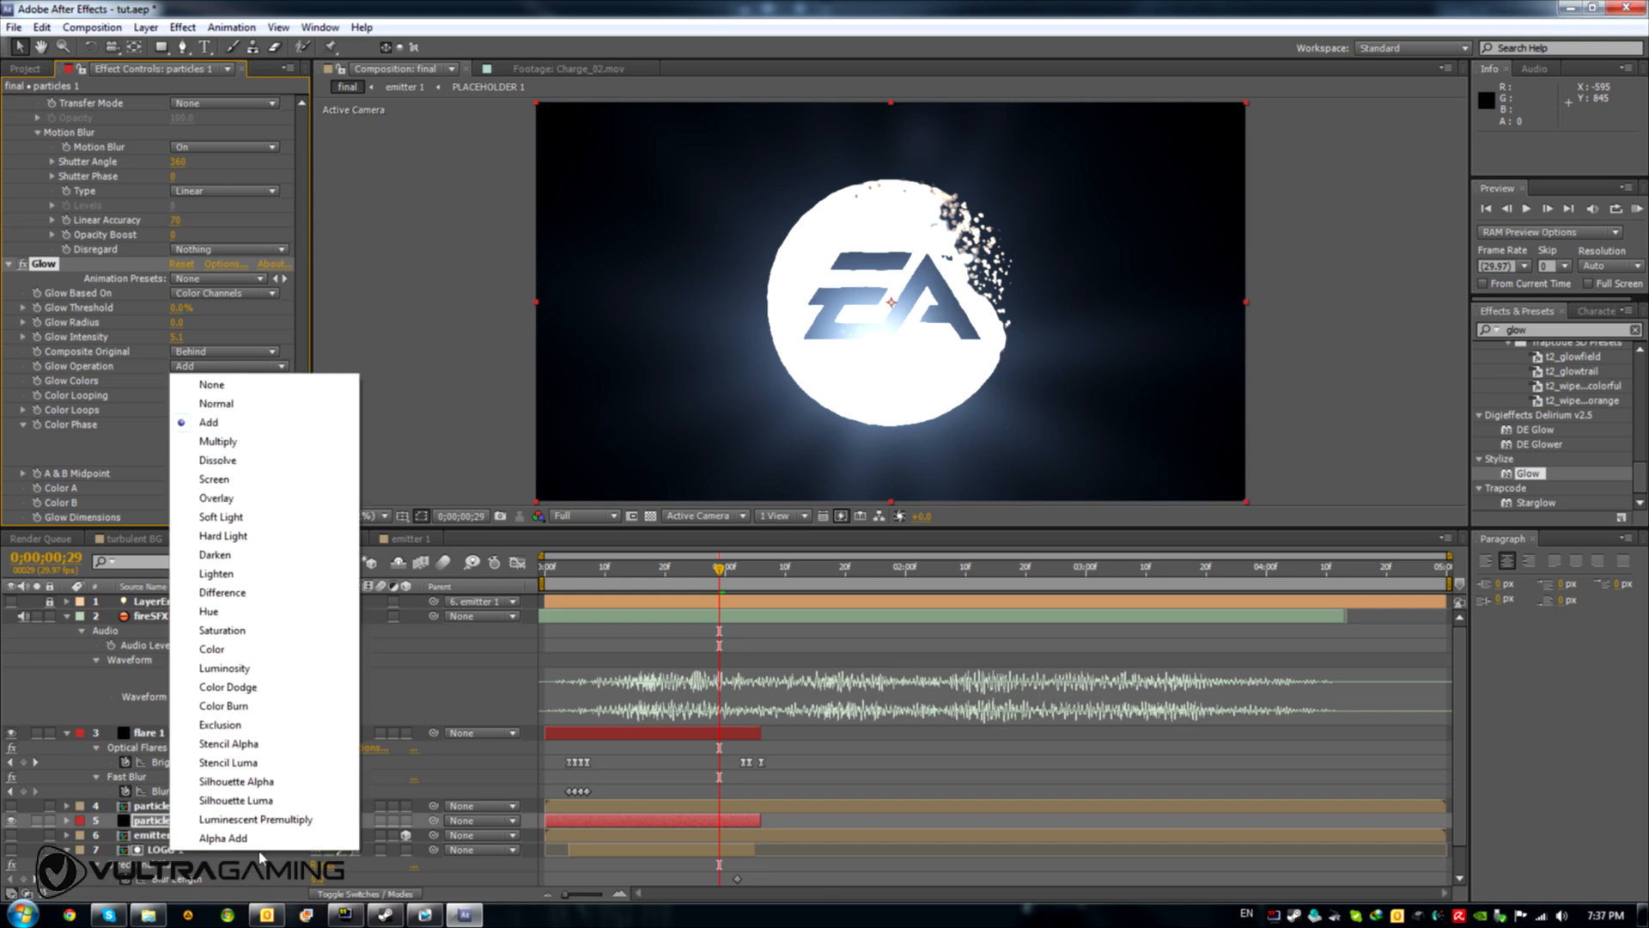
pyautogui.click(250, 748)
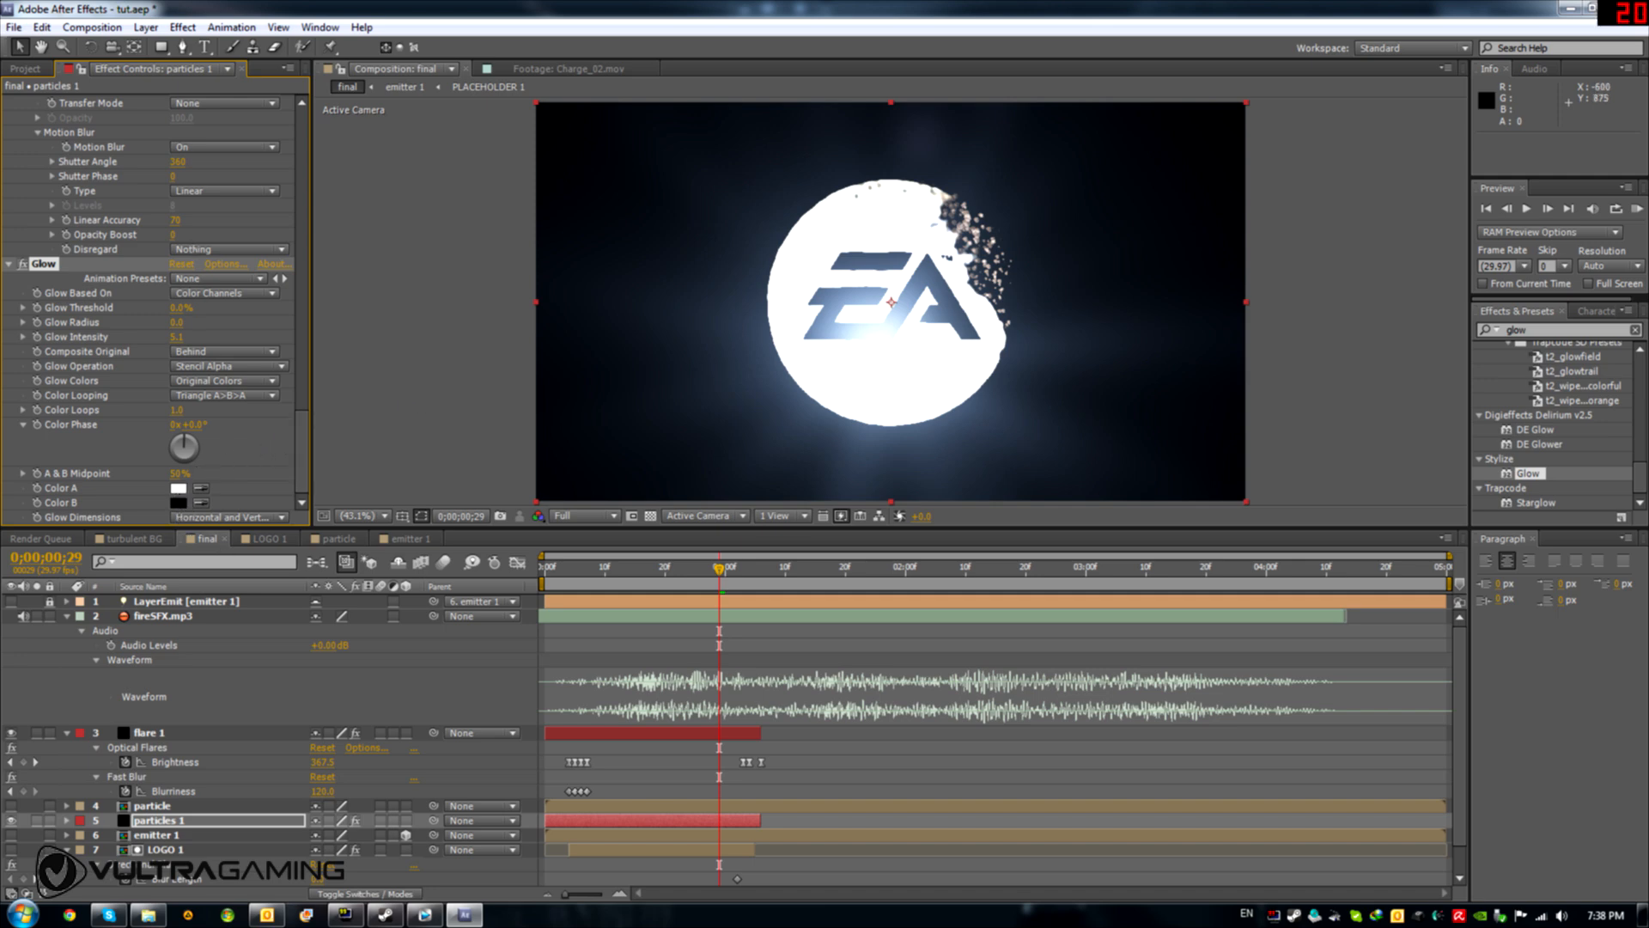
pyautogui.click(181, 505)
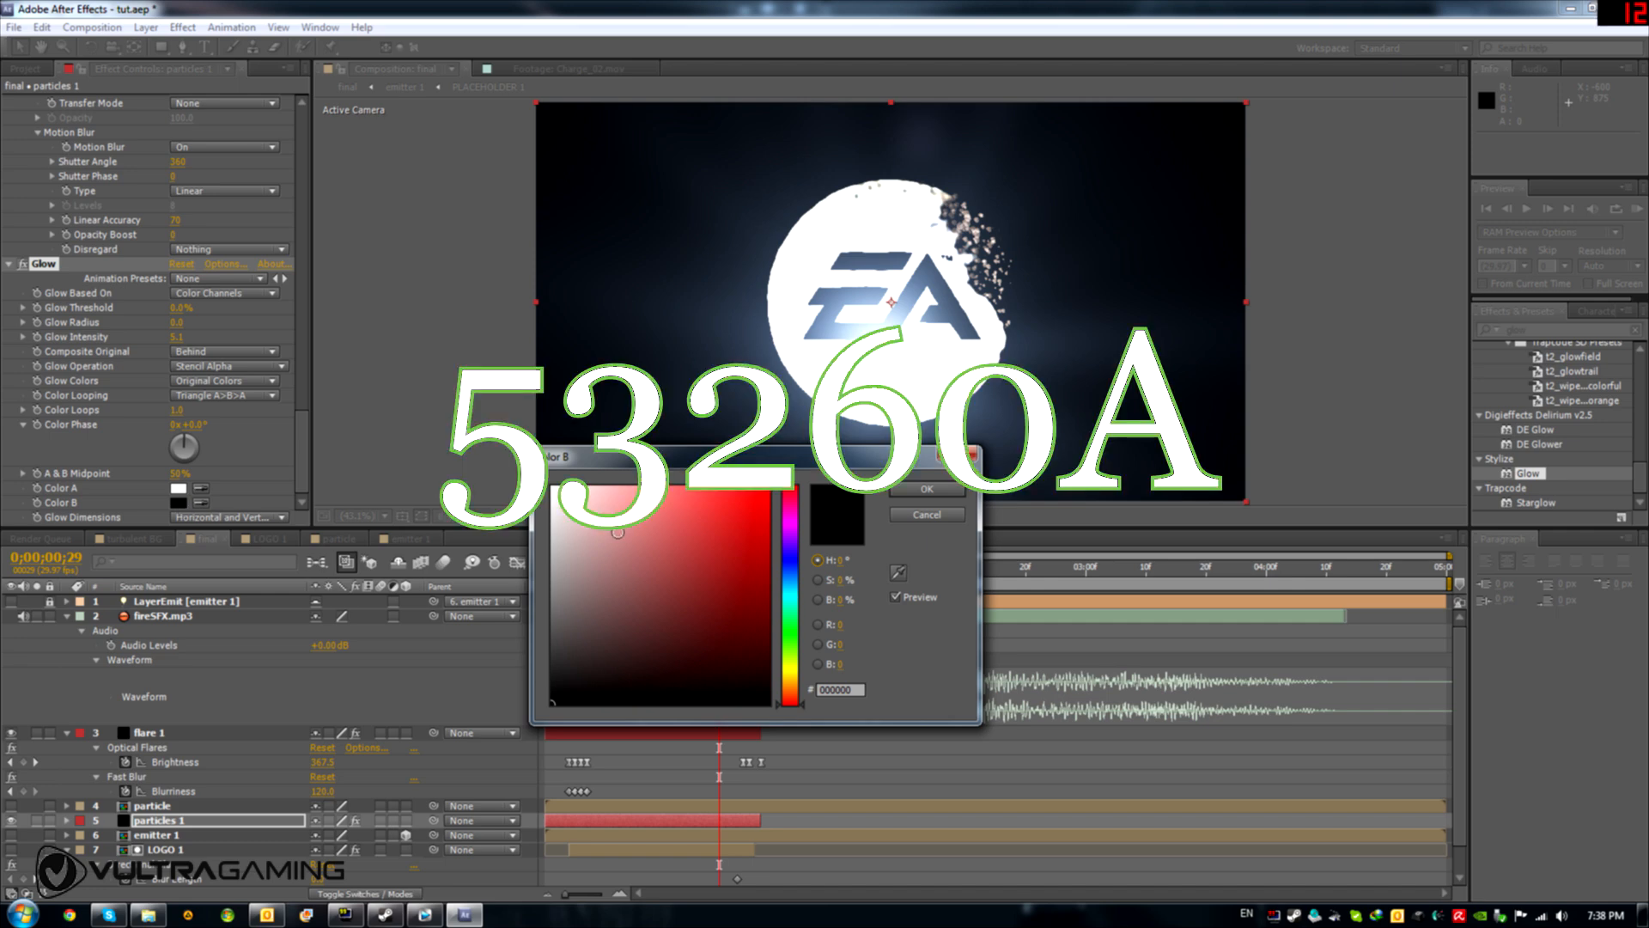
pyautogui.click(840, 689)
pyautogui.write('53')
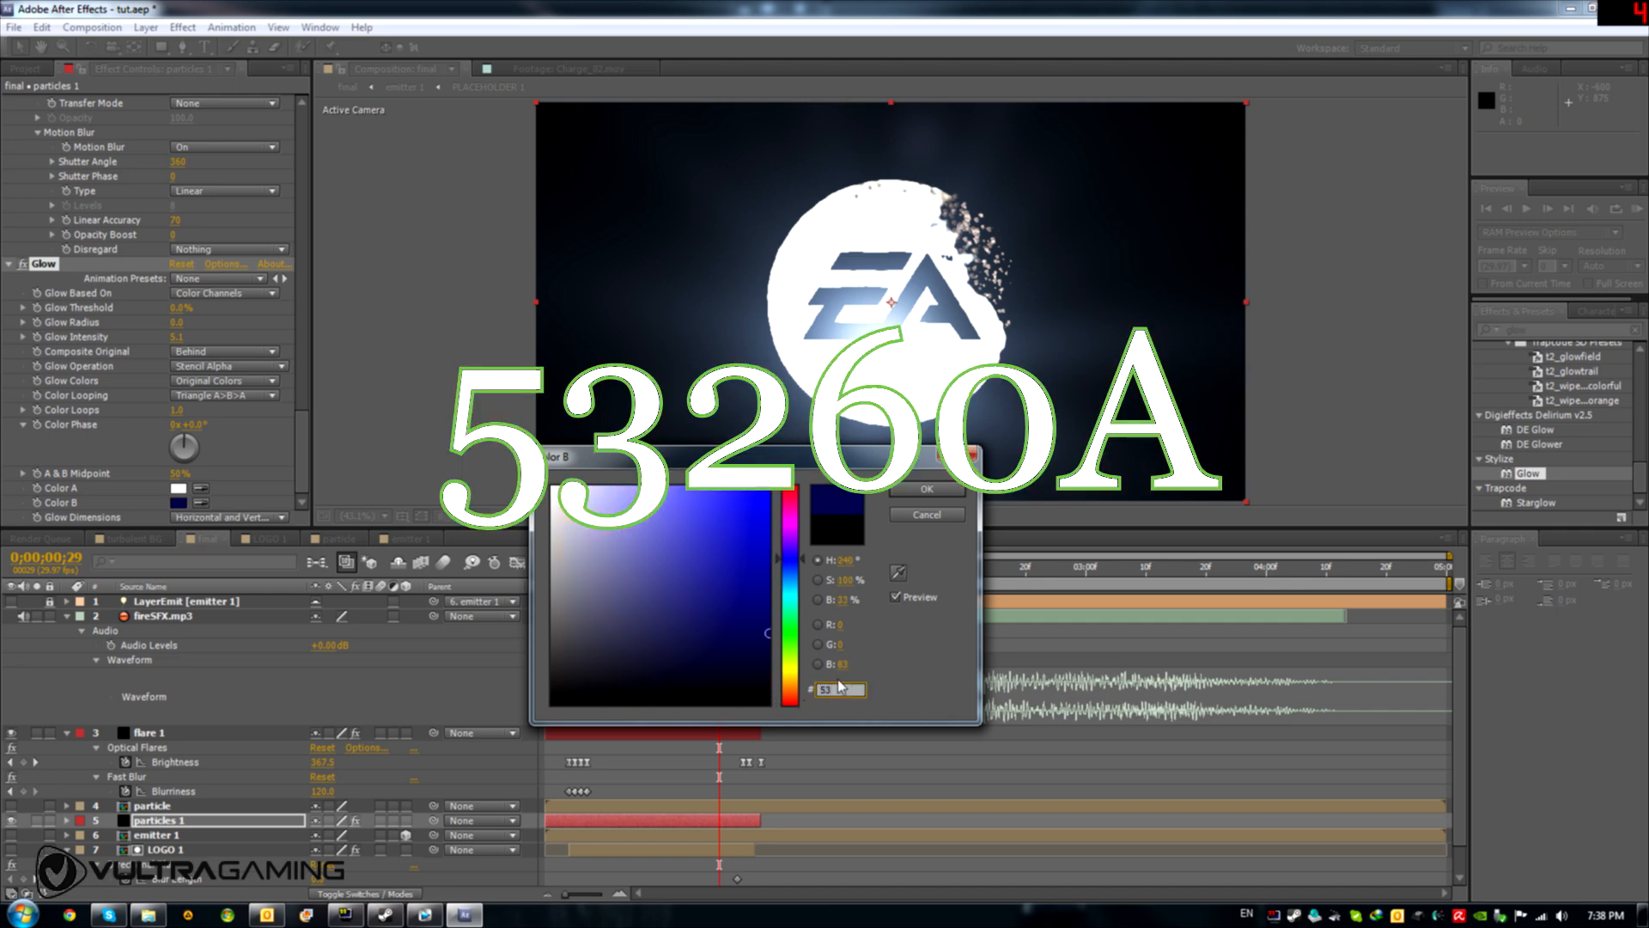
pyautogui.write('26')
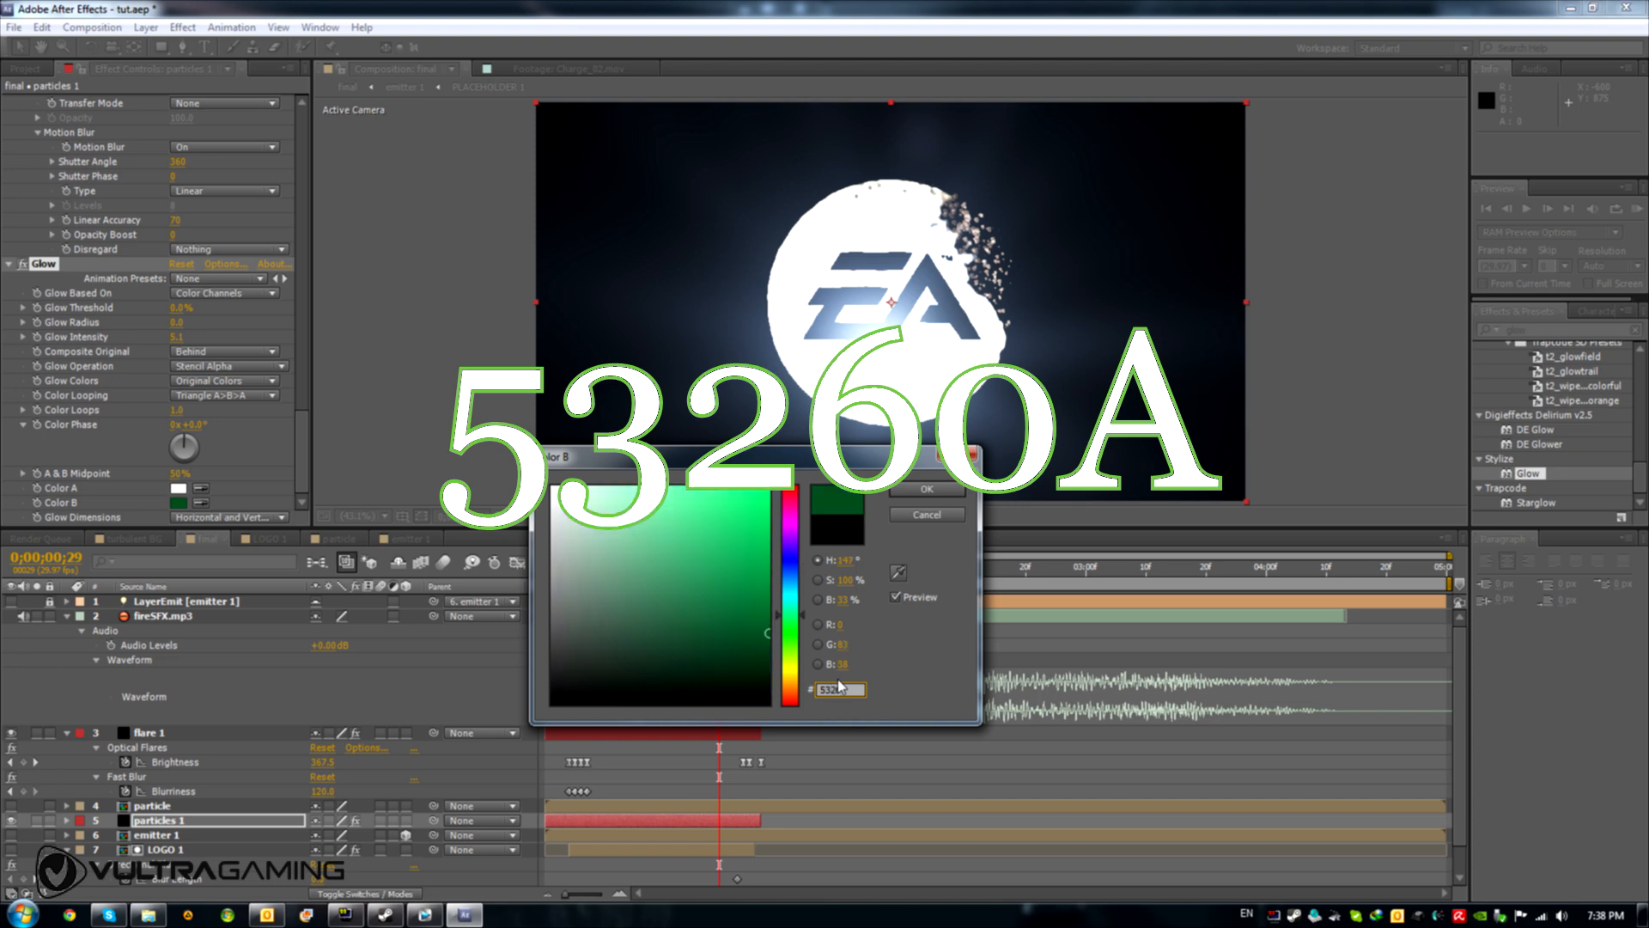
pyautogui.write('0A')
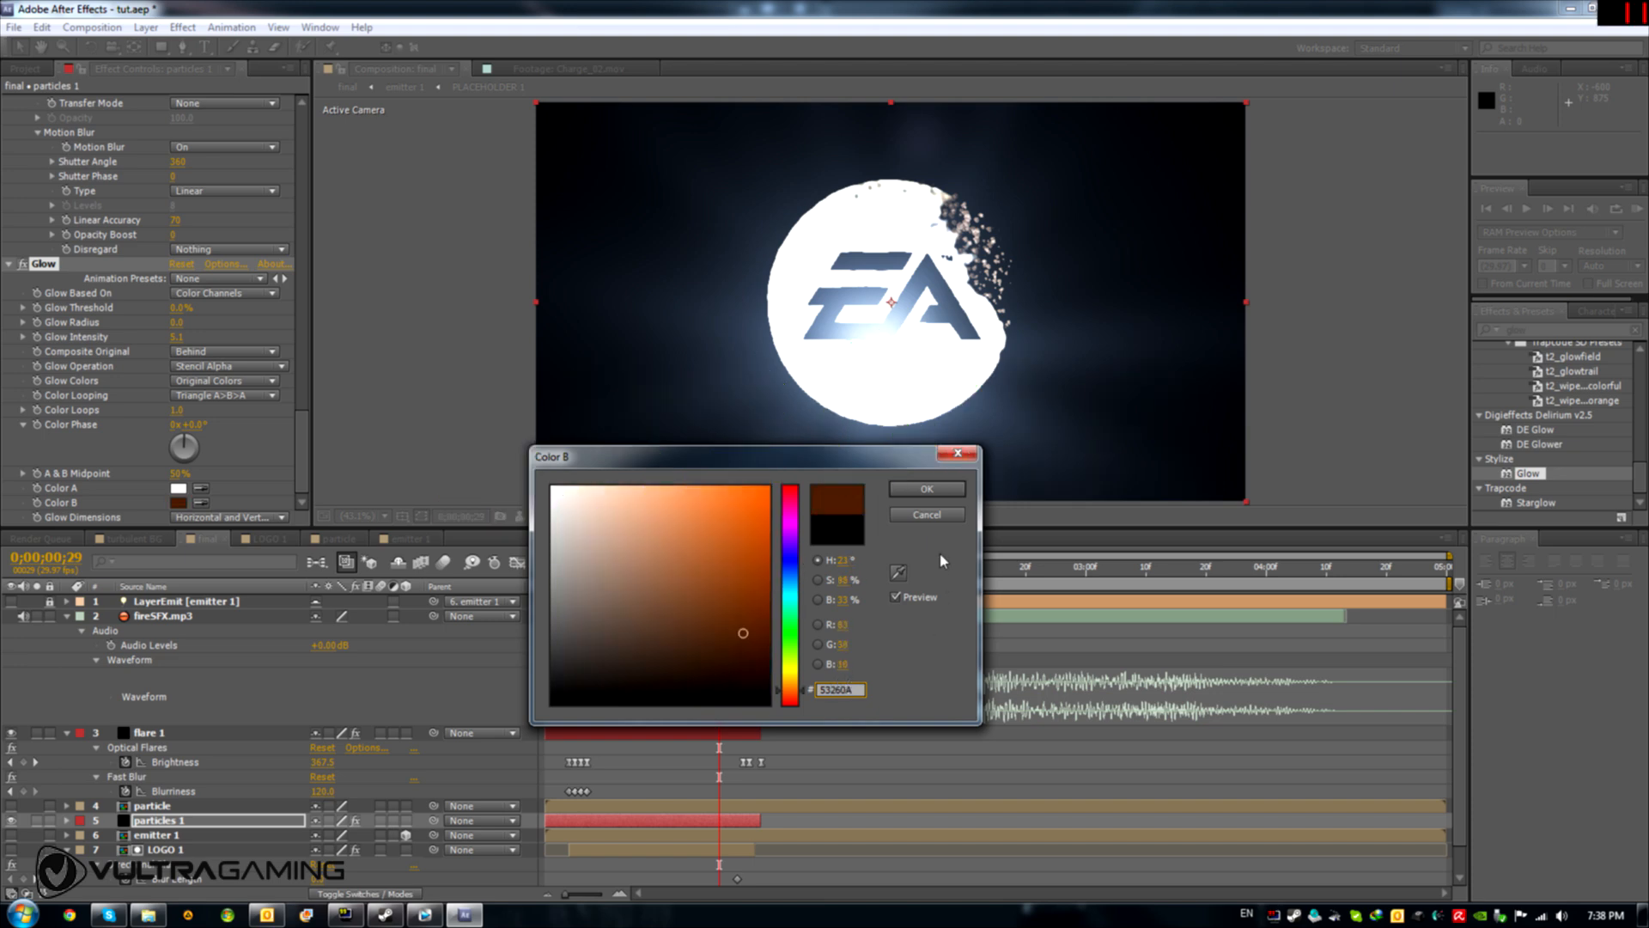
pyautogui.click(928, 488)
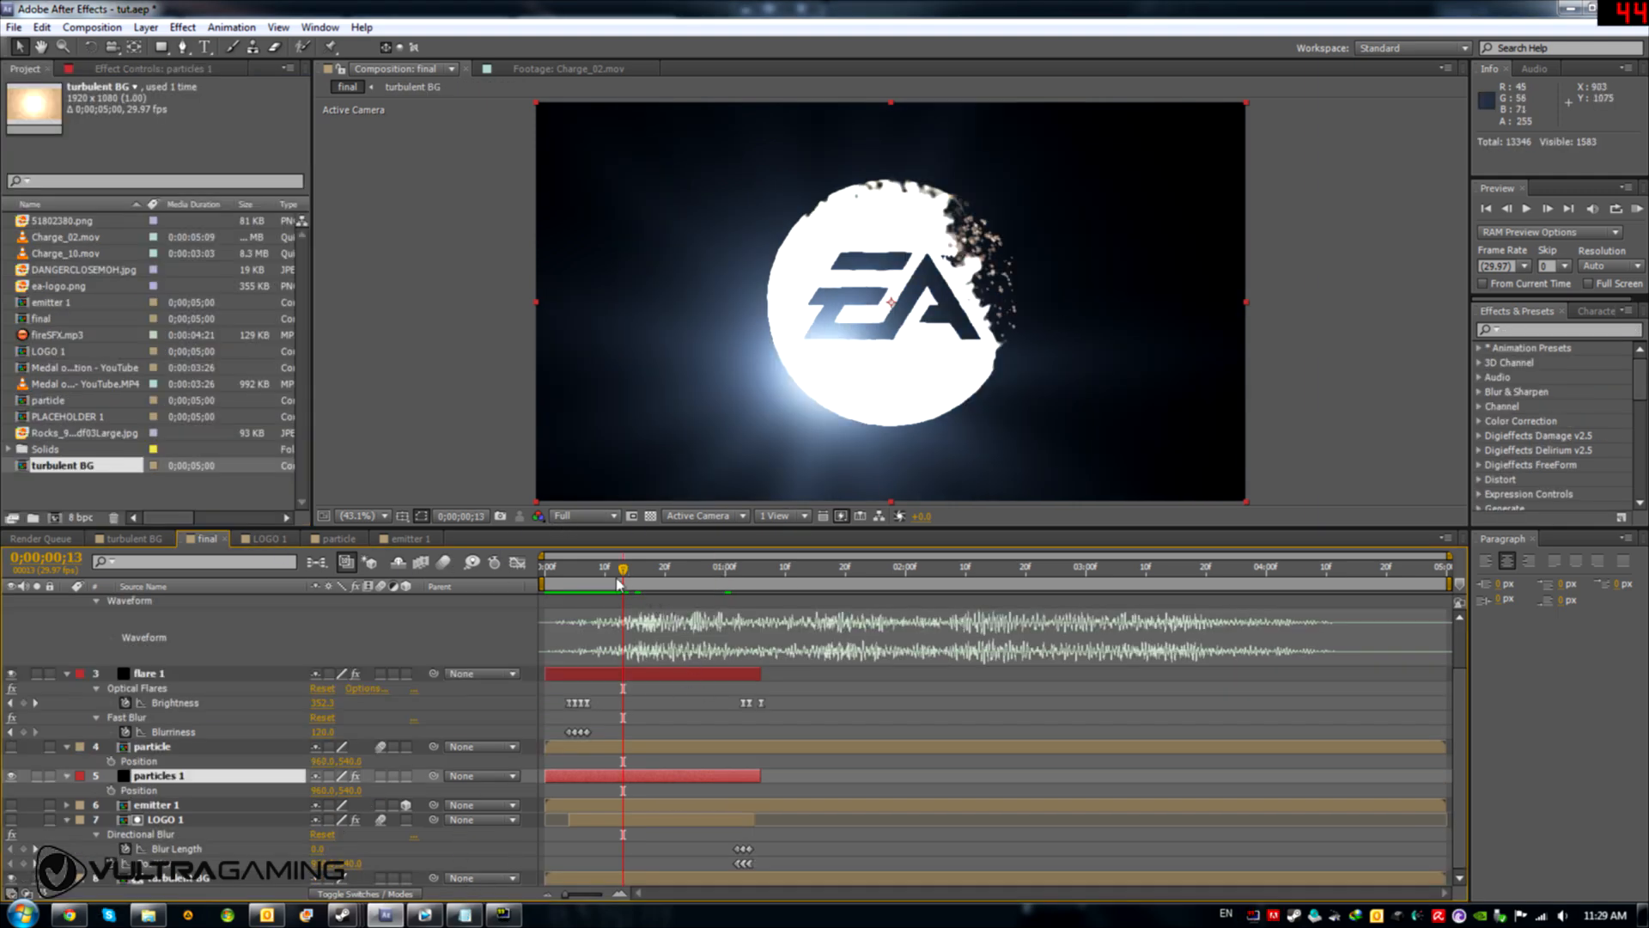
# Keyframe the particles 1 layer's opacity at 0% on 0;00;00;06 and 100% on 0;00;00;07
pyautogui.moveTo(604, 577); pyautogui.dragTo(582, 574)
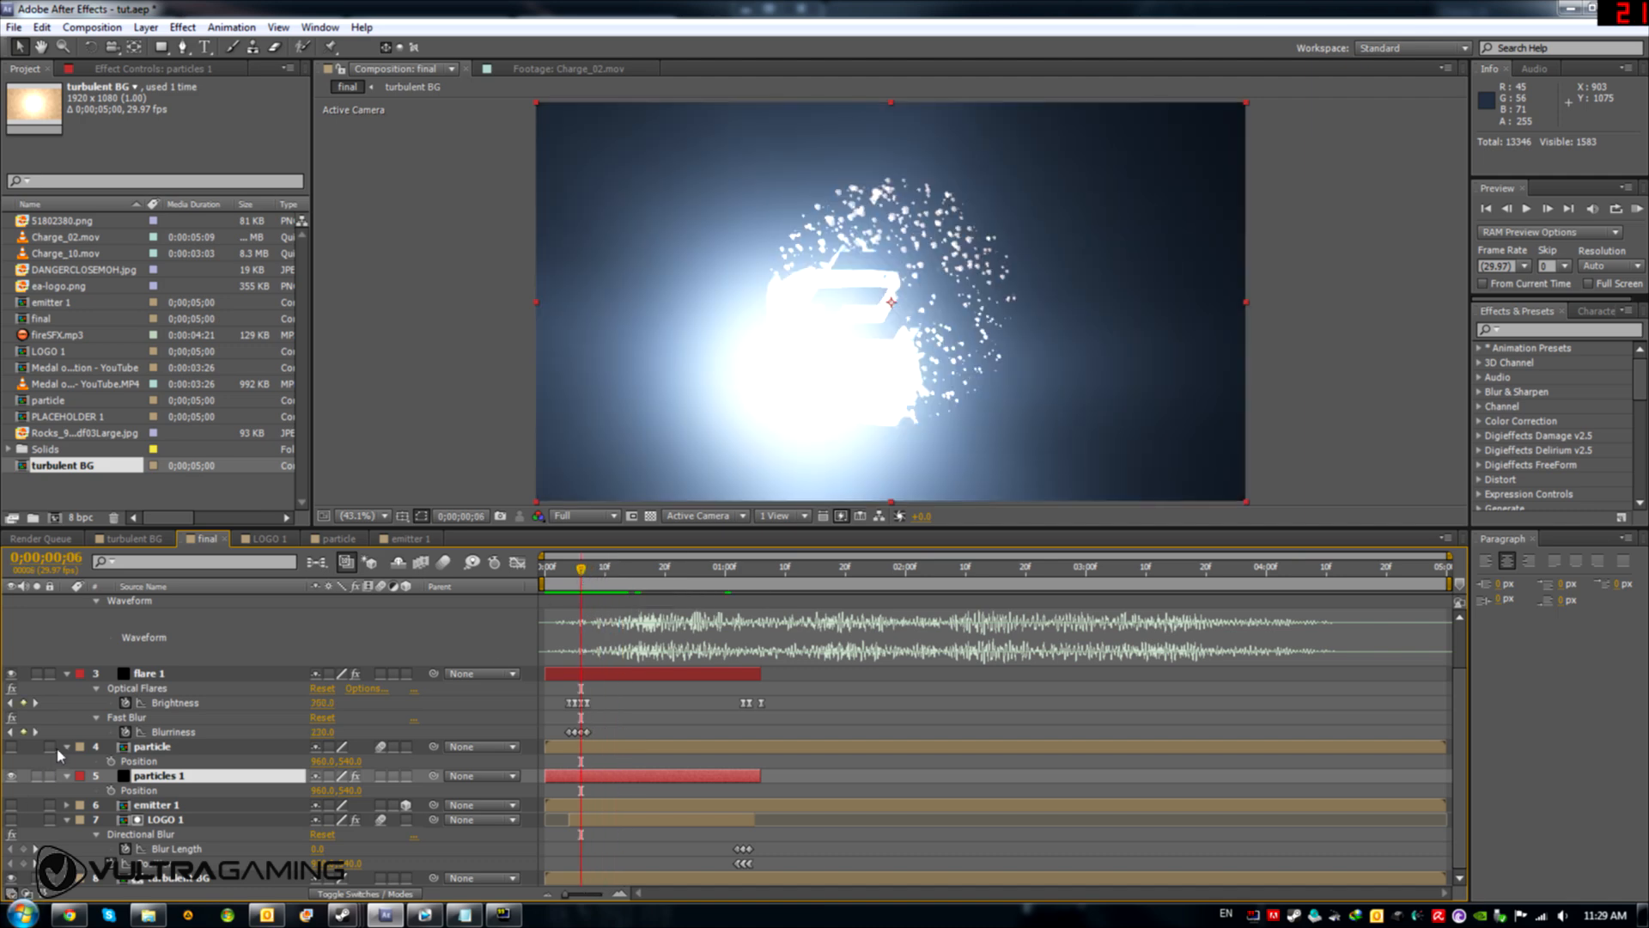
pyautogui.click(157, 778)
pyautogui.press('t')
pyautogui.moveTo(320, 791); pyautogui.dragTo(103, 797)
pyautogui.click(110, 791)
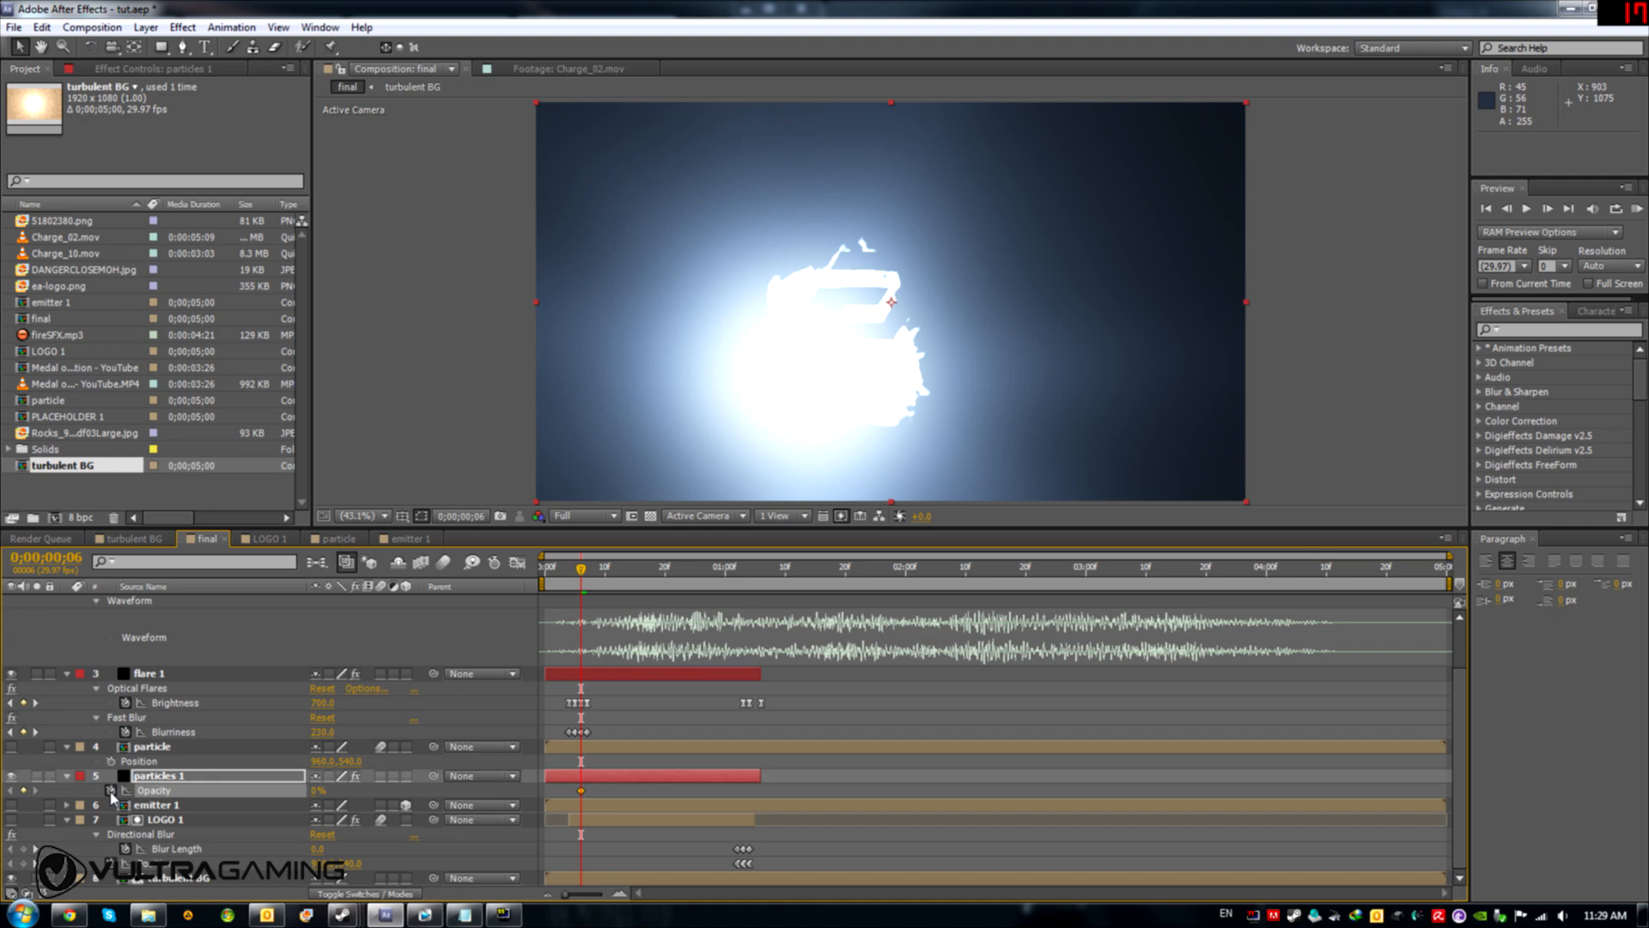
pyautogui.press('pagedown')
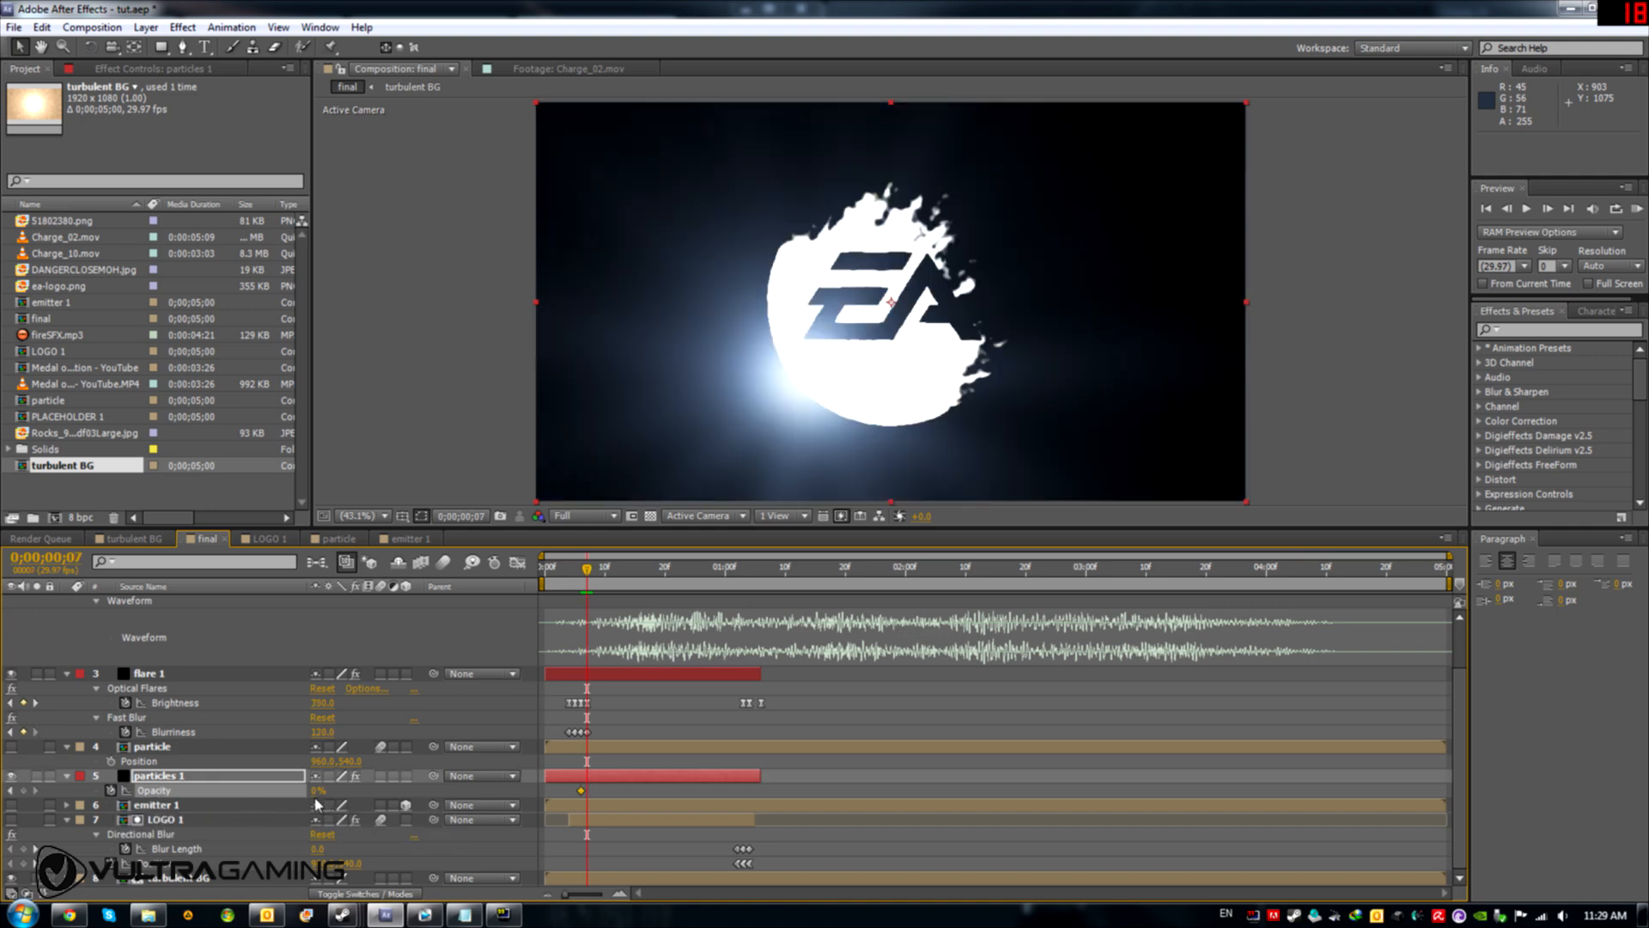
pyautogui.moveTo(318, 790); pyautogui.dragTo(421, 790)
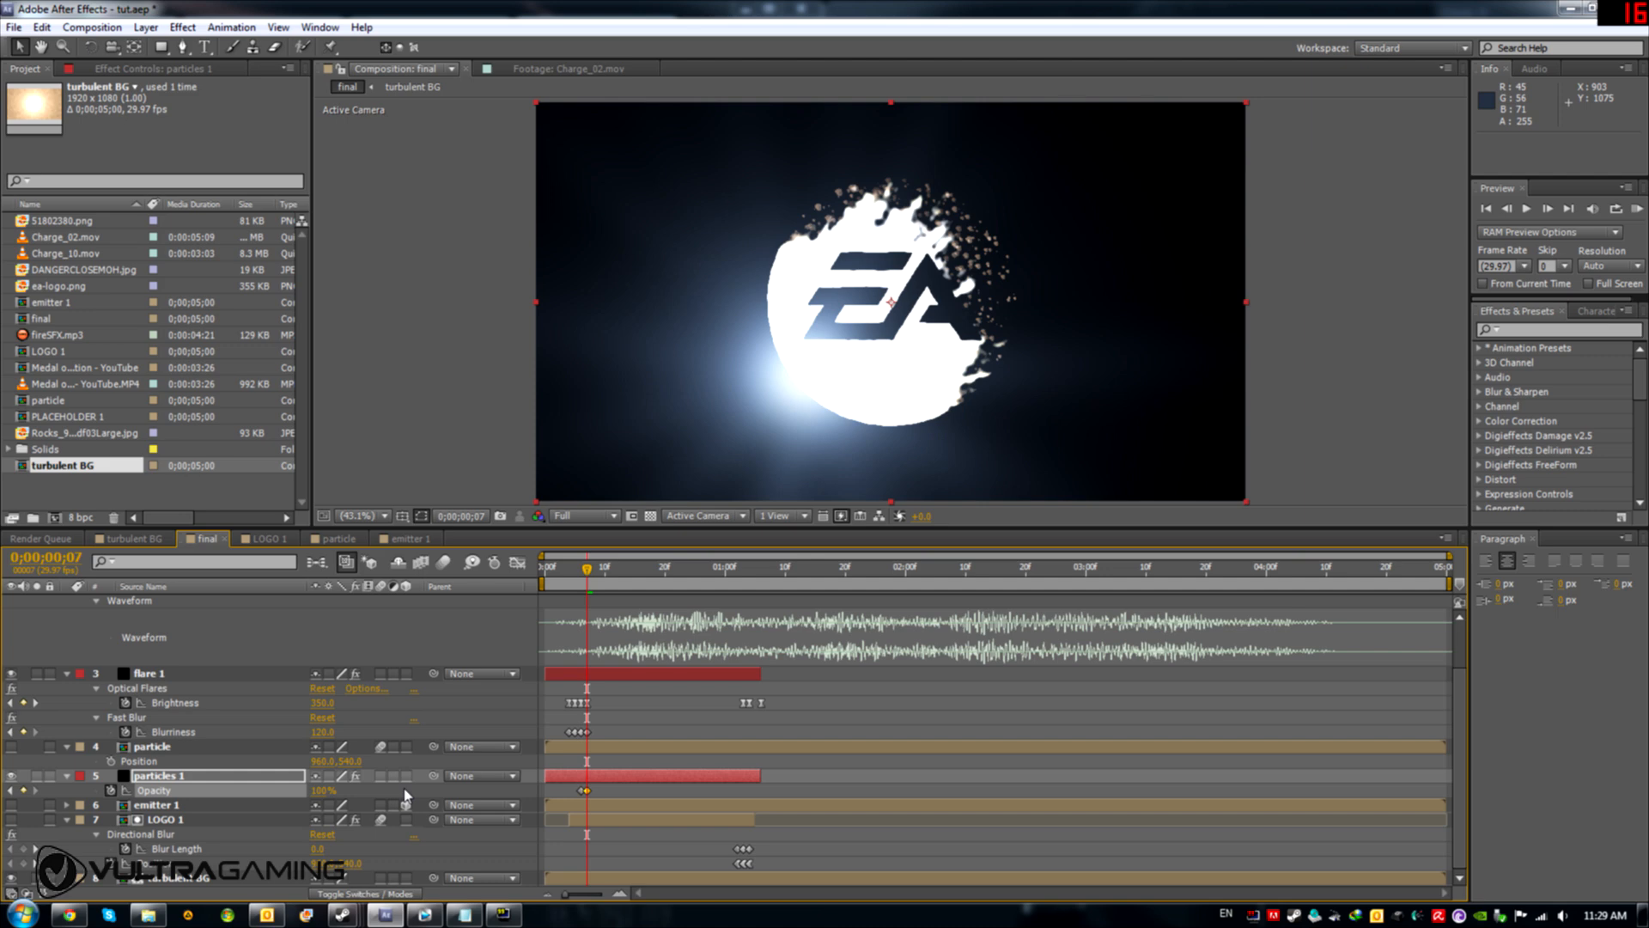
# Keyframe the particles 1 opacity at 100% on 0;00;01;03 and 0% on 0;00;01;06
pyautogui.click(728, 571)
pyautogui.moveTo(732, 580); pyautogui.dragTo(745, 580)
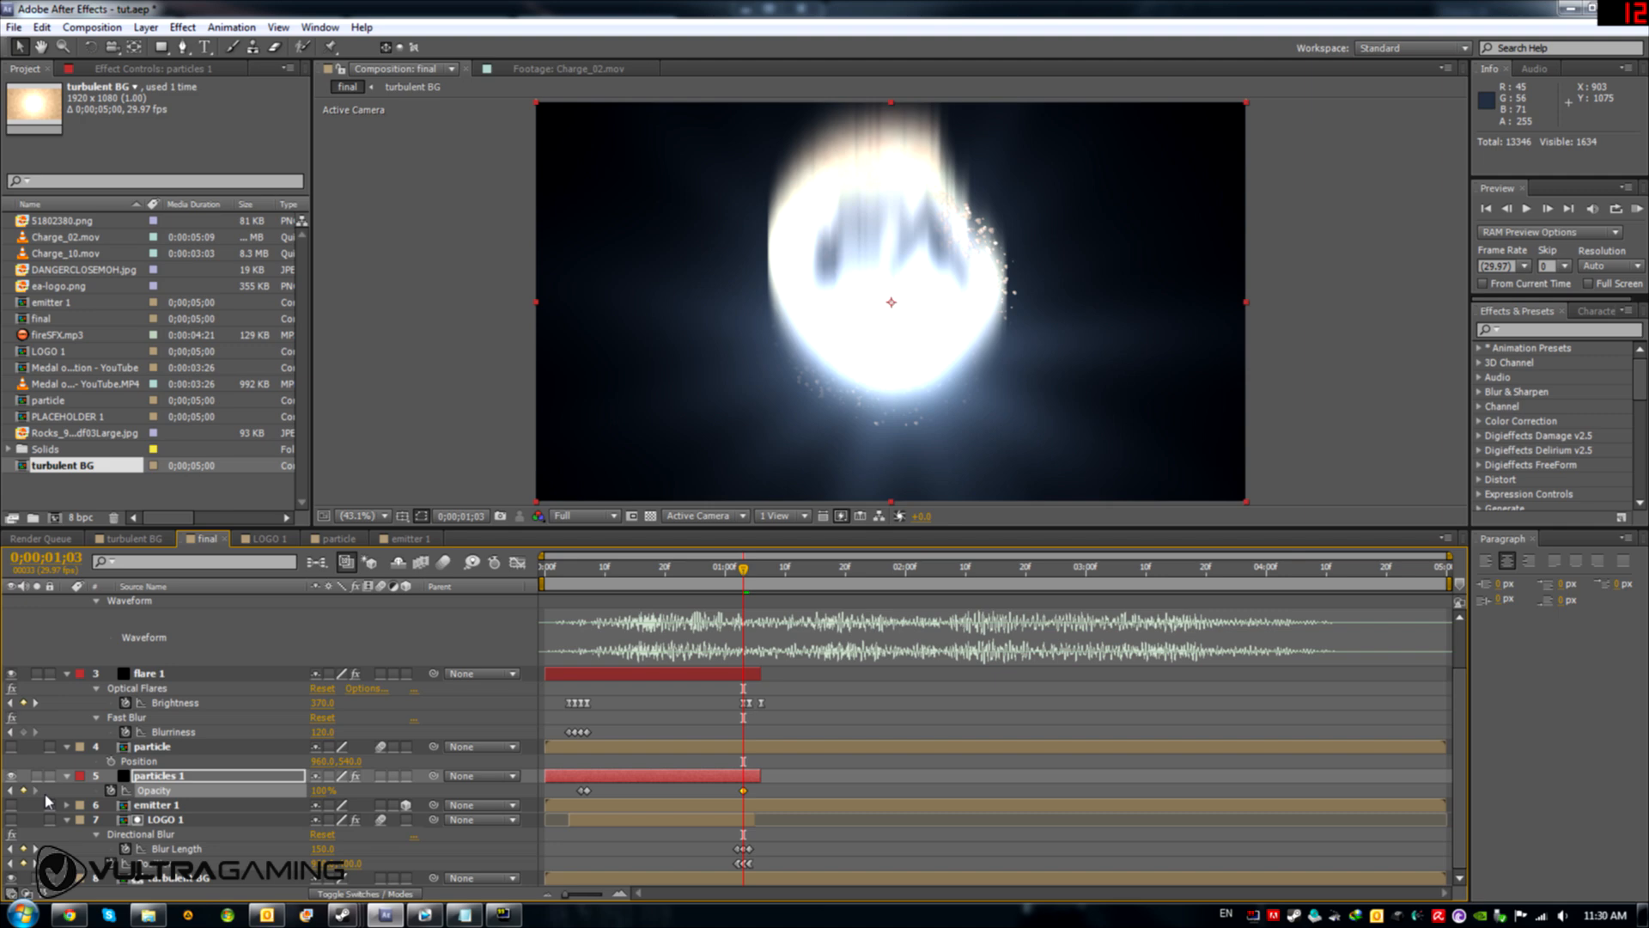
pyautogui.press('pagedown')
pyautogui.press('pagedown')
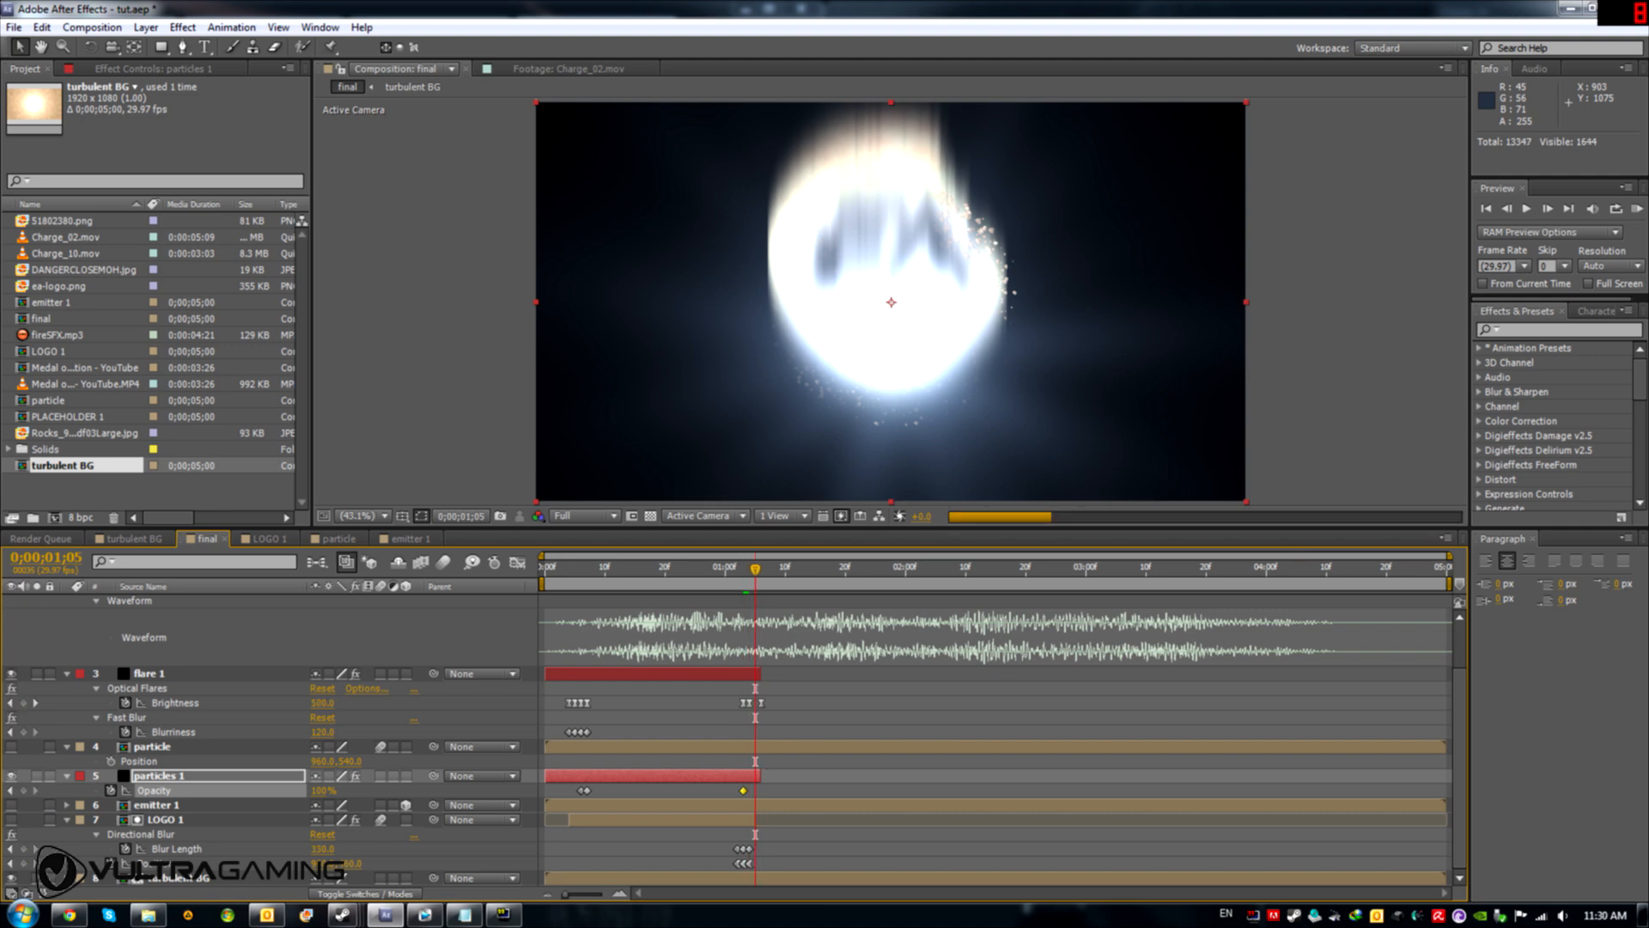
pyautogui.press('pagedown')
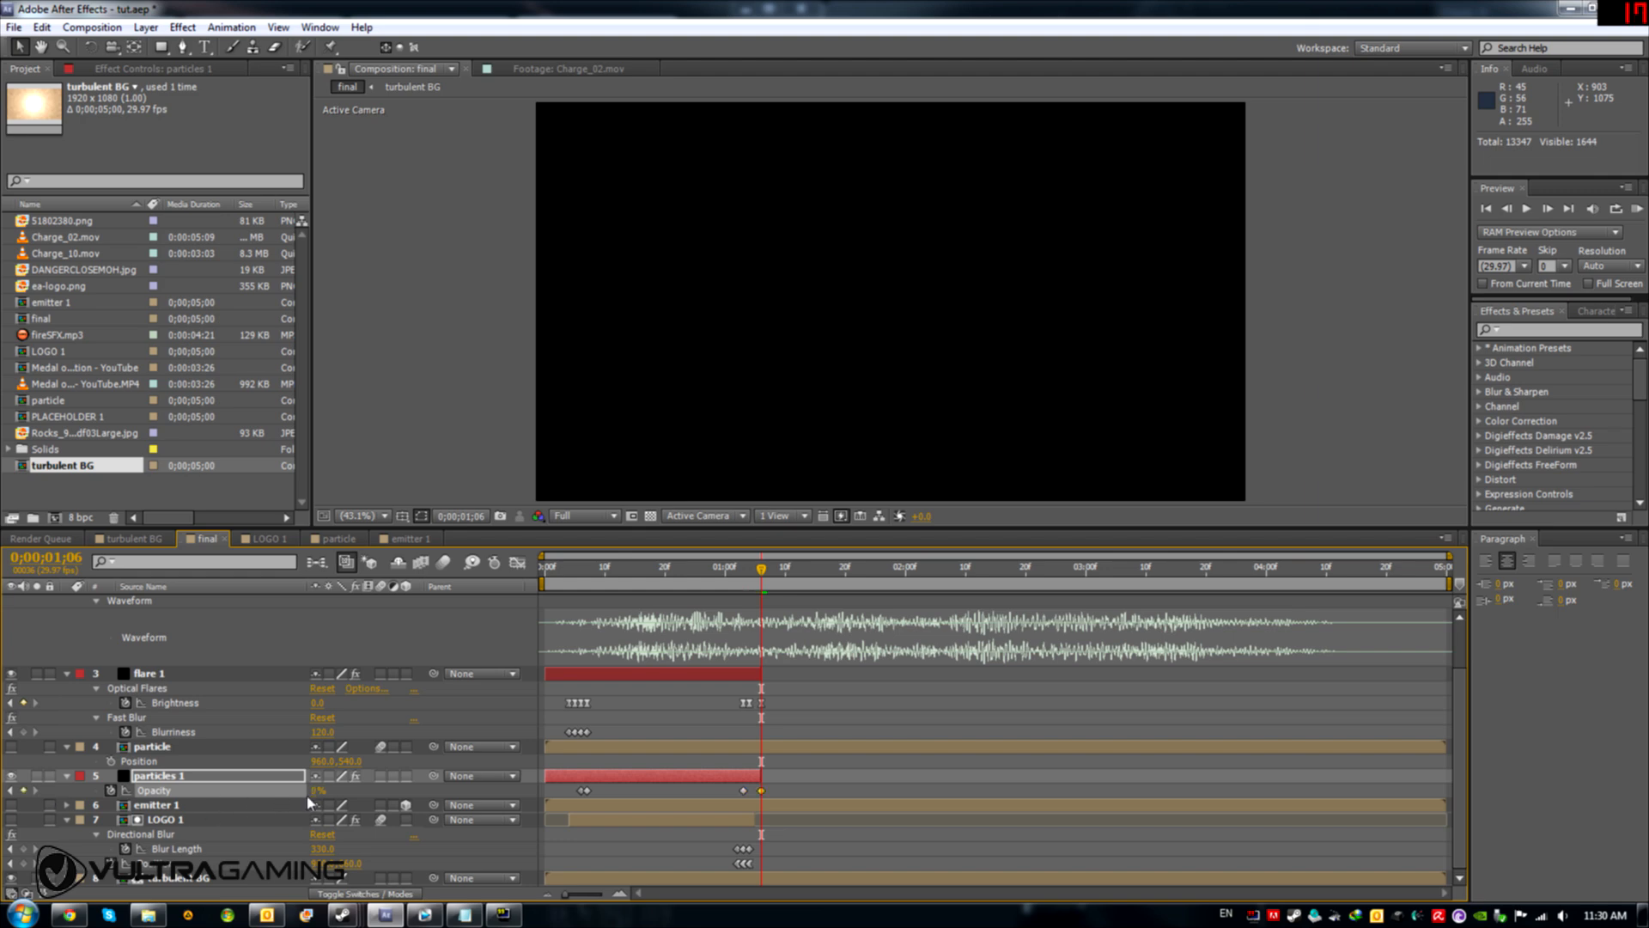
# Start position keyframes on the particles 1 layer at 0;00;01;02 and set its Y position to 400 at 0;00;01;03
pyautogui.click(738, 569)
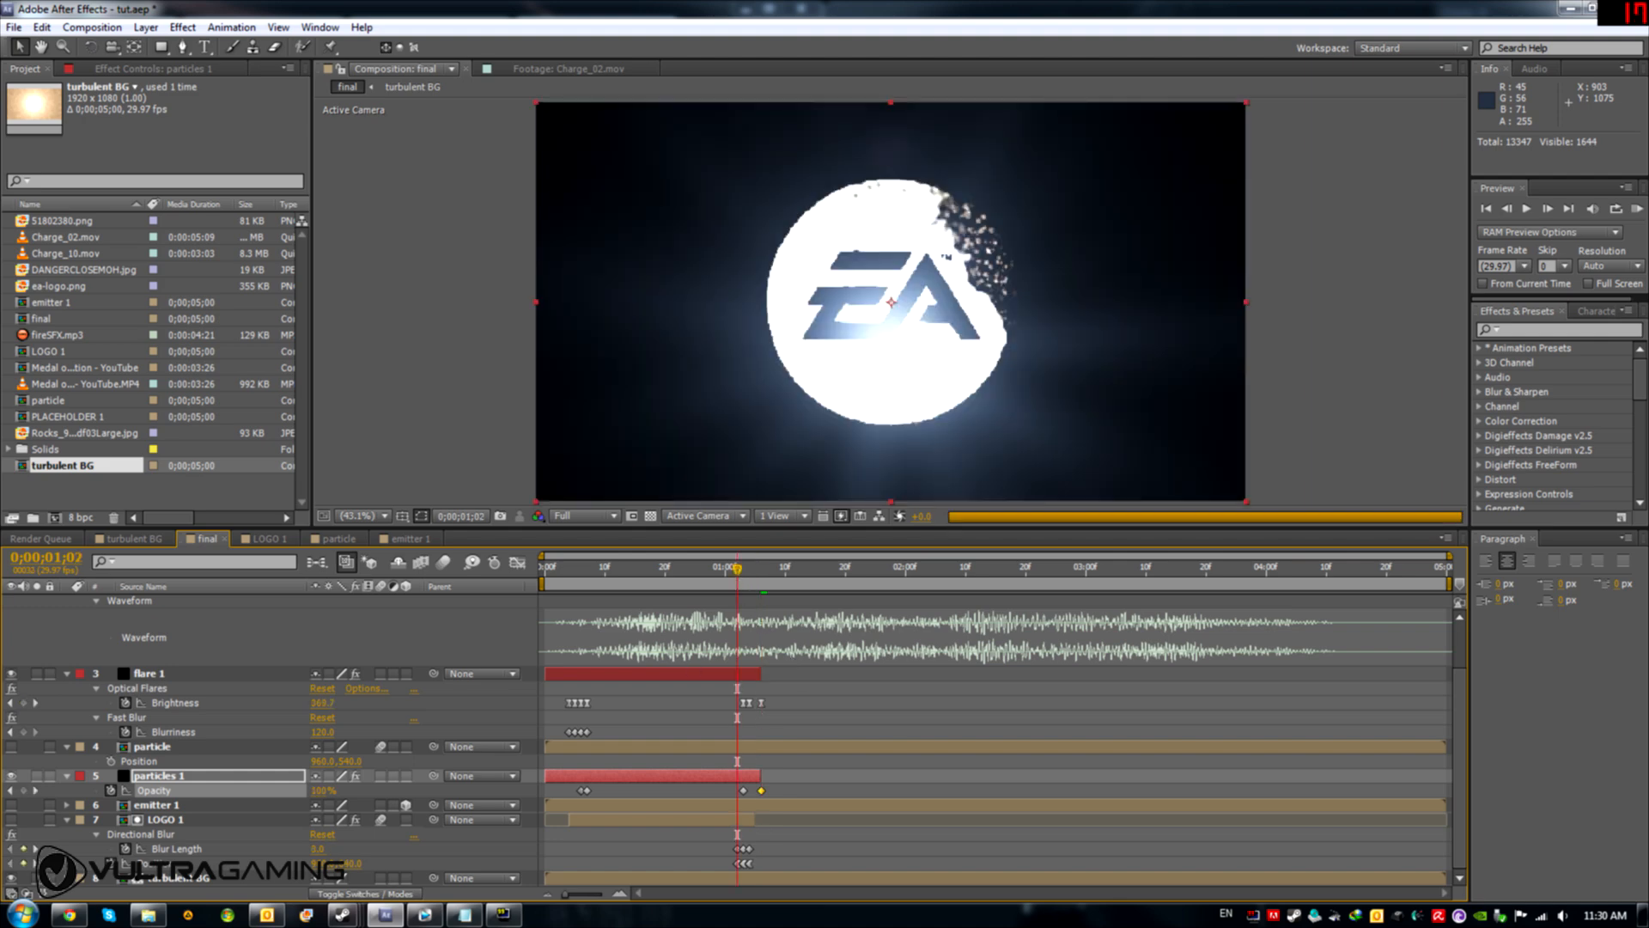
pyautogui.click(168, 821)
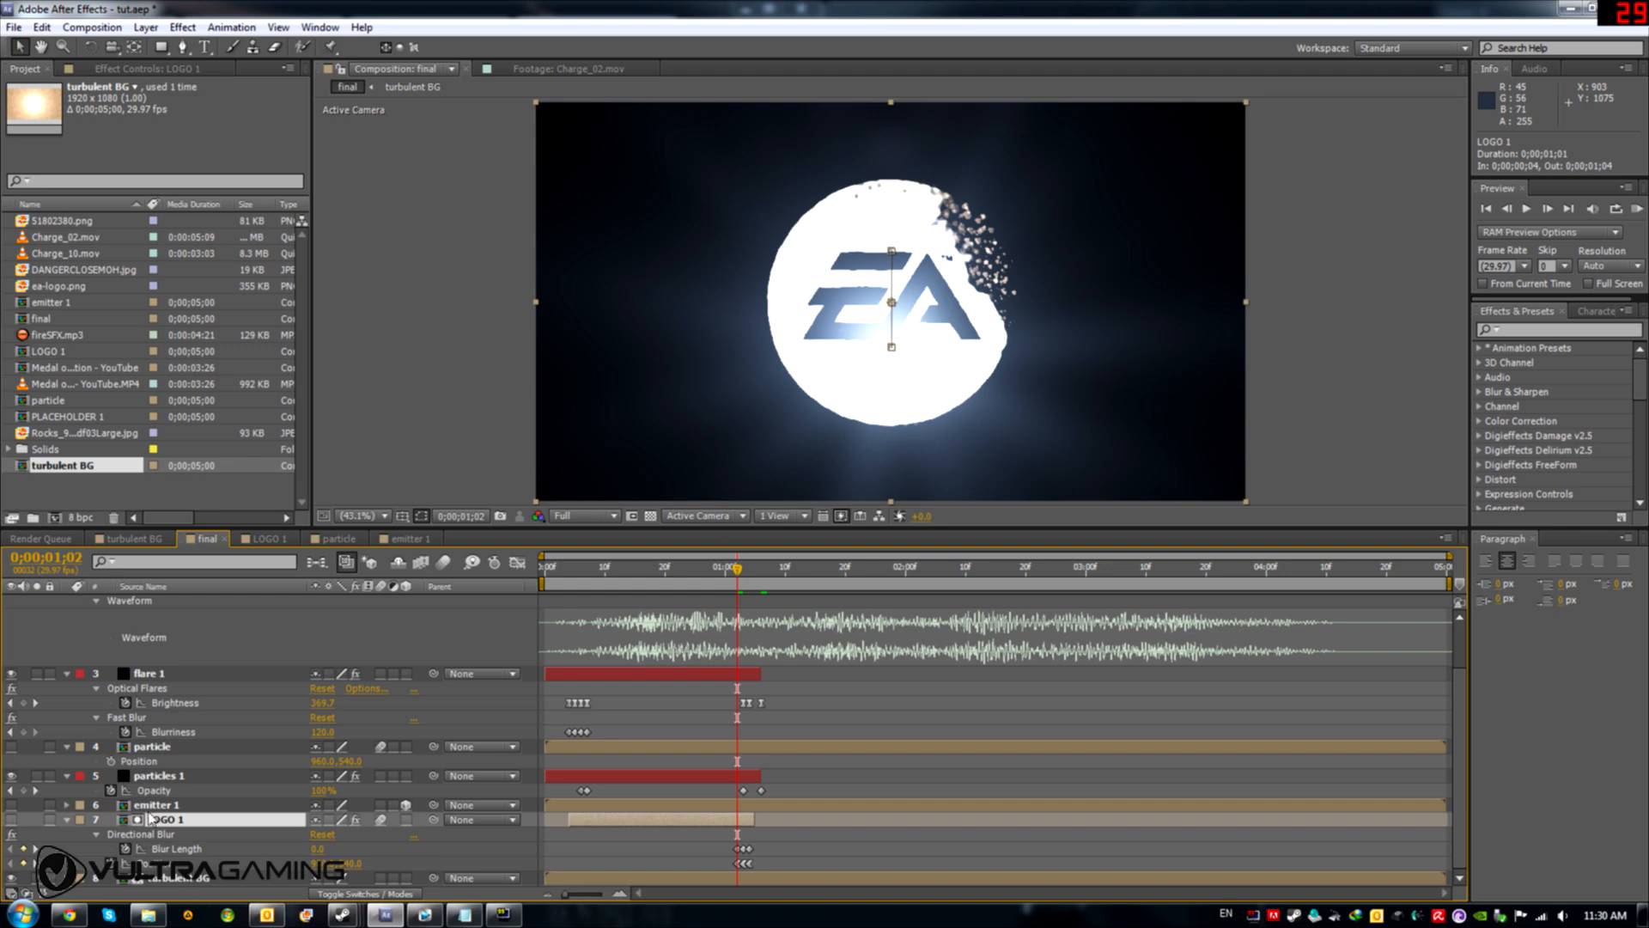
pyautogui.click(161, 778)
pyautogui.press('p')
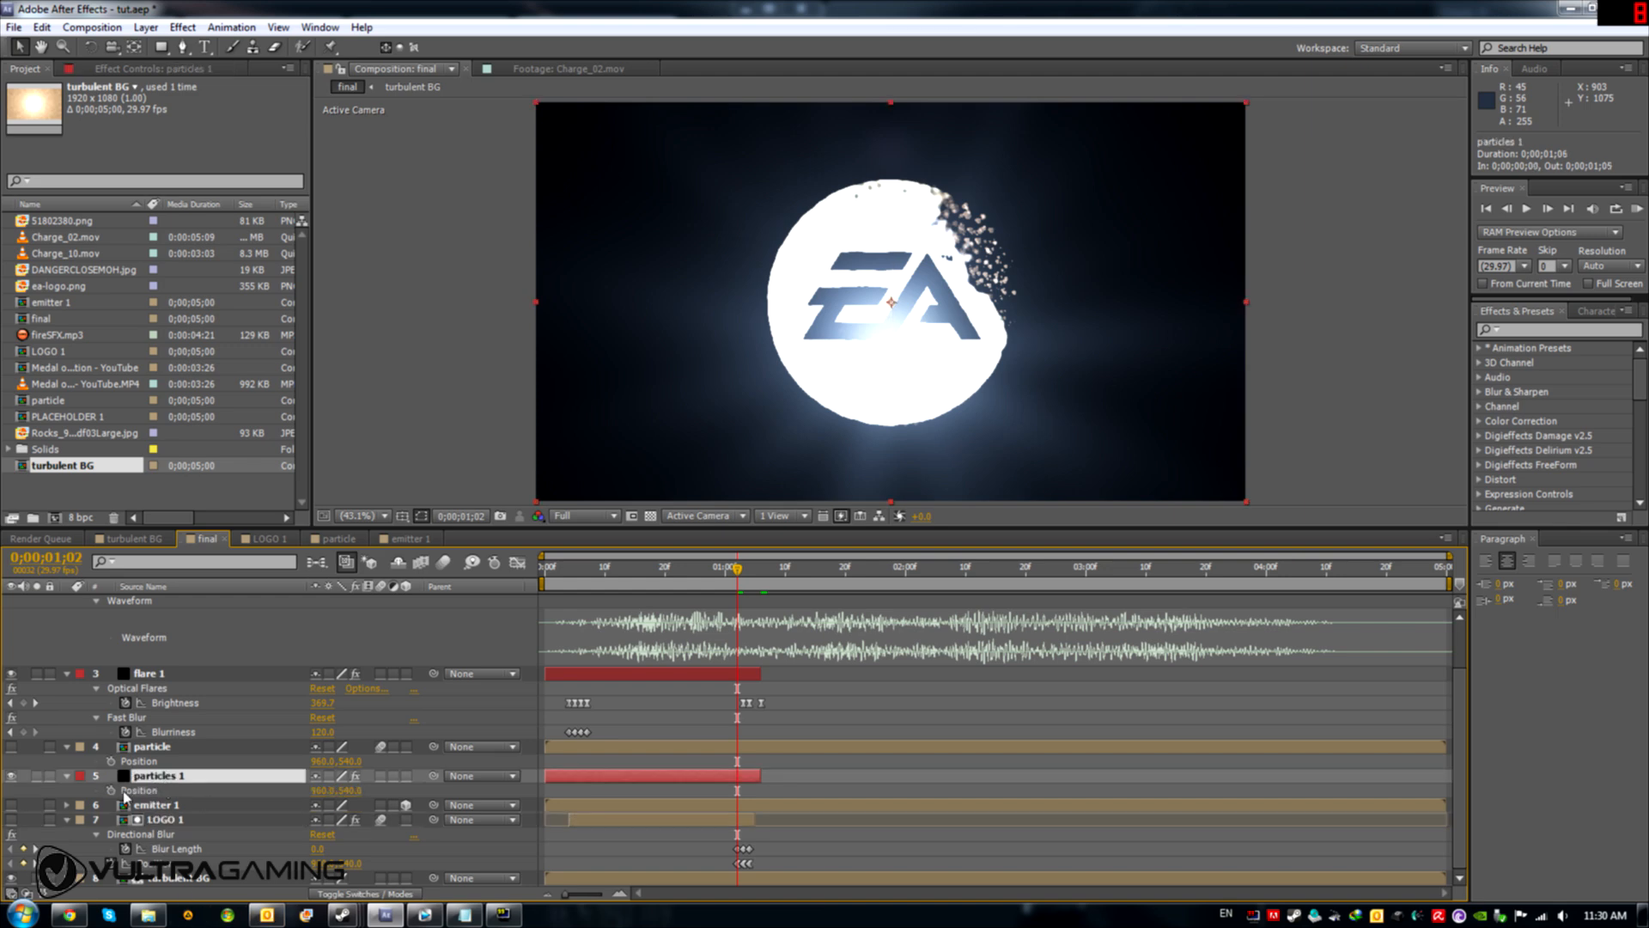
pyautogui.click(111, 790)
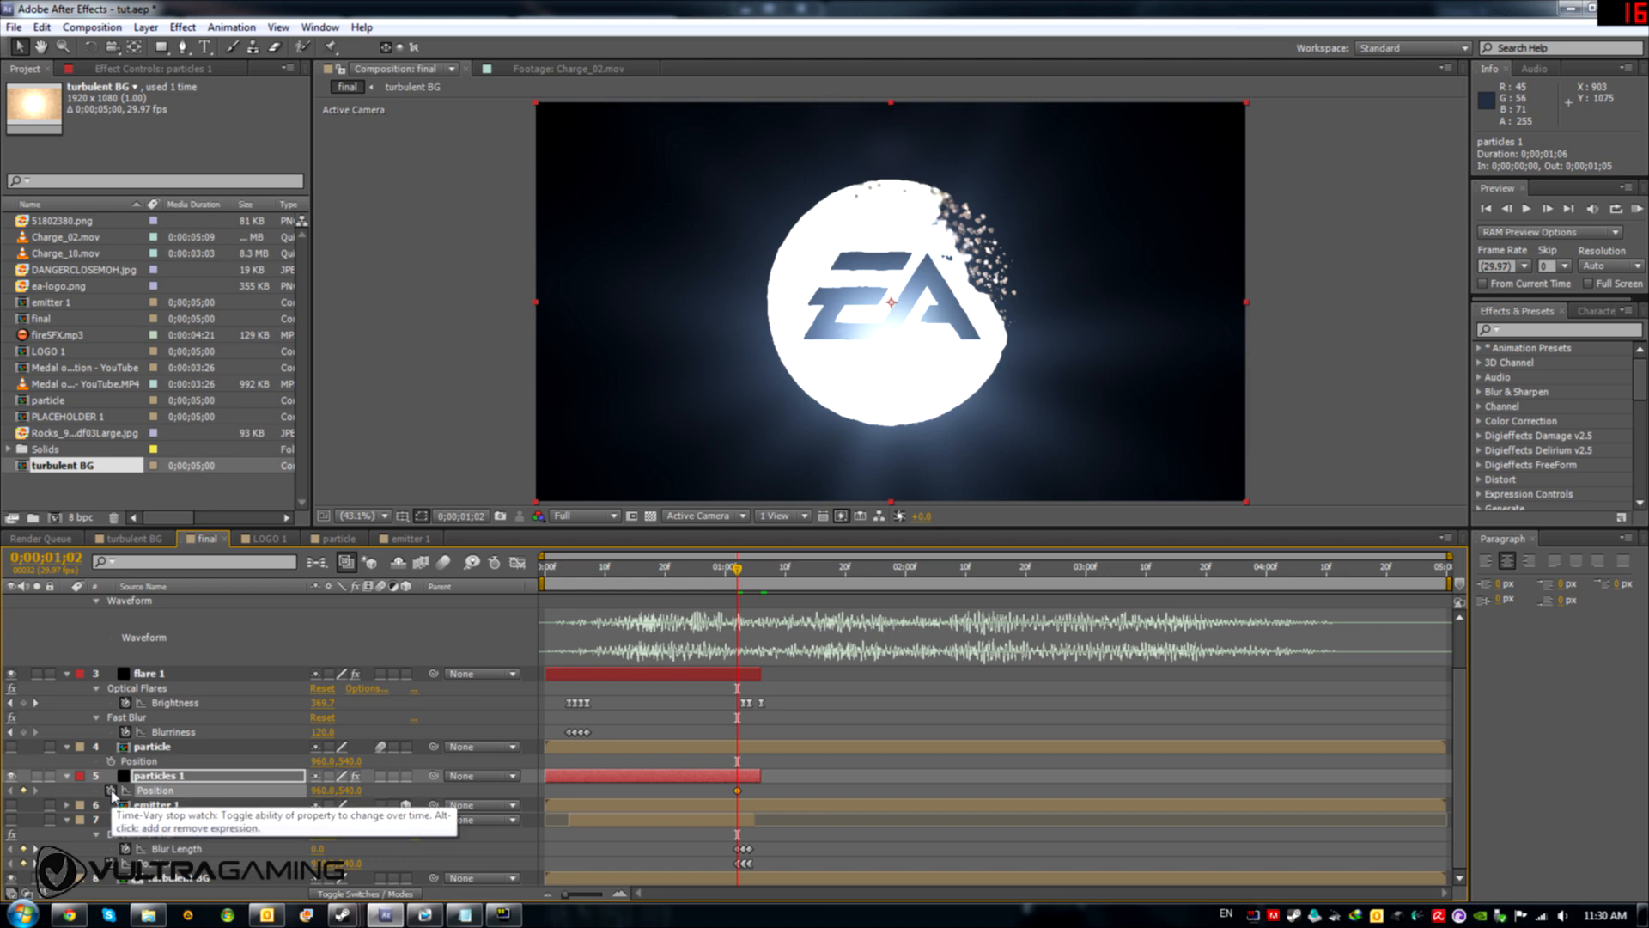
pyautogui.press('pagedown')
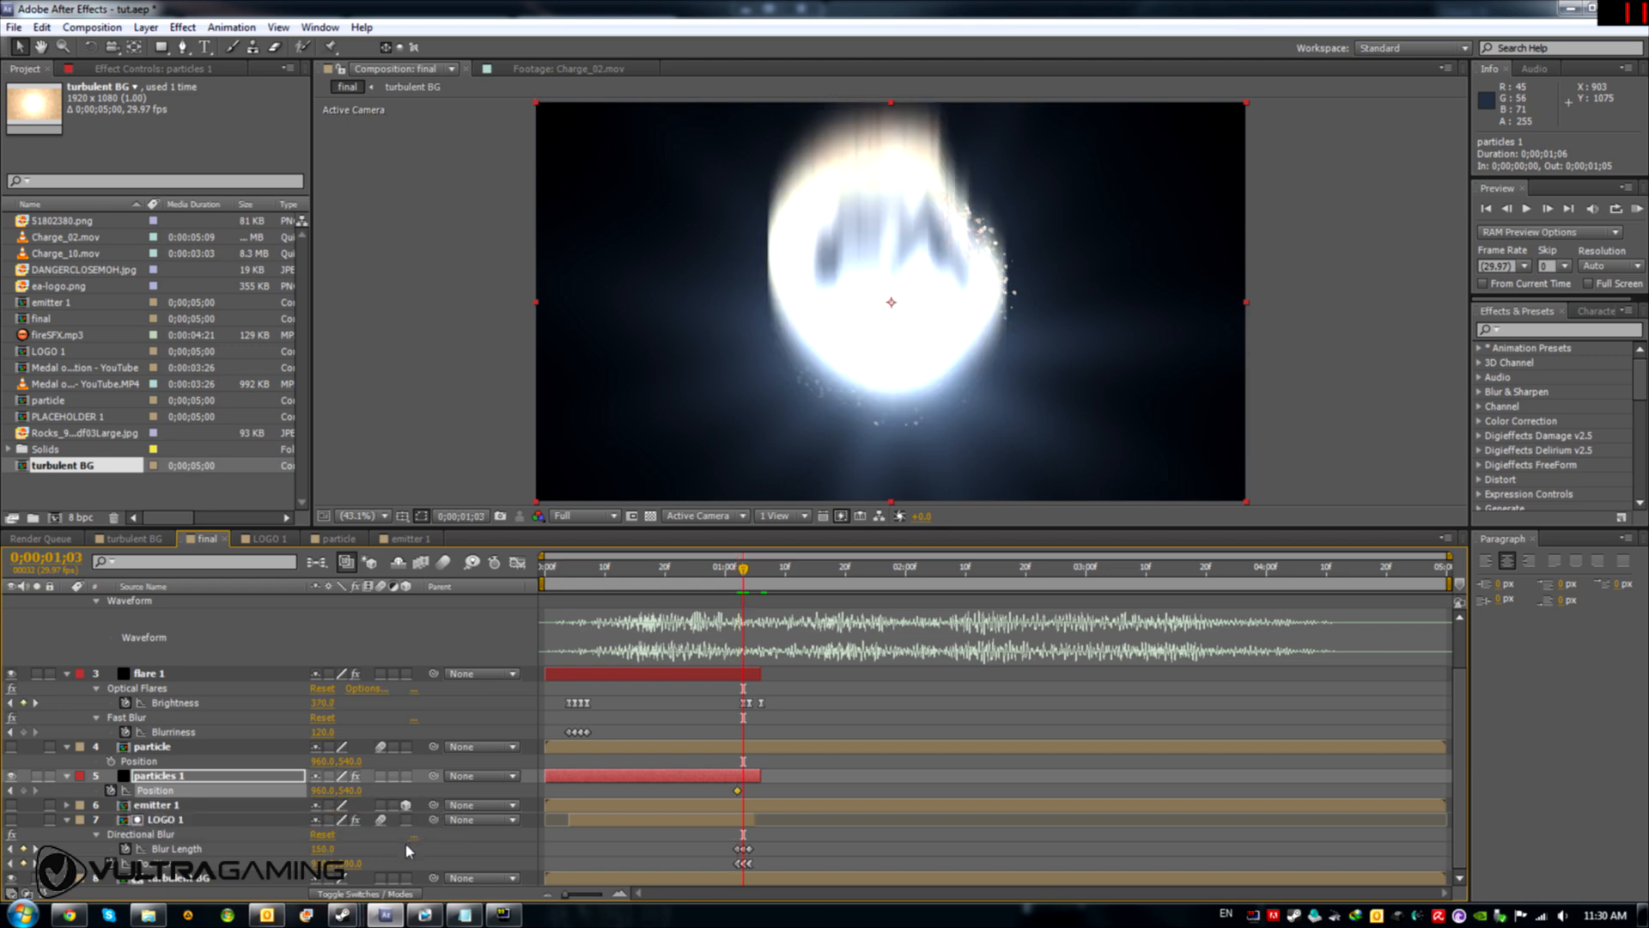
pyautogui.click(352, 790)
pyautogui.write('4')
pyautogui.click(191, 792)
# Set the particles 1 layer's Y position to 660 at 0;00;01;04 and check the neighbouring frames
pyautogui.press('pagedown')
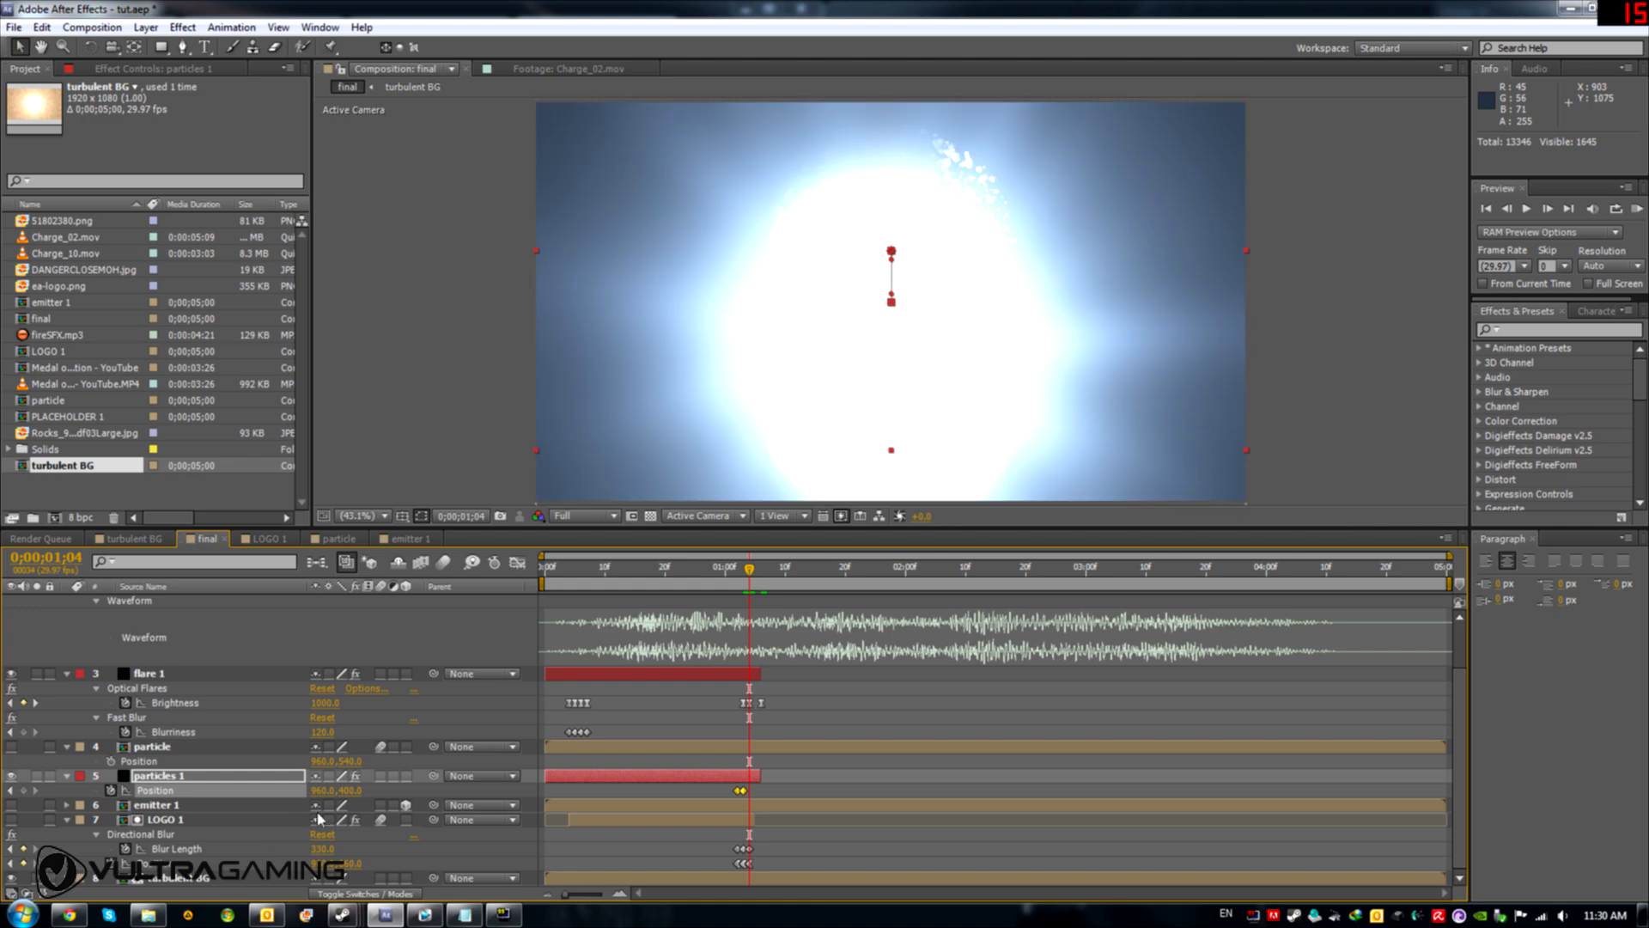
pyautogui.click(352, 790)
pyautogui.write('660')
pyautogui.press('Return')
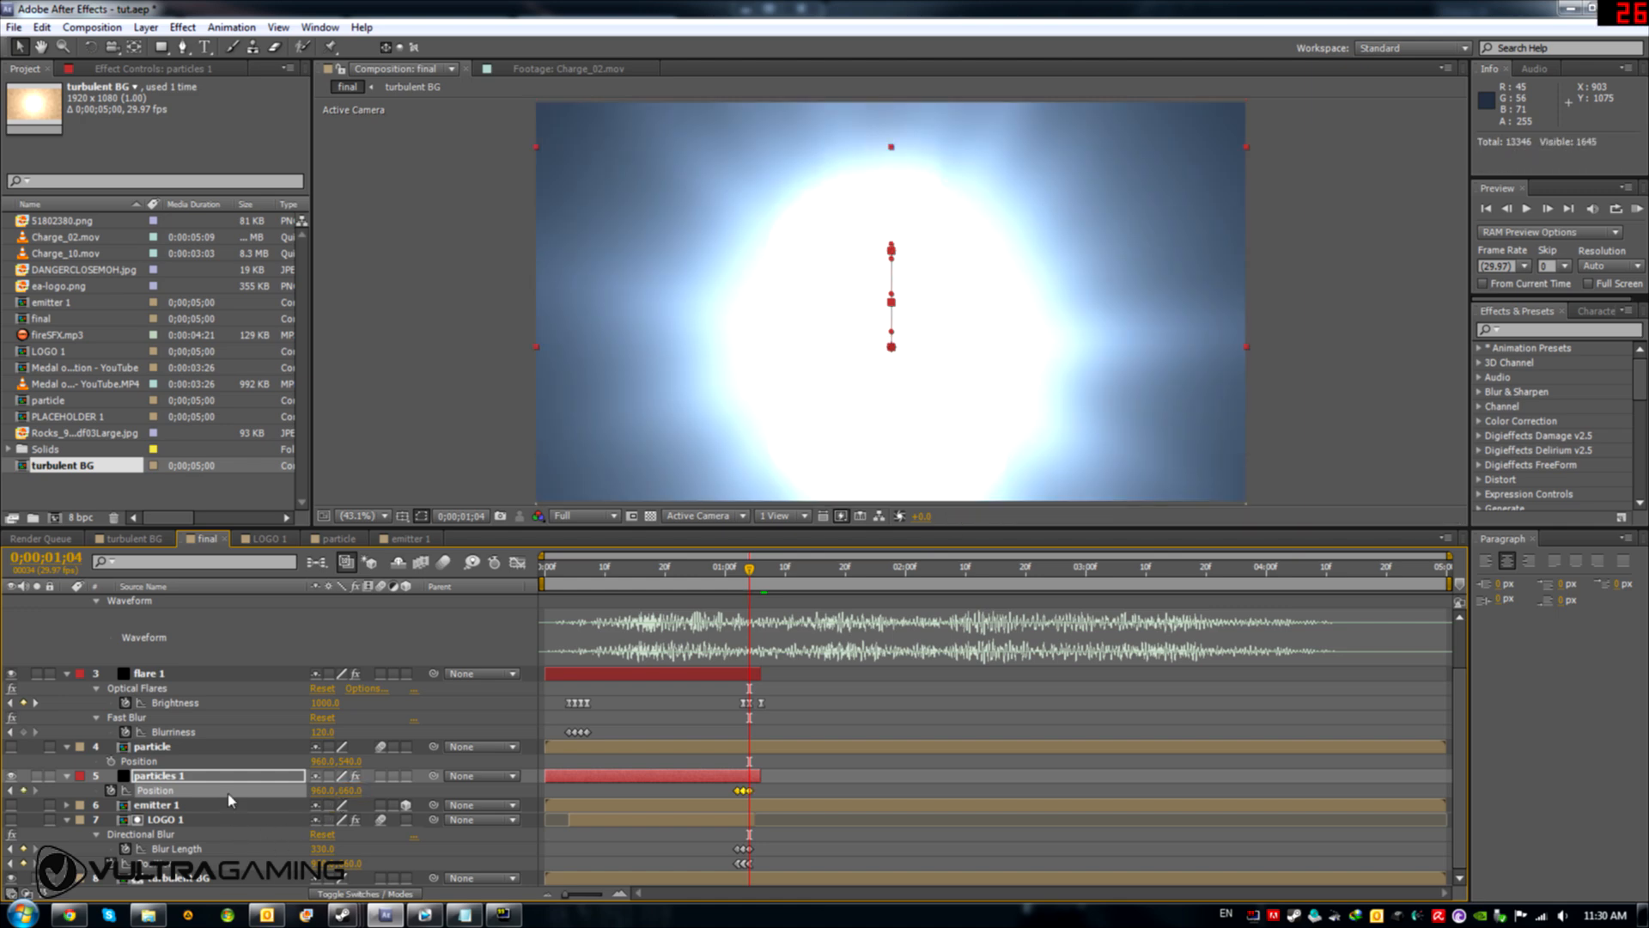
pyautogui.press('pagedown')
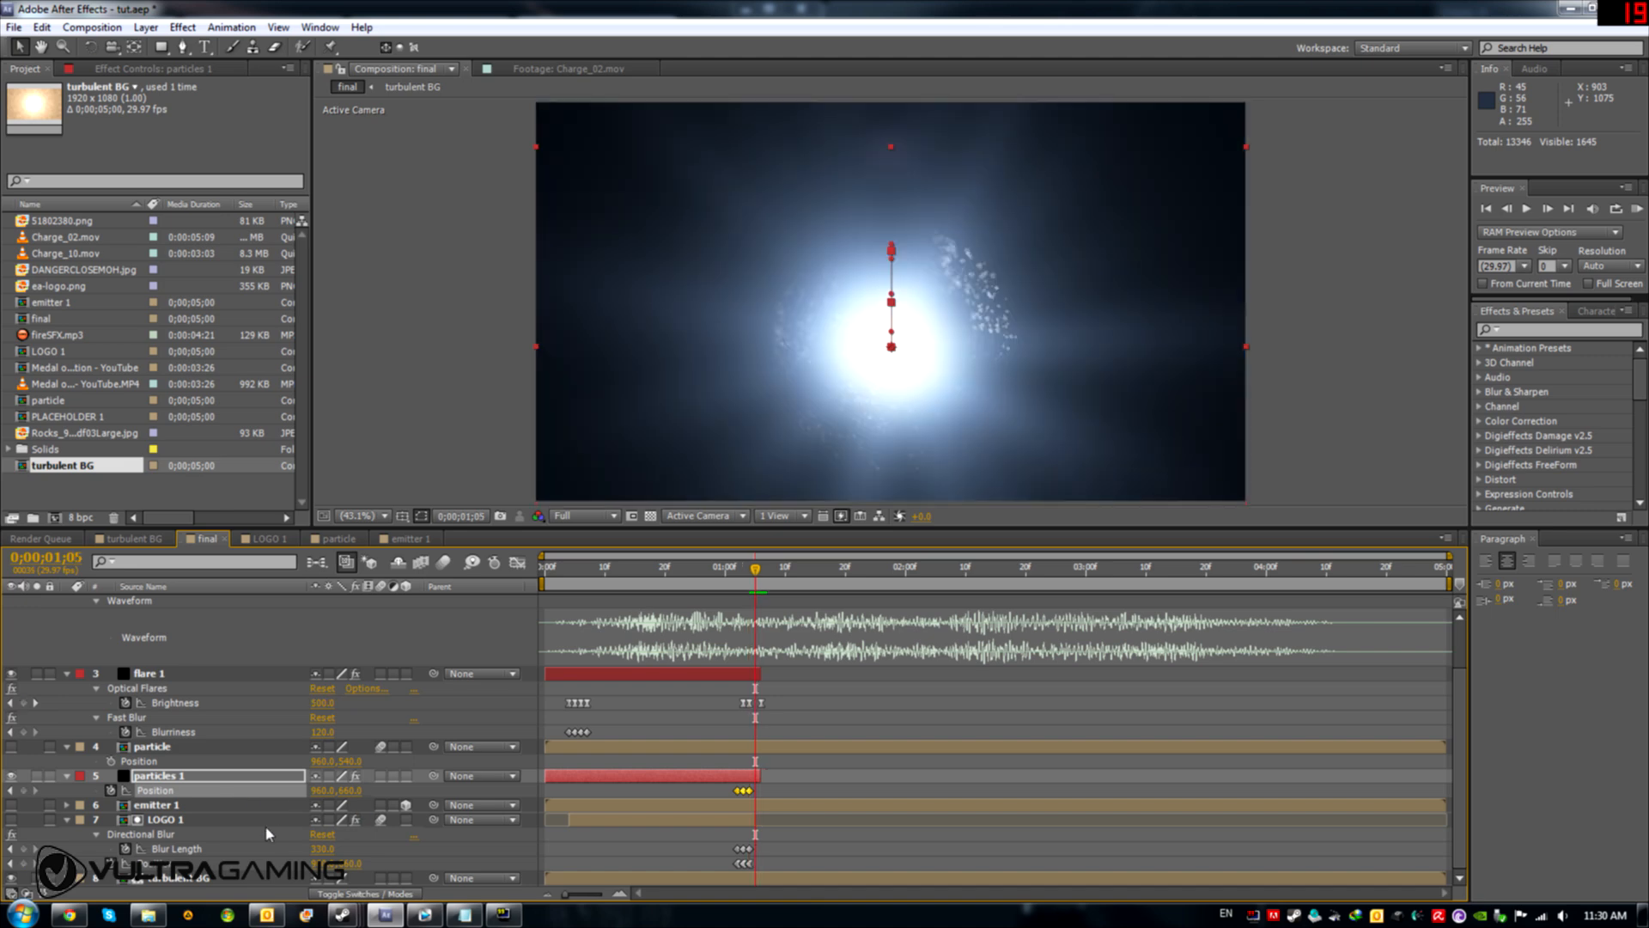
pyautogui.press('pageup')
pyautogui.press('pageup')
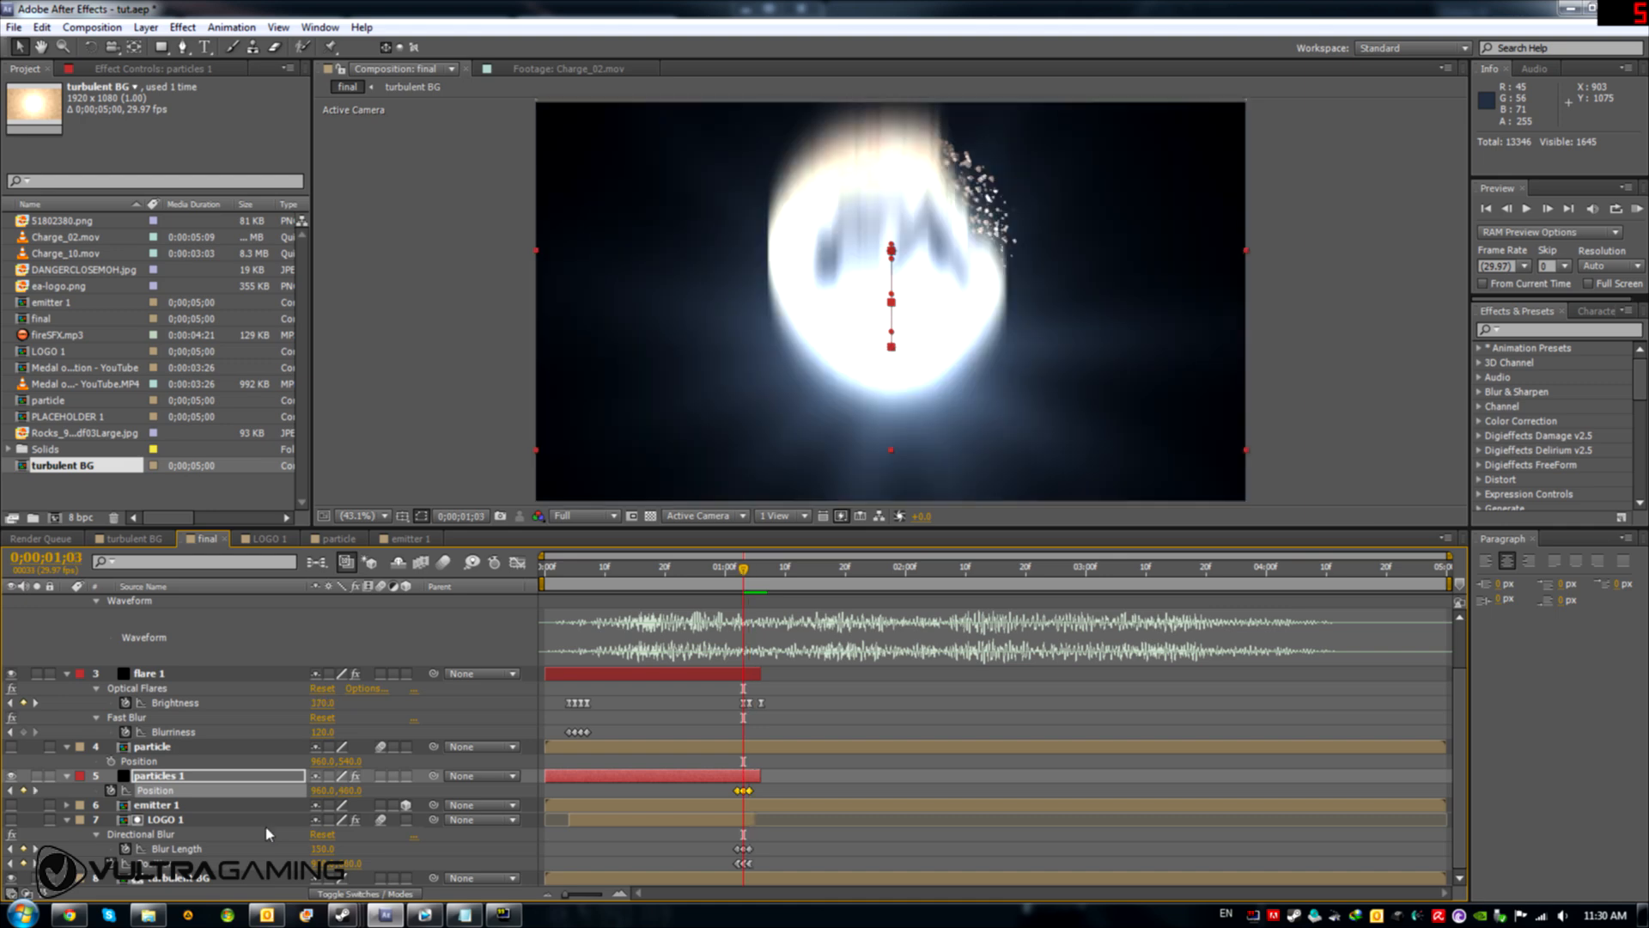
# Enable motion blur for the particles 1 layer and the final composition, and check the frame at 0;00;00;15
pyautogui.click(203, 776)
pyautogui.click(361, 895)
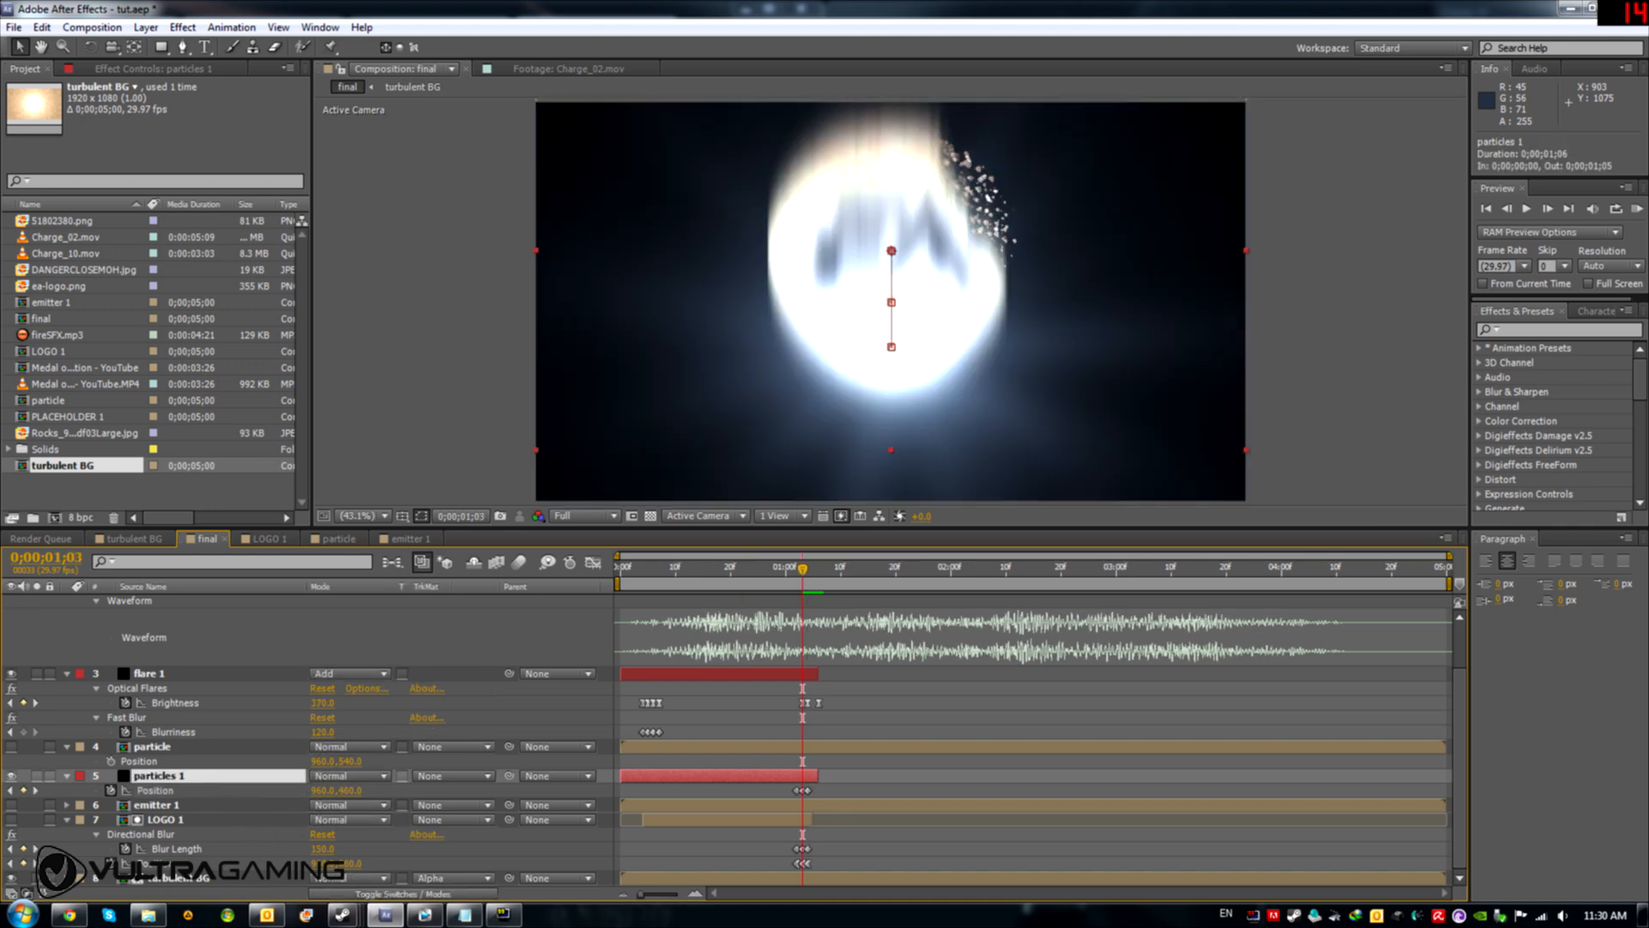
pyautogui.click(361, 895)
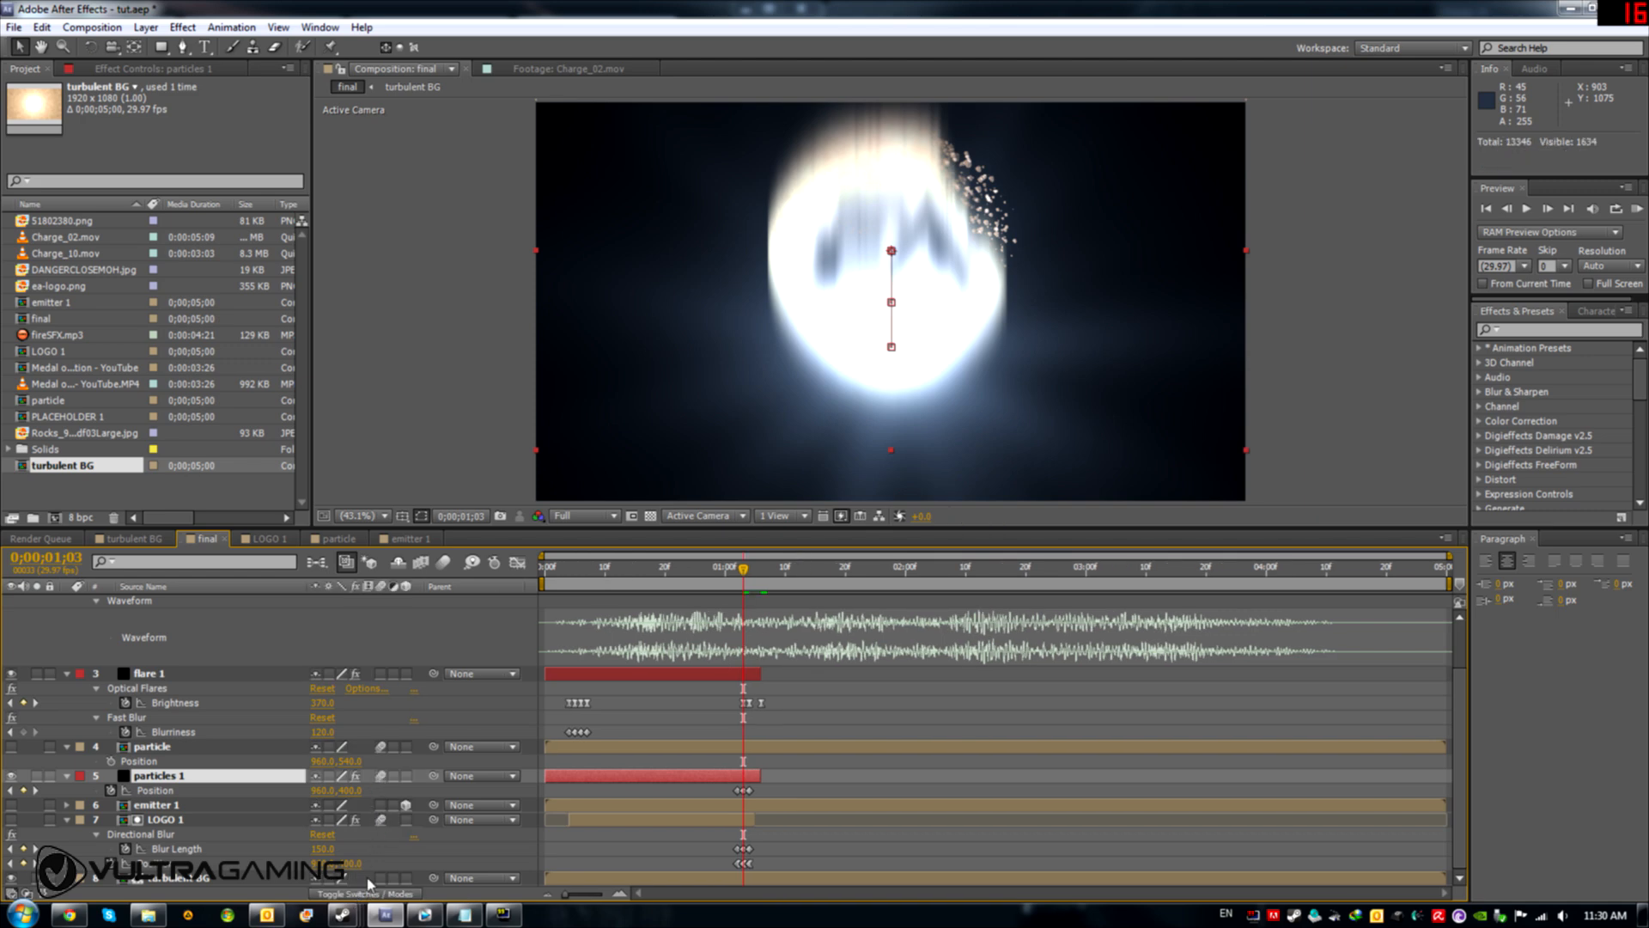
pyautogui.click(443, 561)
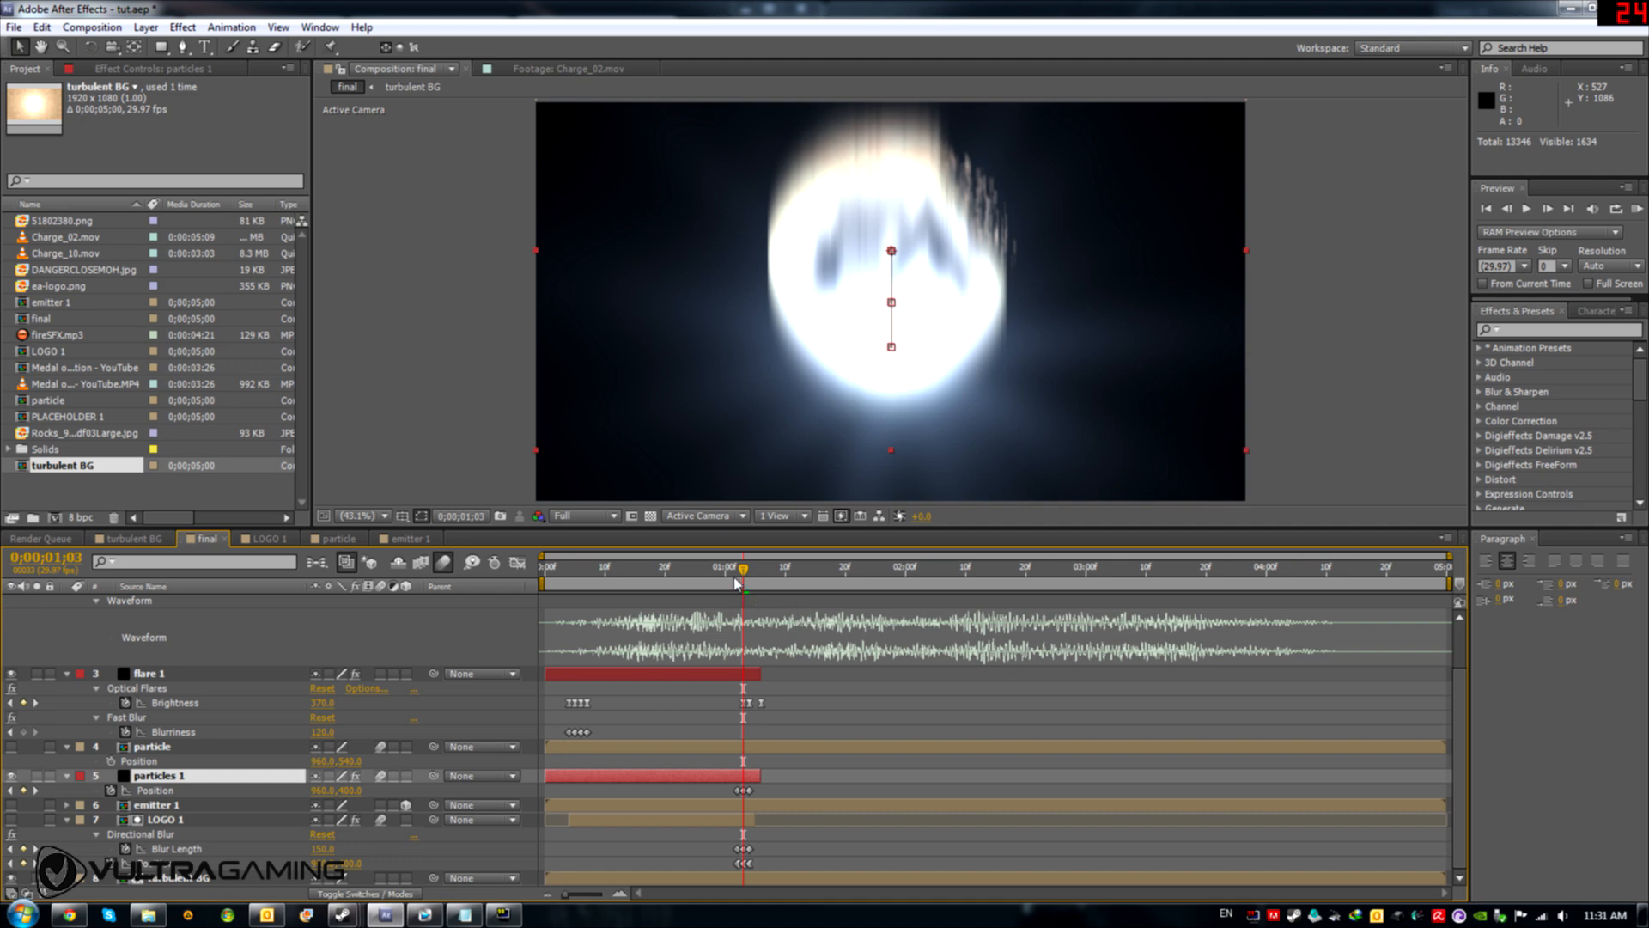
pyautogui.click(636, 581)
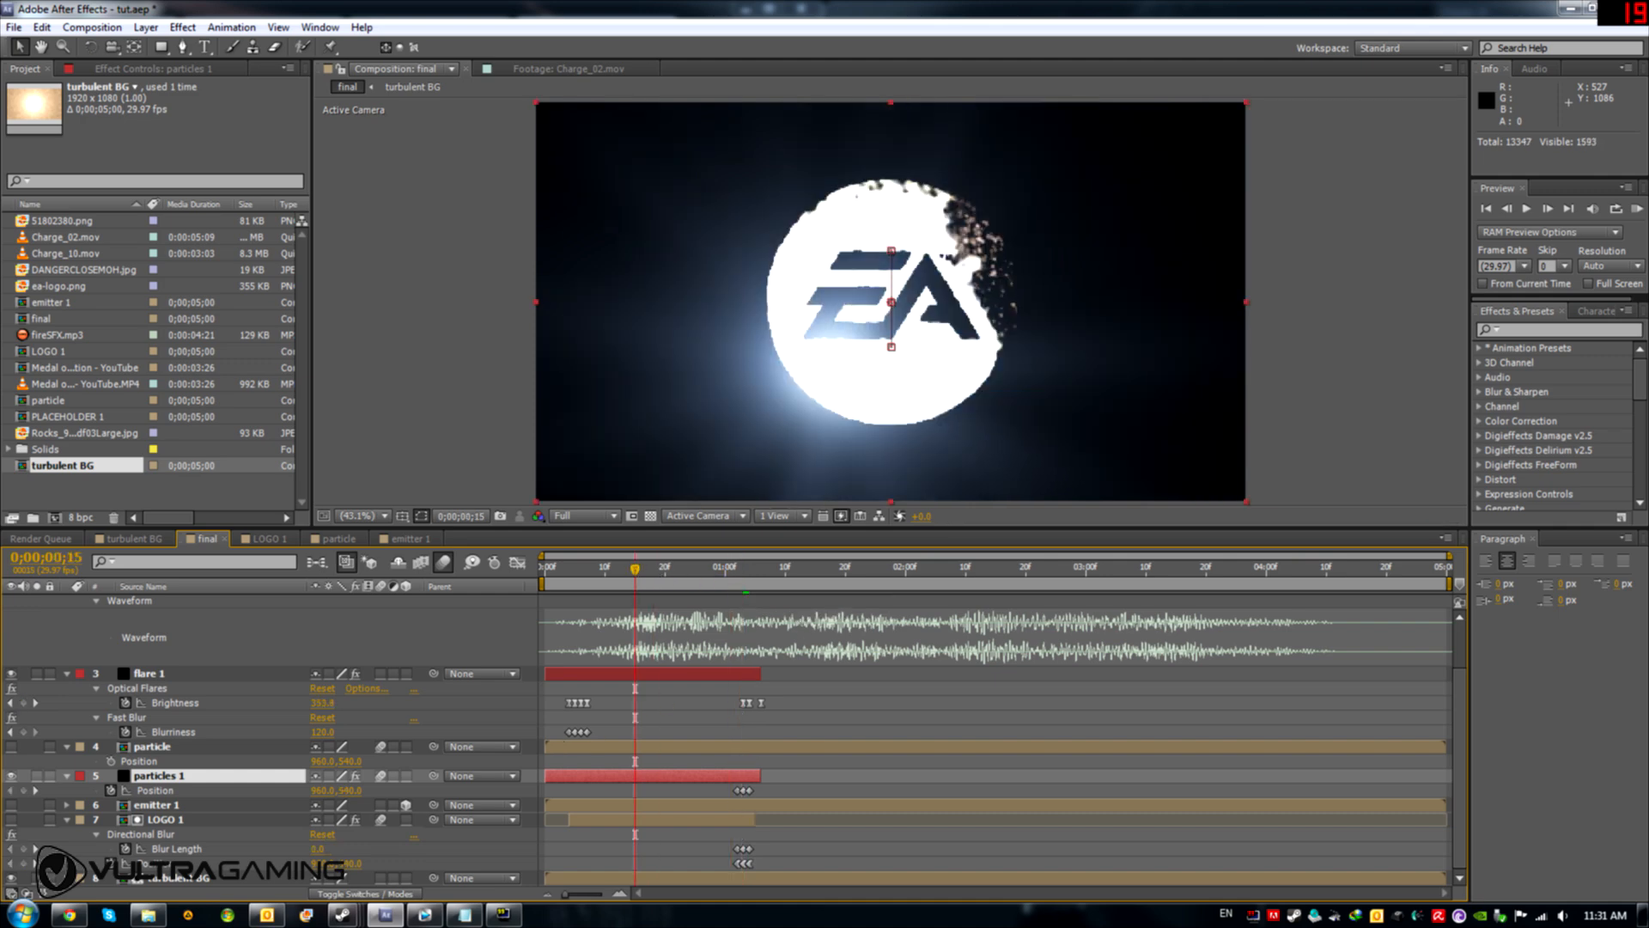